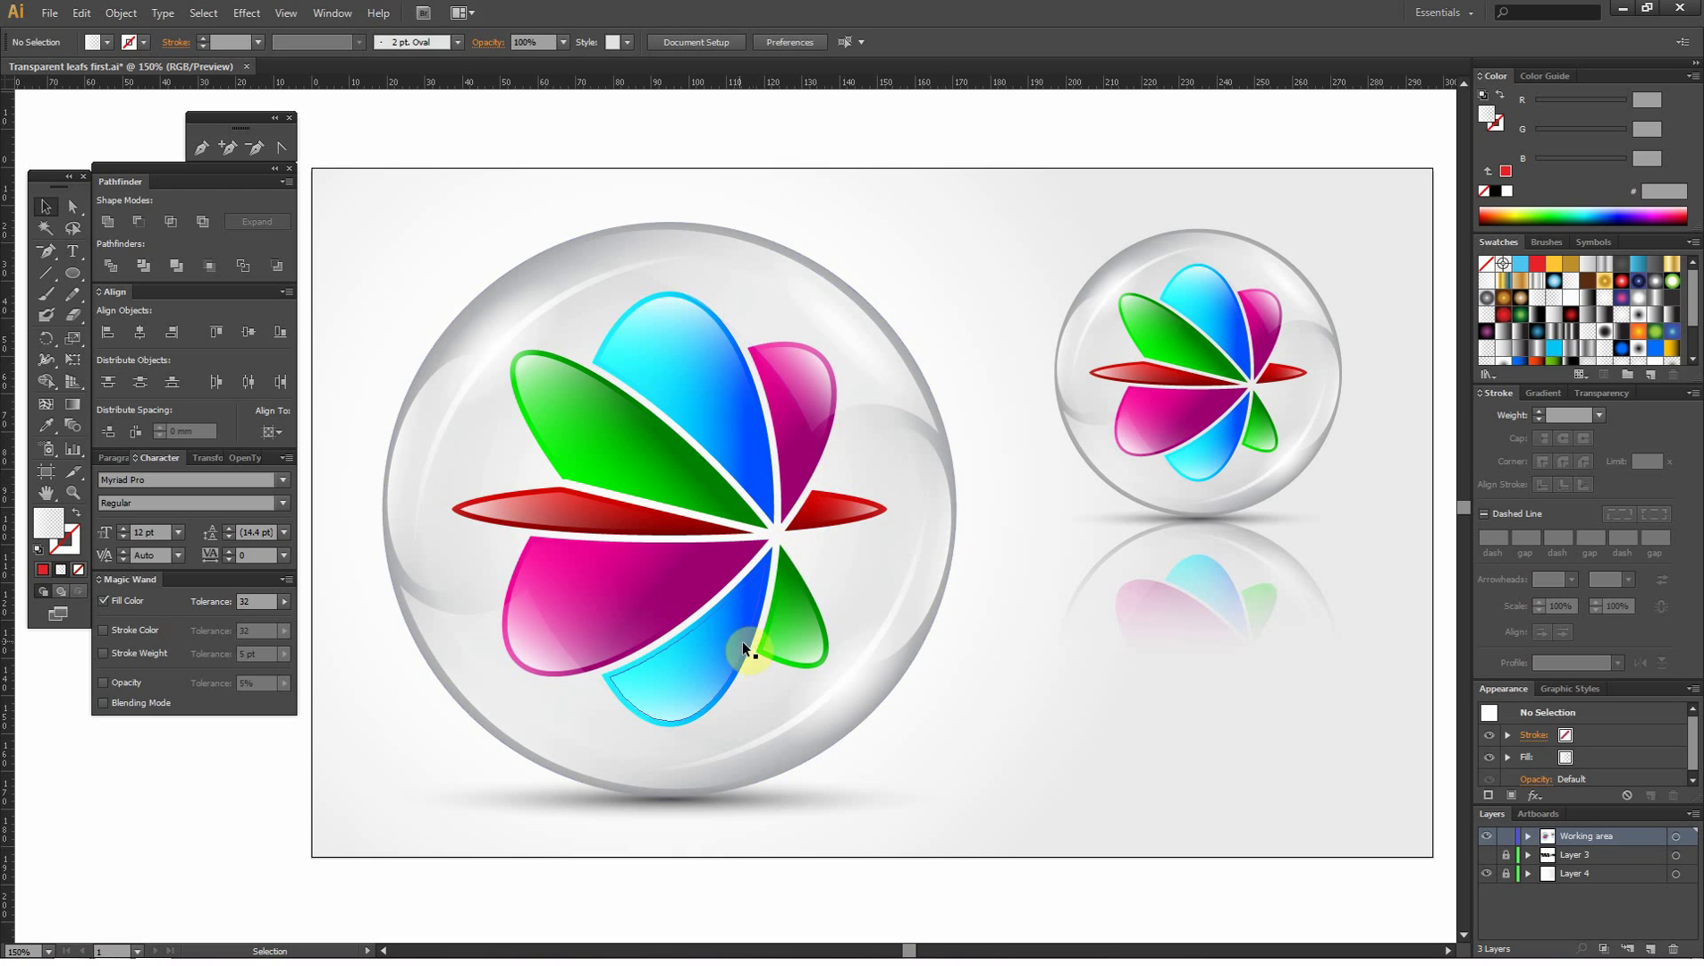
# - Marquee-select the large glass sphere and its flower and delete them
pyautogui.moveTo(950, 183); pyautogui.dragTo(357, 863)
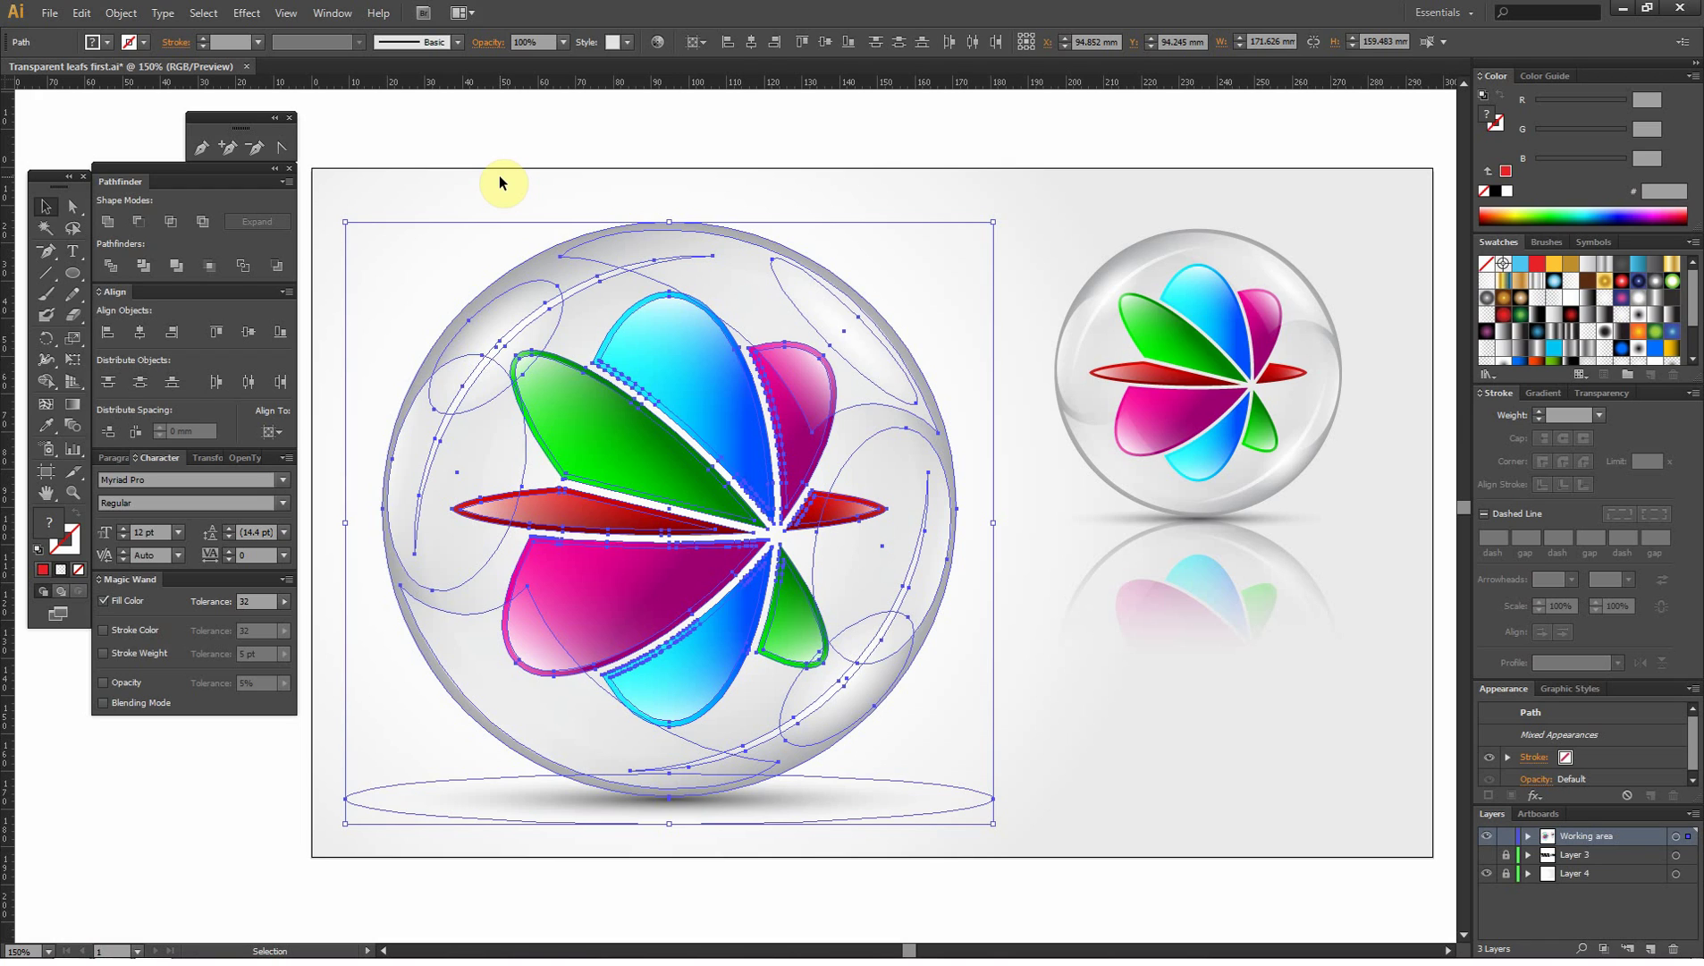
pyautogui.press('Delete')
# - Draw a wide ellipse left of the sphere, nudge it down-left and flatten its height
pyautogui.click(73, 273)
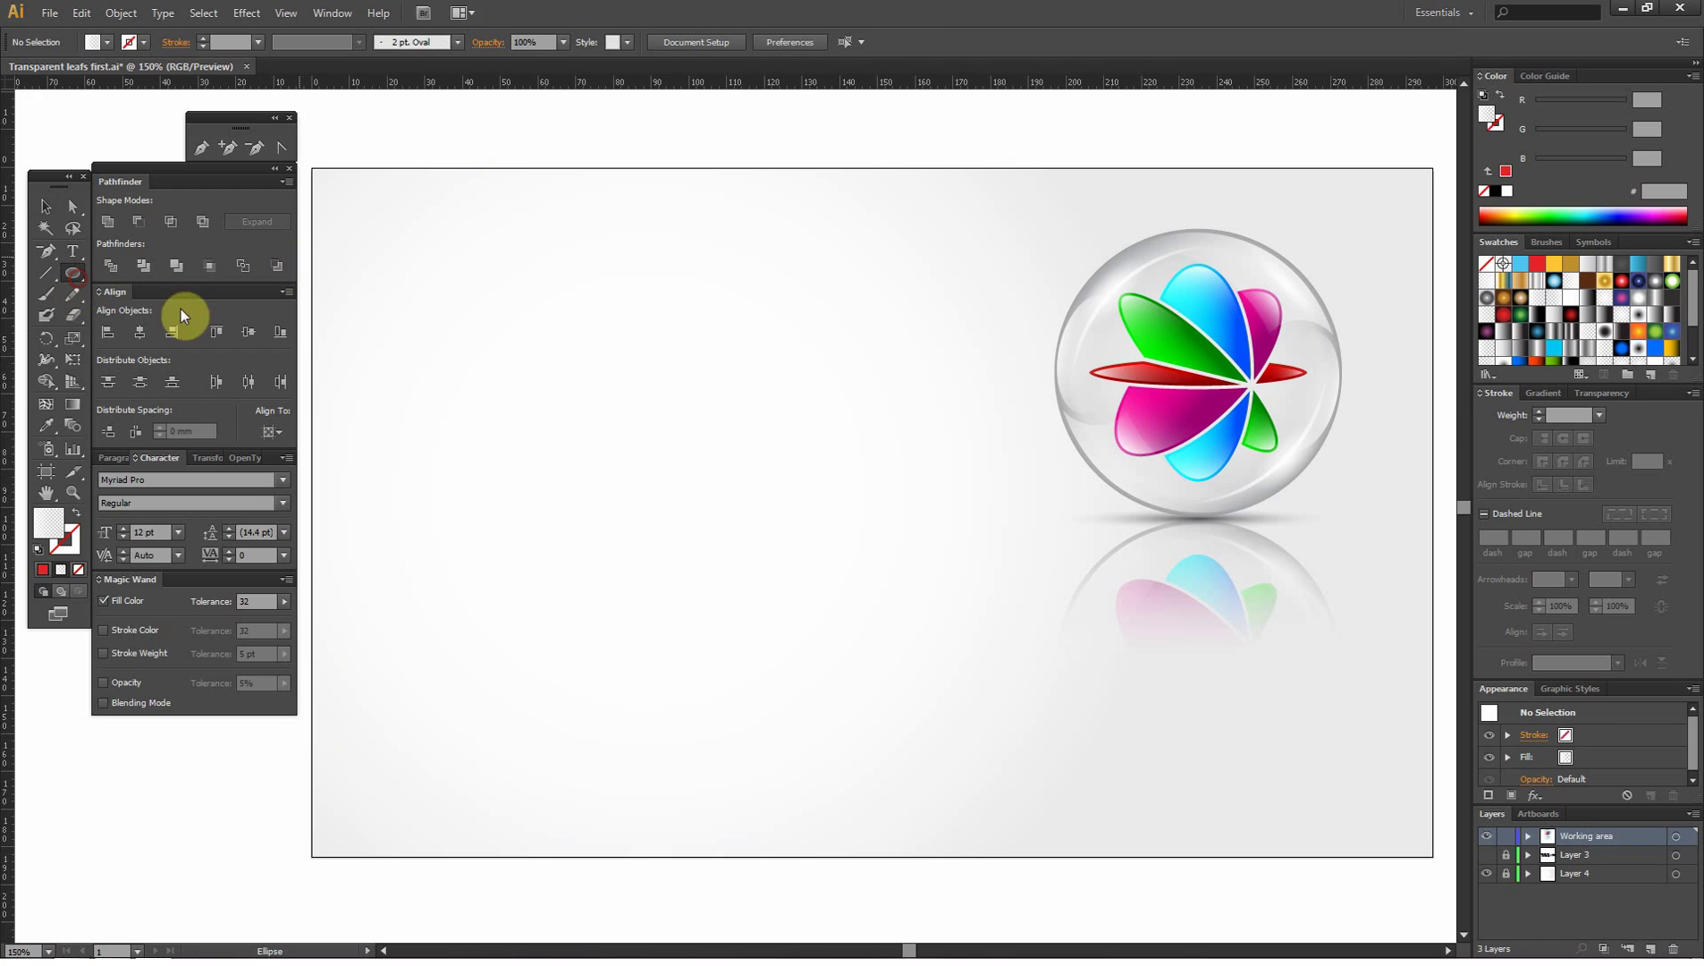
pyautogui.moveTo(484, 481); pyautogui.dragTo(872, 540)
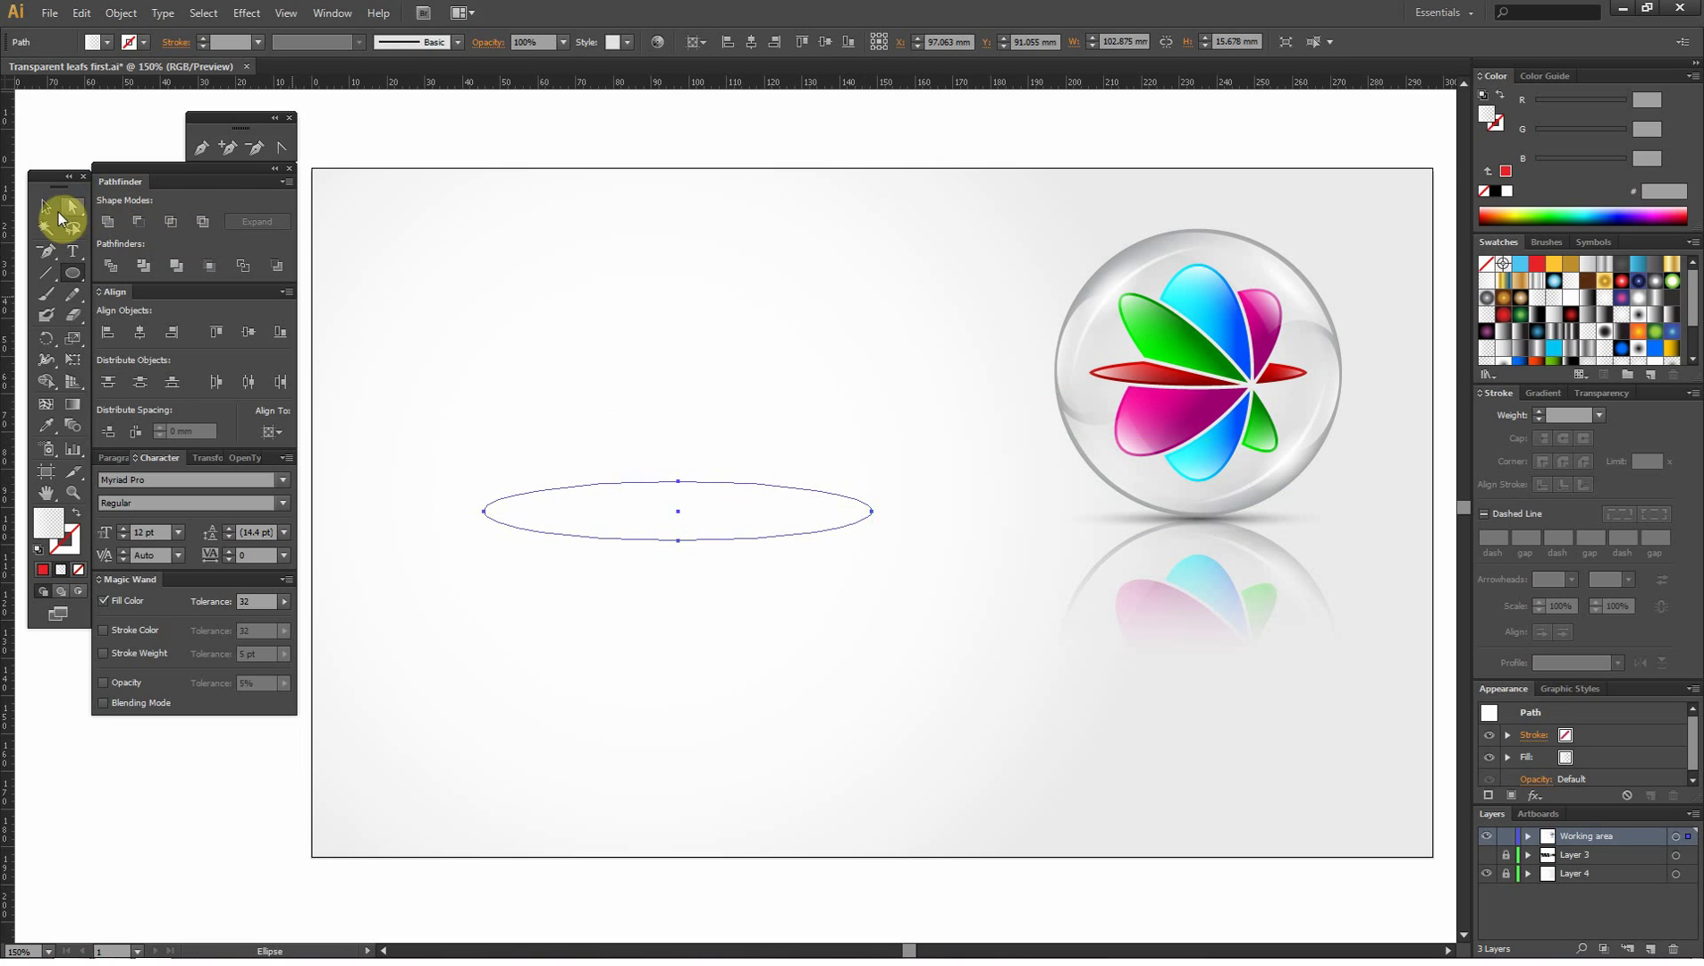
pyautogui.click(59, 212)
pyautogui.click(1520, 264)
pyautogui.click(840, 310)
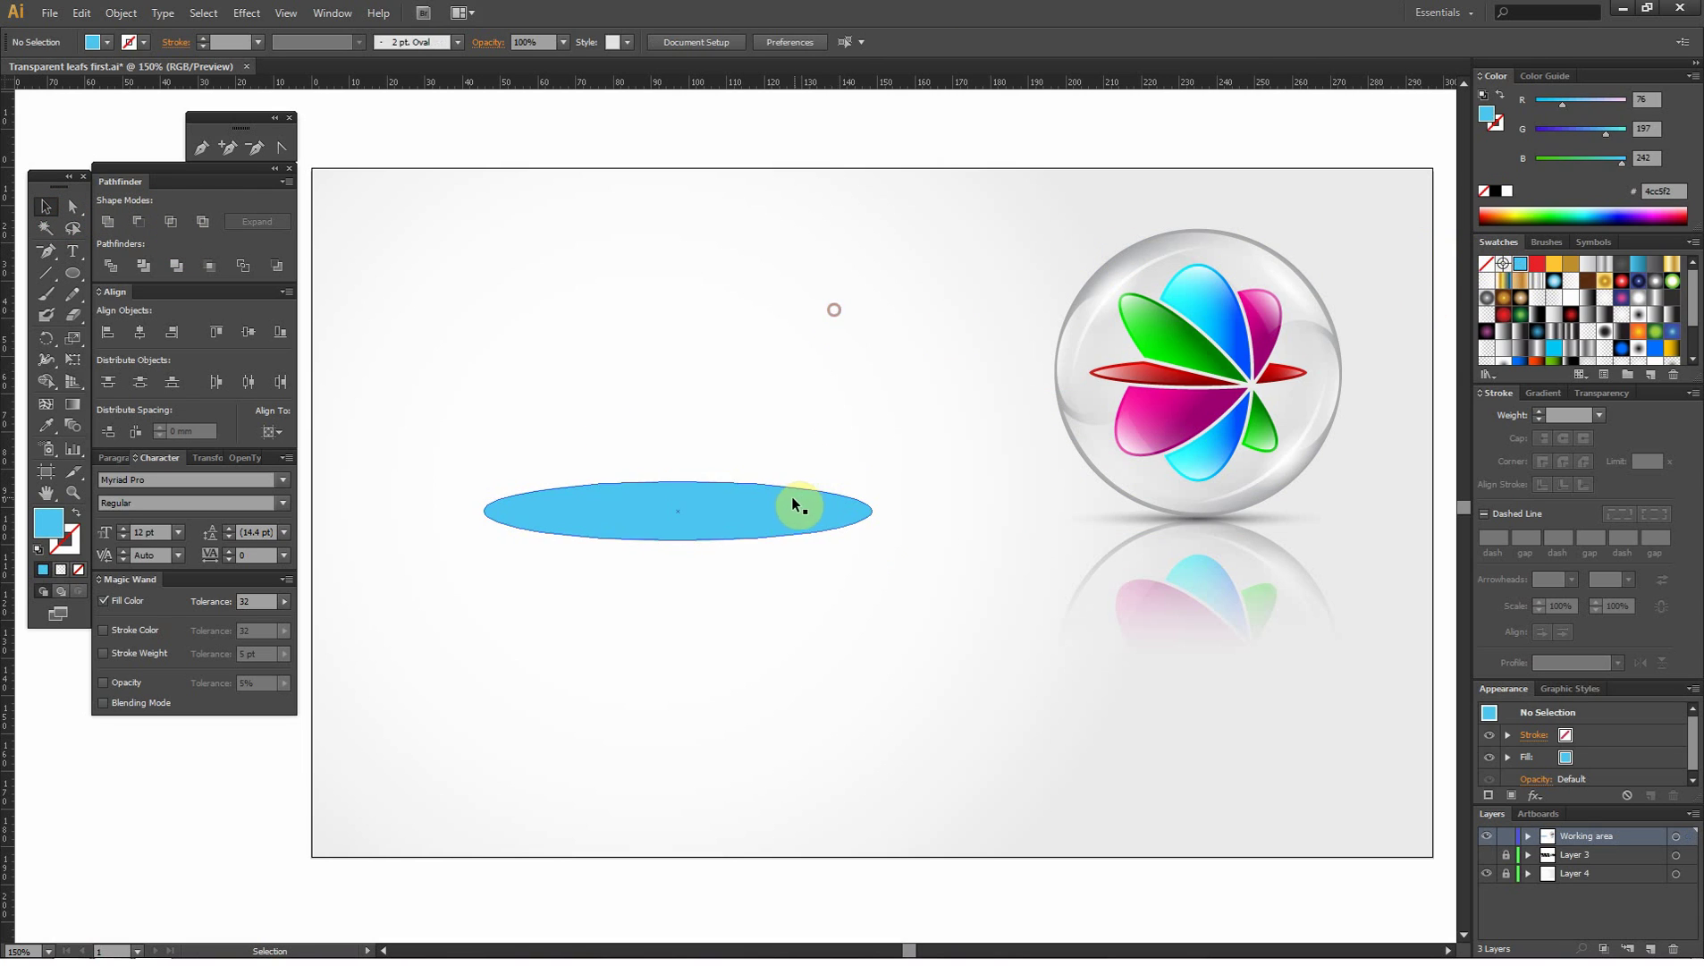
pyautogui.moveTo(792, 499); pyautogui.dragTo(768, 514)
pyautogui.moveTo(656, 497); pyautogui.dragTo(657, 507)
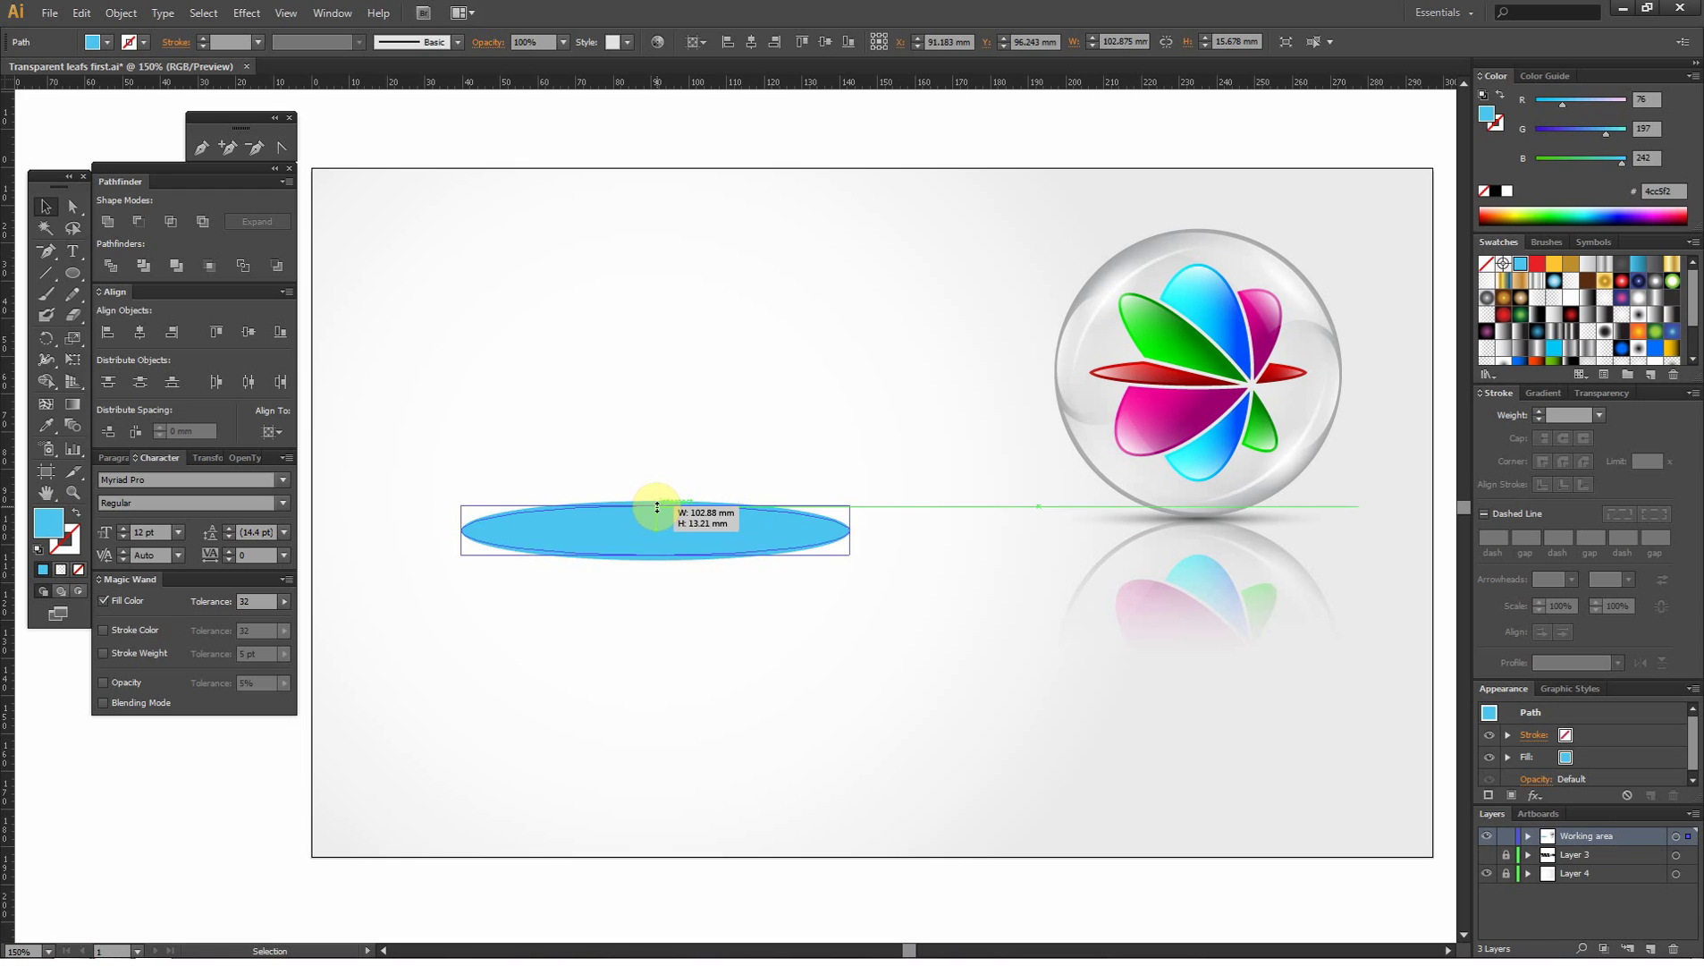
# - Make the flat ellipse outline-only with a red stroke and no fill
pyautogui.click(76, 513)
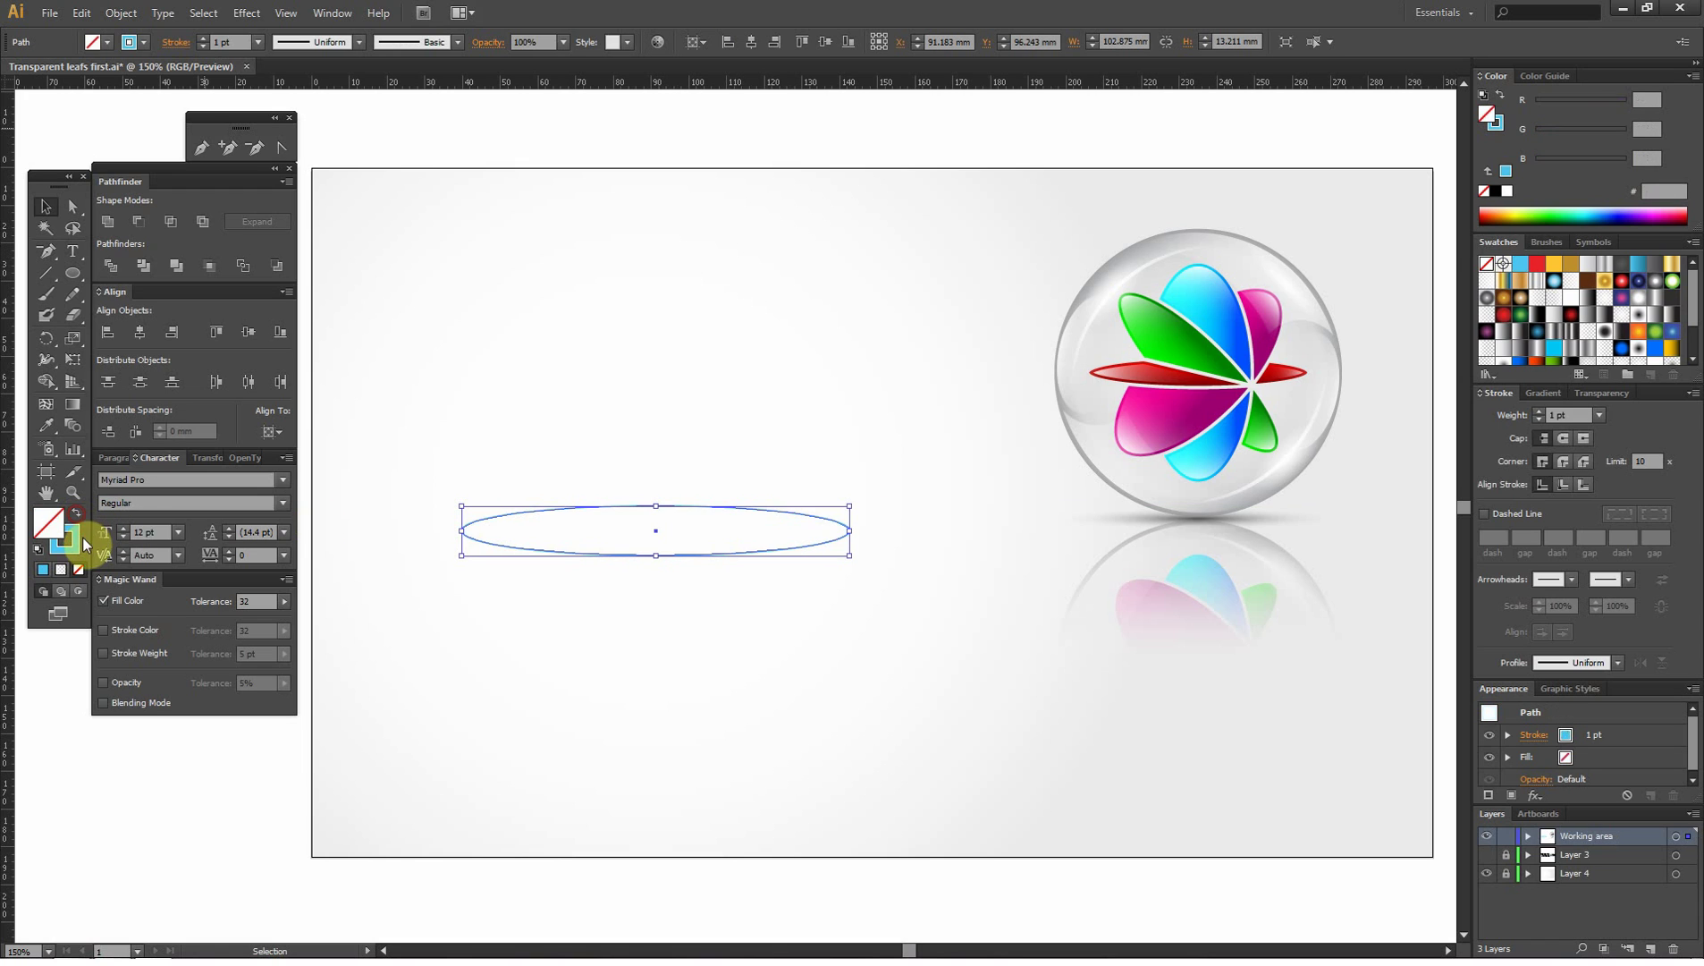
pyautogui.click(482, 606)
pyautogui.moveTo(554, 413); pyautogui.dragTo(787, 644)
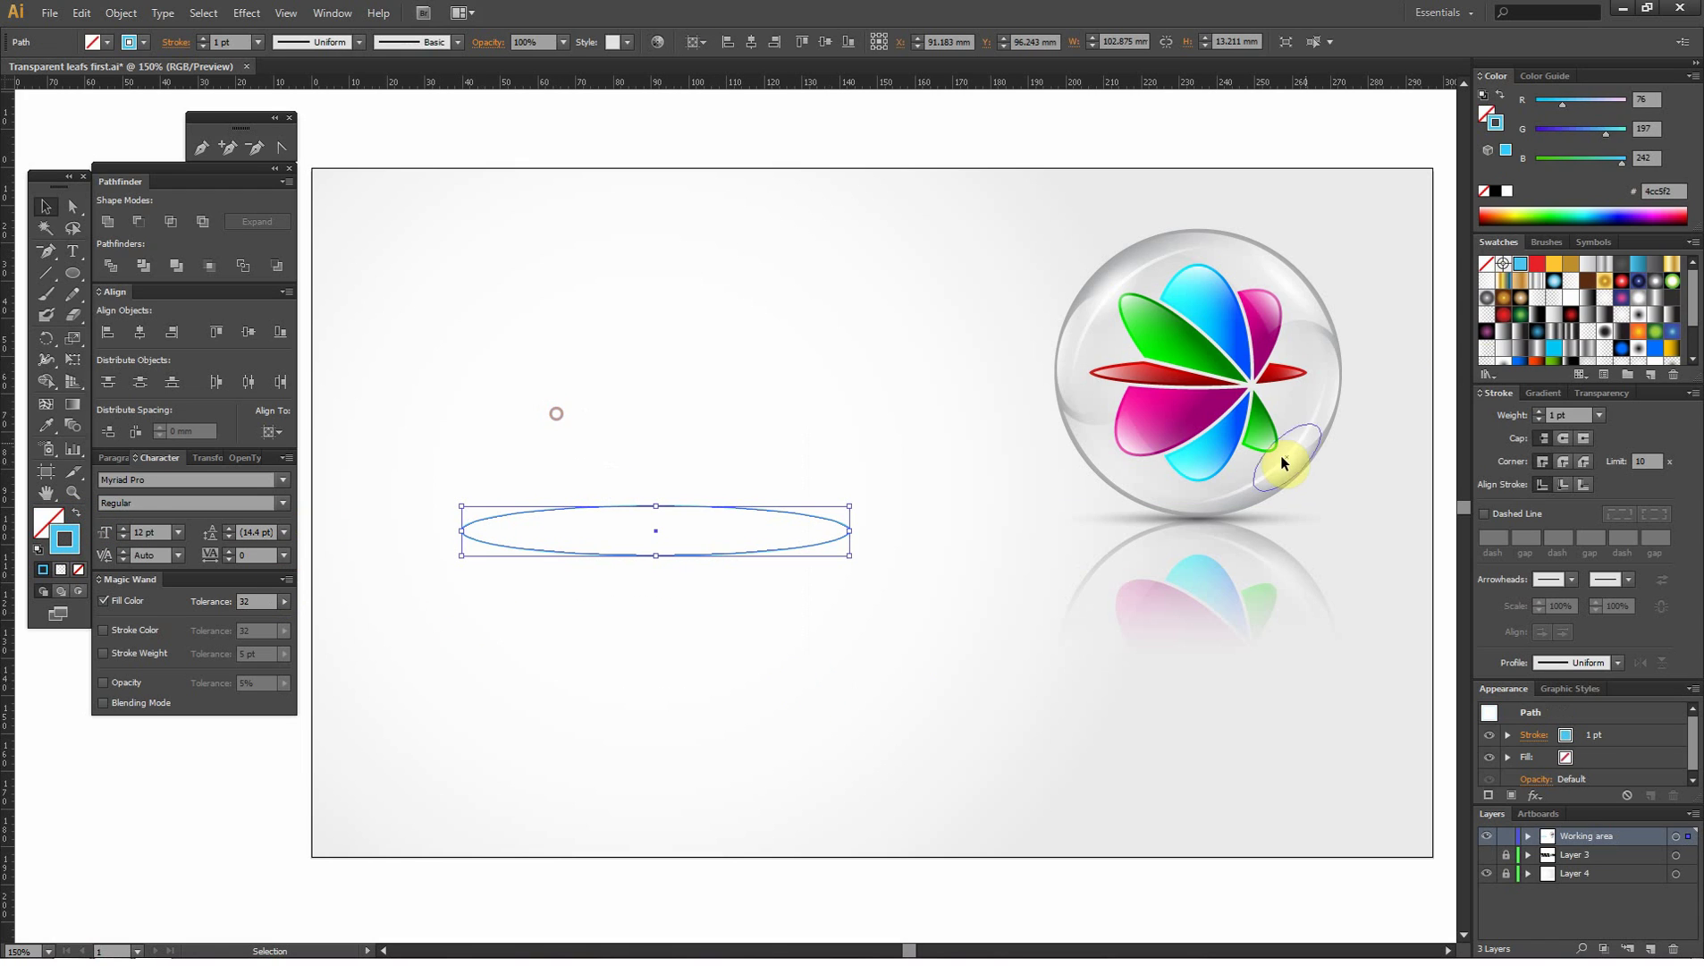
pyautogui.click(1536, 264)
pyautogui.click(718, 377)
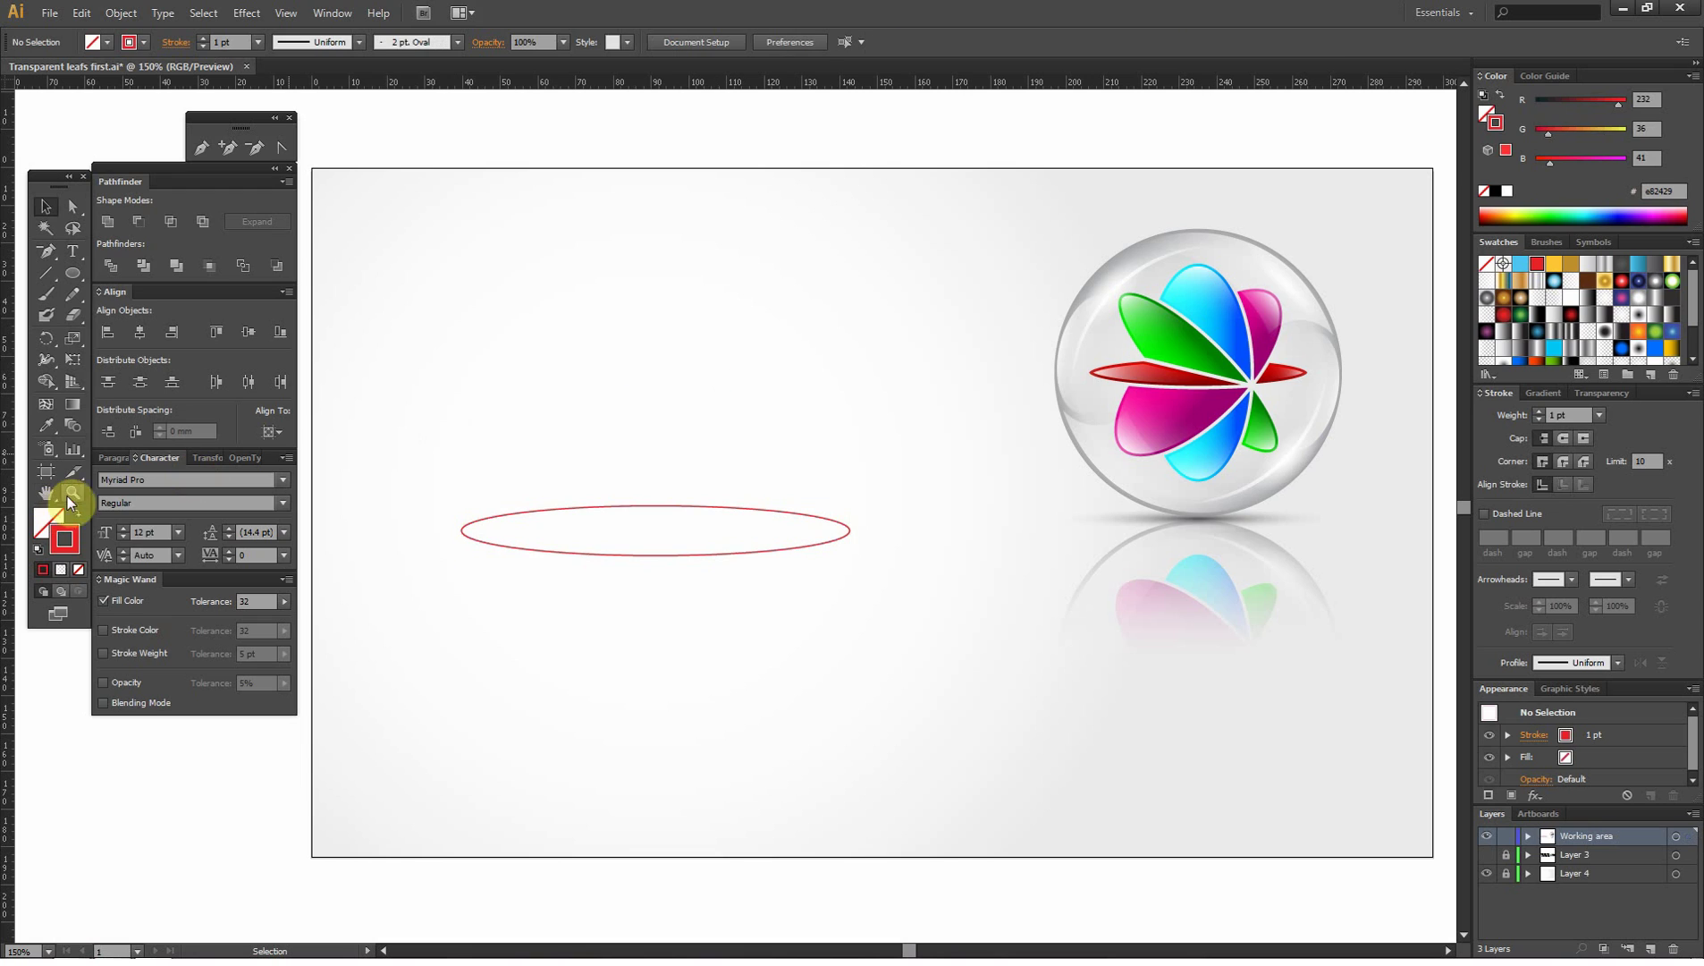
# - Duplicate the red ellipse and centre the copy exactly on the original
pyautogui.moveTo(665, 406); pyautogui.dragTo(548, 666)
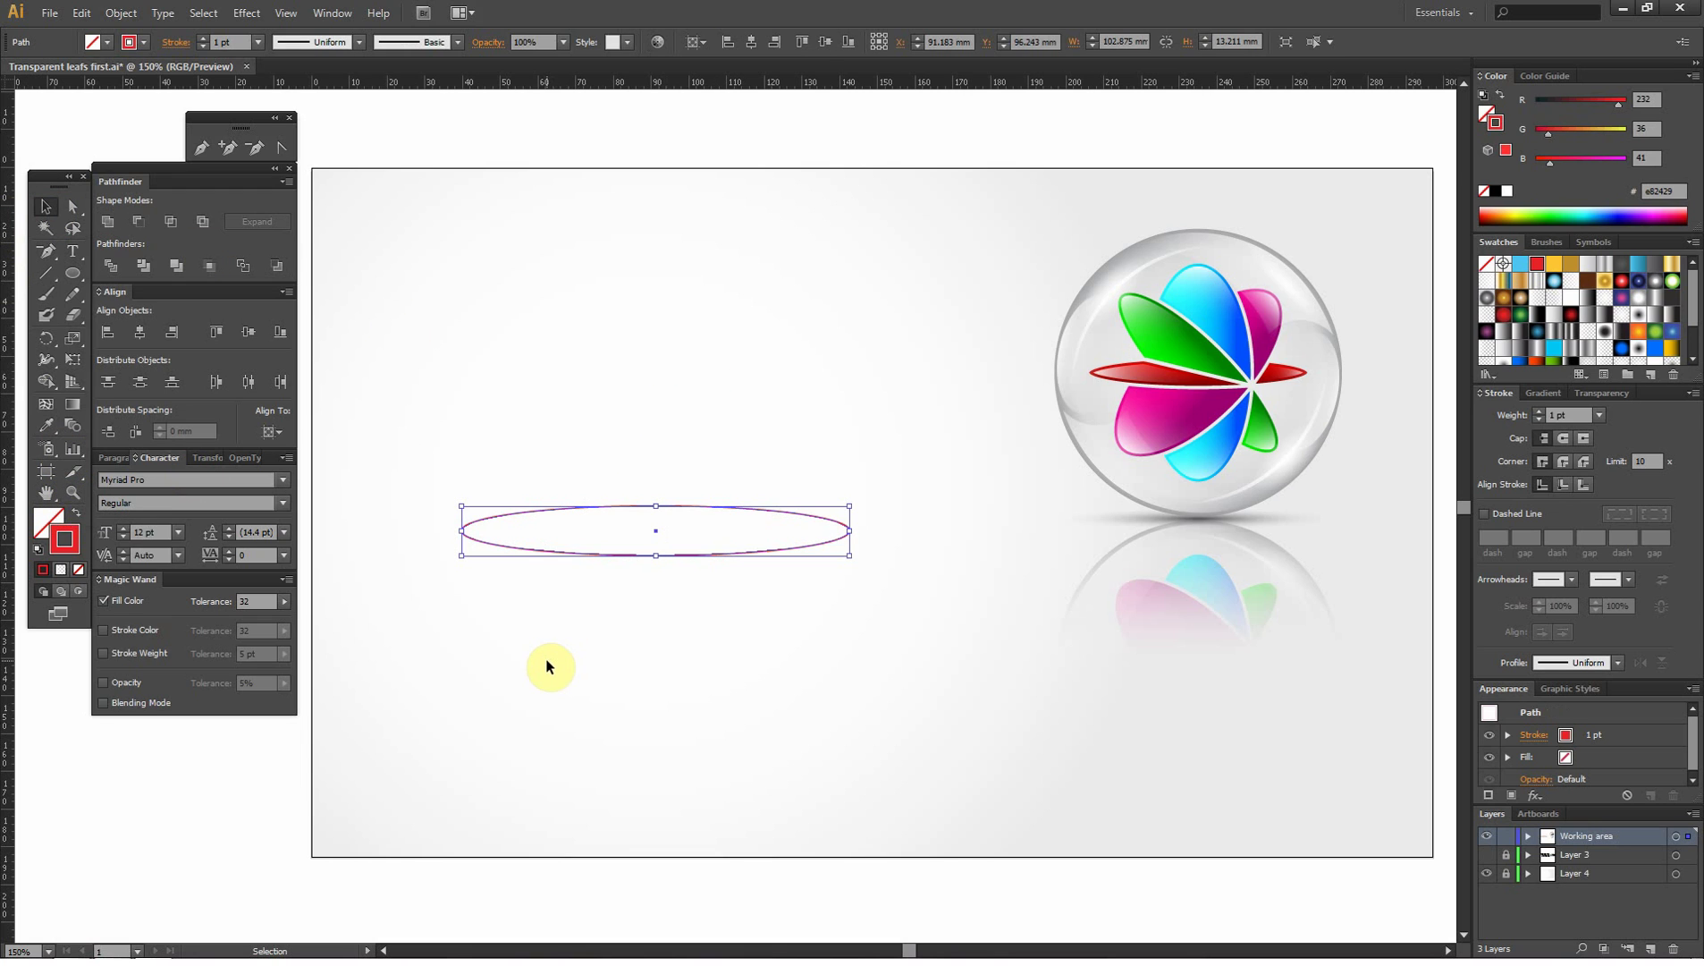
pyautogui.moveTo(559, 506); pyautogui.dragTo(614, 463)
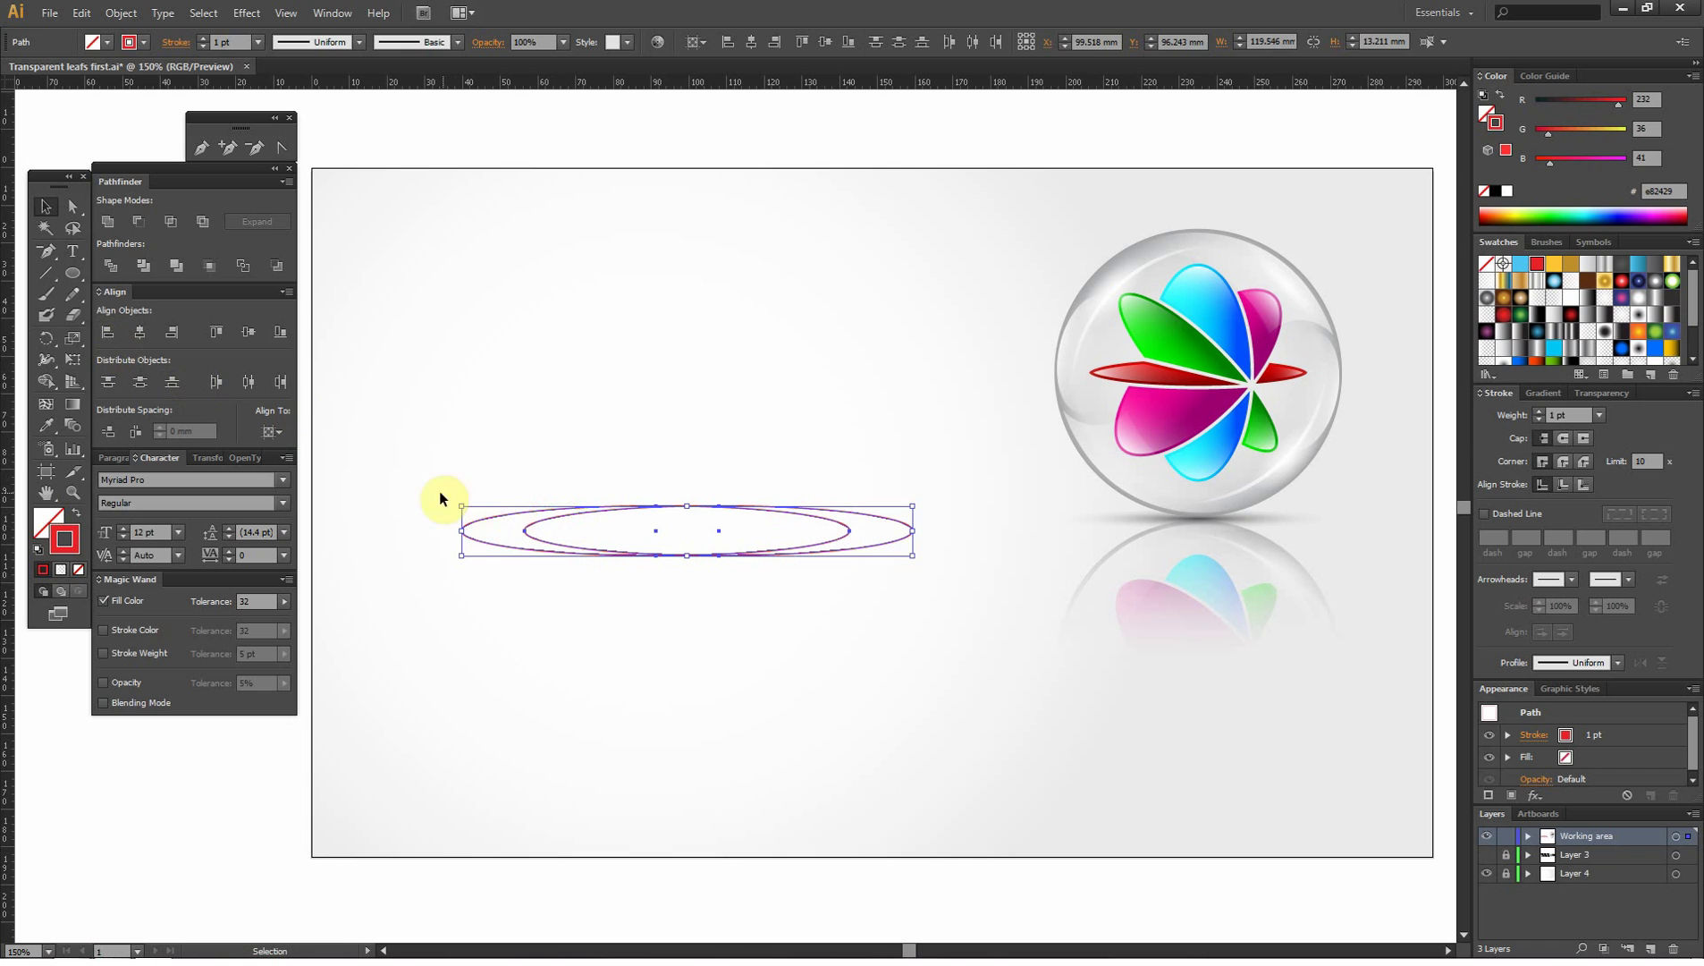
pyautogui.click(488, 518)
pyautogui.click(107, 331)
pyautogui.click(605, 362)
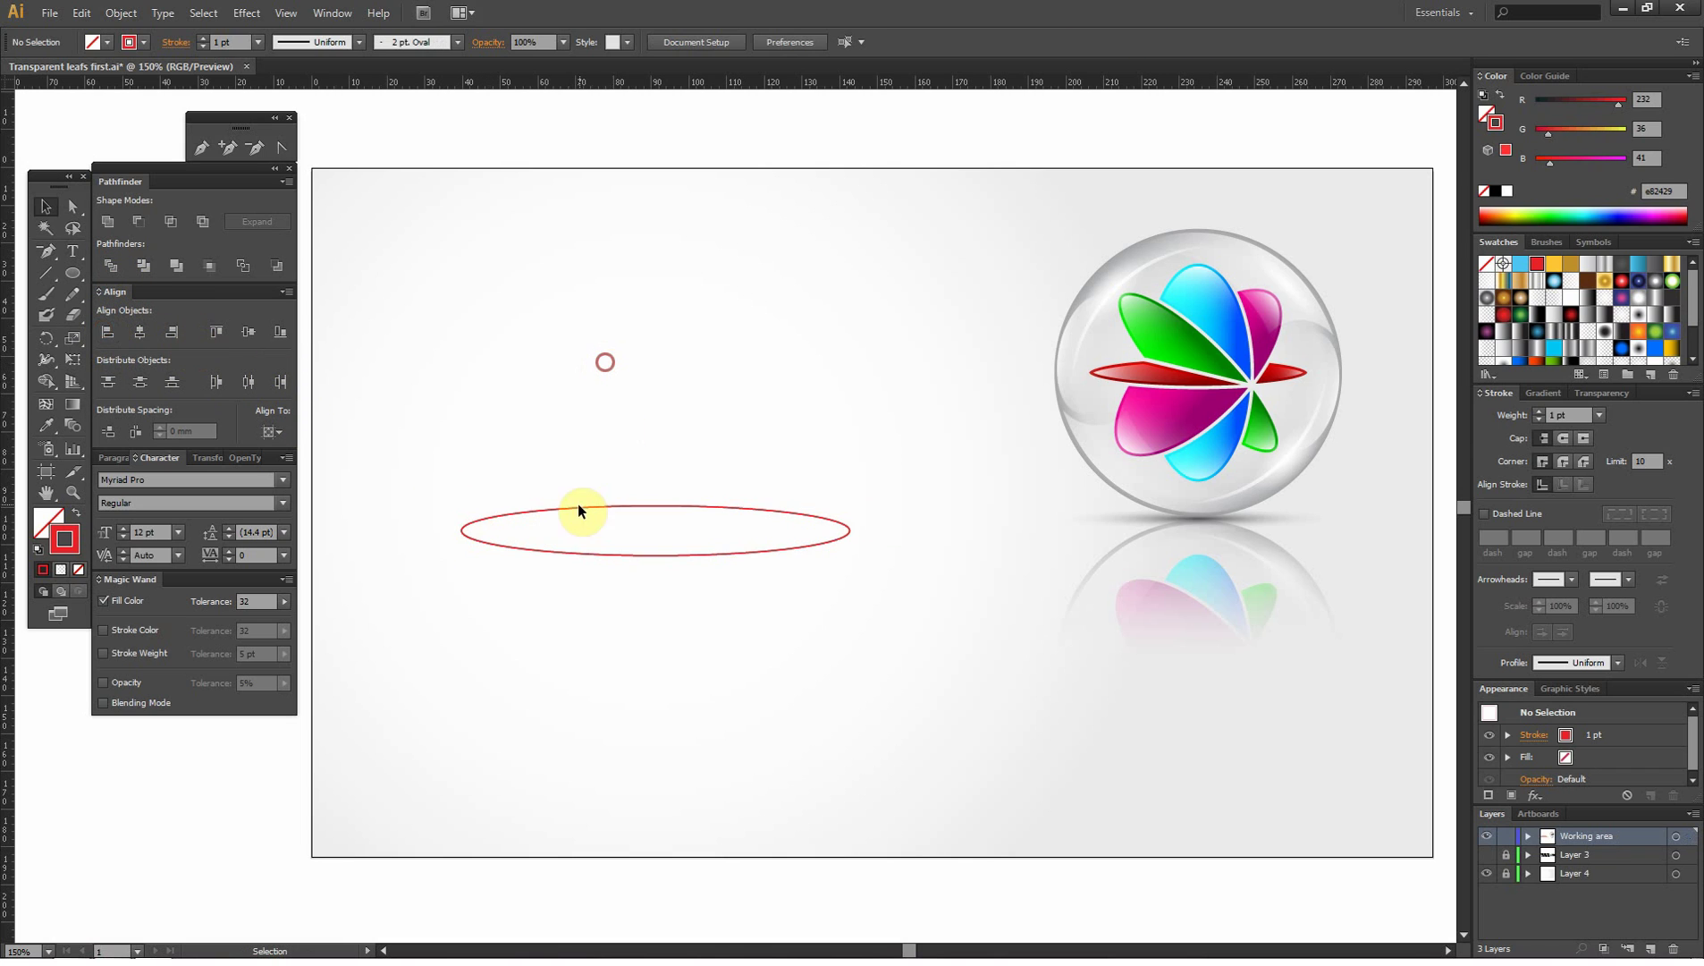
# - Rotate the copied ellipse to -45° and enlarge it
pyautogui.click(552, 512)
pyautogui.moveTo(460, 496); pyautogui.dragTo(576, 397)
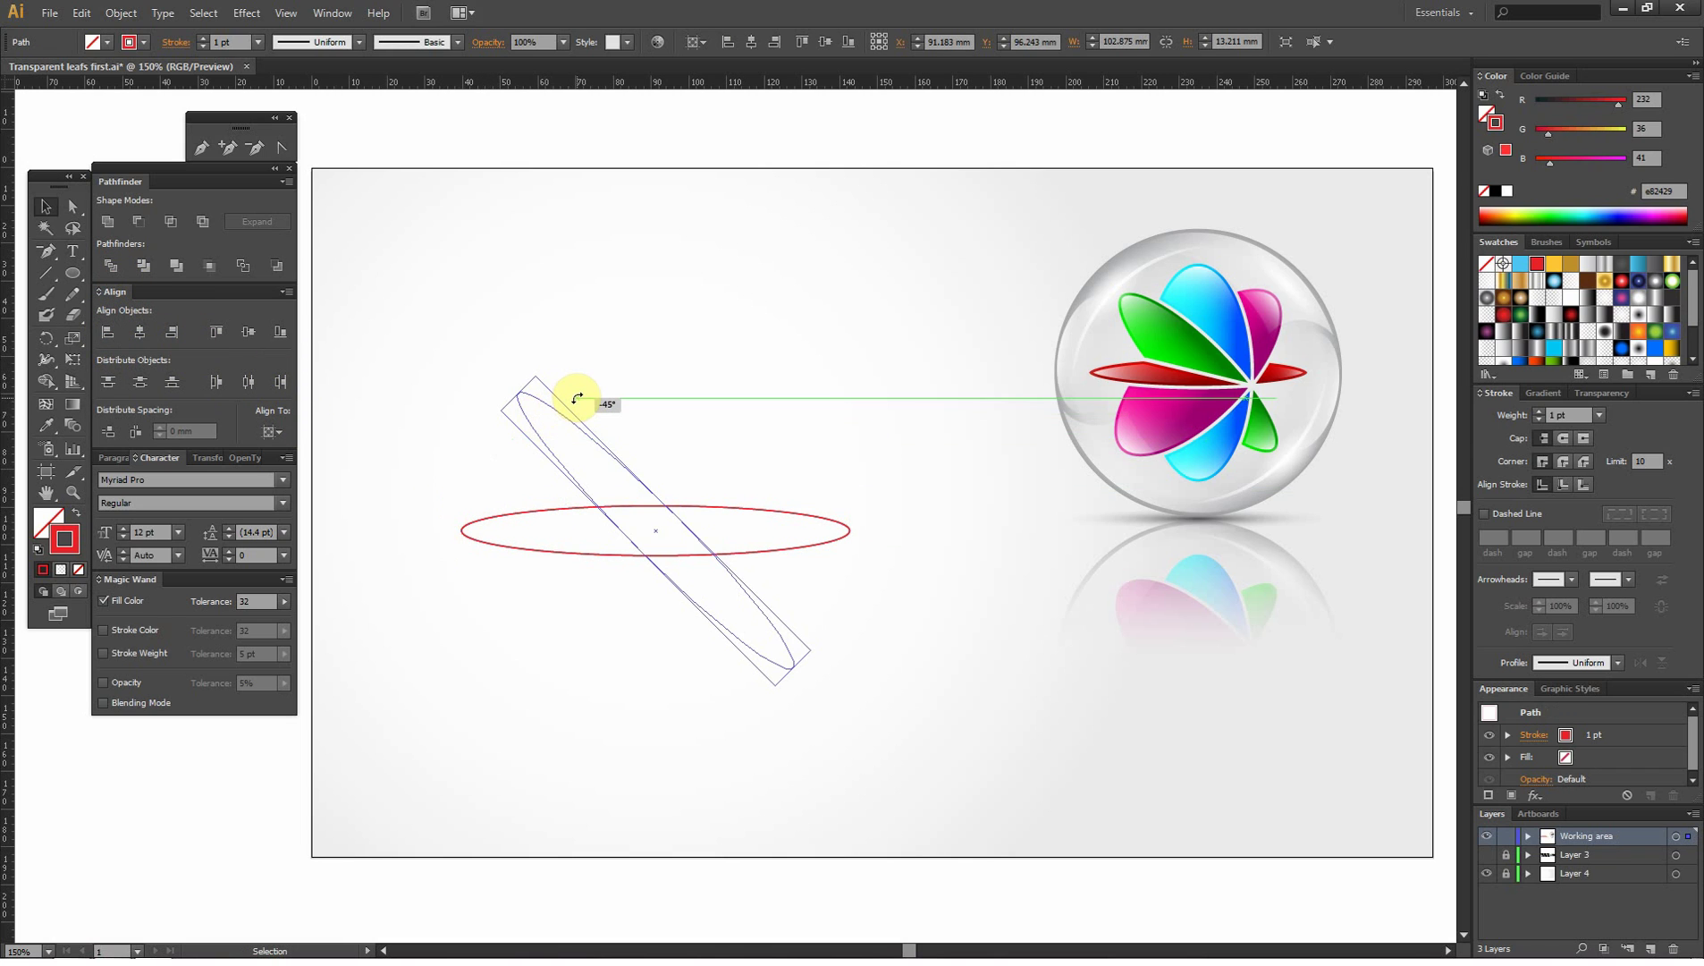
pyautogui.moveTo(669, 508)
pyautogui.mouseDown()
pyautogui.moveTo(705, 494)
pyautogui.moveTo(711, 454)
pyautogui.mouseUp()
pyautogui.click(742, 390)
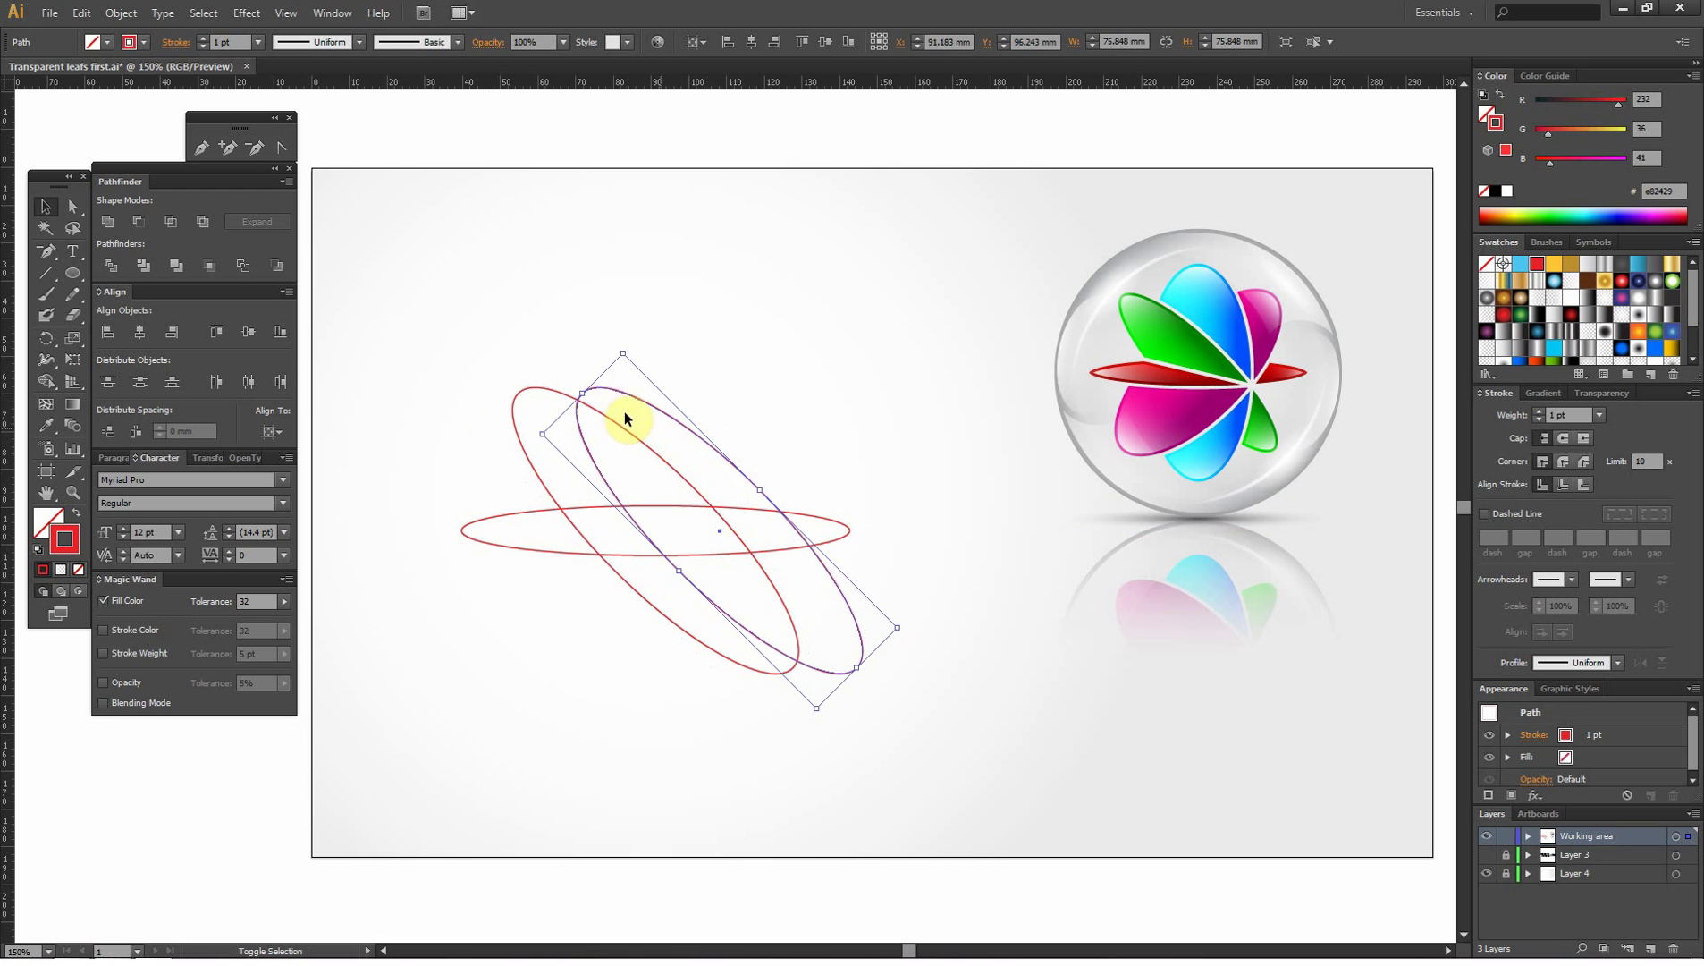
# - Duplicate the tilted ellipse and align the copy centred on the original
pyautogui.moveTo(635, 347)
pyautogui.mouseDown()
pyautogui.moveTo(470, 422)
pyautogui.moveTo(524, 392)
pyautogui.mouseUp()
pyautogui.click(544, 392)
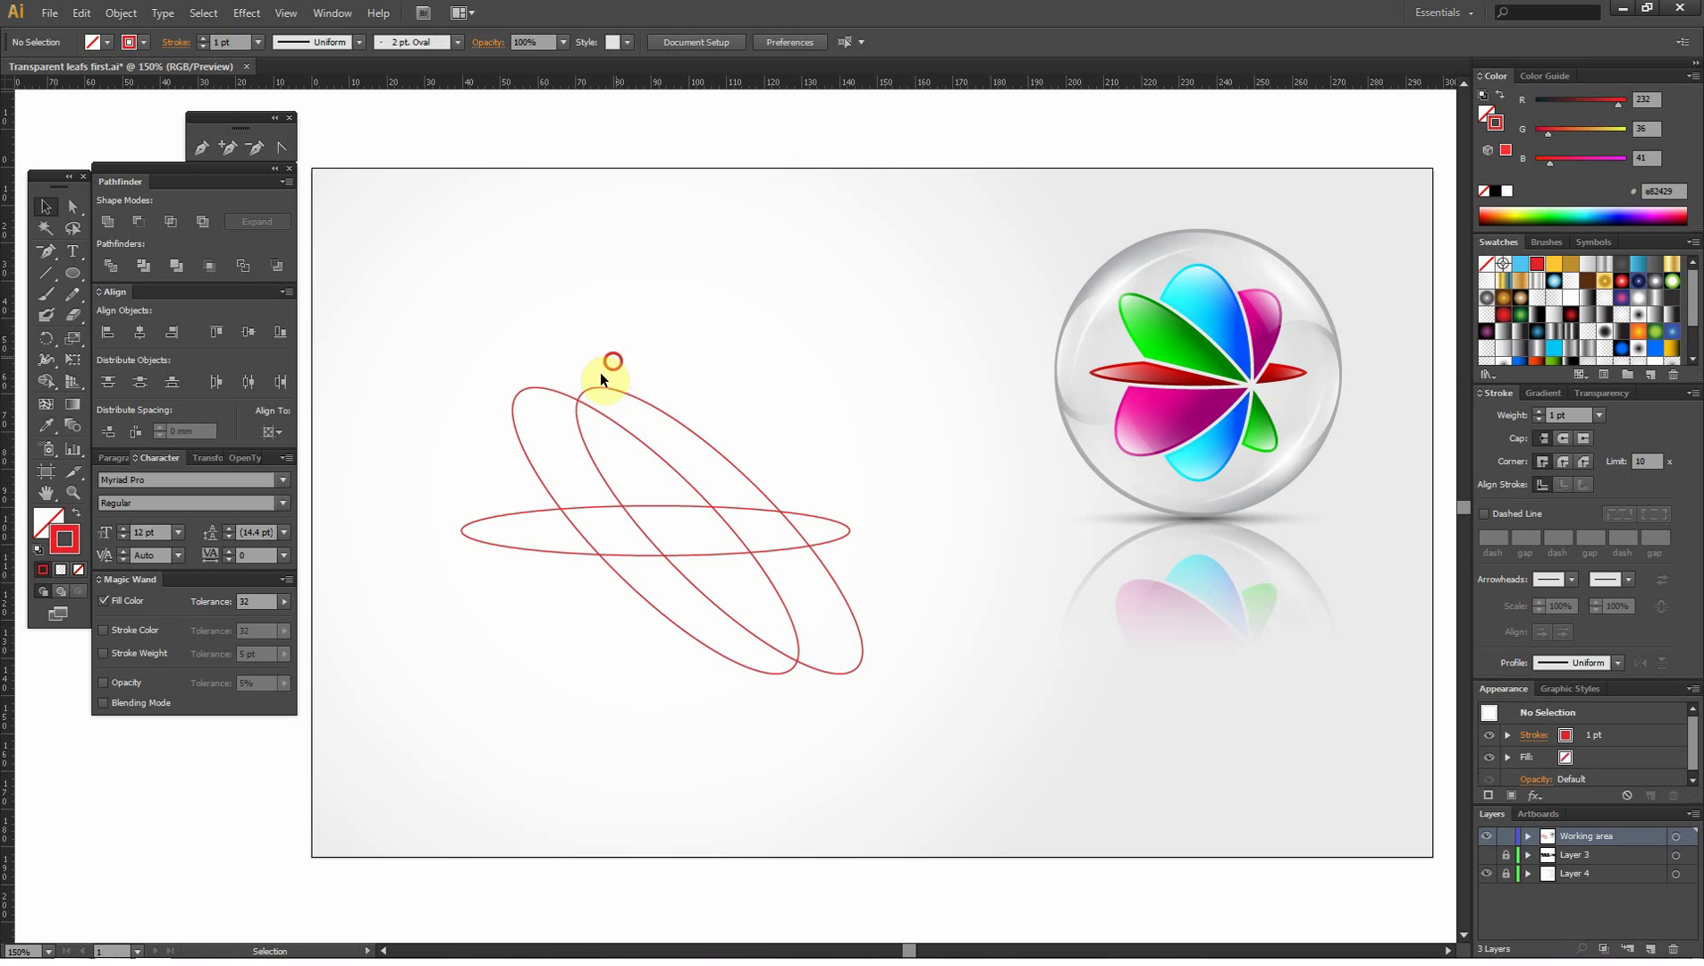
pyautogui.moveTo(611, 361); pyautogui.dragTo(558, 394)
pyautogui.click(558, 394)
pyautogui.click(106, 333)
pyautogui.click(419, 294)
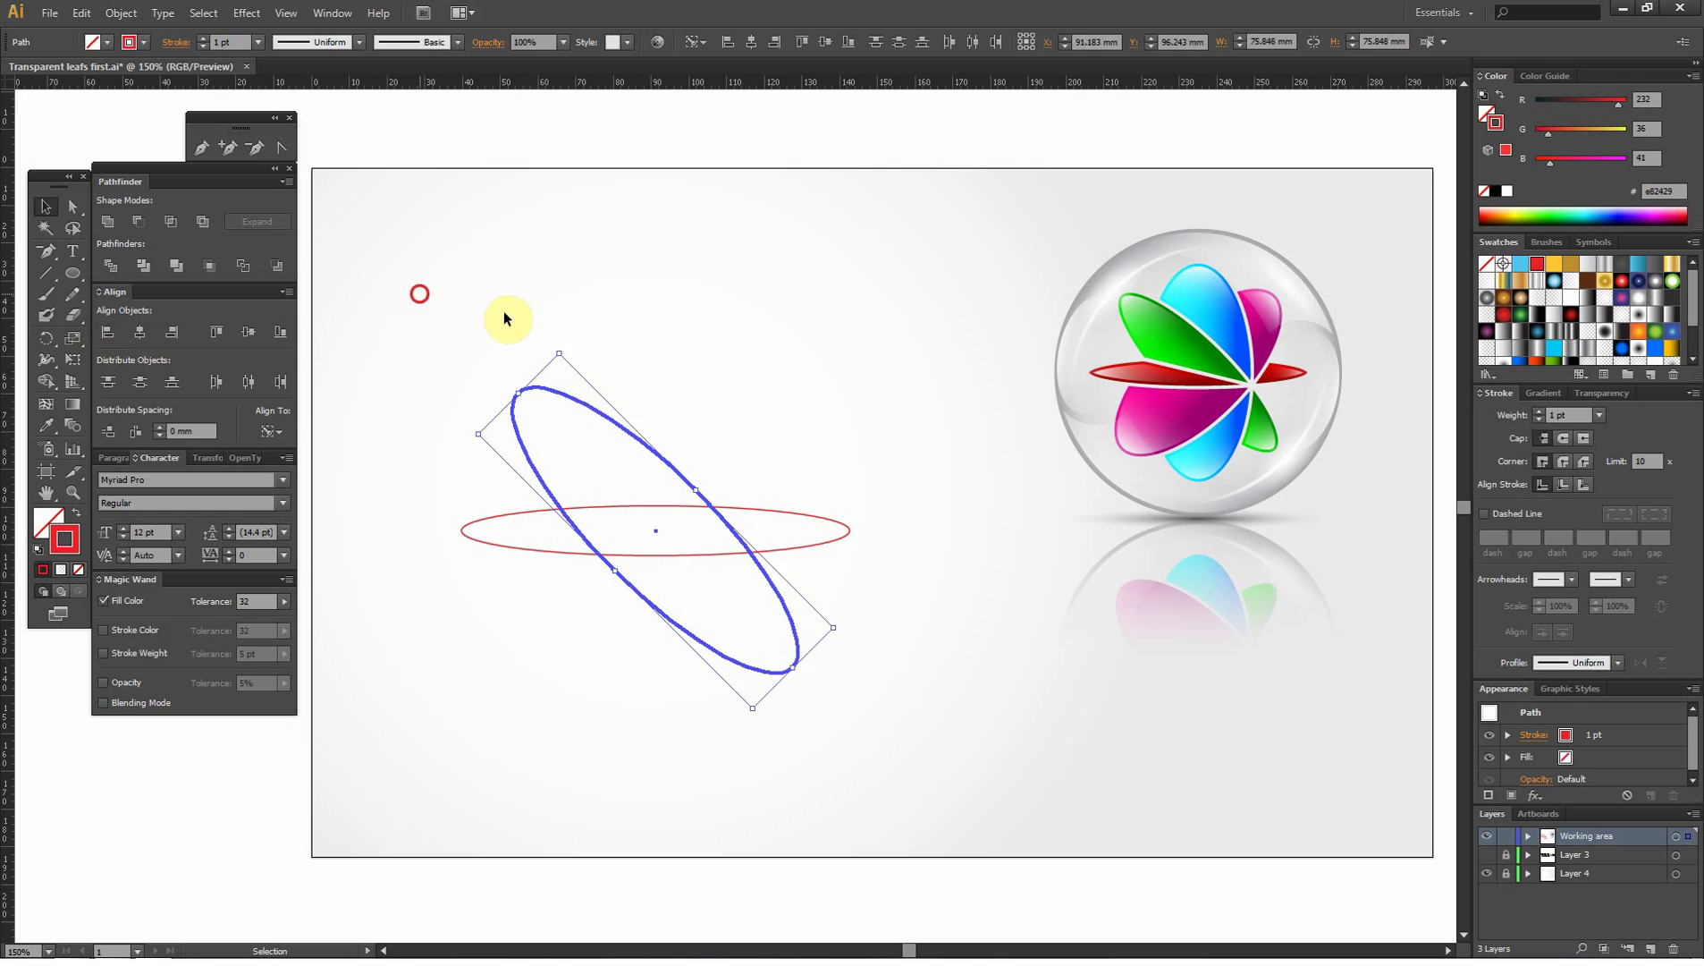
# - Rotate the tilted copy upright and widen it evenly on both sides
pyautogui.click(573, 399)
pyautogui.moveTo(553, 345); pyautogui.dragTo(654, 323)
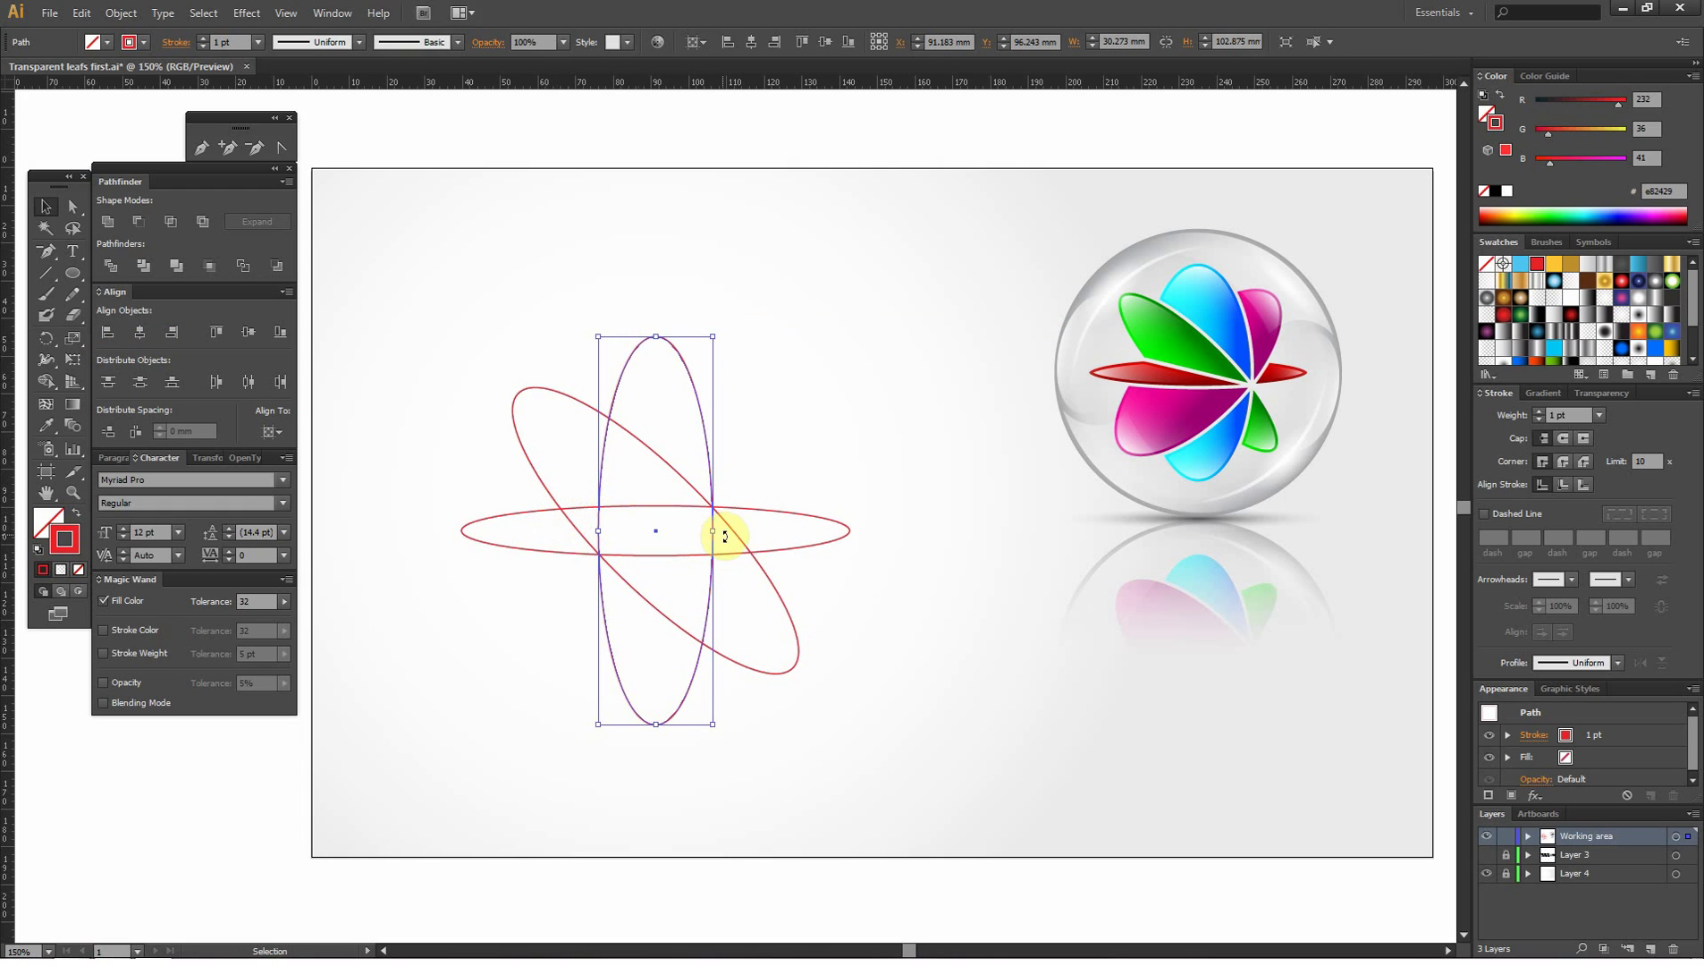
pyautogui.moveTo(712, 530); pyautogui.dragTo(754, 524)
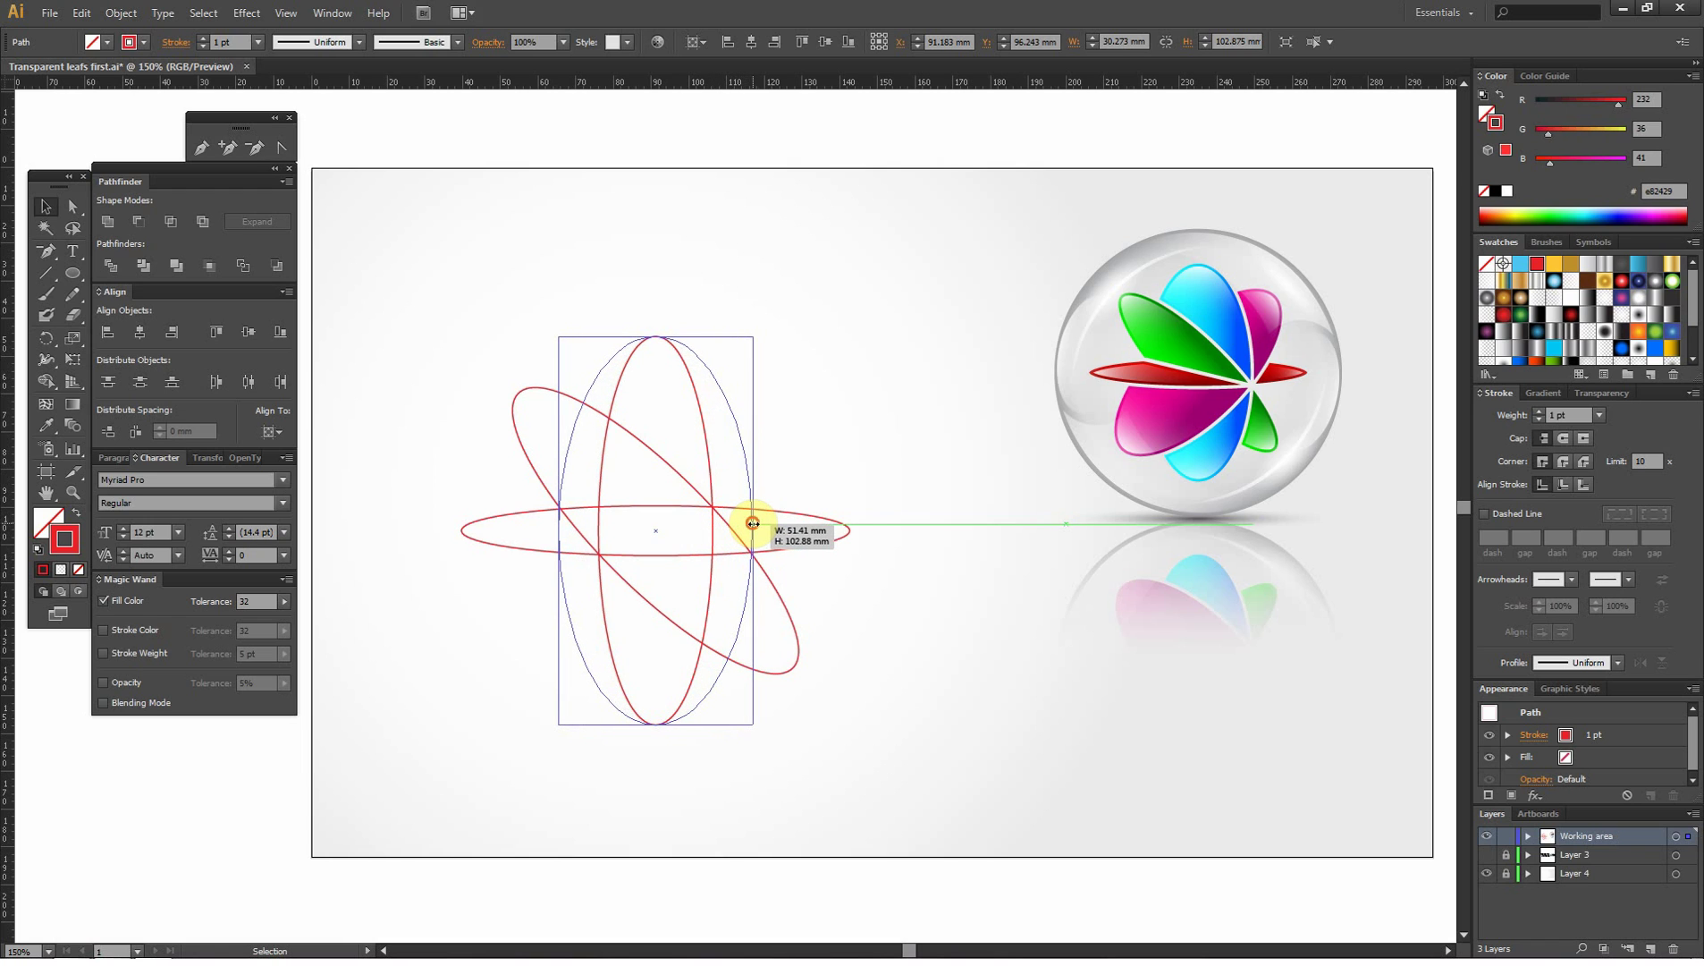
# - Pull the upright ellipse's side anchor inward onto the crossing point
pyautogui.click(74, 491)
pyautogui.moveTo(456, 482); pyautogui.dragTo(672, 565)
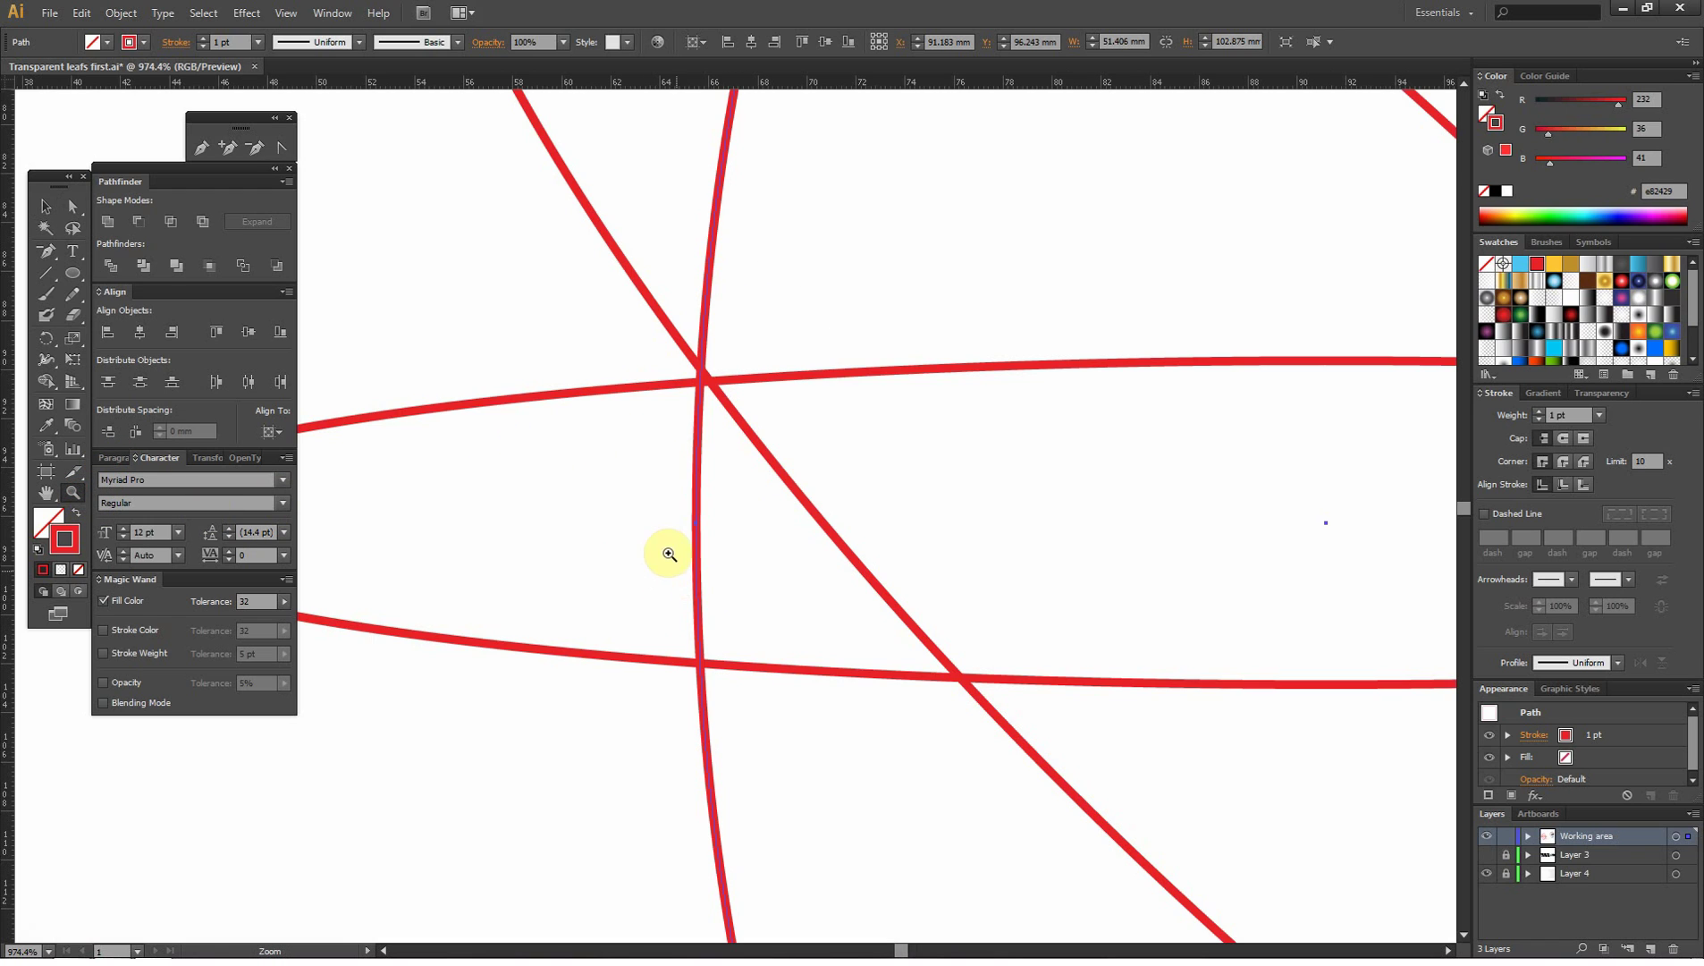
pyautogui.click(46, 206)
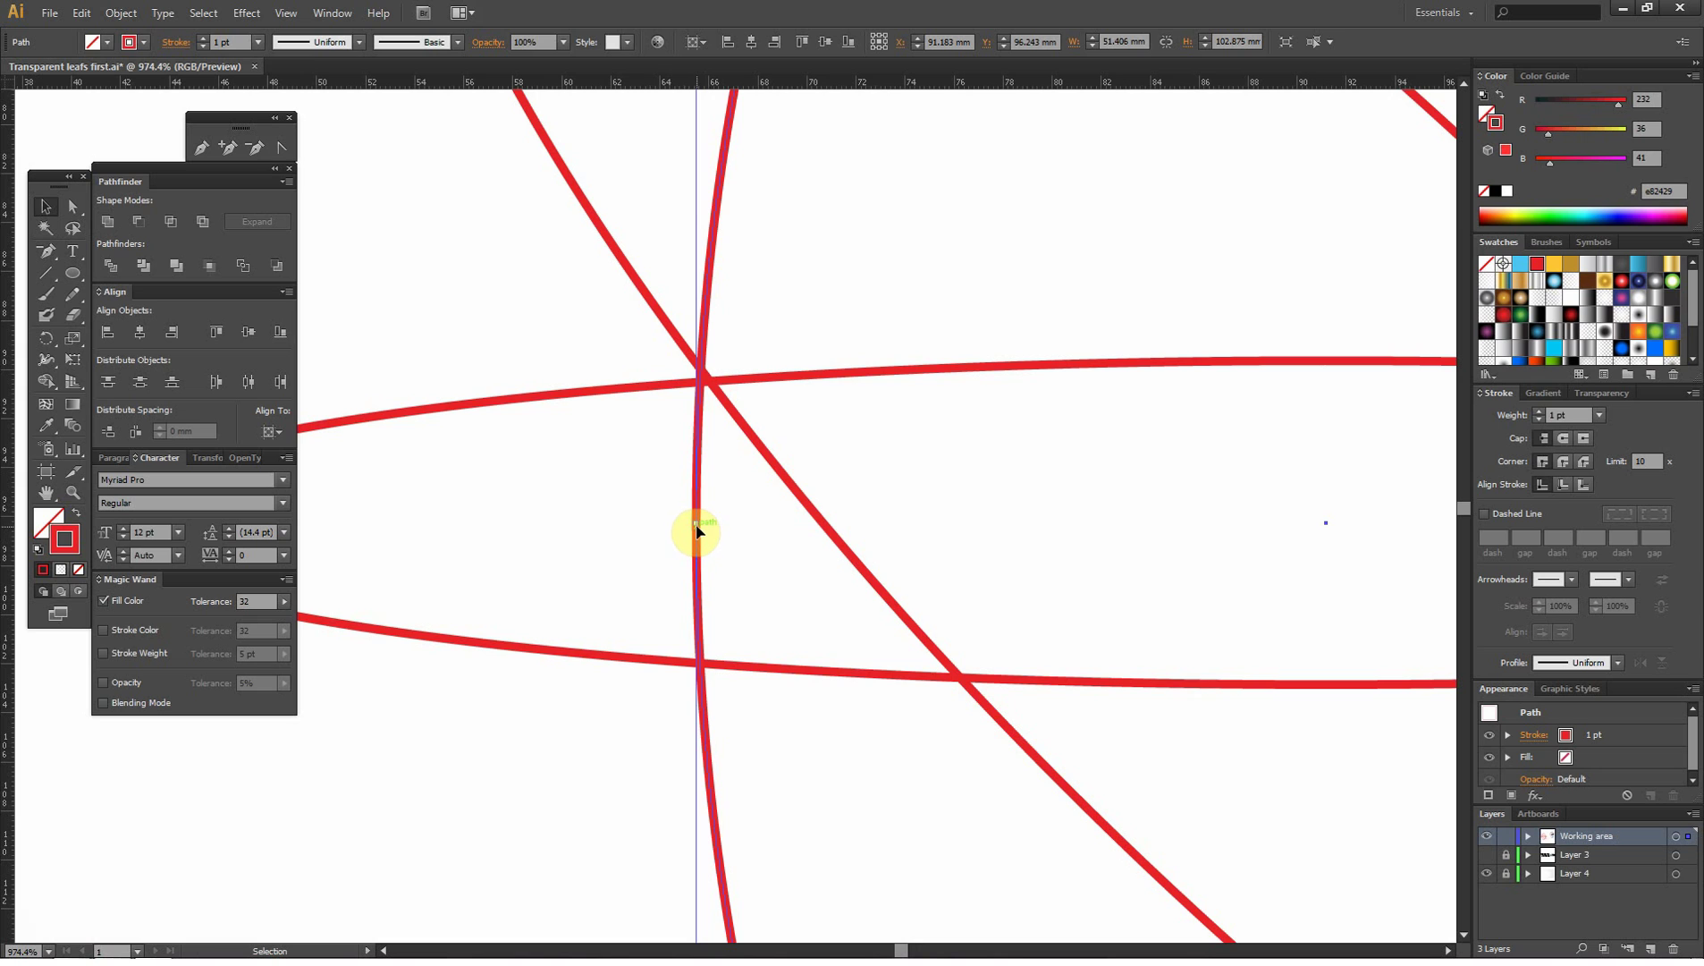
pyautogui.moveTo(696, 523); pyautogui.dragTo(707, 523)
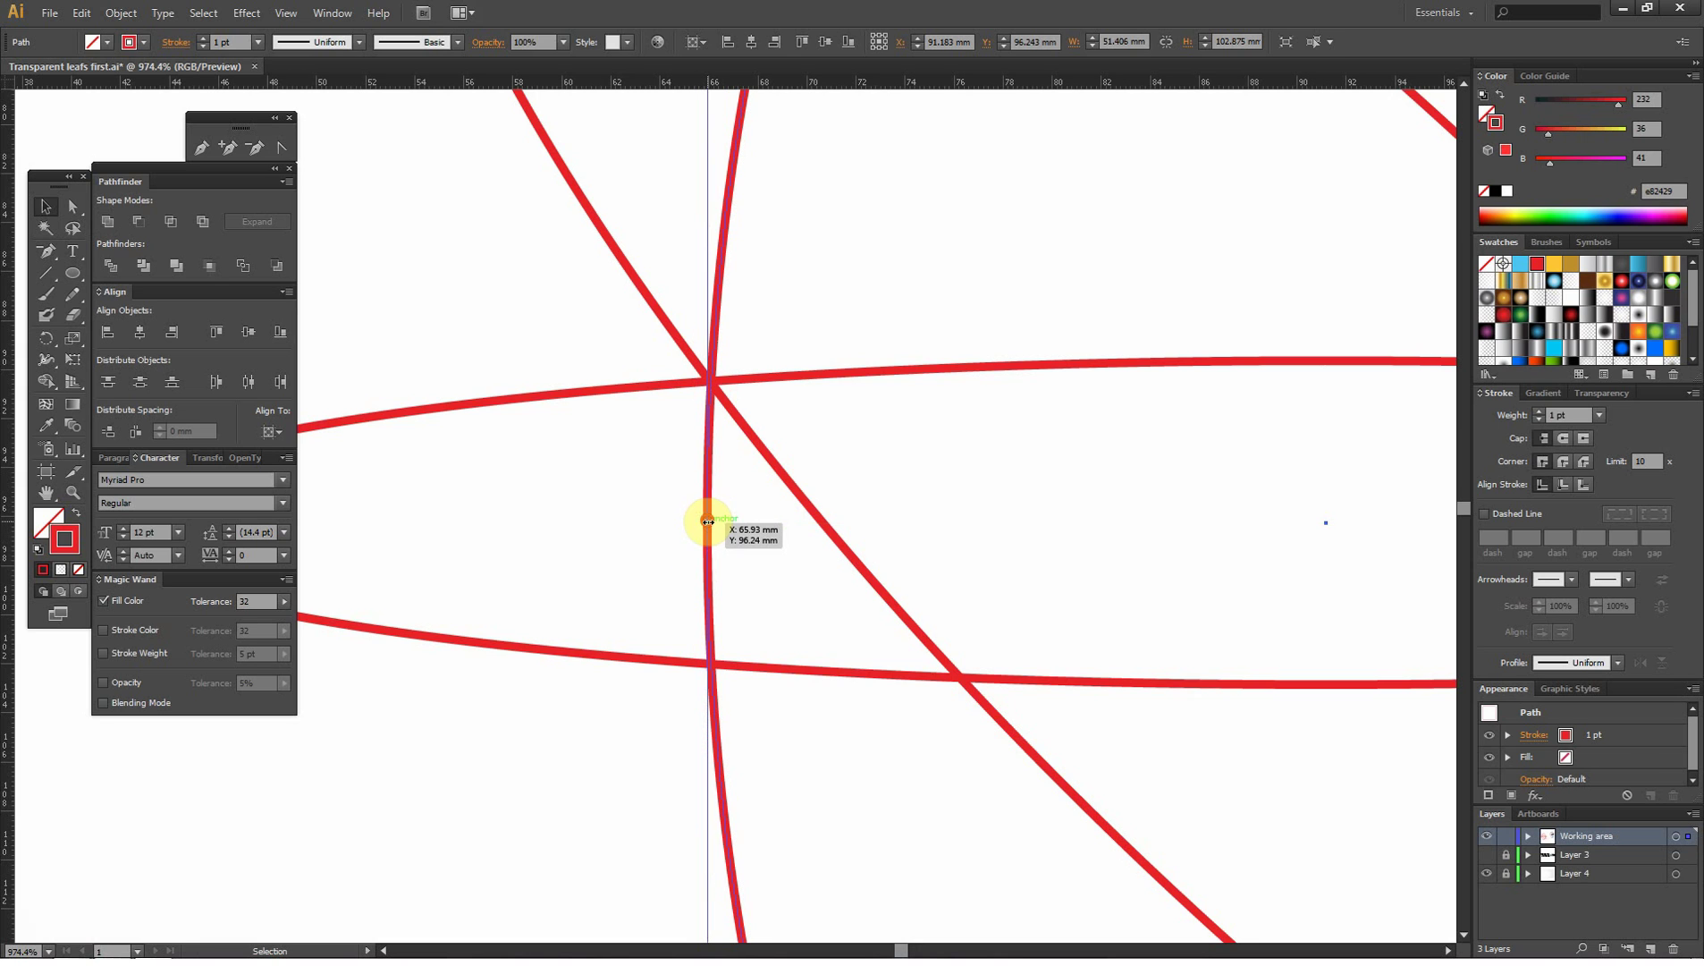
pyautogui.click(73, 492)
pyautogui.keyDown('alt'); pyautogui.click(858, 576); pyautogui.keyUp('alt')
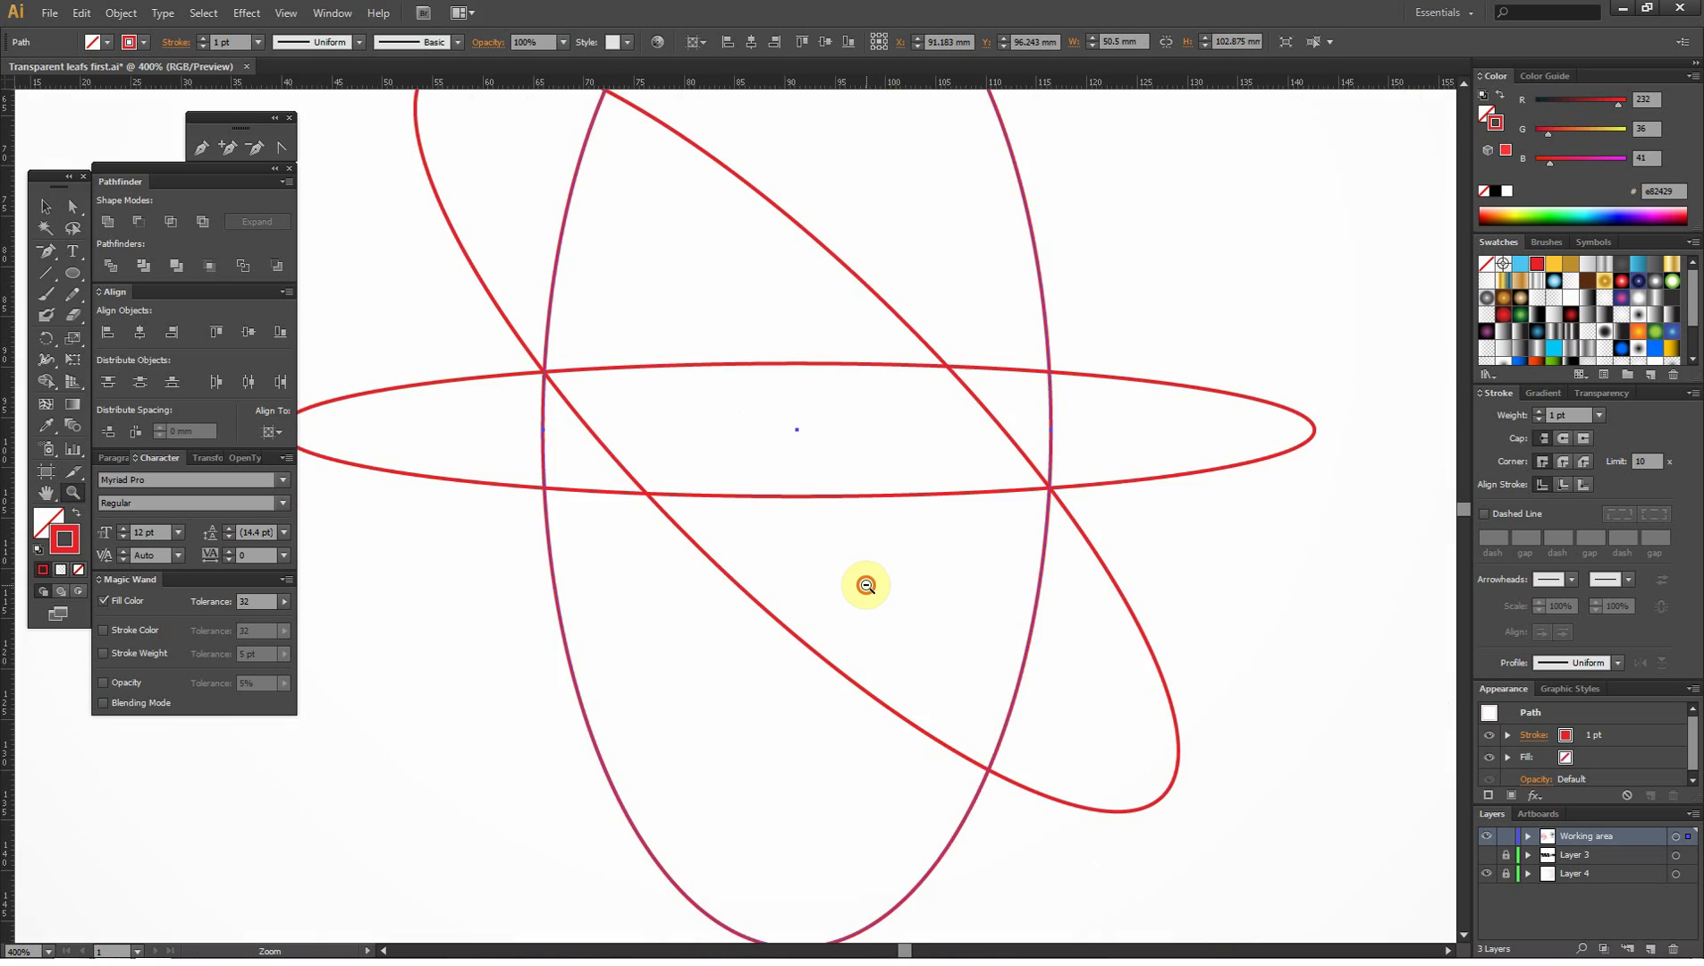
pyautogui.keyDown('alt'); pyautogui.click(693, 514); pyautogui.keyUp('alt')
pyautogui.moveTo(688, 516); pyautogui.dragTo(735, 576)
pyautogui.click(45, 205)
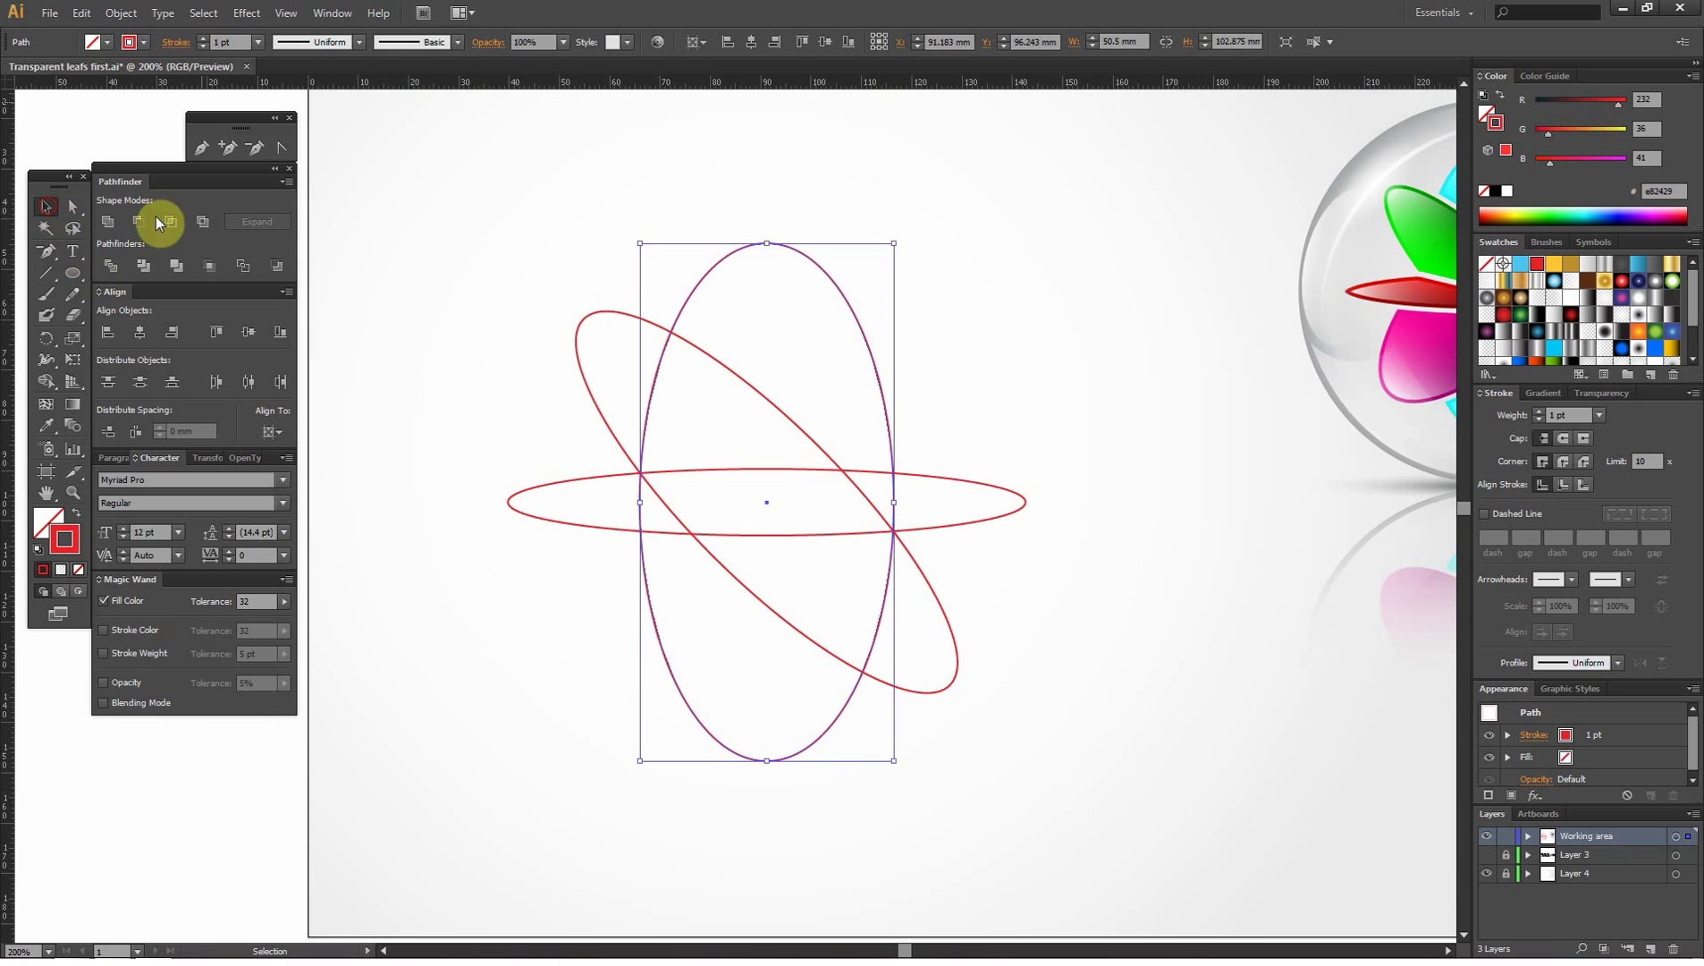
pyautogui.click(722, 217)
# - Duplicate the upright ellipse, align the copy onto it, and rotate the copy diagonally
pyautogui.click(787, 246)
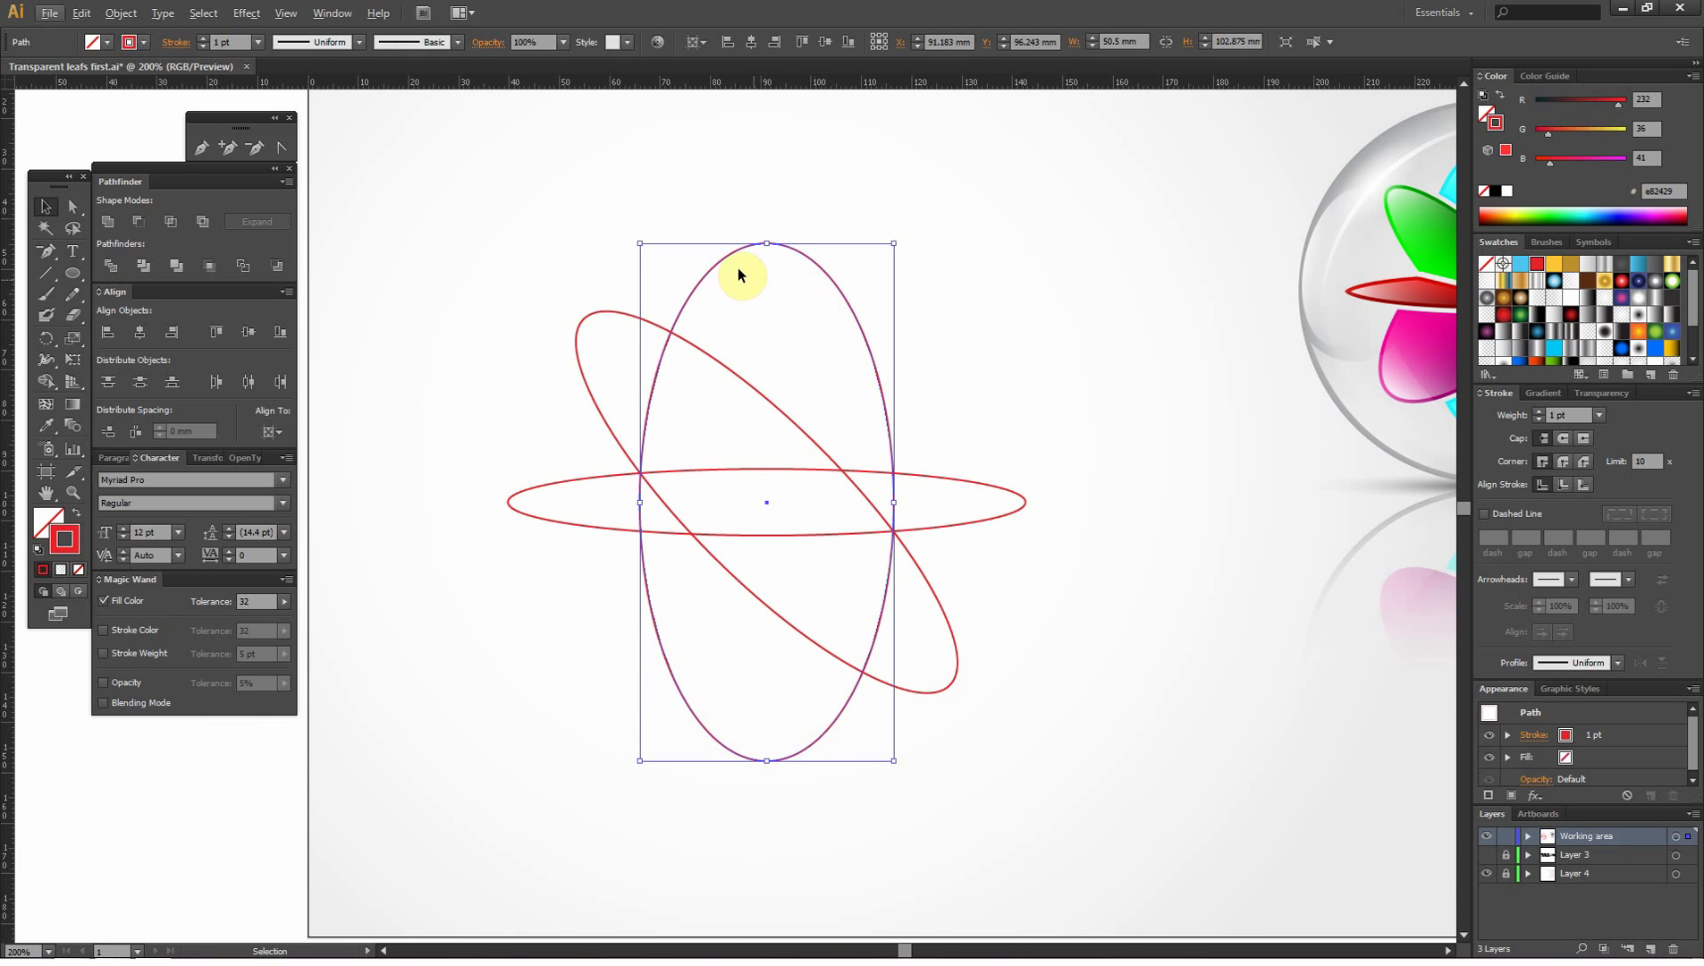
pyautogui.moveTo(715, 277); pyautogui.dragTo(766, 277)
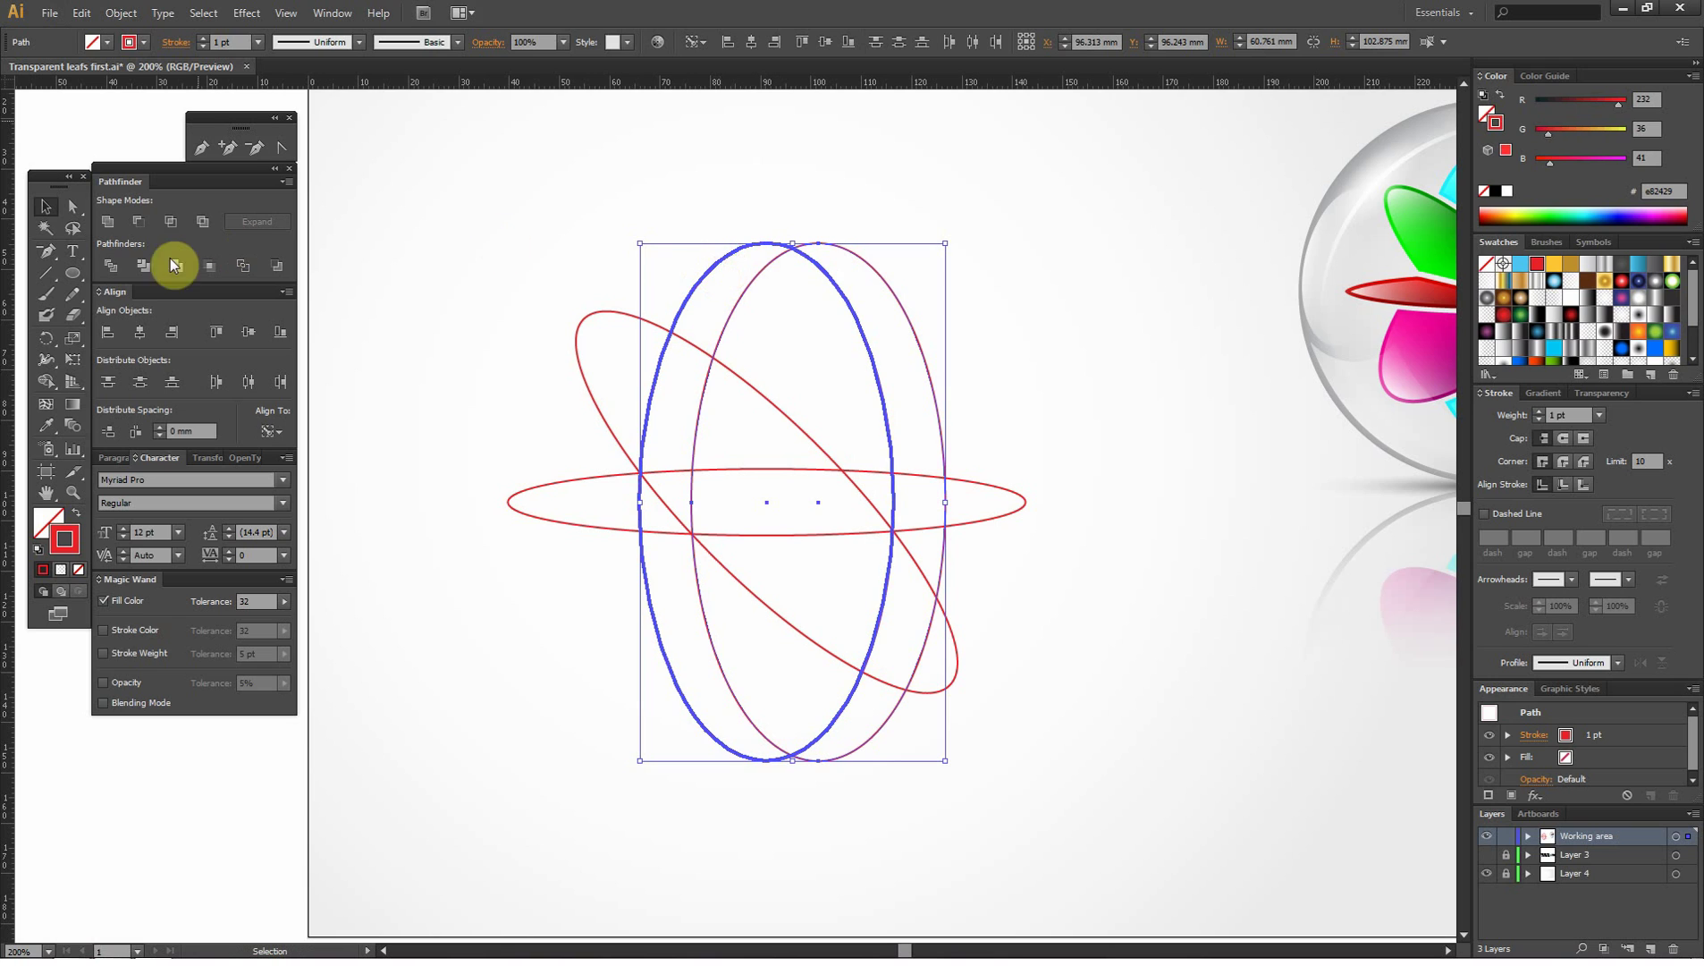
pyautogui.click(108, 332)
pyautogui.moveTo(350, 304); pyautogui.dragTo(559, 285)
pyautogui.click(729, 254)
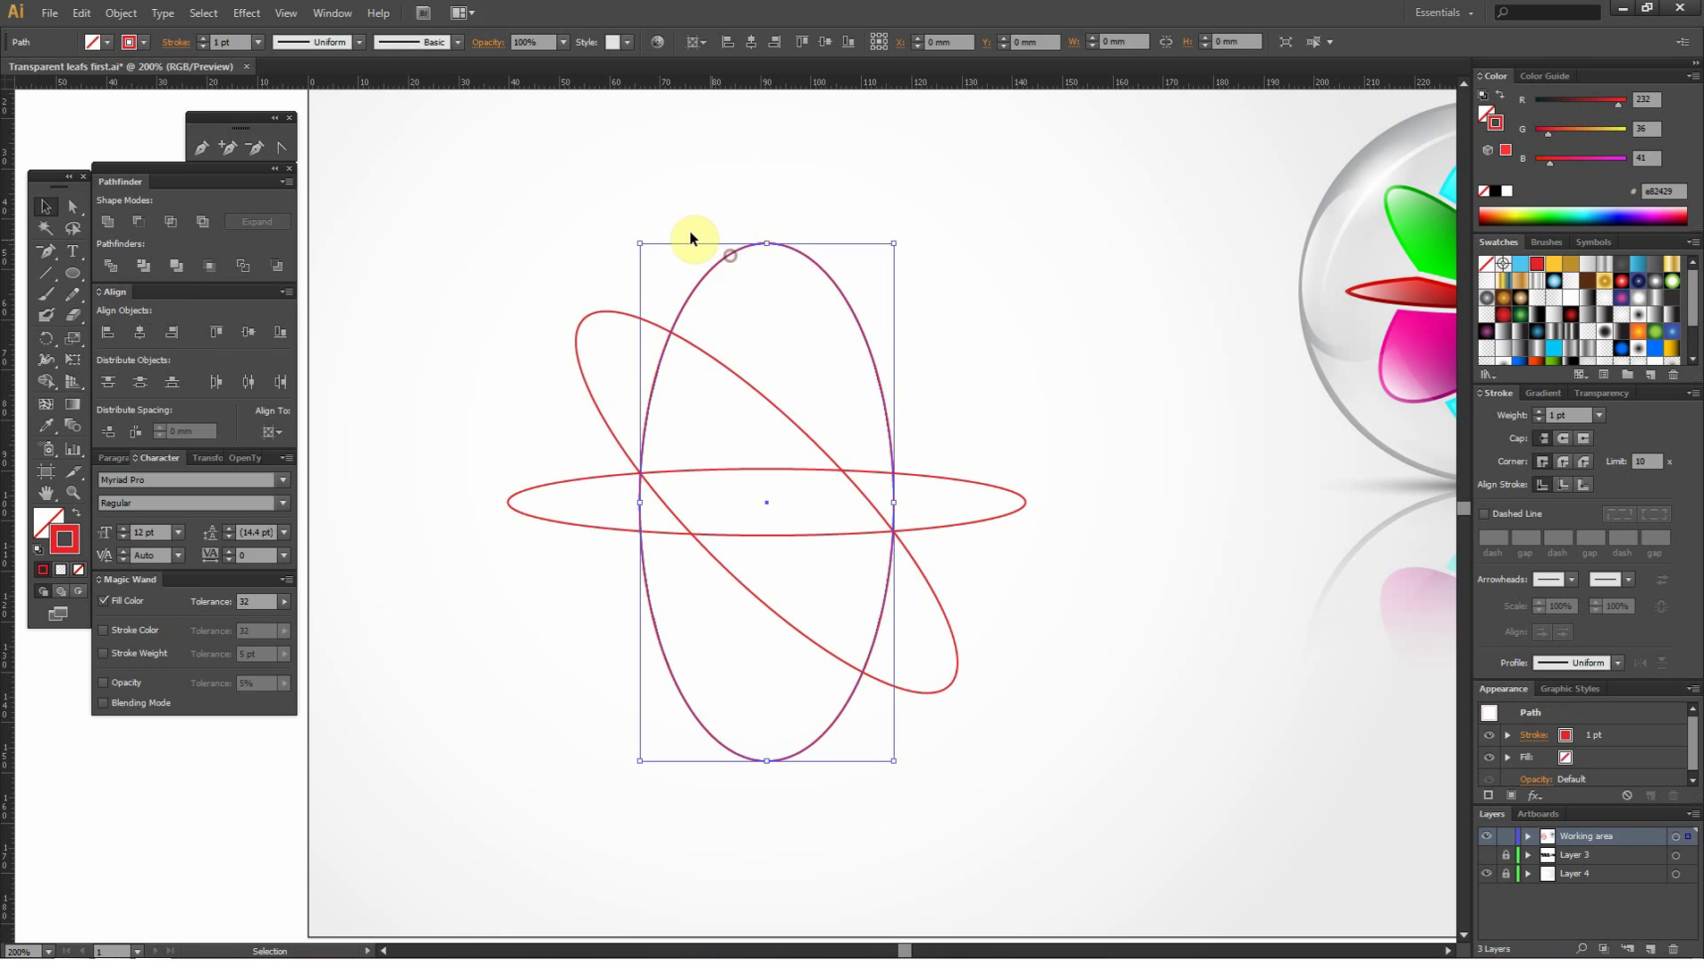
pyautogui.moveTo(641, 239); pyautogui.dragTo(893, 244)
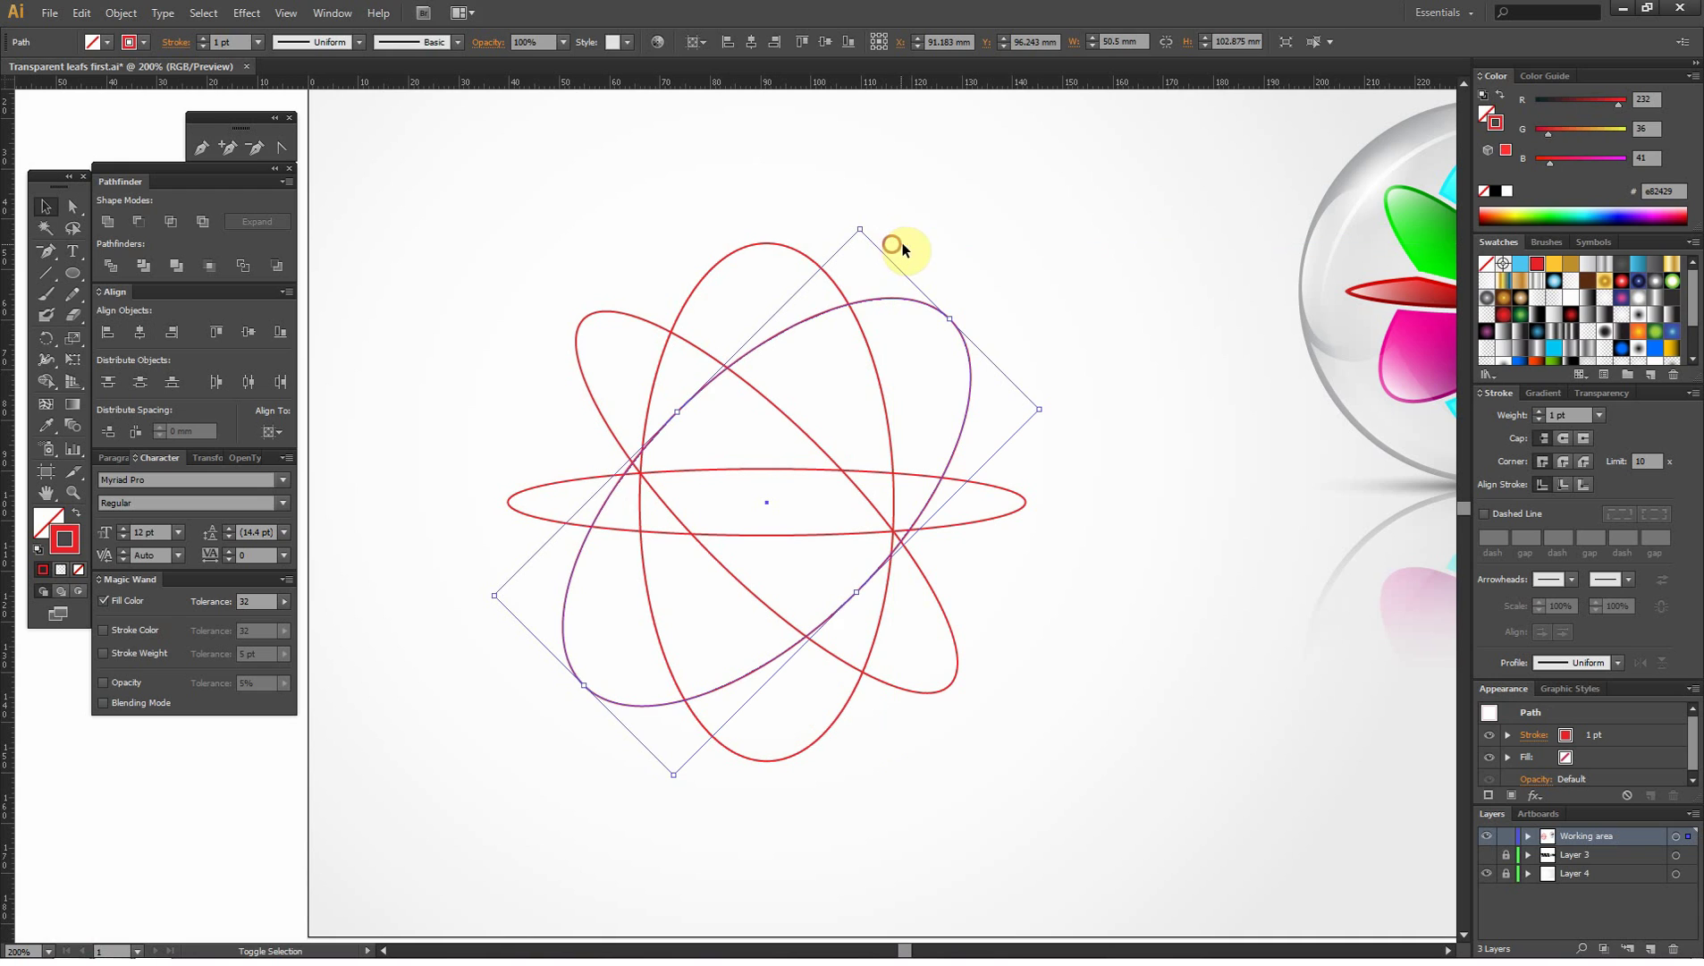
# - Scale the new diagonal ellipse so it passes through the shared crossing points
pyautogui.click(1006, 227)
pyautogui.click(795, 322)
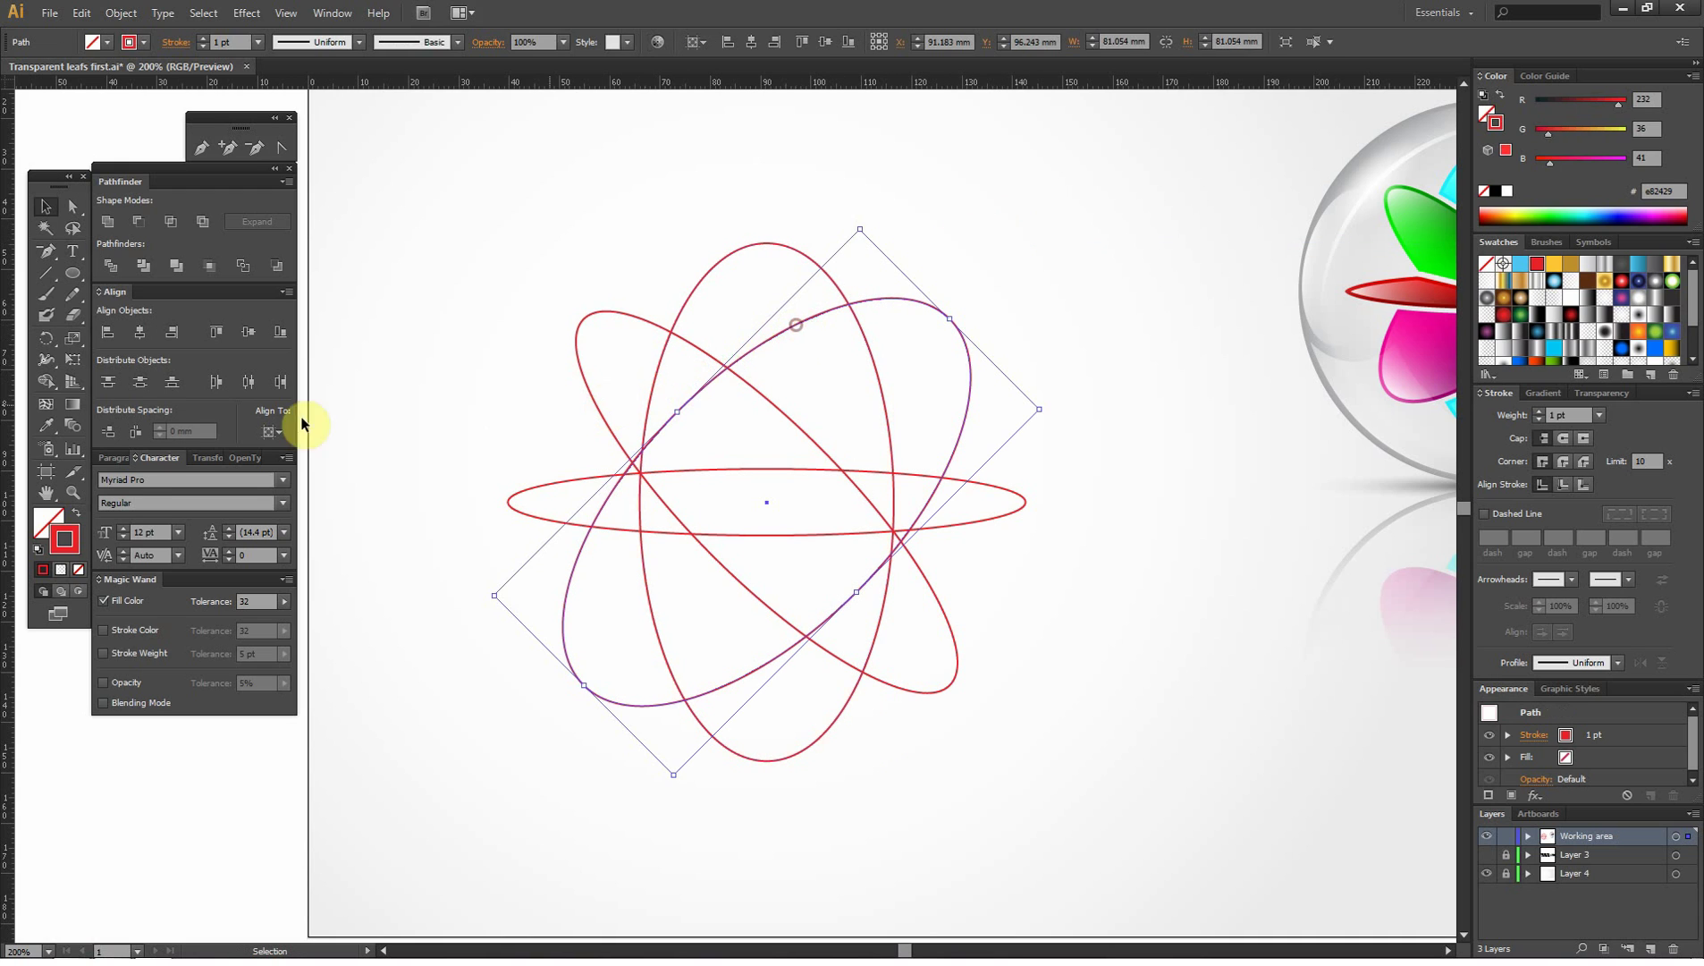
pyautogui.click(72, 490)
pyautogui.moveTo(441, 319); pyautogui.dragTo(882, 498)
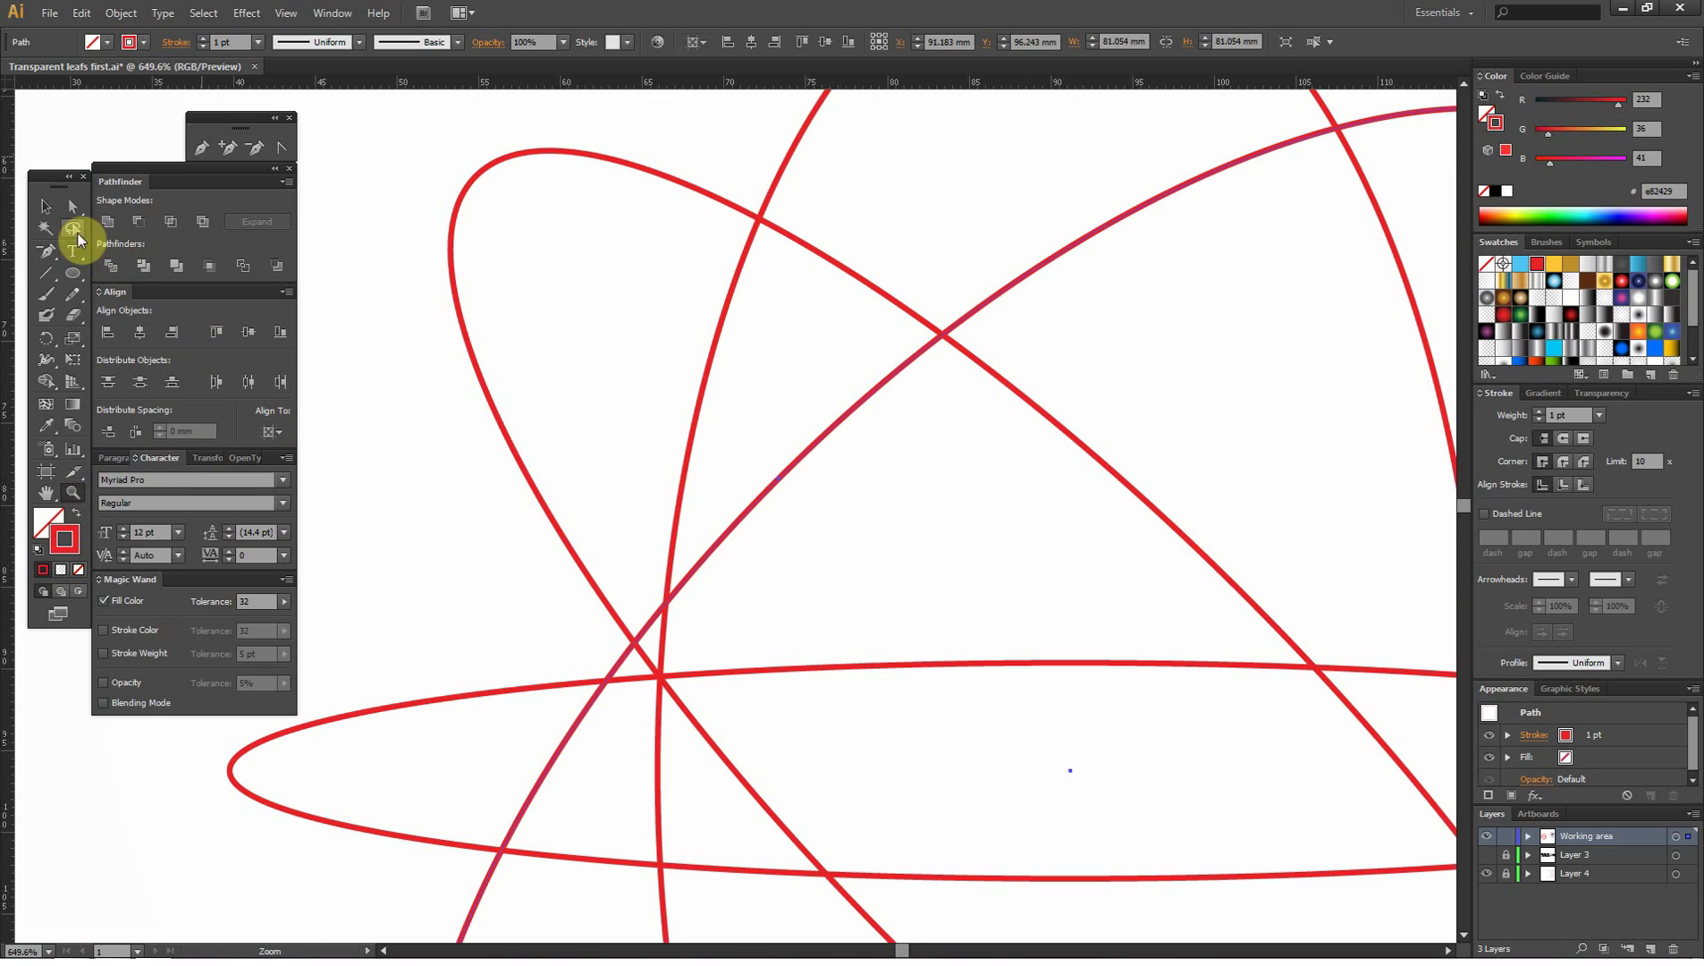
pyautogui.click(46, 206)
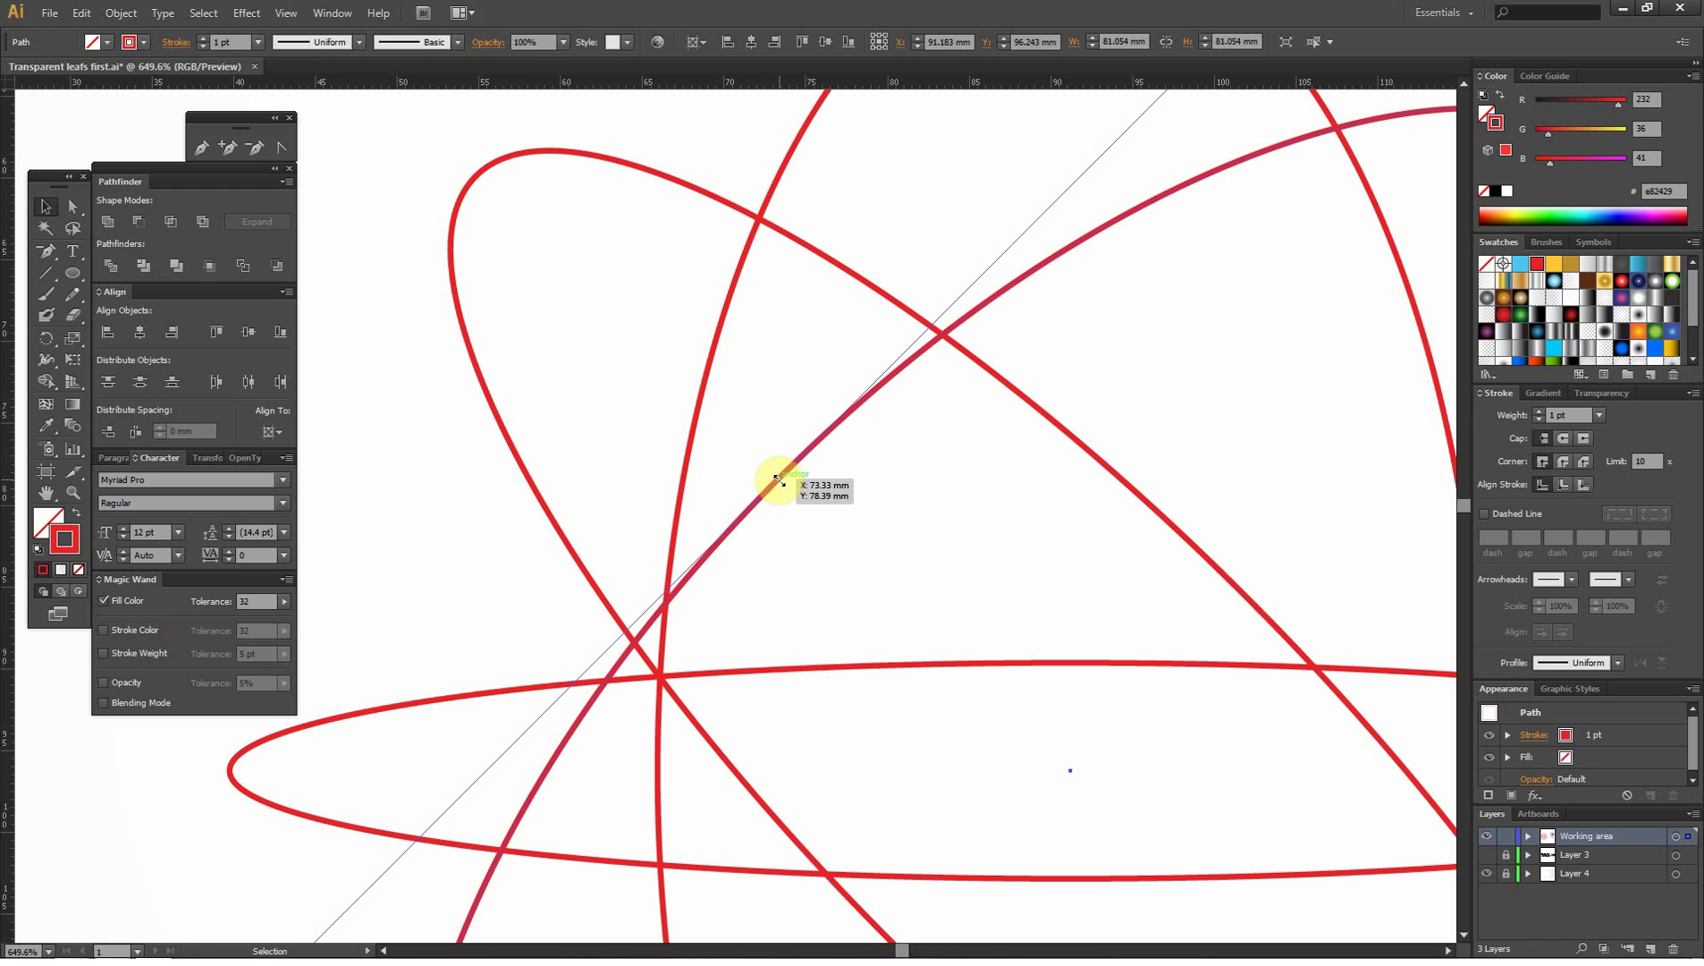
pyautogui.moveTo(777, 479); pyautogui.dragTo(812, 497)
pyautogui.click(469, 552)
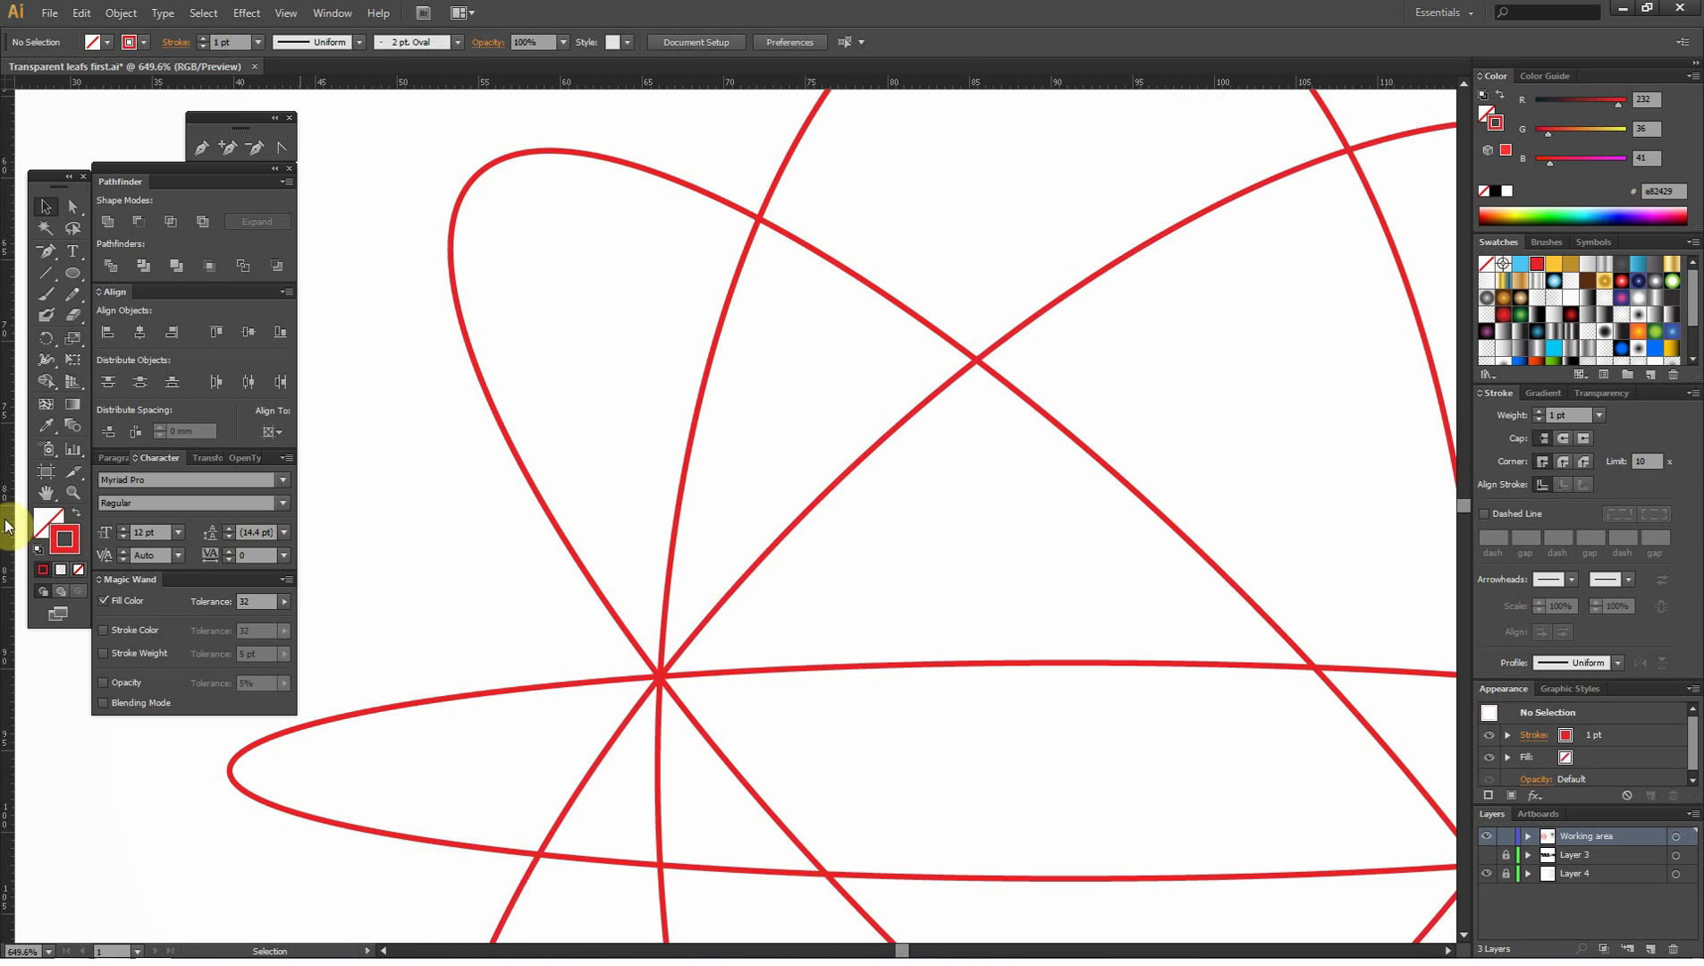
# - Zoom out, re-centre the view, and marquee-select all four ellipses
pyautogui.click(73, 493)
pyautogui.keyDown('alt'); pyautogui.click(779, 589); pyautogui.keyUp('alt')
pyautogui.keyDown('alt'); pyautogui.click(755, 579); pyautogui.keyUp('alt')
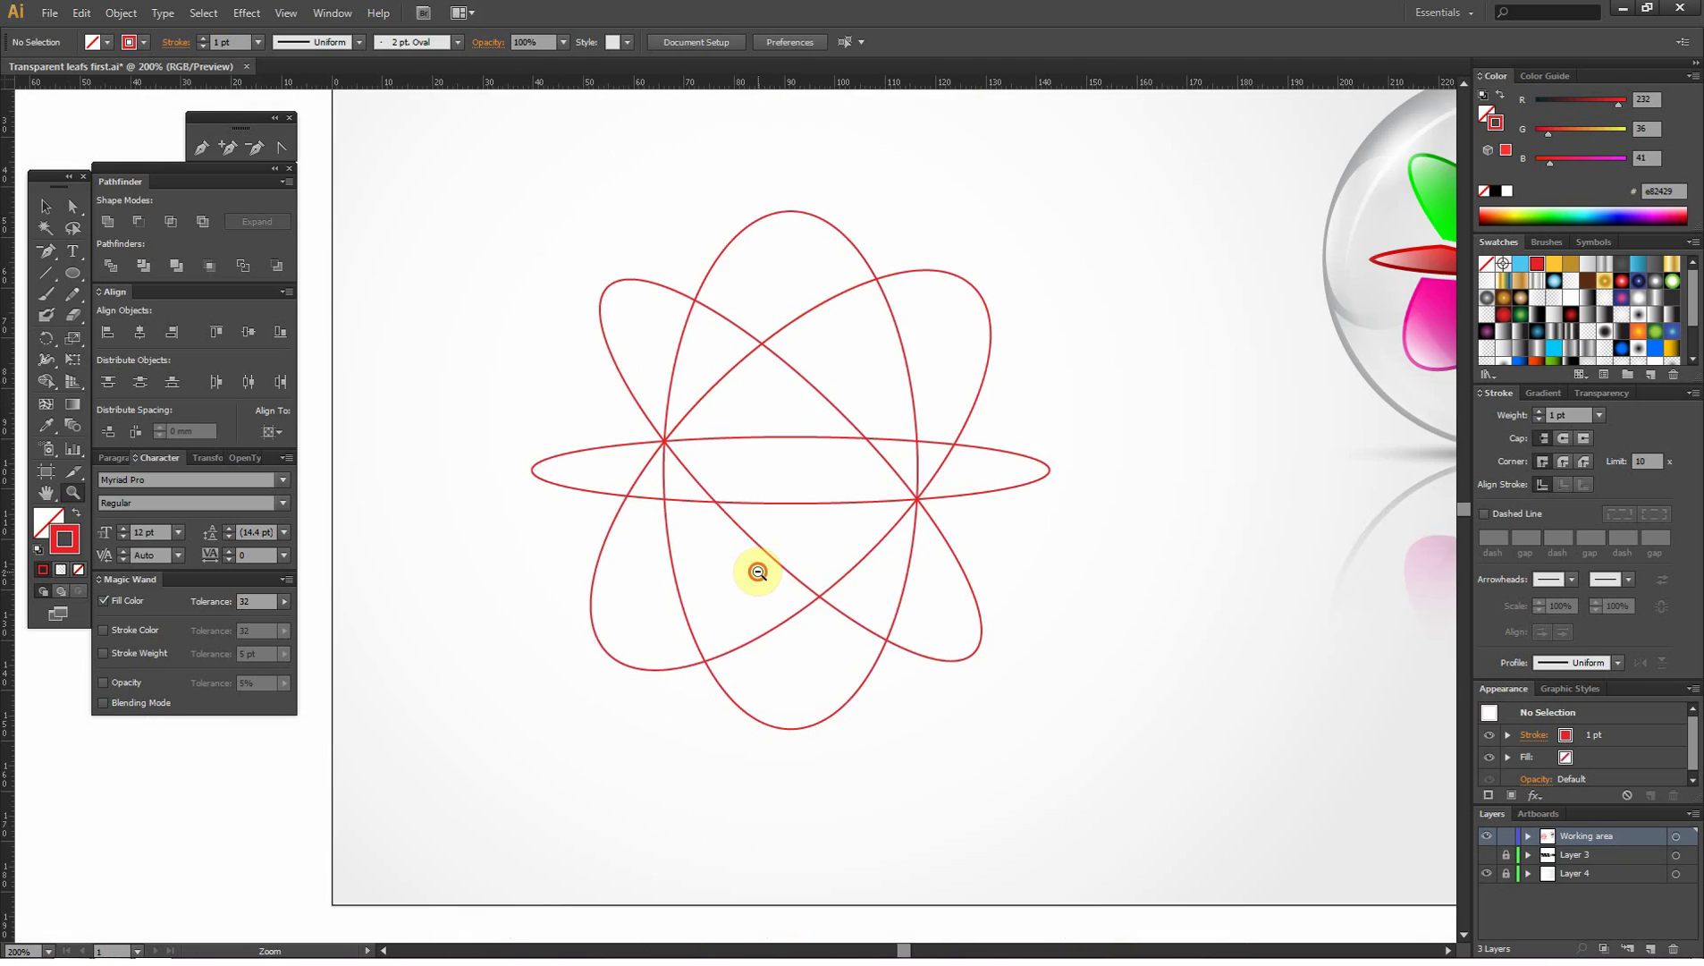
pyautogui.keyDown('alt'); pyautogui.click(758, 572); pyautogui.keyUp('alt')
pyautogui.click(761, 464)
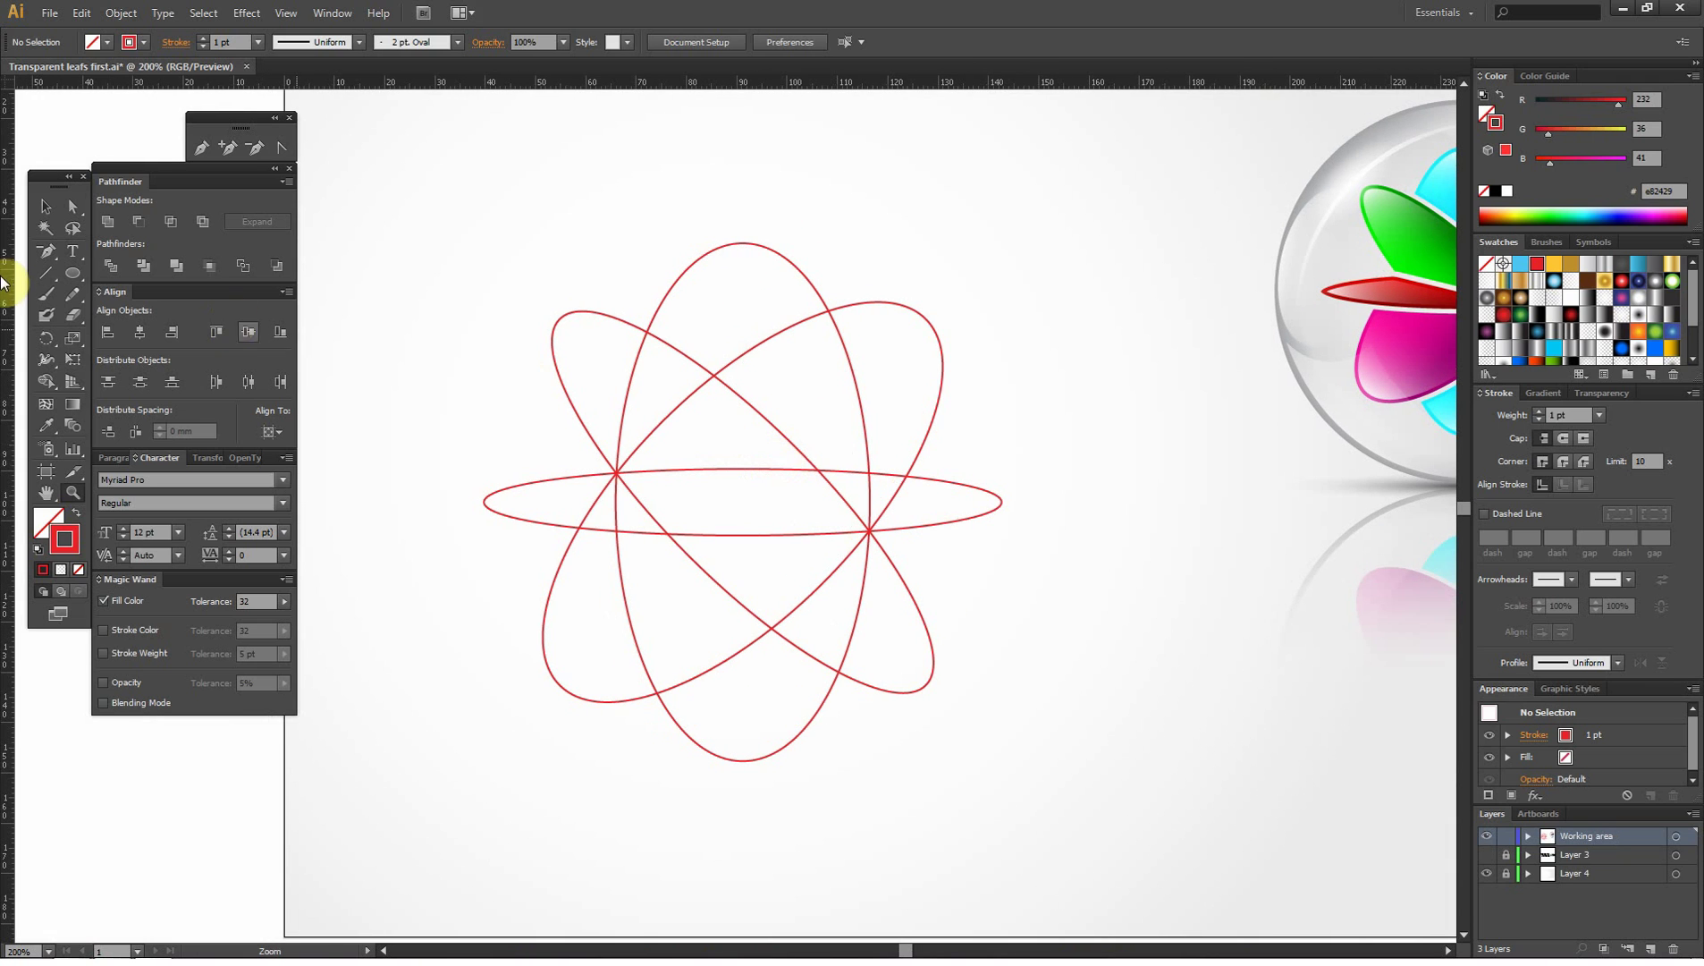
pyautogui.click(46, 205)
pyautogui.moveTo(384, 199); pyautogui.dragTo(1083, 810)
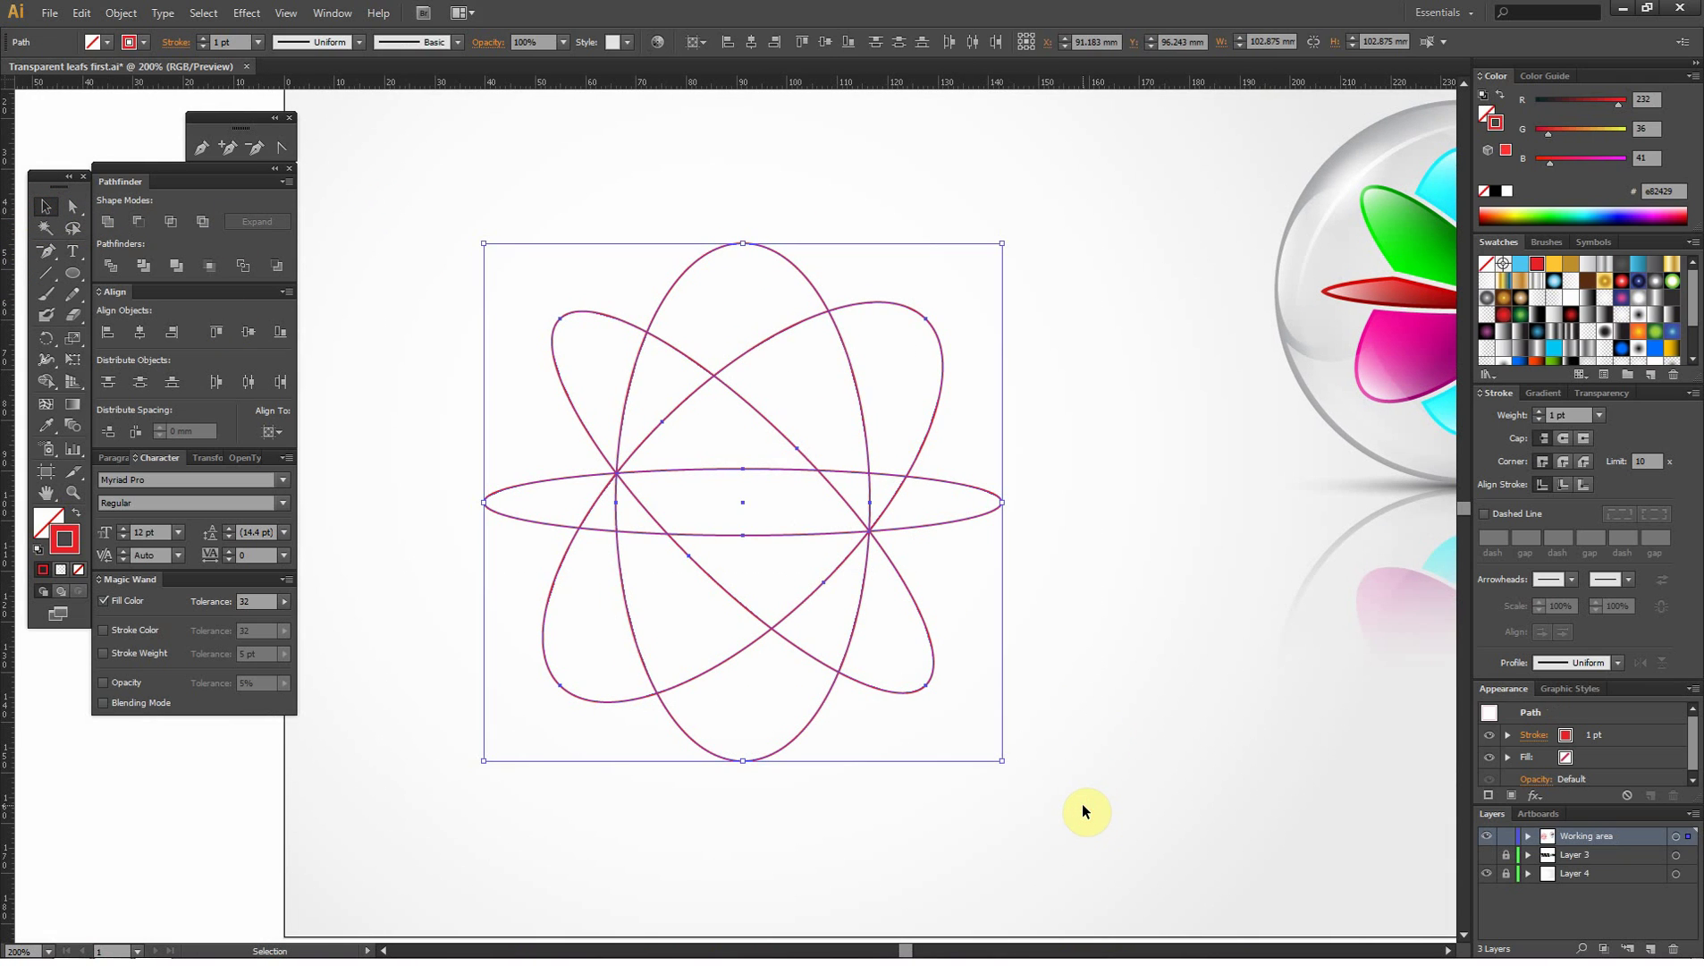
# - Turn the ellipses into solid red fills without outlines and fill the vertical one light blue
pyautogui.click(76, 513)
pyautogui.click(382, 293)
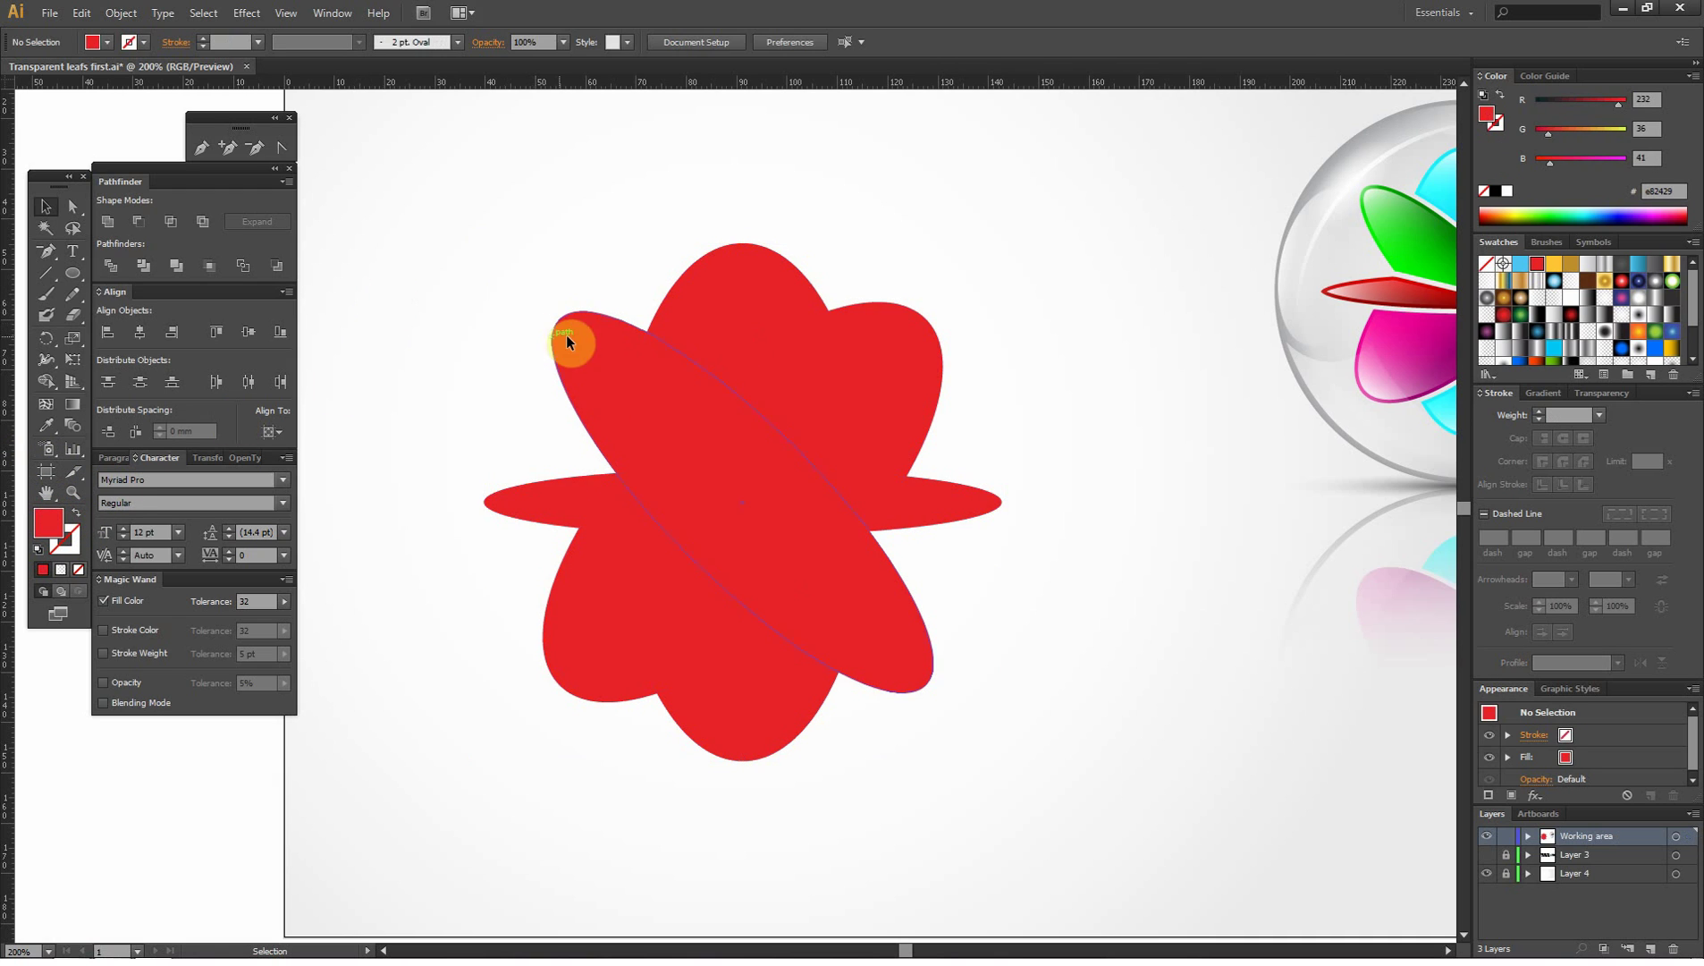
pyautogui.click(570, 341)
pyautogui.click(723, 310)
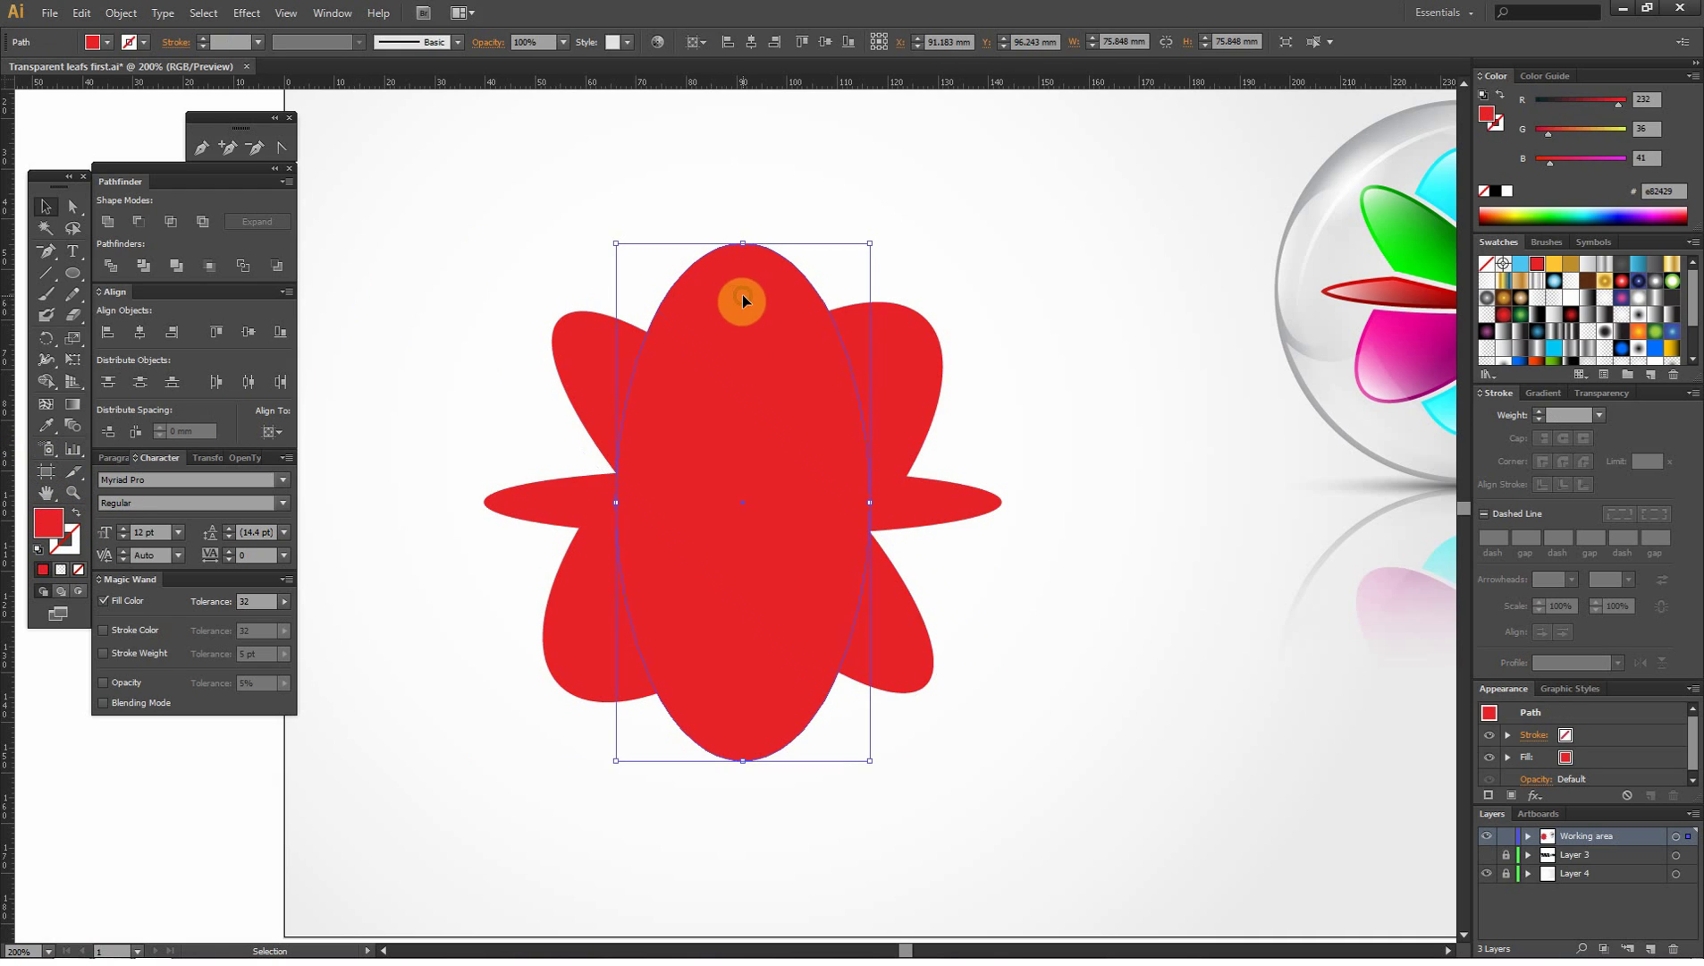
pyautogui.click(1523, 268)
# - Fill the diagonal ellipse yellow and the horizontal ellipse dark gold
pyautogui.click(893, 354)
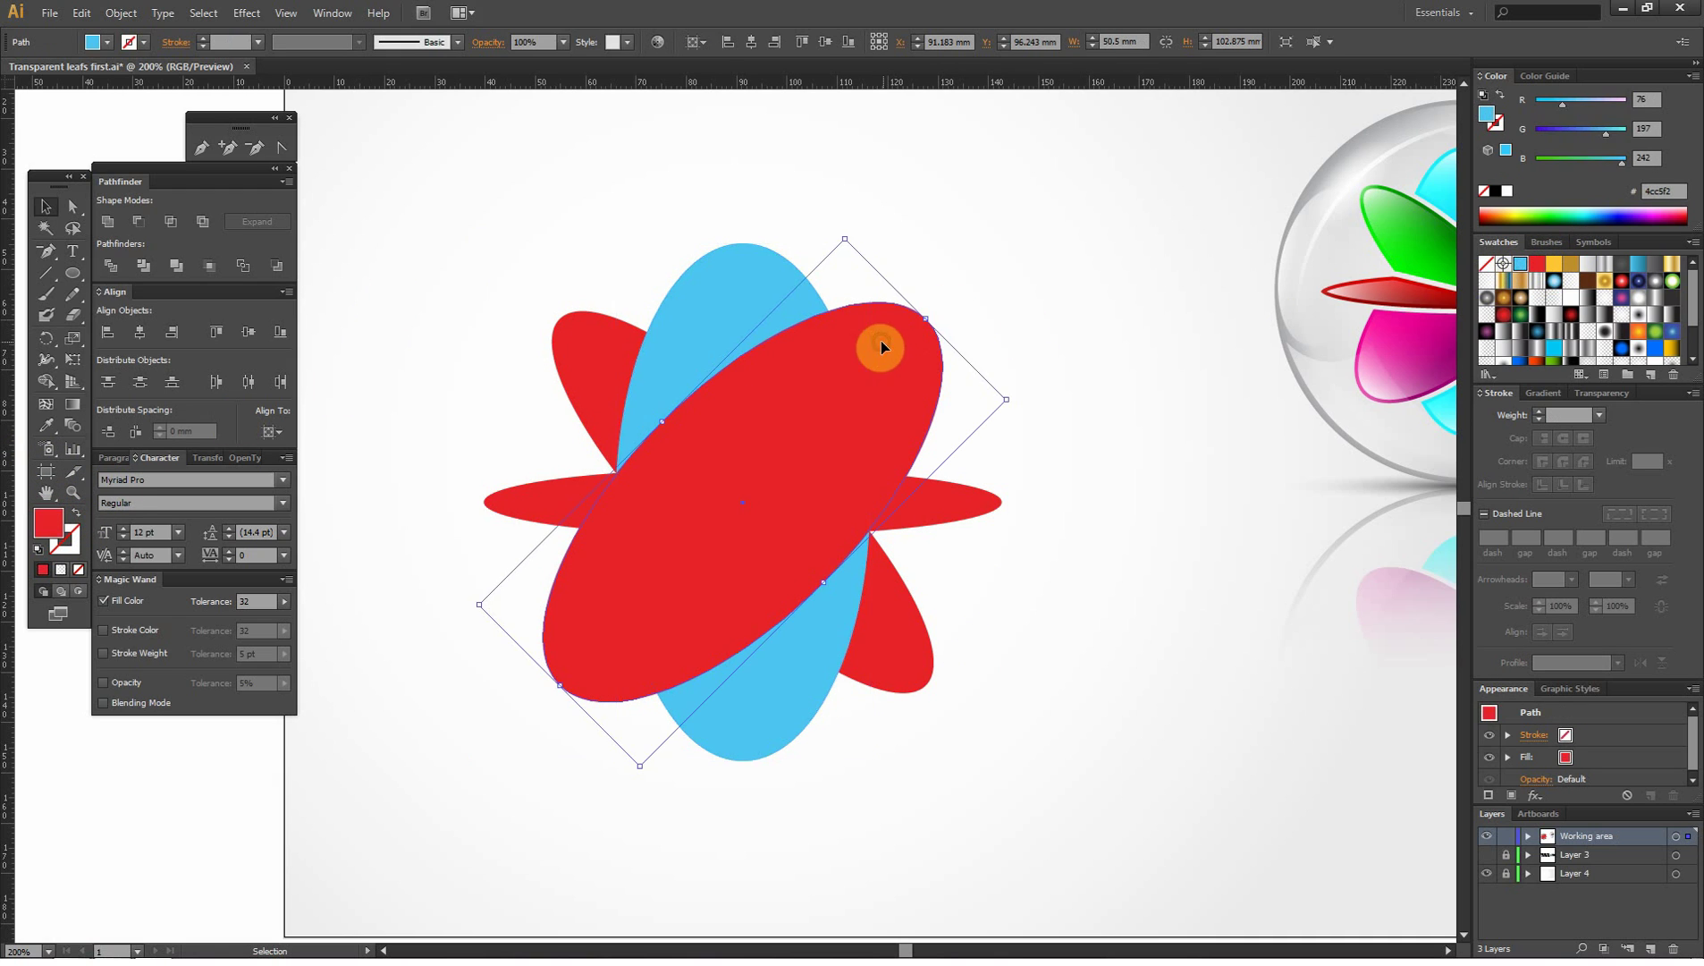
pyautogui.click(1560, 266)
pyautogui.click(975, 499)
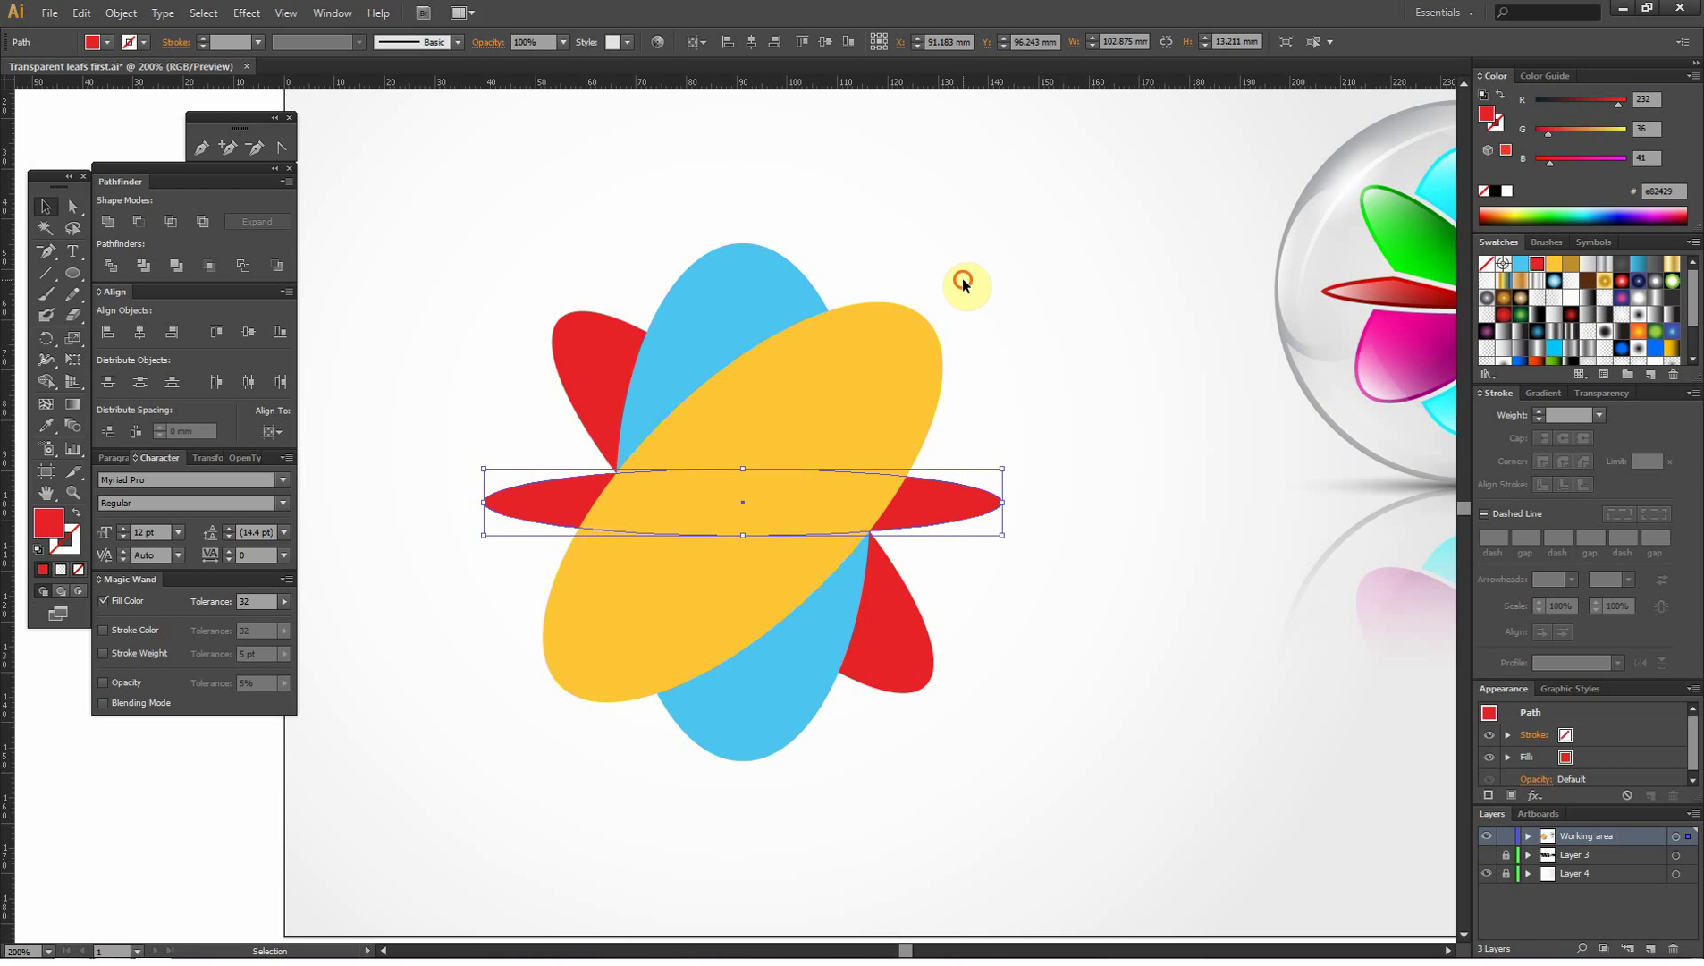
pyautogui.click(1571, 264)
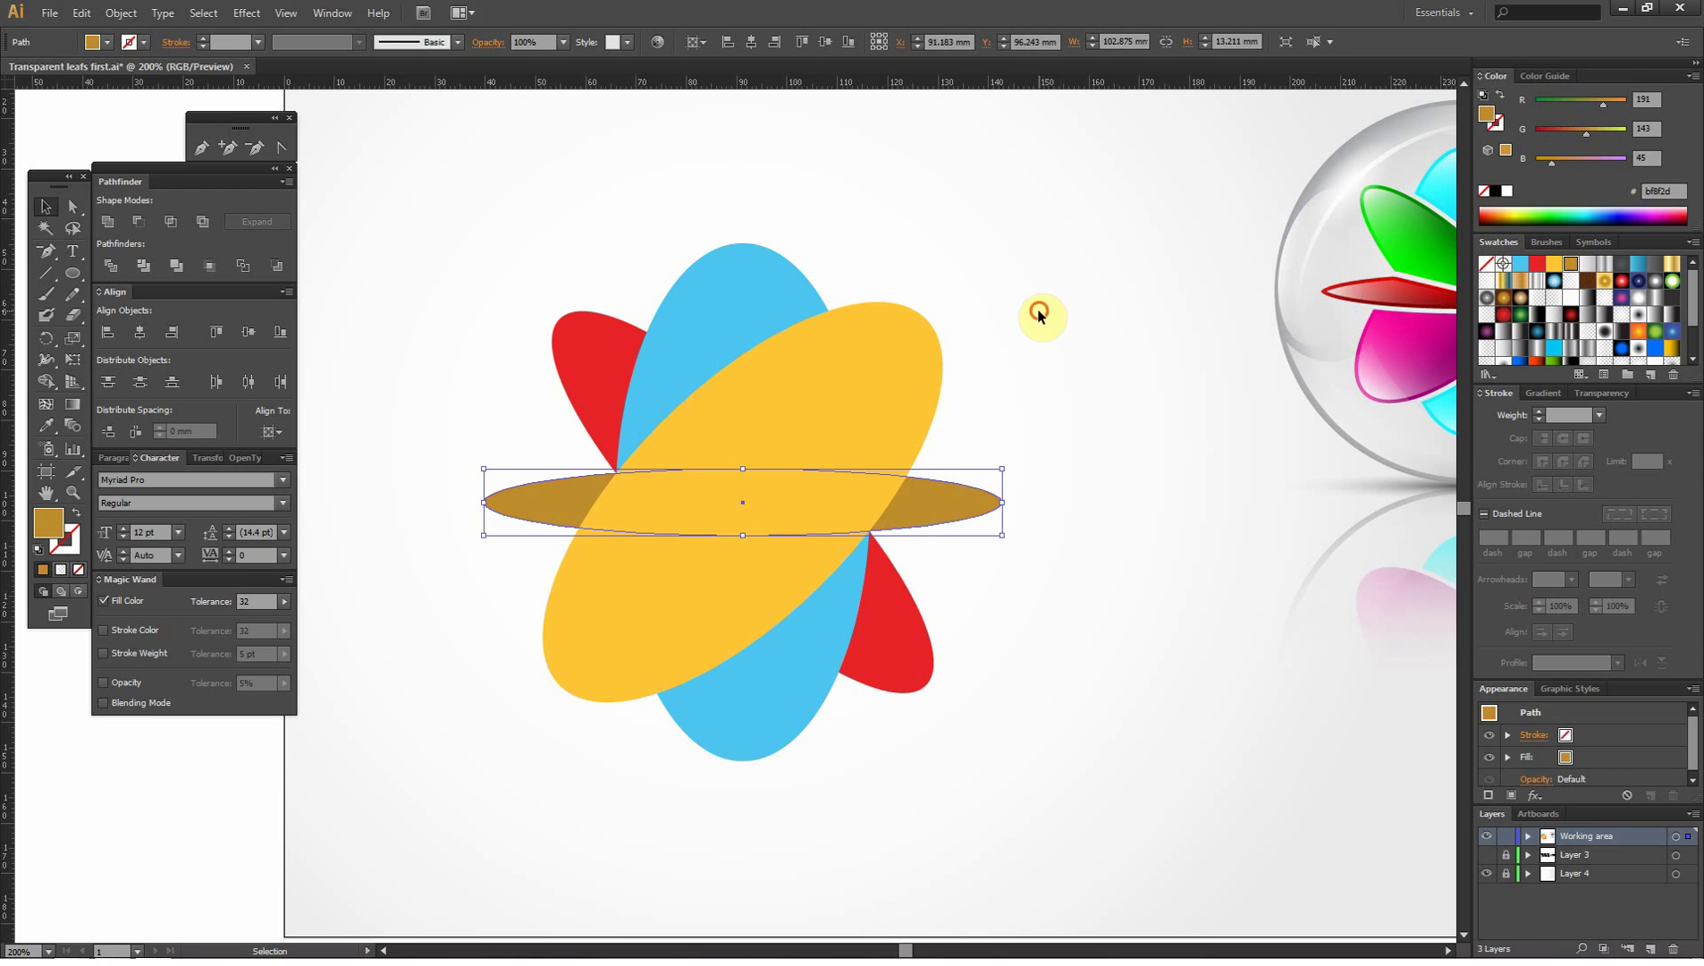
pyautogui.click(1039, 315)
pyautogui.moveTo(988, 217); pyautogui.dragTo(444, 772)
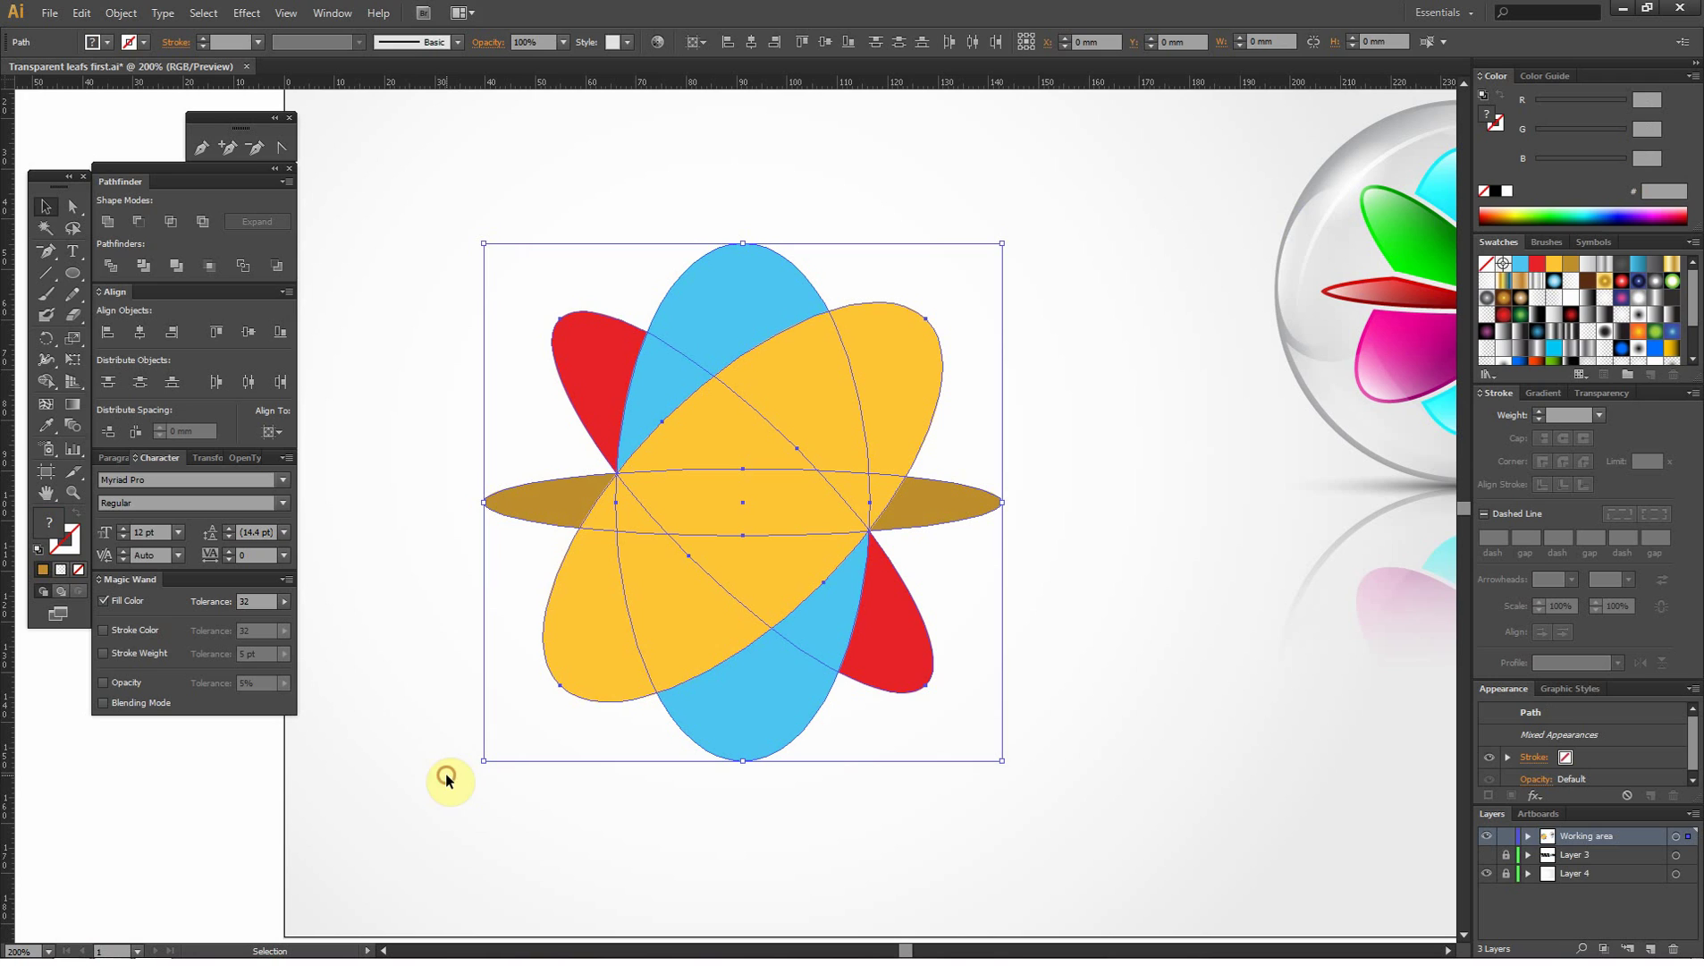
pyautogui.click(394, 660)
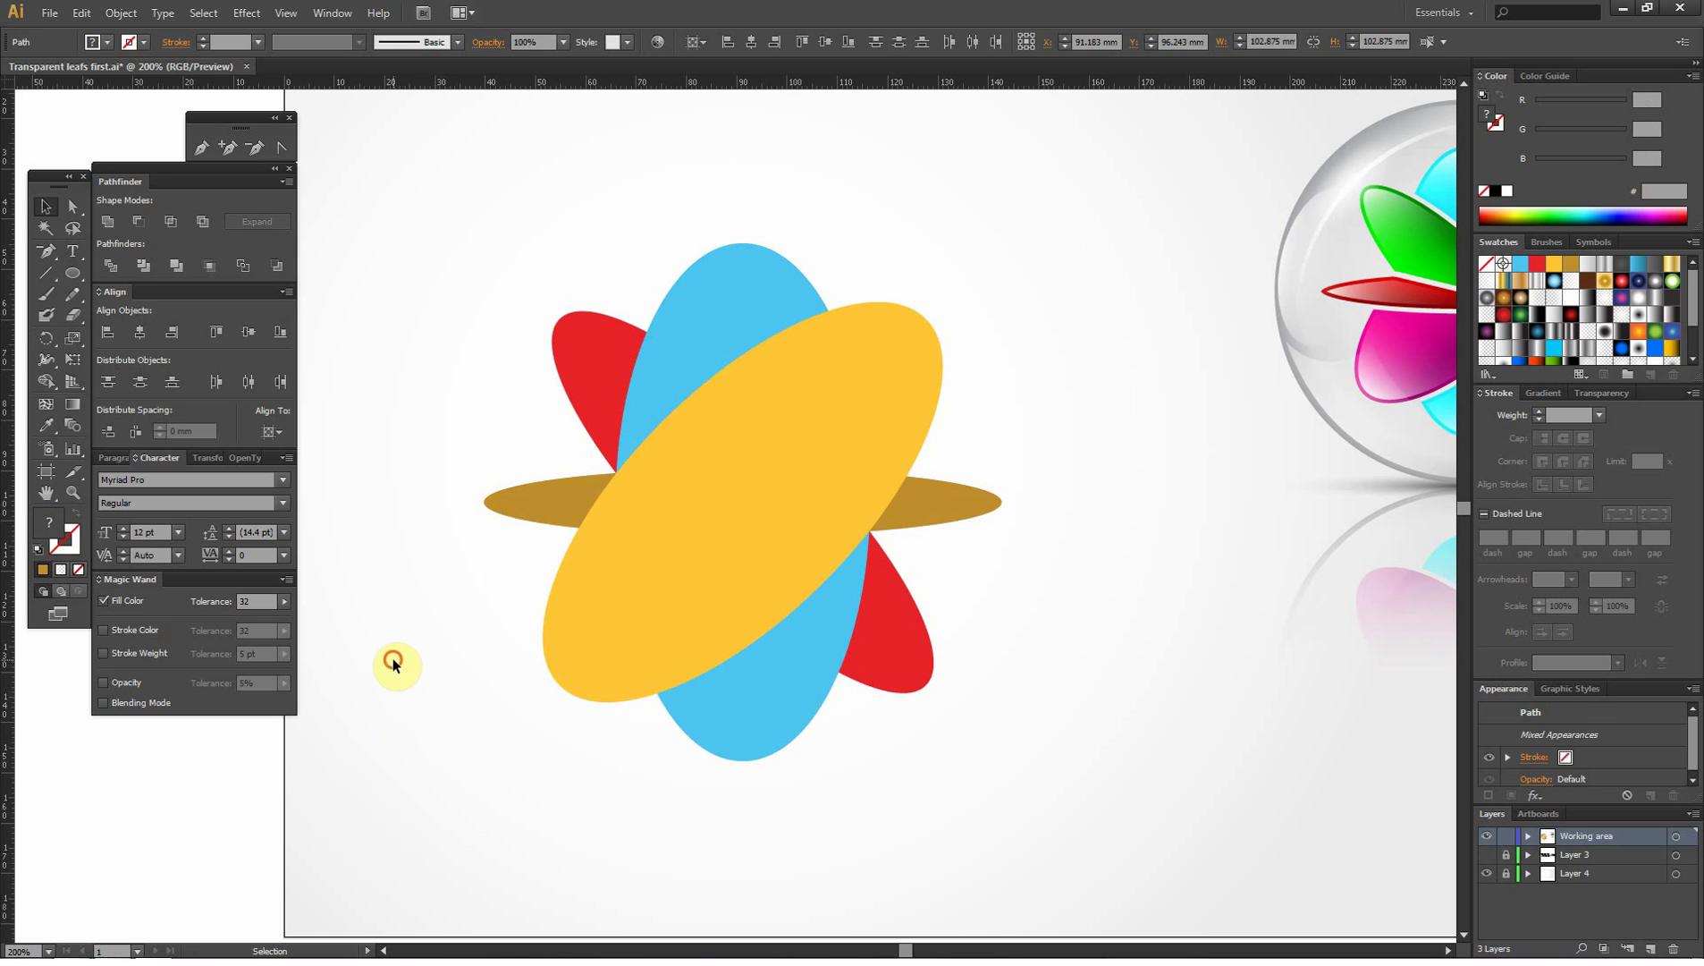
# - Draw a straight line across the yellow ellipse between two ellipse crossing points
pyautogui.click(39, 272)
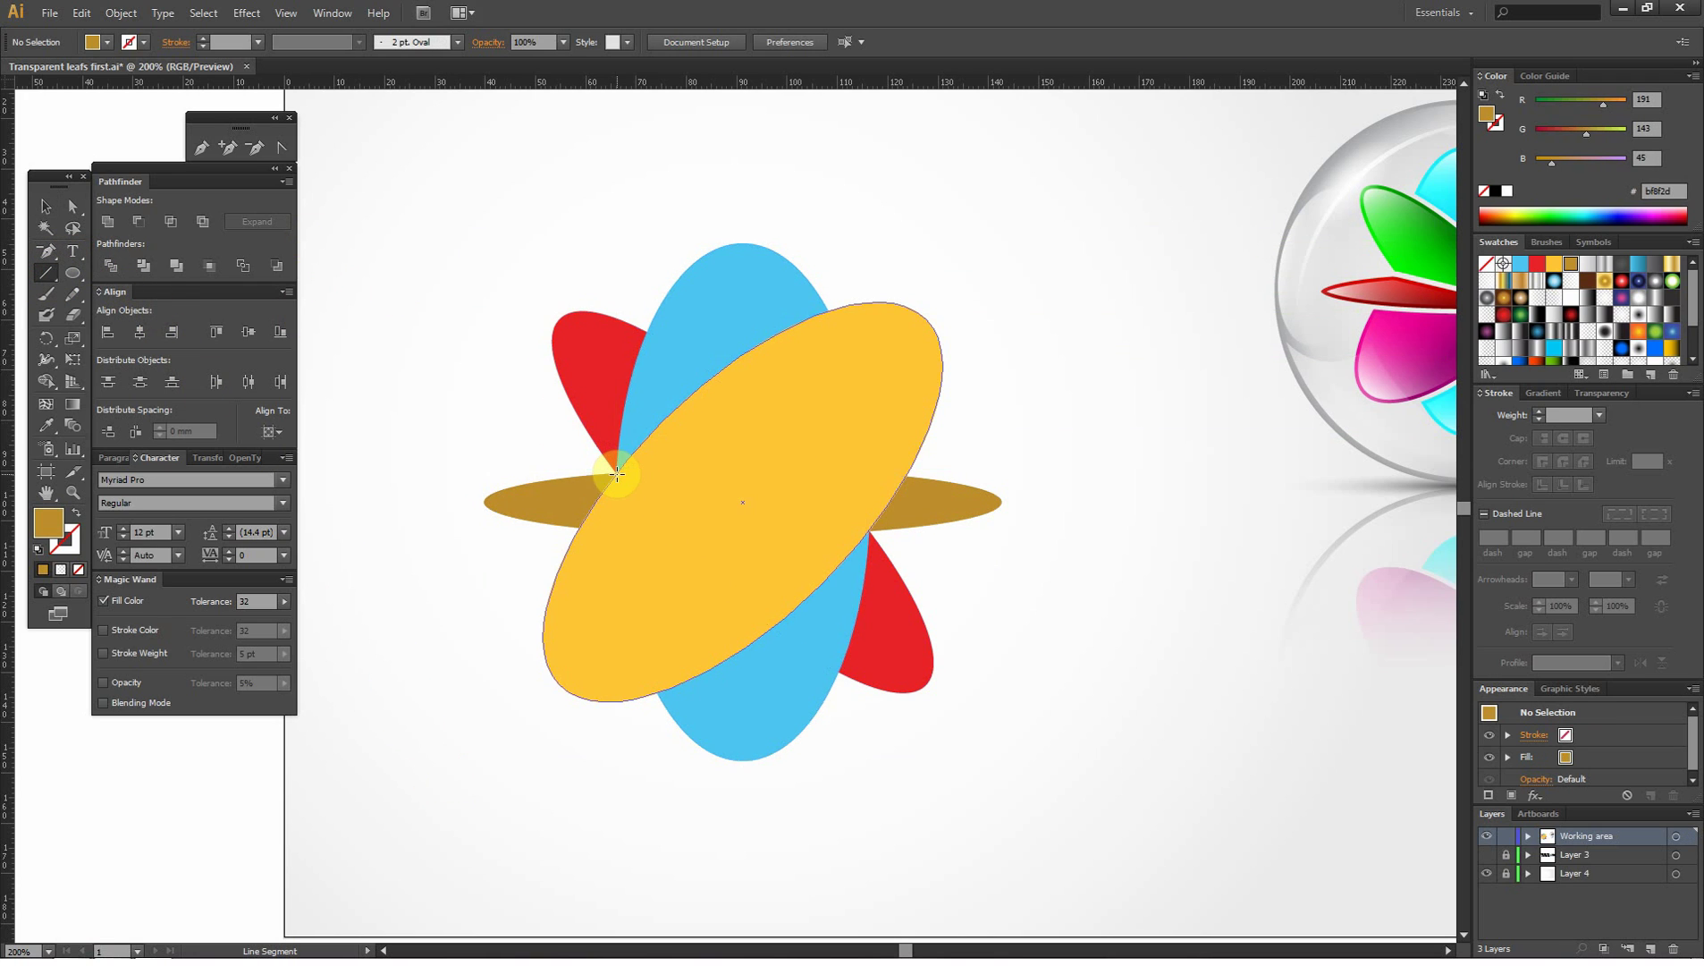
pyautogui.moveTo(617, 470); pyautogui.dragTo(870, 527)
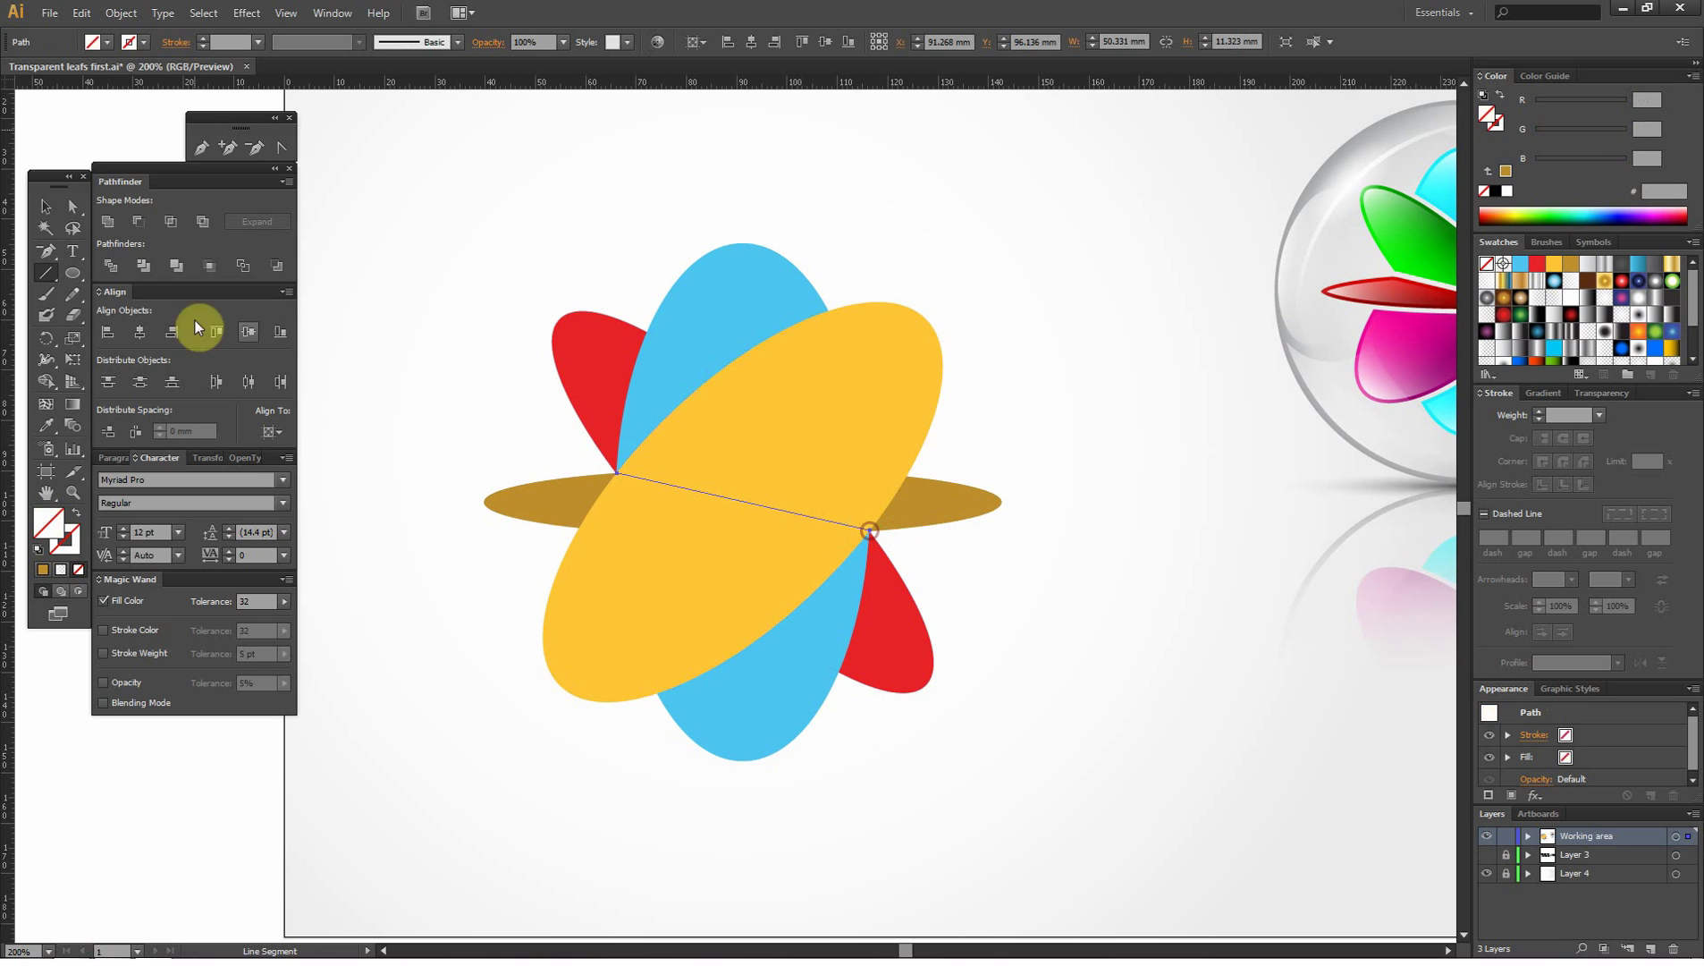
pyautogui.click(46, 207)
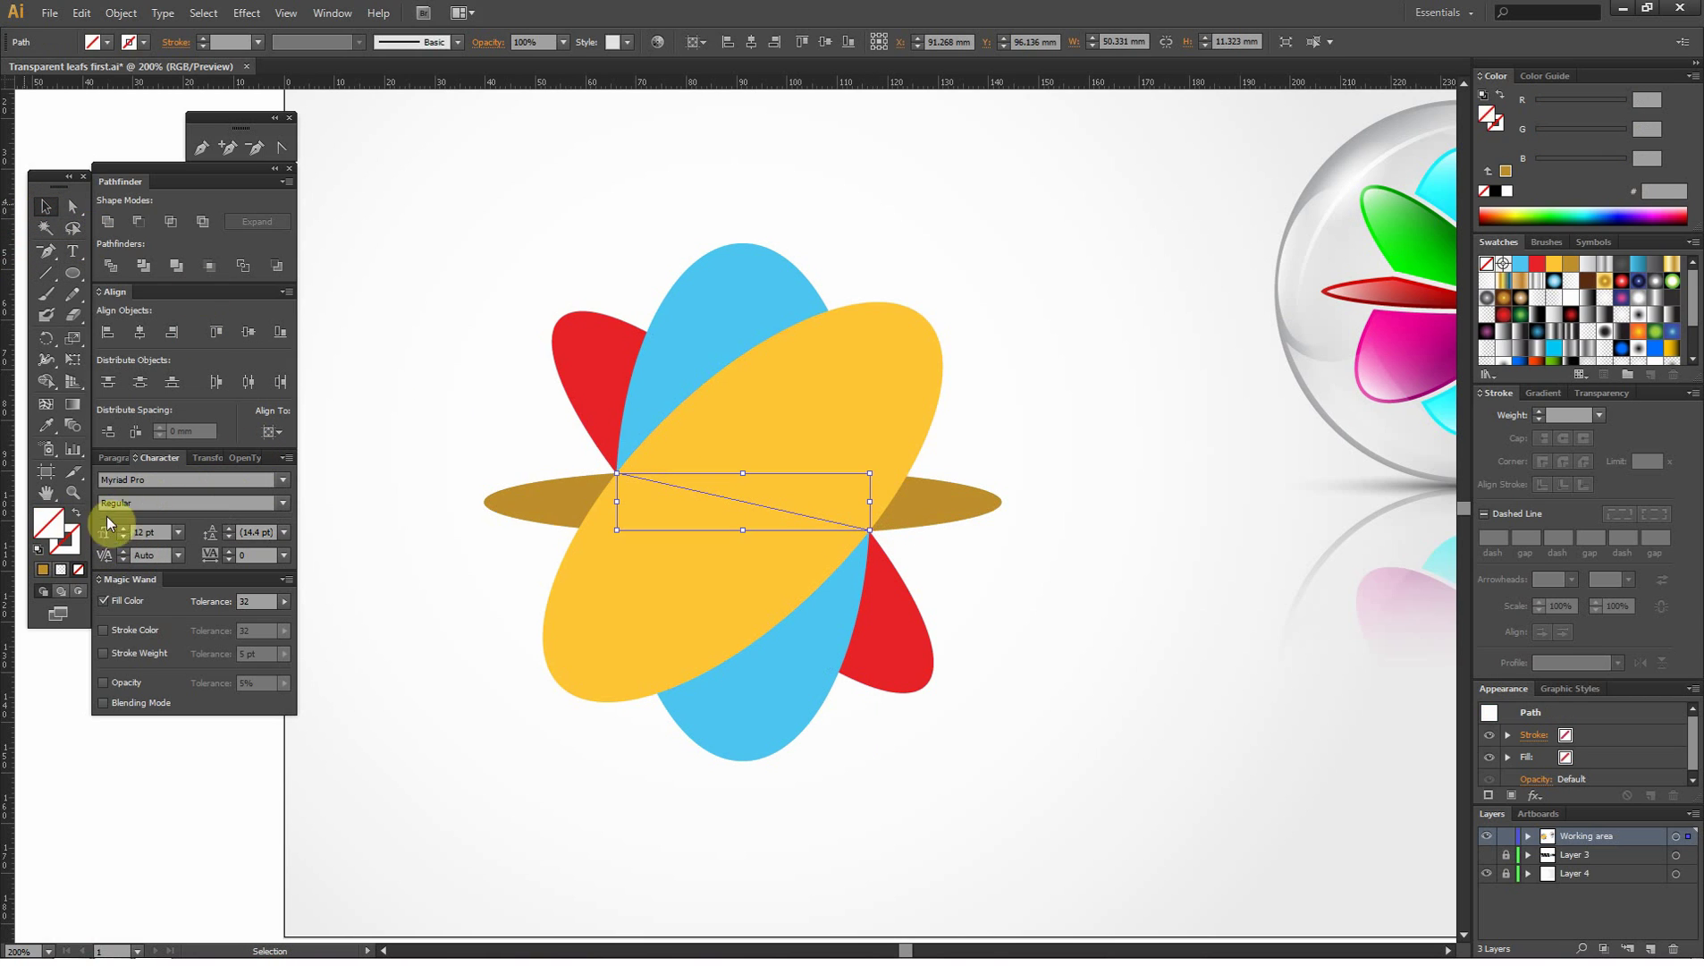
# - Divide all ellipses and the line with Pathfinder Divide, then ungroup the pieces
pyautogui.click(1539, 266)
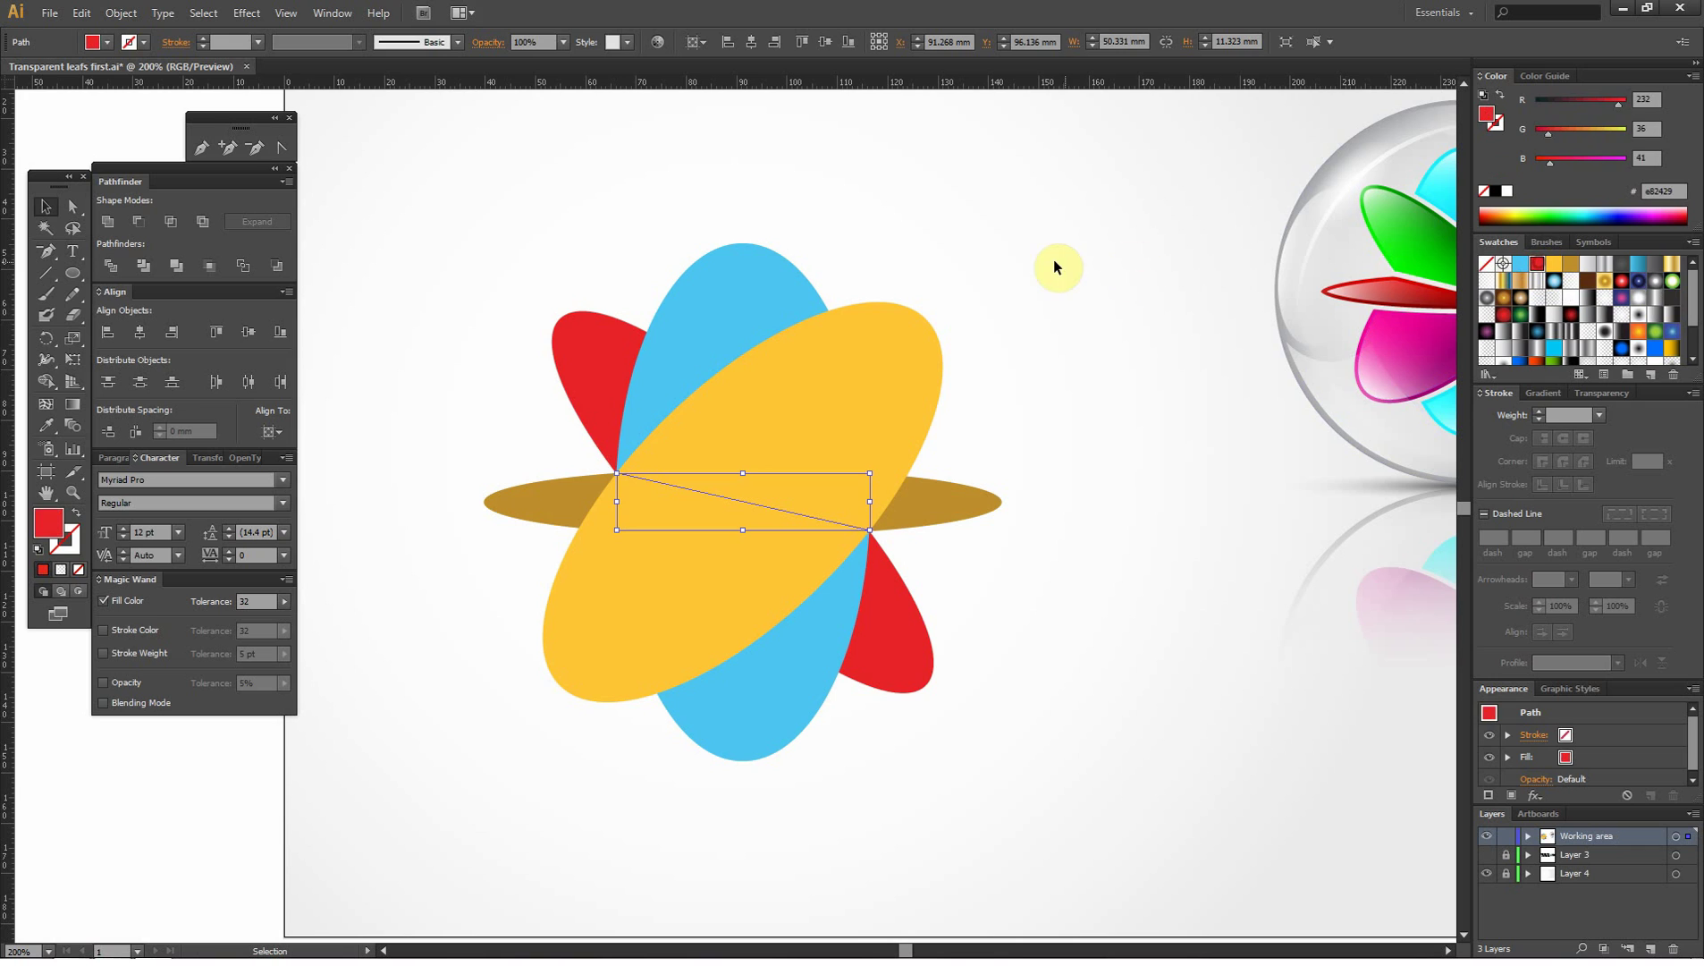
pyautogui.moveTo(994, 218); pyautogui.dragTo(417, 794)
pyautogui.click(417, 794)
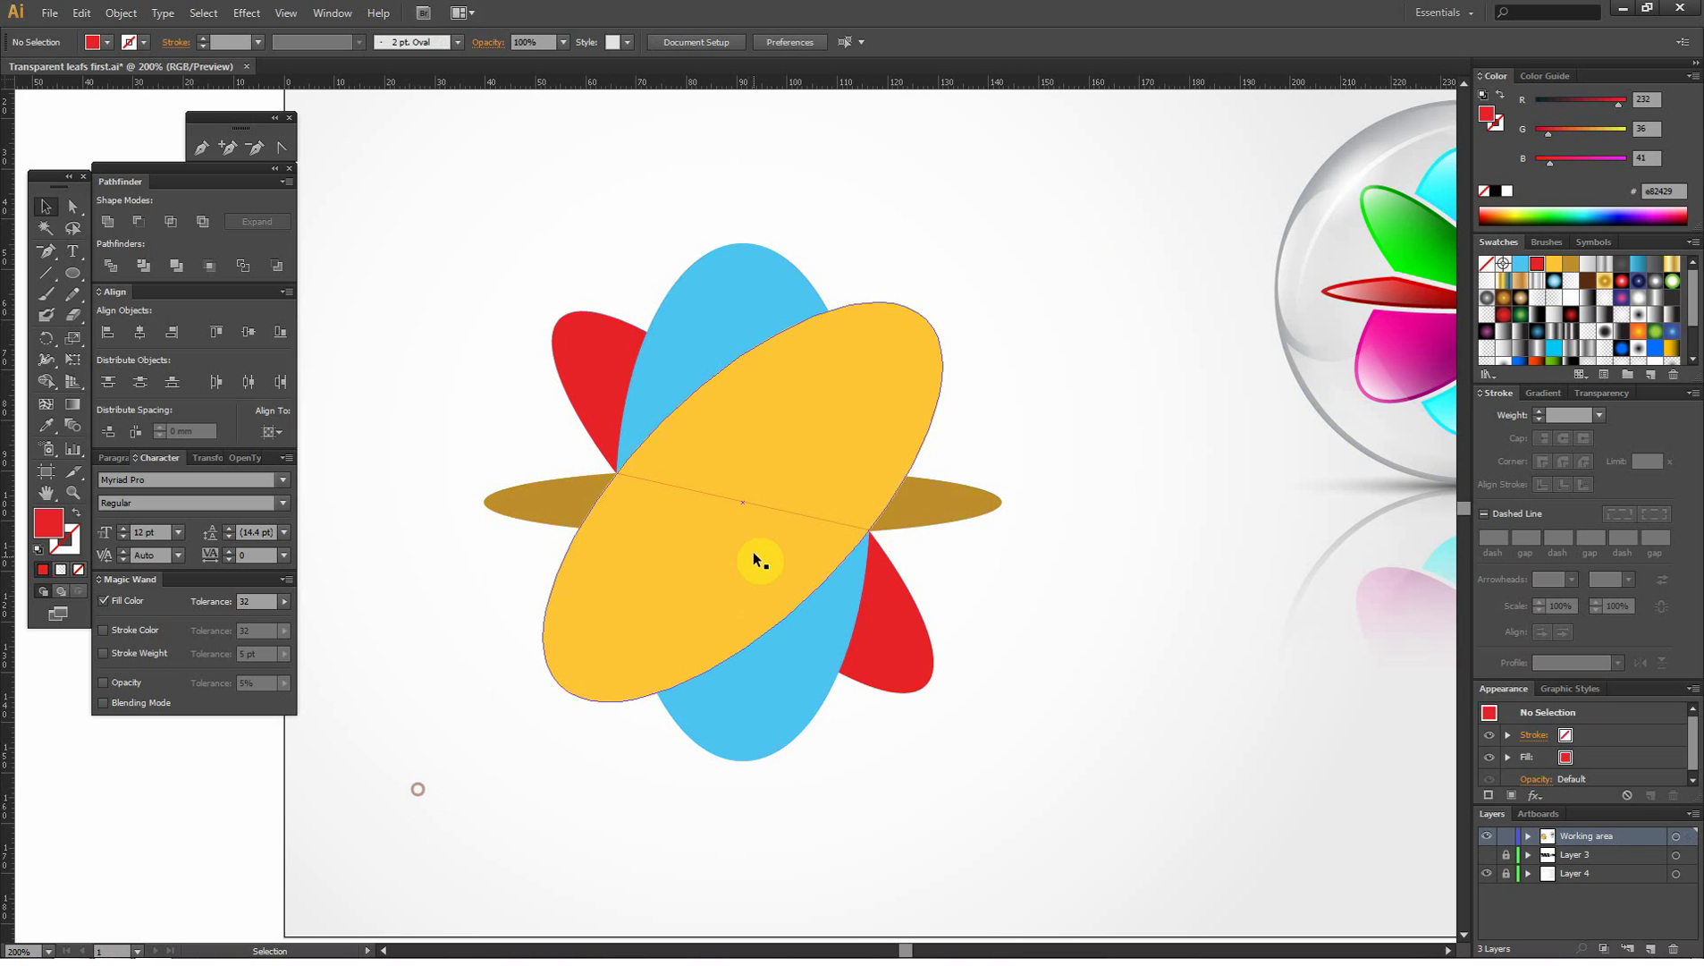
pyautogui.click(759, 500)
pyautogui.moveTo(990, 215); pyautogui.dragTo(403, 856)
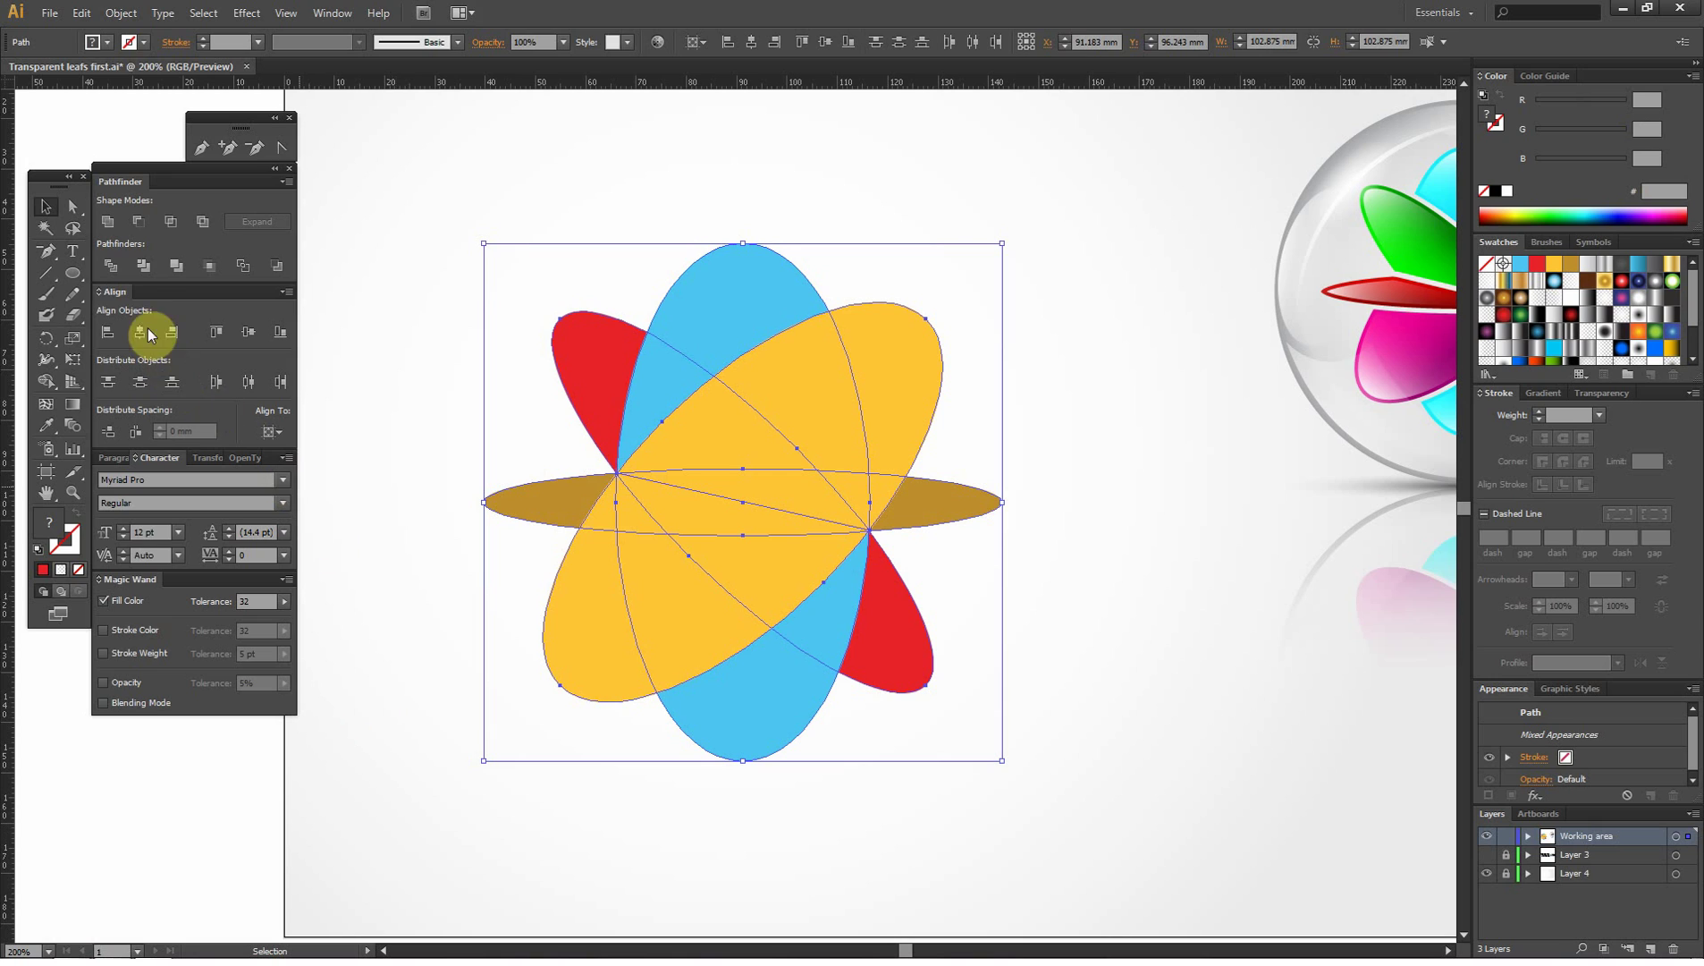
pyautogui.click(108, 268)
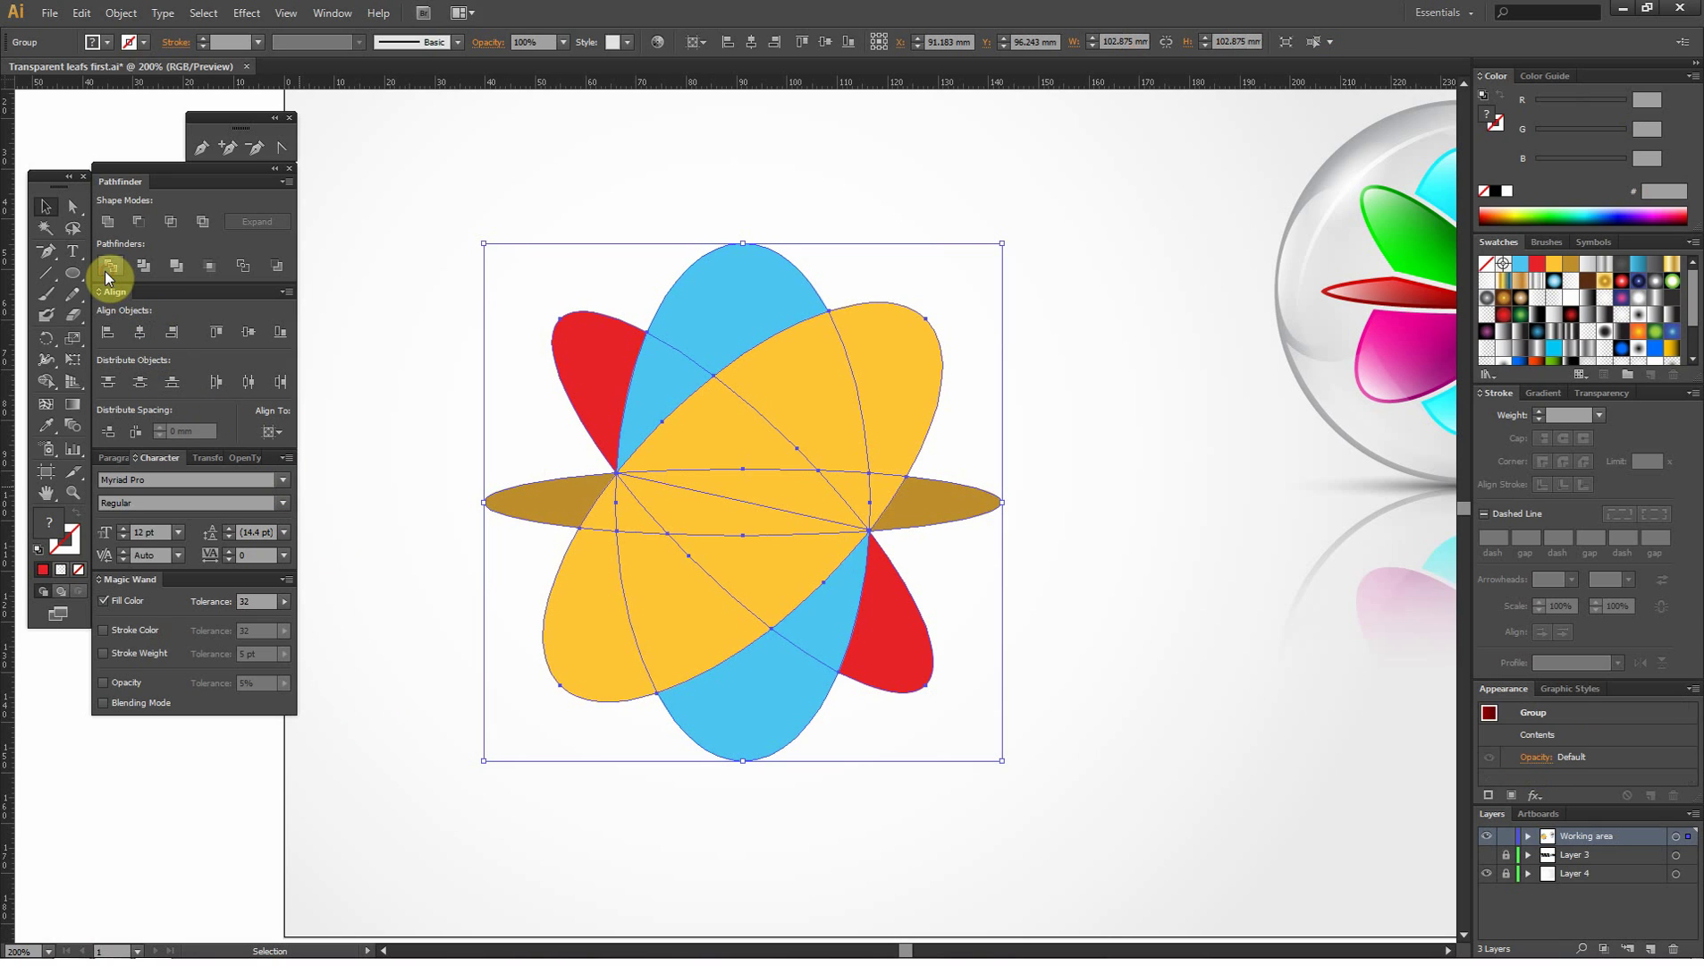
pyautogui.rightClick(711, 454)
pyautogui.click(751, 561)
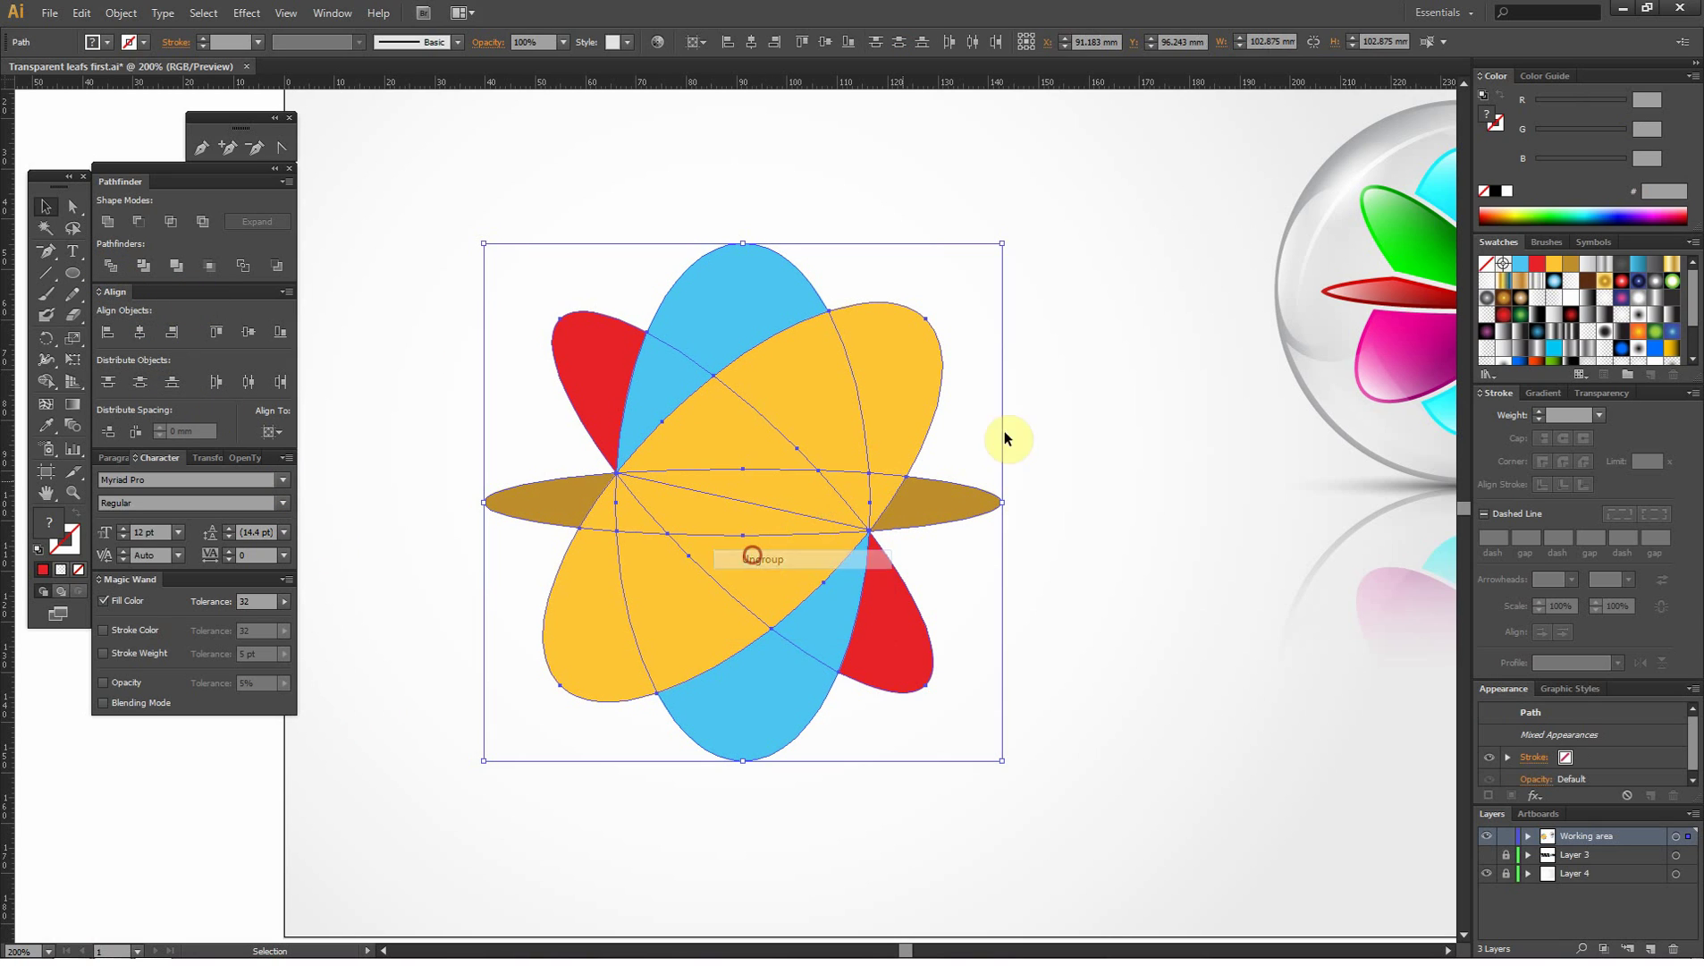
pyautogui.click(1083, 385)
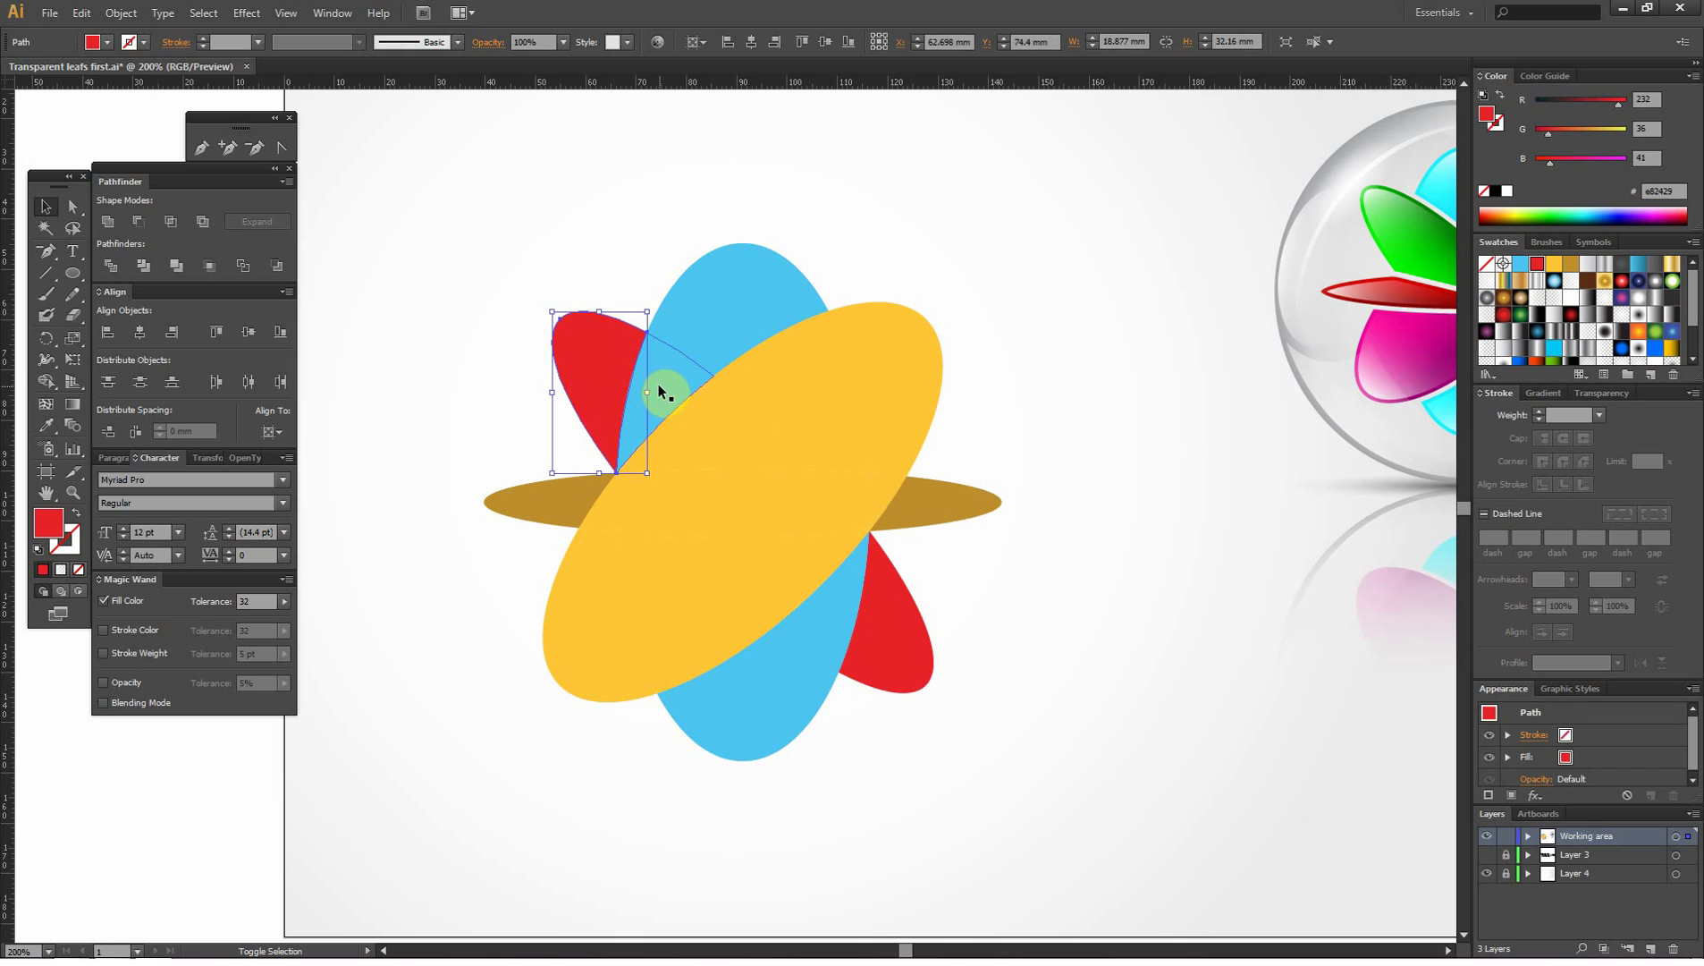
# - Unite neighbouring fragments into a yellow leaf, and merge the top pieces into a red leaf
pyautogui.keyDown('shift'); pyautogui.click(693, 432); pyautogui.keyUp('shift')
pyautogui.keyDown('shift'); pyautogui.click(780, 490); pyautogui.keyUp('shift')
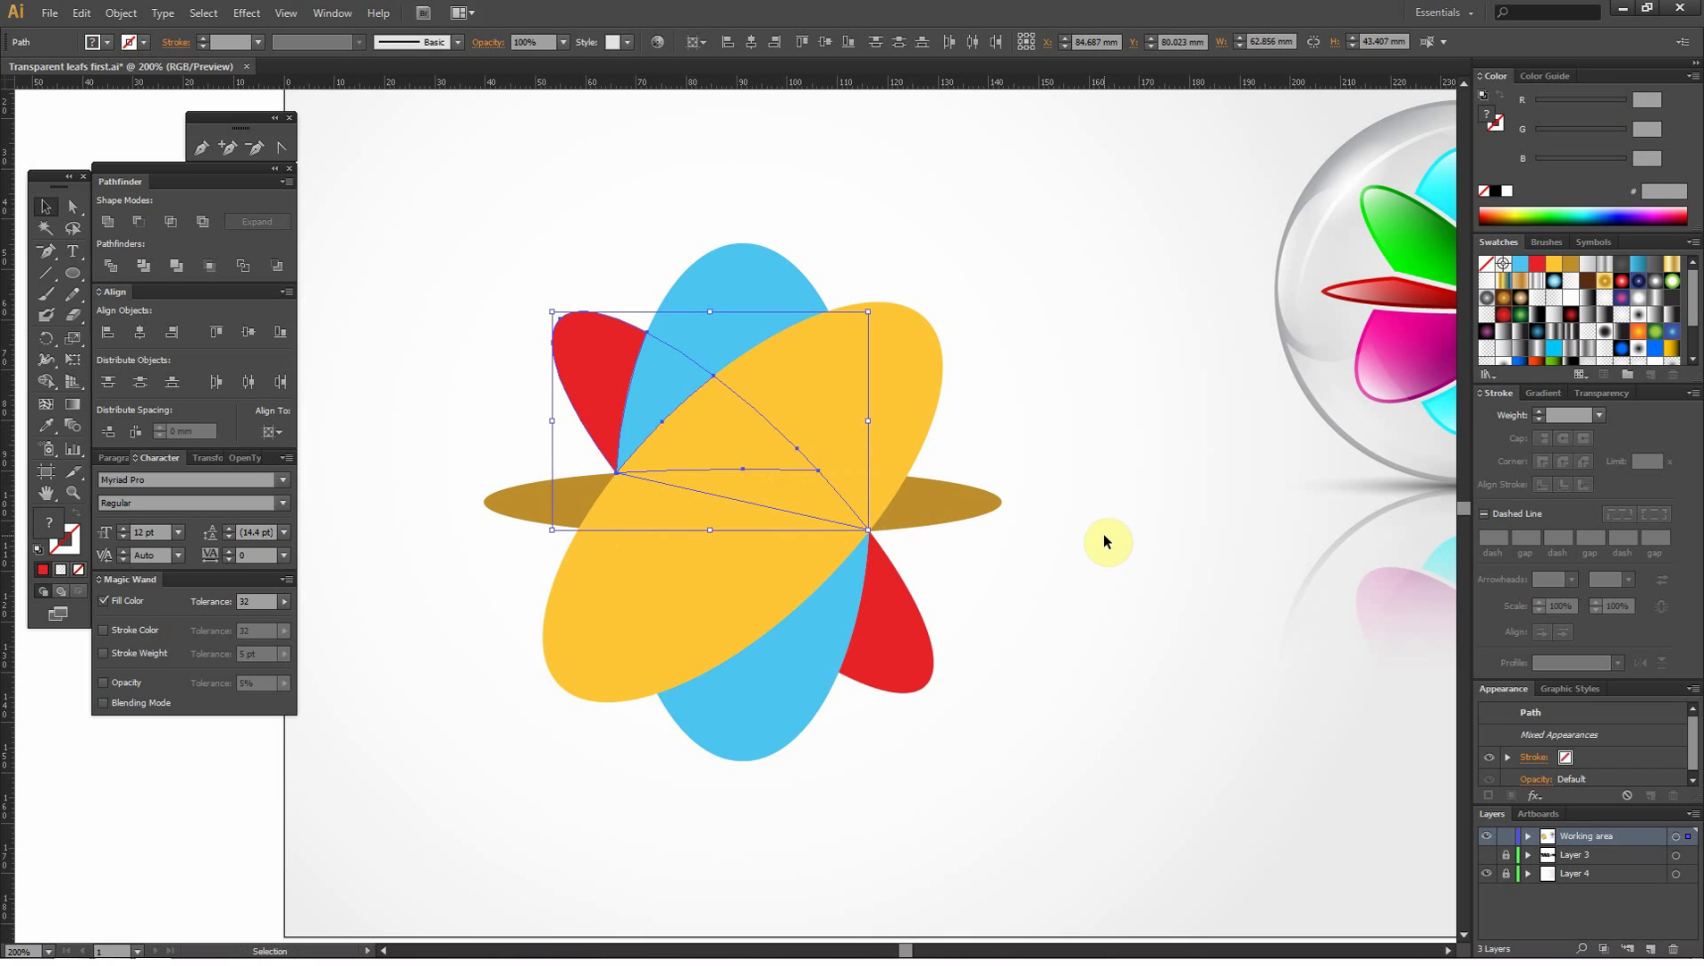
pyautogui.click(110, 223)
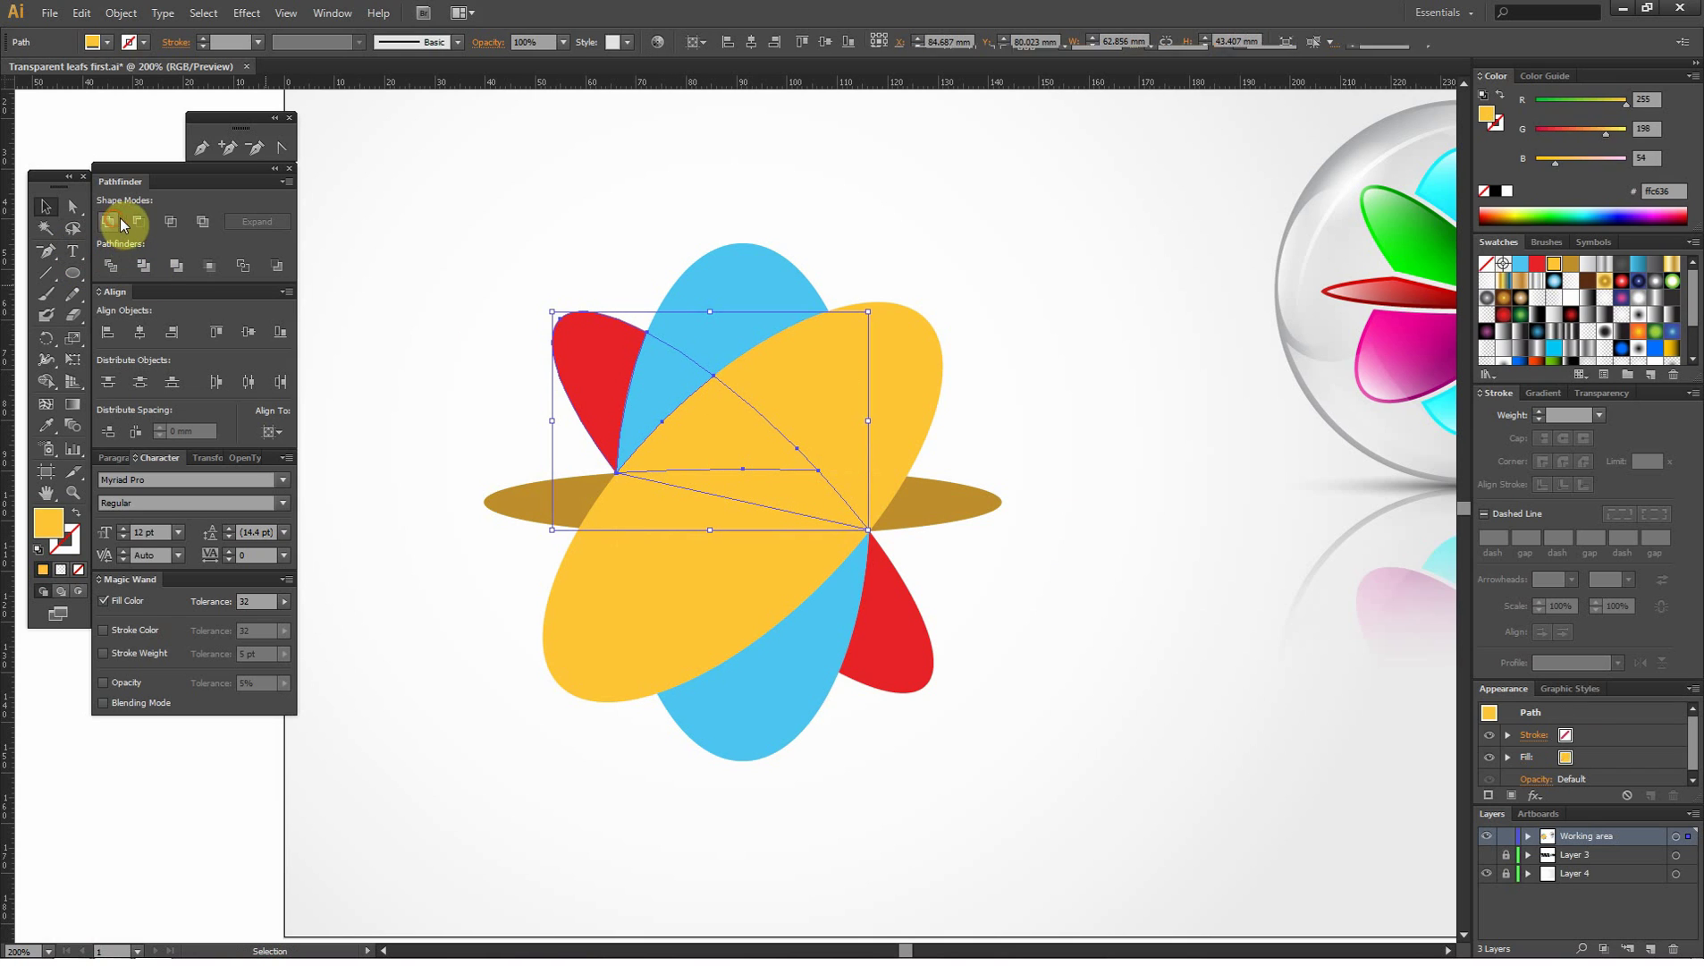
pyautogui.click(724, 313)
pyautogui.keyDown('shift'); pyautogui.click(822, 464); pyautogui.keyUp('shift')
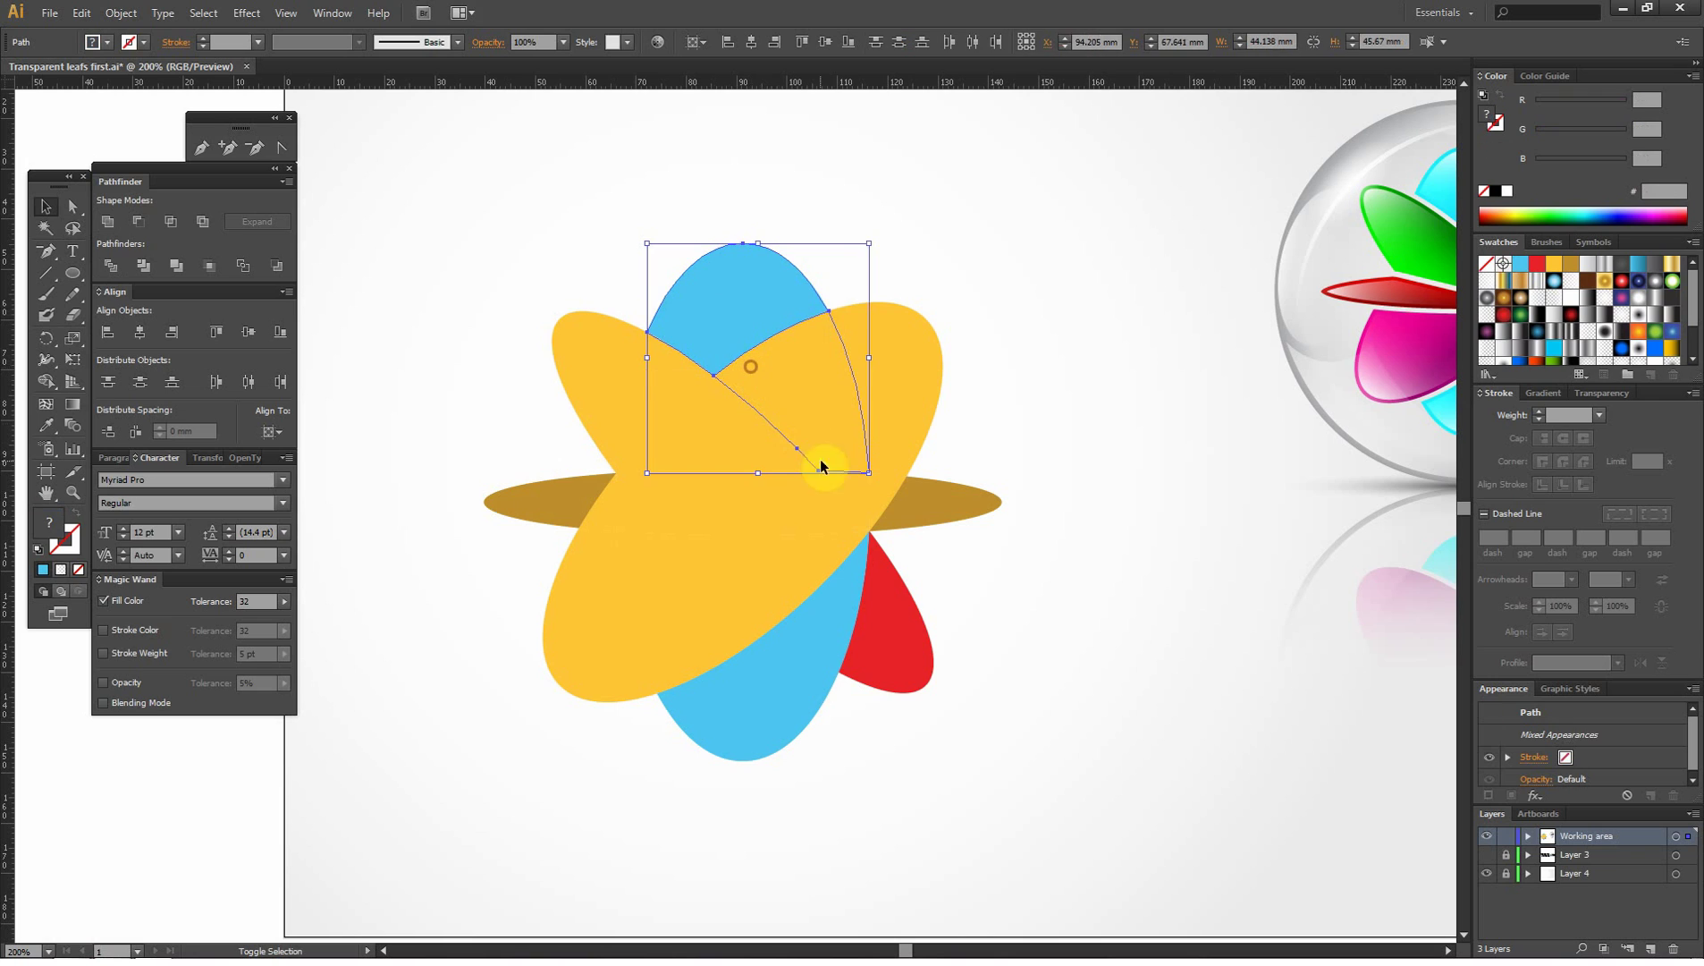
pyautogui.keyDown('shift'); pyautogui.click(848, 497); pyautogui.keyUp('shift')
pyautogui.click(114, 223)
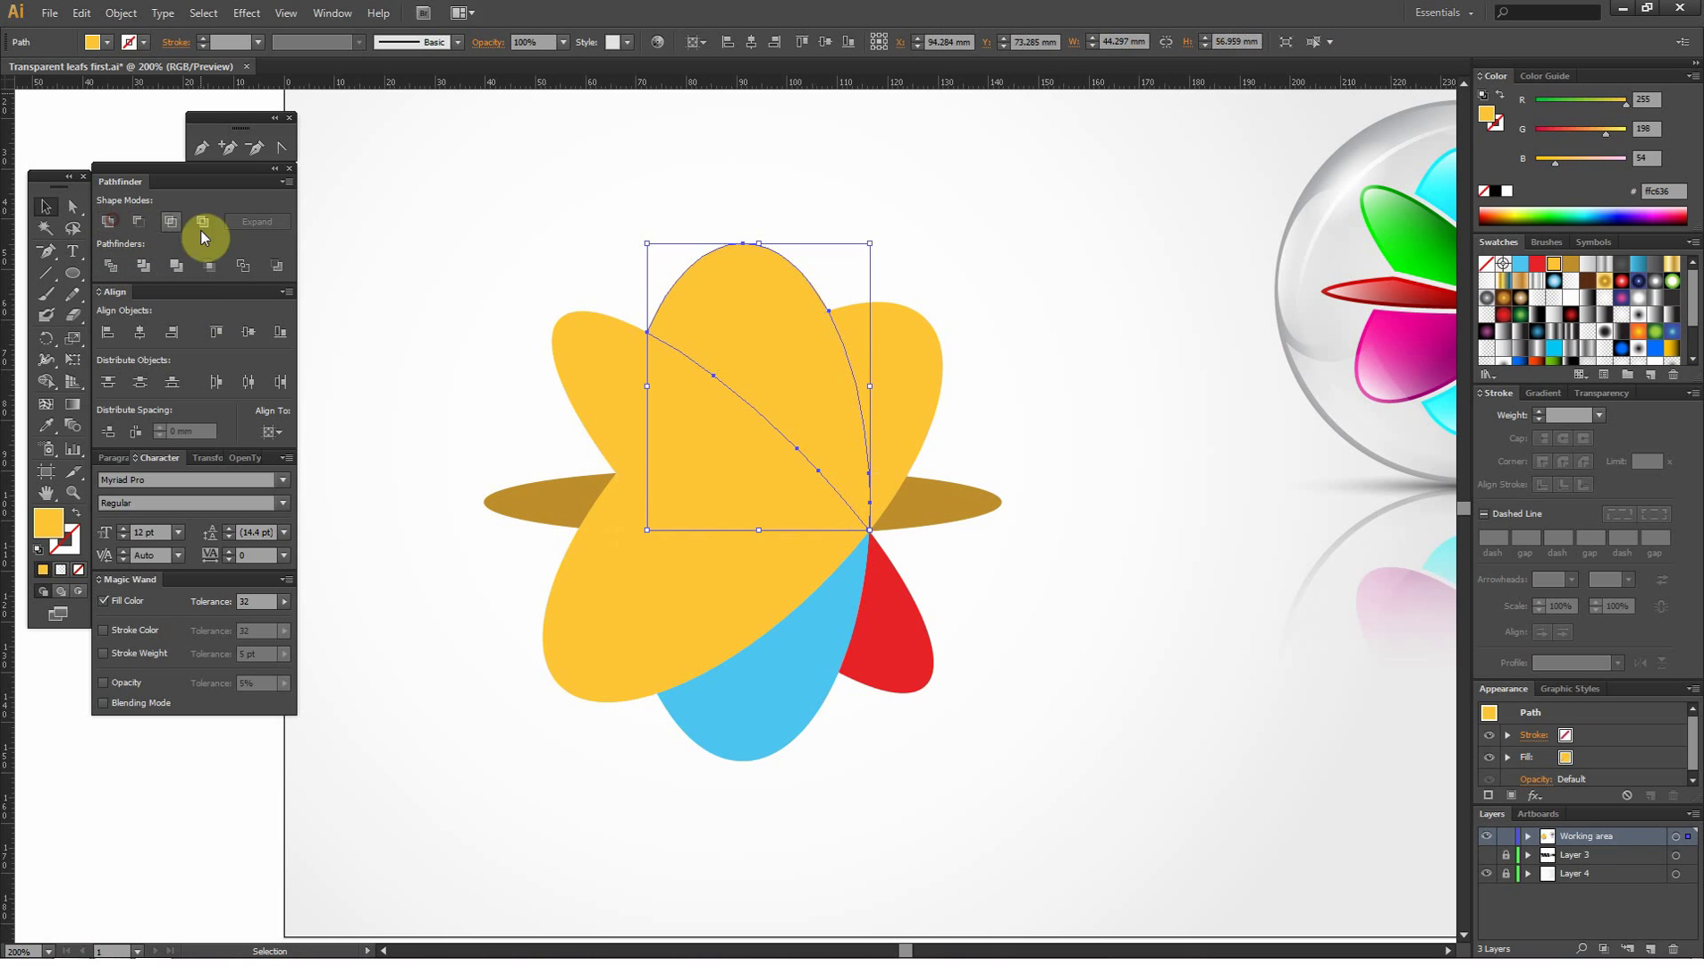
pyautogui.click(1536, 264)
# - Merge the right yellow leaf with its small piece in dark gold; fill the small right piece light blue
pyautogui.click(903, 353)
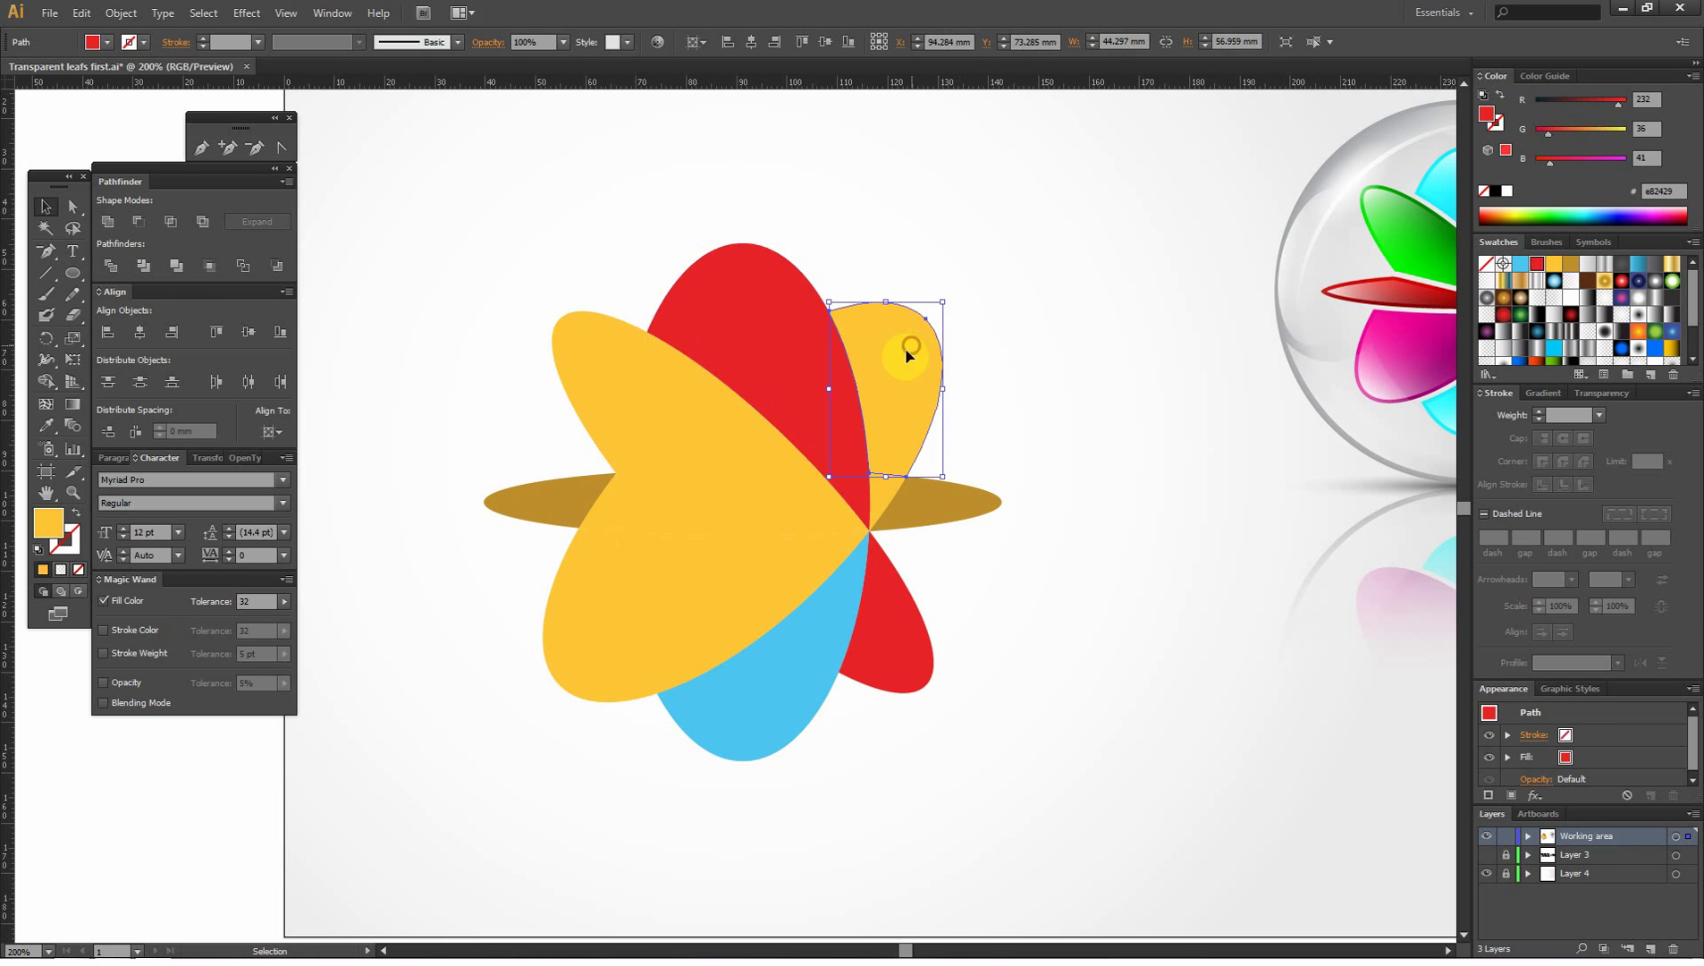
pyautogui.keyDown('shift'); pyautogui.click(881, 499); pyautogui.keyUp('shift')
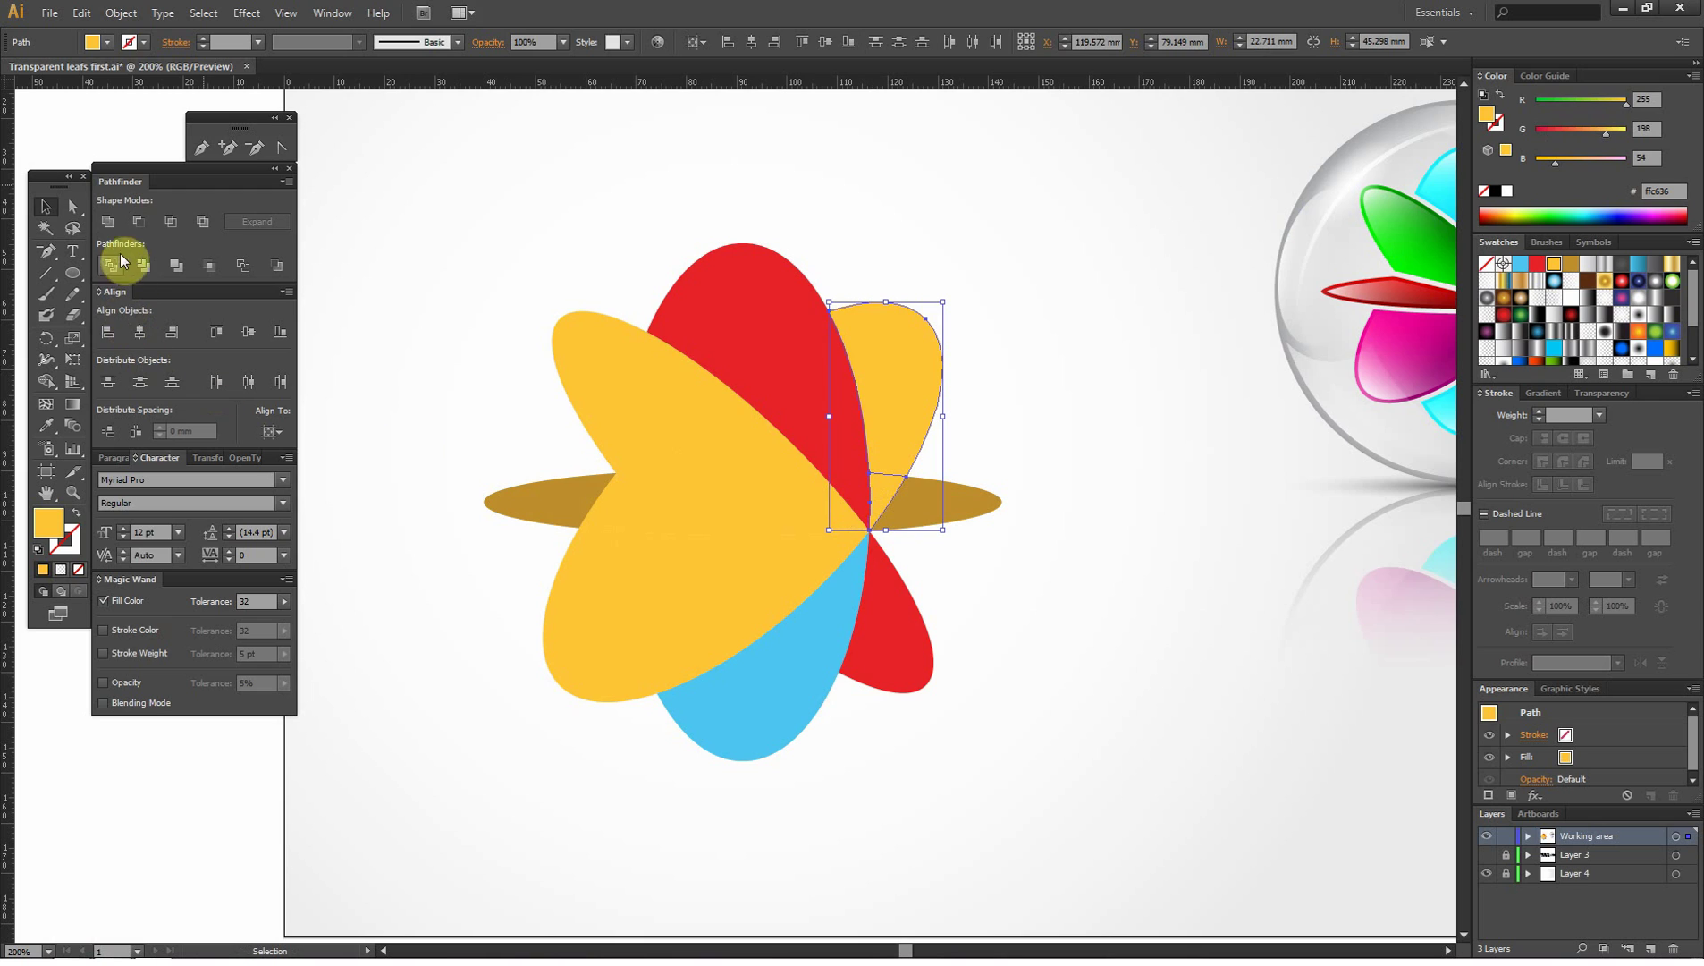
pyautogui.click(109, 222)
pyautogui.click(1570, 267)
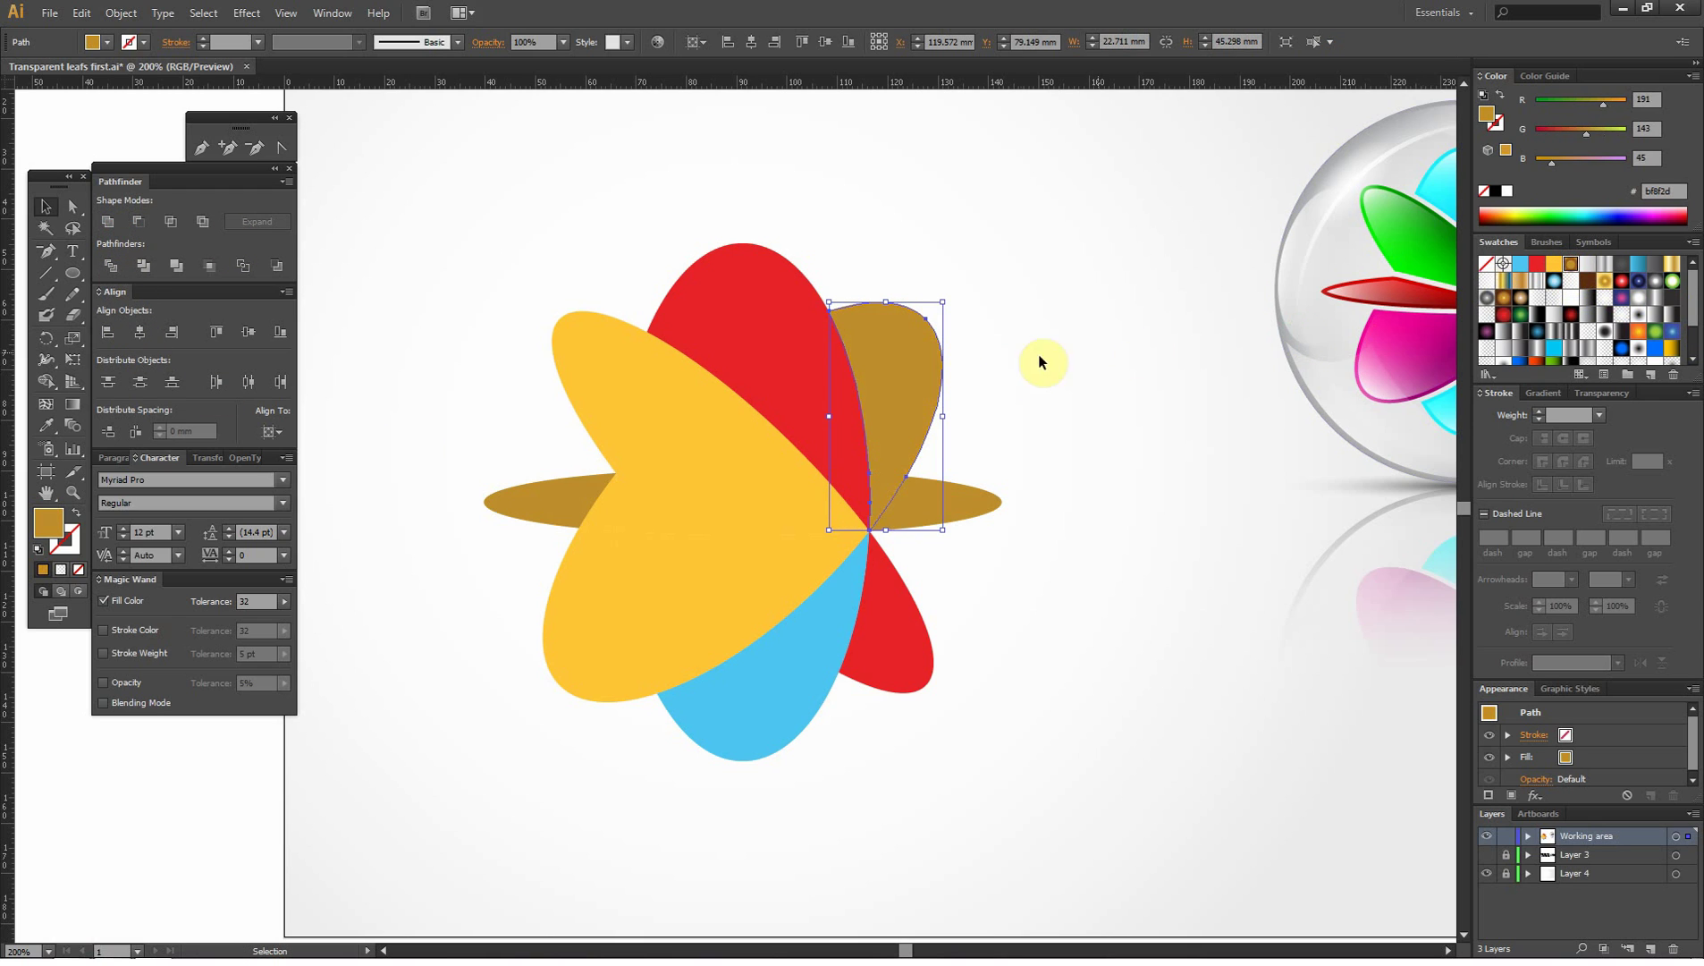
pyautogui.click(941, 494)
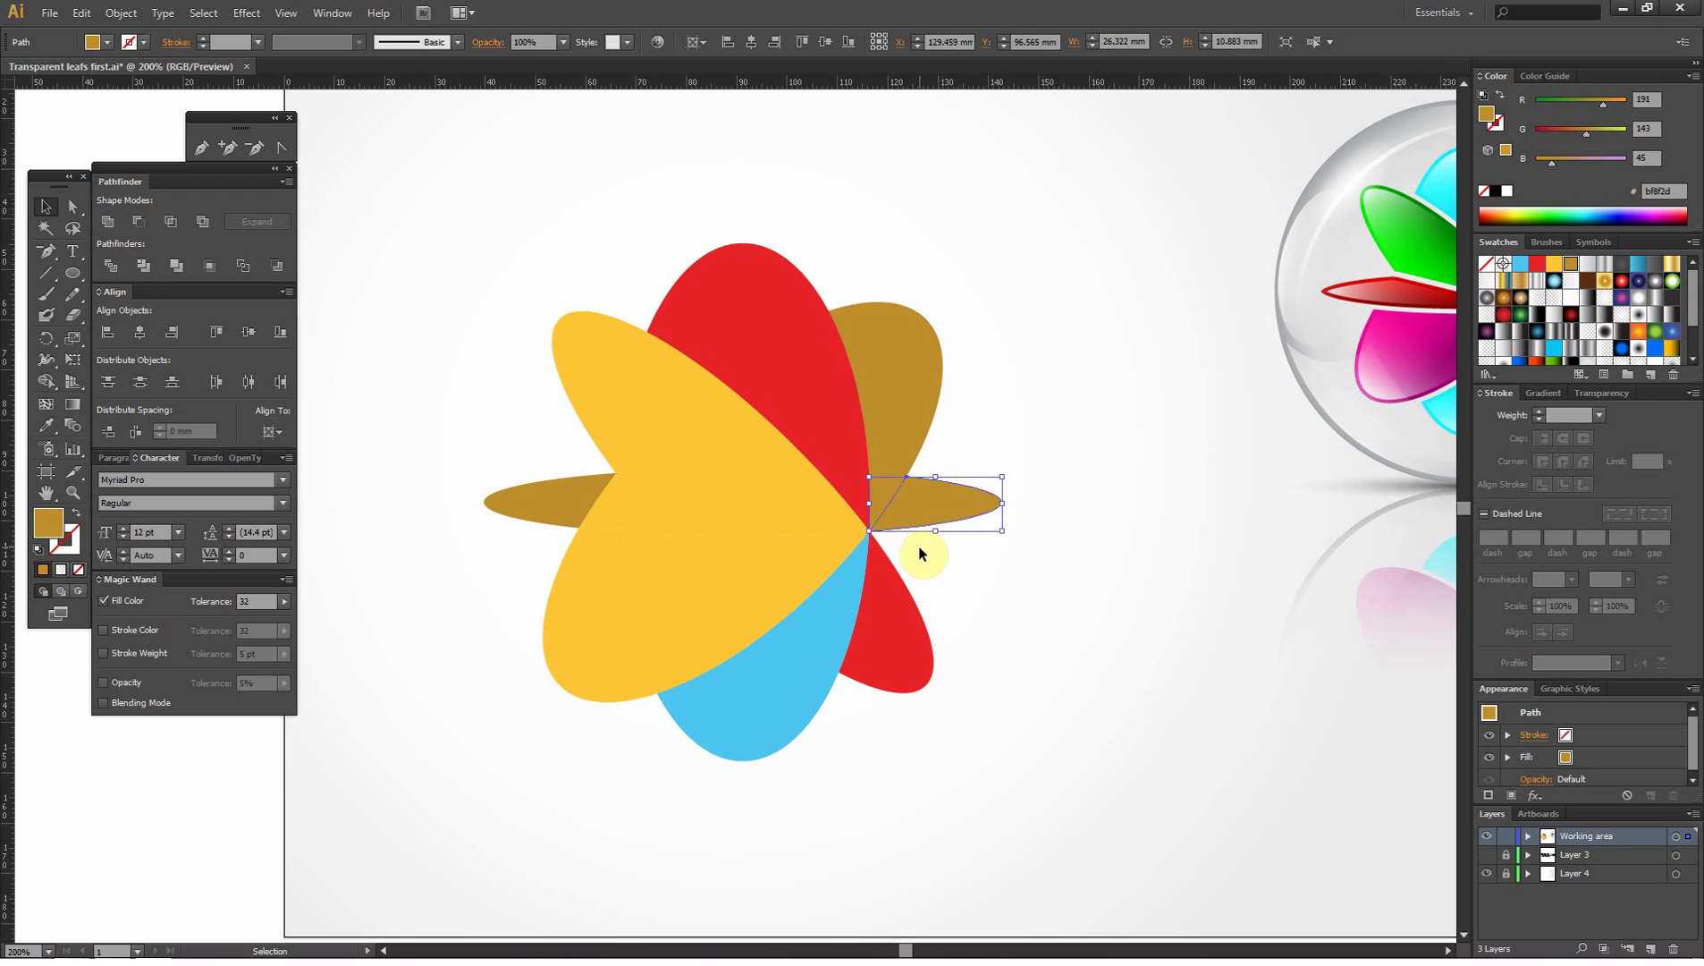
pyautogui.click(1518, 268)
# - Recolour the lower-right leaf with the big leaf's yellow using the Eyedropper
pyautogui.click(914, 641)
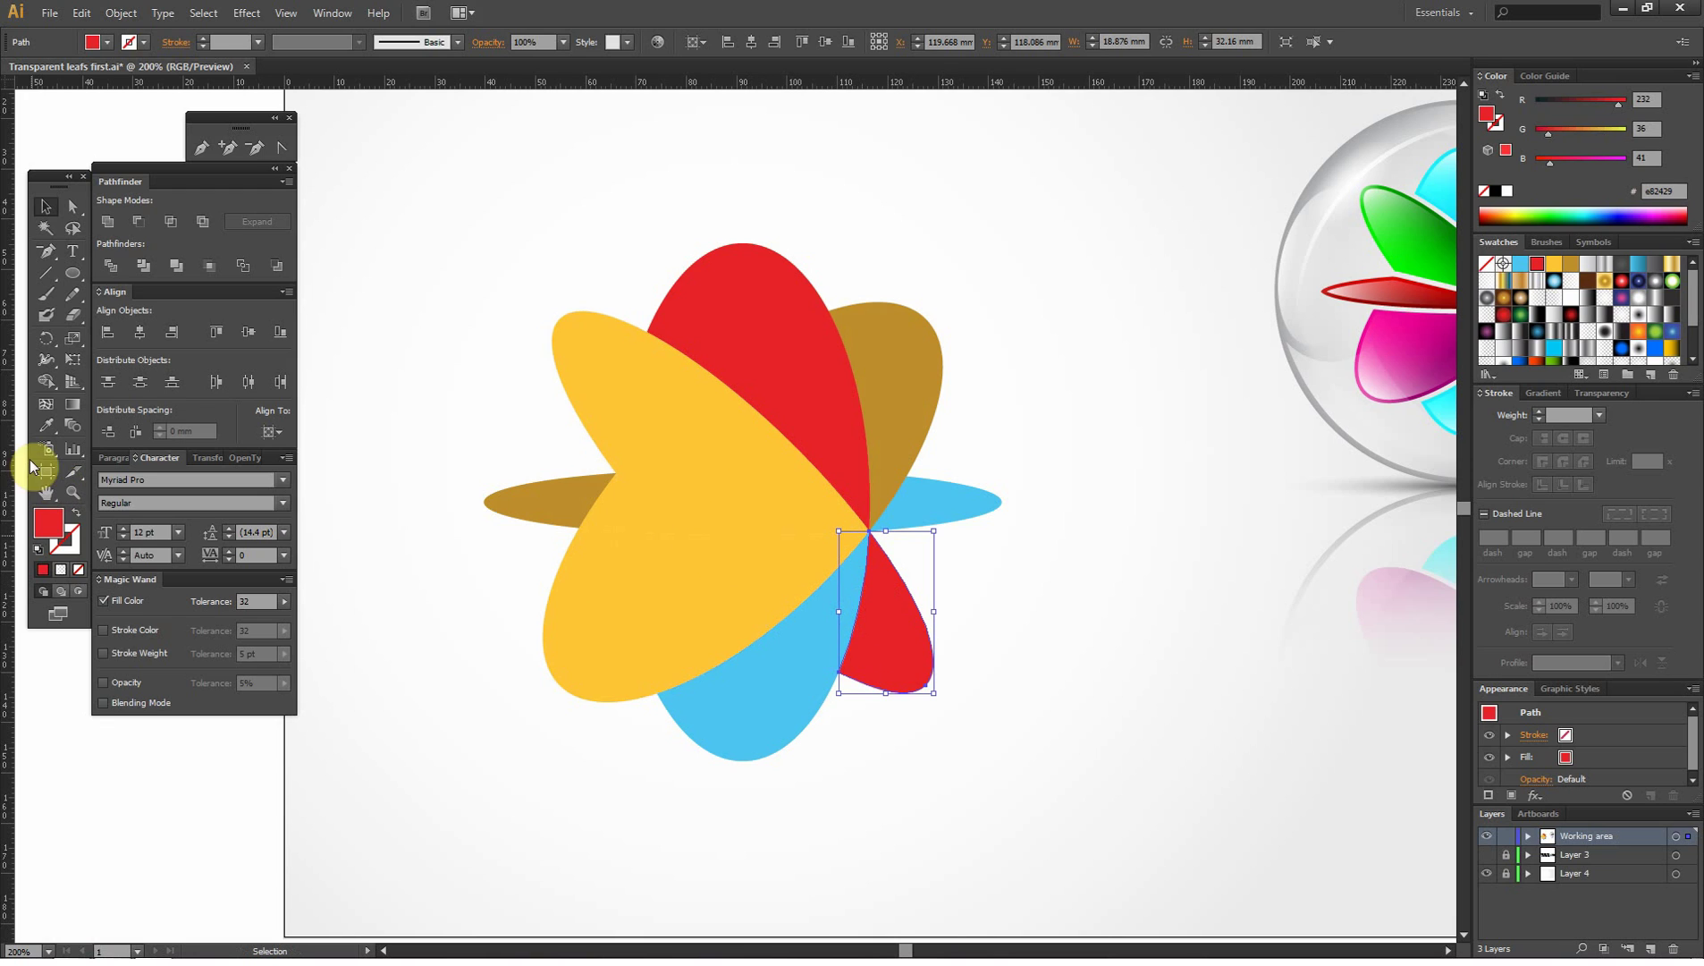
pyautogui.click(46, 425)
pyautogui.click(561, 370)
pyautogui.press('v')
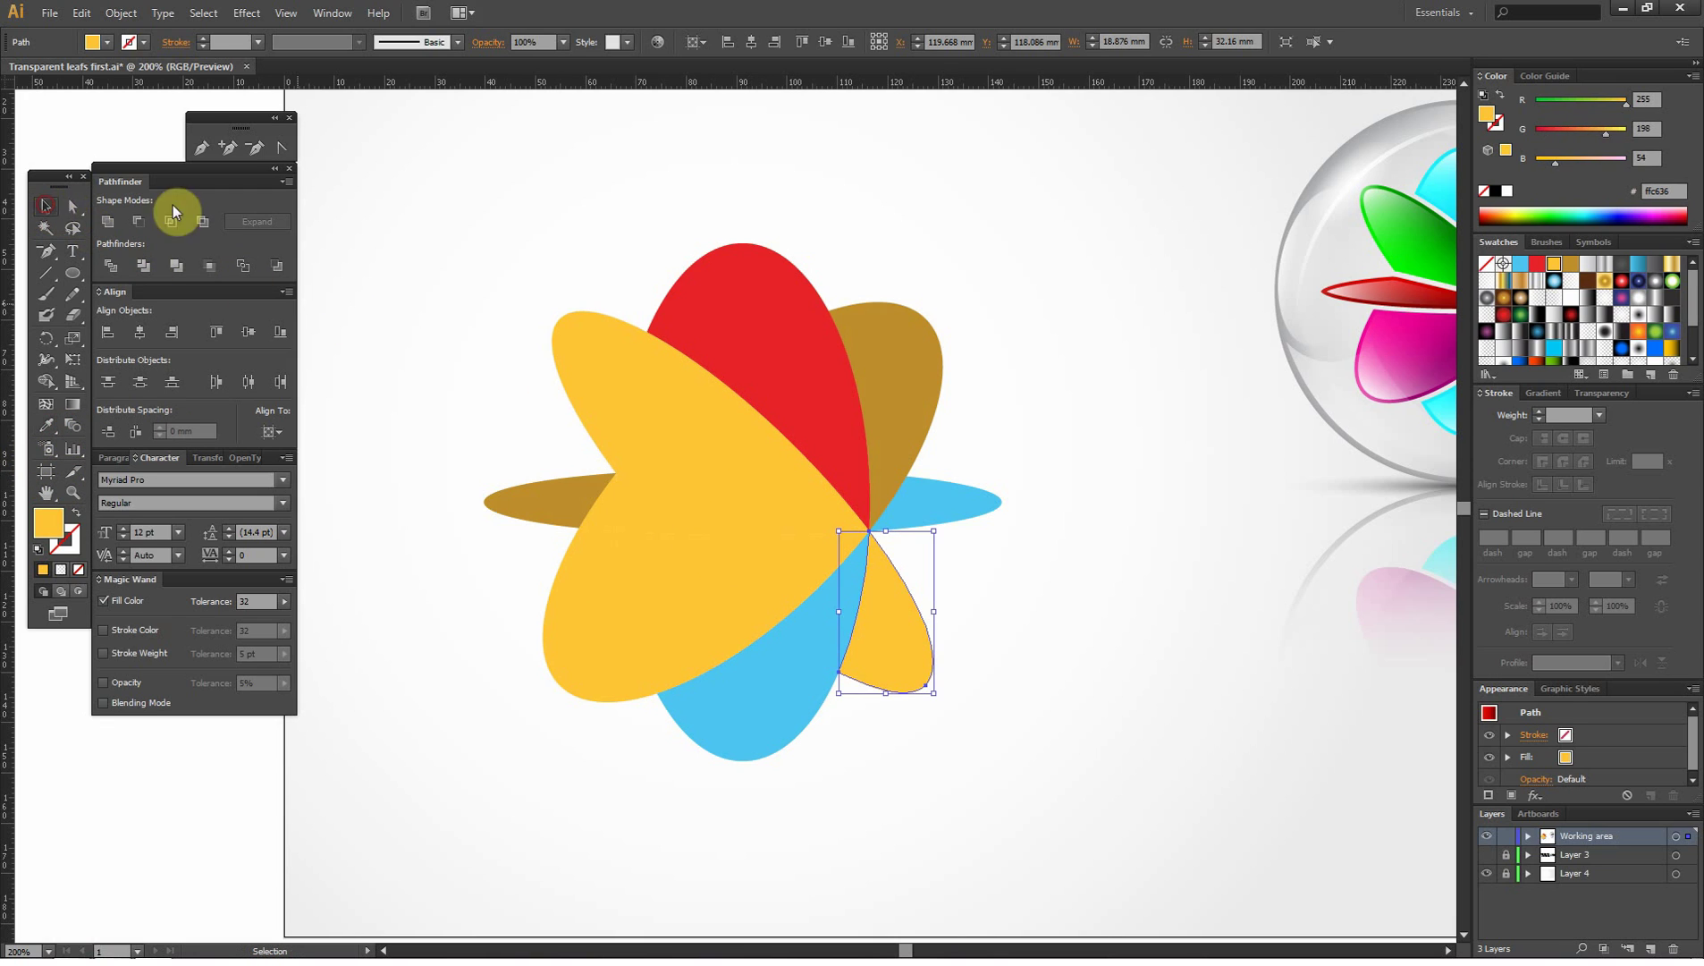
pyautogui.click(382, 192)
# - Unite the two lower blue pieces and eyedrop the top petal's red onto them
pyautogui.click(765, 678)
pyautogui.keyDown('shift'); pyautogui.click(822, 612); pyautogui.keyUp('shift')
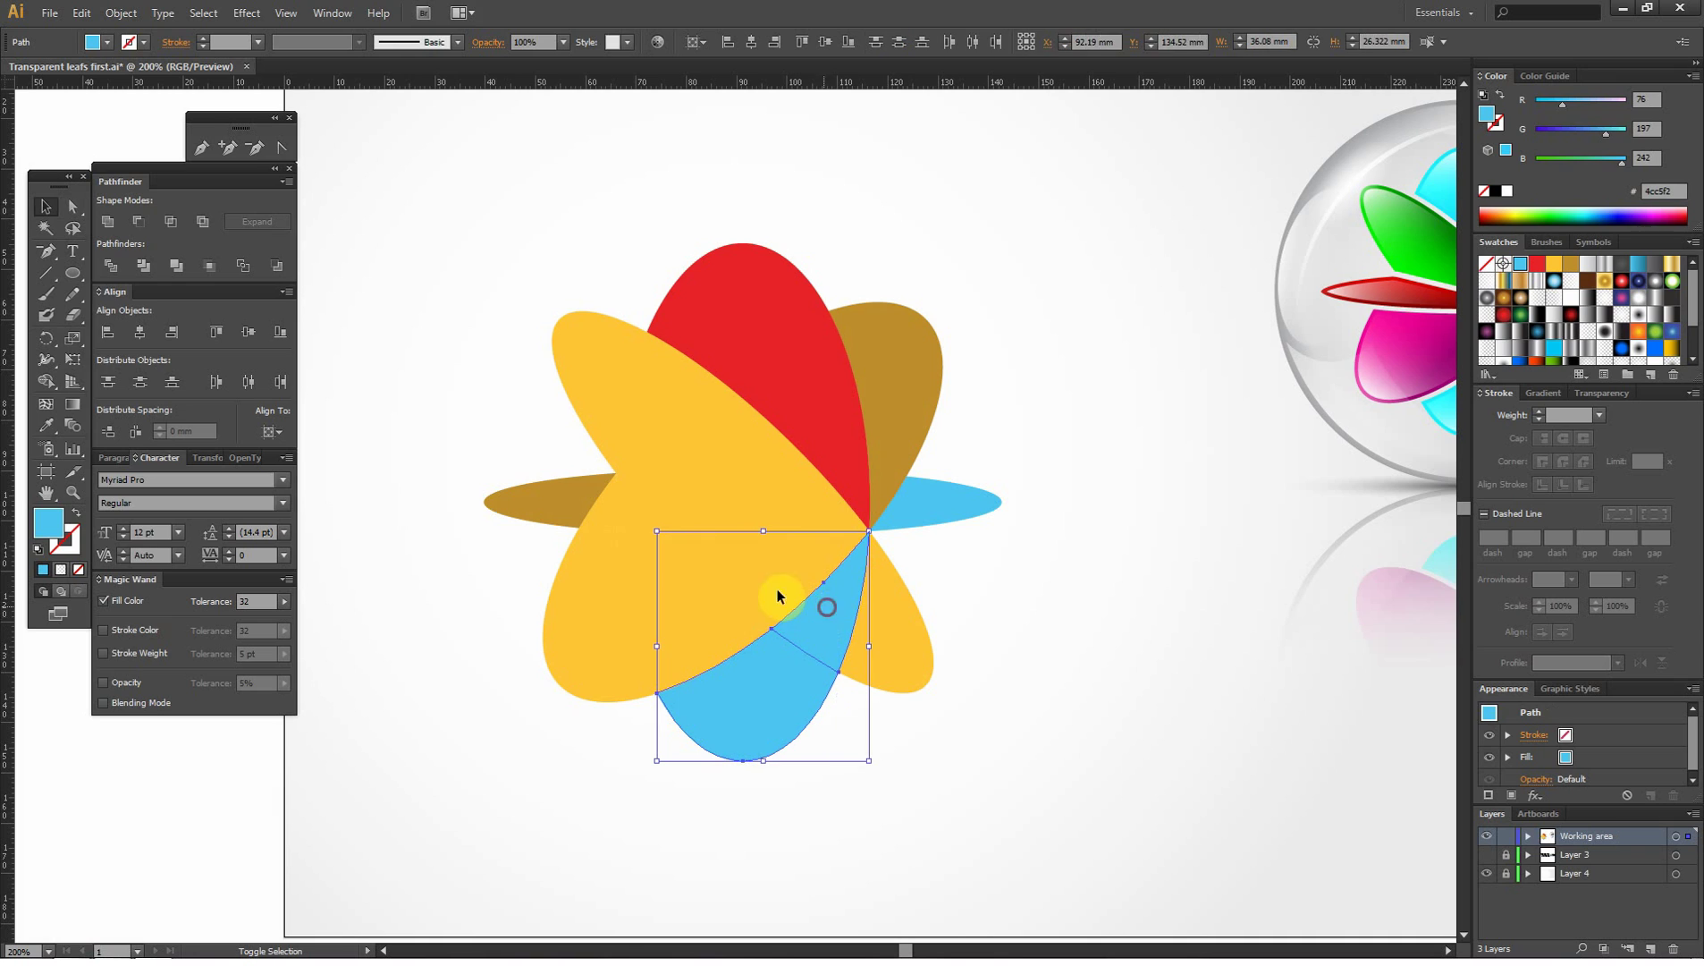
pyautogui.click(106, 220)
pyautogui.click(47, 425)
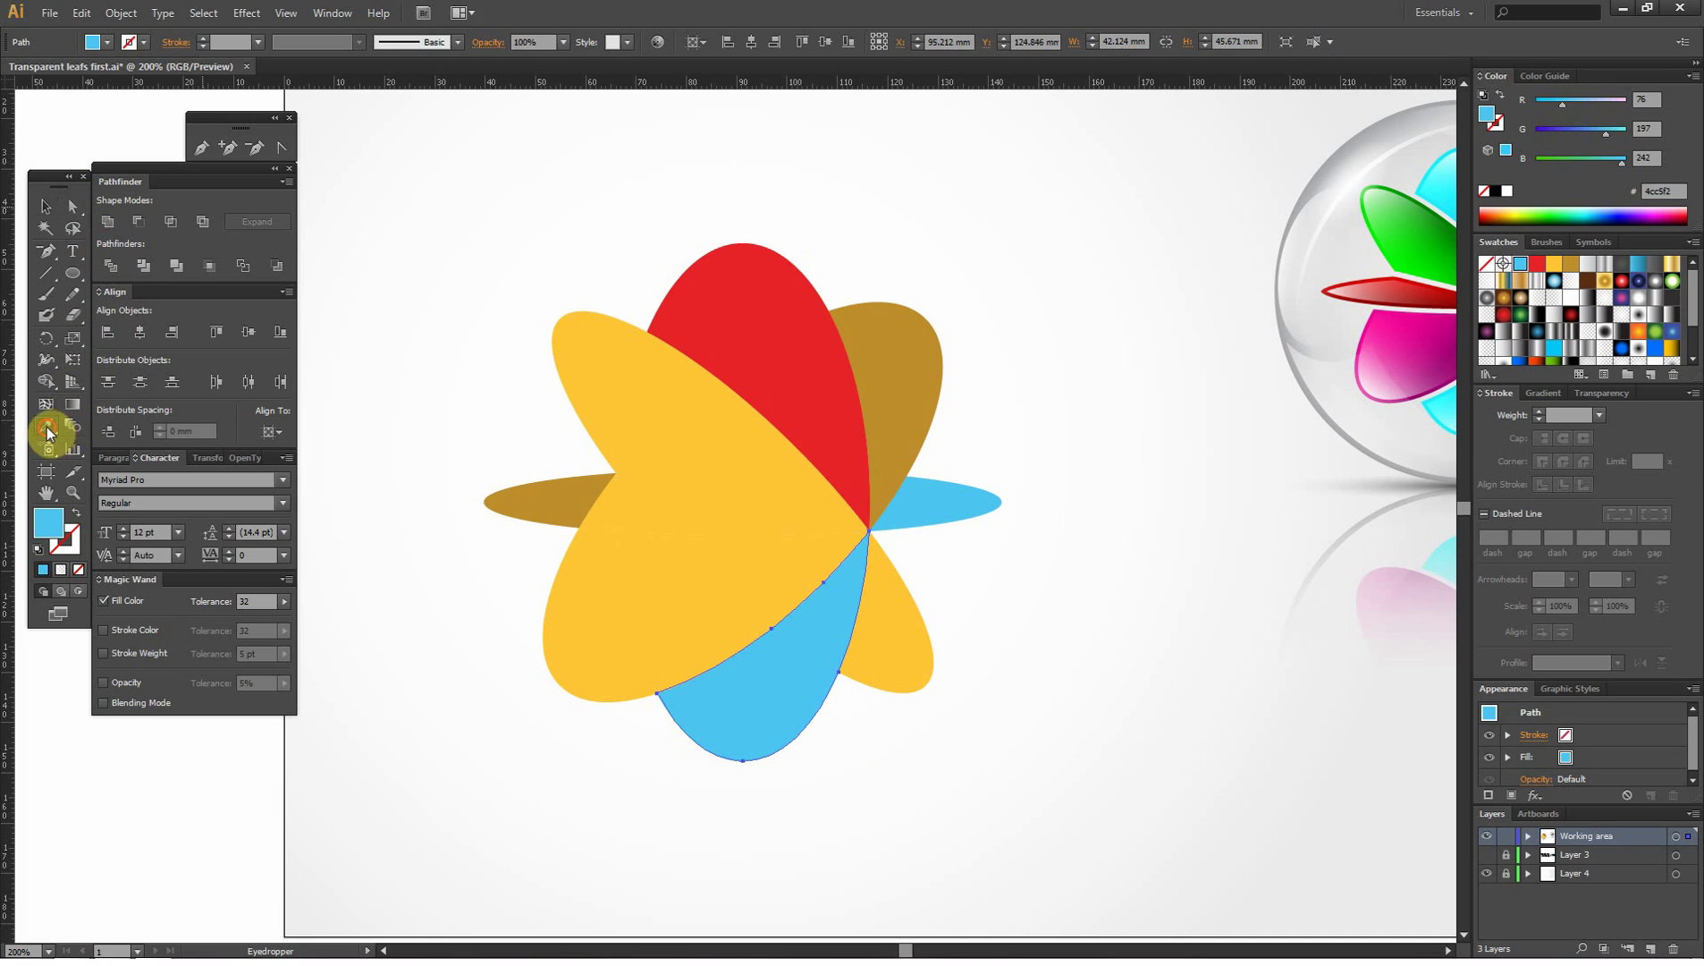
pyautogui.click(776, 294)
pyautogui.click(47, 197)
# - Give the lower-left yellow pieces the upper-right petal's gold fill
pyautogui.click(431, 211)
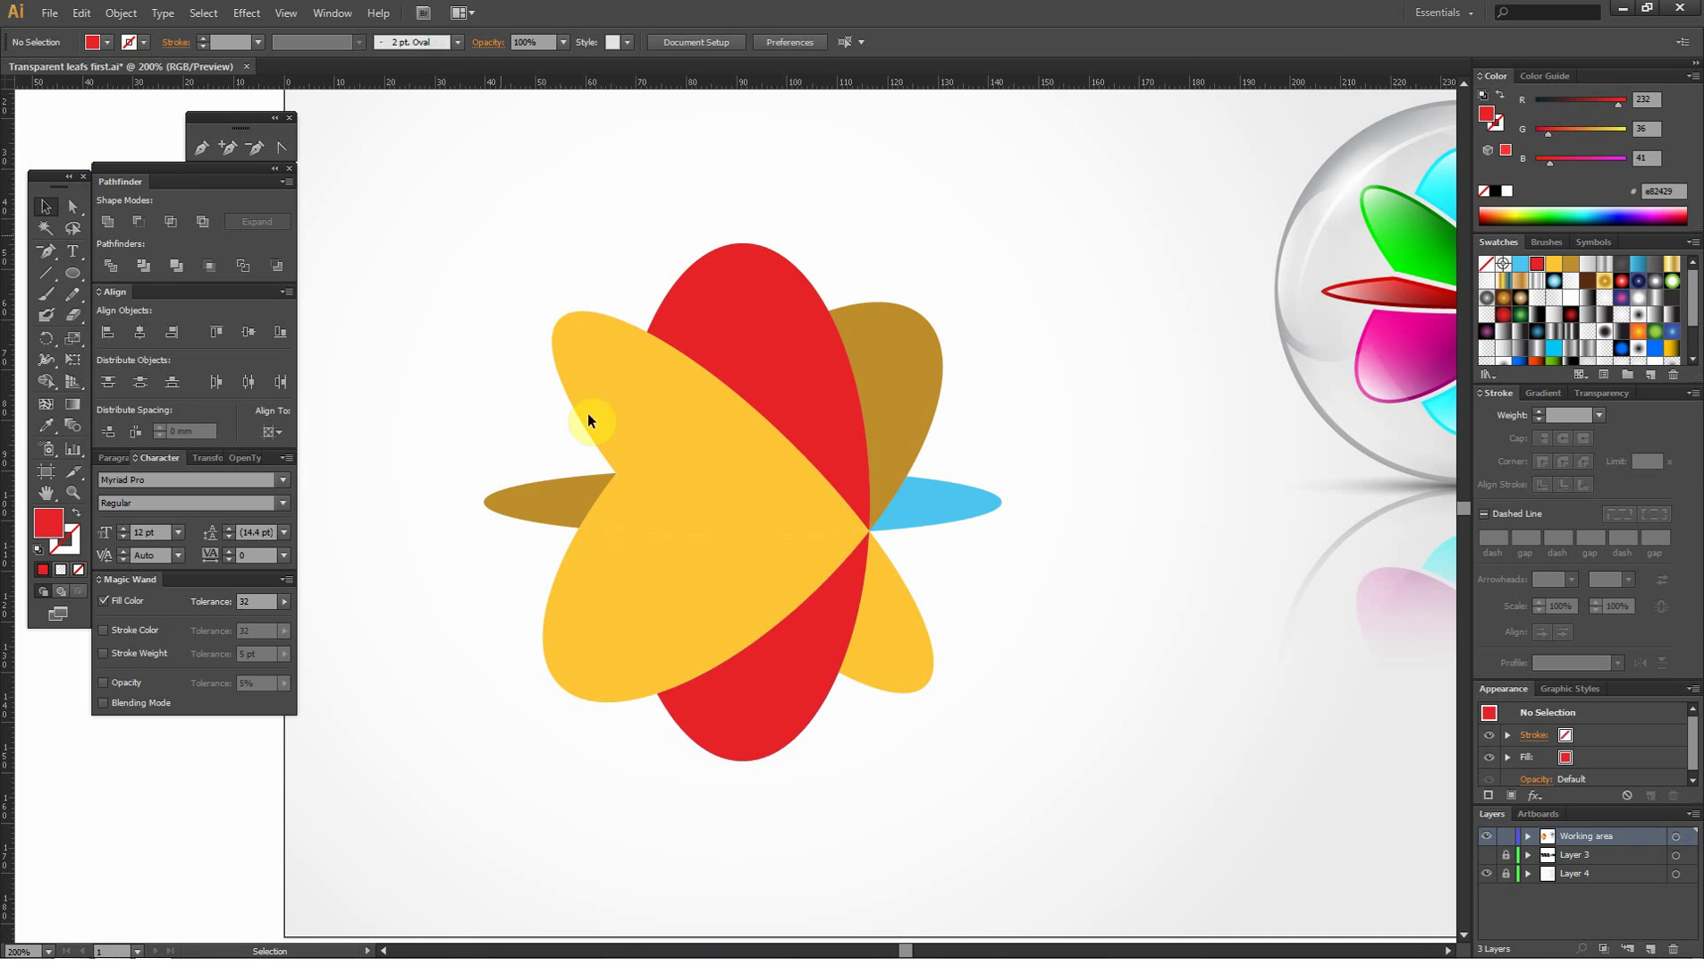
pyautogui.click(601, 619)
pyautogui.keyDown('shift'); pyautogui.click(735, 590); pyautogui.keyUp('shift')
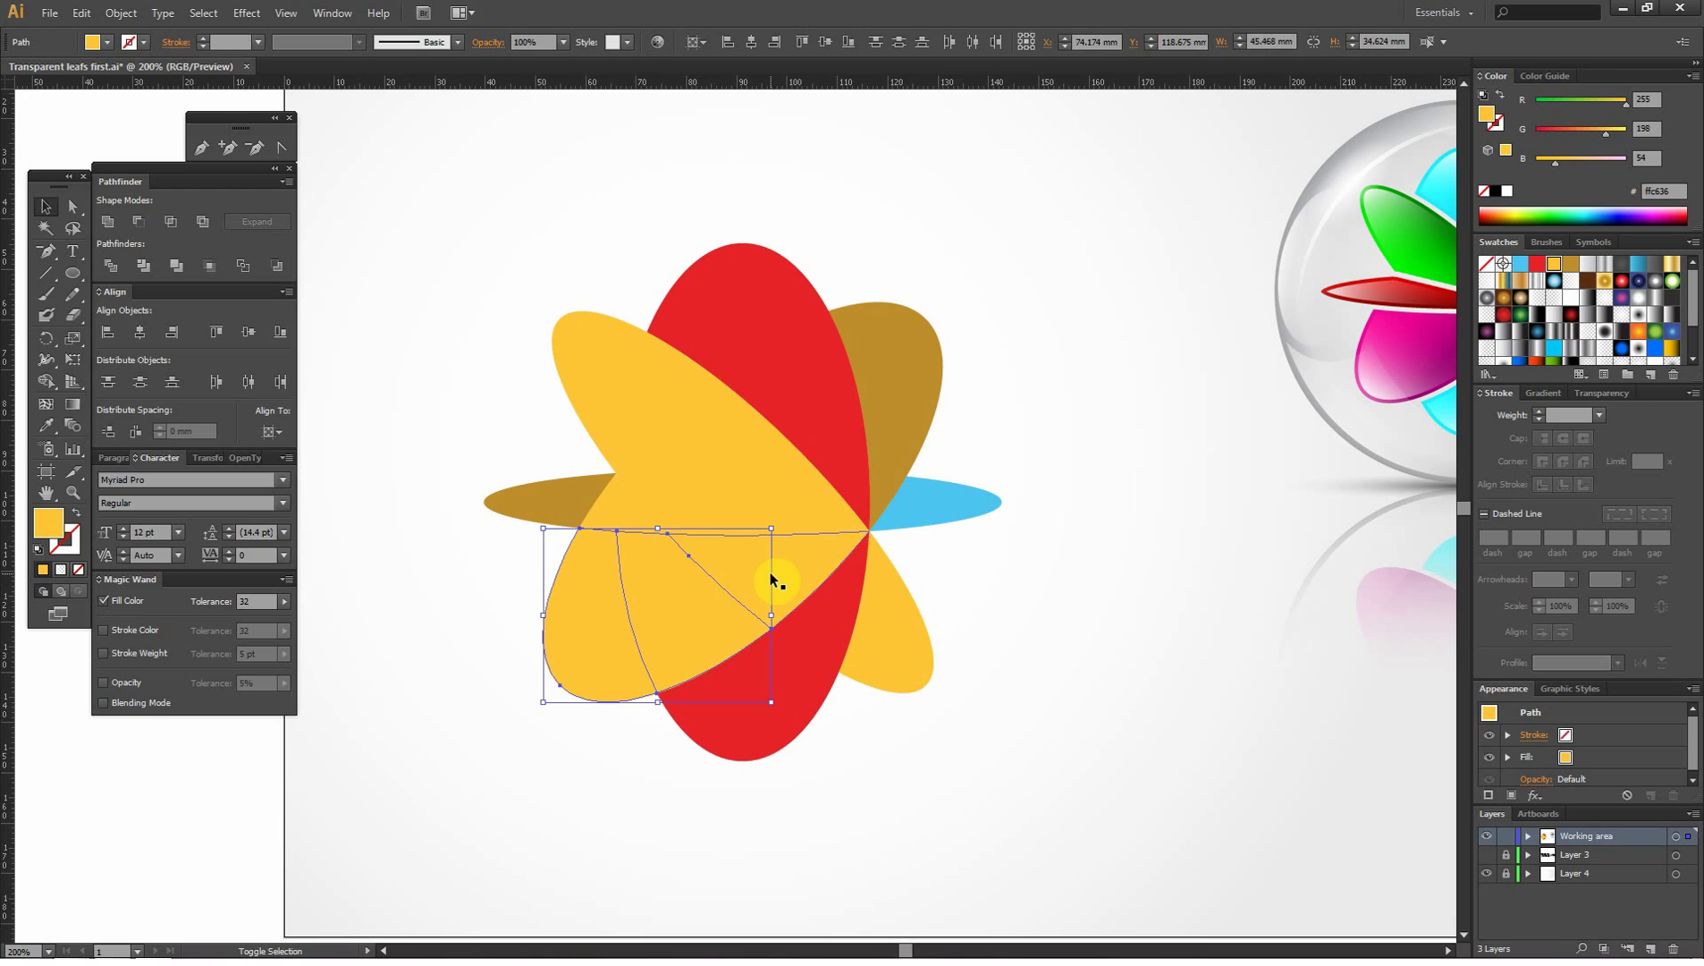
pyautogui.click(46, 425)
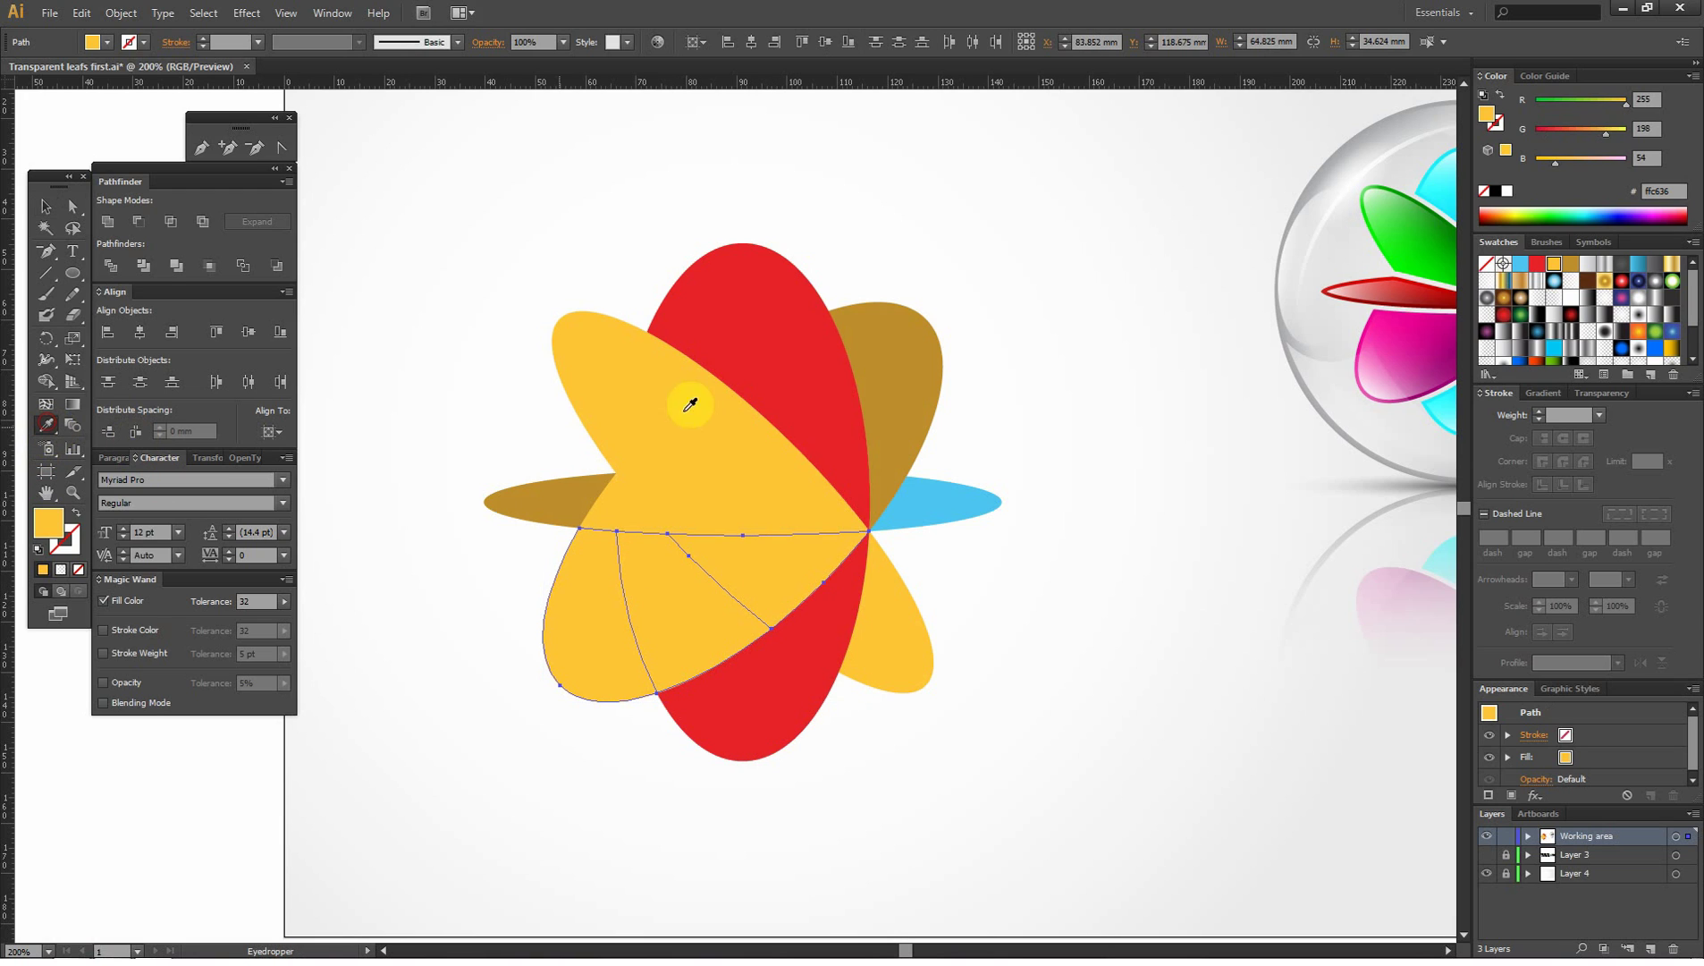
pyautogui.click(936, 338)
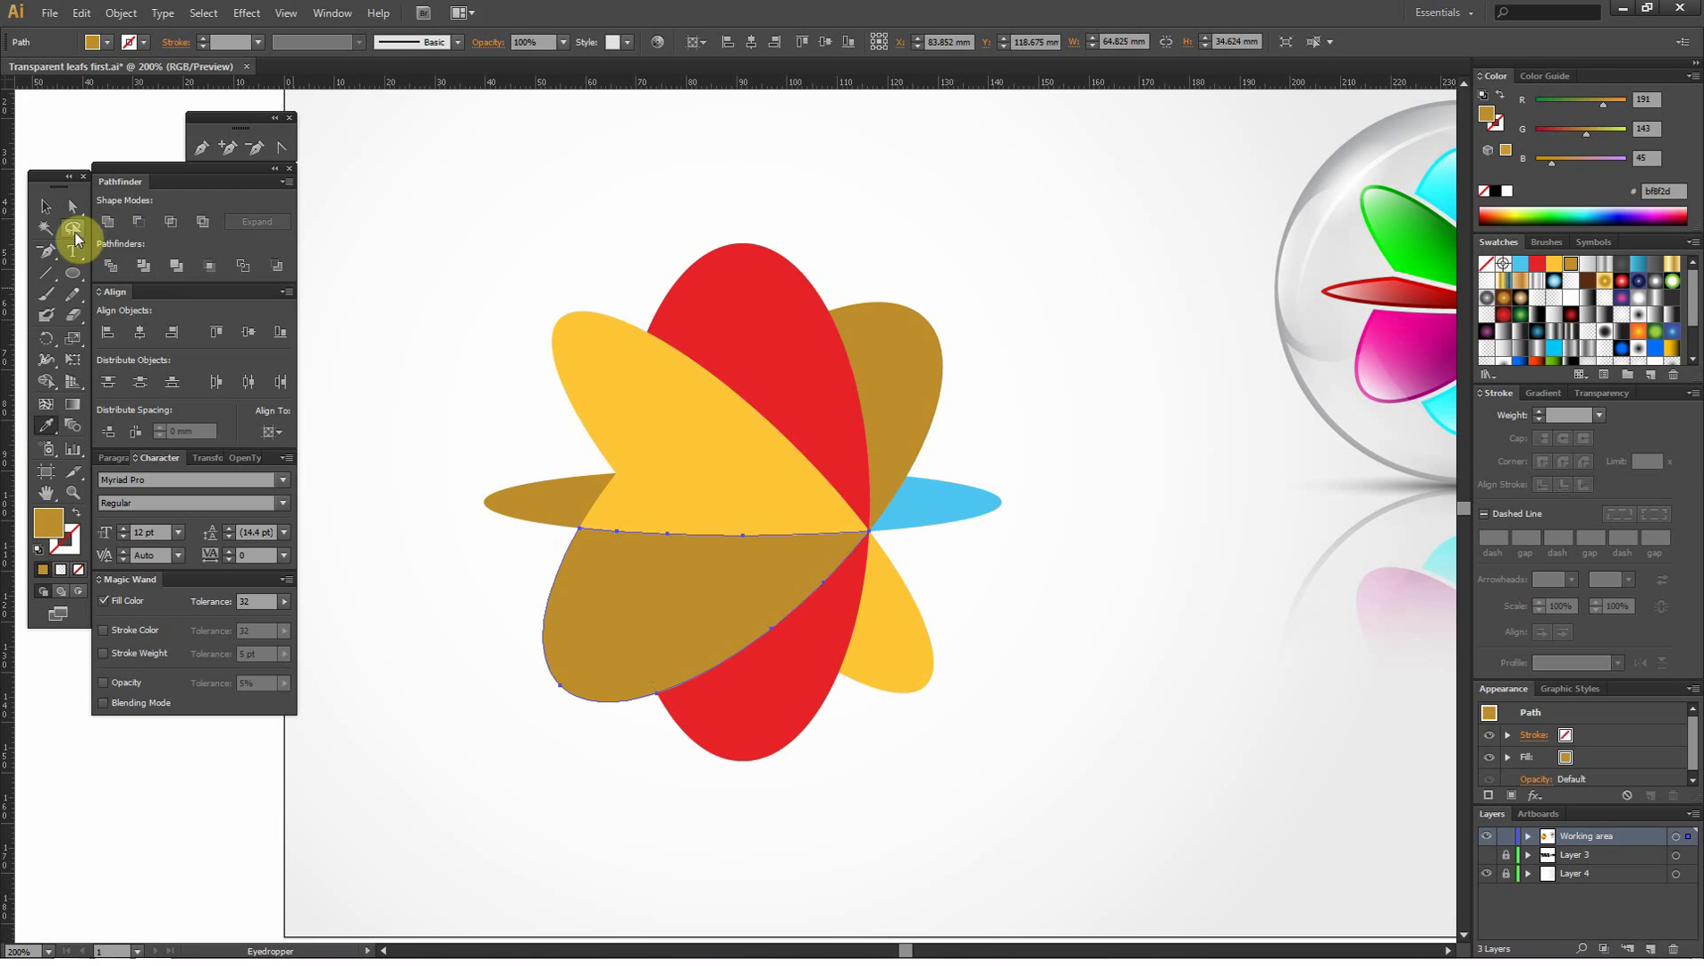
# - Unite the left ellipse end and two triangle pieces, and colour the result blue
pyautogui.click(50, 206)
pyautogui.click(501, 457)
pyautogui.click(569, 498)
pyautogui.keyDown('shift'); pyautogui.click(669, 505); pyautogui.keyUp('shift')
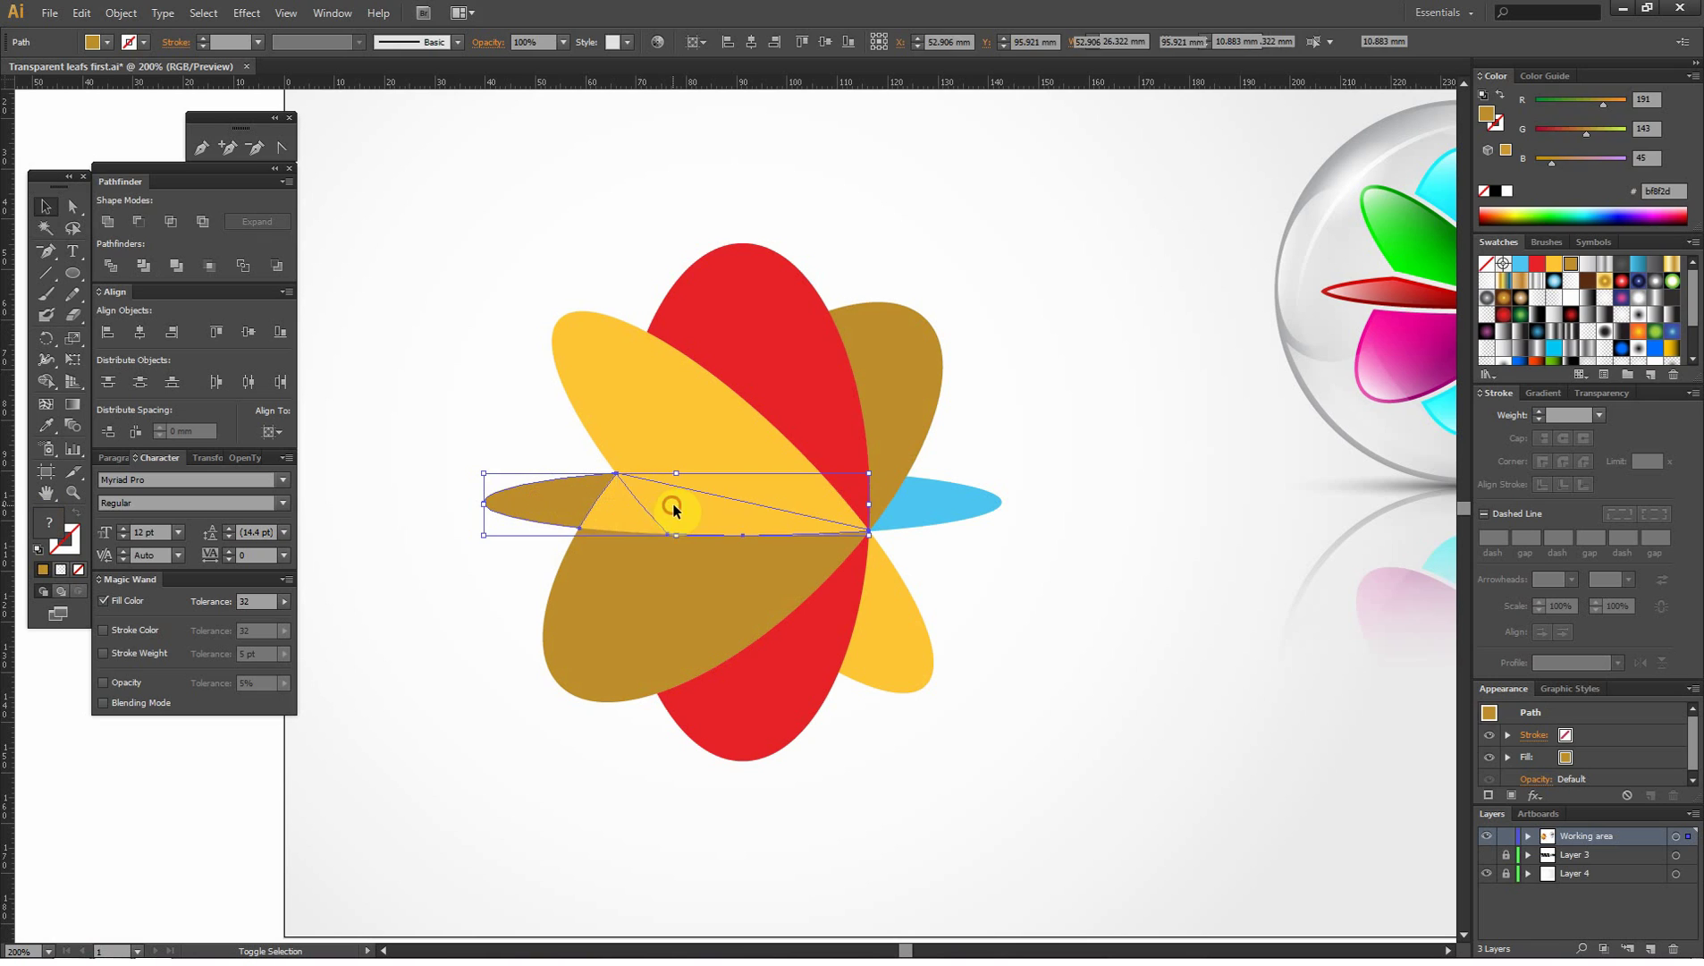
pyautogui.click(57, 451)
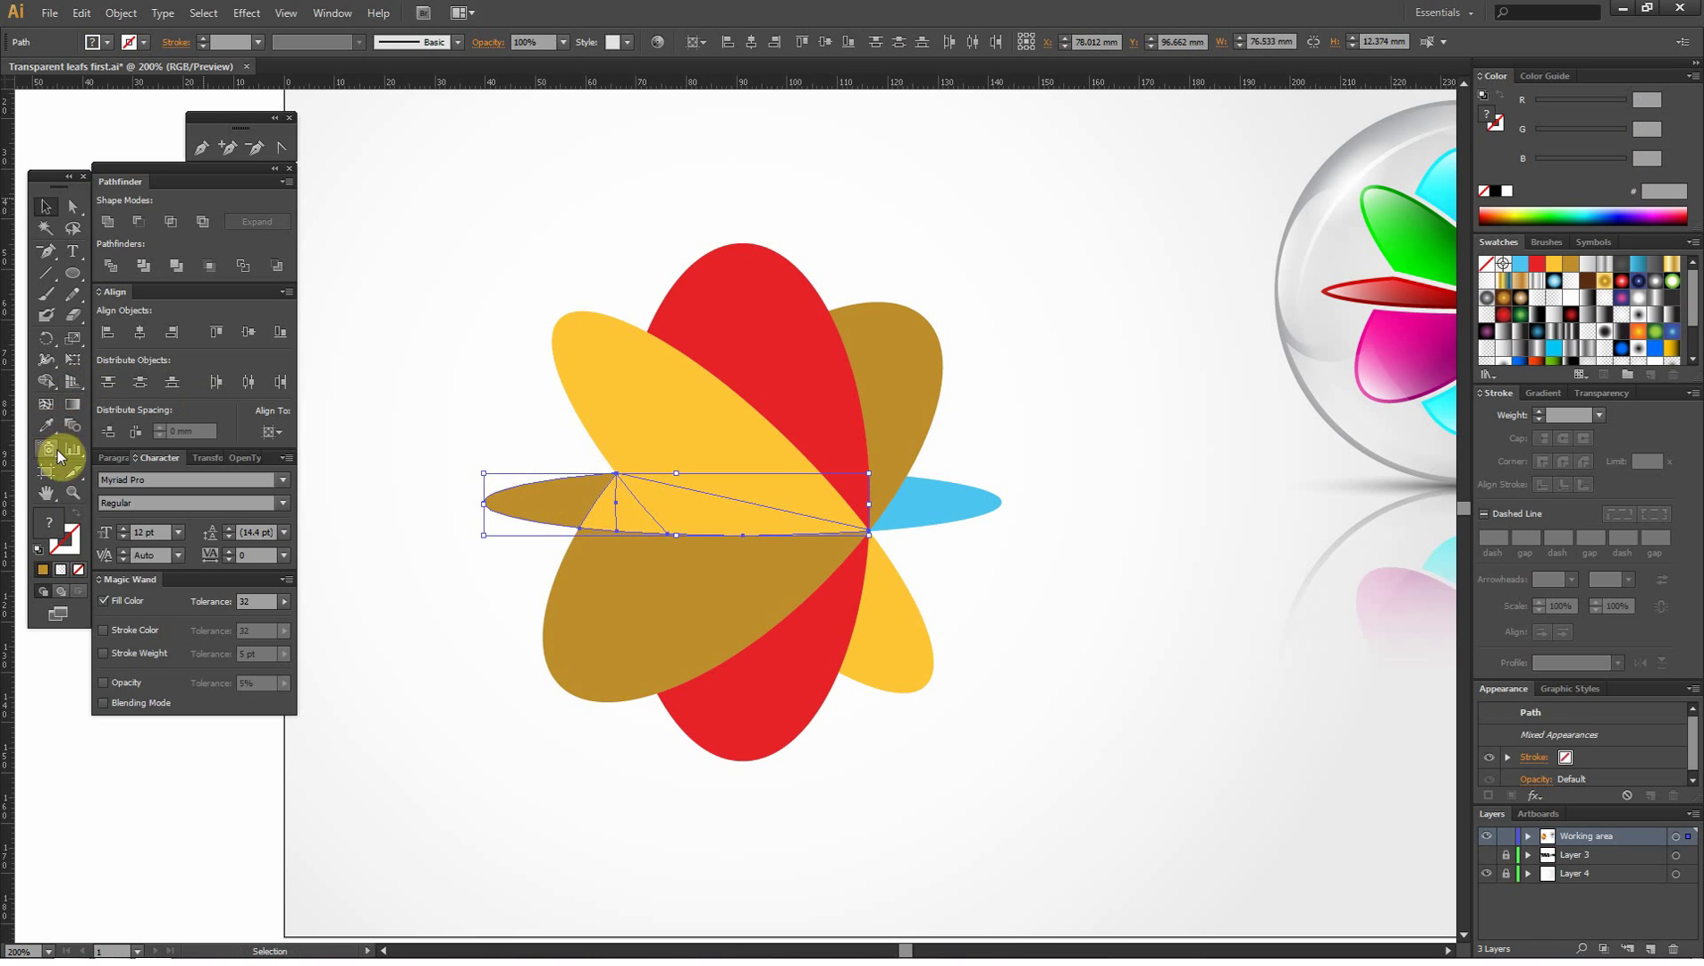
pyautogui.click(108, 220)
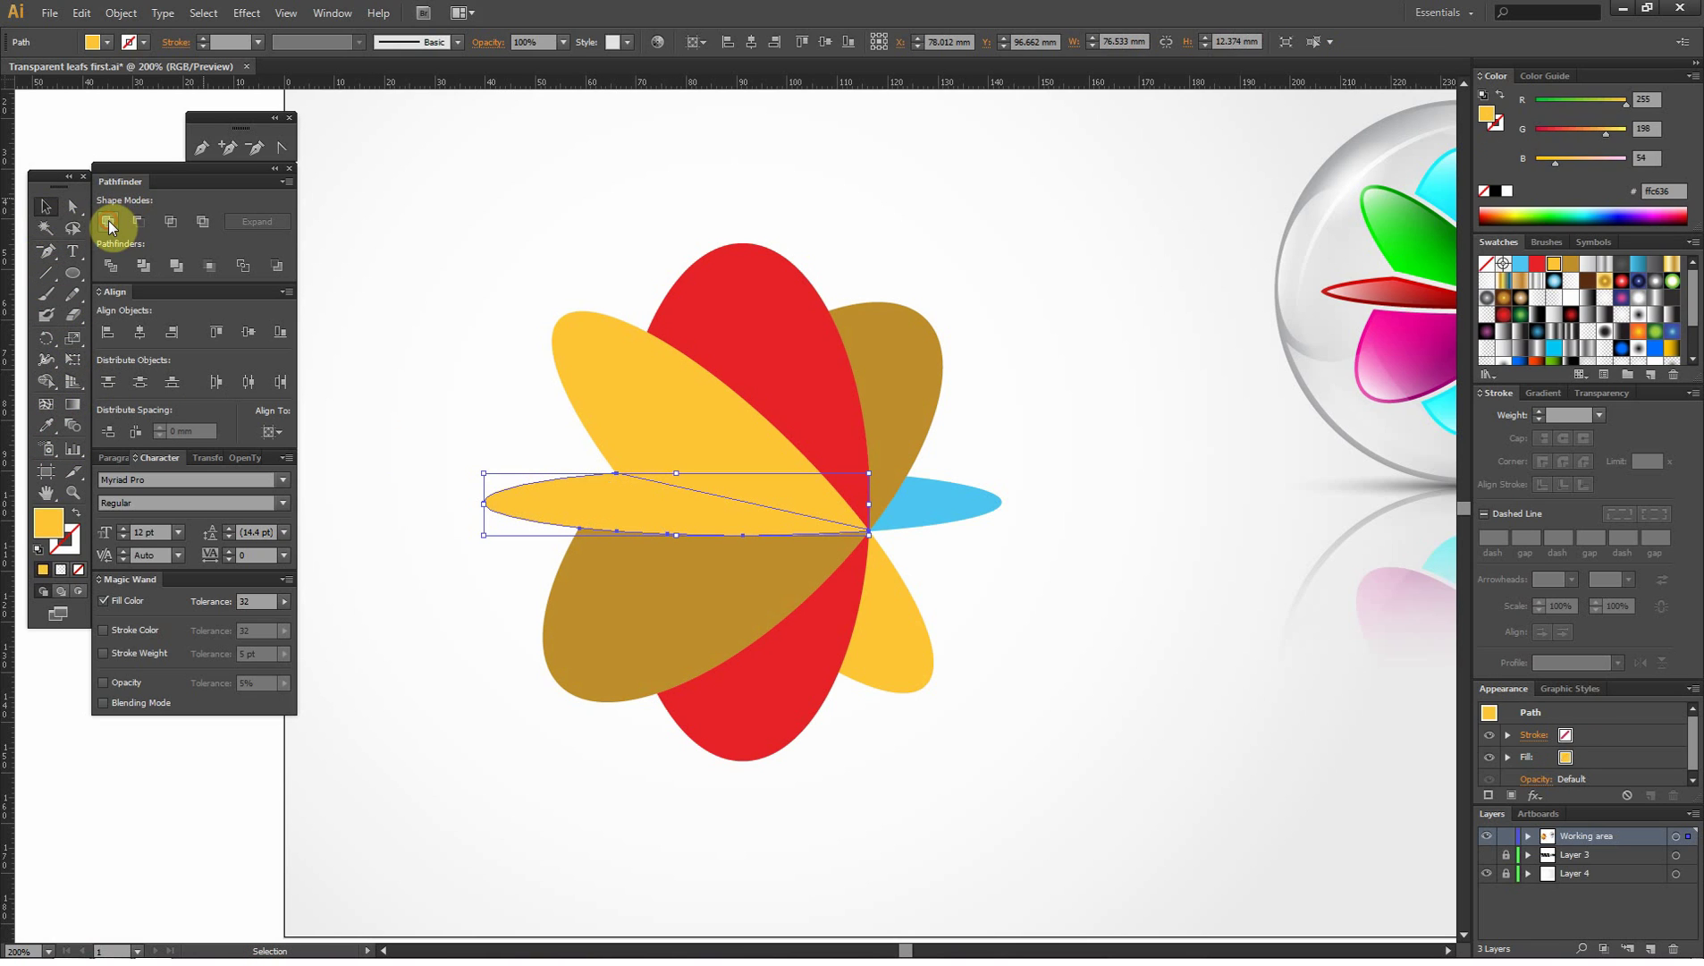
pyautogui.click(46, 427)
pyautogui.click(948, 510)
# - Select the yellow, red, brown, blue and lower petals, then the whole flower
pyautogui.click(46, 203)
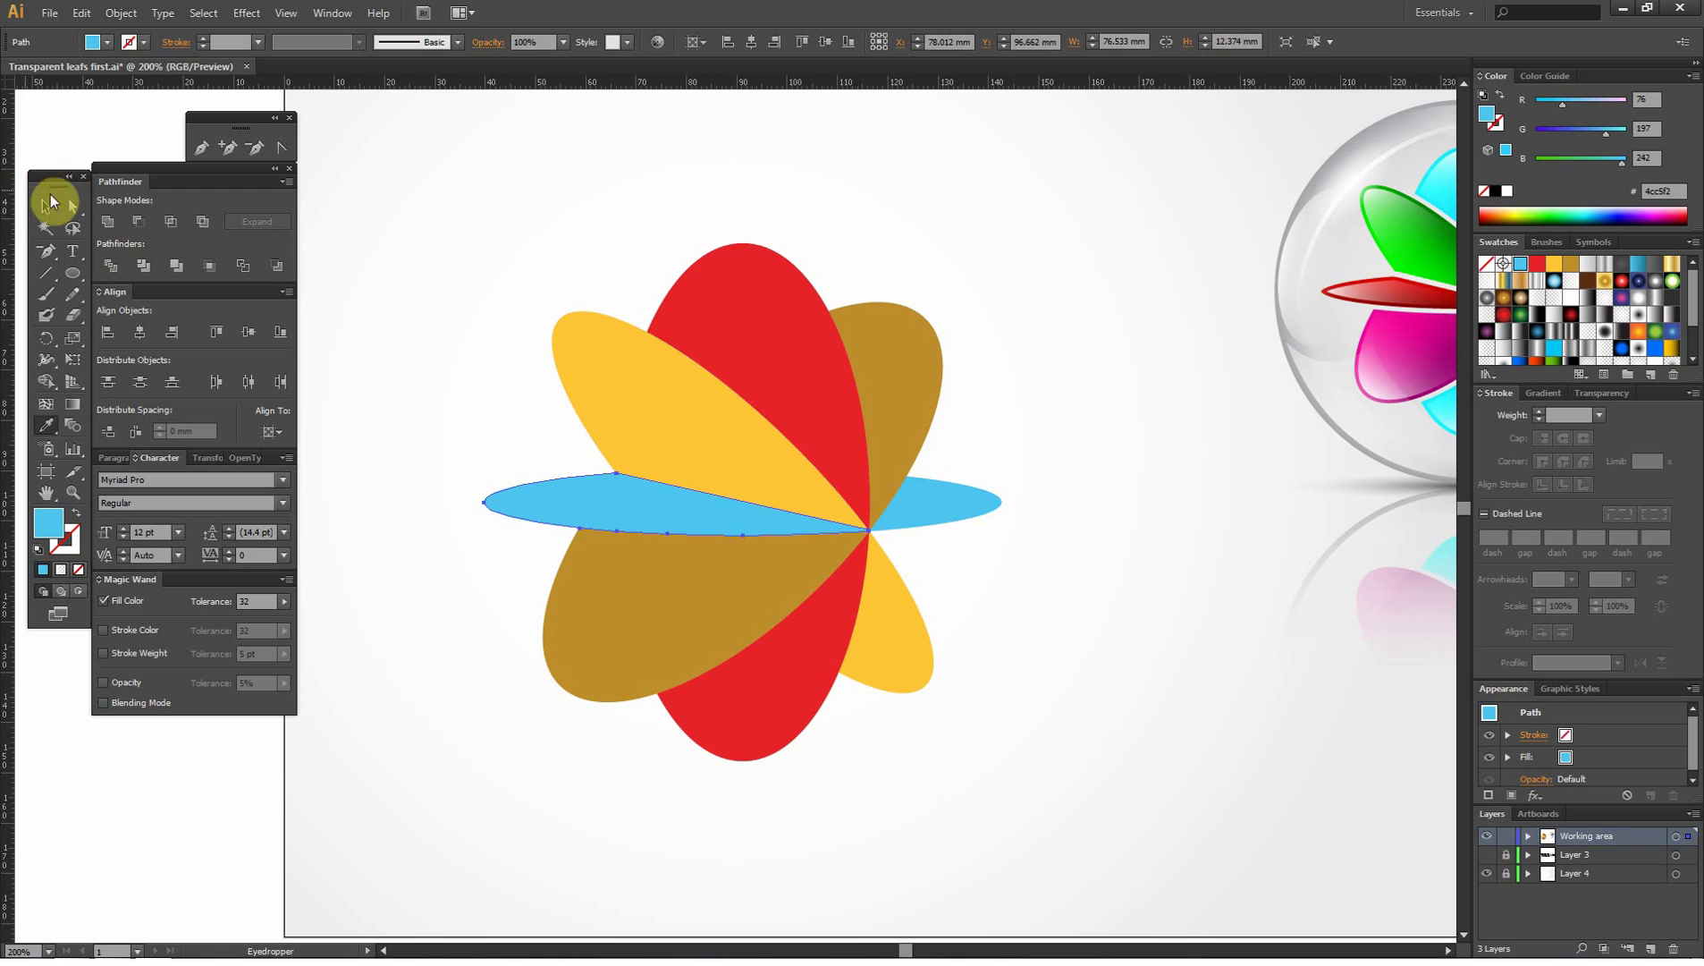
pyautogui.click(619, 358)
pyautogui.keyDown('shift'); pyautogui.click(791, 327); pyautogui.keyUp('shift')
pyautogui.keyDown('shift'); pyautogui.click(890, 366); pyautogui.keyUp('shift')
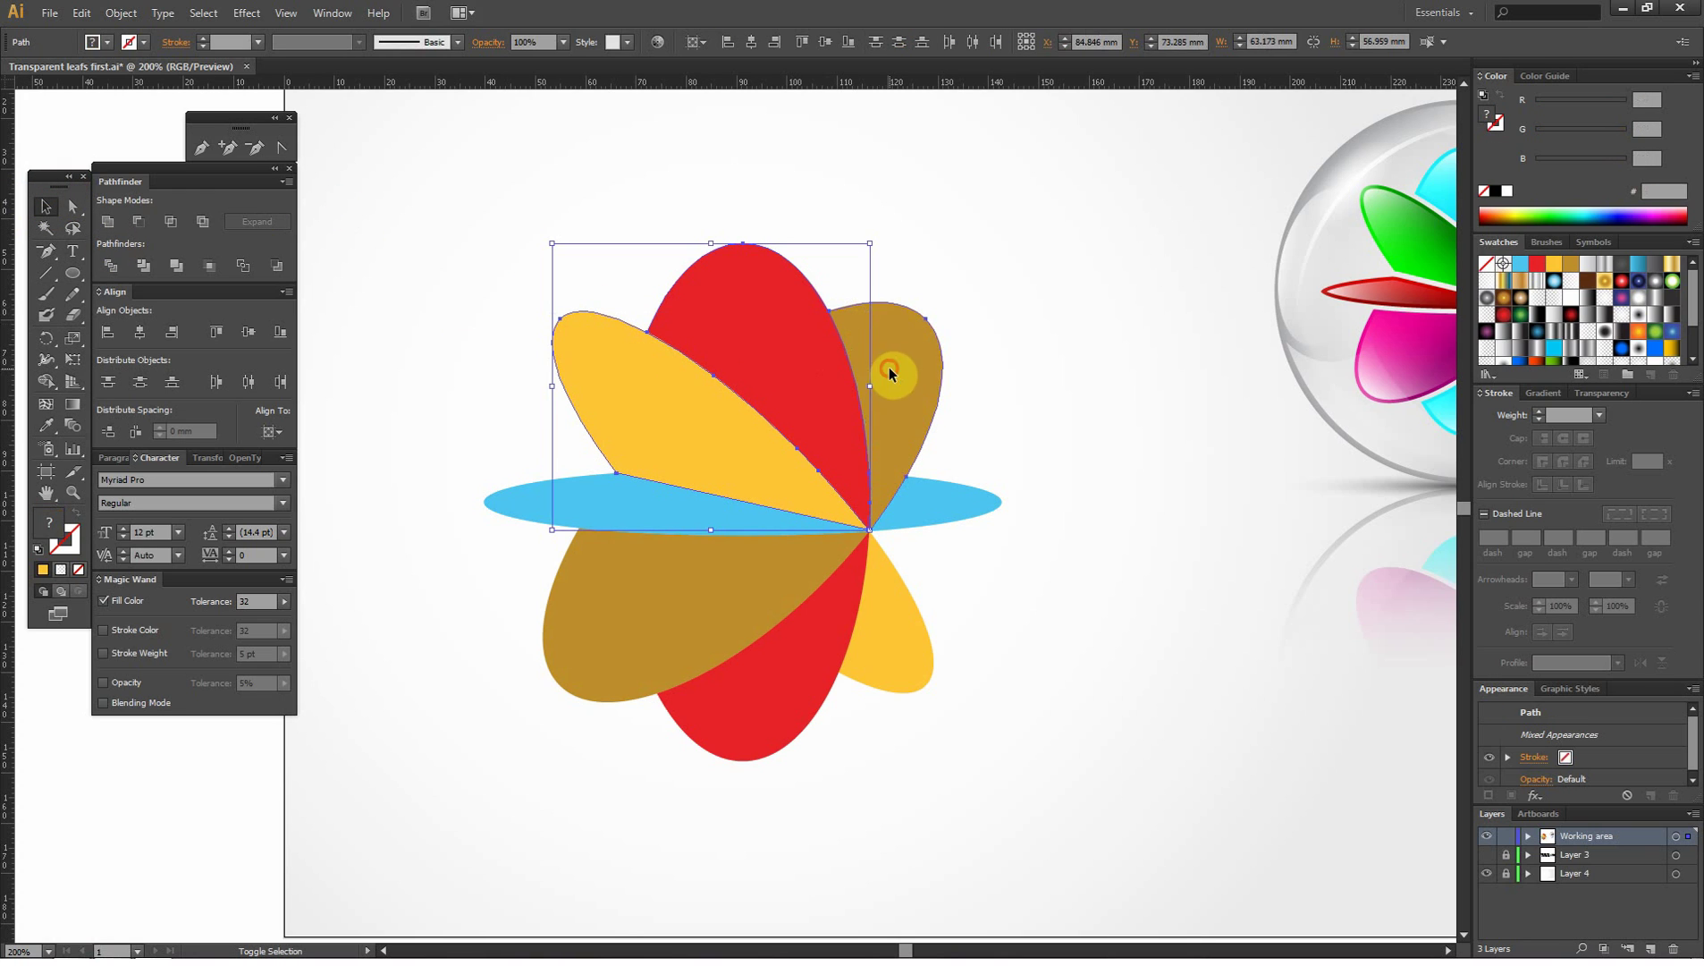
pyautogui.keyDown('shift'); pyautogui.click(939, 501); pyautogui.keyUp('shift')
pyautogui.keyDown('shift'); pyautogui.click(901, 601); pyautogui.keyUp('shift')
pyautogui.keyDown('shift'); pyautogui.click(723, 653); pyautogui.keyUp('shift')
pyautogui.keyDown('shift'); pyautogui.click(616, 587); pyautogui.keyUp('shift')
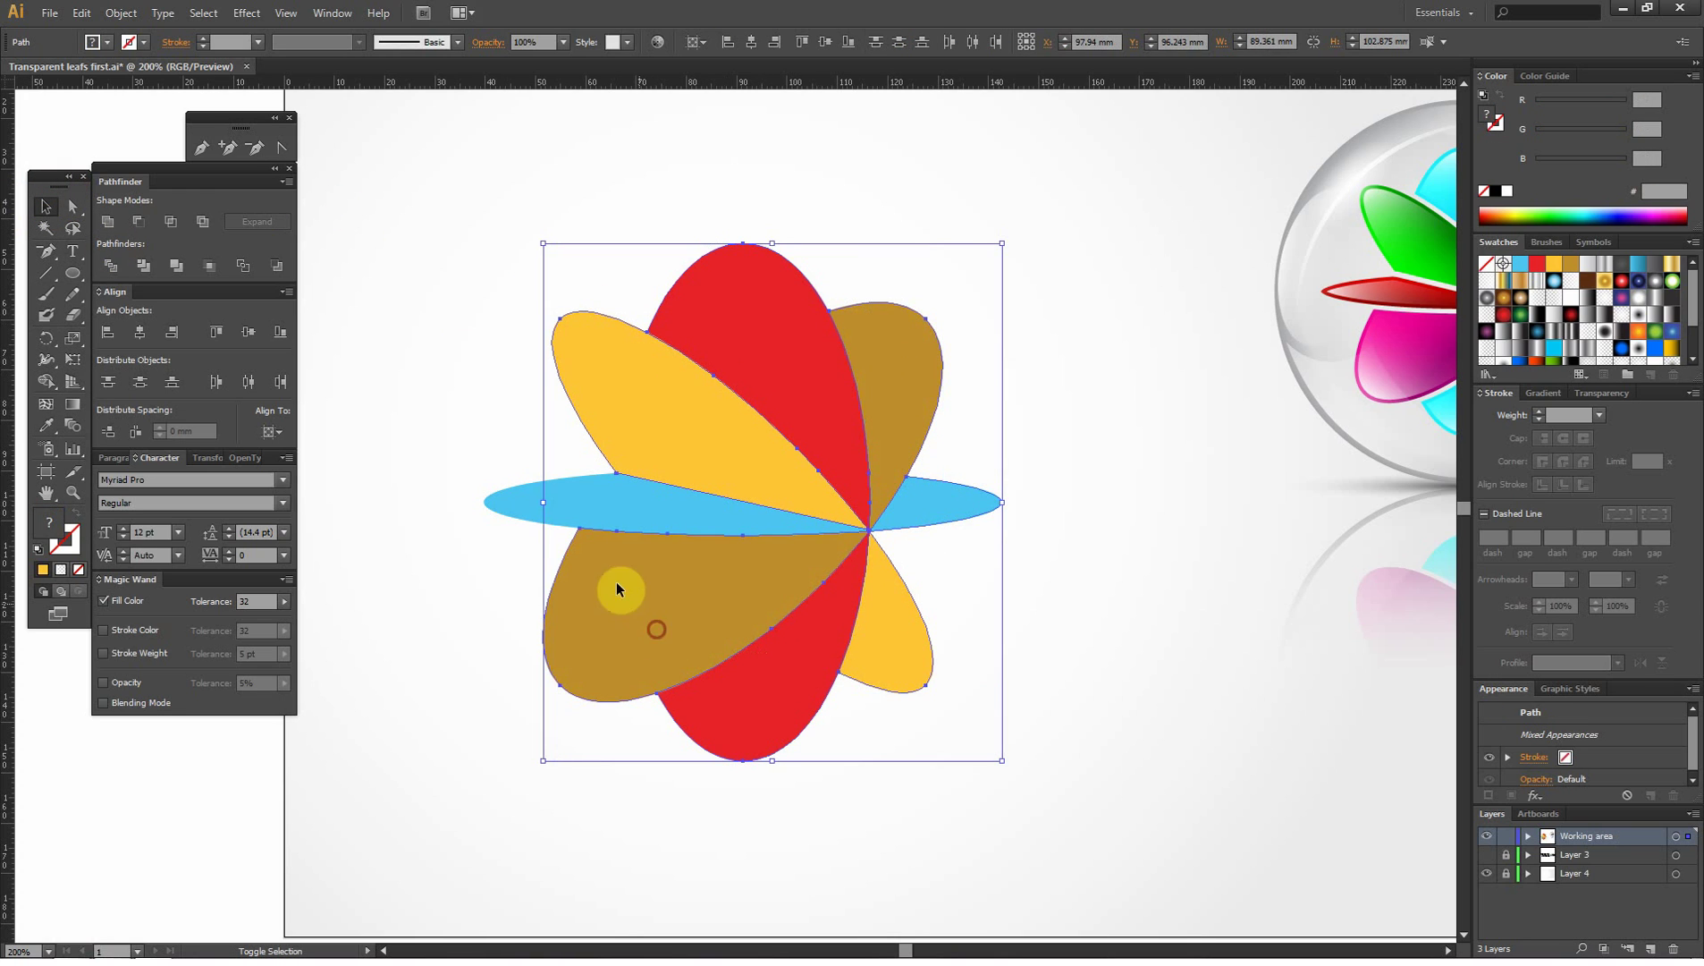
pyautogui.moveTo(449, 209); pyautogui.dragTo(1035, 792)
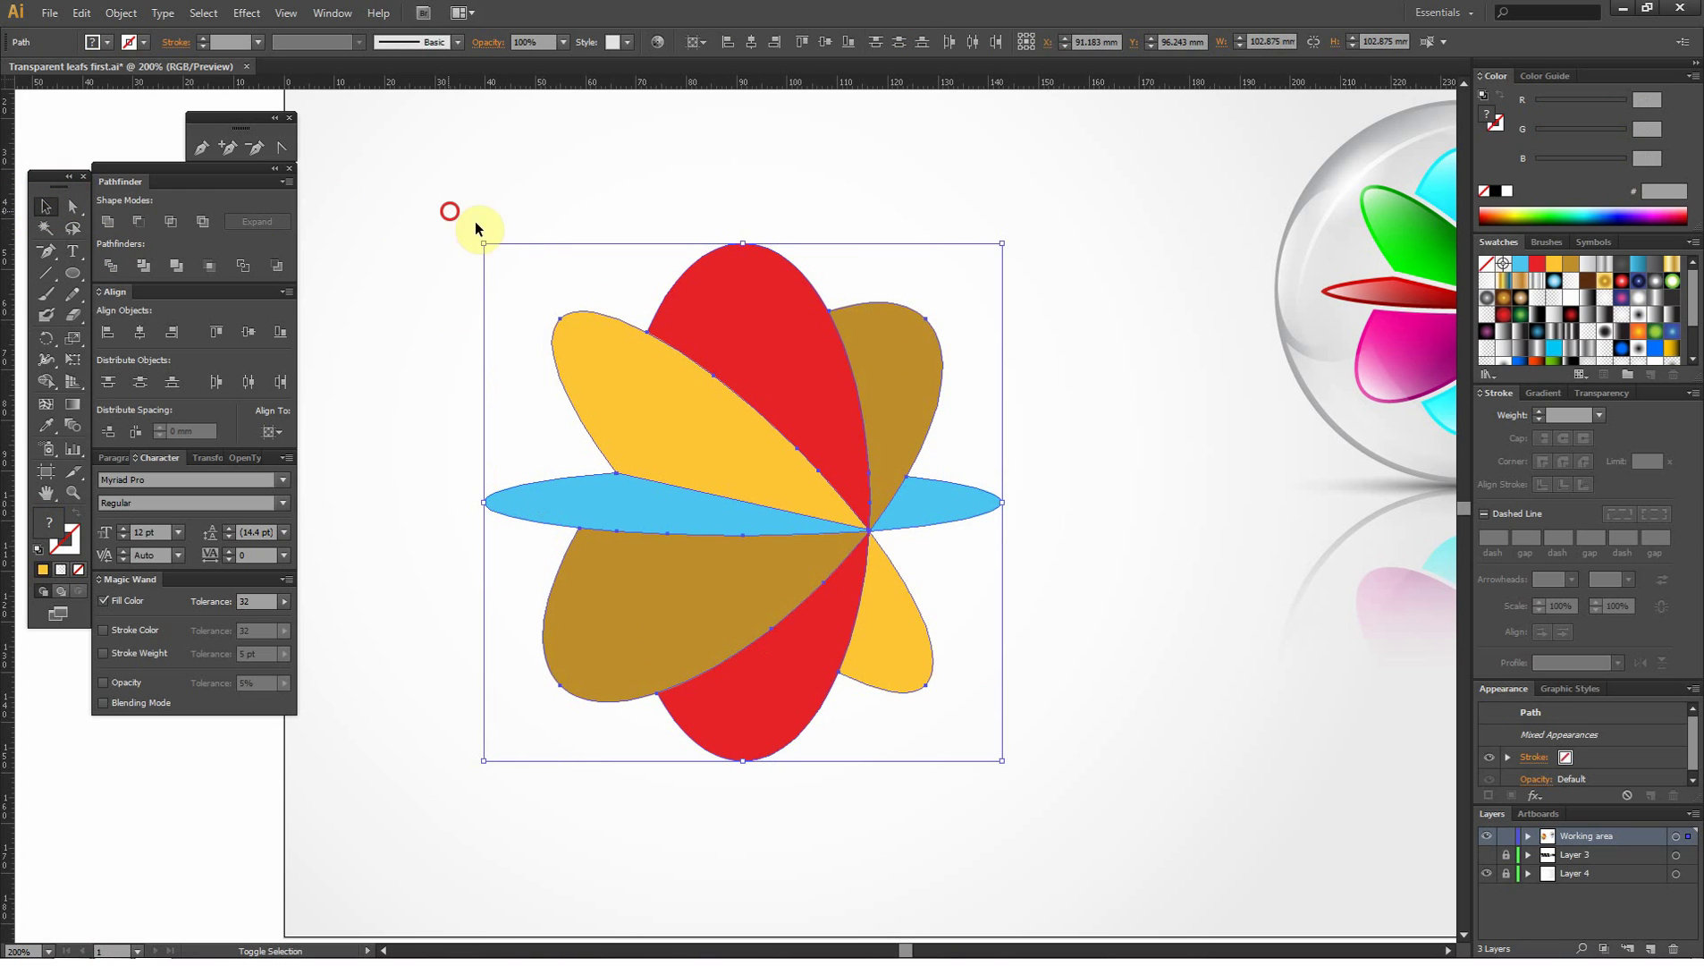
pyautogui.click(1077, 649)
# - Check individual petals, then marquee-select all the flower's petals
pyautogui.click(743, 509)
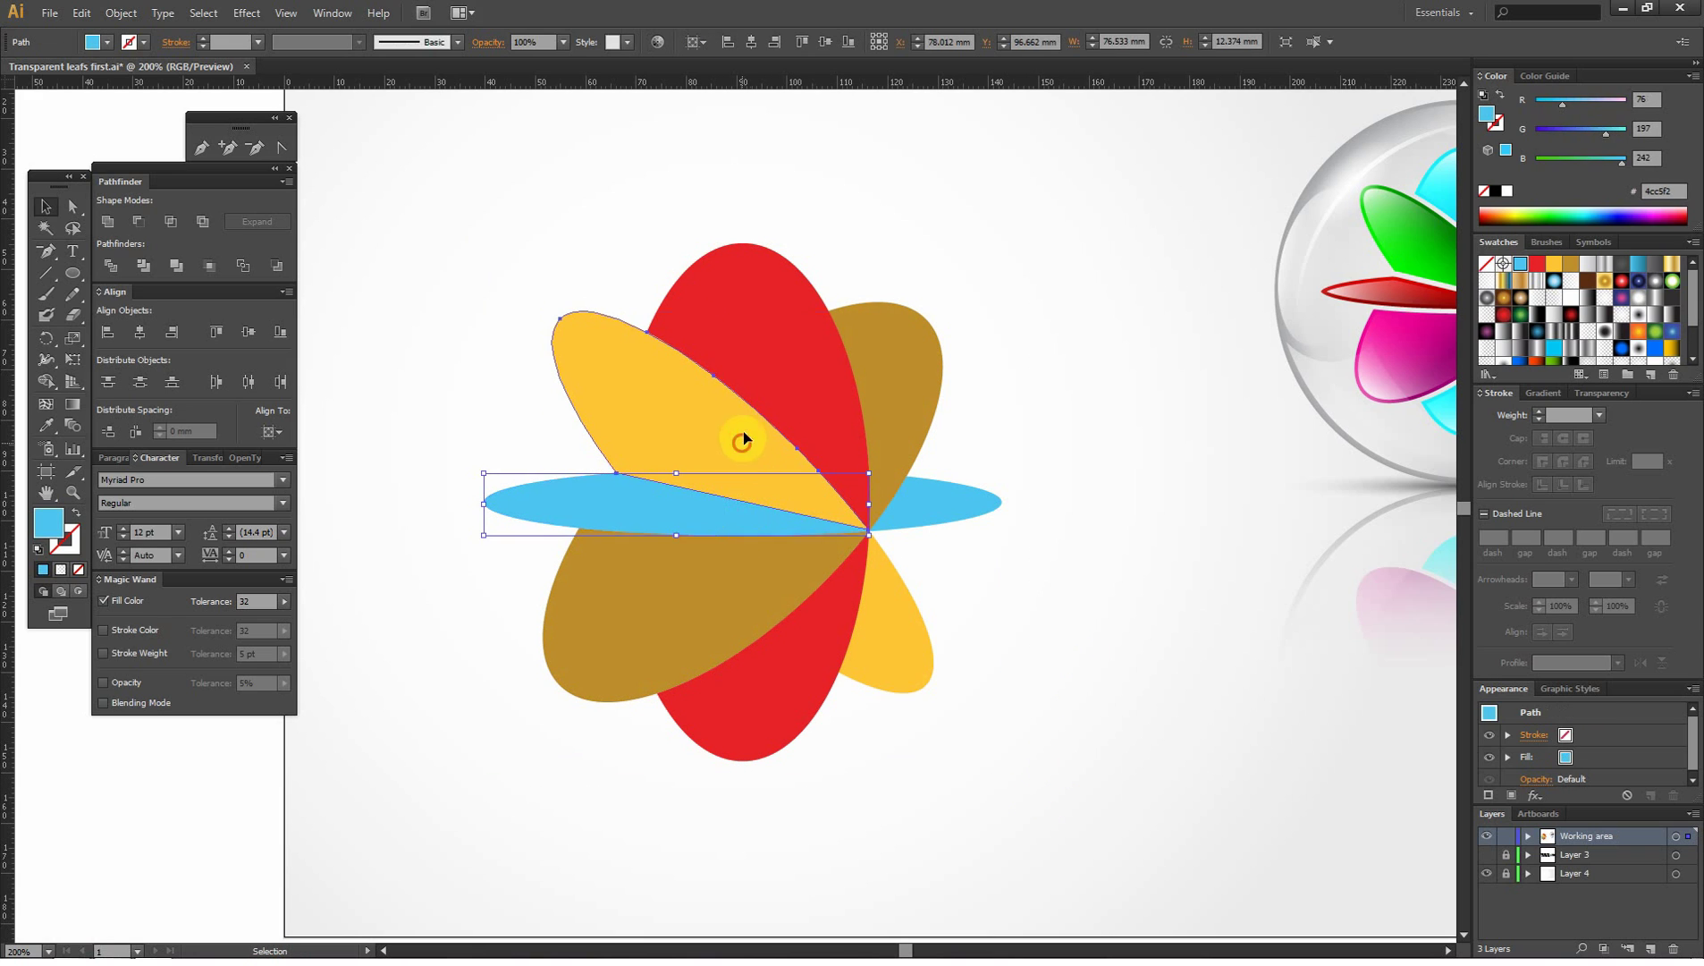
pyautogui.click(777, 364)
pyautogui.click(1008, 365)
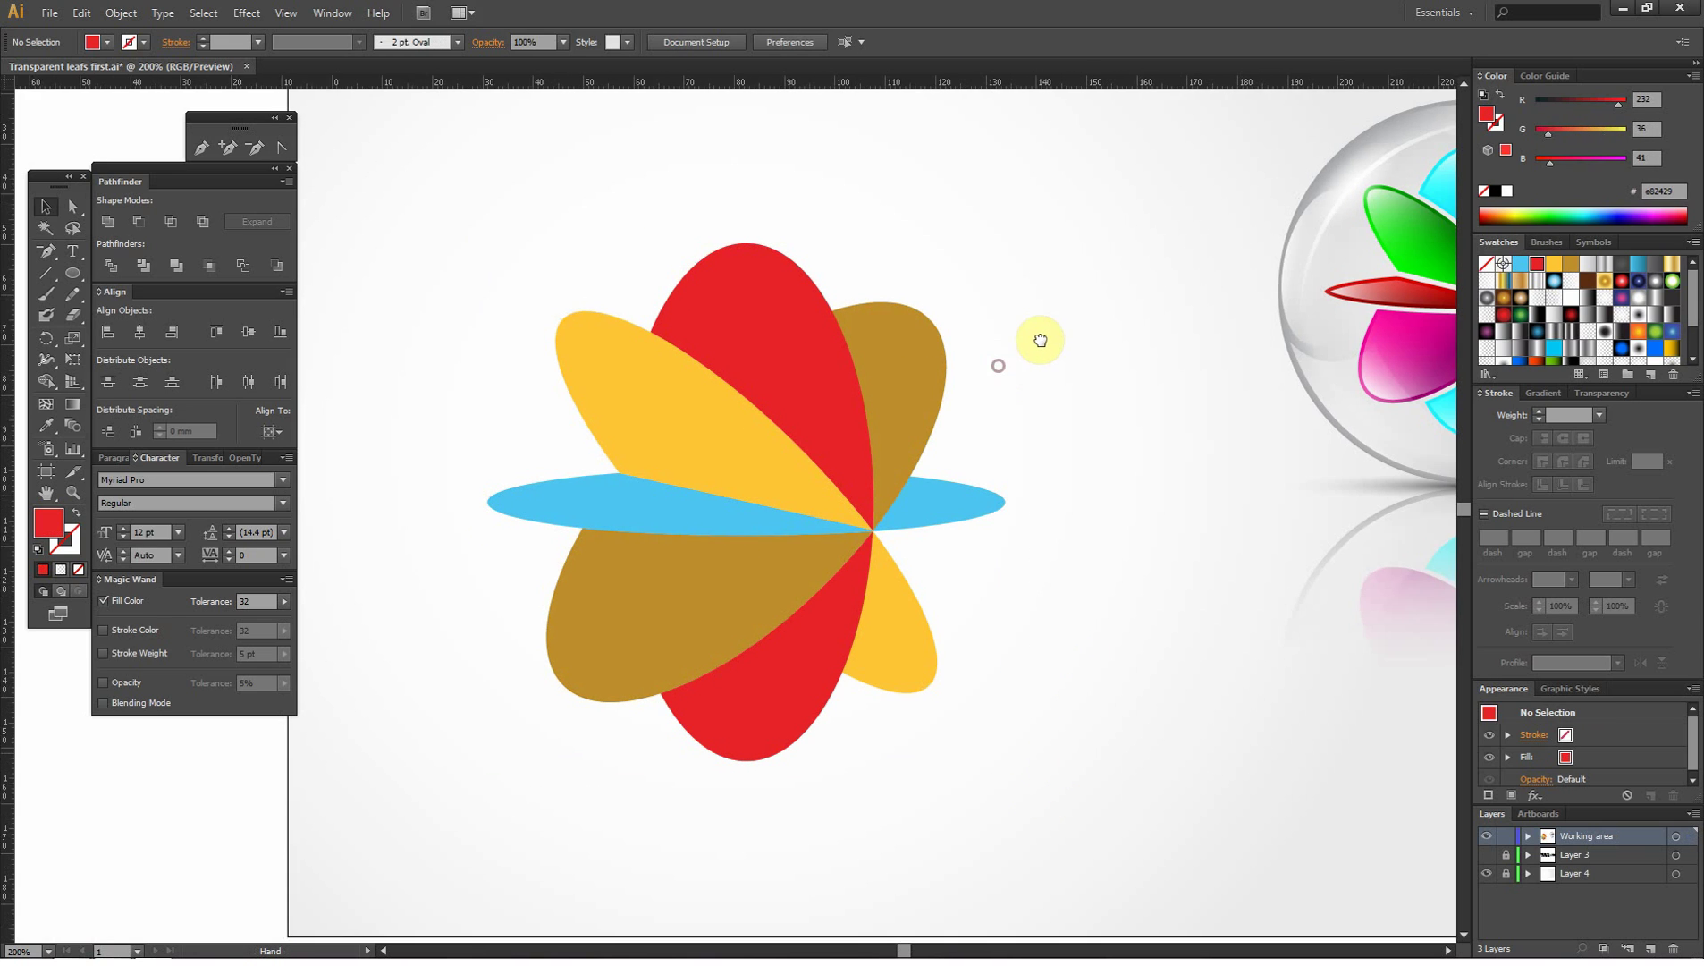
pyautogui.moveTo(997, 365); pyautogui.dragTo(1007, 342)
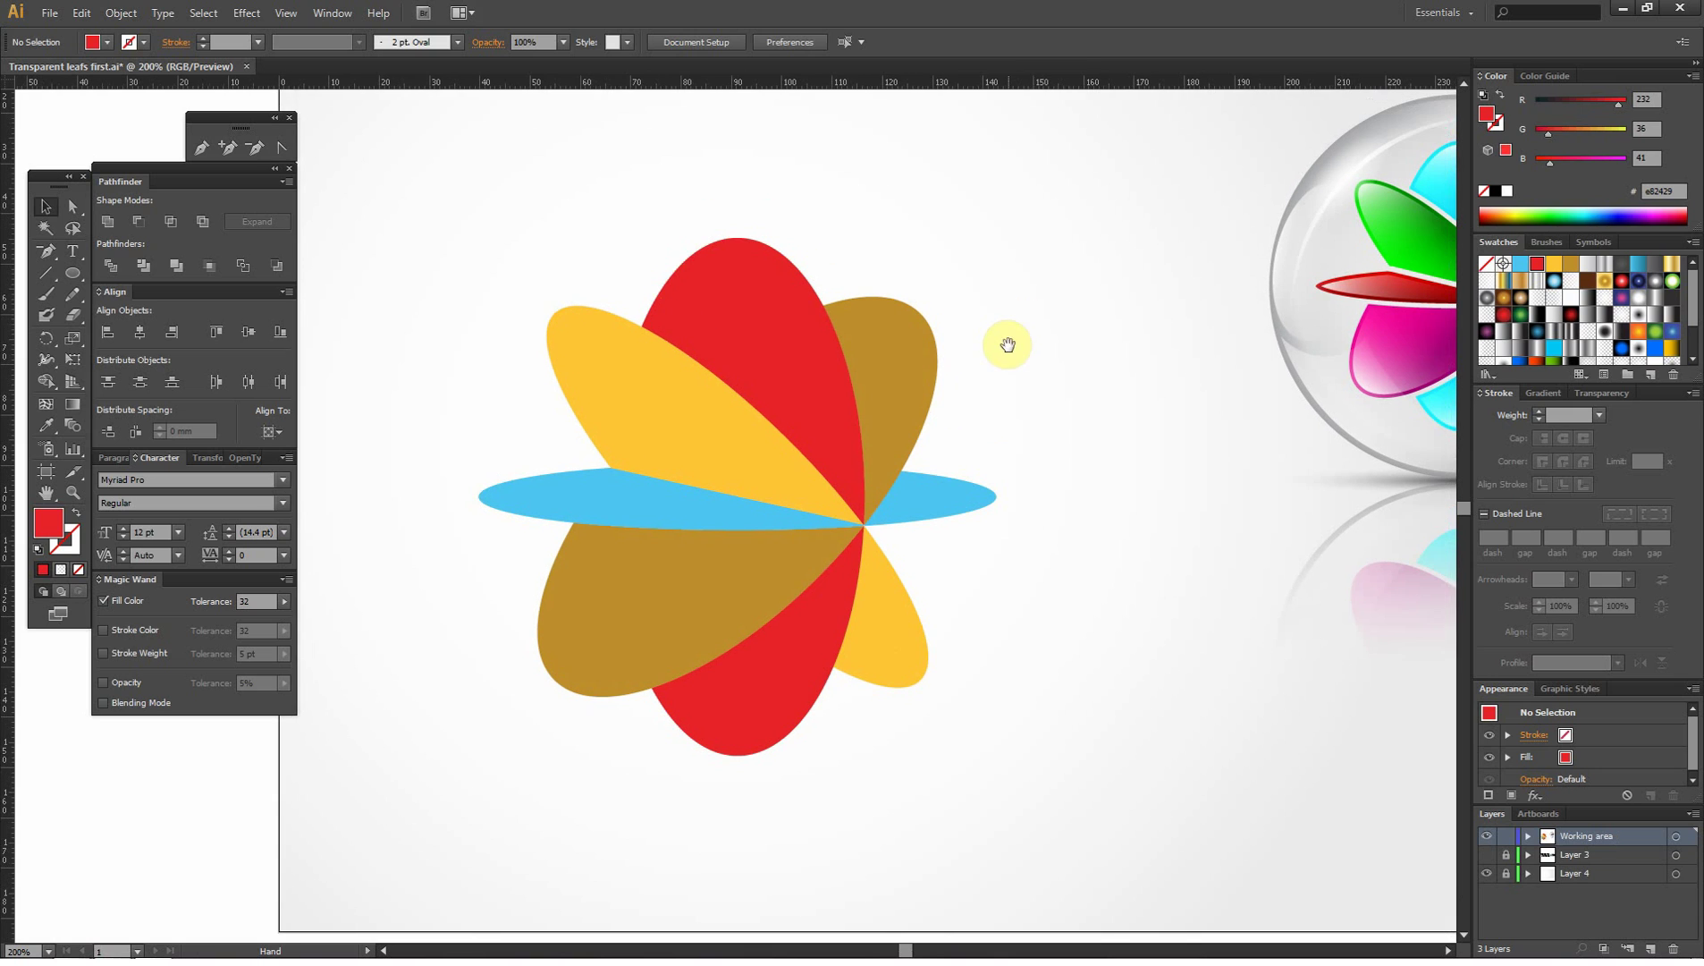
pyautogui.click(696, 384)
pyautogui.click(803, 339)
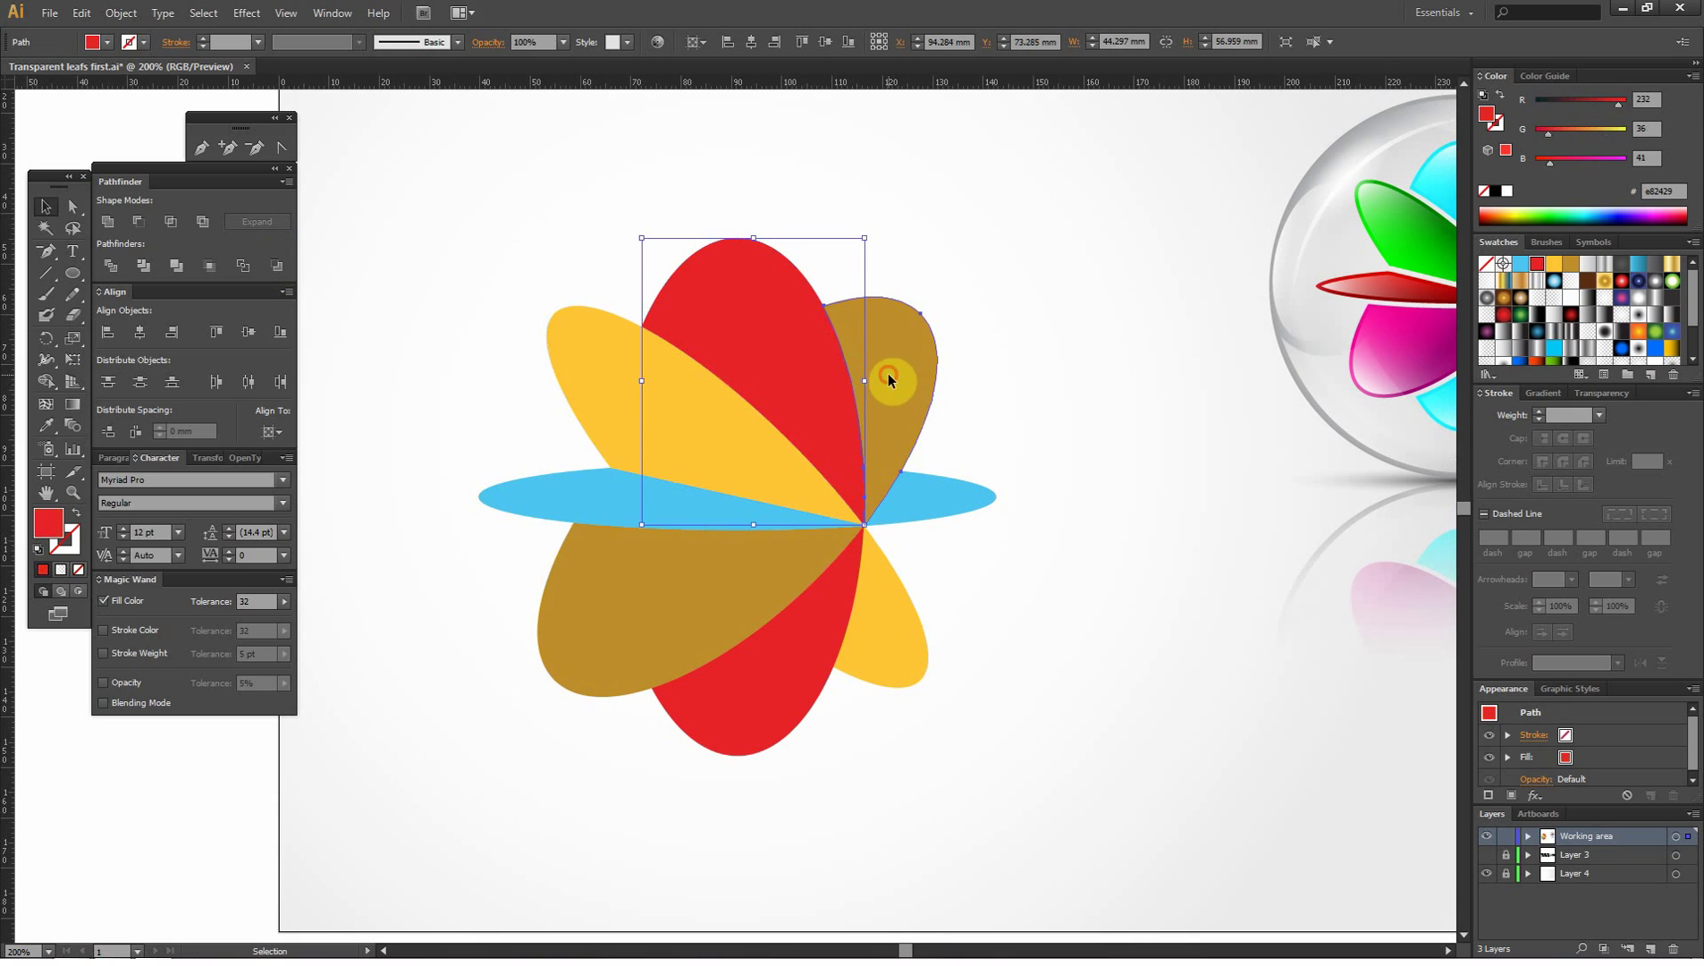
pyautogui.click(886, 380)
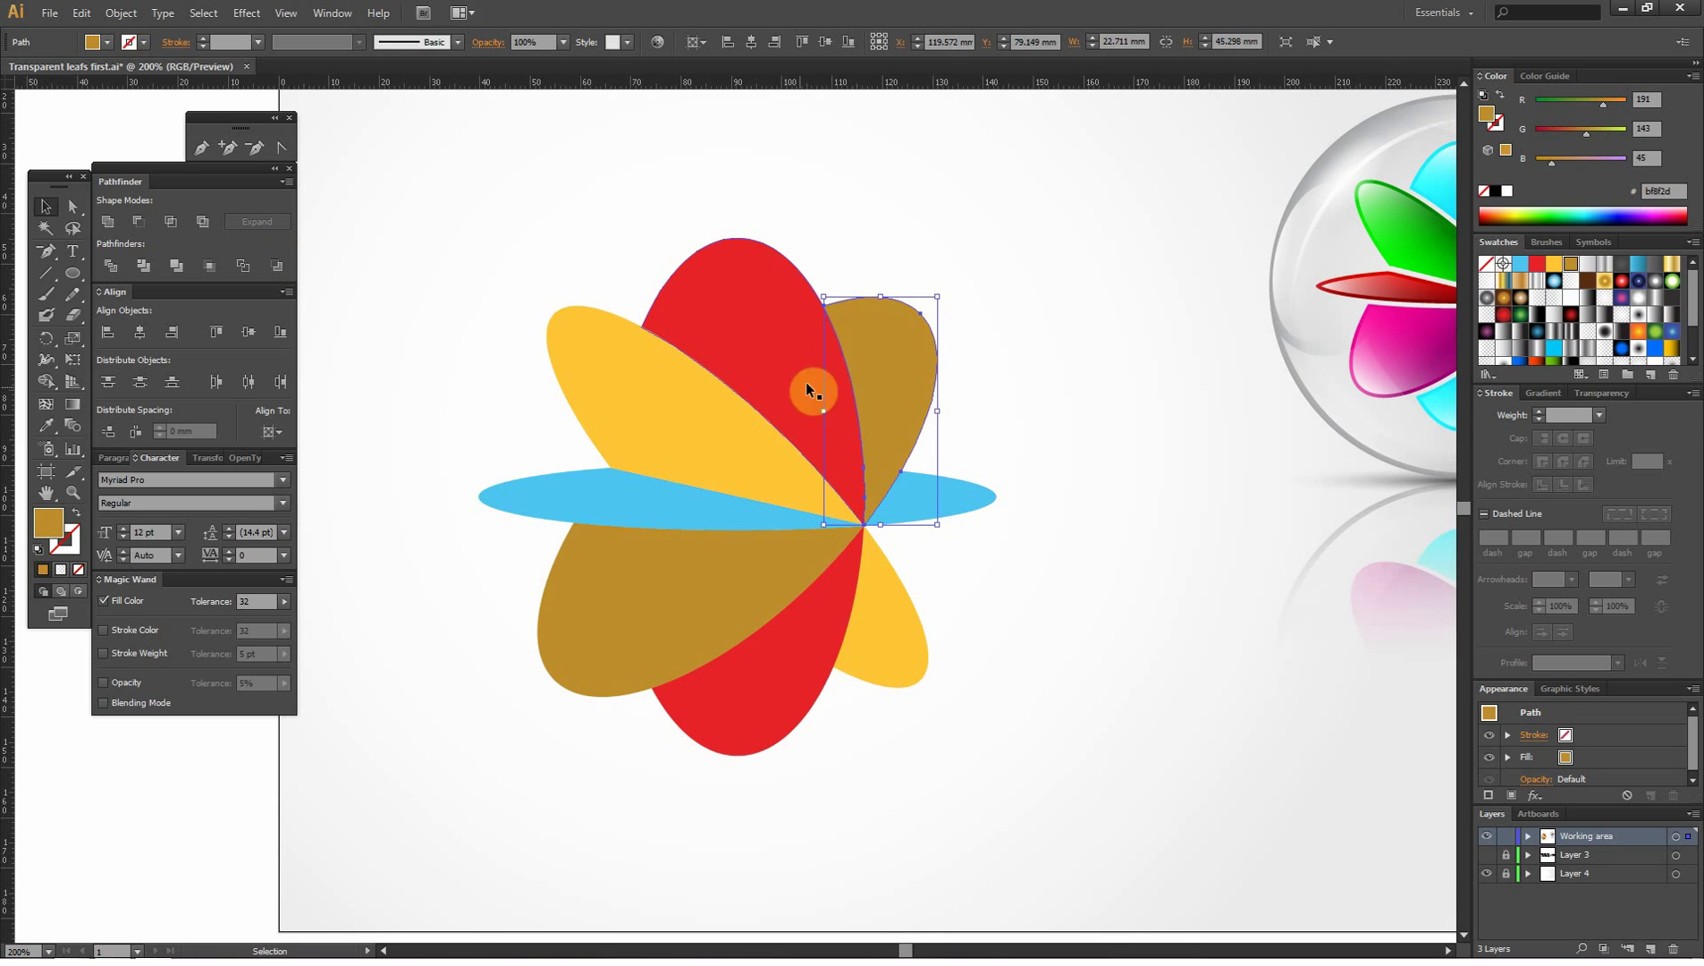
pyautogui.moveTo(1008, 190); pyautogui.dragTo(522, 734)
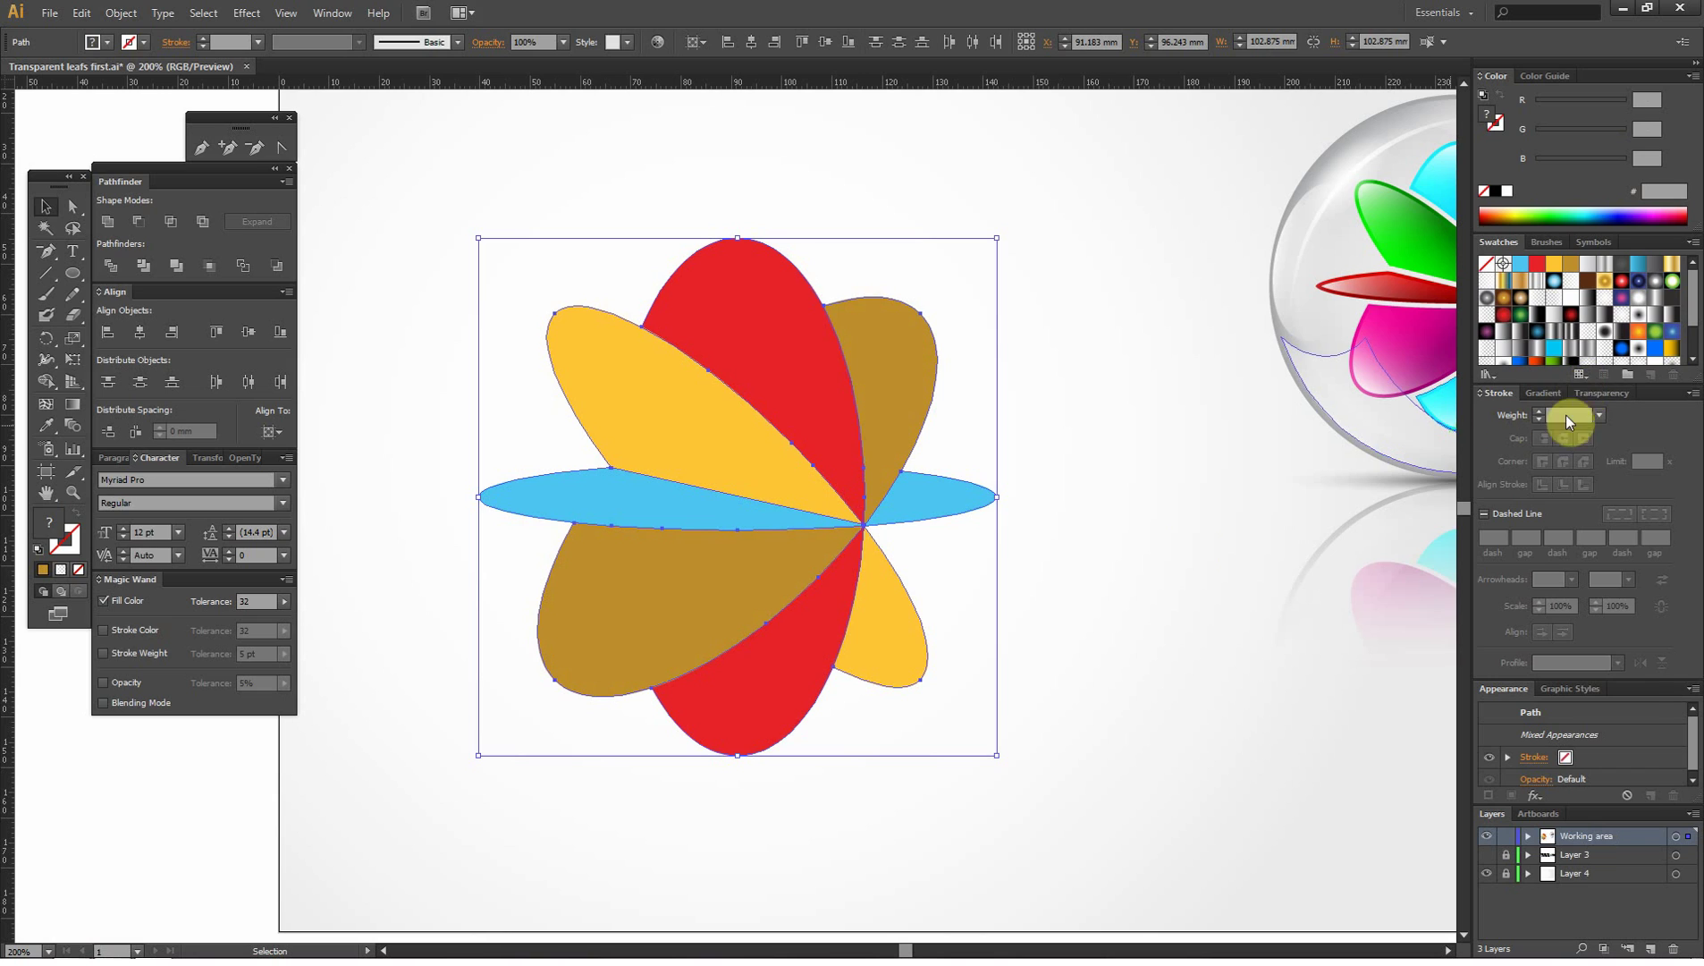
# - Give all selected petals a 6 pt black stroke
pyautogui.click(1599, 416)
pyautogui.click(1650, 590)
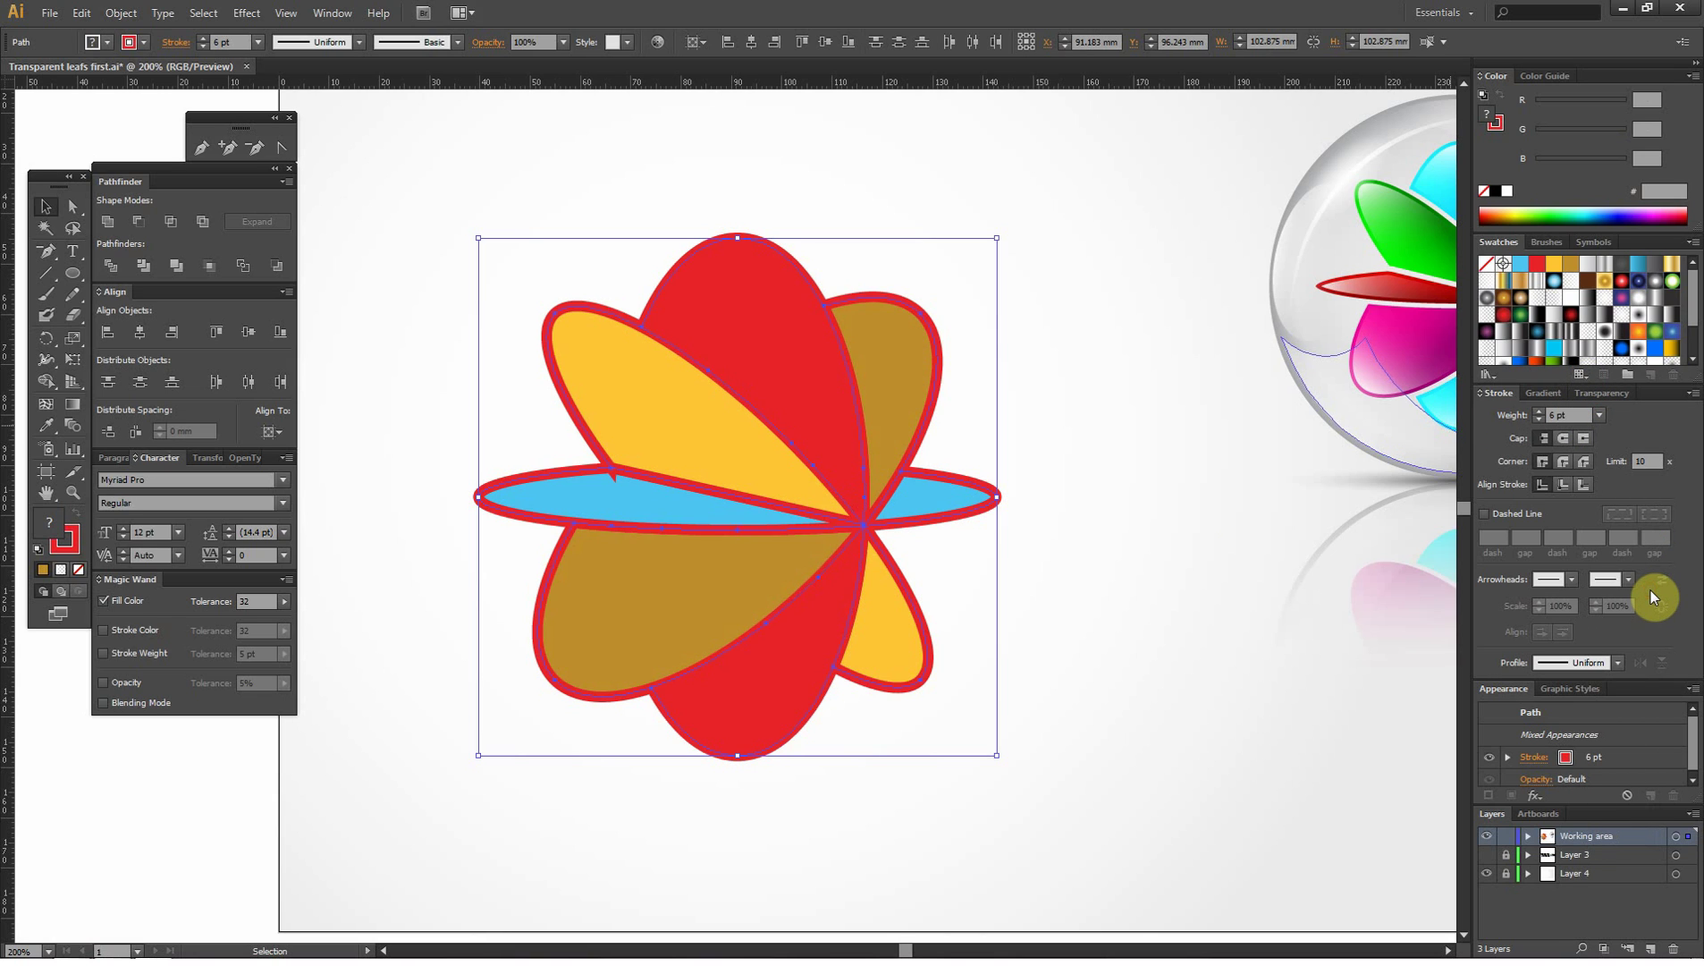
pyautogui.click(64, 539)
pyautogui.scroll(-3, 1553, 331)
pyautogui.click(1503, 352)
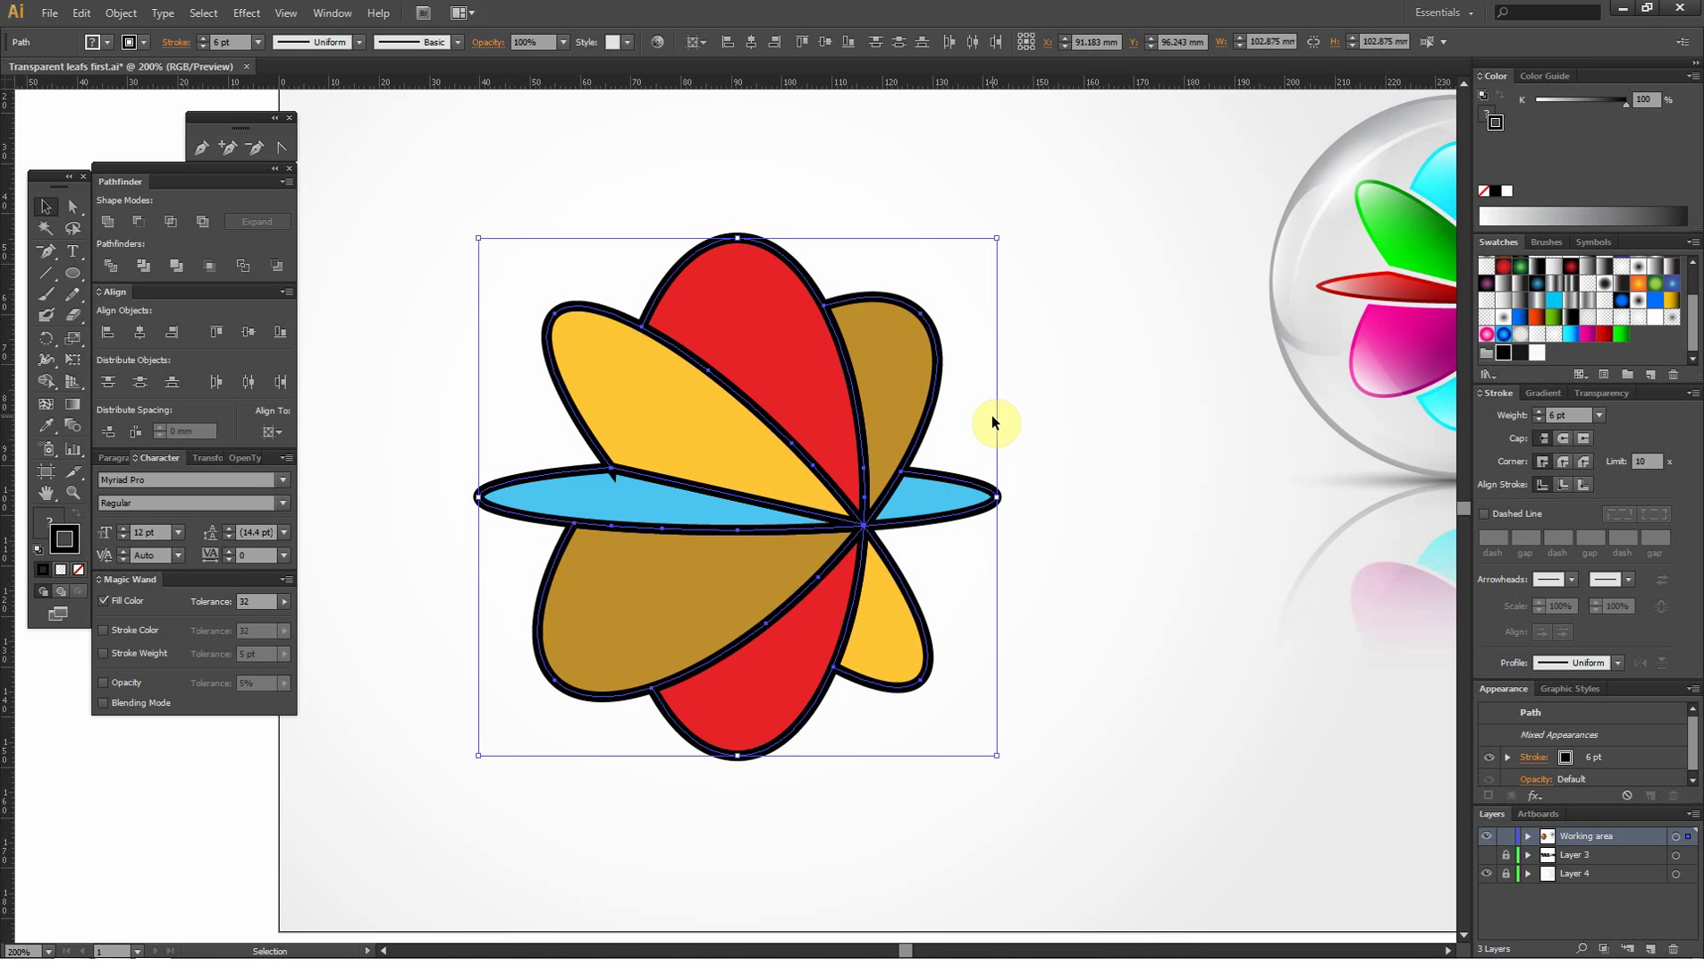
pyautogui.click(121, 13)
# - Expand the outlined petals, Pathfinder-trim the flower, and ungroup the pieces
pyautogui.click(149, 204)
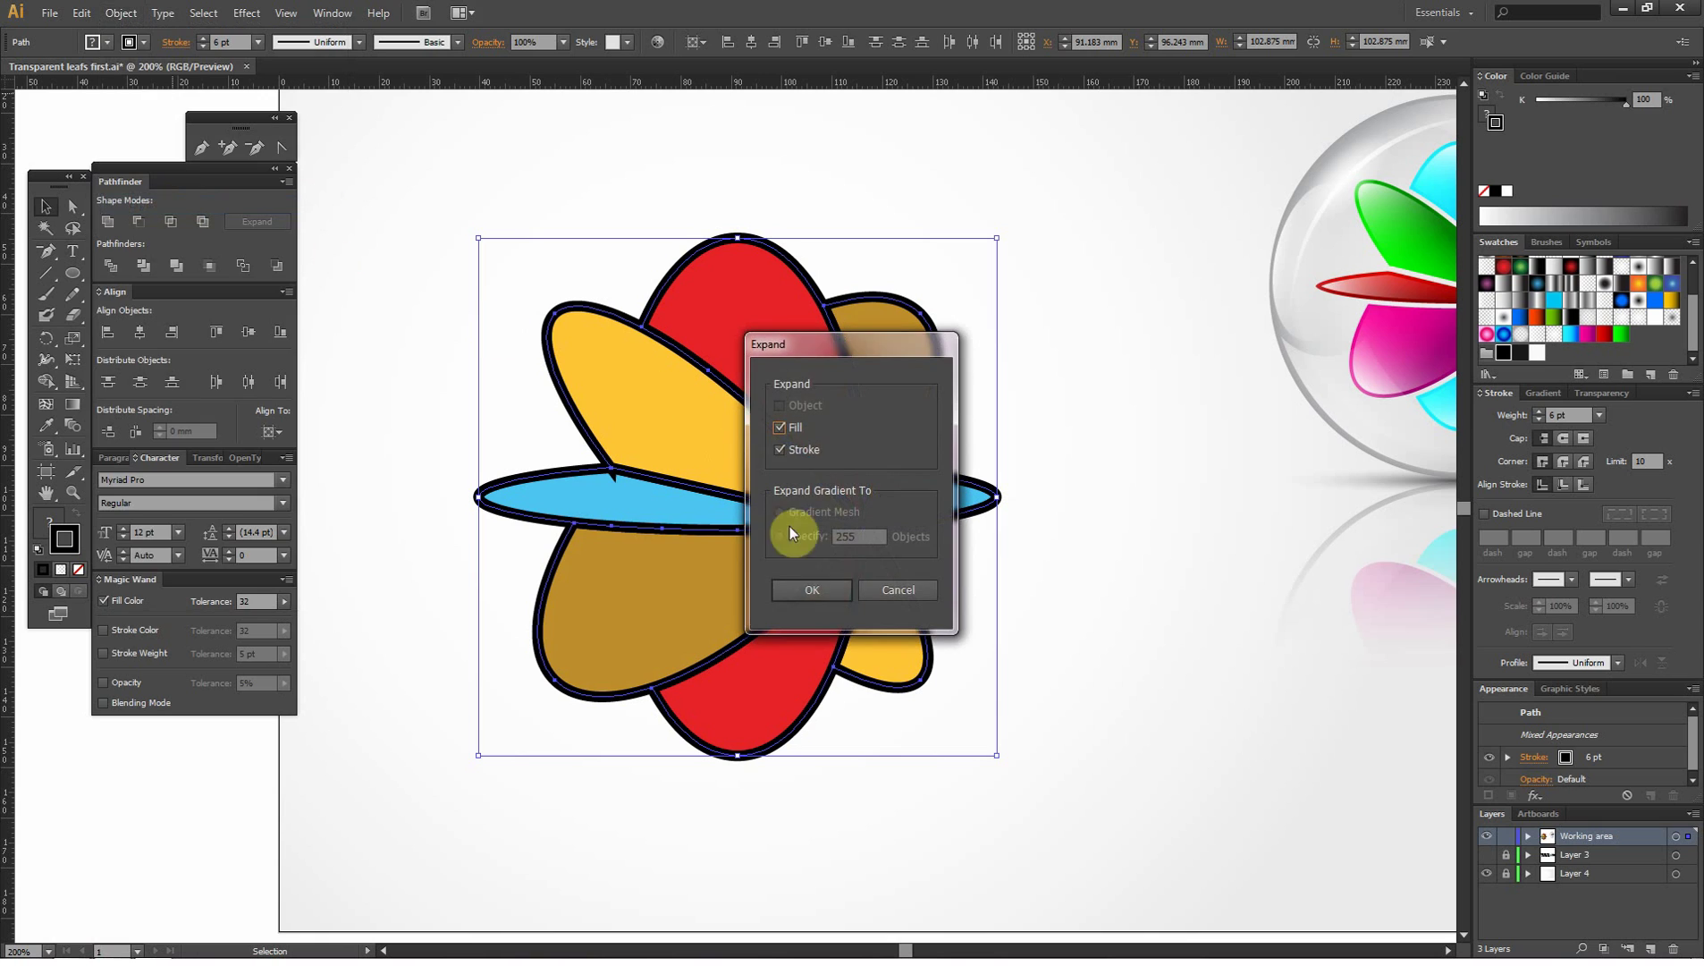
pyautogui.click(827, 593)
pyautogui.click(253, 146)
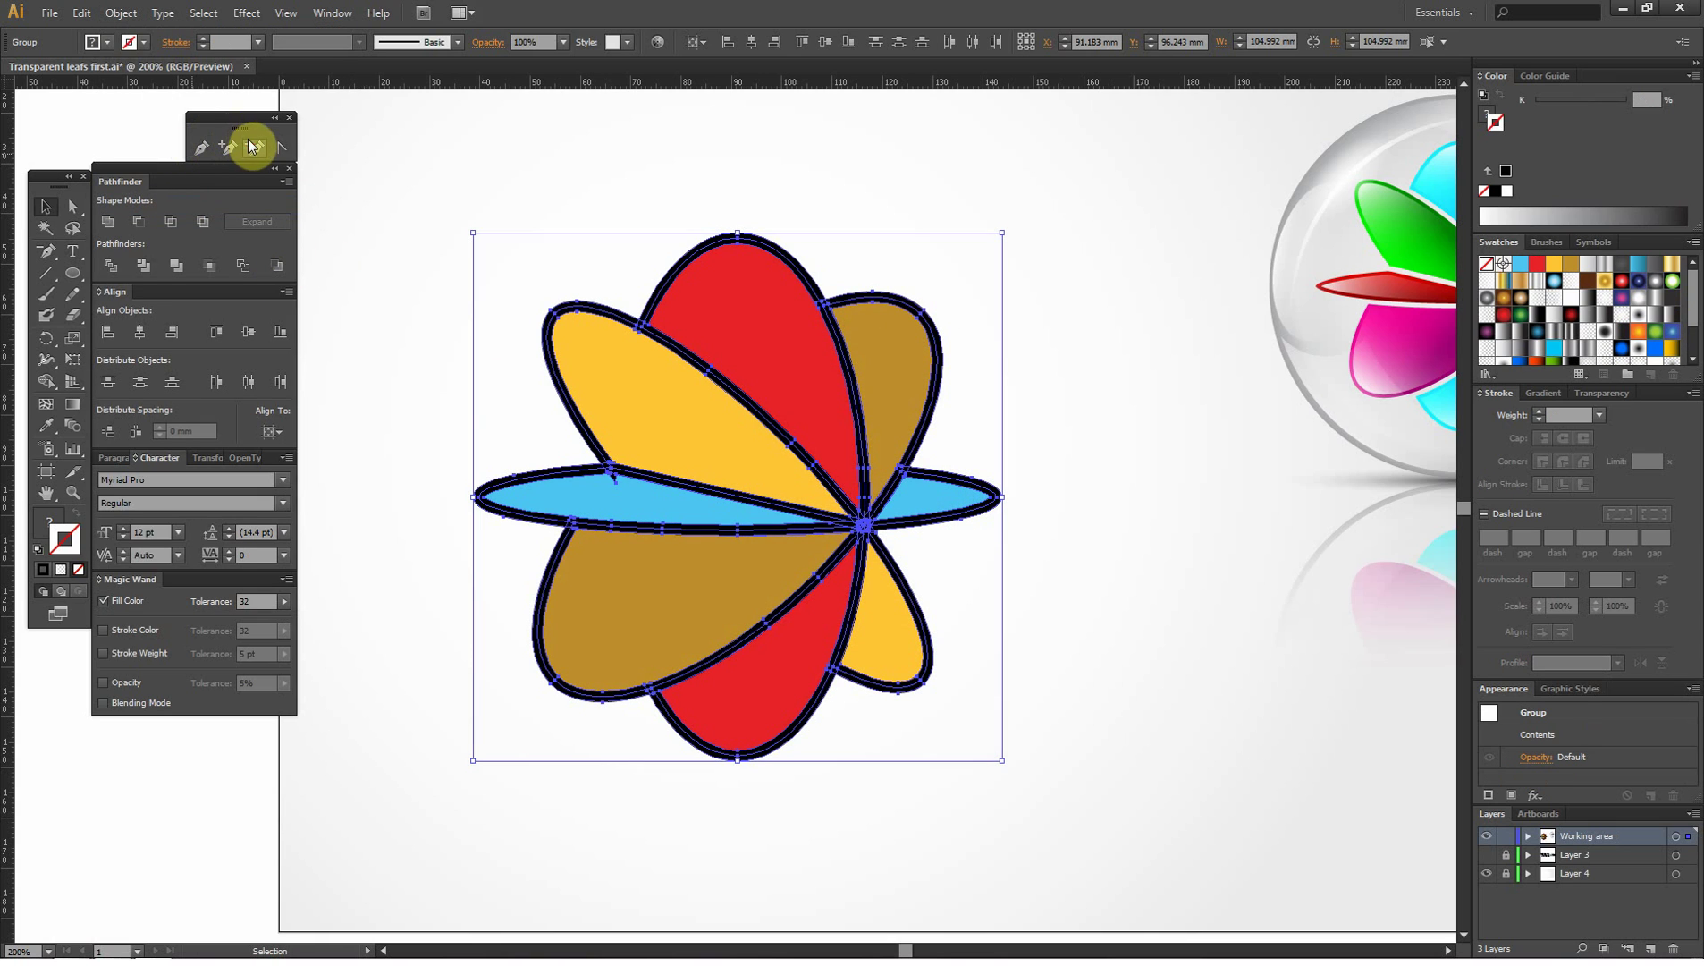
pyautogui.keyDown('ctrl'); pyautogui.click(636, 503); pyautogui.keyUp('ctrl')
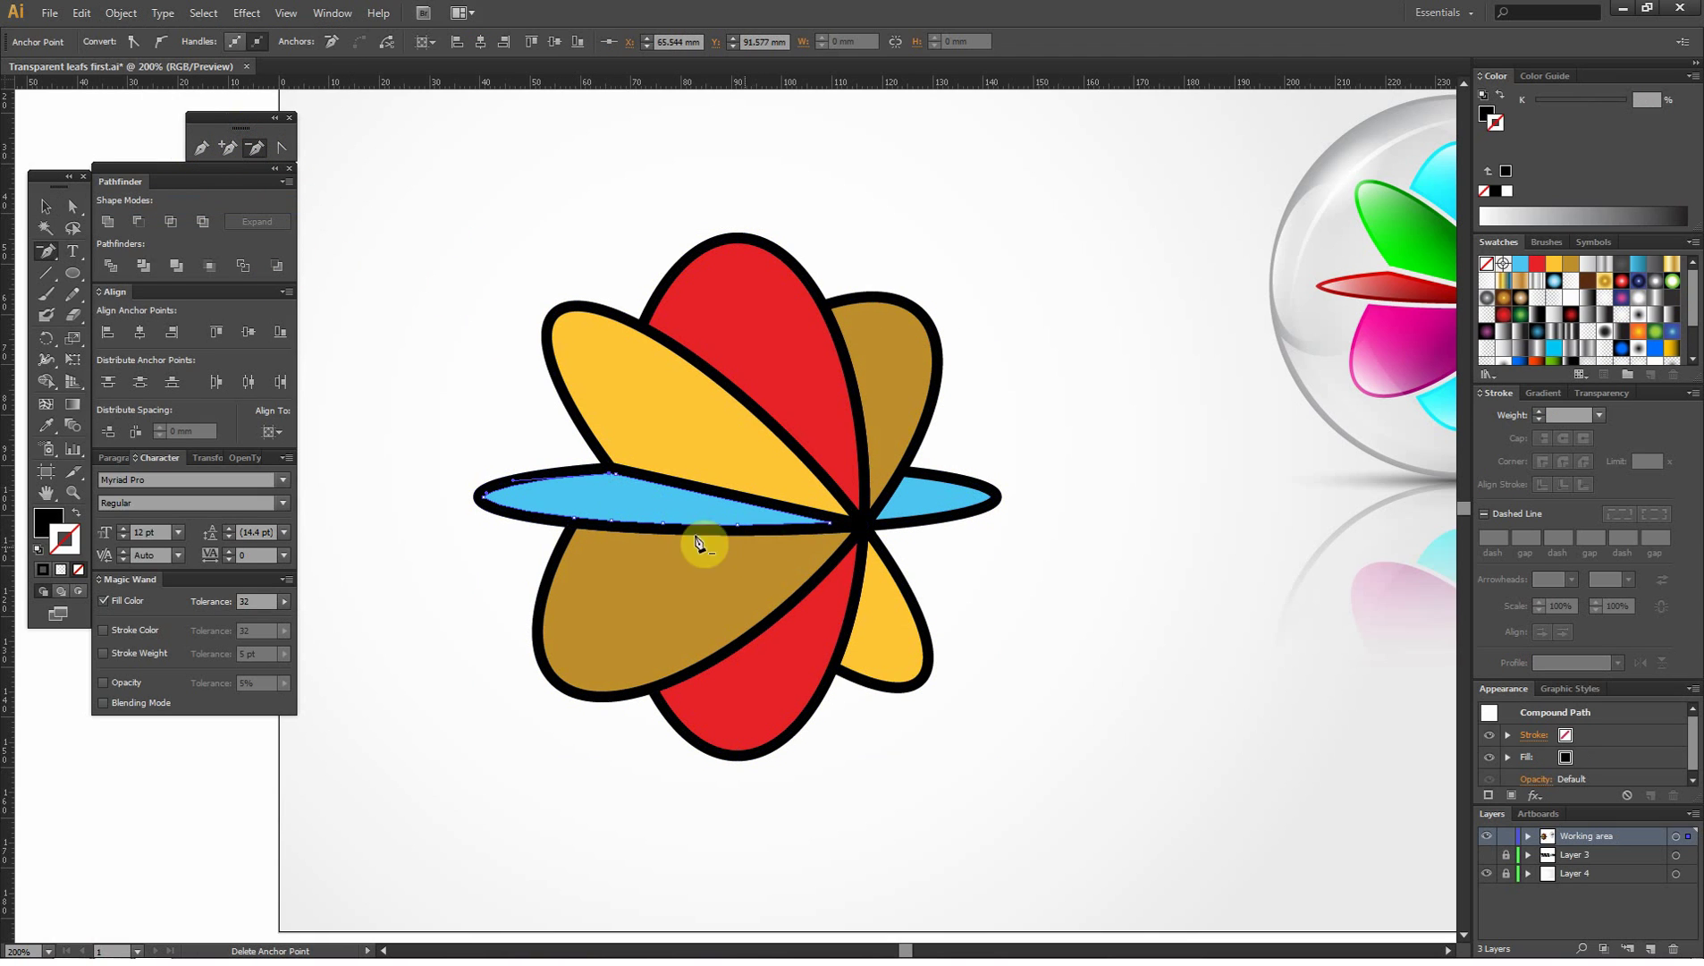
pyautogui.click(46, 206)
pyautogui.moveTo(415, 190)
pyautogui.mouseDown()
pyautogui.moveTo(998, 776)
pyautogui.moveTo(1019, 778)
pyautogui.mouseUp()
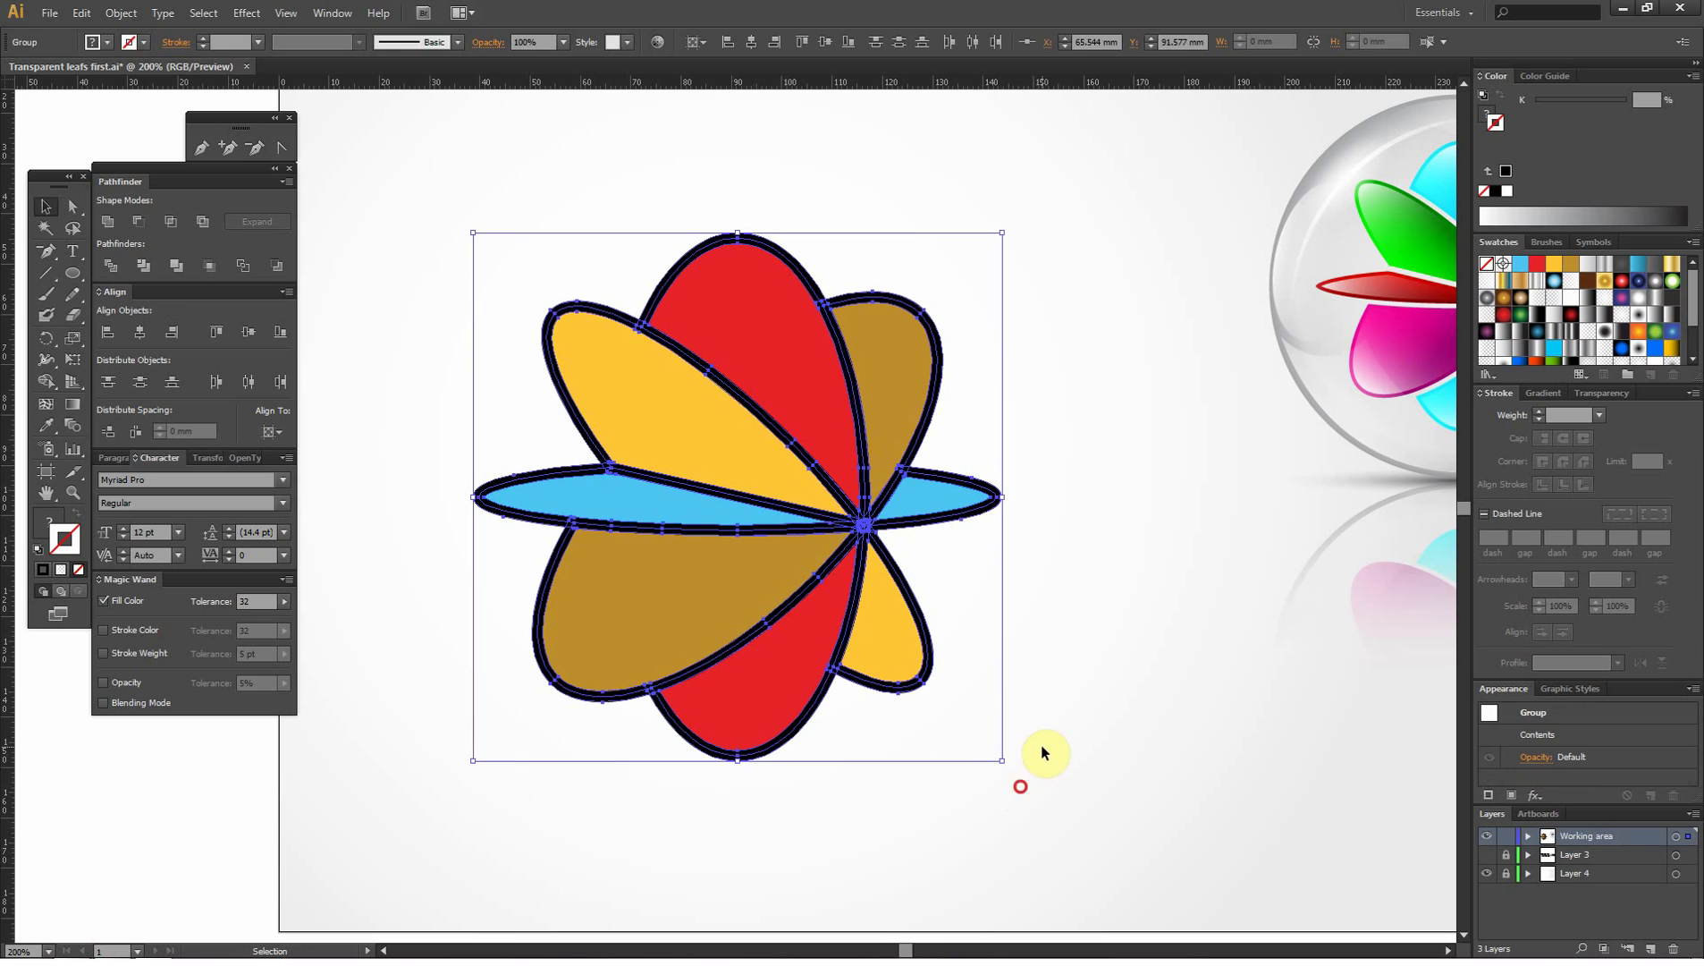
pyautogui.click(150, 264)
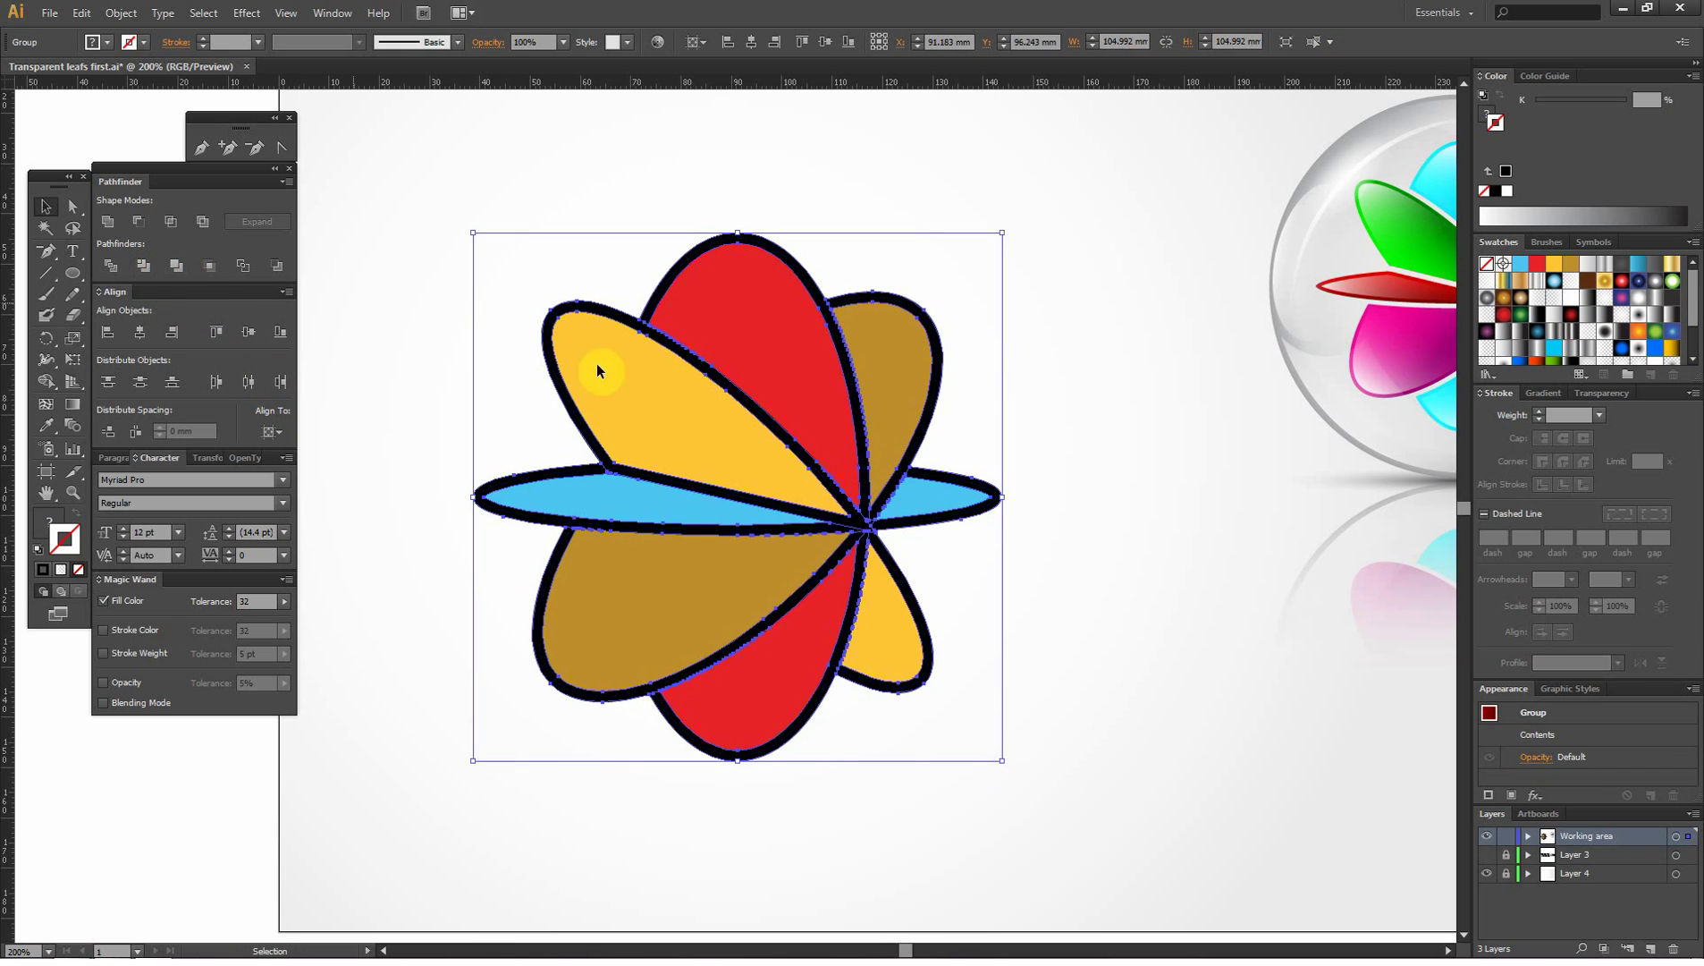
pyautogui.rightClick(722, 394)
pyautogui.click(787, 498)
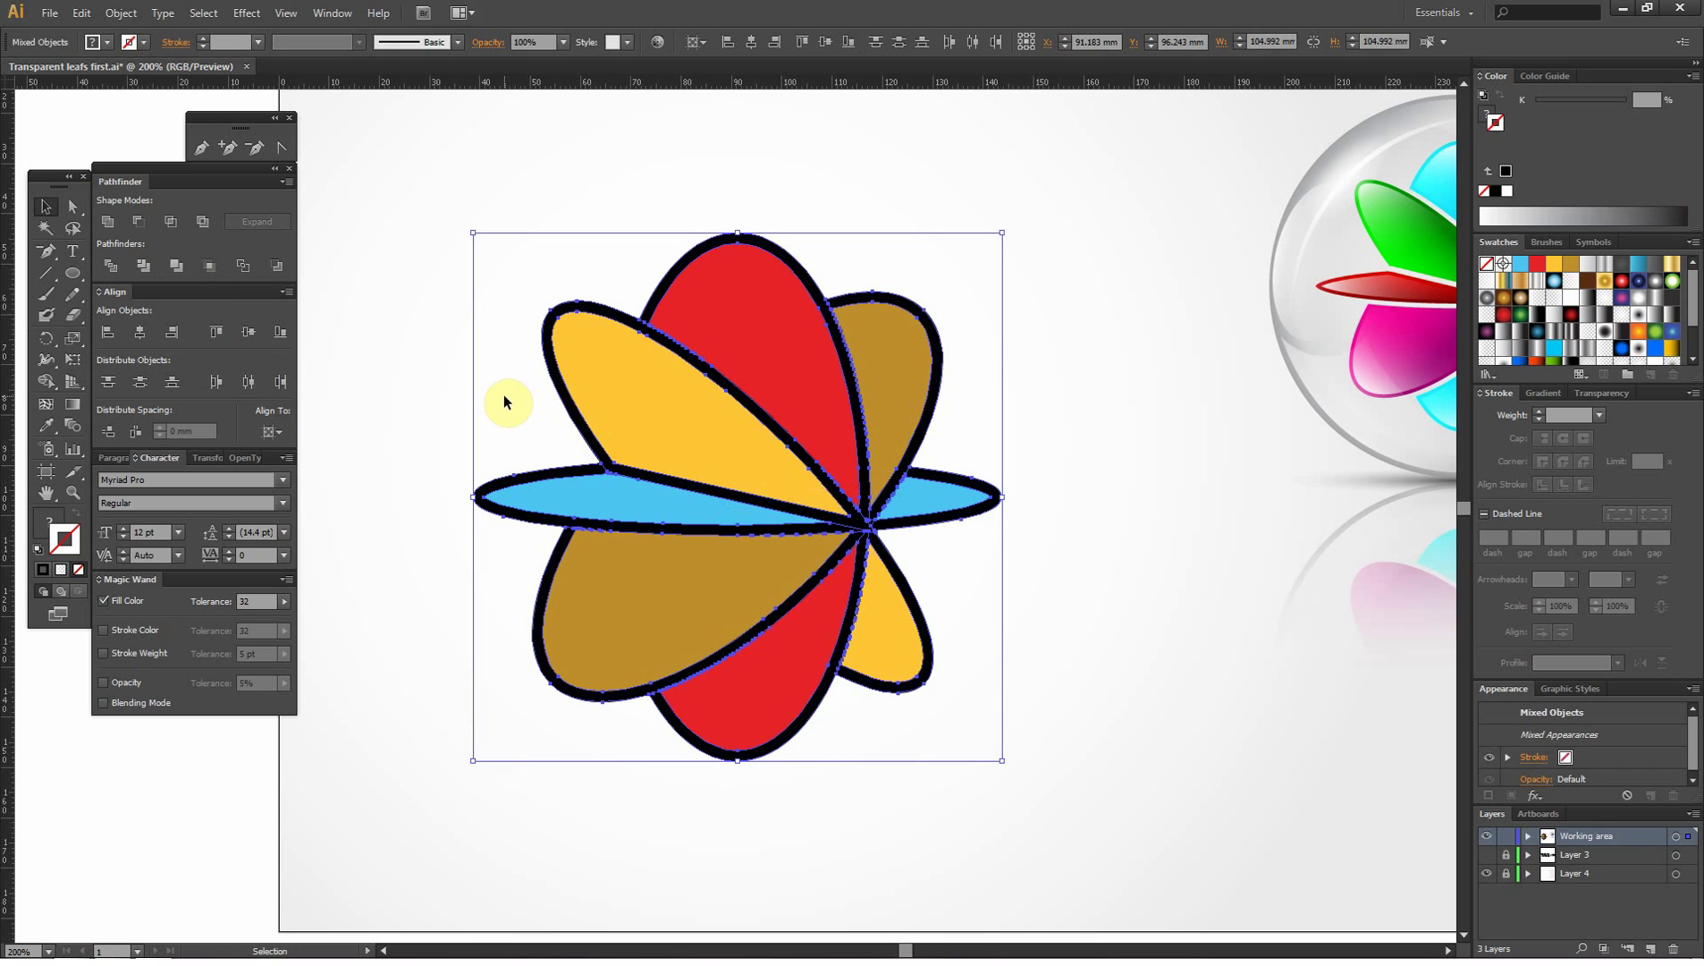
# - Select the yellow, red, brown and blue leaves, then every flower piece
pyautogui.click(634, 404)
pyautogui.keyDown('shift'); pyautogui.click(747, 334); pyautogui.keyUp('shift')
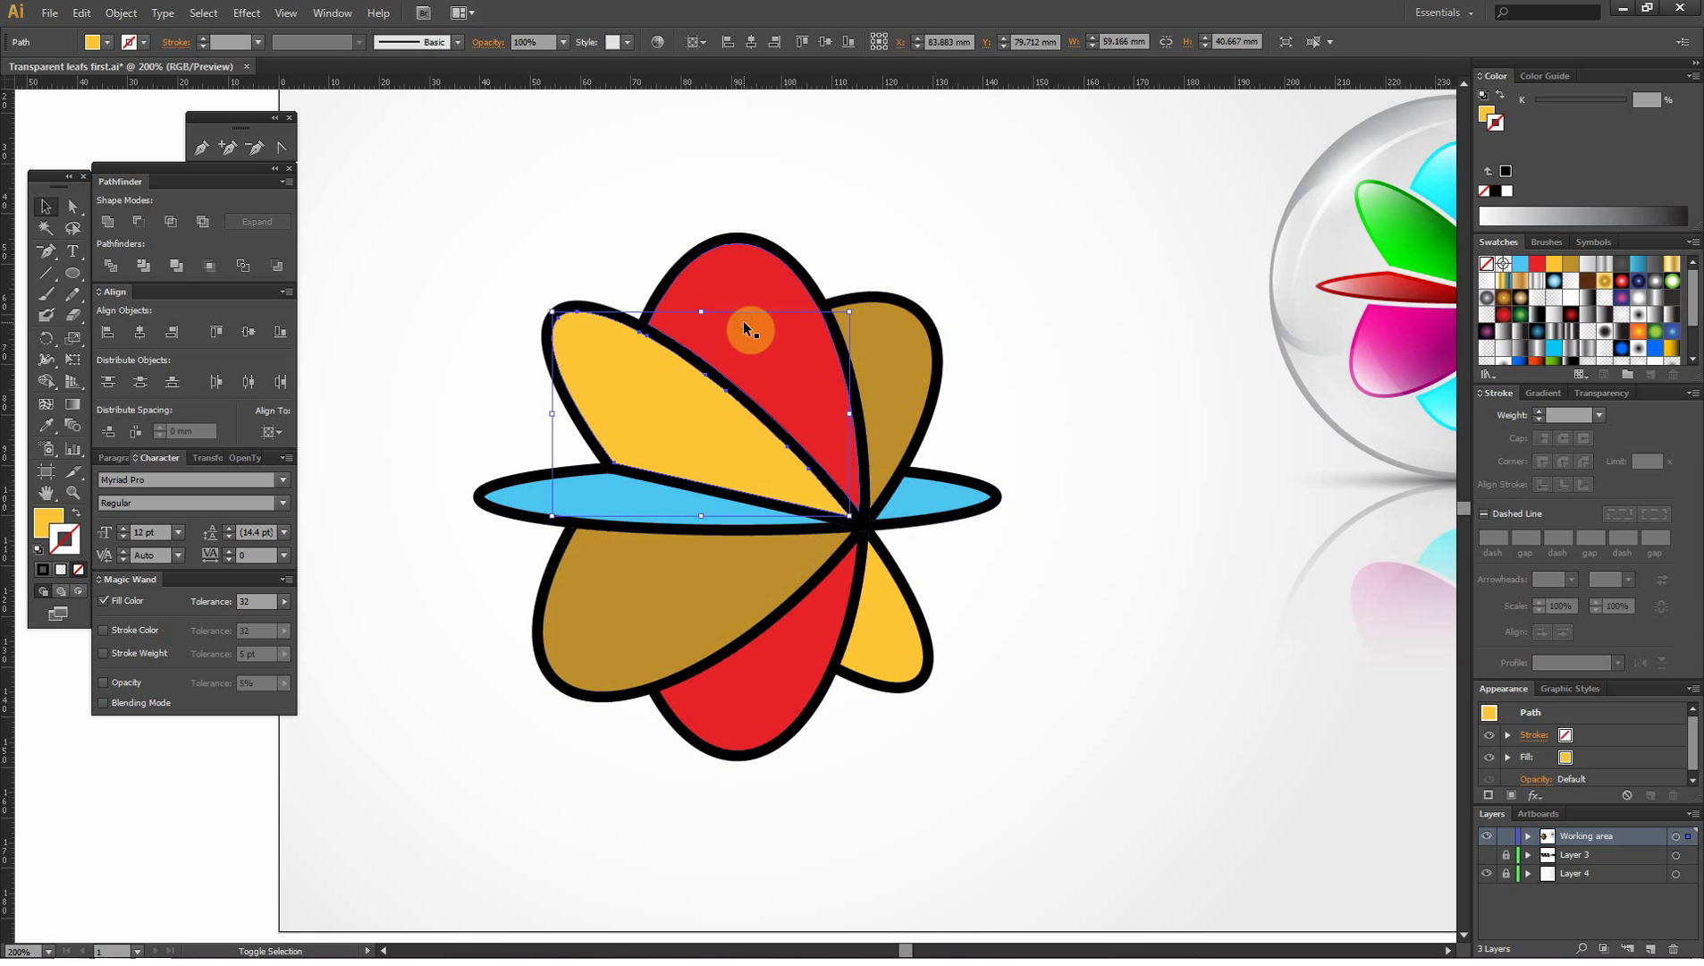
pyautogui.keyDown('shift'); pyautogui.click(901, 331); pyautogui.keyUp('shift')
pyautogui.keyDown('shift'); pyautogui.click(914, 496); pyautogui.keyUp('shift')
pyautogui.keyDown('shift'); pyautogui.click(894, 612); pyautogui.keyUp('shift')
pyautogui.keyDown('shift'); pyautogui.click(791, 654); pyautogui.keyUp('shift')
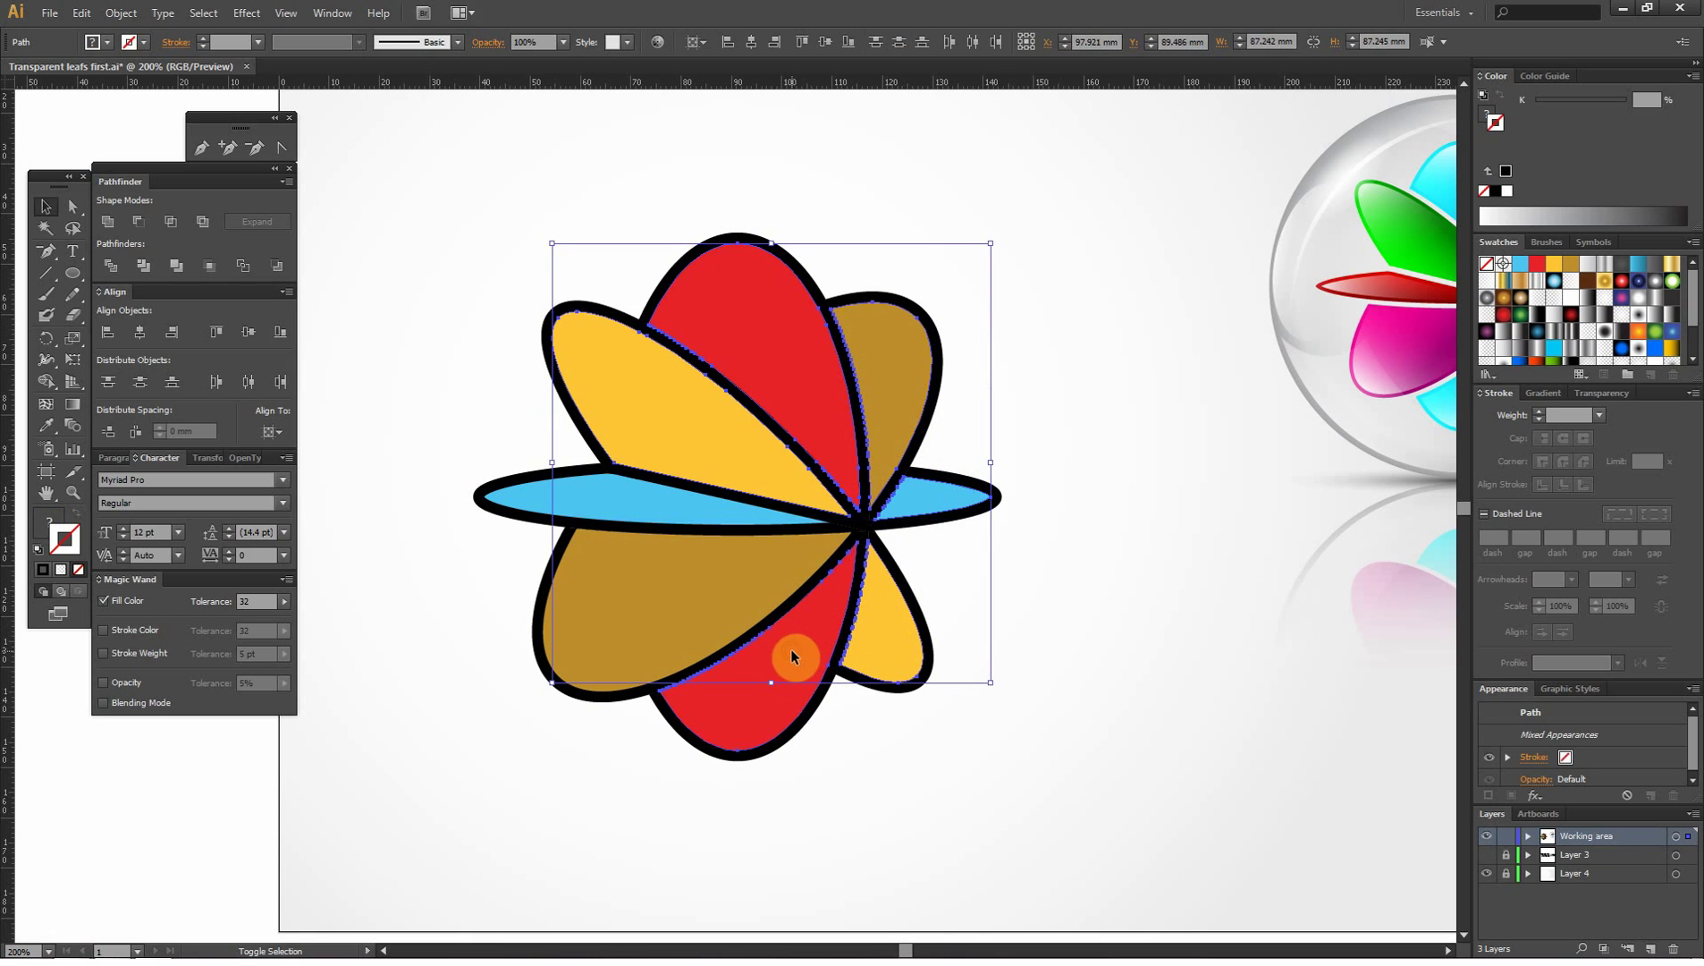
pyautogui.keyDown('shift'); pyautogui.click(695, 598); pyautogui.keyUp('shift')
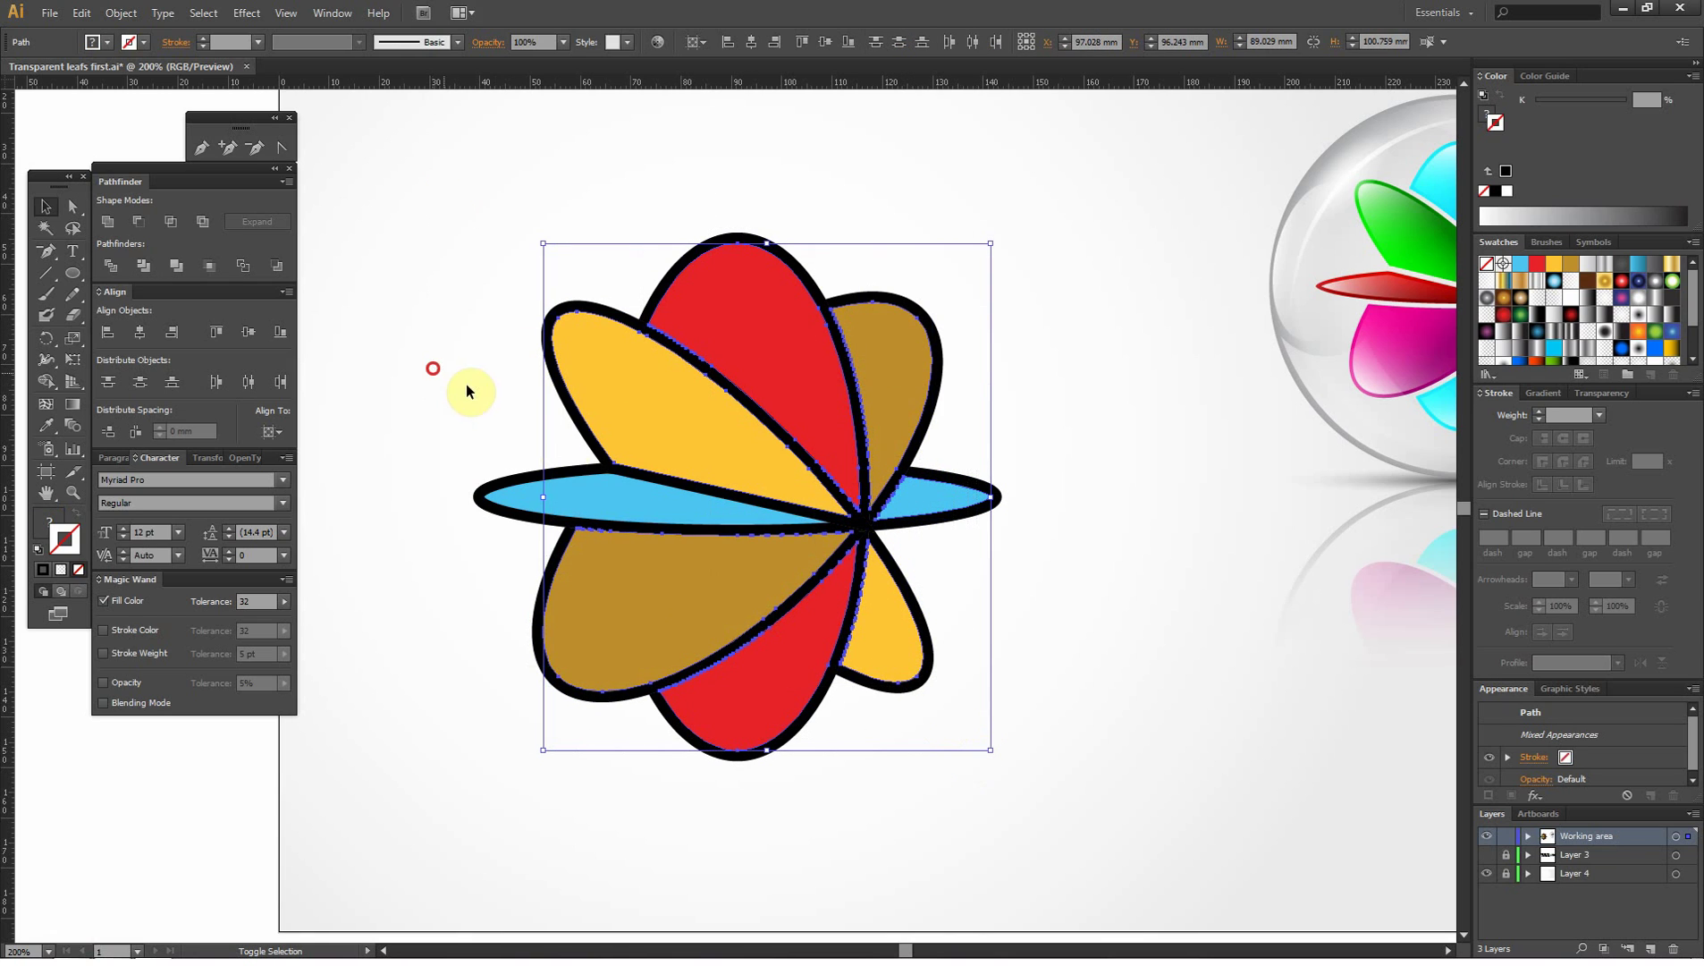
pyautogui.keyDown('shift'); pyautogui.click(582, 494); pyautogui.keyUp('shift')
pyautogui.moveTo(445, 189); pyautogui.dragTo(1069, 778)
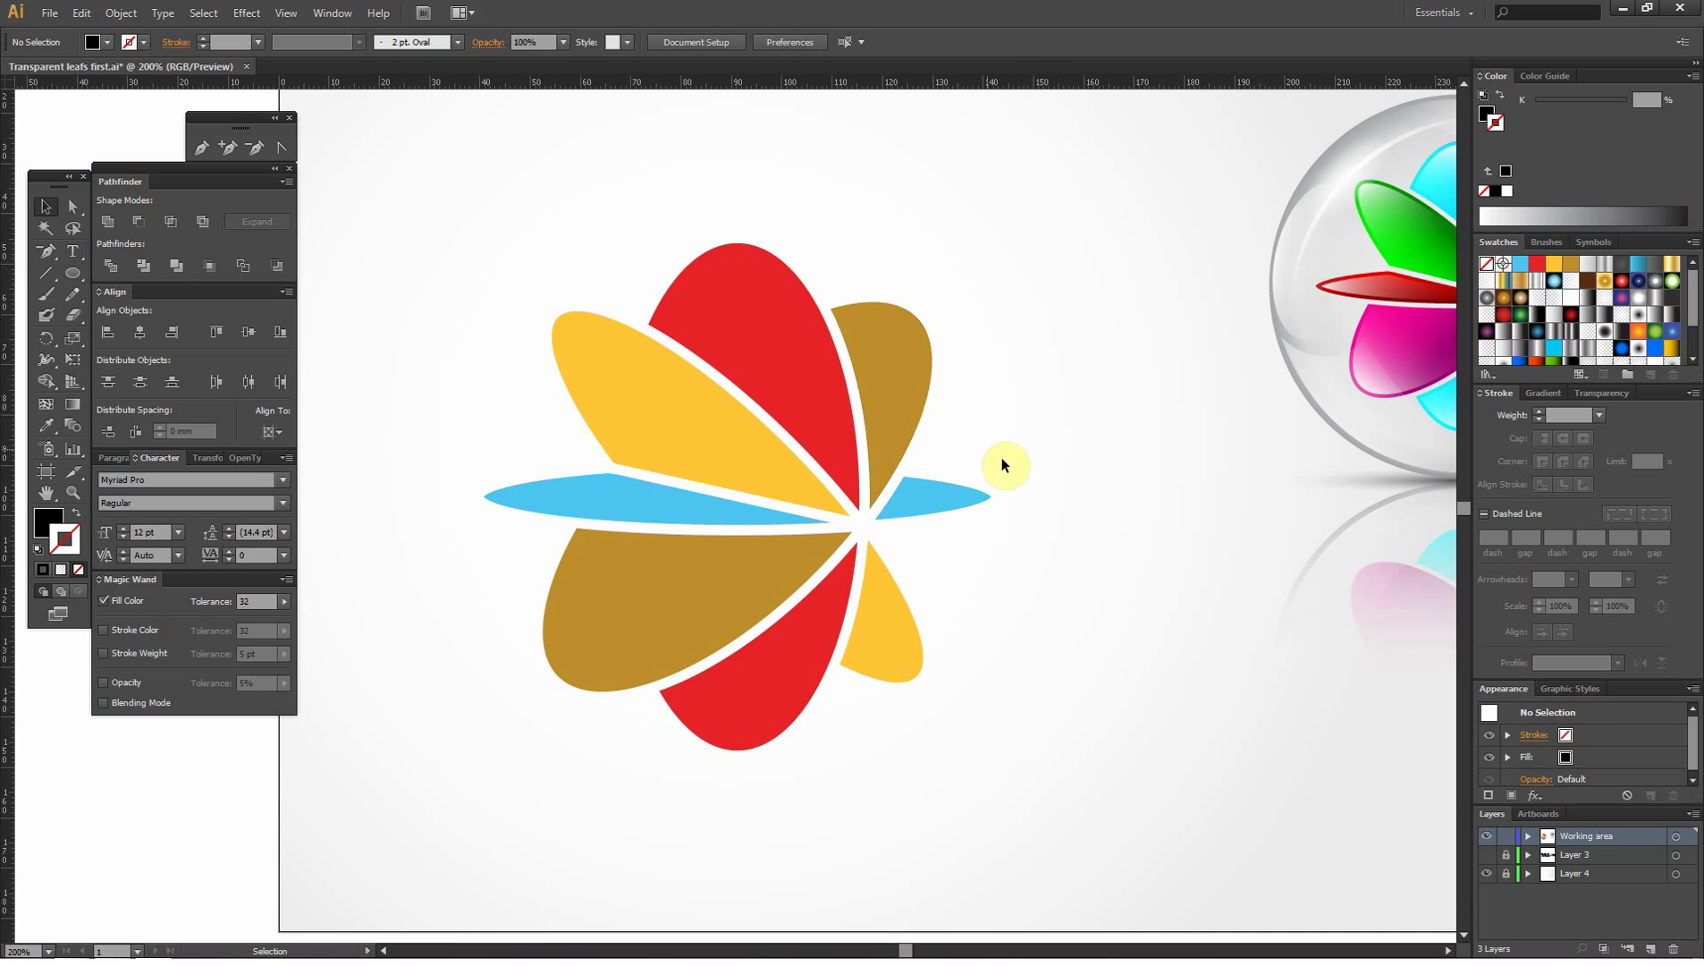
# - Duplicate the flower to the left and reselect all of the copy's leaves
pyautogui.moveTo(967, 224)
pyautogui.mouseDown()
pyautogui.moveTo(483, 778)
pyautogui.moveTo(737, 735)
pyautogui.mouseUp()
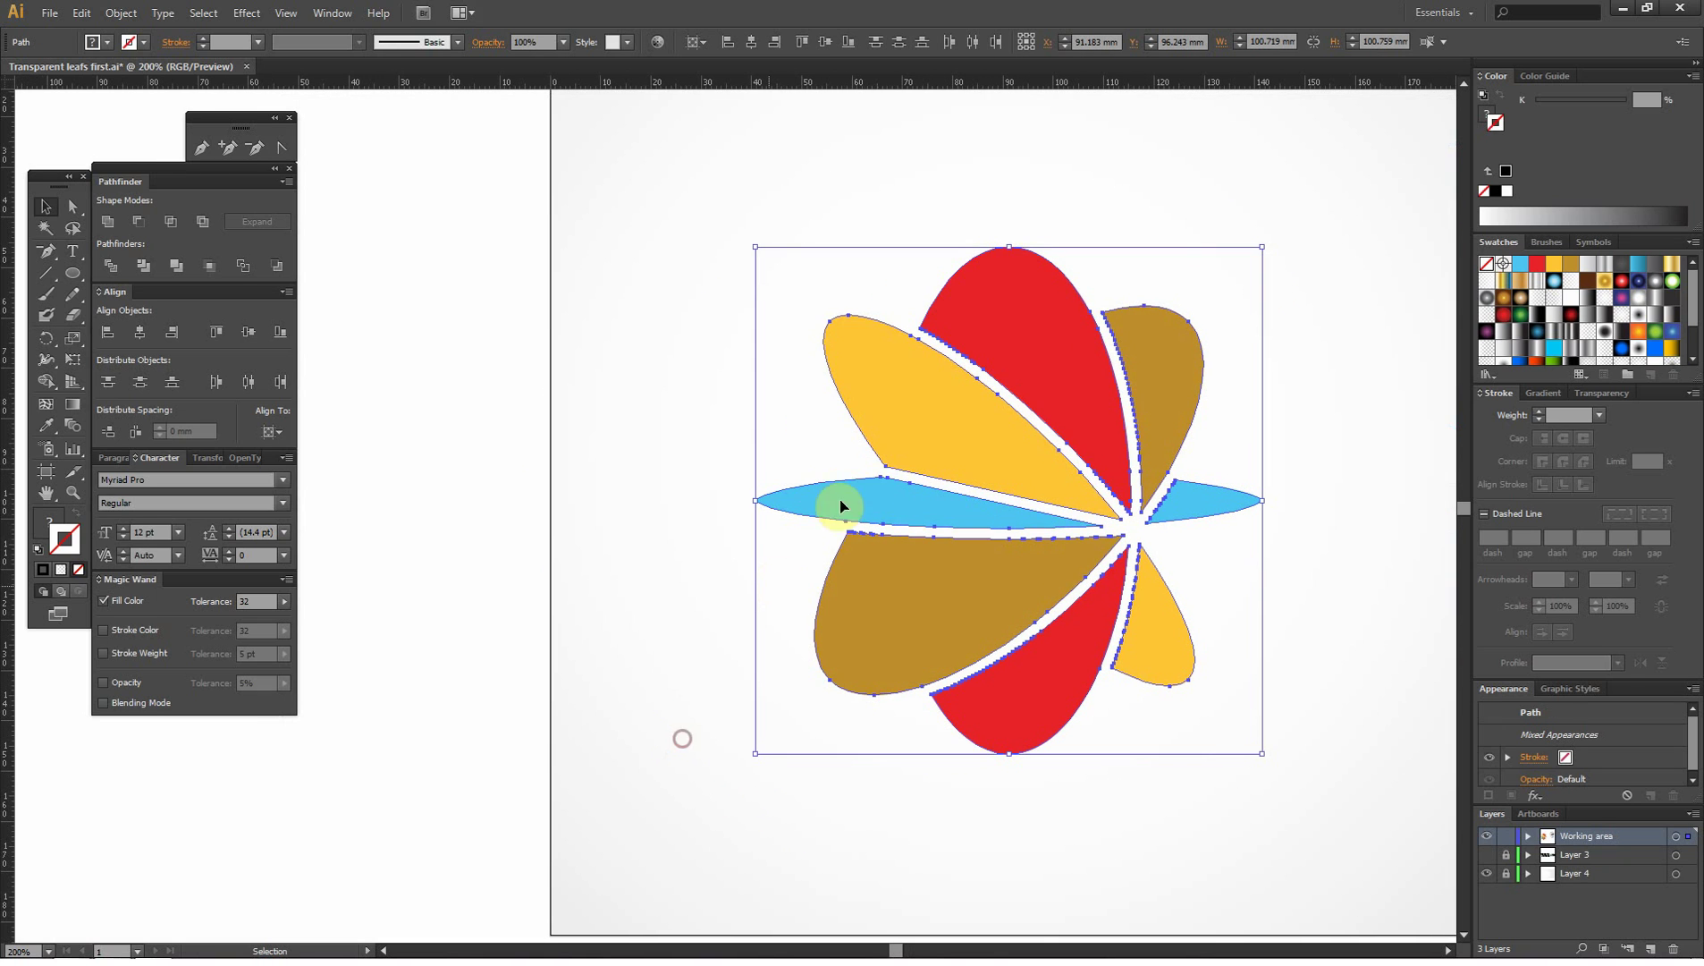
pyautogui.moveTo(934, 434); pyautogui.dragTo(432, 422)
pyautogui.press('space')
pyautogui.moveTo(843, 441); pyautogui.dragTo(1066, 441)
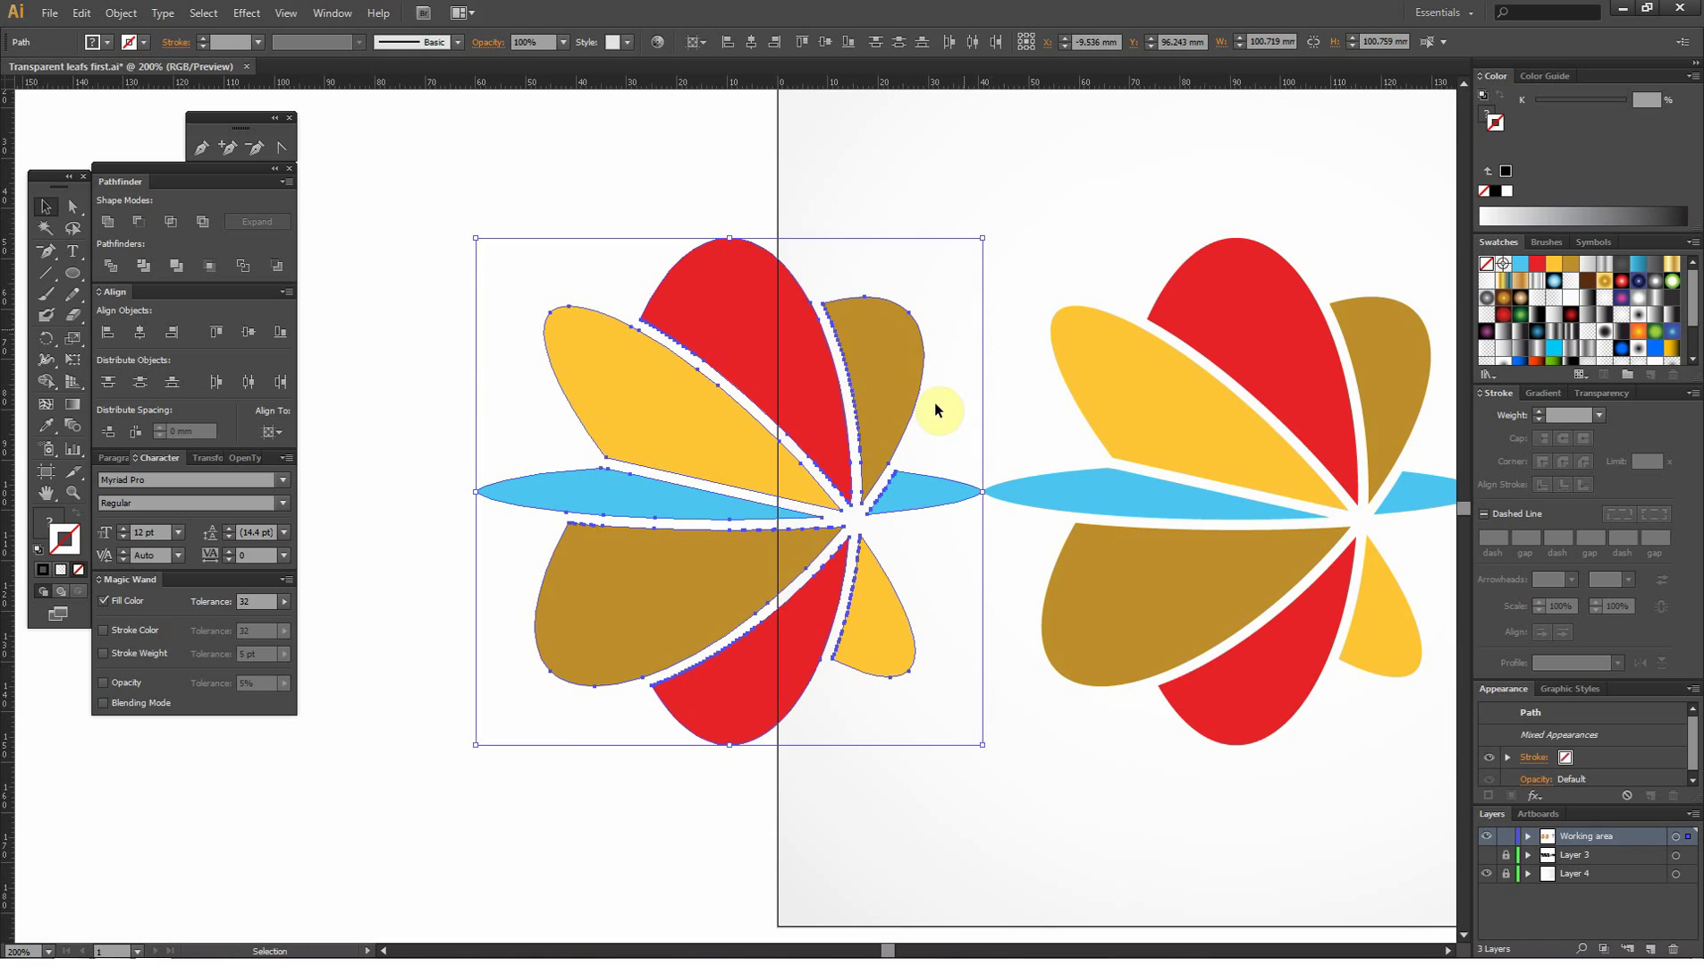
pyautogui.moveTo(886, 405); pyautogui.dragTo(863, 405)
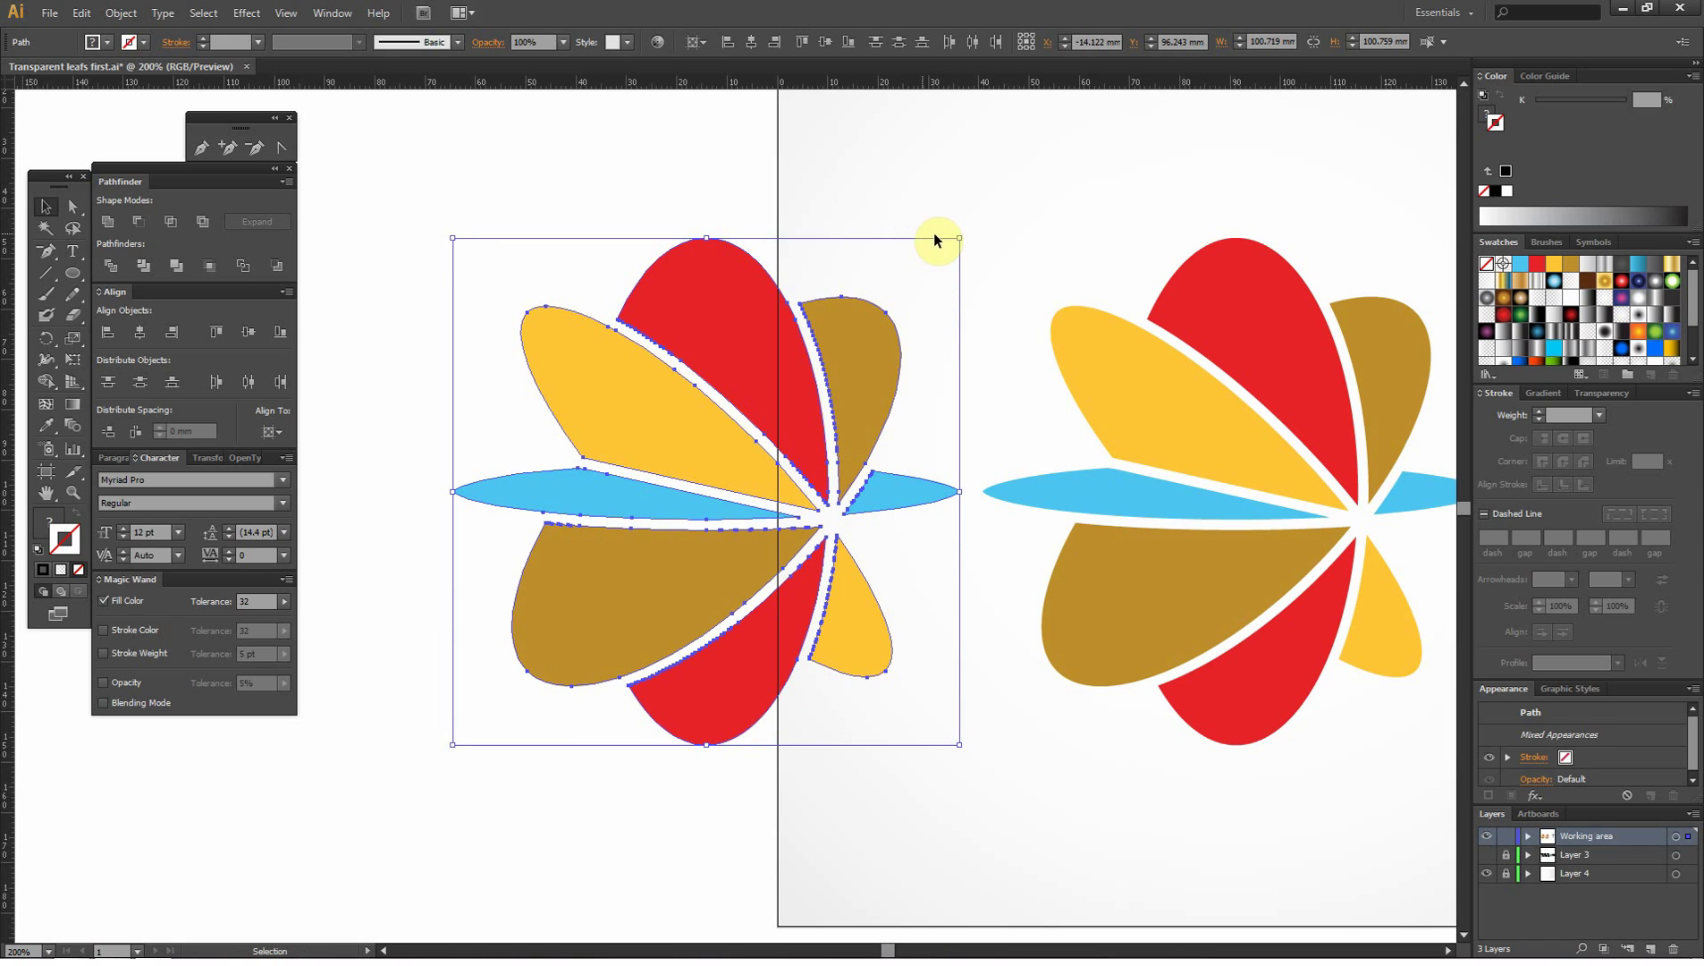
pyautogui.click(1053, 176)
pyautogui.moveTo(901, 171); pyautogui.dragTo(502, 751)
# - Give the copy a 6 pt stroke, expand it, Pathfinder-trim, and ungroup
pyautogui.click(1598, 415)
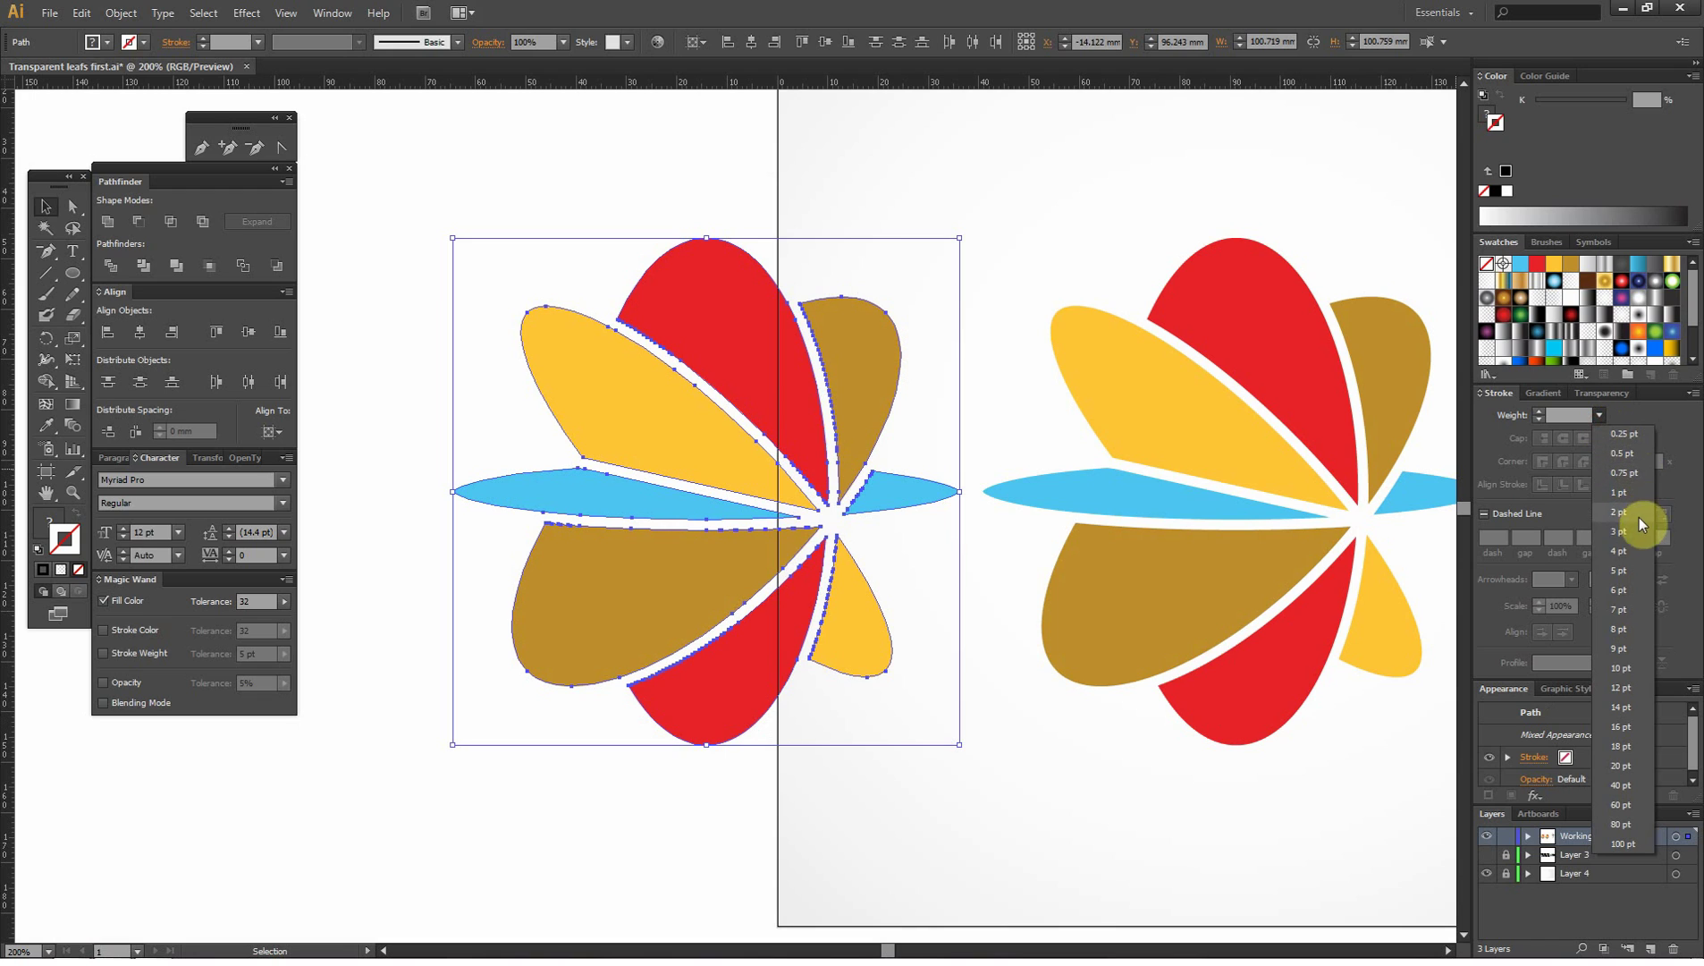
pyautogui.click(1633, 591)
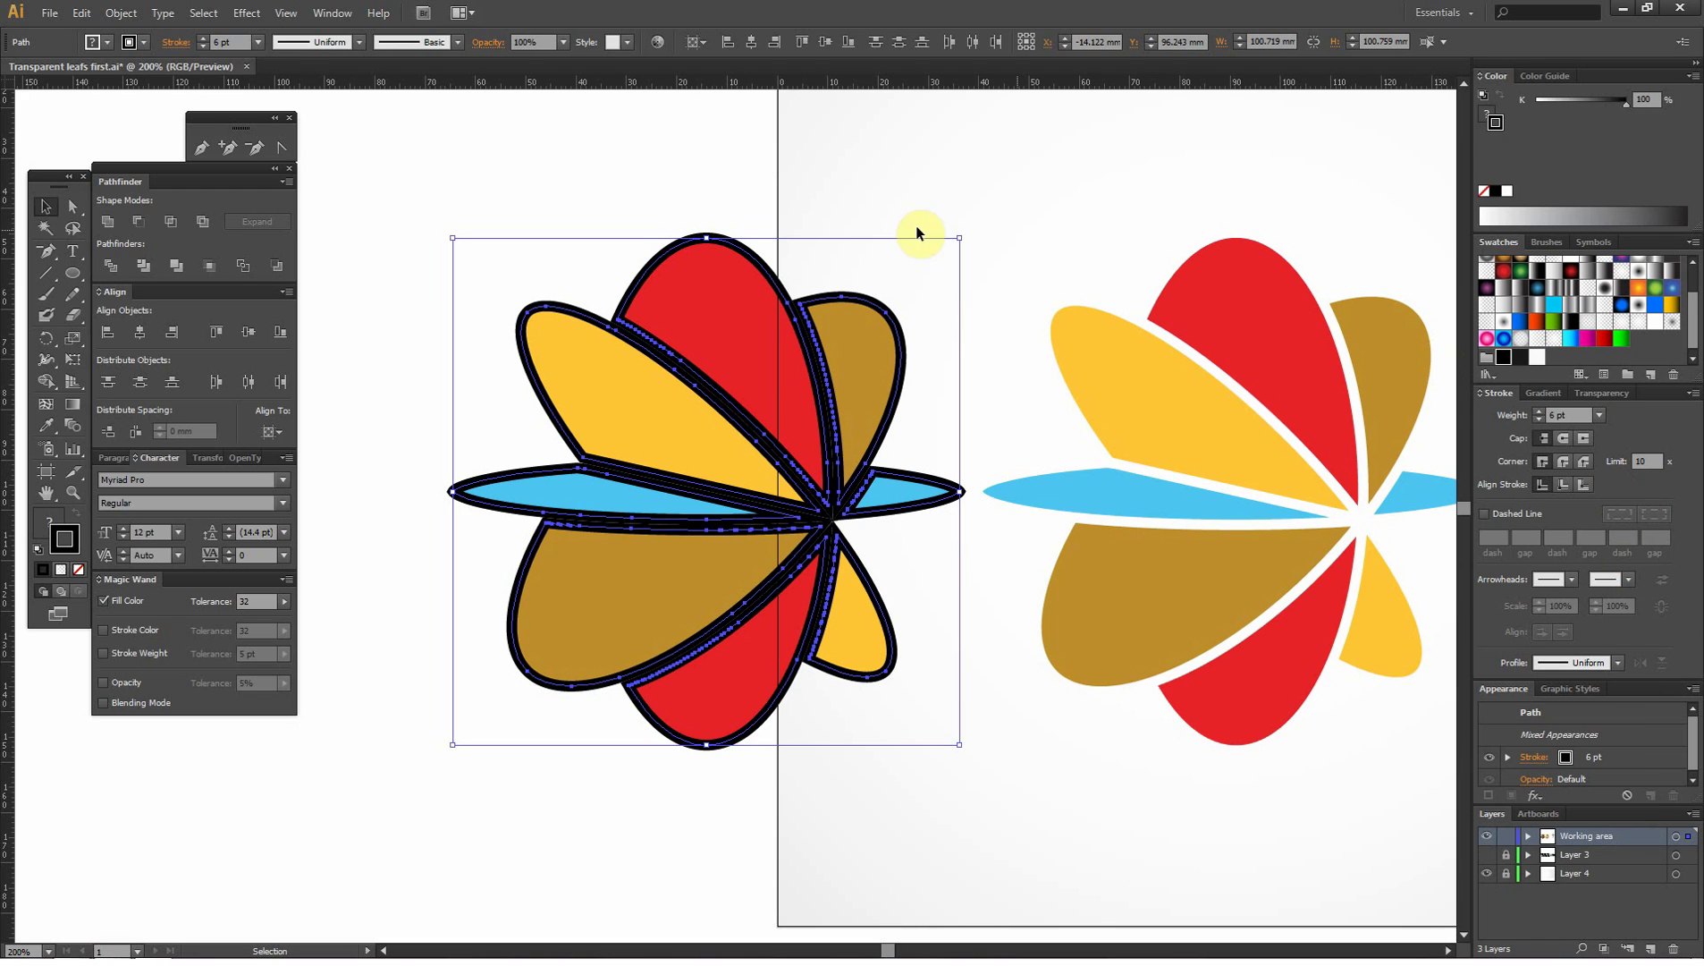
pyautogui.click(120, 13)
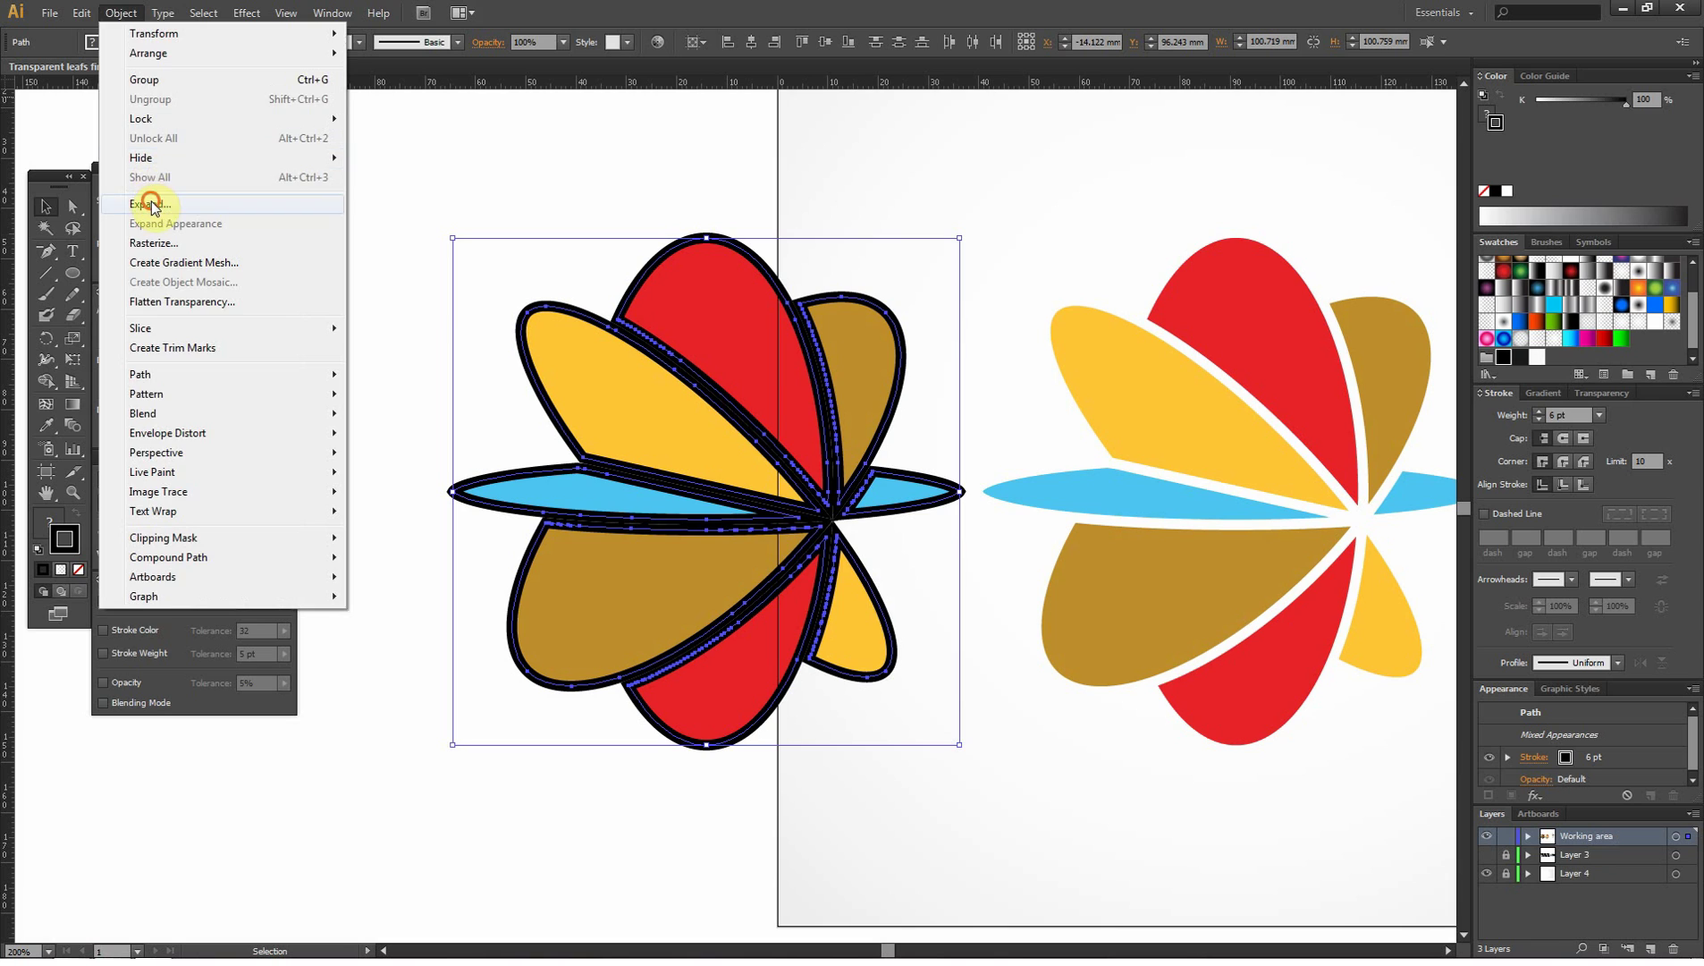
pyautogui.click(151, 203)
pyautogui.click(825, 584)
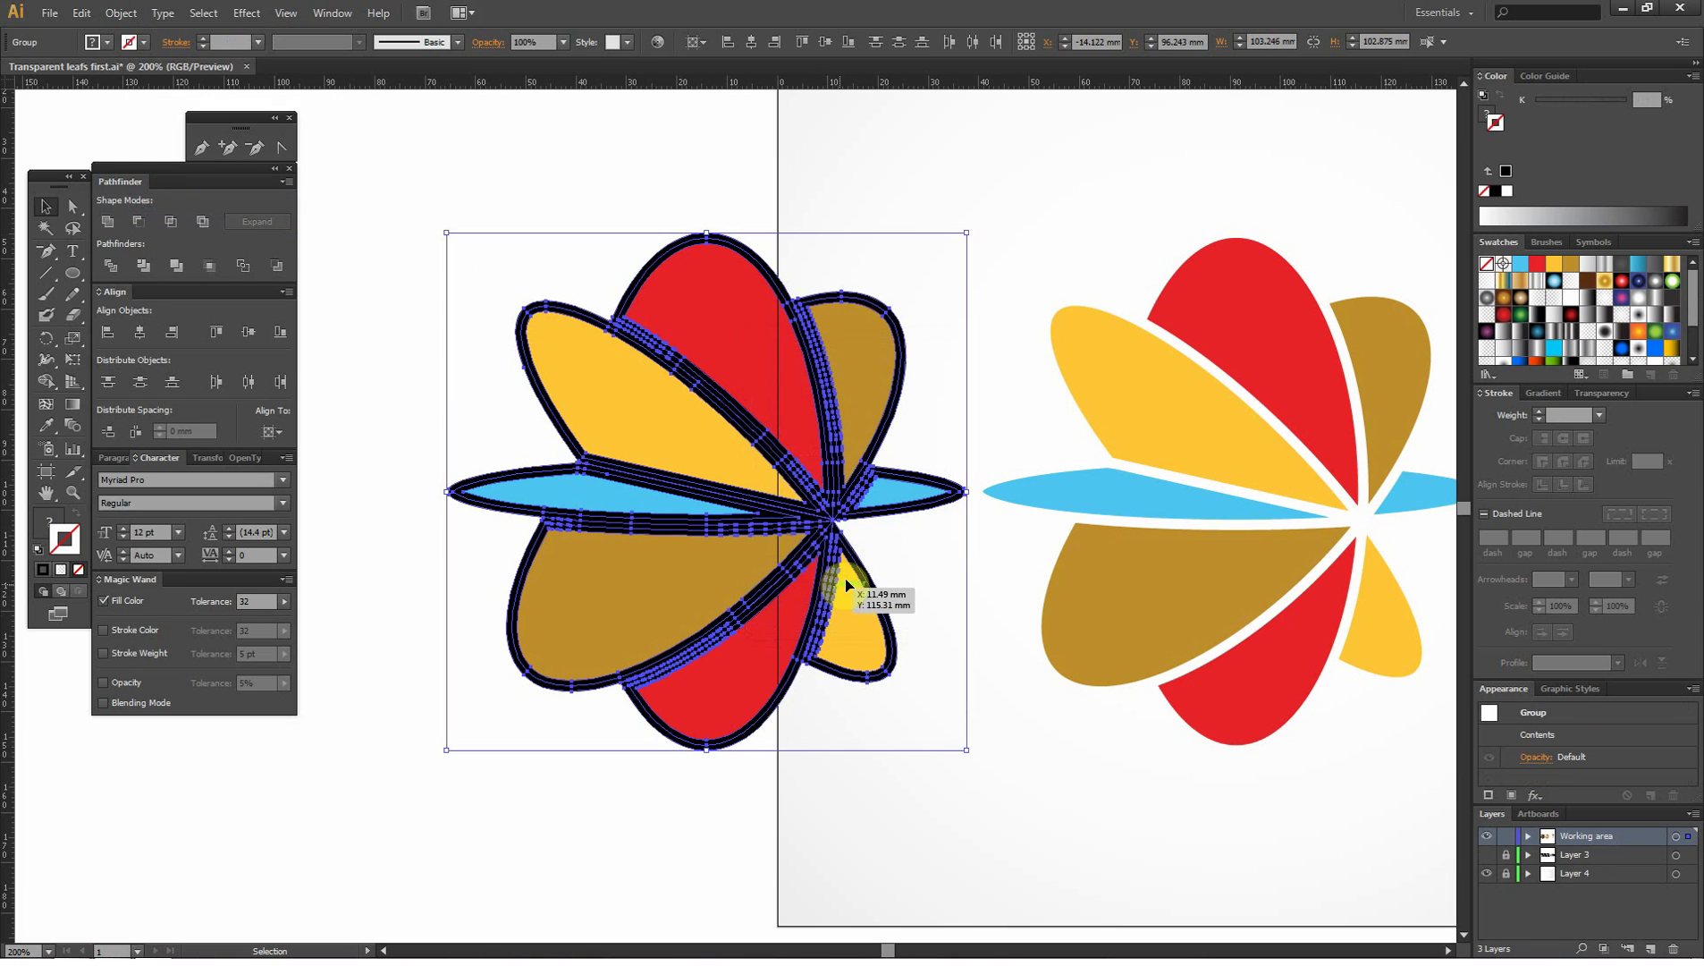
pyautogui.click(143, 265)
pyautogui.rightClick(714, 457)
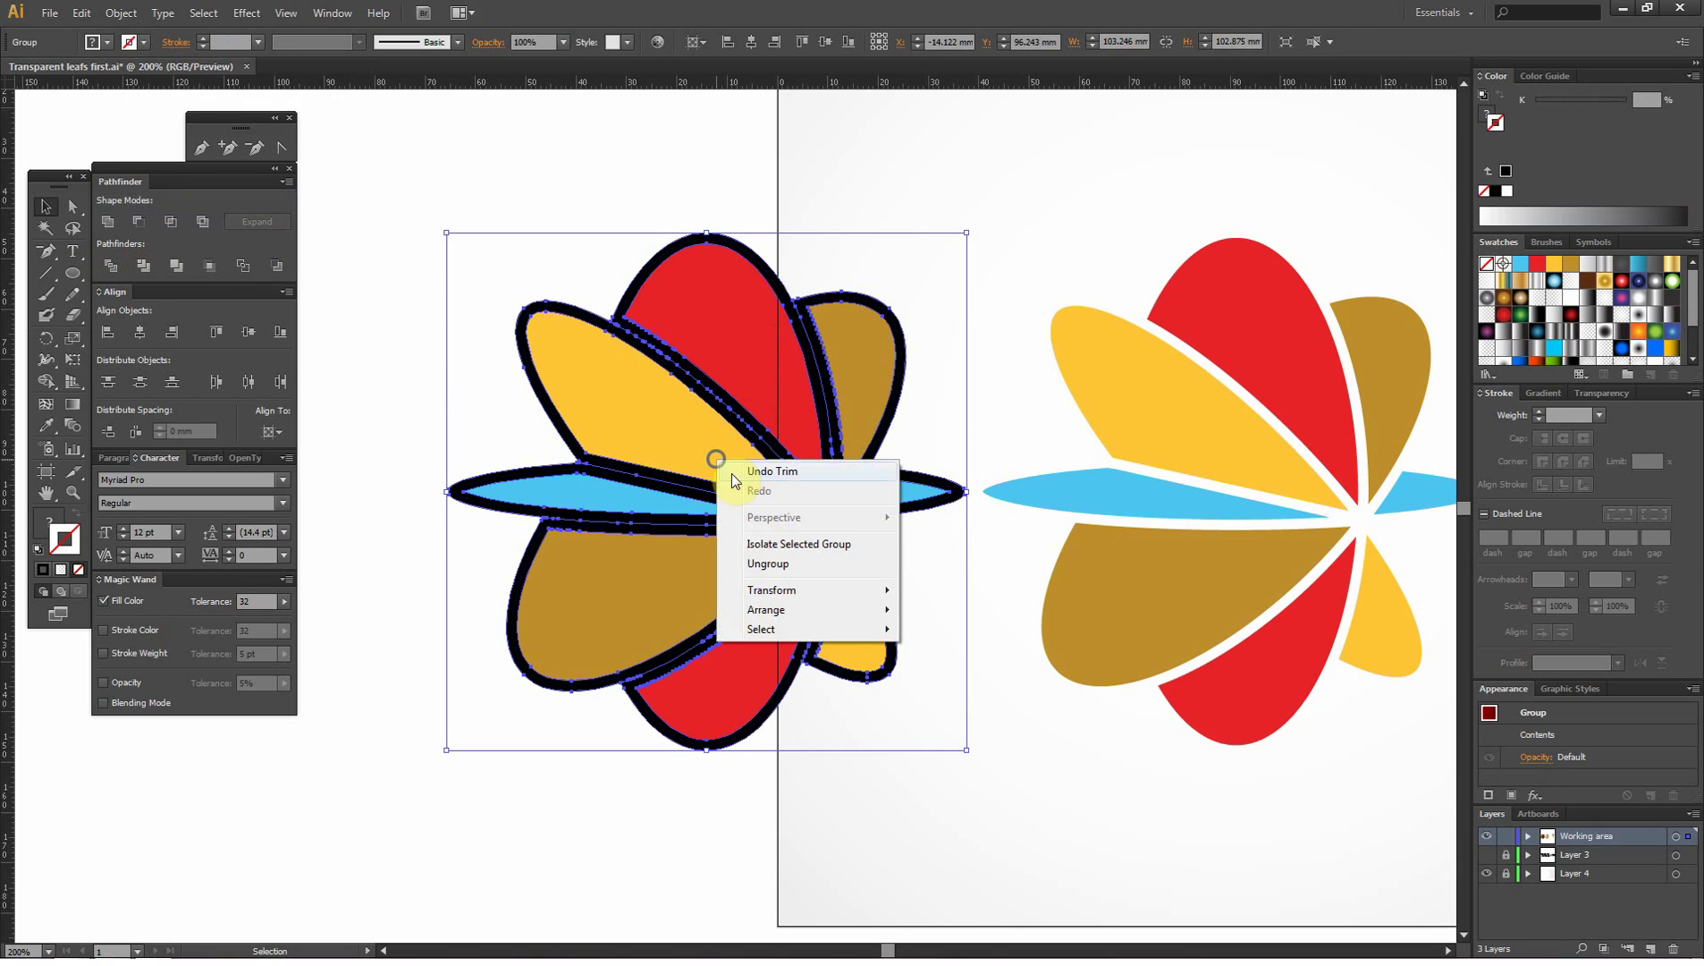
pyautogui.click(762, 570)
# - Remove the black outline pieces between the copy's leaves, leaving gaps
pyautogui.click(484, 229)
pyautogui.click(617, 405)
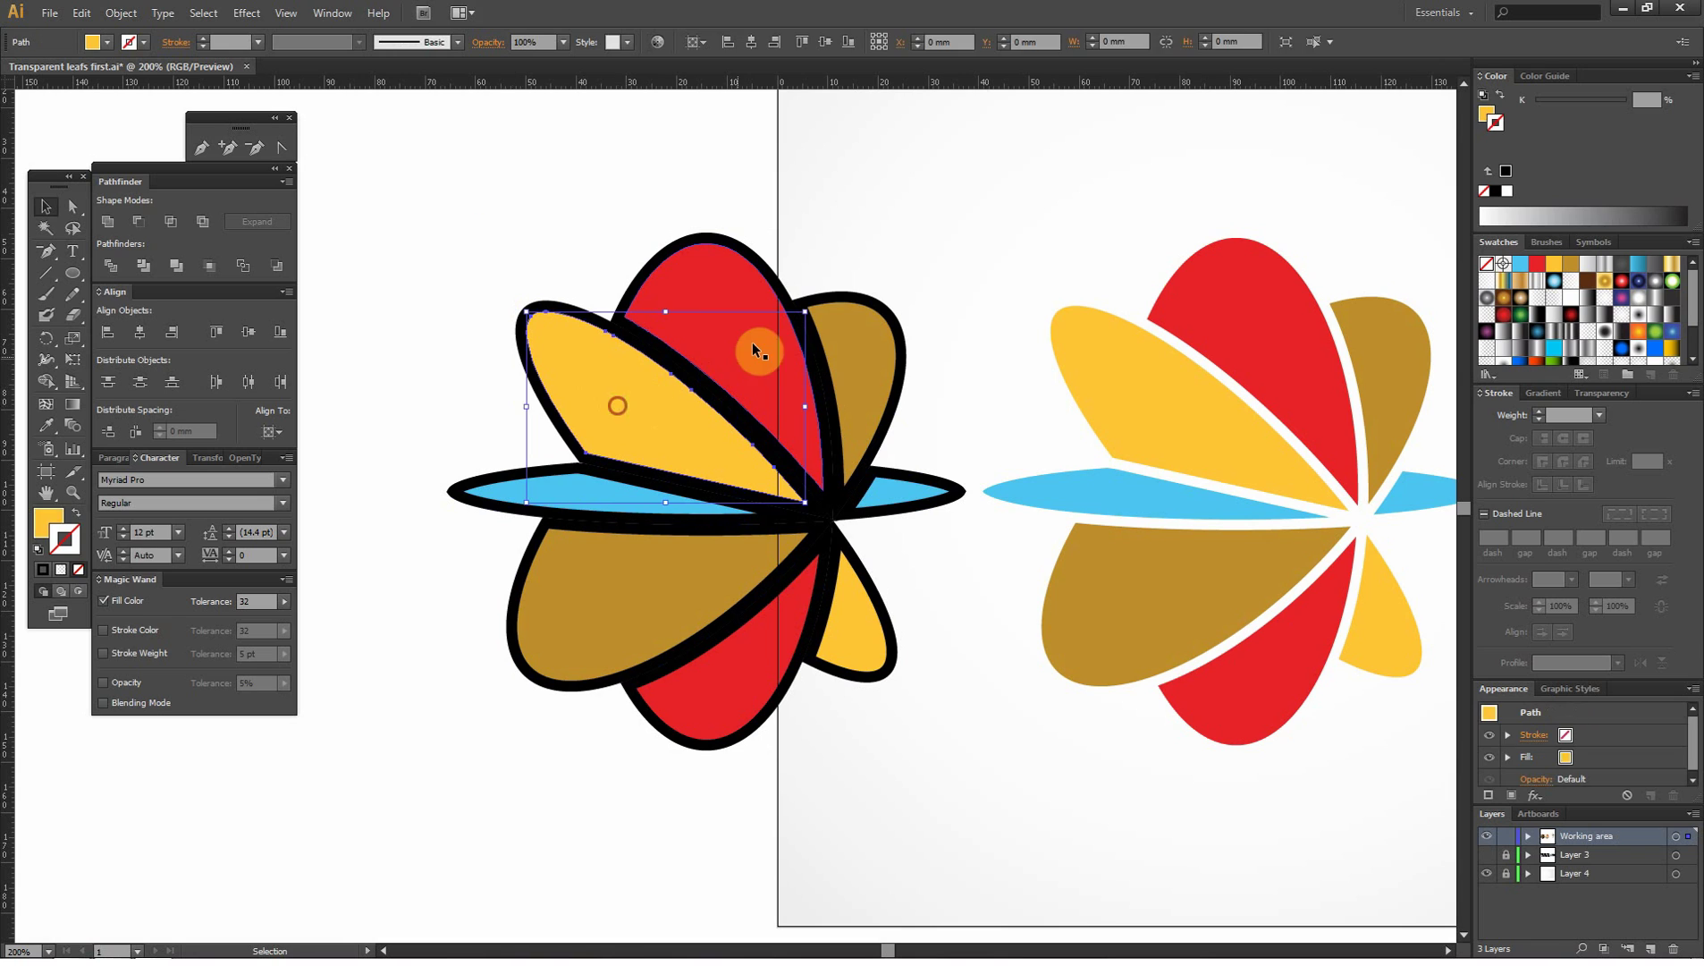
pyautogui.keyDown('shift'); pyautogui.click(753, 350); pyautogui.keyUp('shift')
pyautogui.keyDown('shift'); pyautogui.click(827, 368); pyautogui.keyUp('shift')
pyautogui.keyDown('shift'); pyautogui.click(890, 491); pyautogui.keyUp('shift')
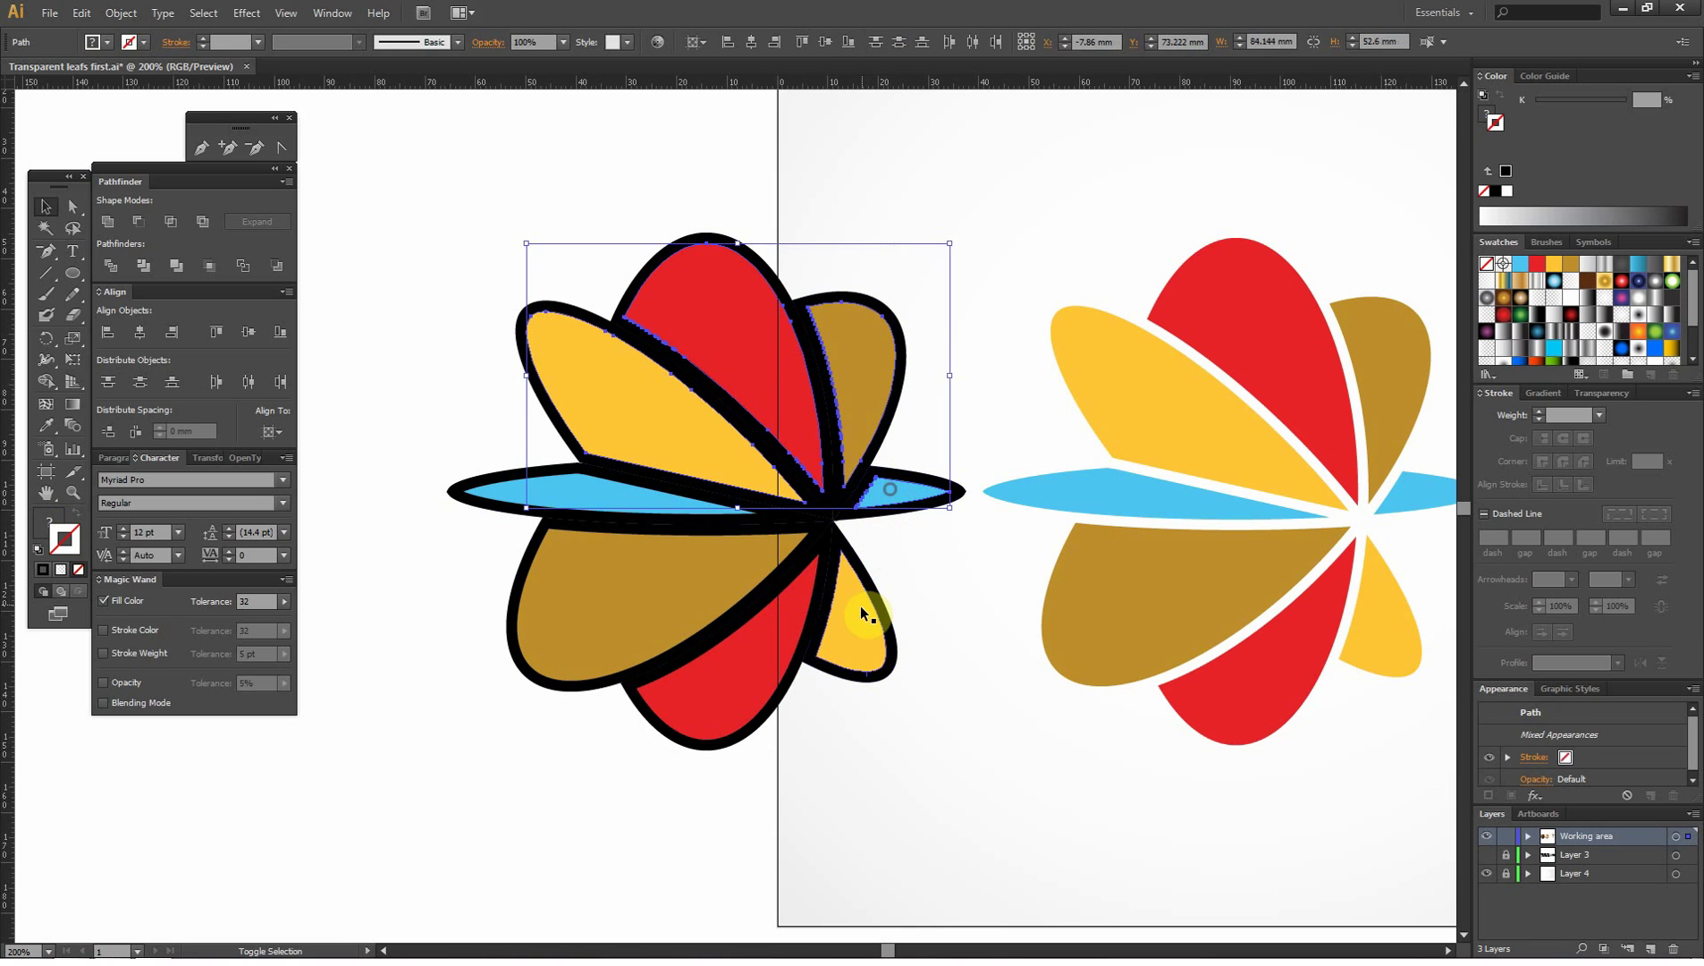
pyautogui.keyDown('shift'); pyautogui.click(863, 613); pyautogui.keyUp('shift')
pyautogui.keyDown('shift'); pyautogui.click(753, 647); pyautogui.keyUp('shift')
pyautogui.keyDown('shift'); pyautogui.click(654, 594); pyautogui.keyUp('shift')
pyautogui.moveTo(413, 151); pyautogui.dragTo(898, 742)
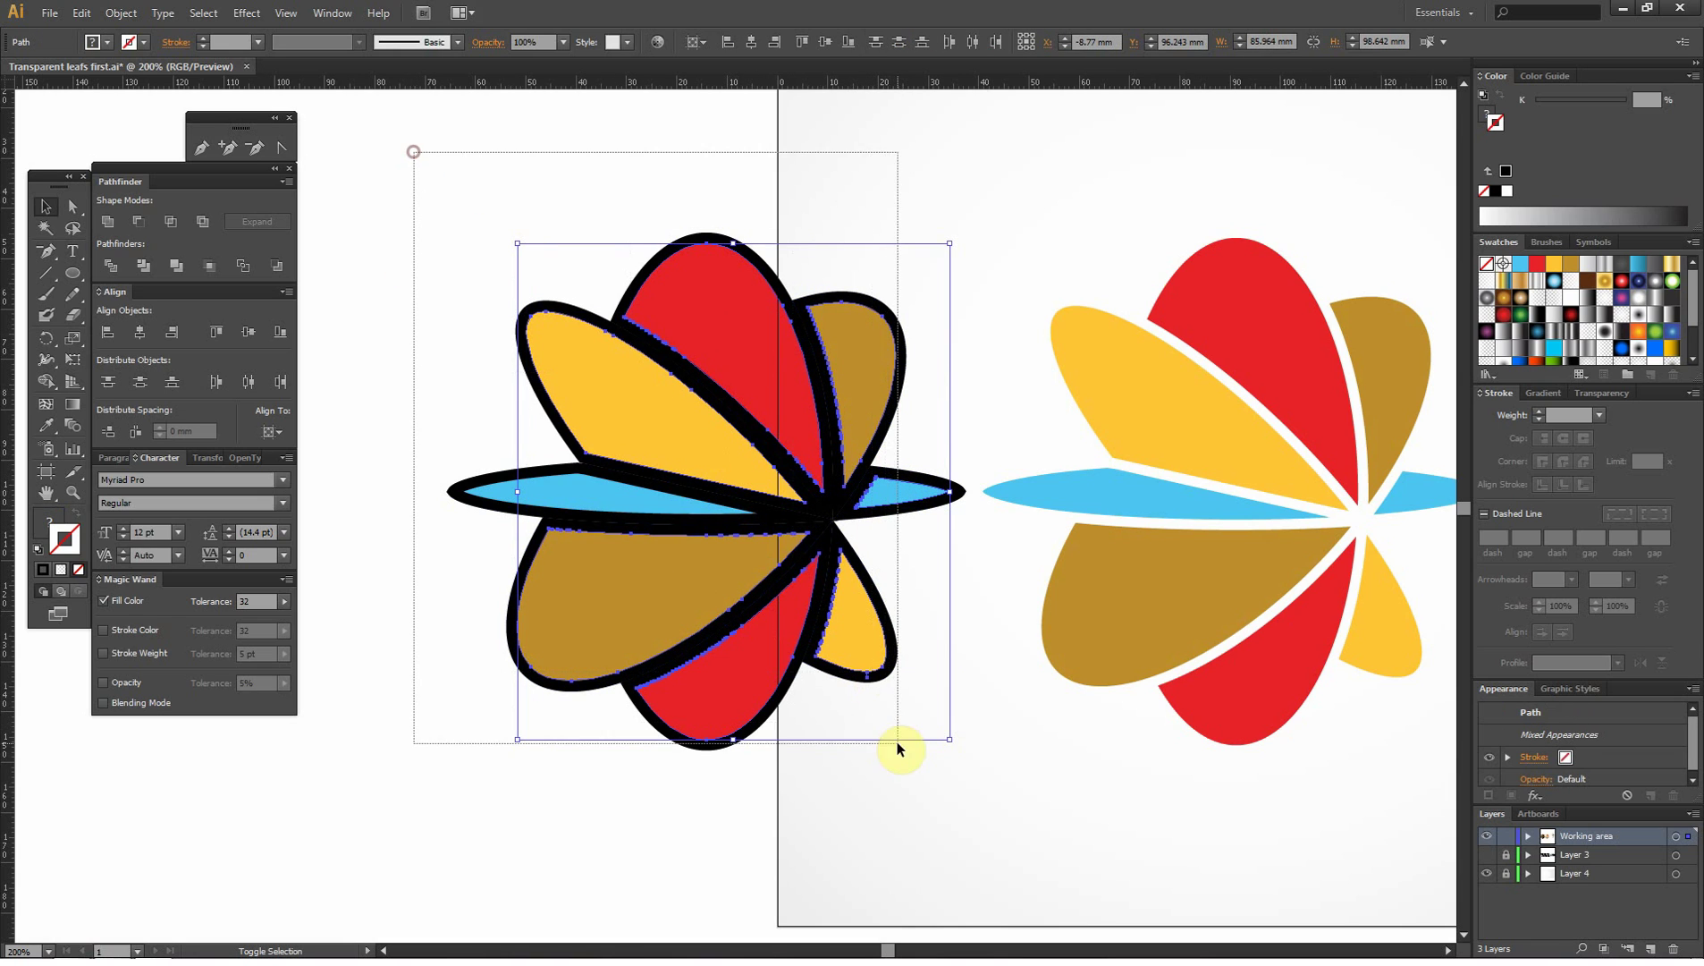
pyautogui.moveTo(406, 213); pyautogui.dragTo(937, 790)
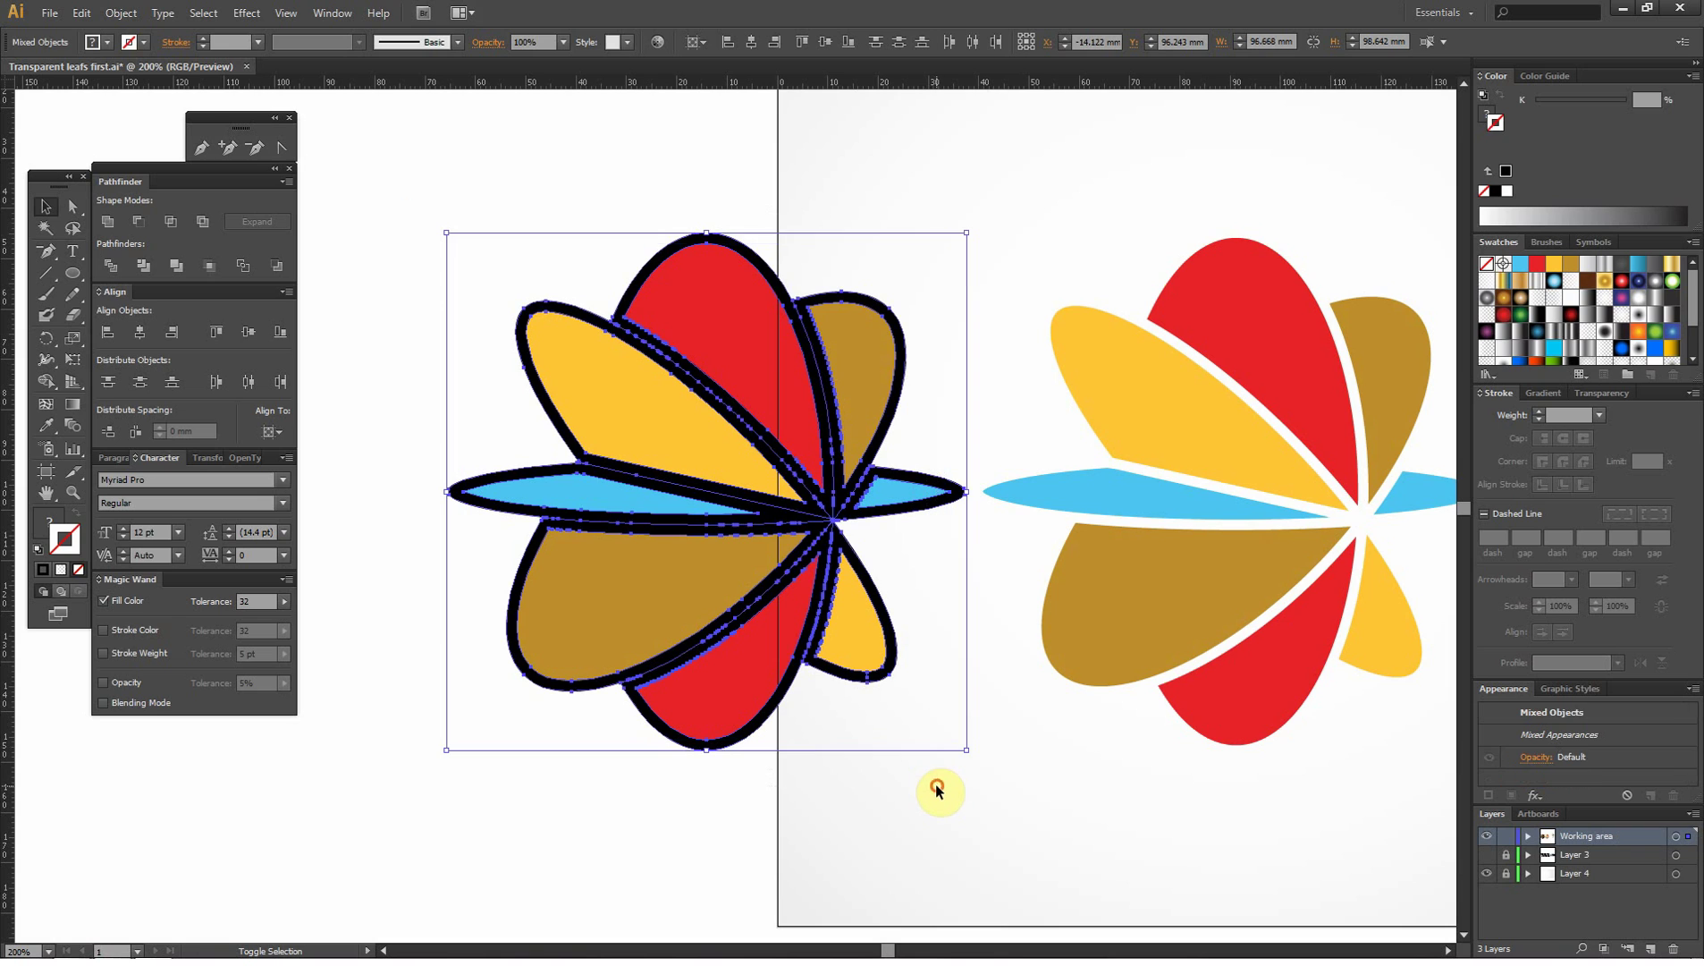
pyautogui.moveTo(900, 243); pyautogui.dragTo(448, 767)
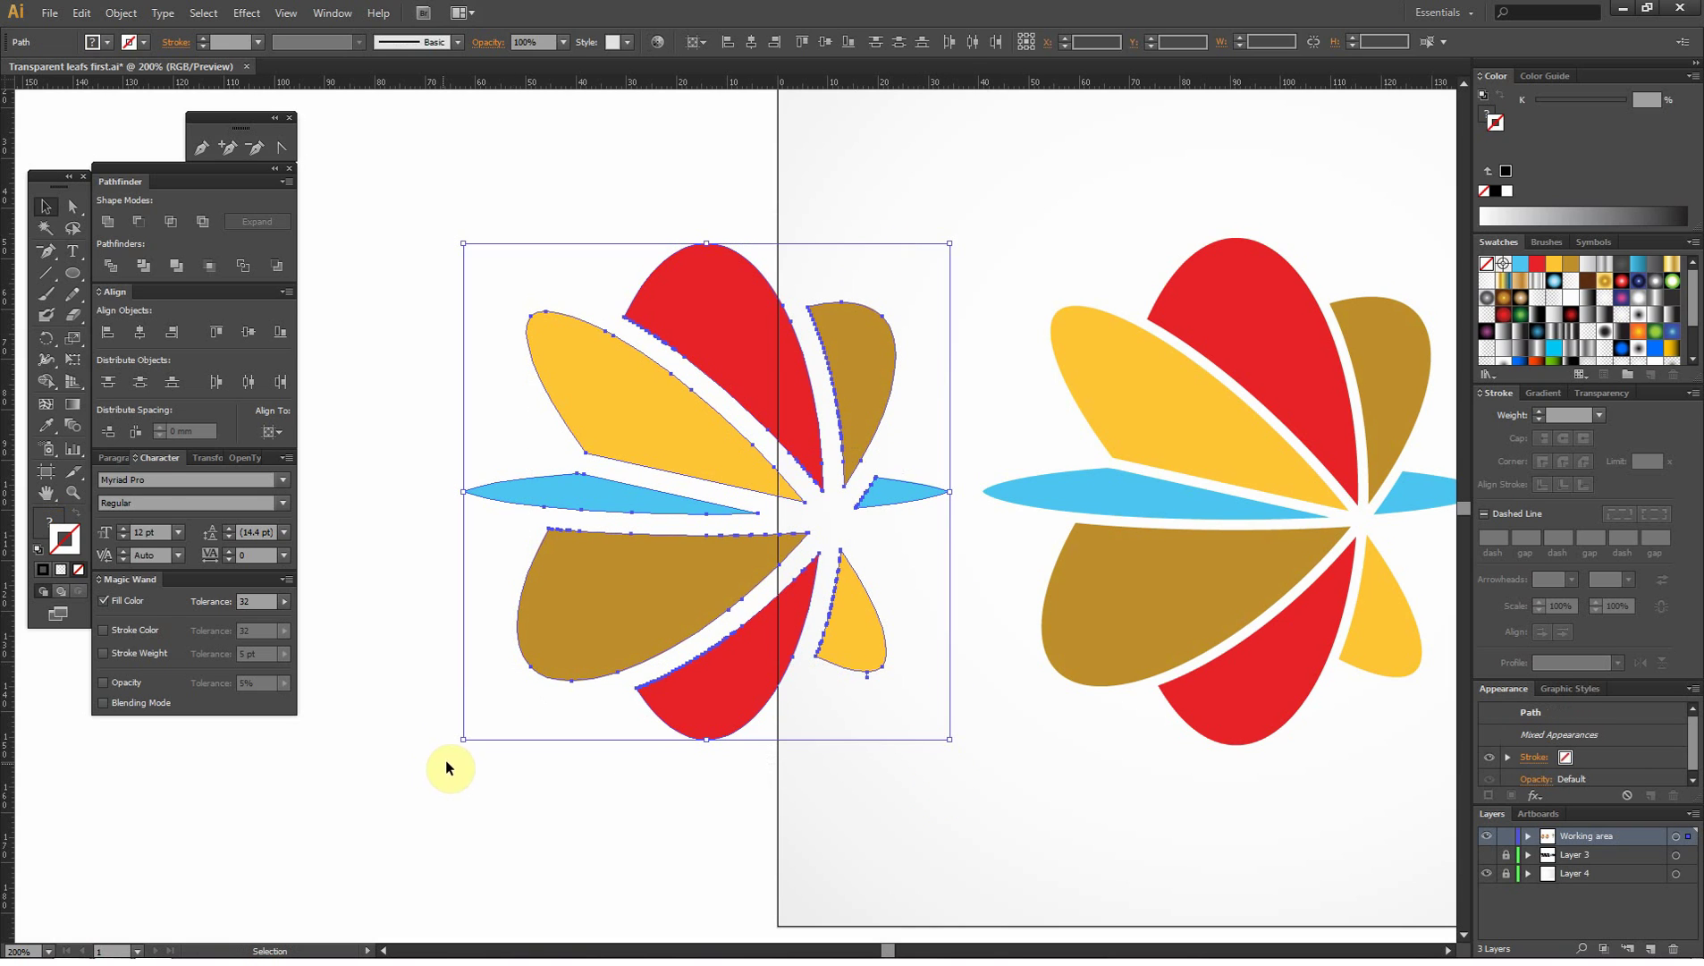
pyautogui.click(74, 492)
pyautogui.keyDown('alt'); pyautogui.click(1015, 489); pyautogui.keyUp('alt')
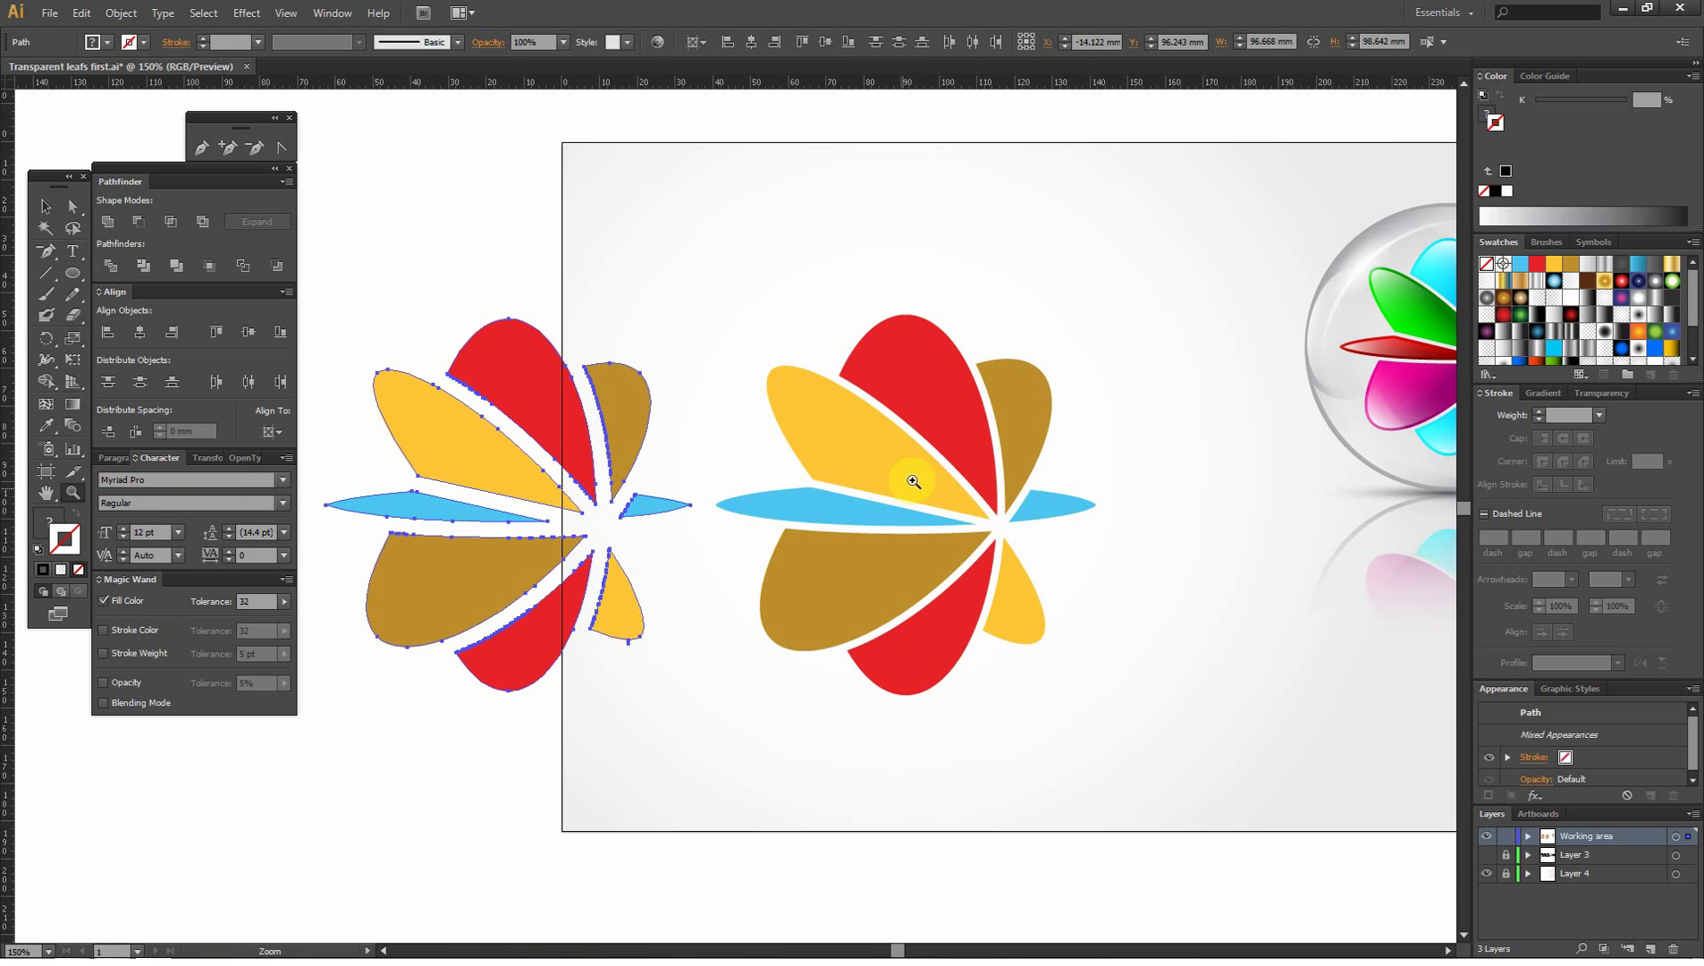
# - Drag the trimmed copy right so it sits exactly over the original flower
pyautogui.click(46, 206)
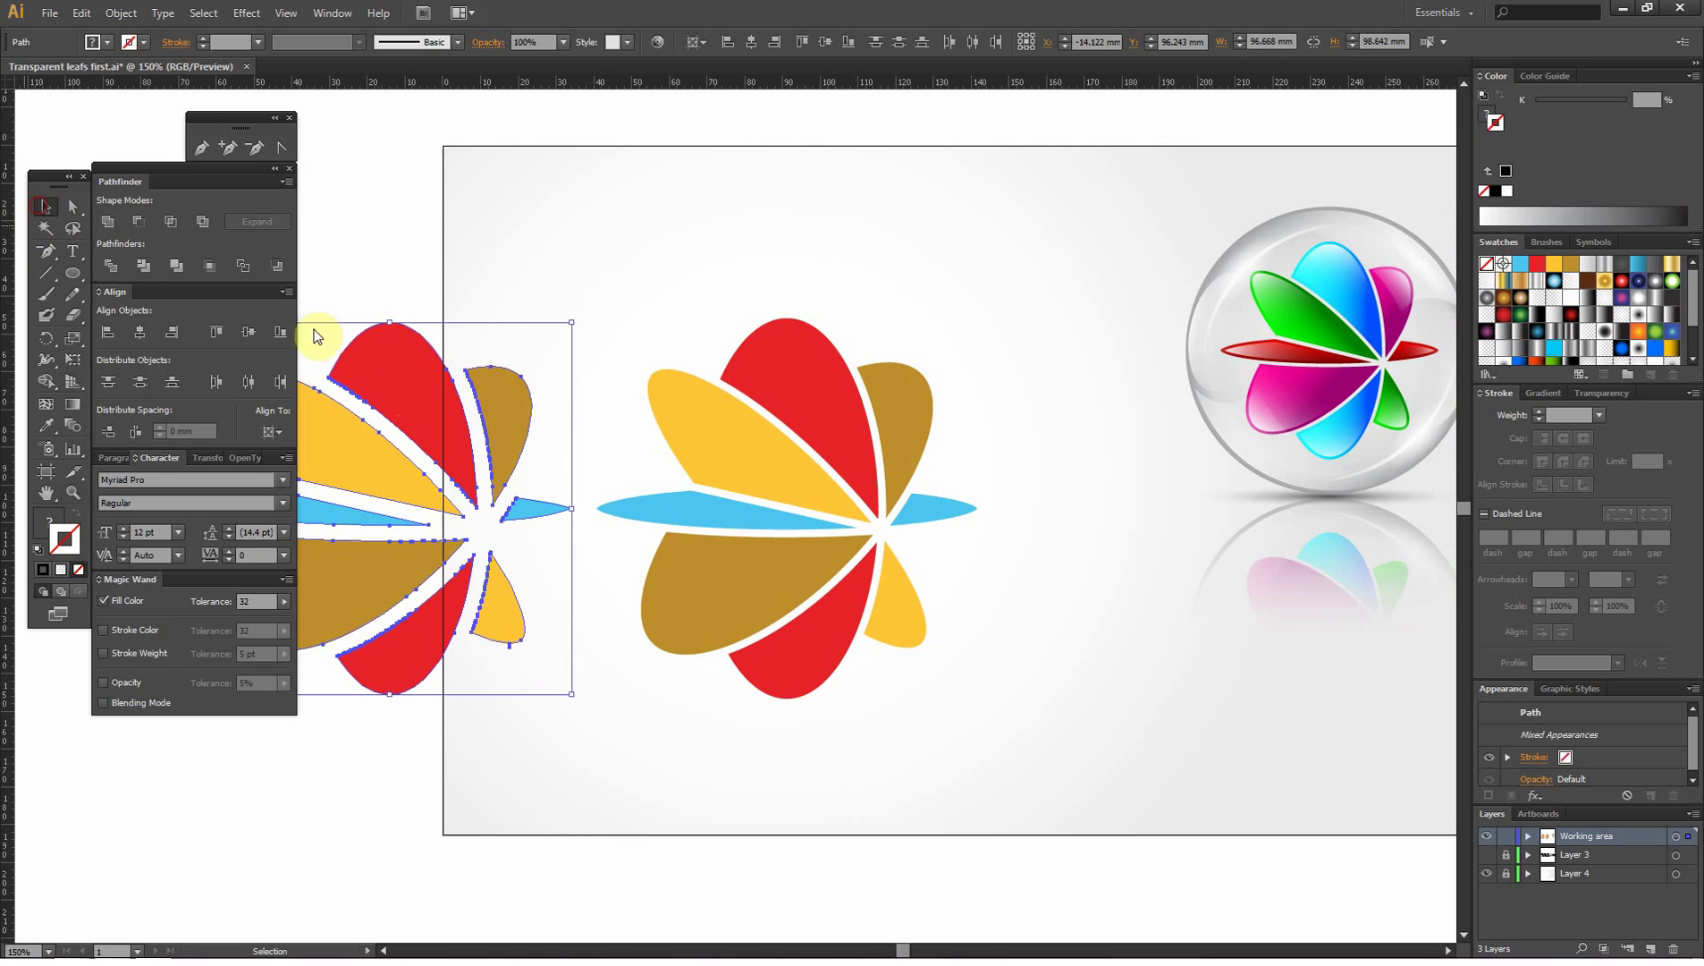
pyautogui.moveTo(468, 402); pyautogui.dragTo(793, 424)
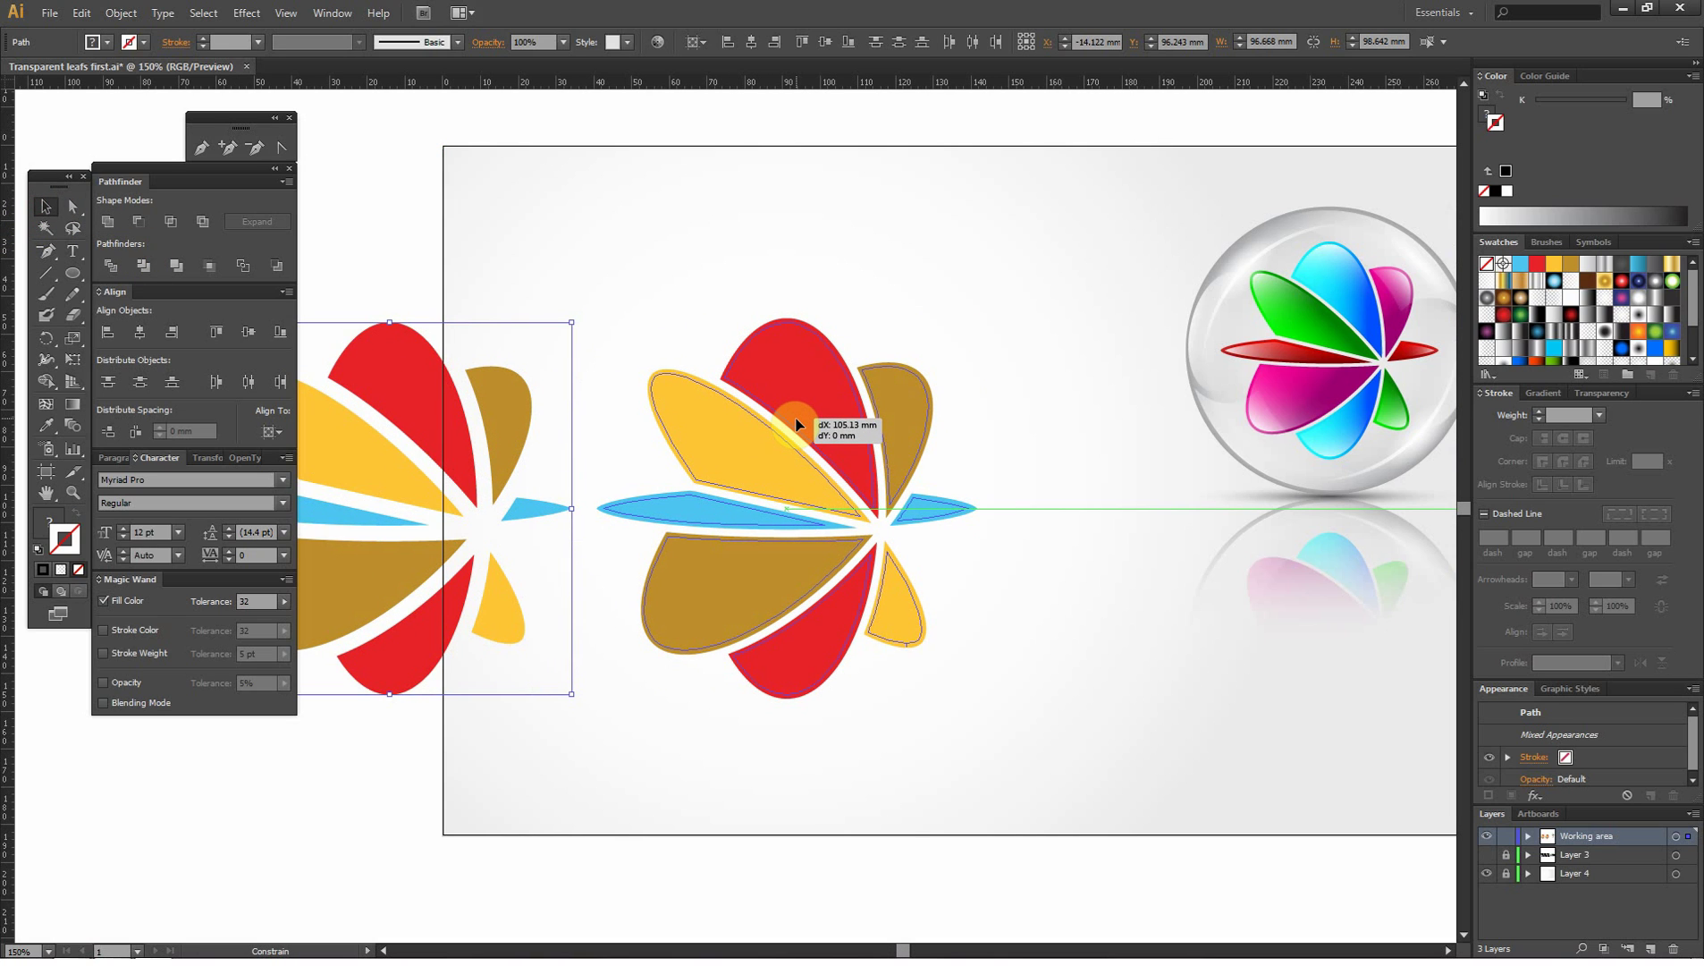
pyautogui.moveTo(796, 425); pyautogui.dragTo(798, 425)
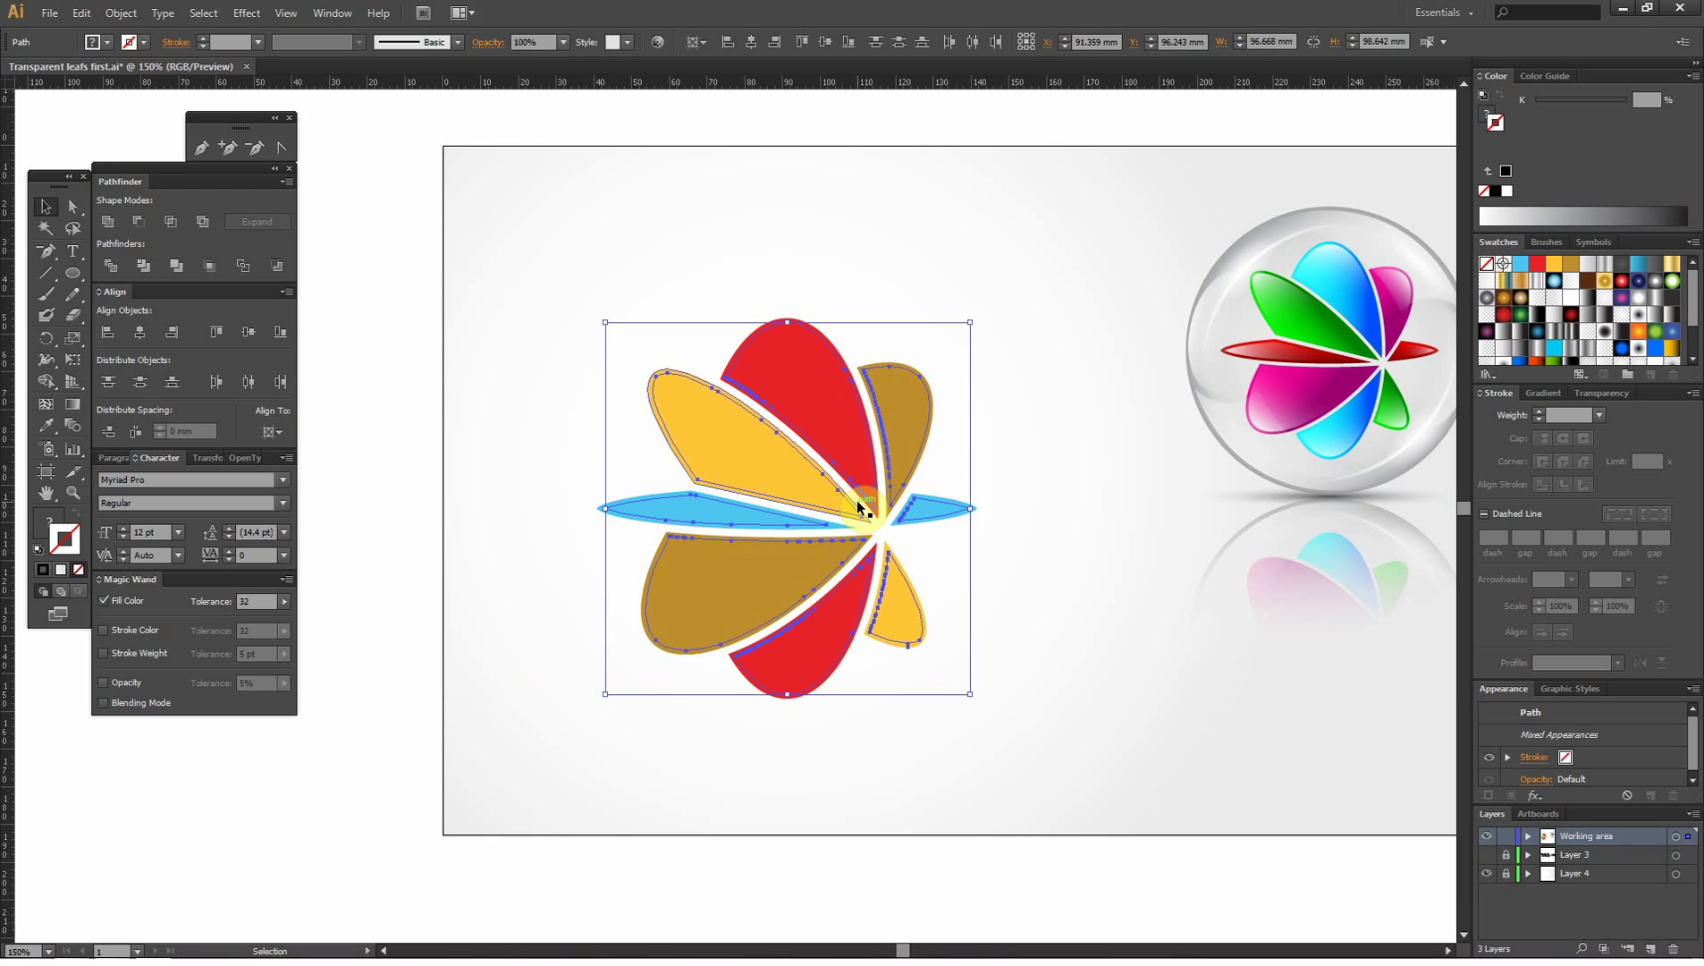
# - Select both red vertical leaves and give them a cyan fill
pyautogui.click(881, 245)
pyautogui.click(814, 416)
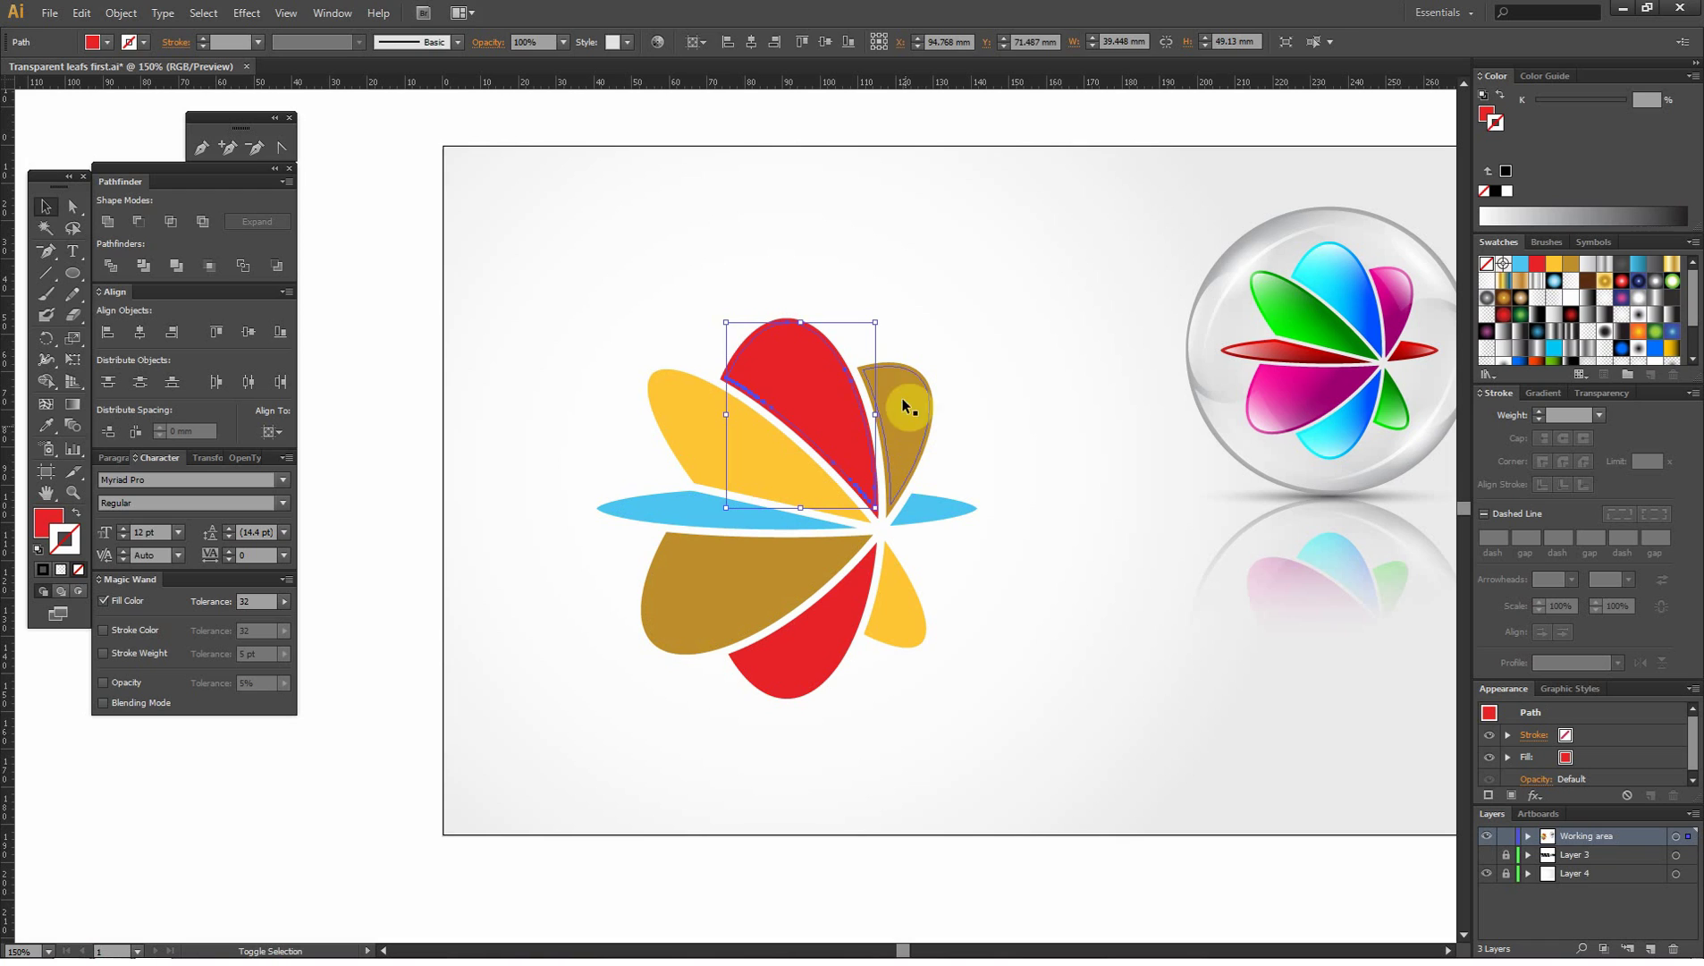
pyautogui.click(842, 362)
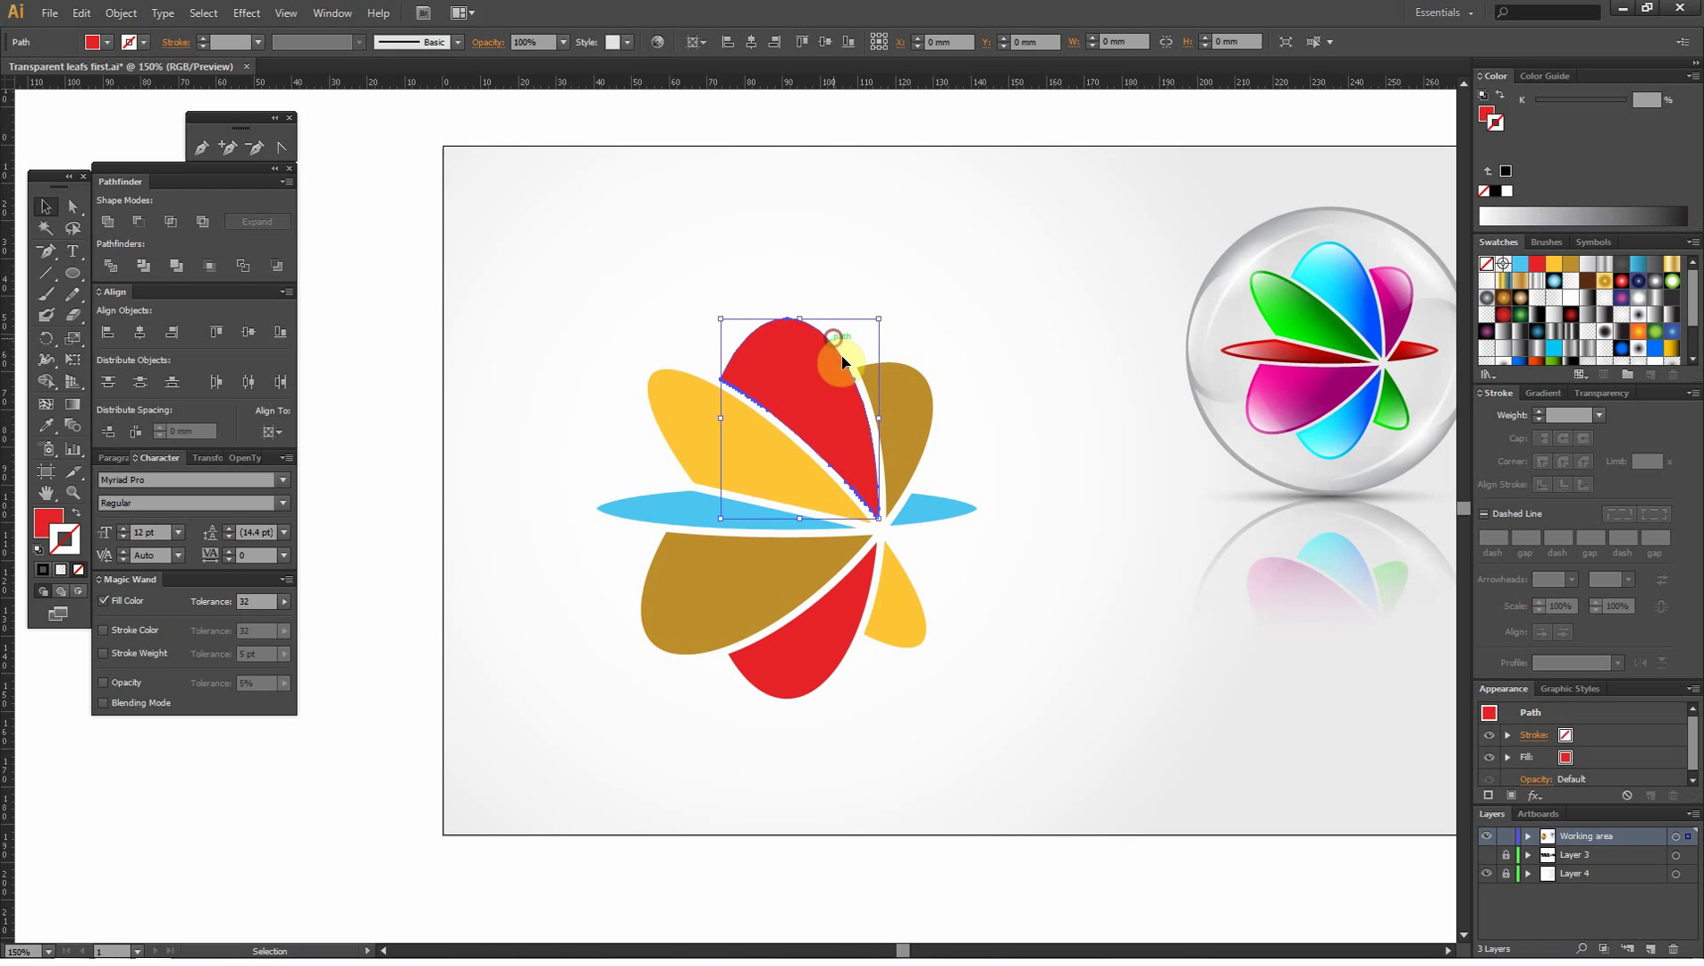
pyautogui.keyDown('shift'); pyautogui.click(842, 659); pyautogui.keyUp('shift')
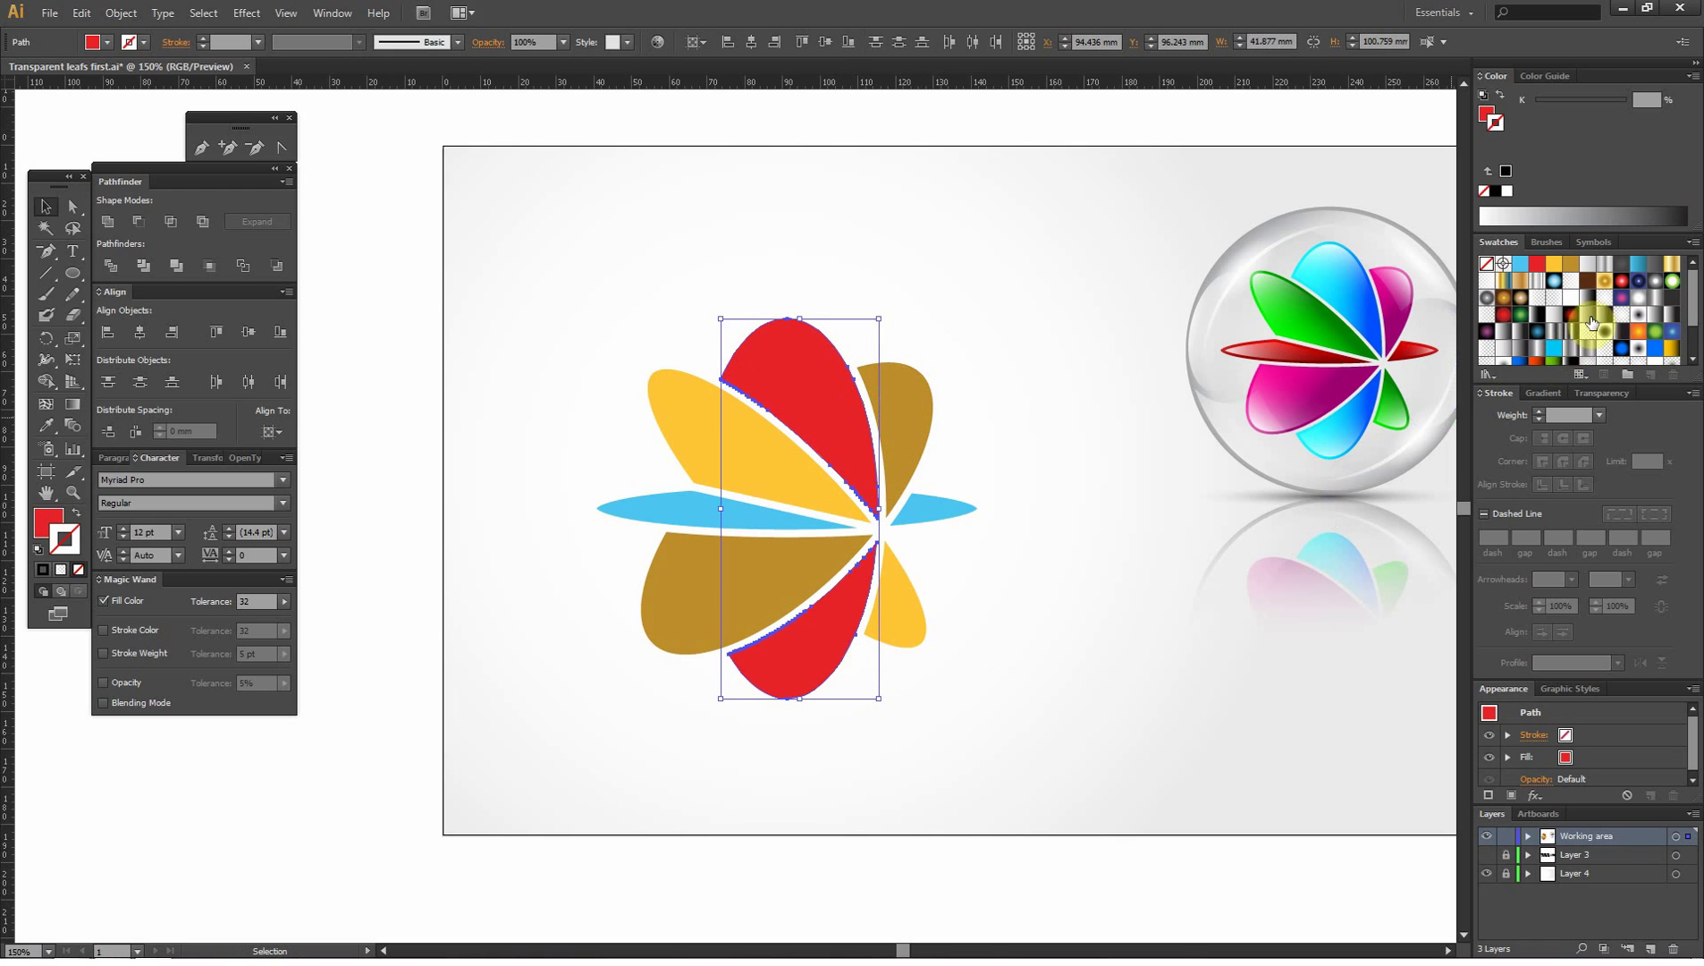
pyautogui.scroll(-3, 1584, 328)
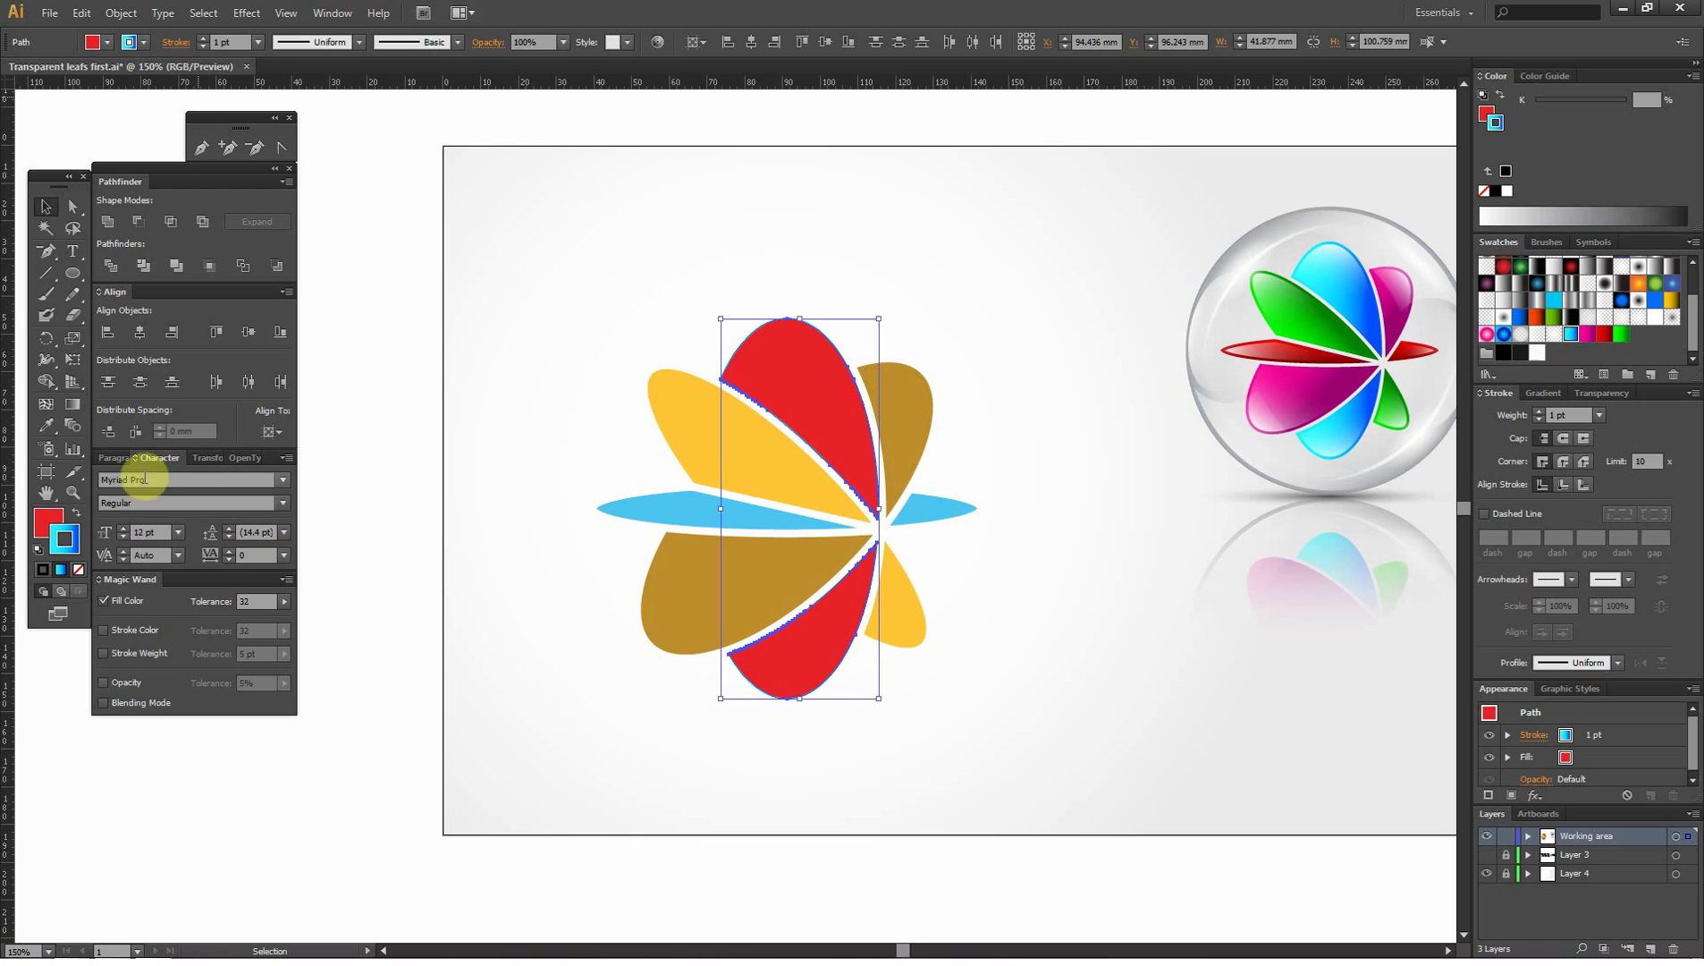
pyautogui.click(60, 530)
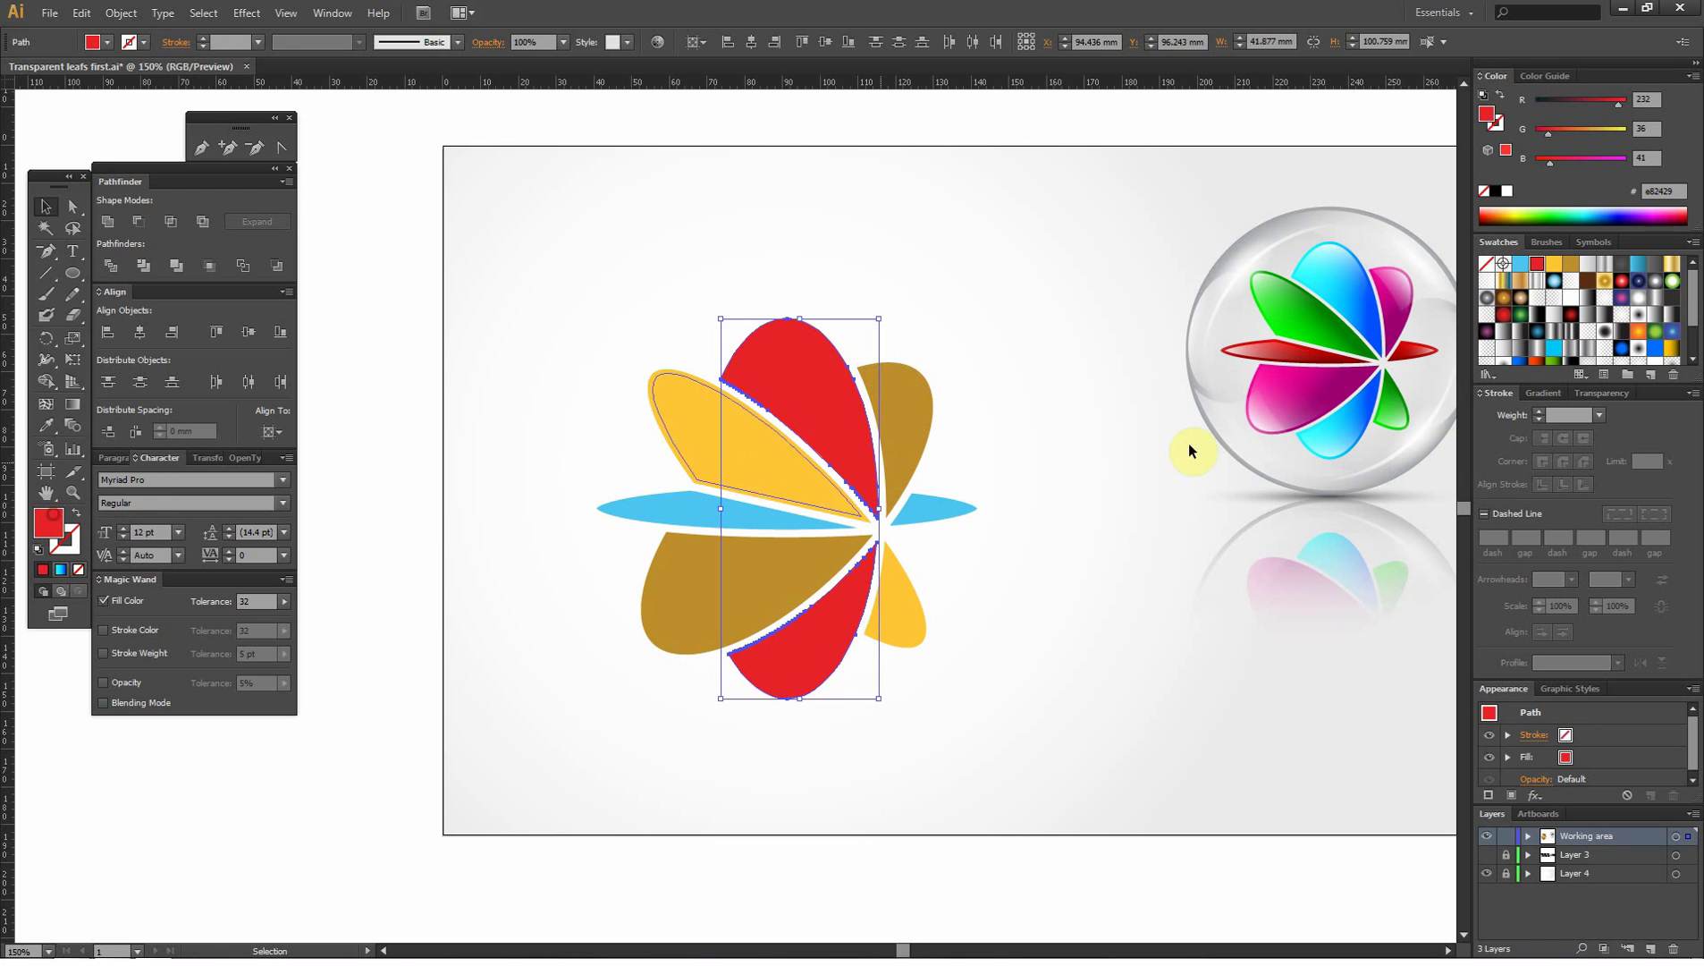
pyautogui.scroll(-3, 1573, 328)
pyautogui.click(1569, 338)
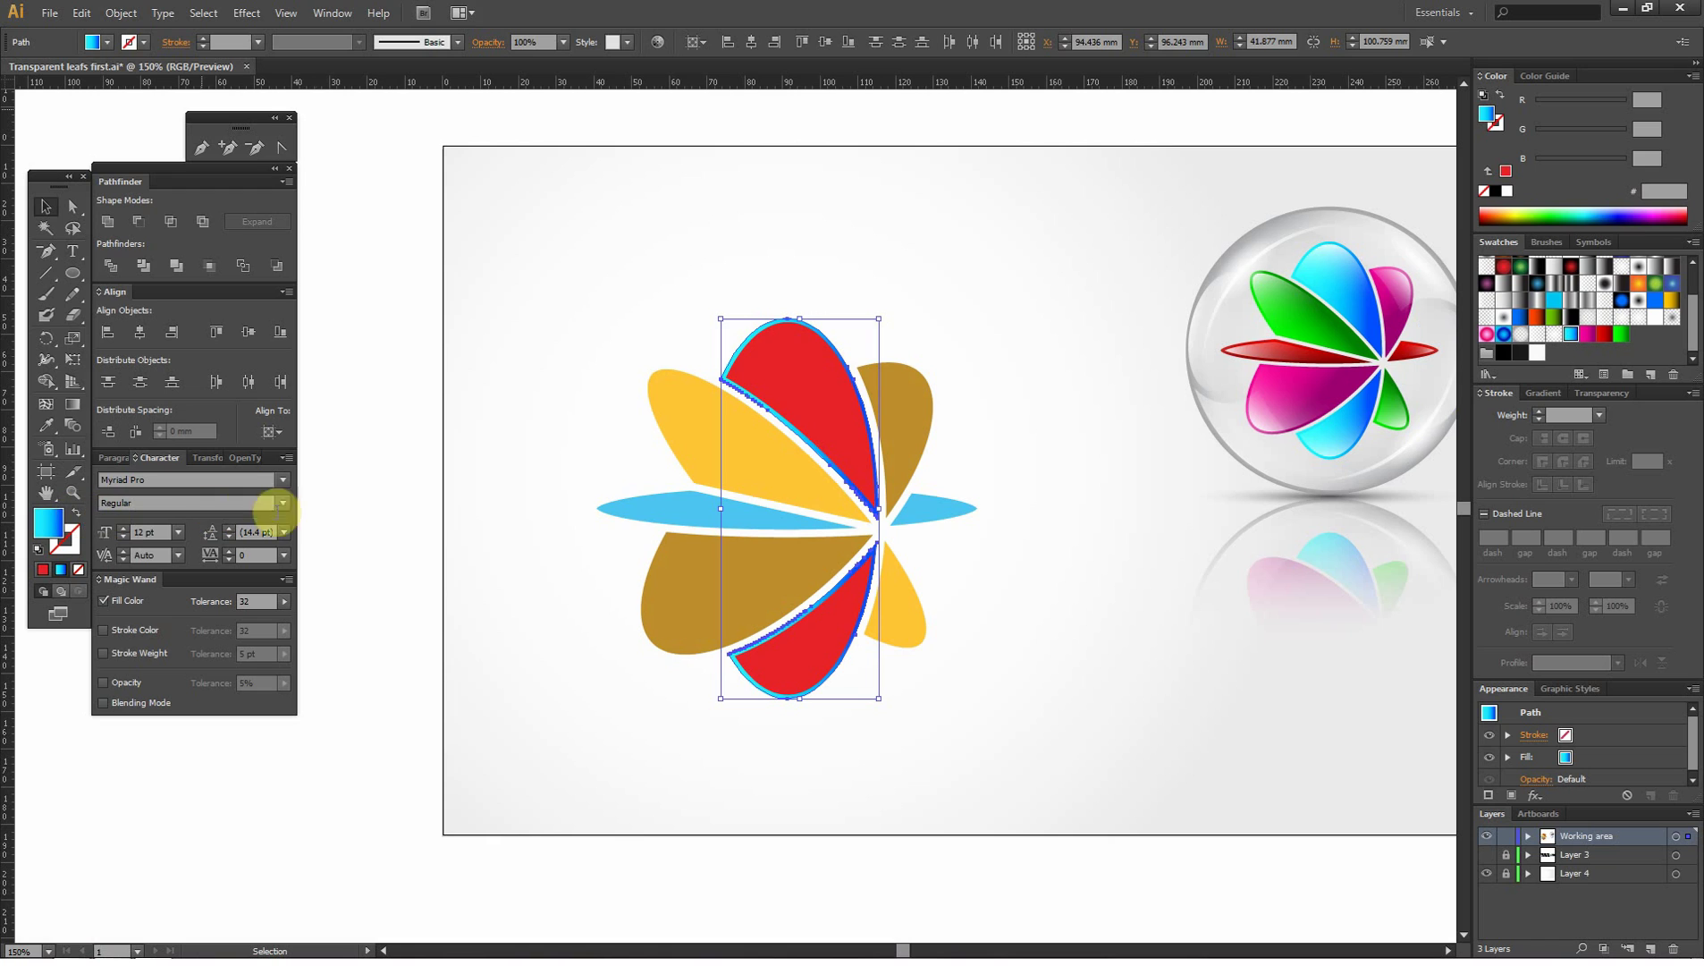
pyautogui.click(73, 403)
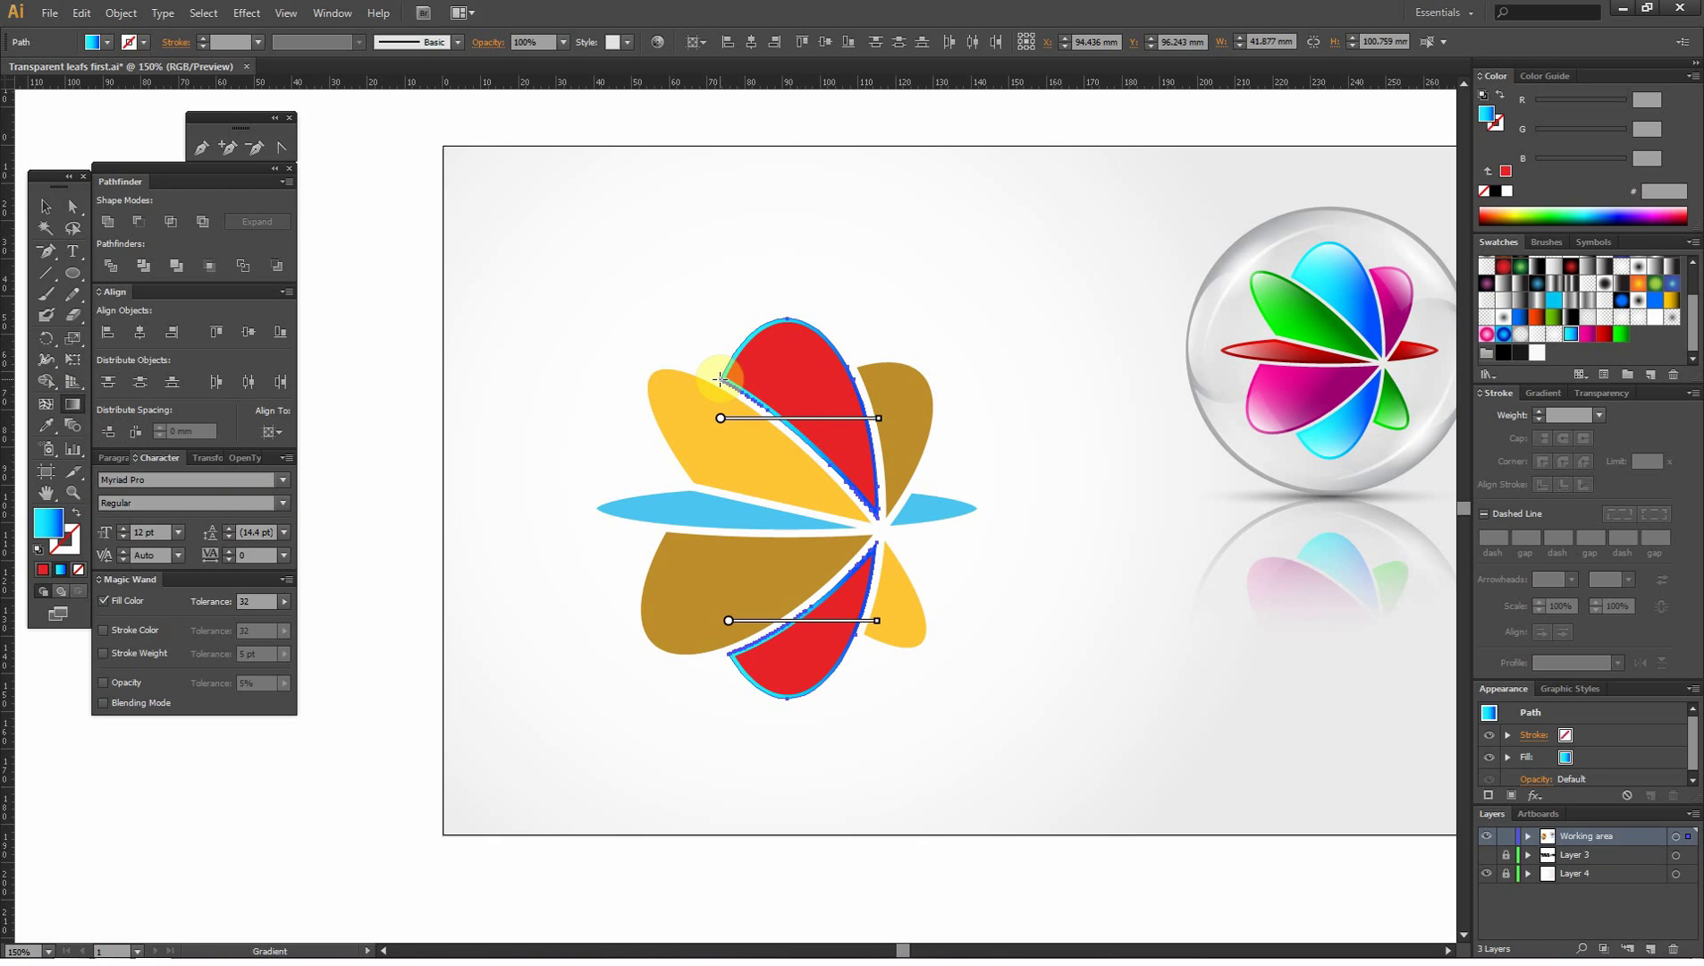
# - Fill both red leaves with a cyan-blue gradient, running top to bottom on the upper leaf
pyautogui.click(45, 206)
pyautogui.click(818, 361)
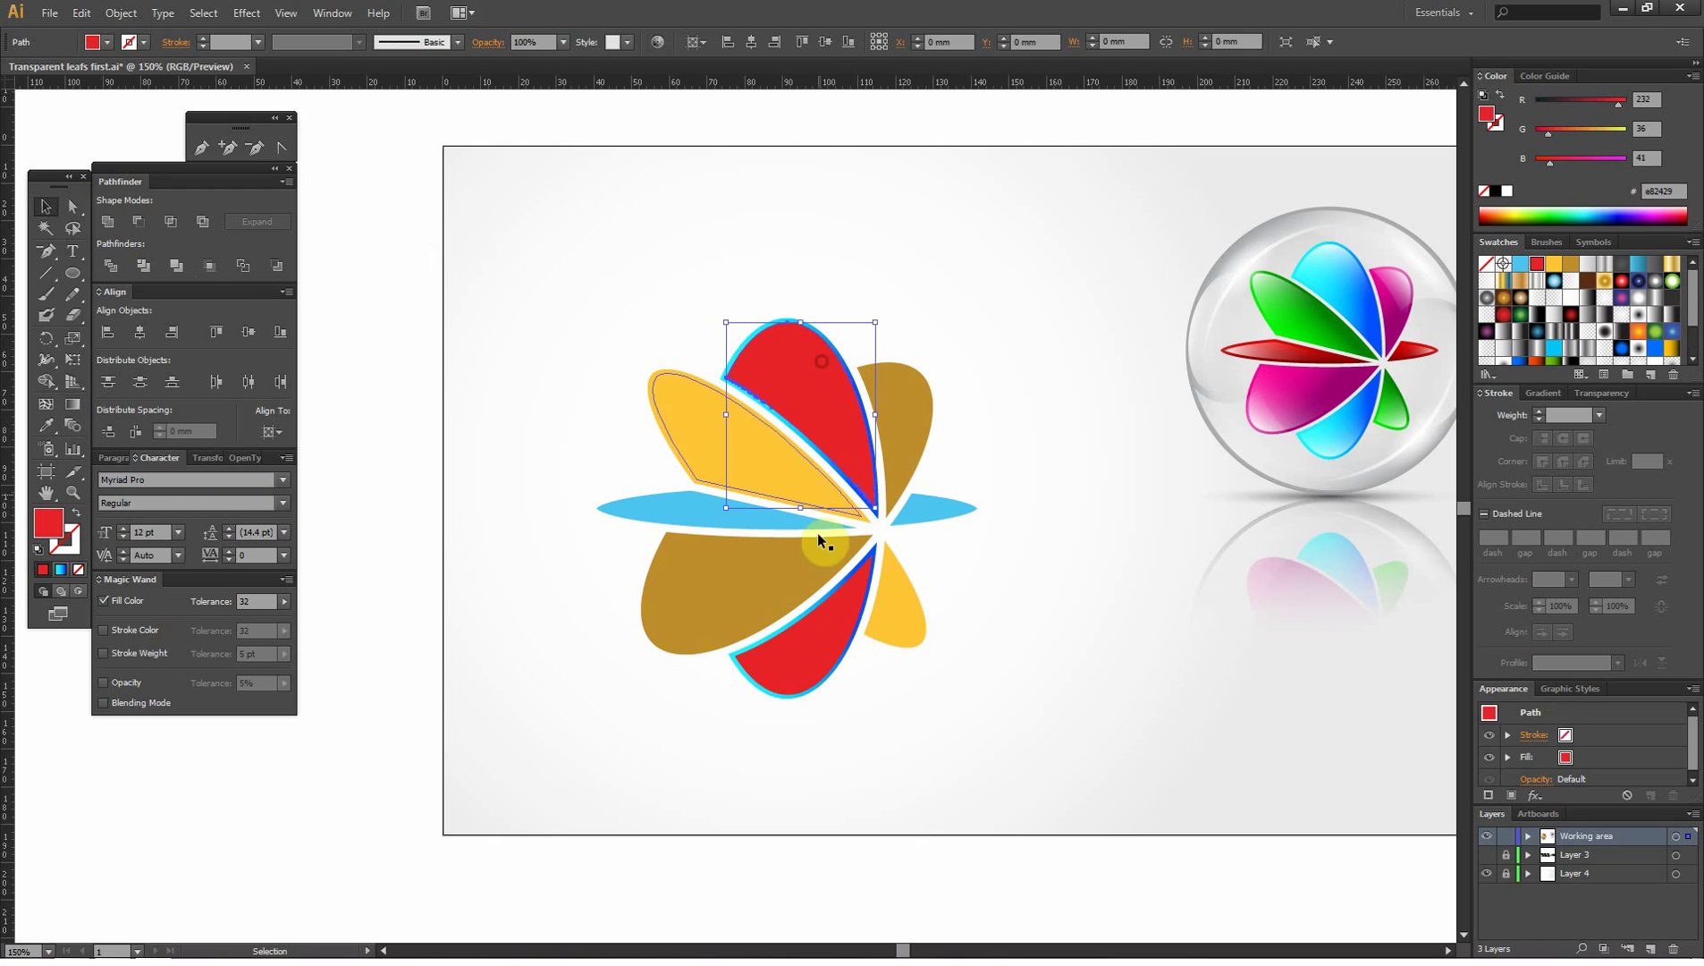
pyautogui.keyDown('shift'); pyautogui.click(809, 666); pyautogui.keyUp('shift')
pyautogui.scroll(-2, 1601, 315)
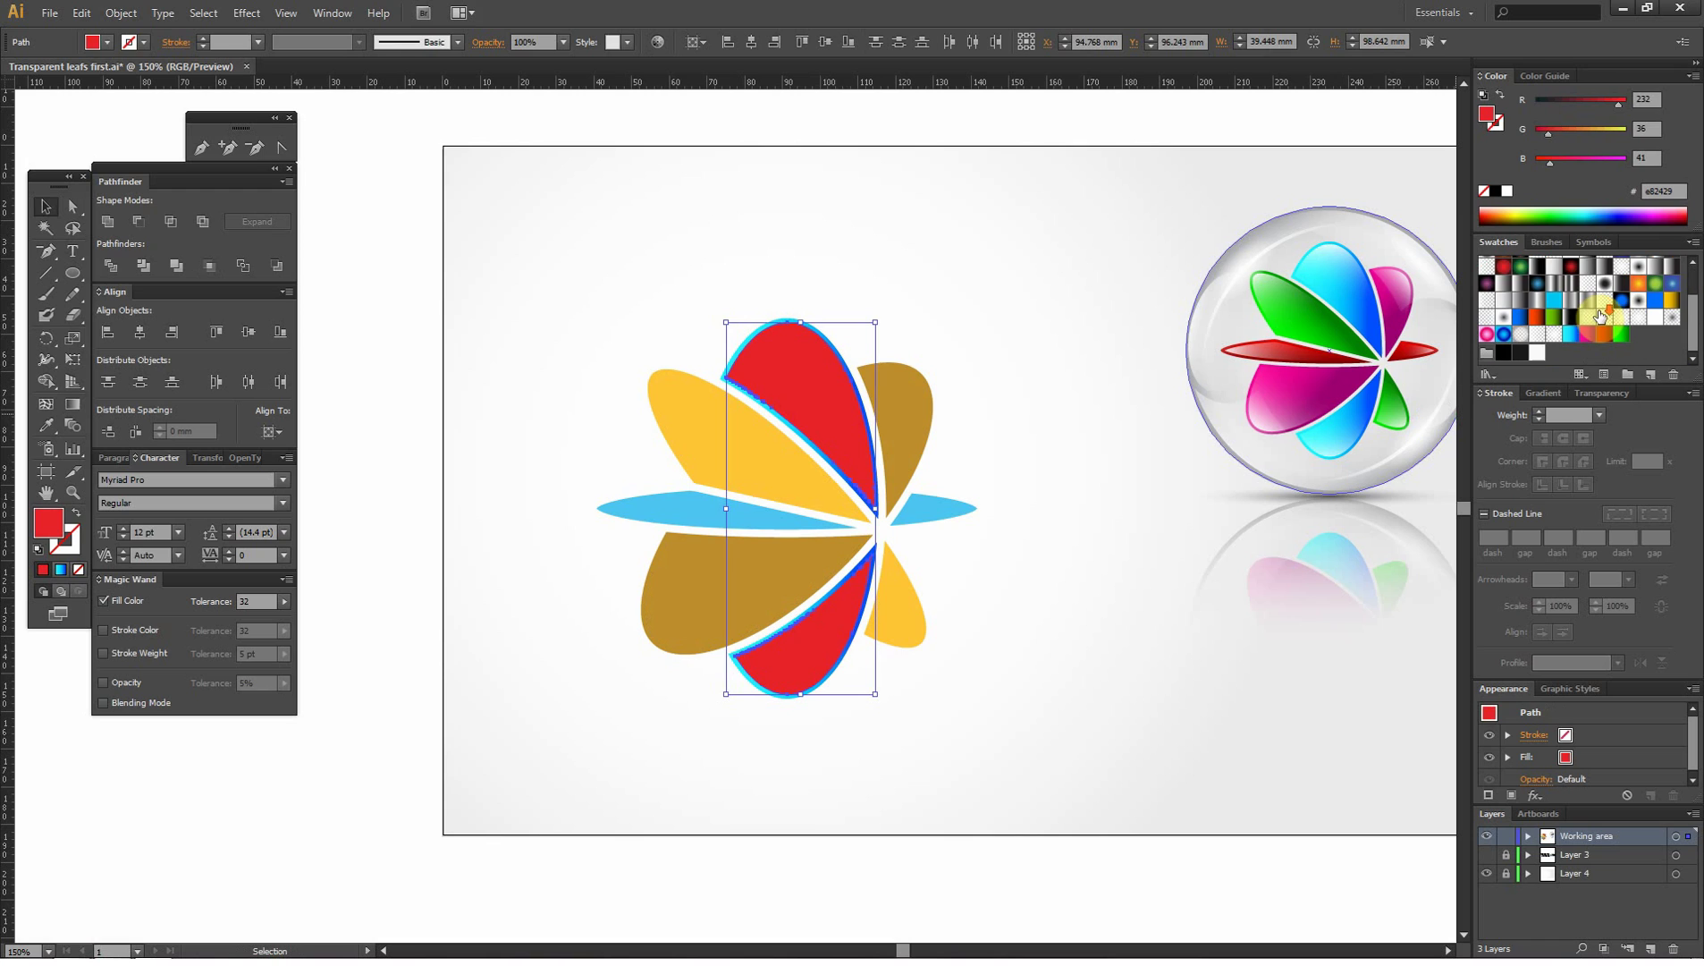
pyautogui.click(1542, 336)
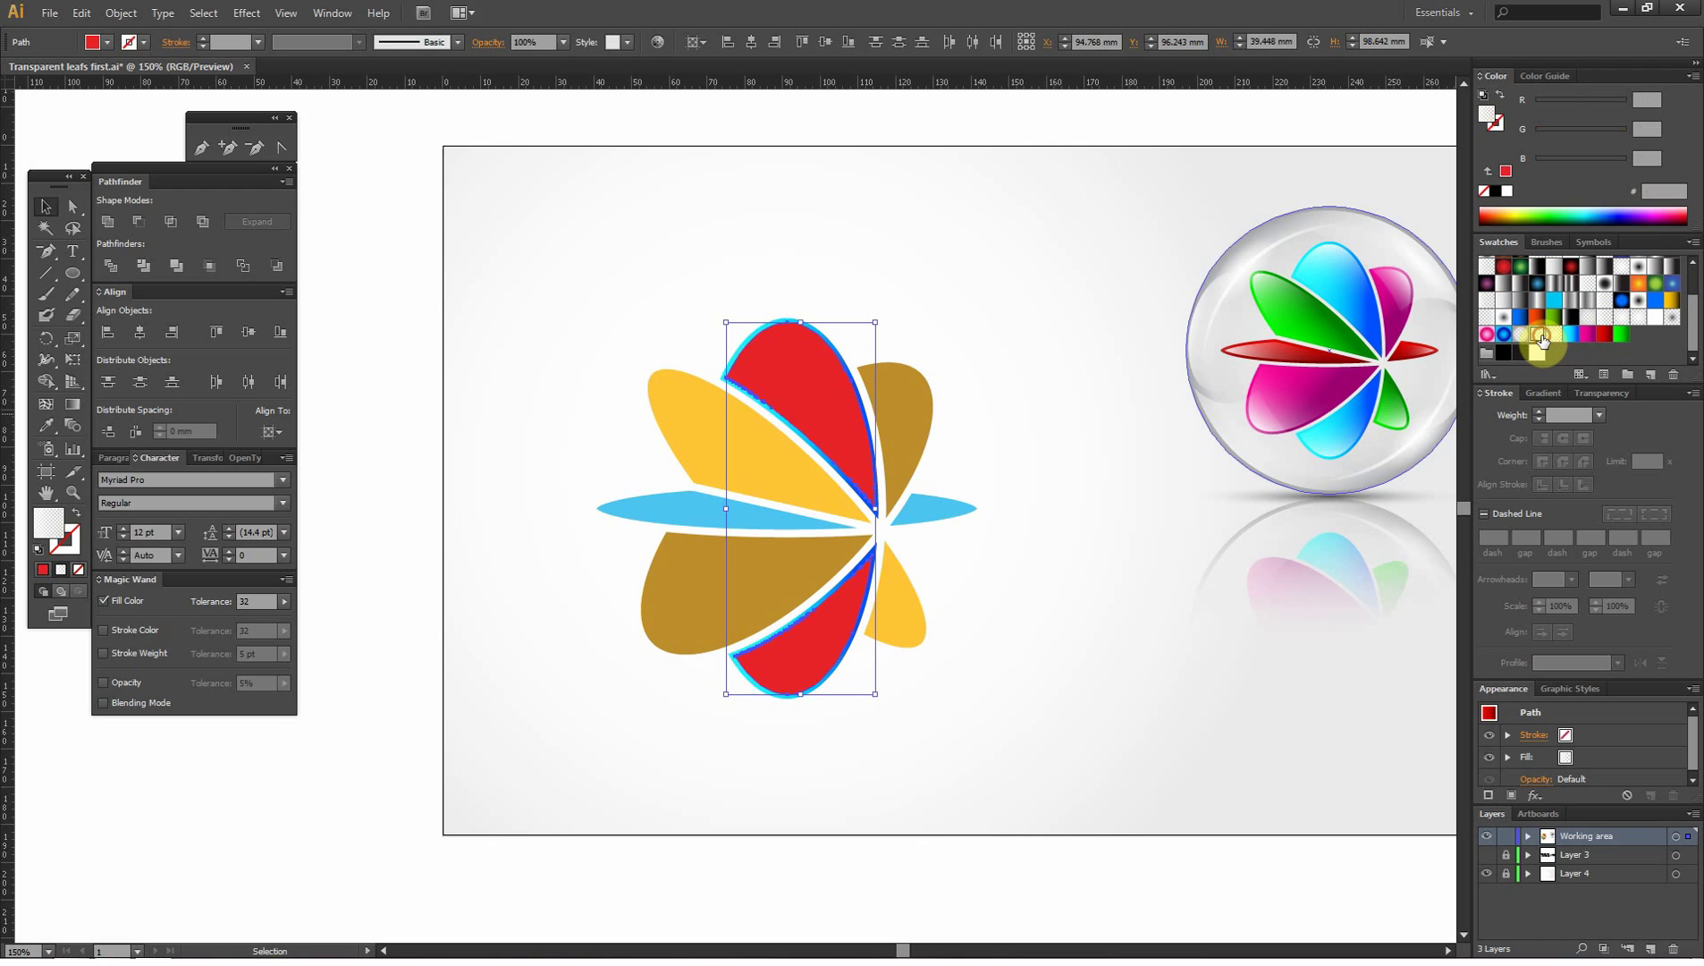
pyautogui.click(798, 377)
pyautogui.click(48, 407)
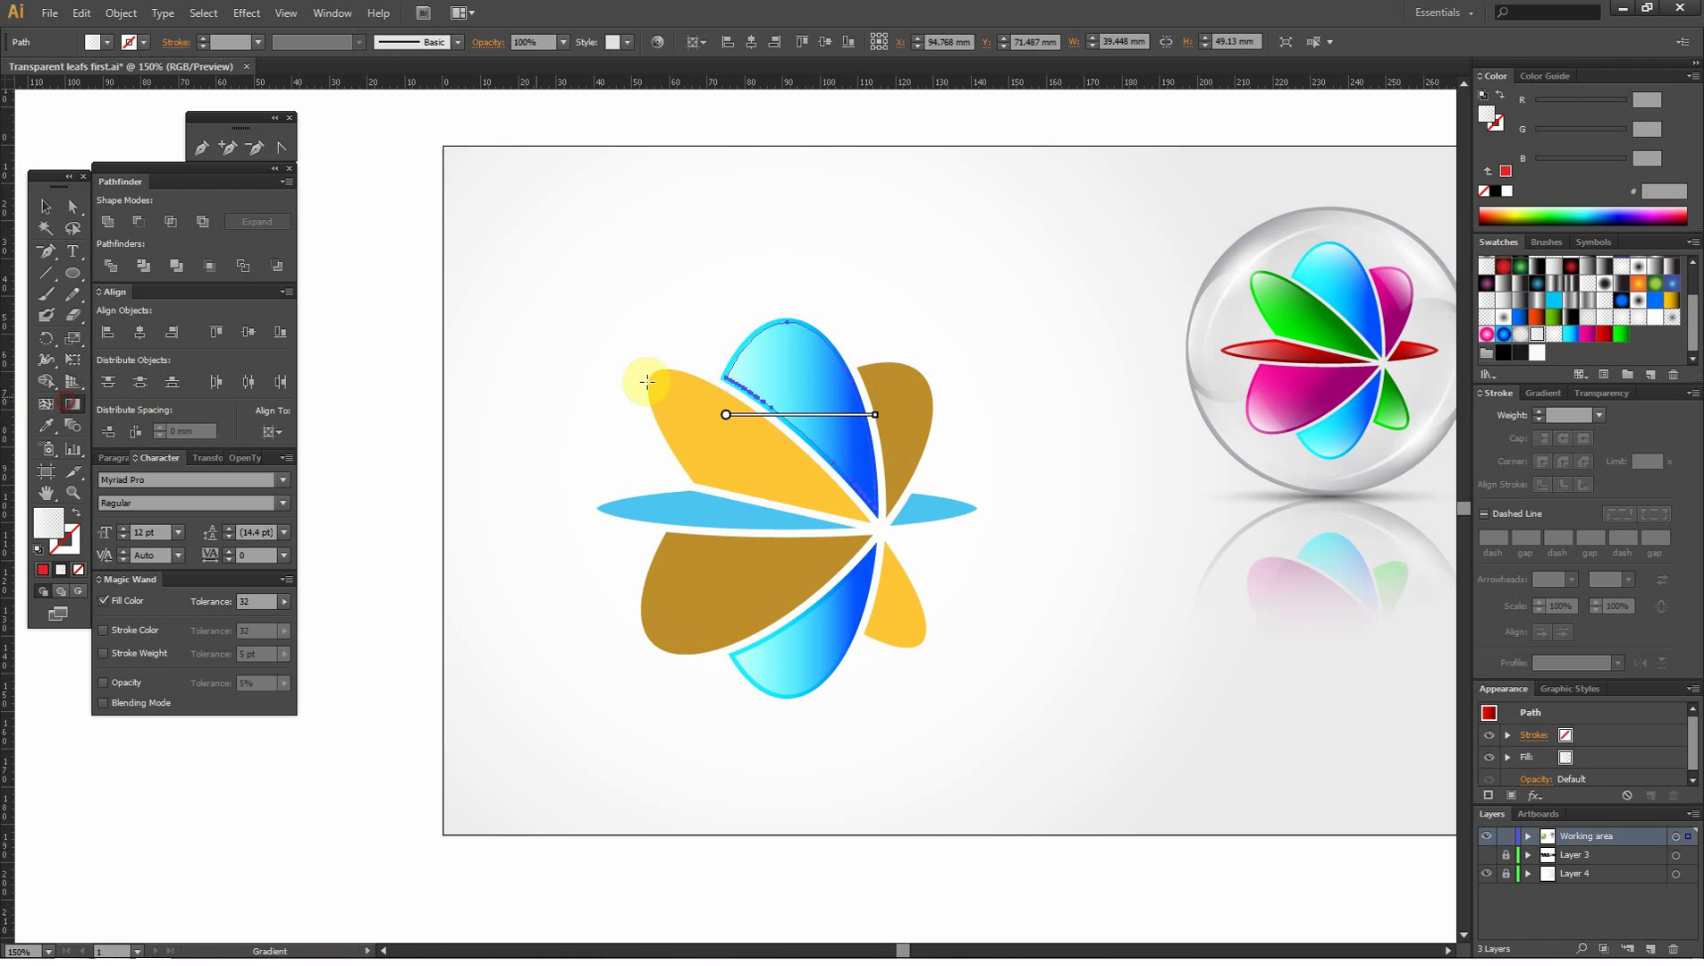
pyautogui.moveTo(793, 324); pyautogui.dragTo(800, 504)
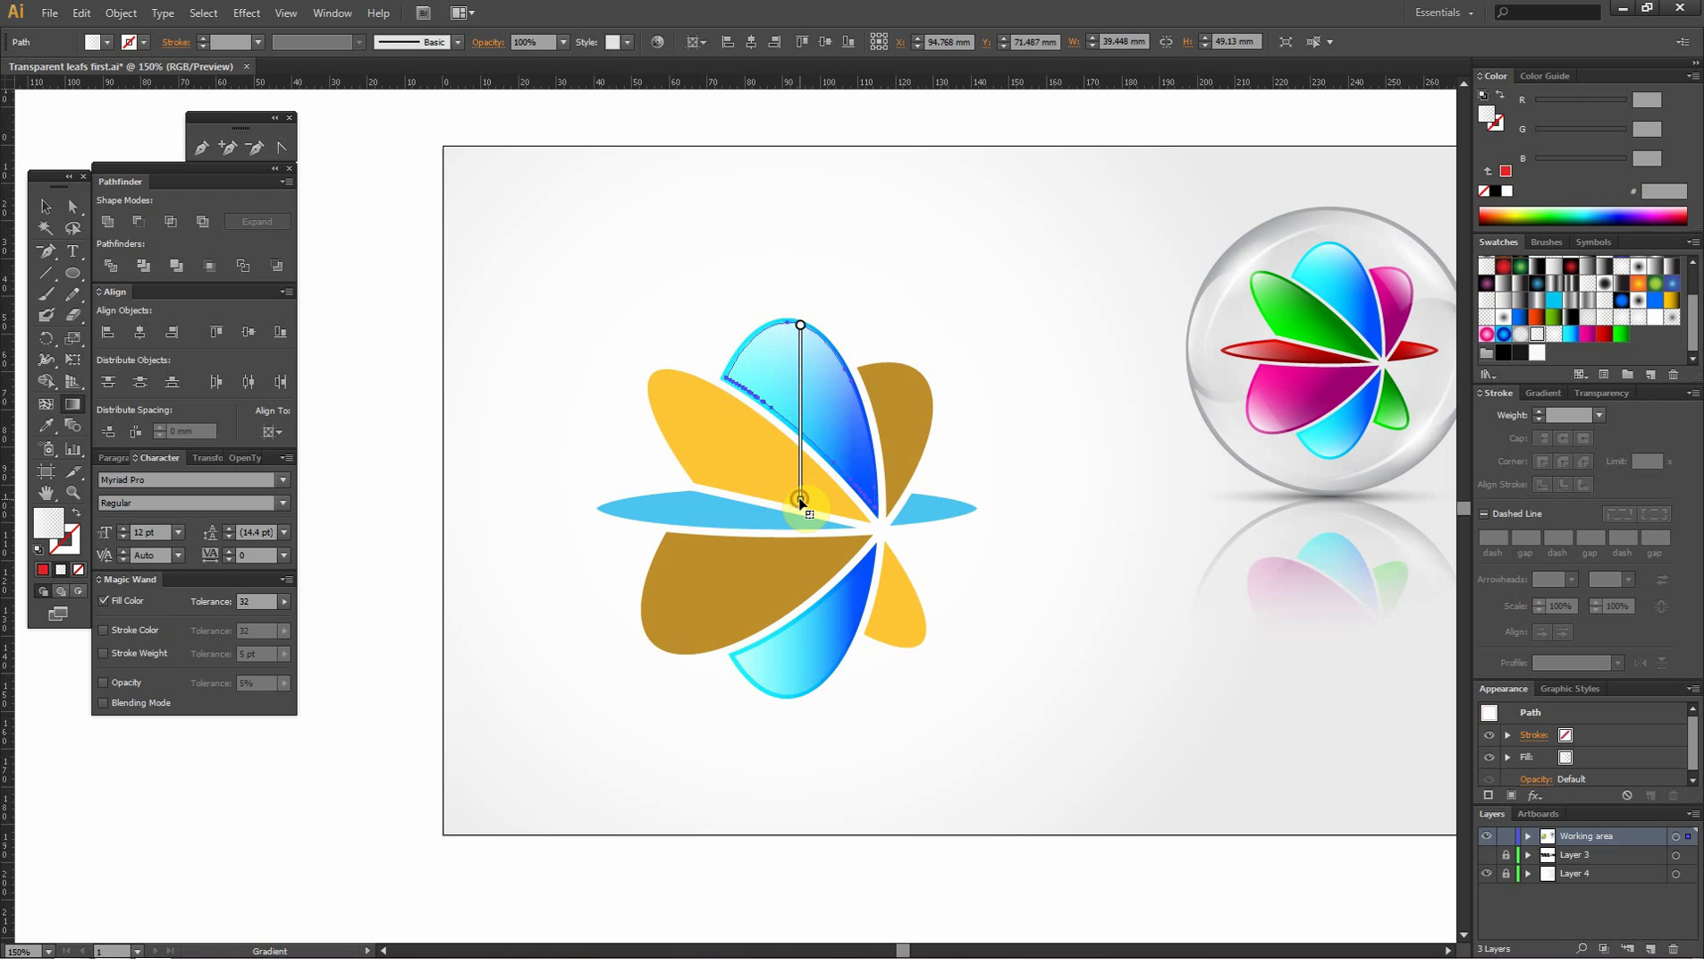
pyautogui.click(45, 205)
# - Drag the lower blue leaf's gradient vertically upward from its bottom tip
pyautogui.click(416, 254)
pyautogui.click(742, 653)
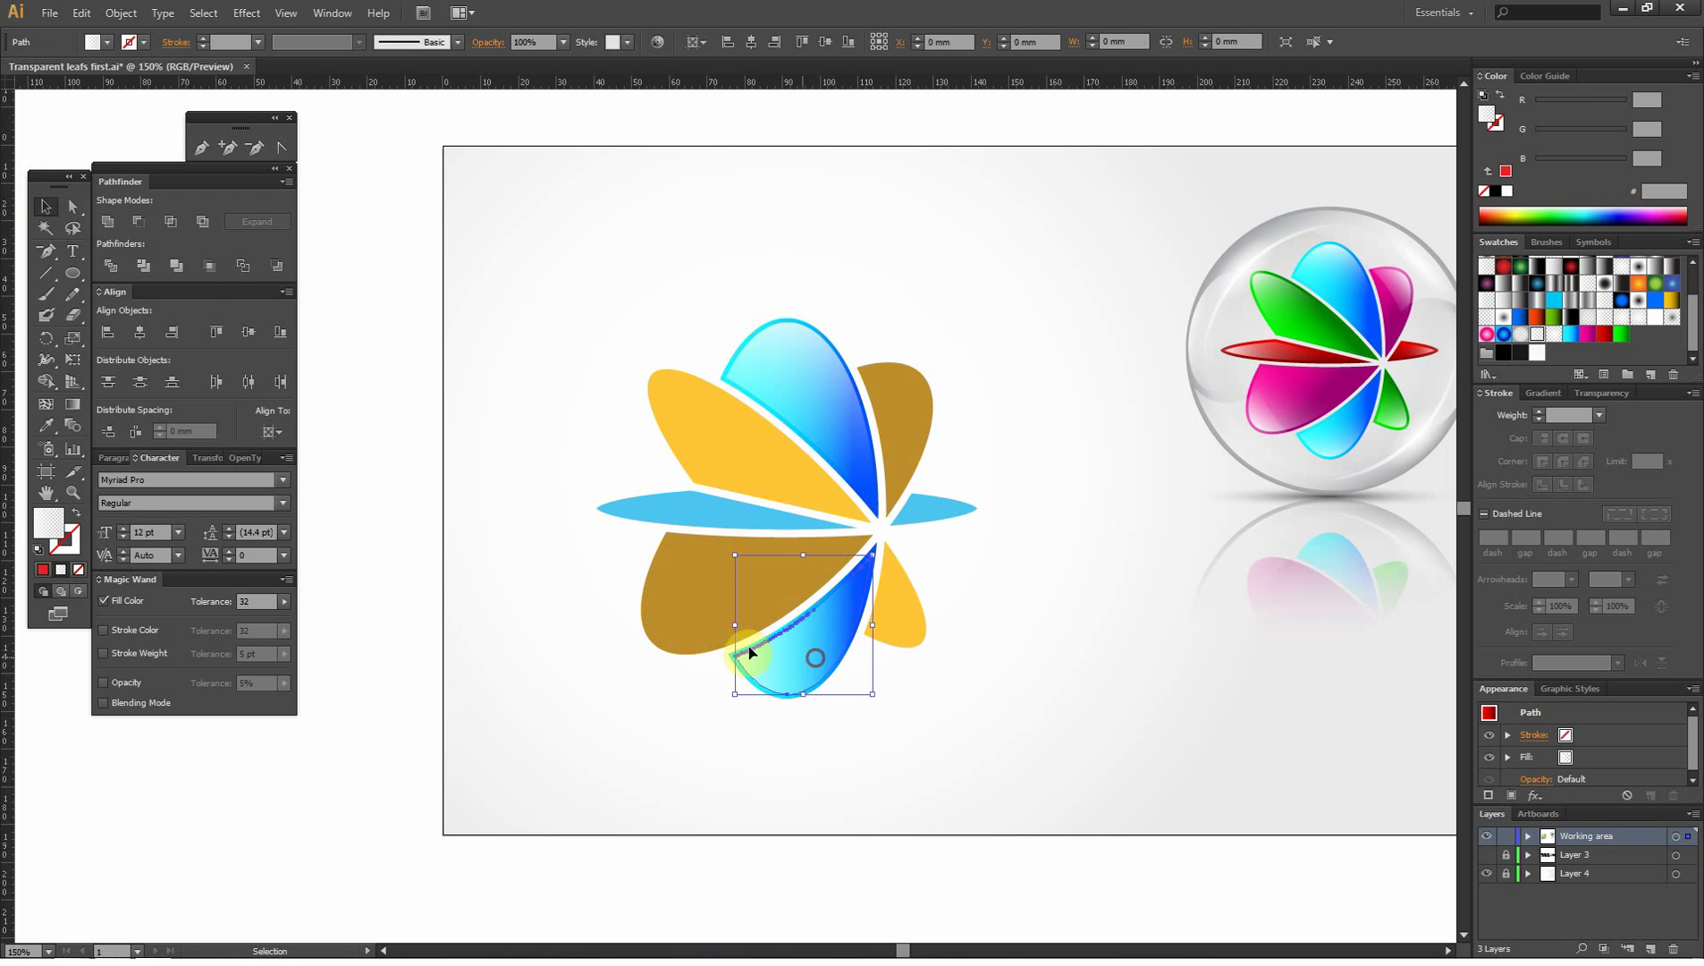
pyautogui.click(73, 403)
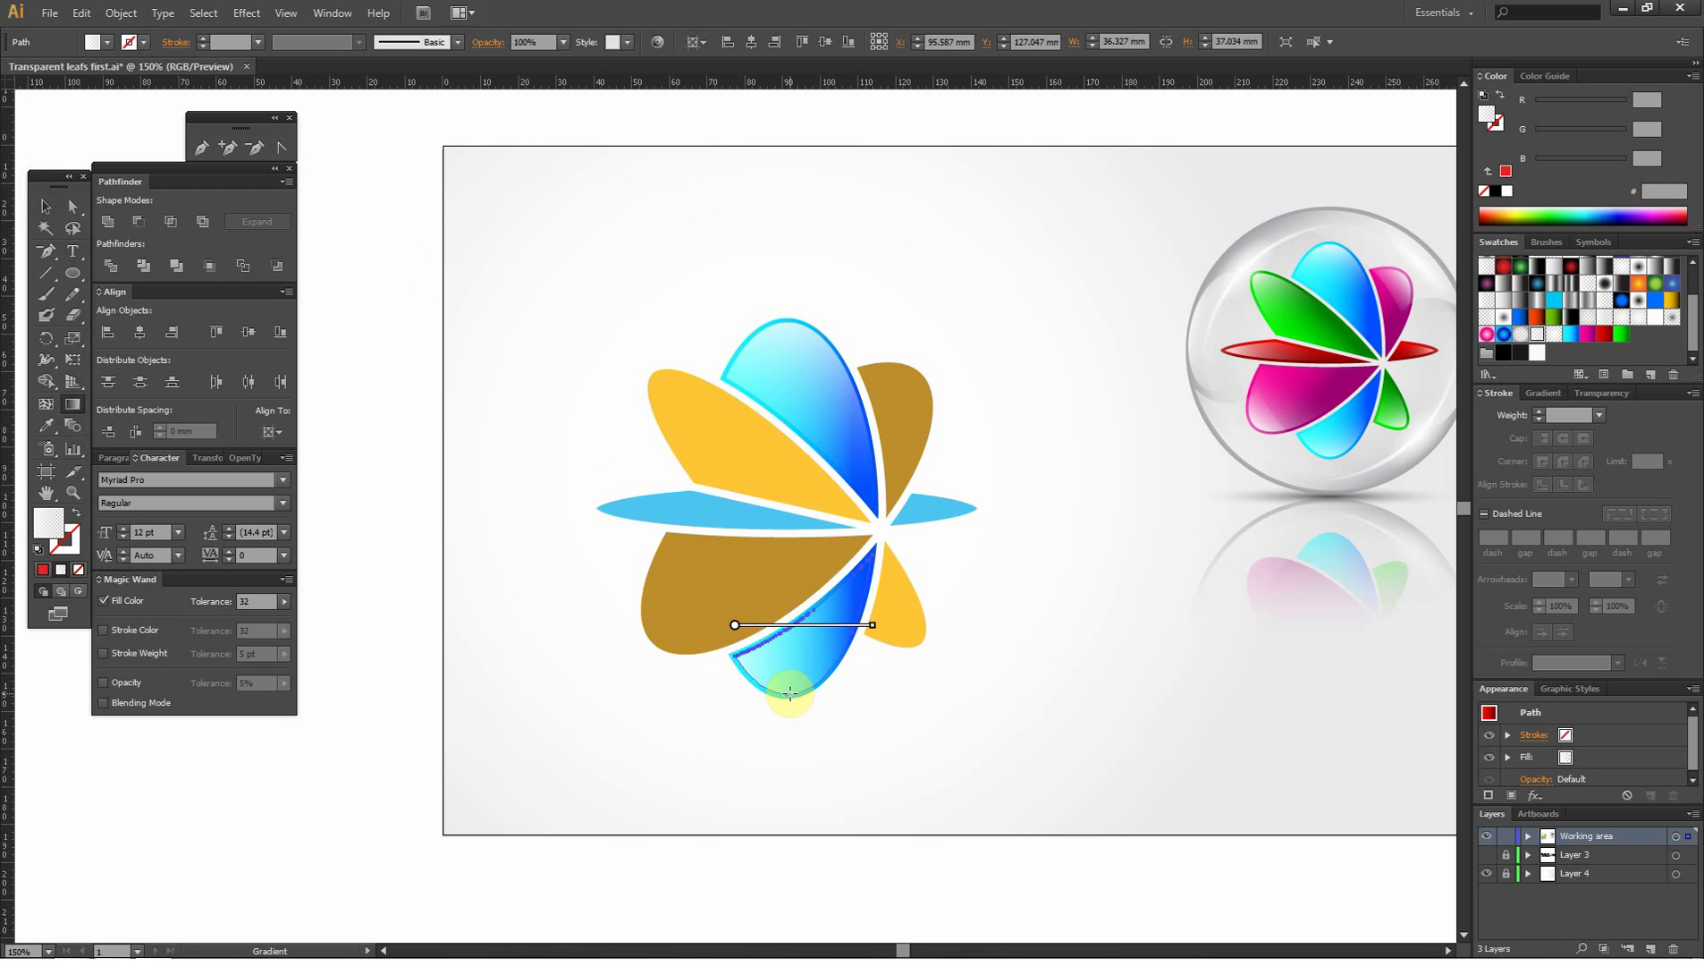
pyautogui.moveTo(790, 693); pyautogui.dragTo(791, 563)
# - Select the six other leaves and eyedrop the yellow leaf's translucent gradient onto them
pyautogui.click(41, 205)
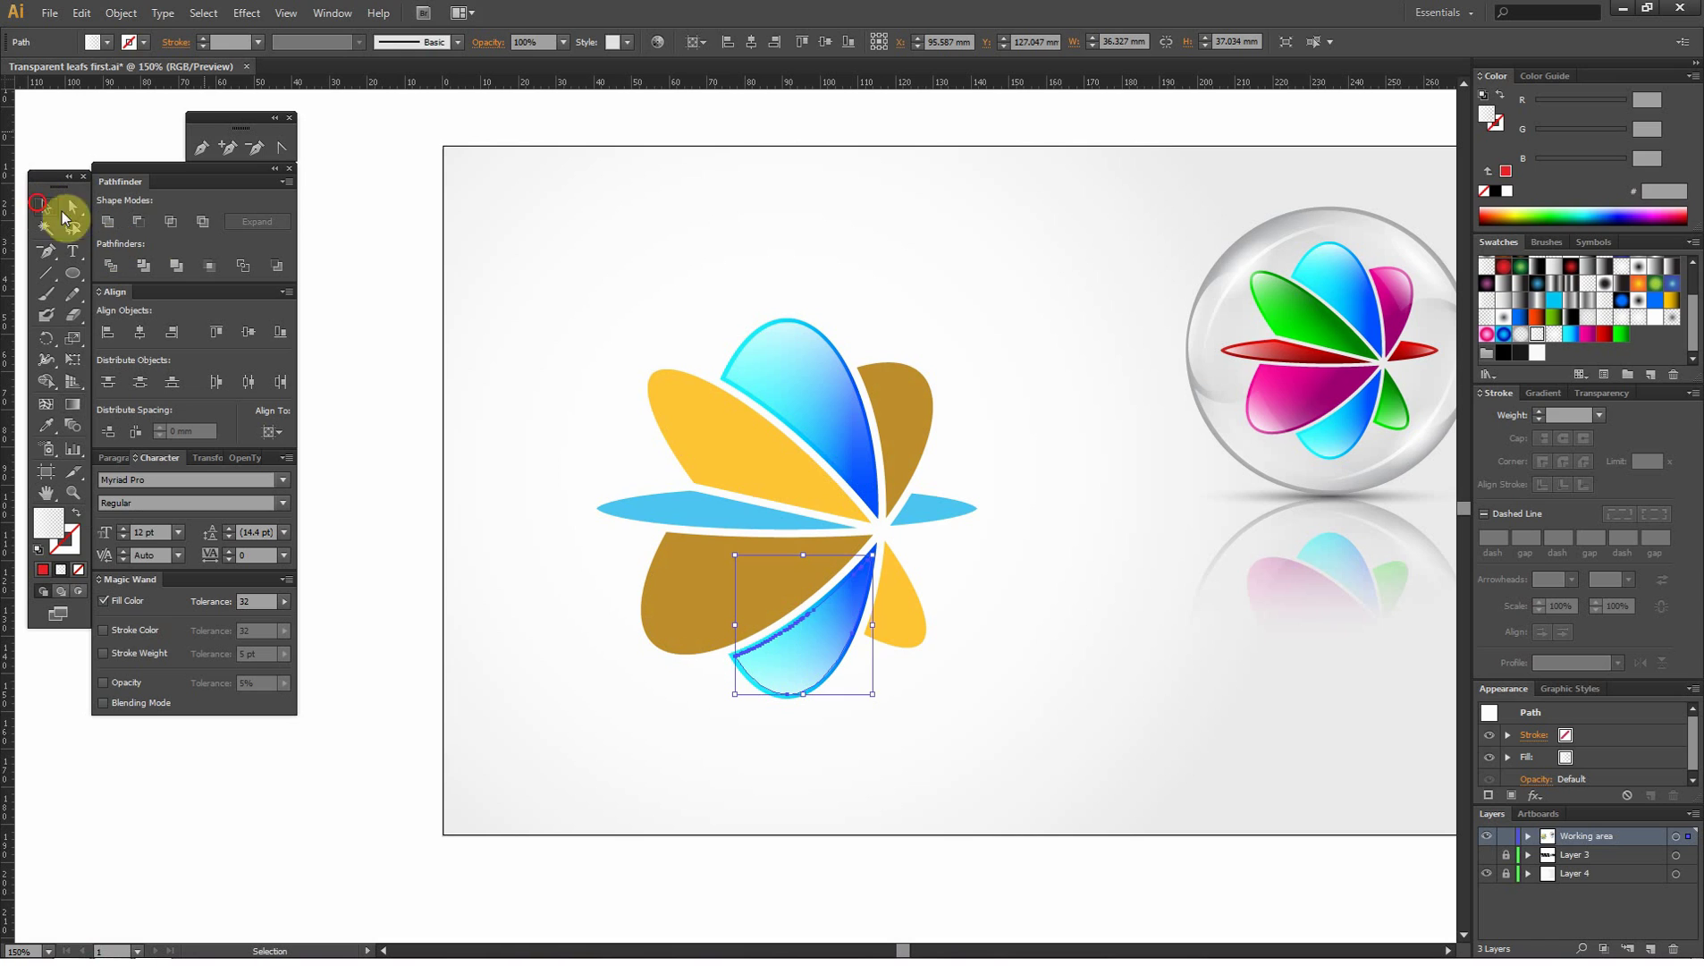
pyautogui.click(705, 505)
pyautogui.keyDown('shift'); pyautogui.click(729, 432); pyautogui.keyUp('shift')
pyautogui.keyDown('shift'); pyautogui.click(885, 401); pyautogui.keyUp('shift')
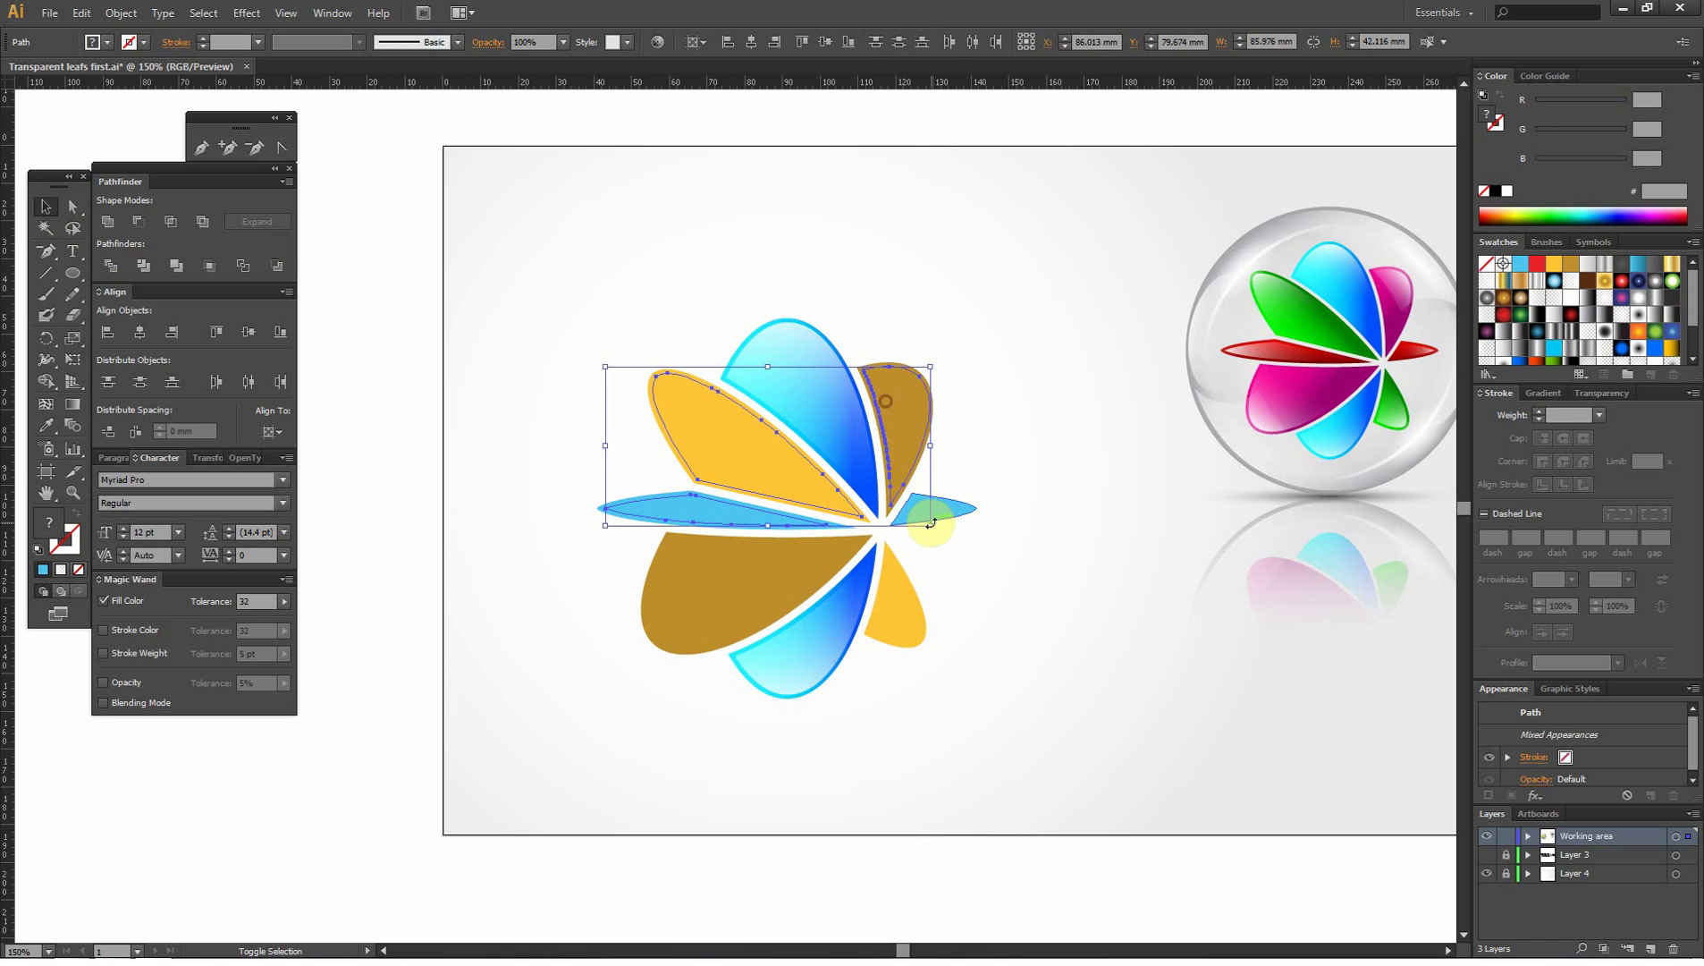
pyautogui.keyDown('shift'); pyautogui.click(928, 509); pyautogui.keyUp('shift')
pyautogui.keyDown('shift'); pyautogui.click(899, 594); pyautogui.keyUp('shift')
pyautogui.keyDown('shift'); pyautogui.click(729, 587); pyautogui.keyUp('shift')
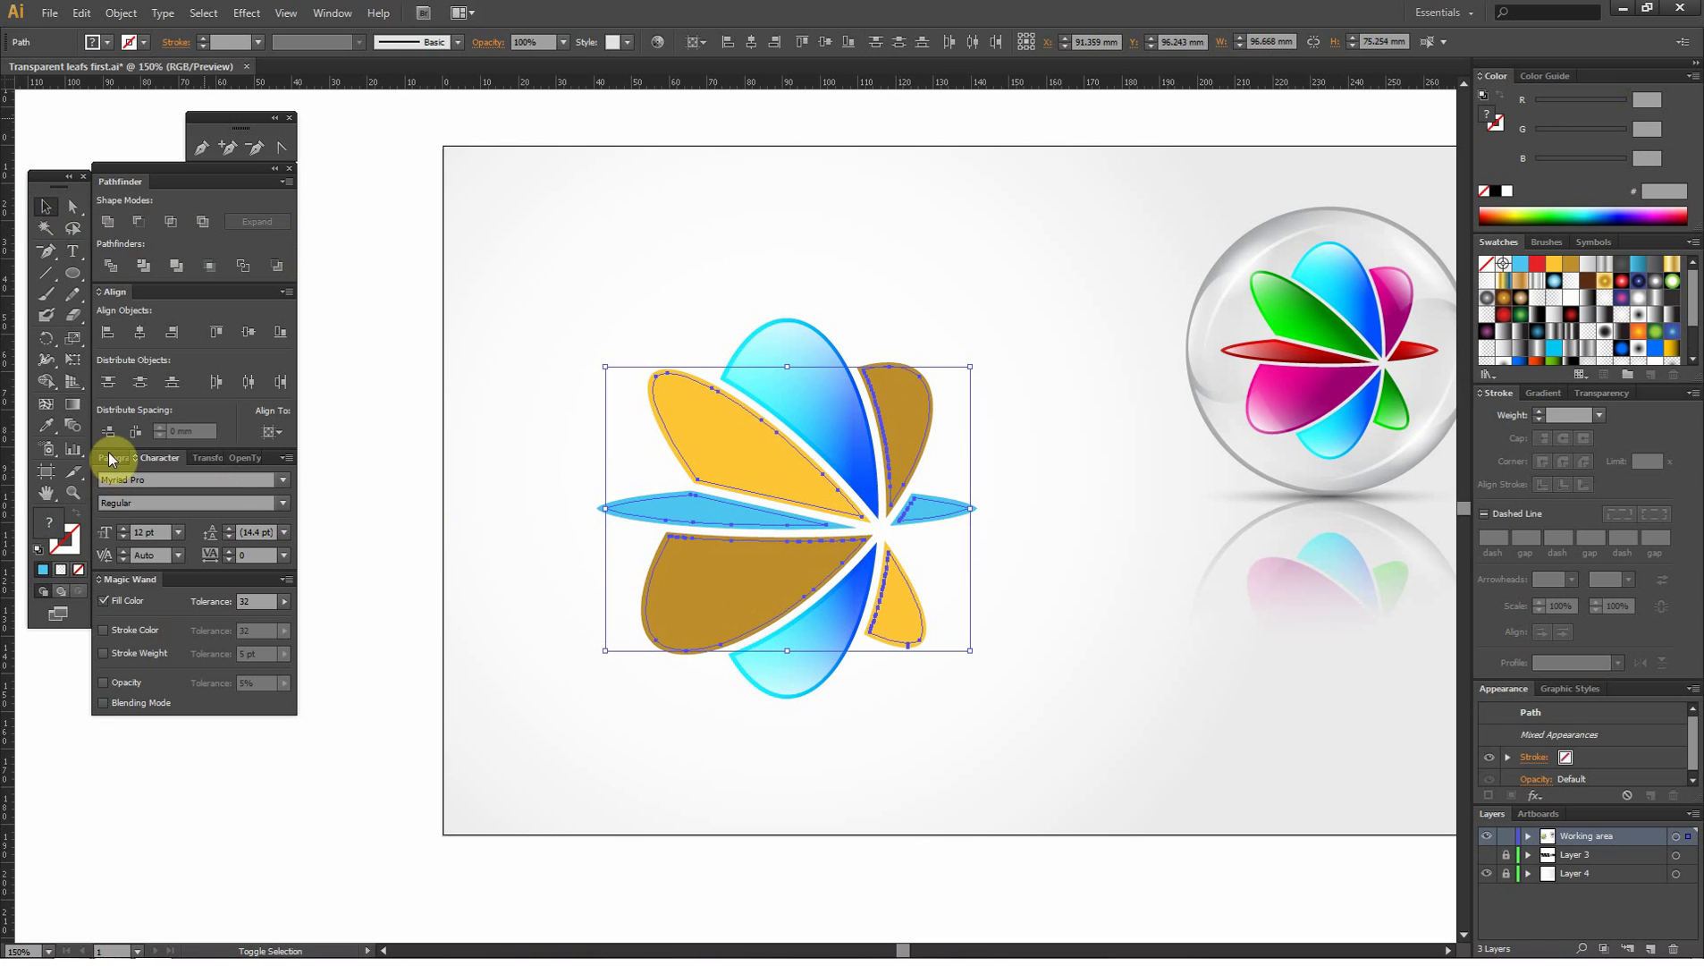
pyautogui.click(45, 425)
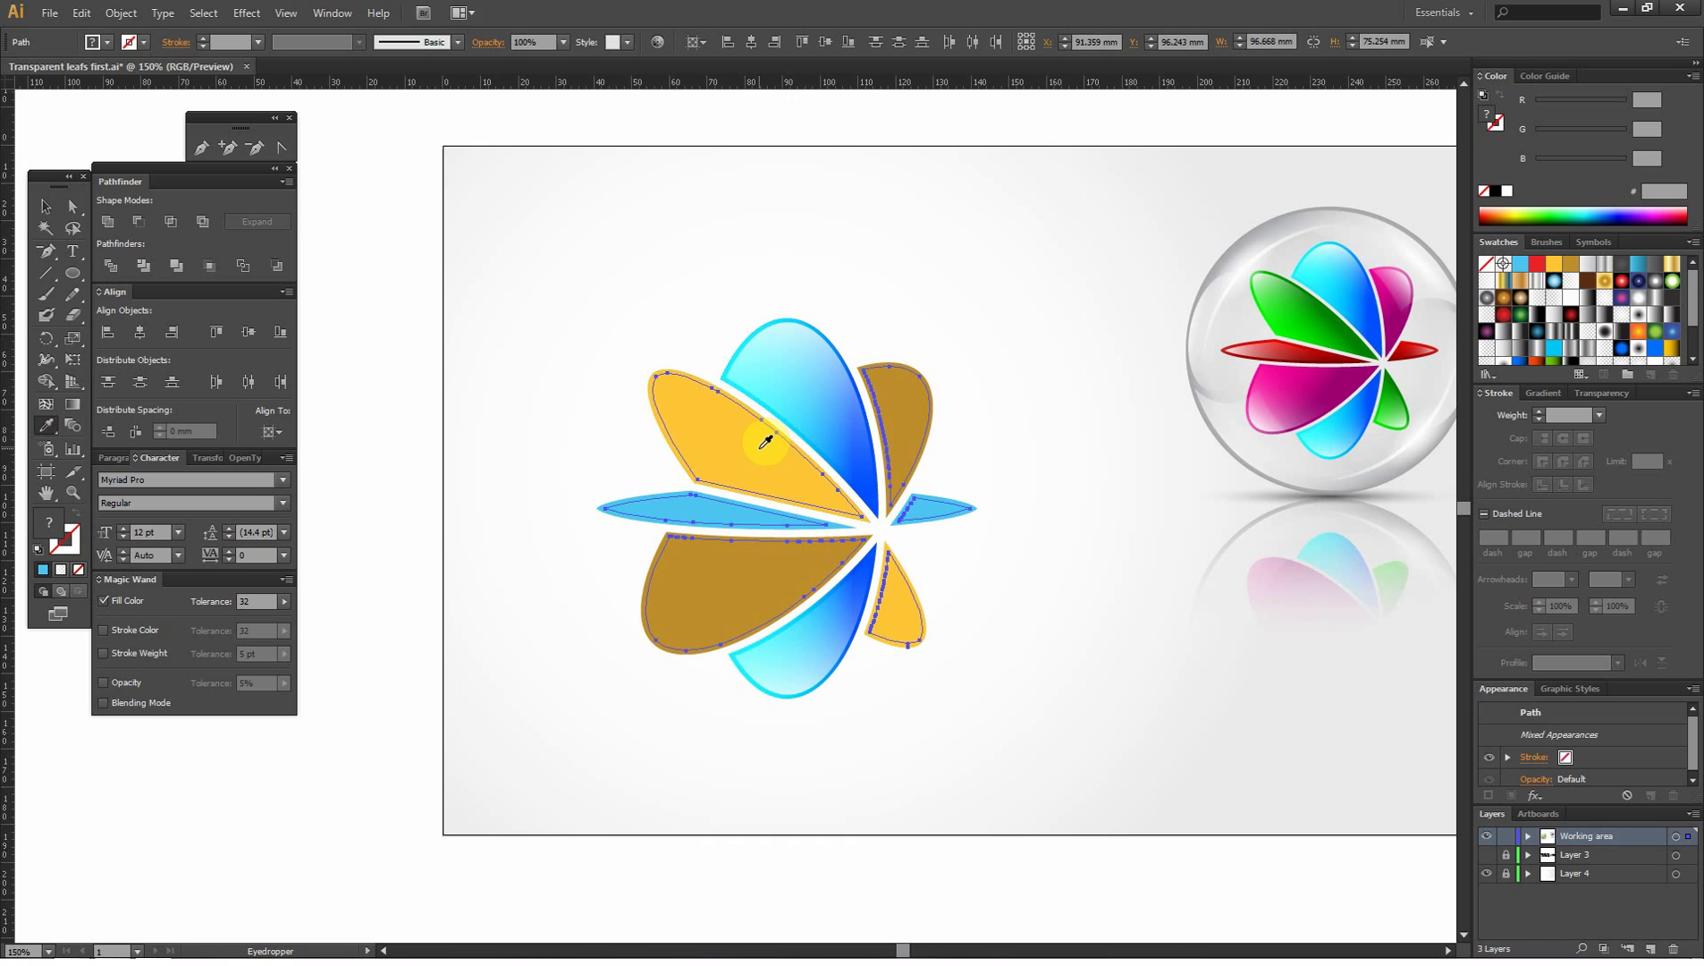
pyautogui.click(765, 441)
# - Angle the upper yellow and upper brown leaves' gradients from each tip toward the centre
pyautogui.click(45, 206)
pyautogui.click(536, 376)
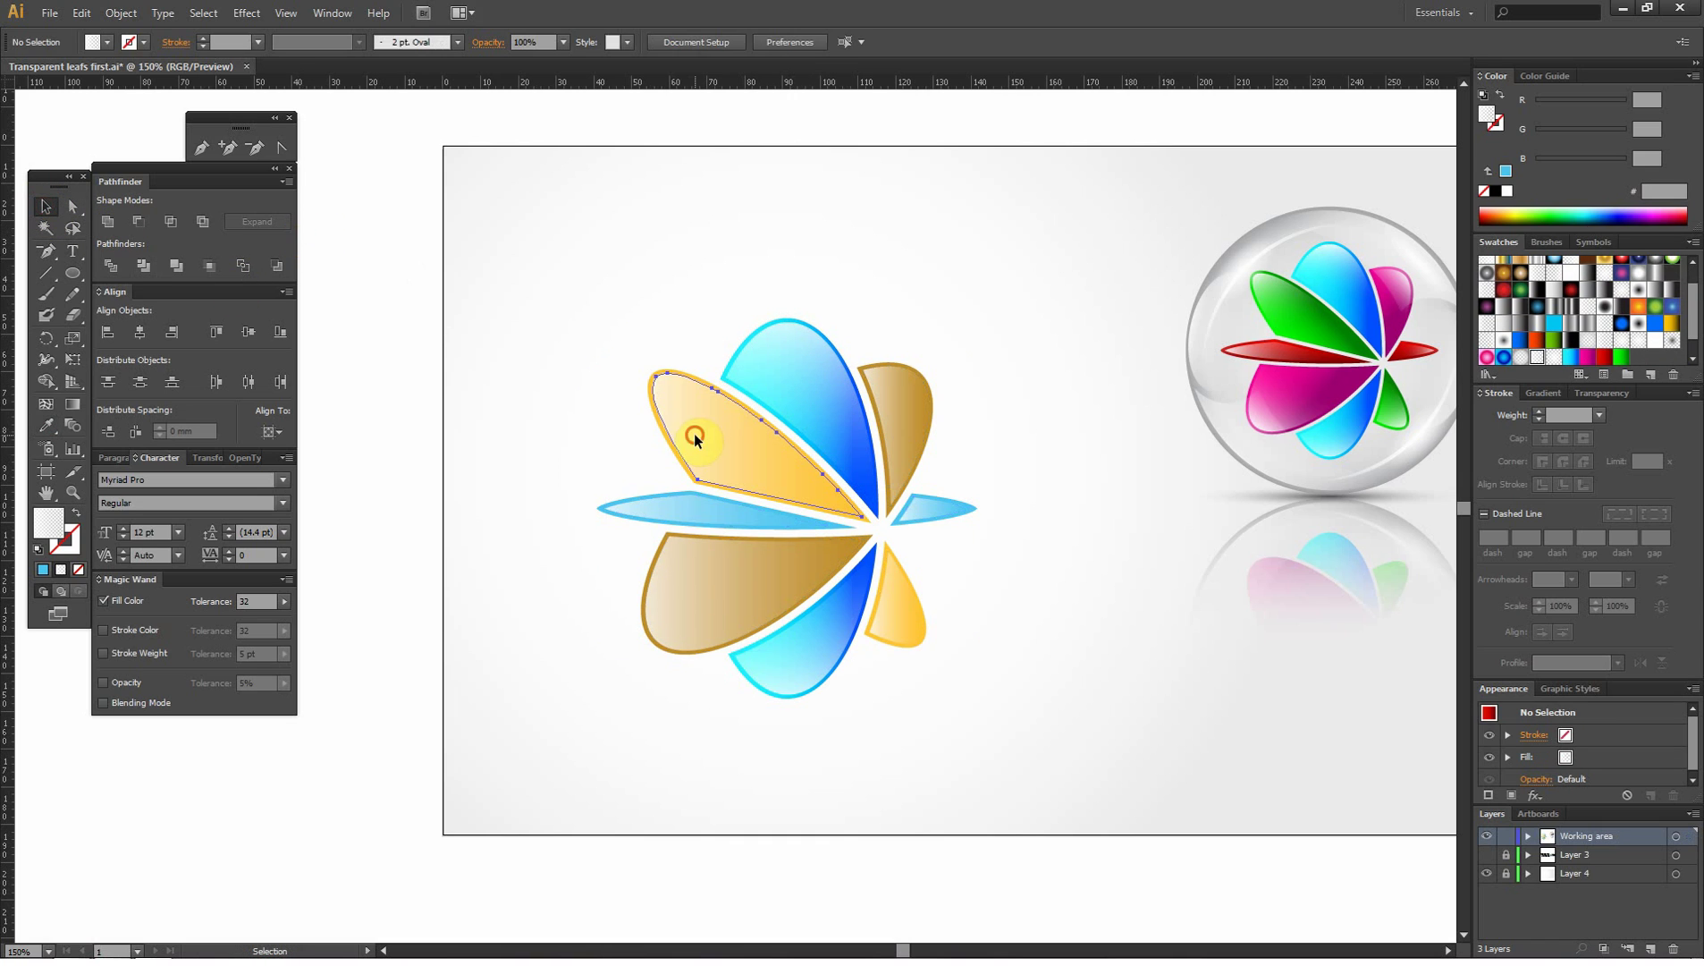
pyautogui.click(73, 404)
pyautogui.moveTo(659, 372); pyautogui.dragTo(788, 501)
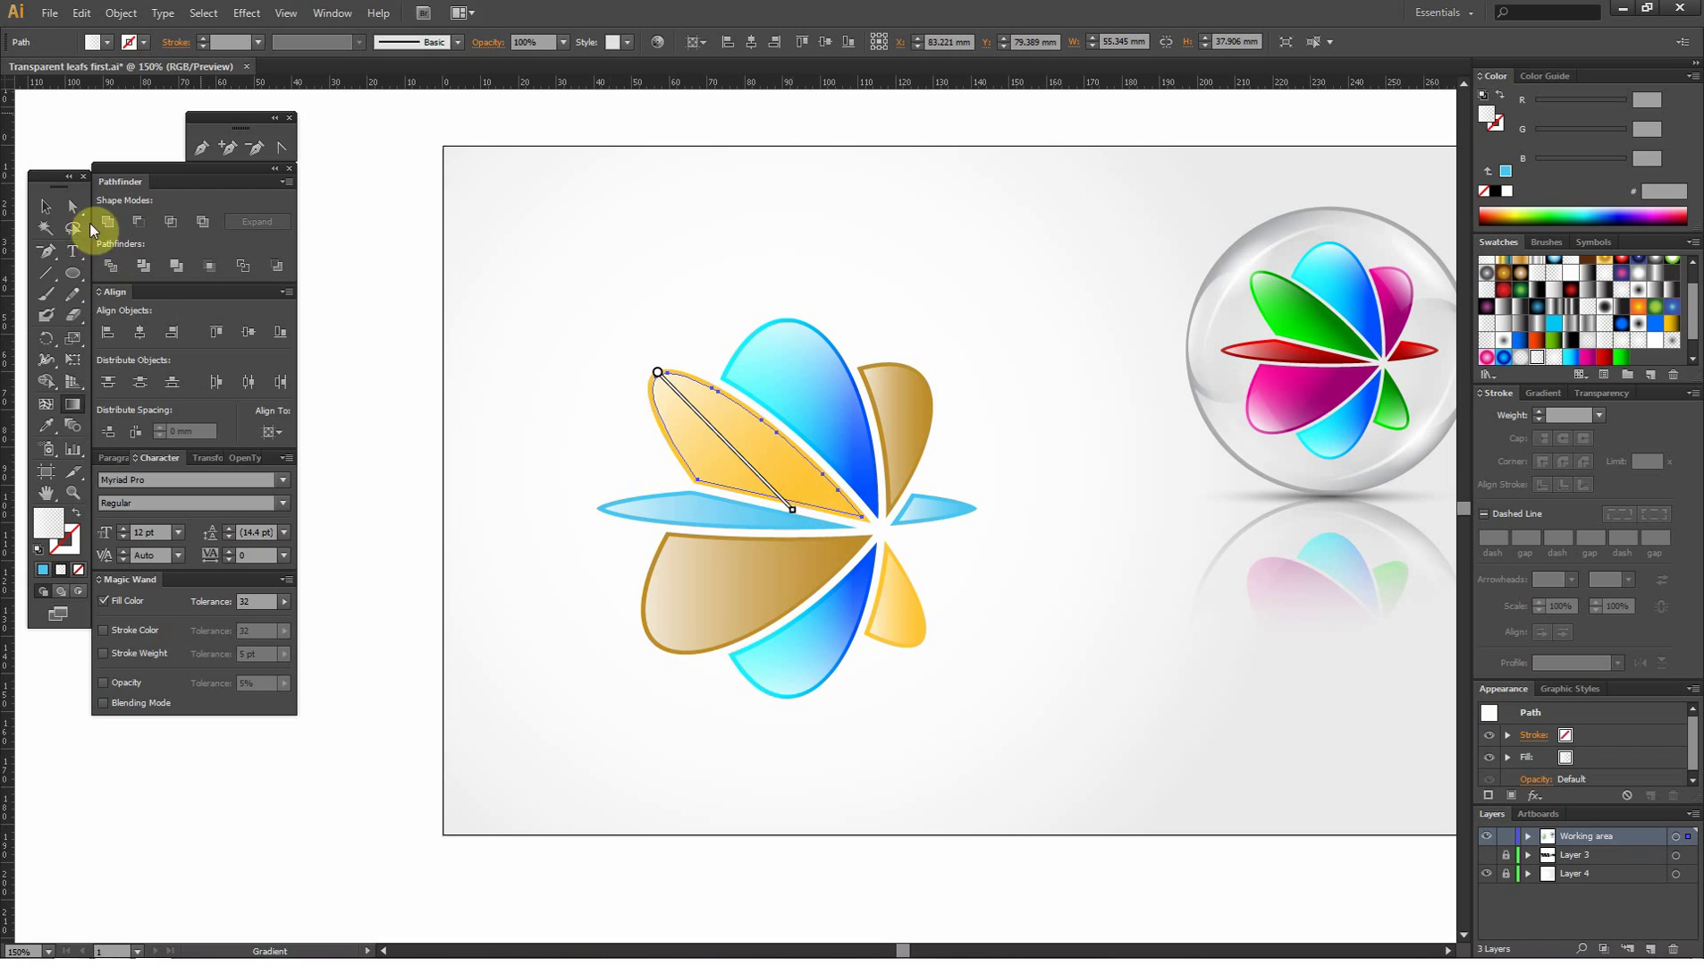
pyautogui.click(45, 207)
pyautogui.click(353, 233)
pyautogui.click(74, 404)
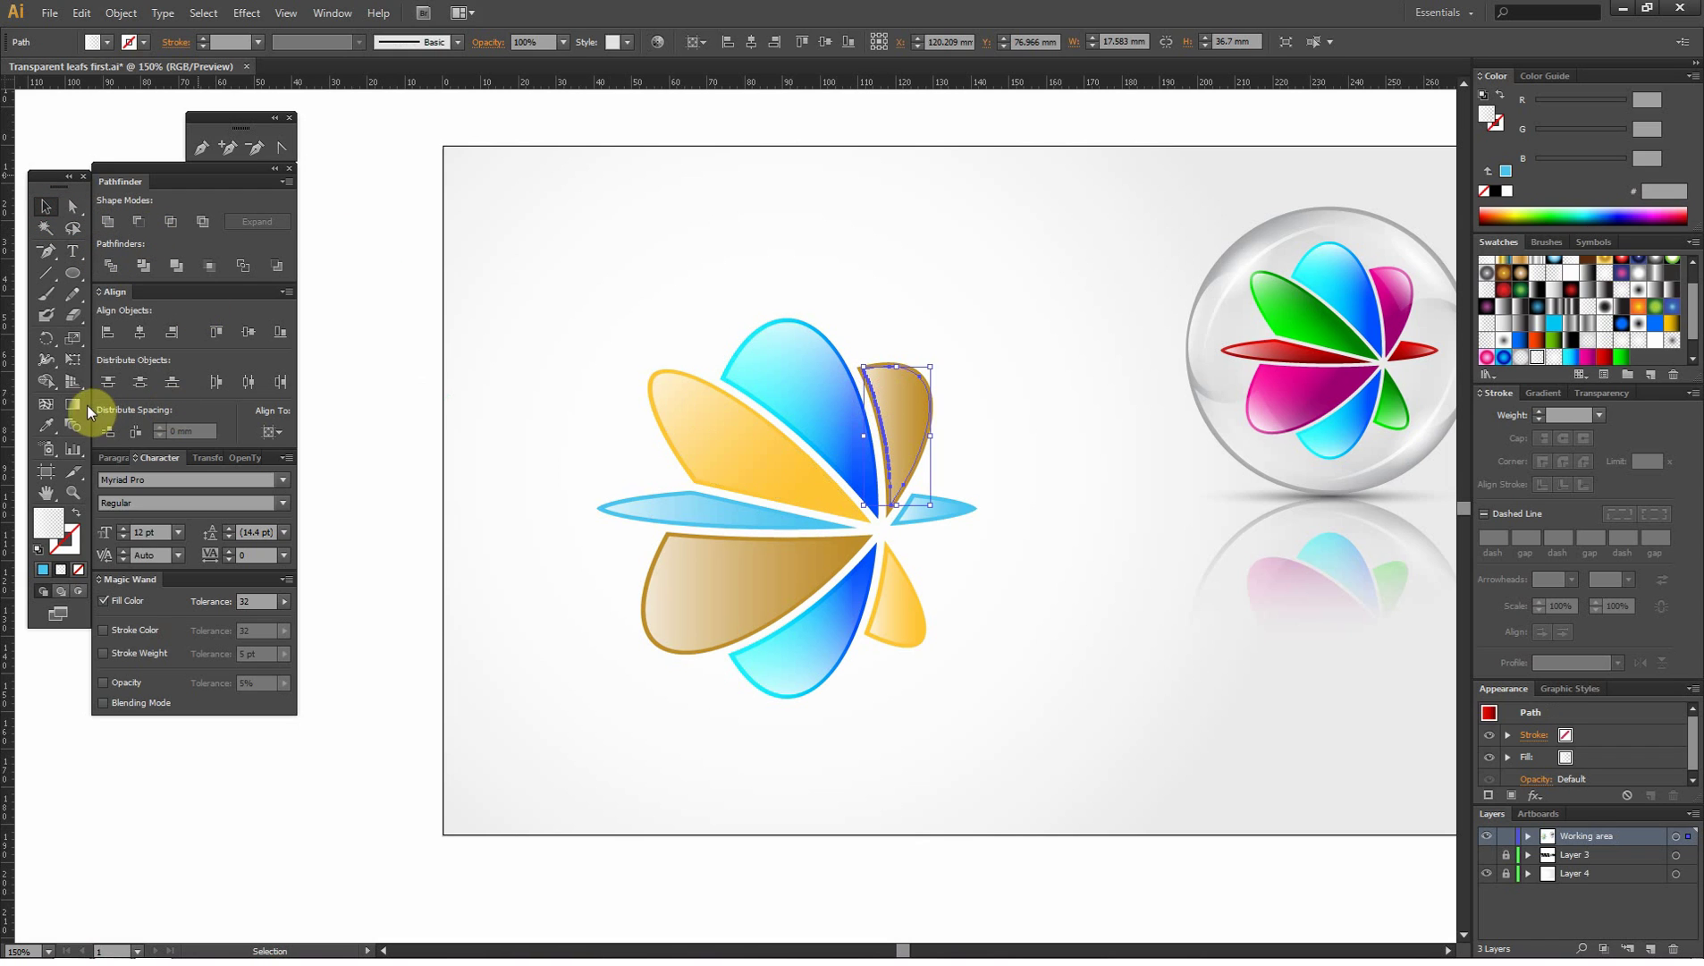
pyautogui.moveTo(924, 375); pyautogui.dragTo(872, 438)
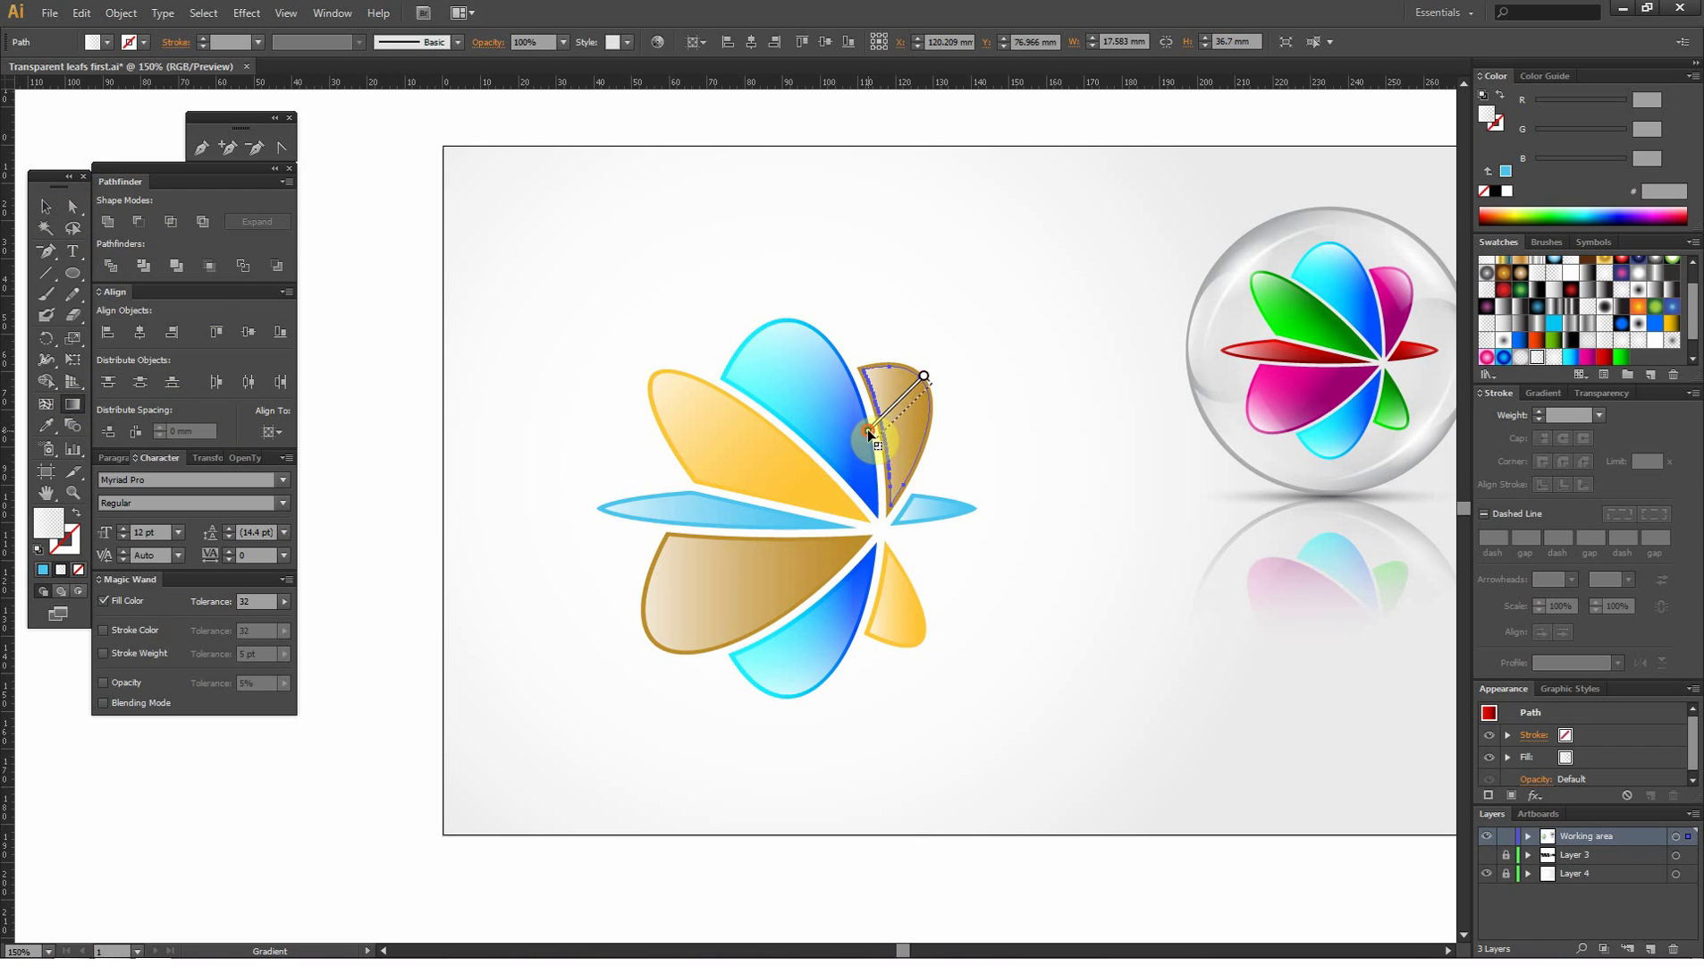
# - Redraw the gradient across the small right blue leaf
pyautogui.click(46, 207)
pyautogui.click(372, 272)
pyautogui.click(656, 492)
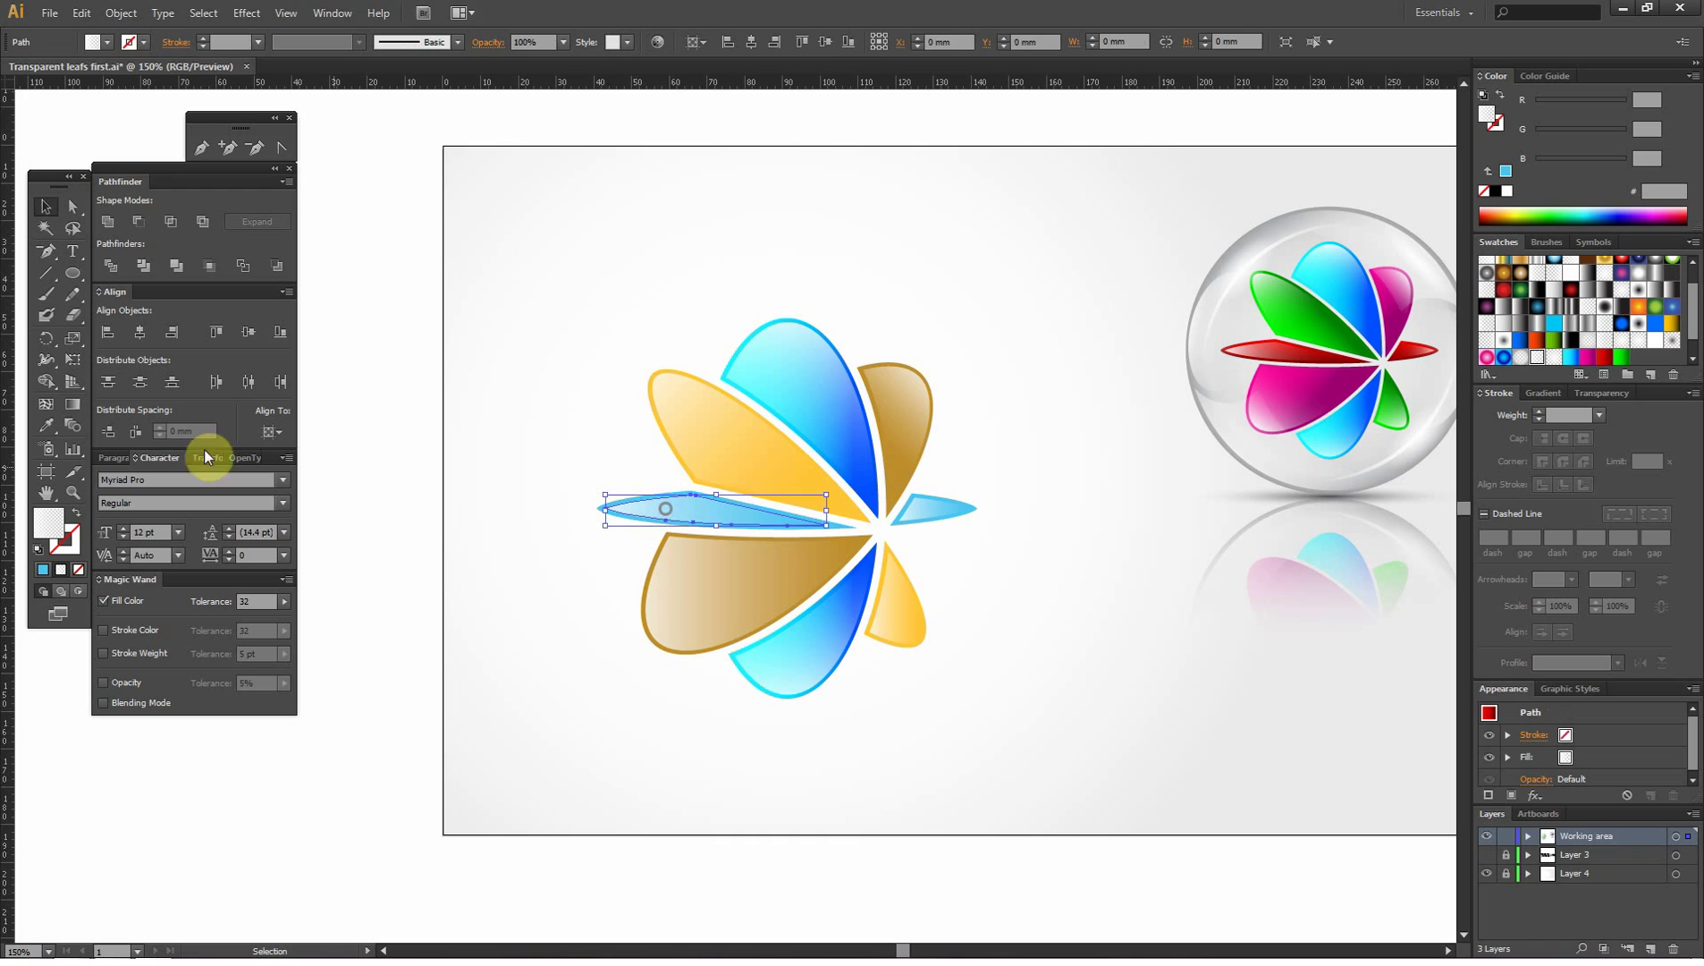
pyautogui.click(930, 510)
pyautogui.click(73, 404)
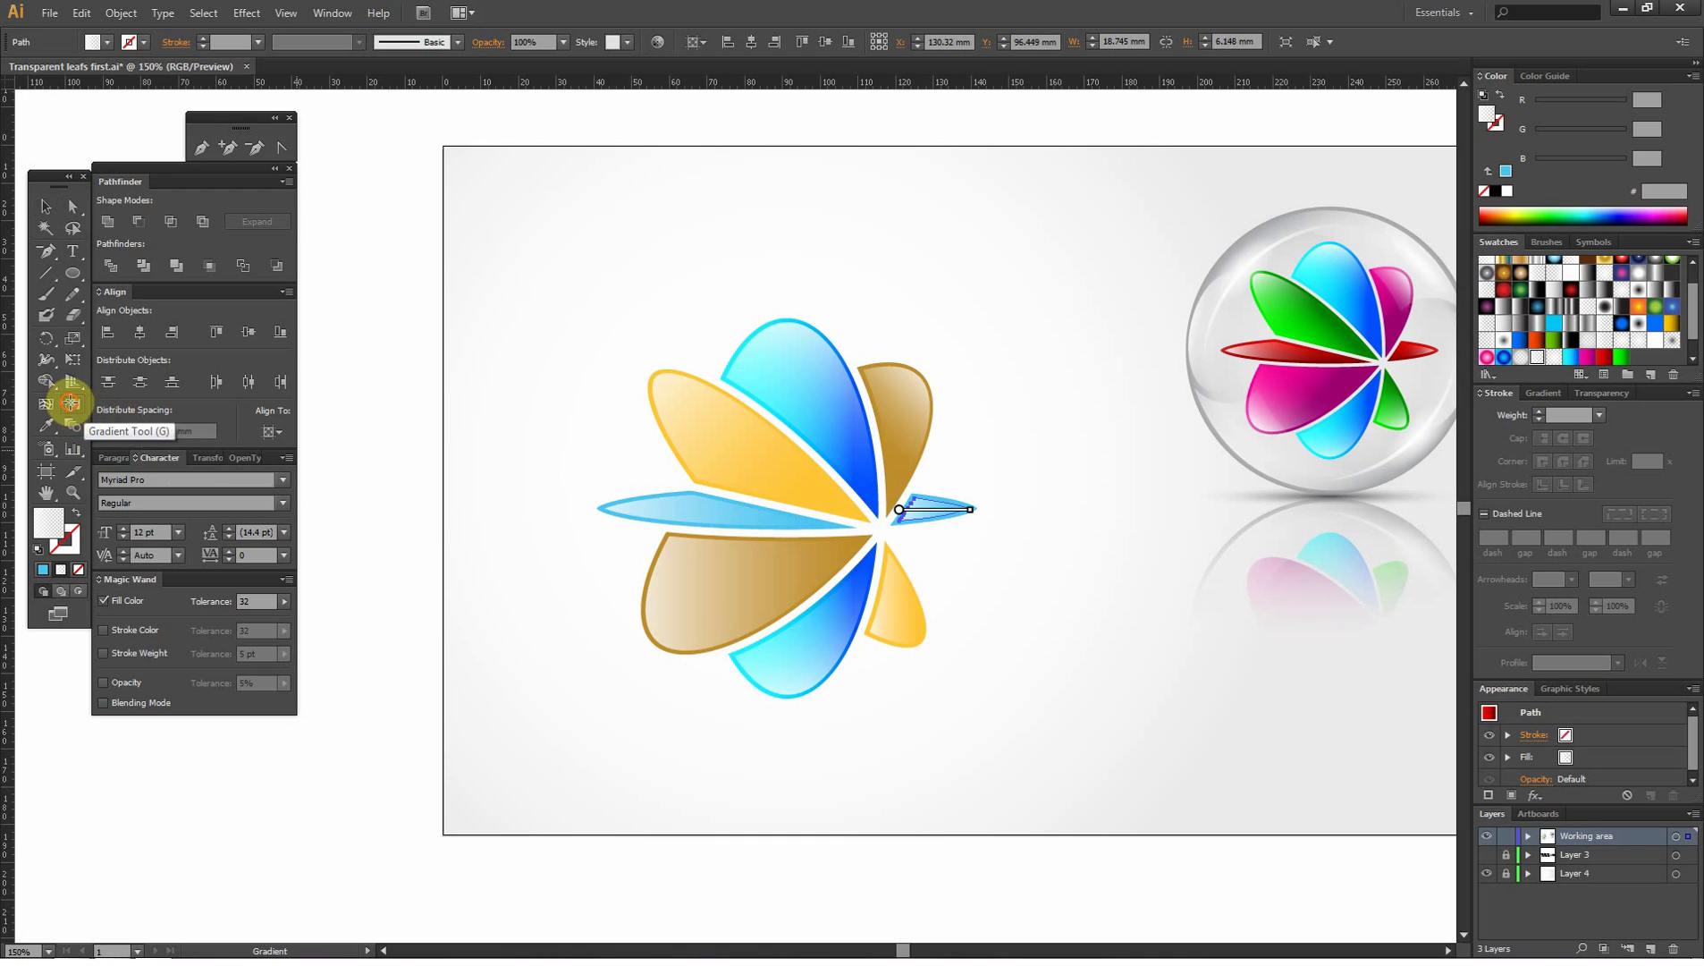
pyautogui.moveTo(898, 510)
pyautogui.mouseDown()
pyautogui.moveTo(970, 509)
pyautogui.moveTo(926, 529)
pyautogui.mouseUp()
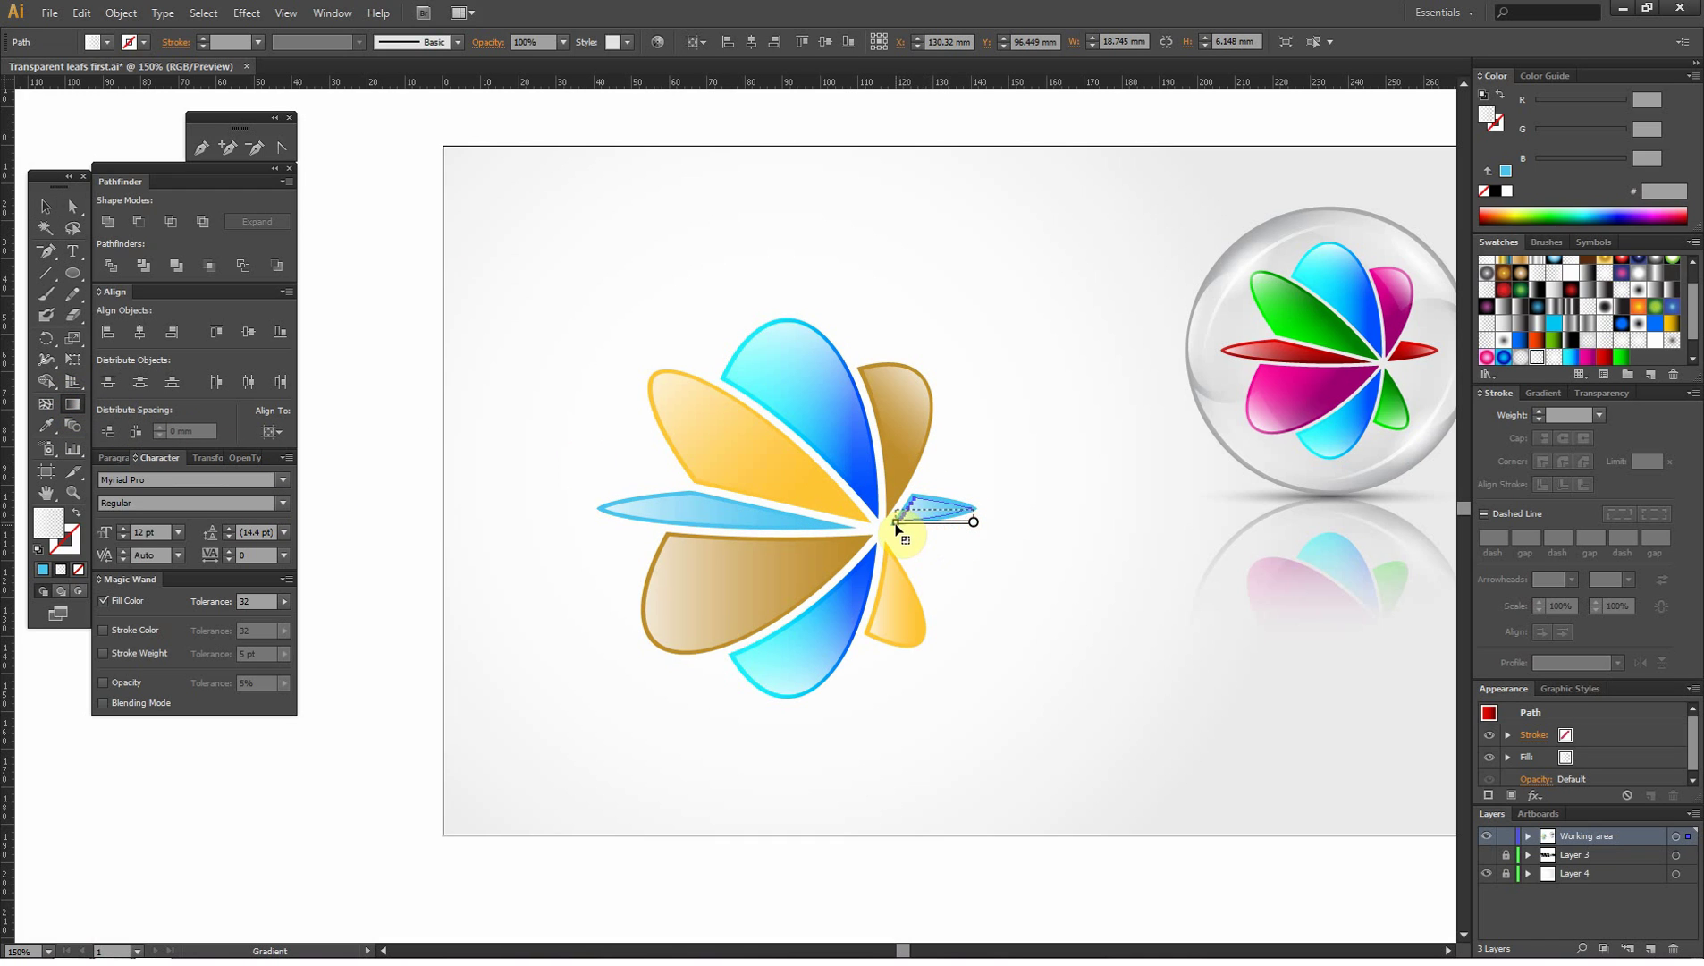
# - Angle the lower brown and small lower-right yellow leaves' gradients upward from their tips
pyautogui.click(45, 207)
pyautogui.click(384, 320)
pyautogui.click(743, 602)
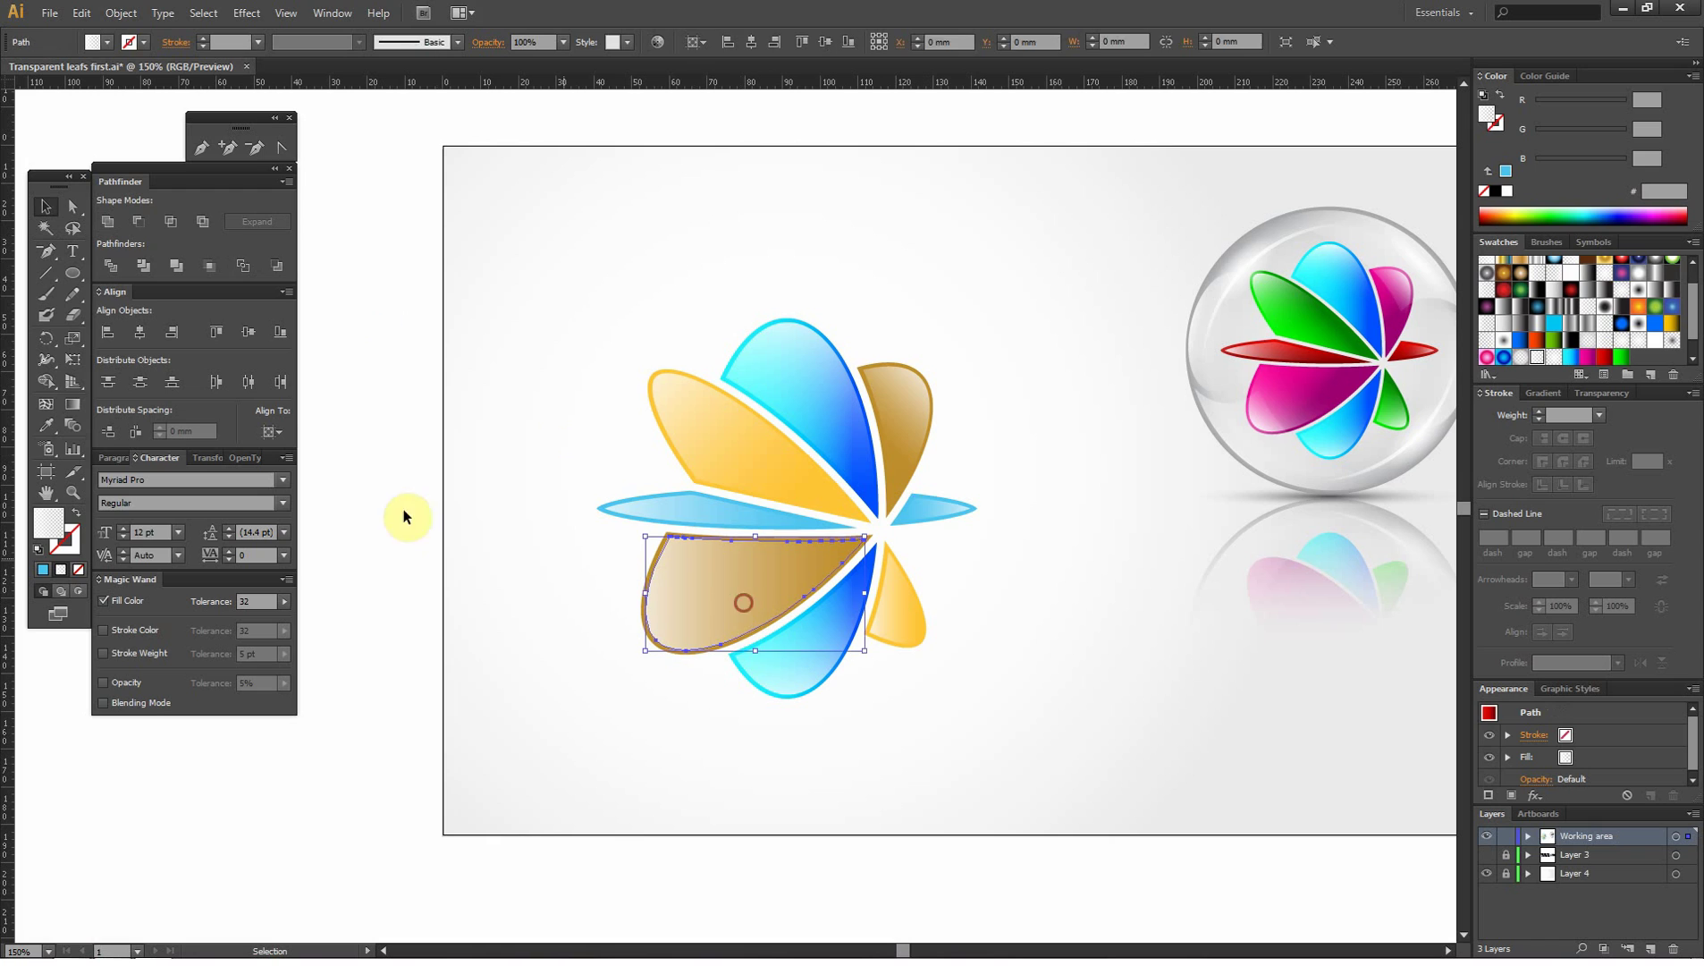
pyautogui.click(73, 404)
pyautogui.moveTo(674, 647); pyautogui.dragTo(733, 537)
pyautogui.click(46, 207)
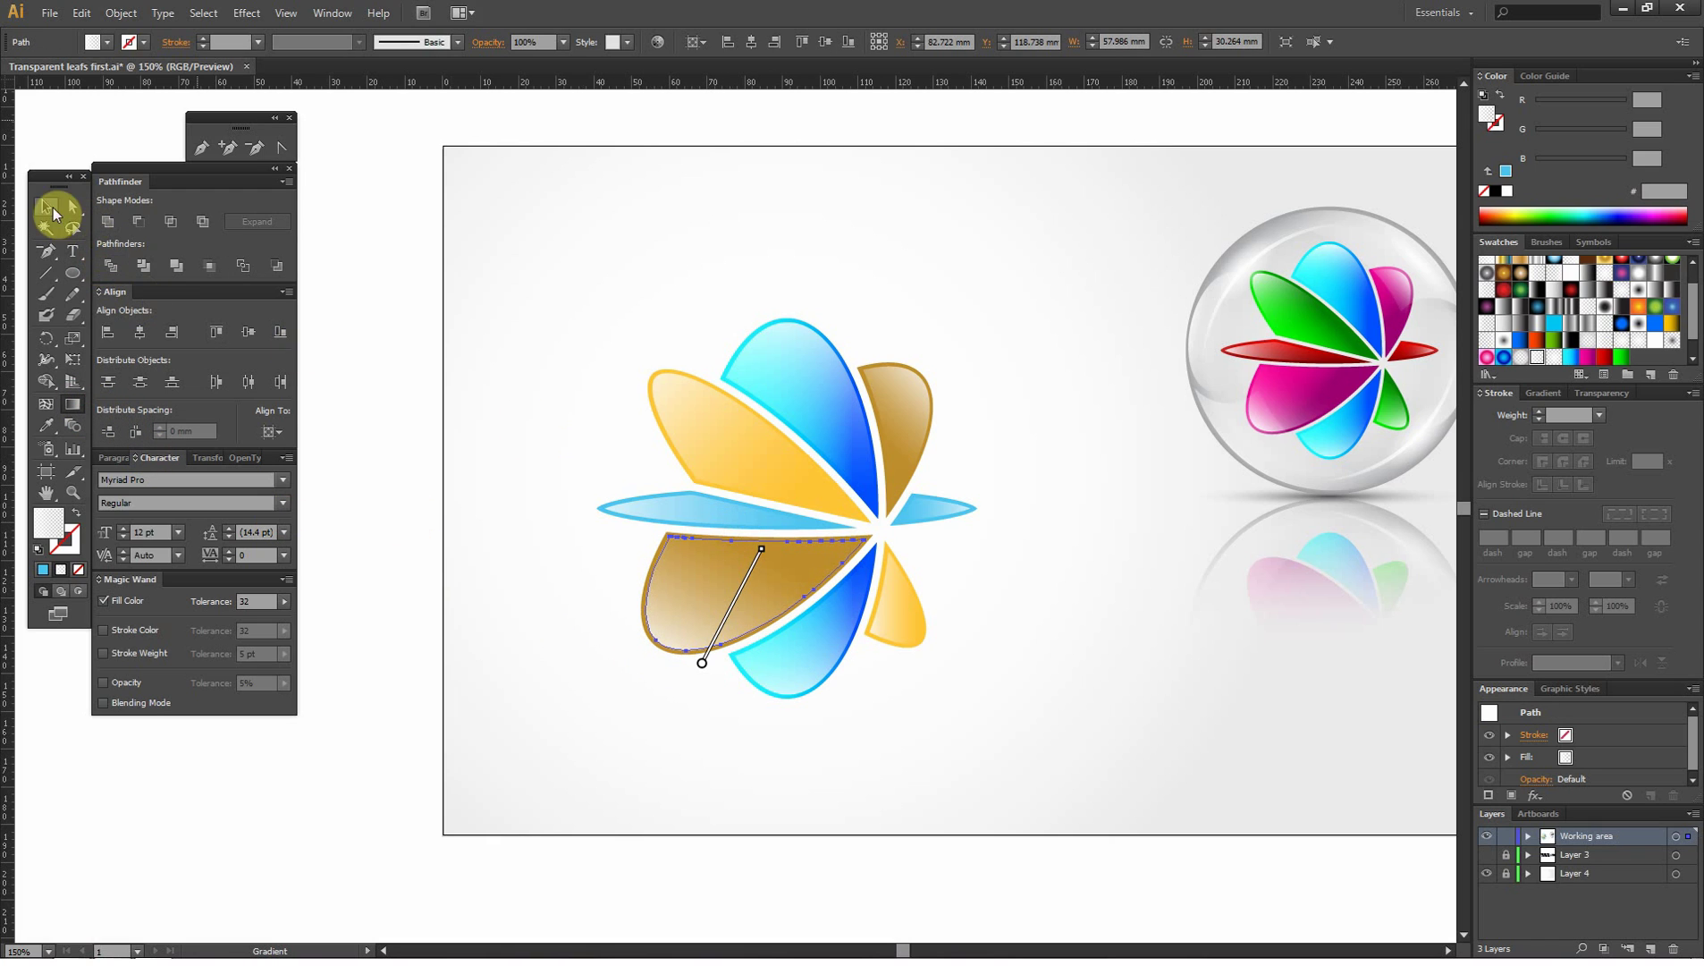
pyautogui.click(361, 331)
pyautogui.click(900, 603)
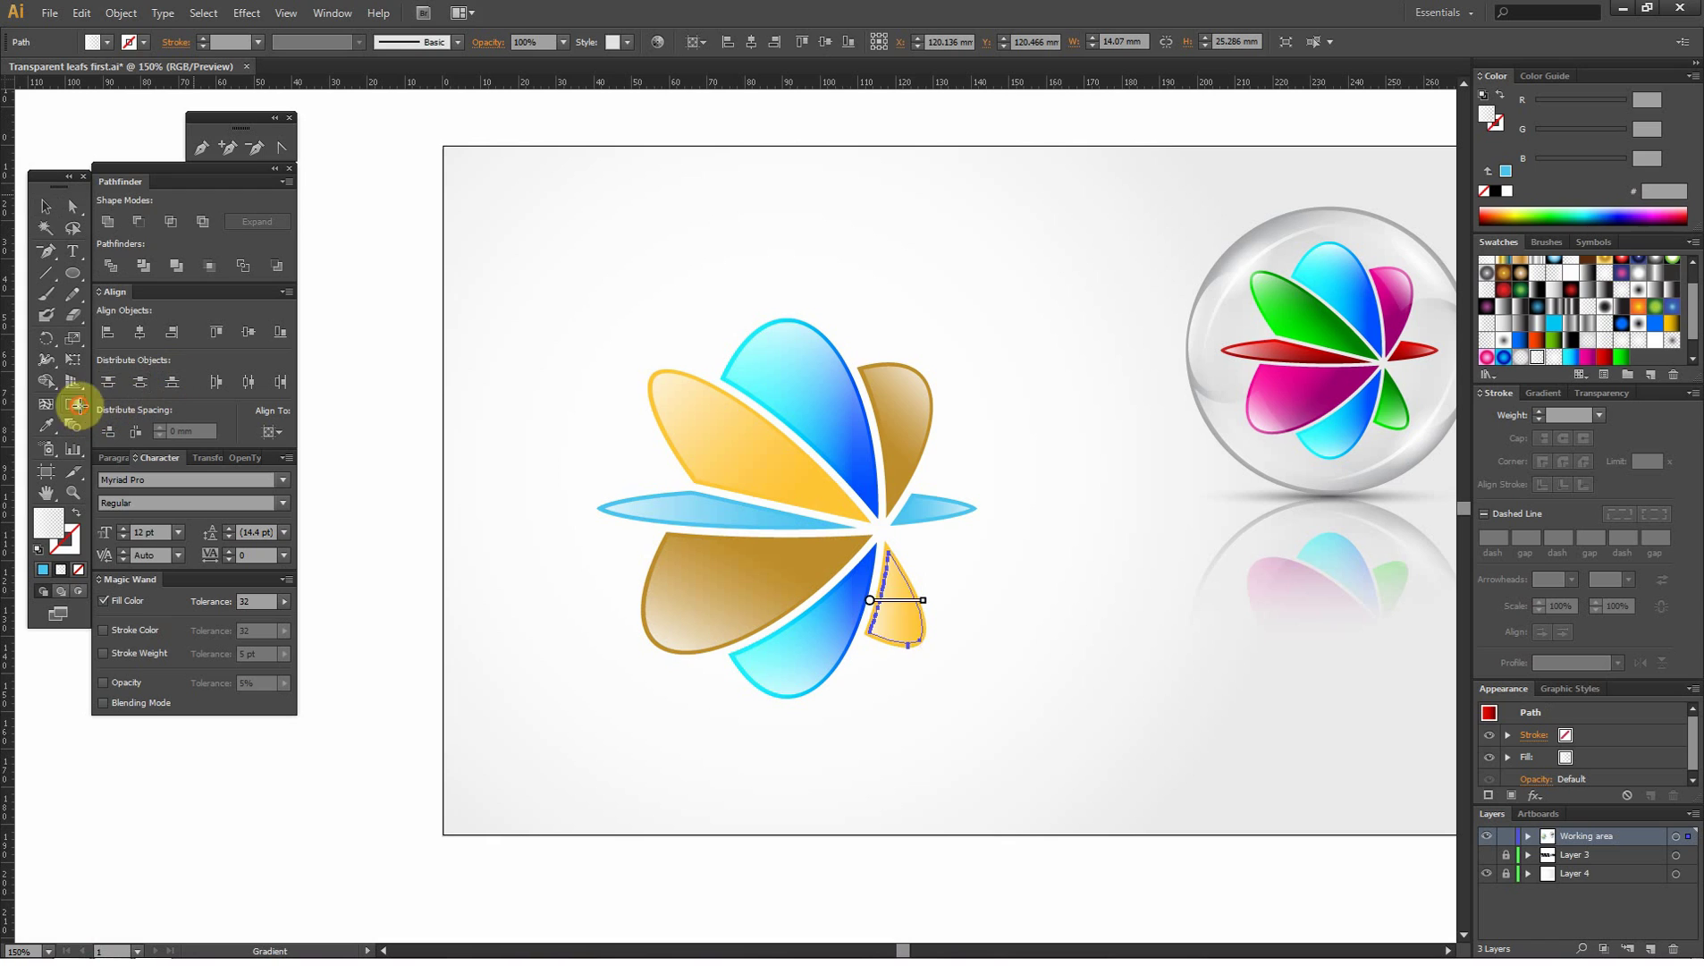
pyautogui.moveTo(923, 640); pyautogui.dragTo(897, 603)
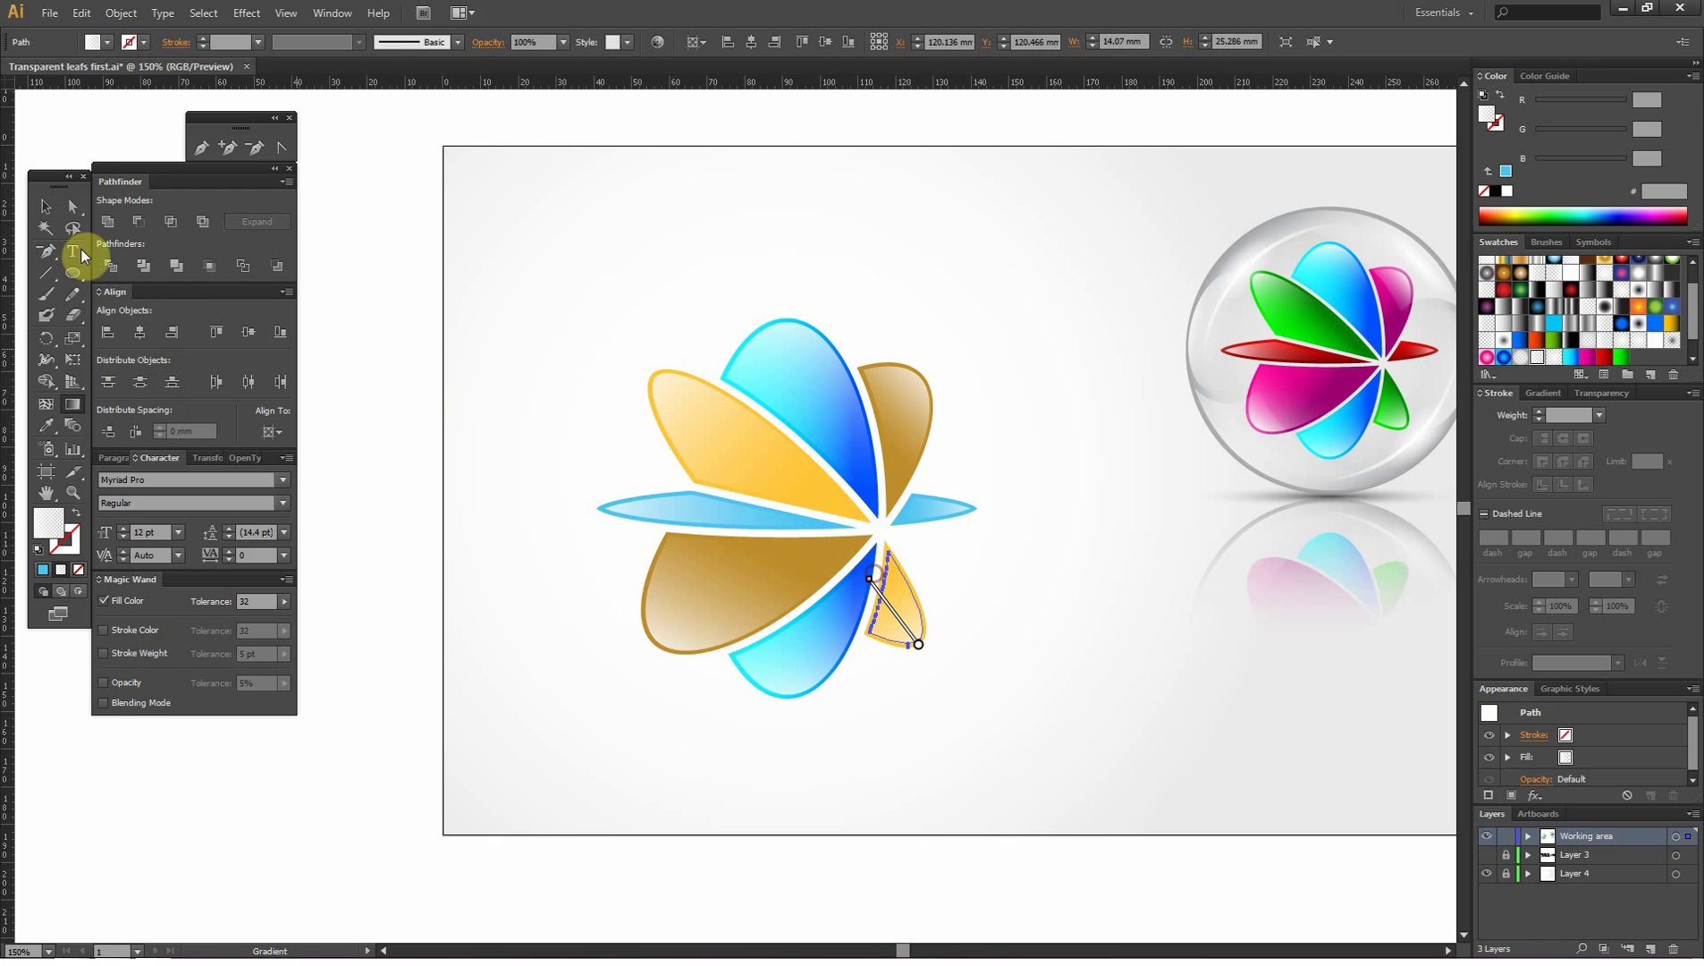
pyautogui.click(46, 207)
pyautogui.click(431, 233)
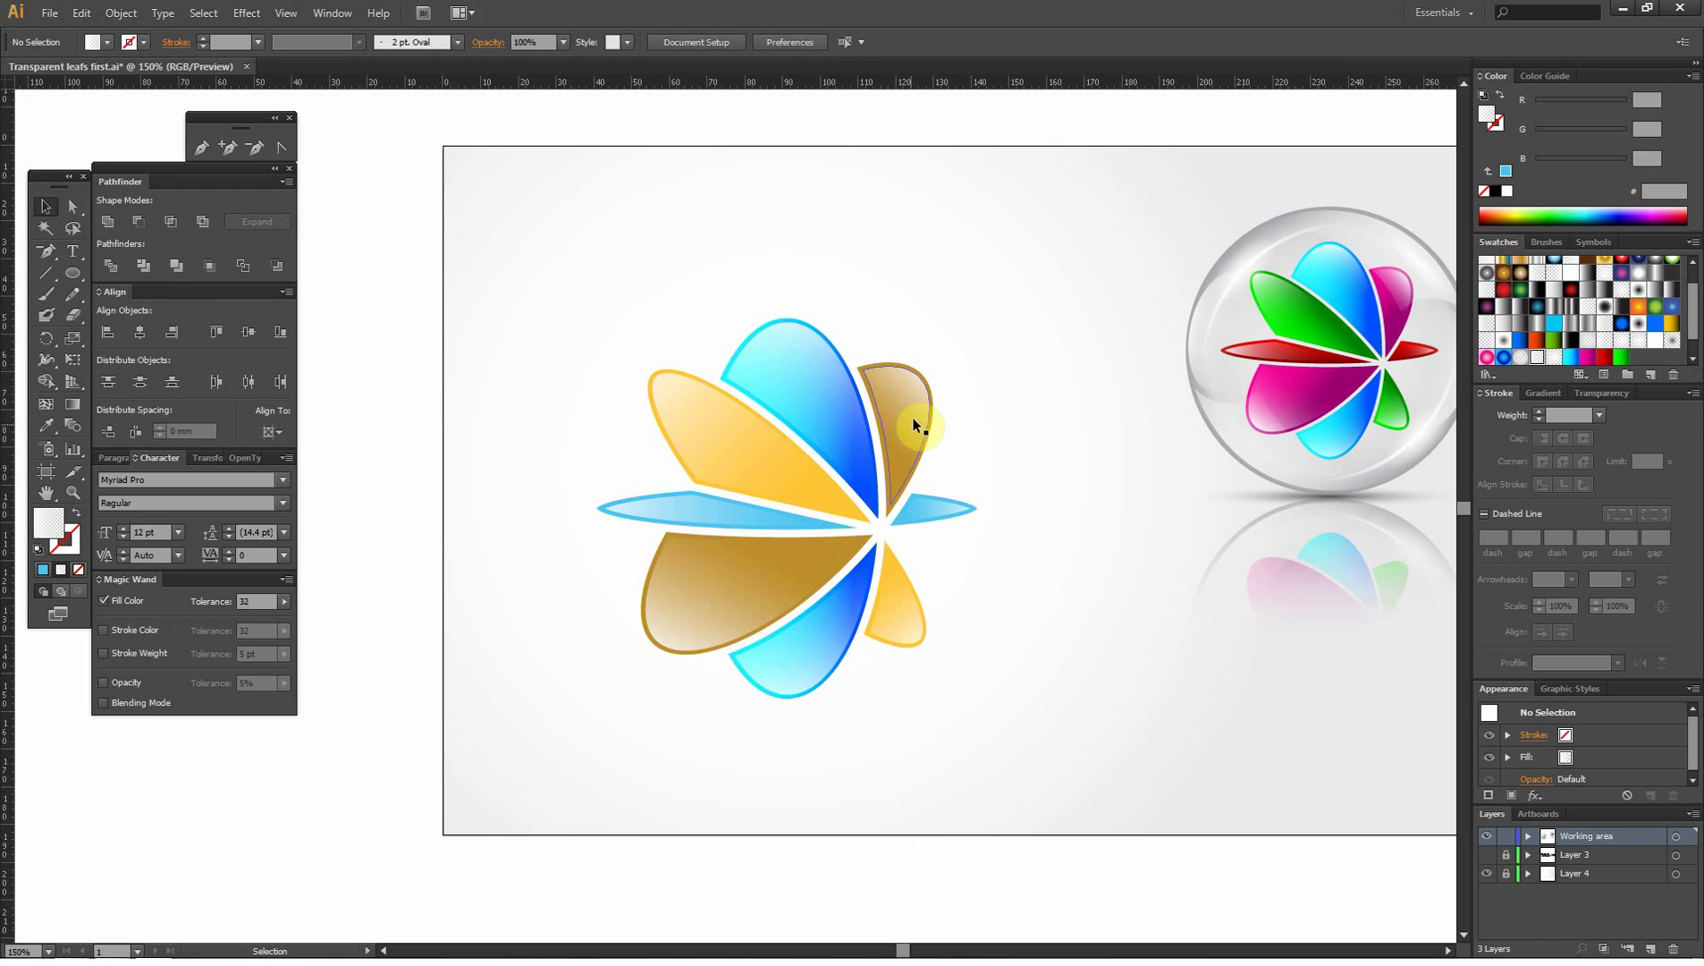
# - Give both brown leaves a magenta gradient aimed toward the flower centre
pyautogui.click(905, 366)
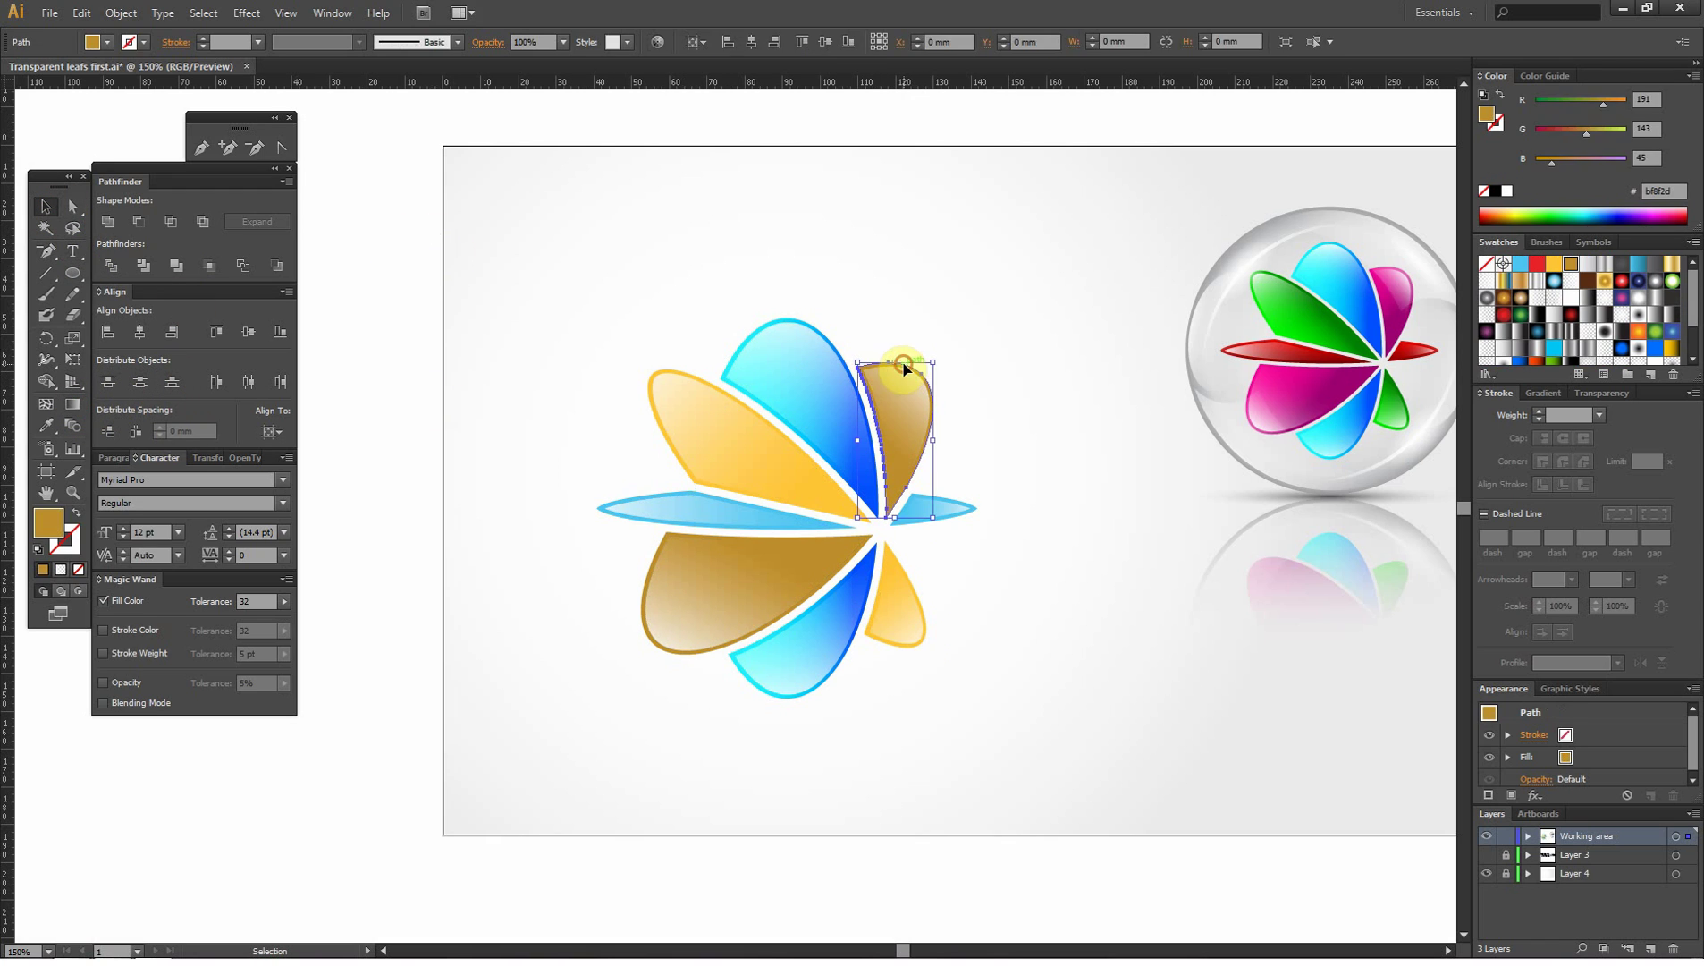
pyautogui.keyDown('shift'); pyautogui.click(672, 660); pyautogui.keyUp('shift')
pyautogui.scroll(-3, 1630, 309)
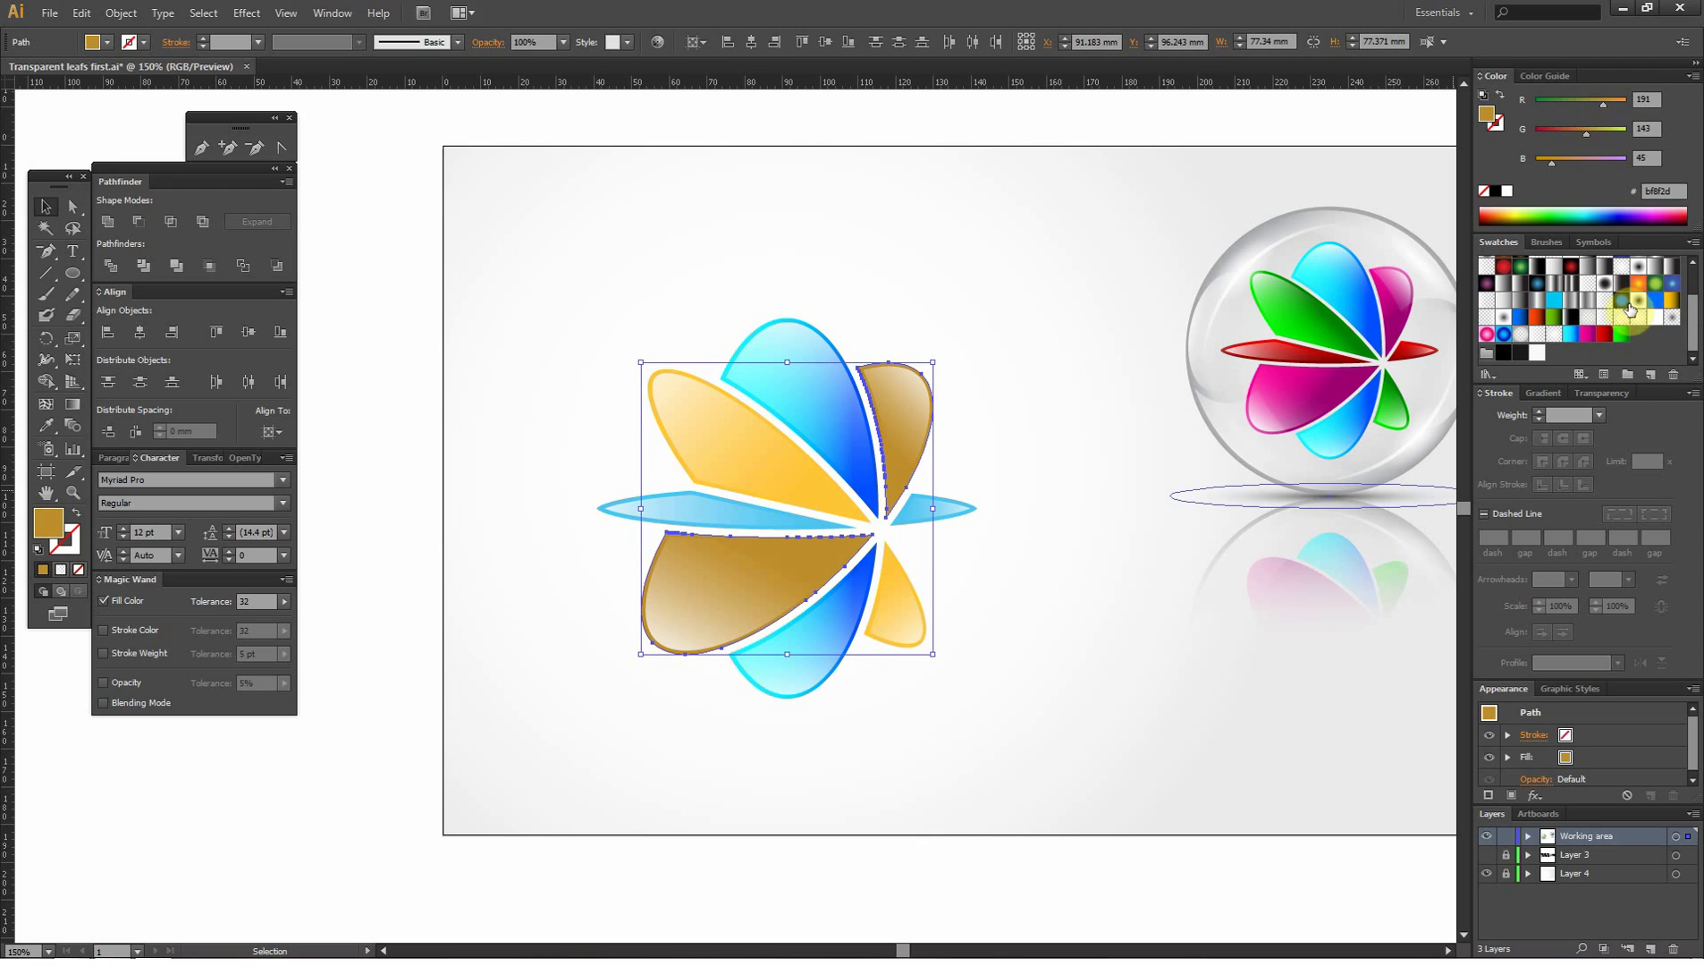
pyautogui.click(1587, 333)
pyautogui.click(1546, 394)
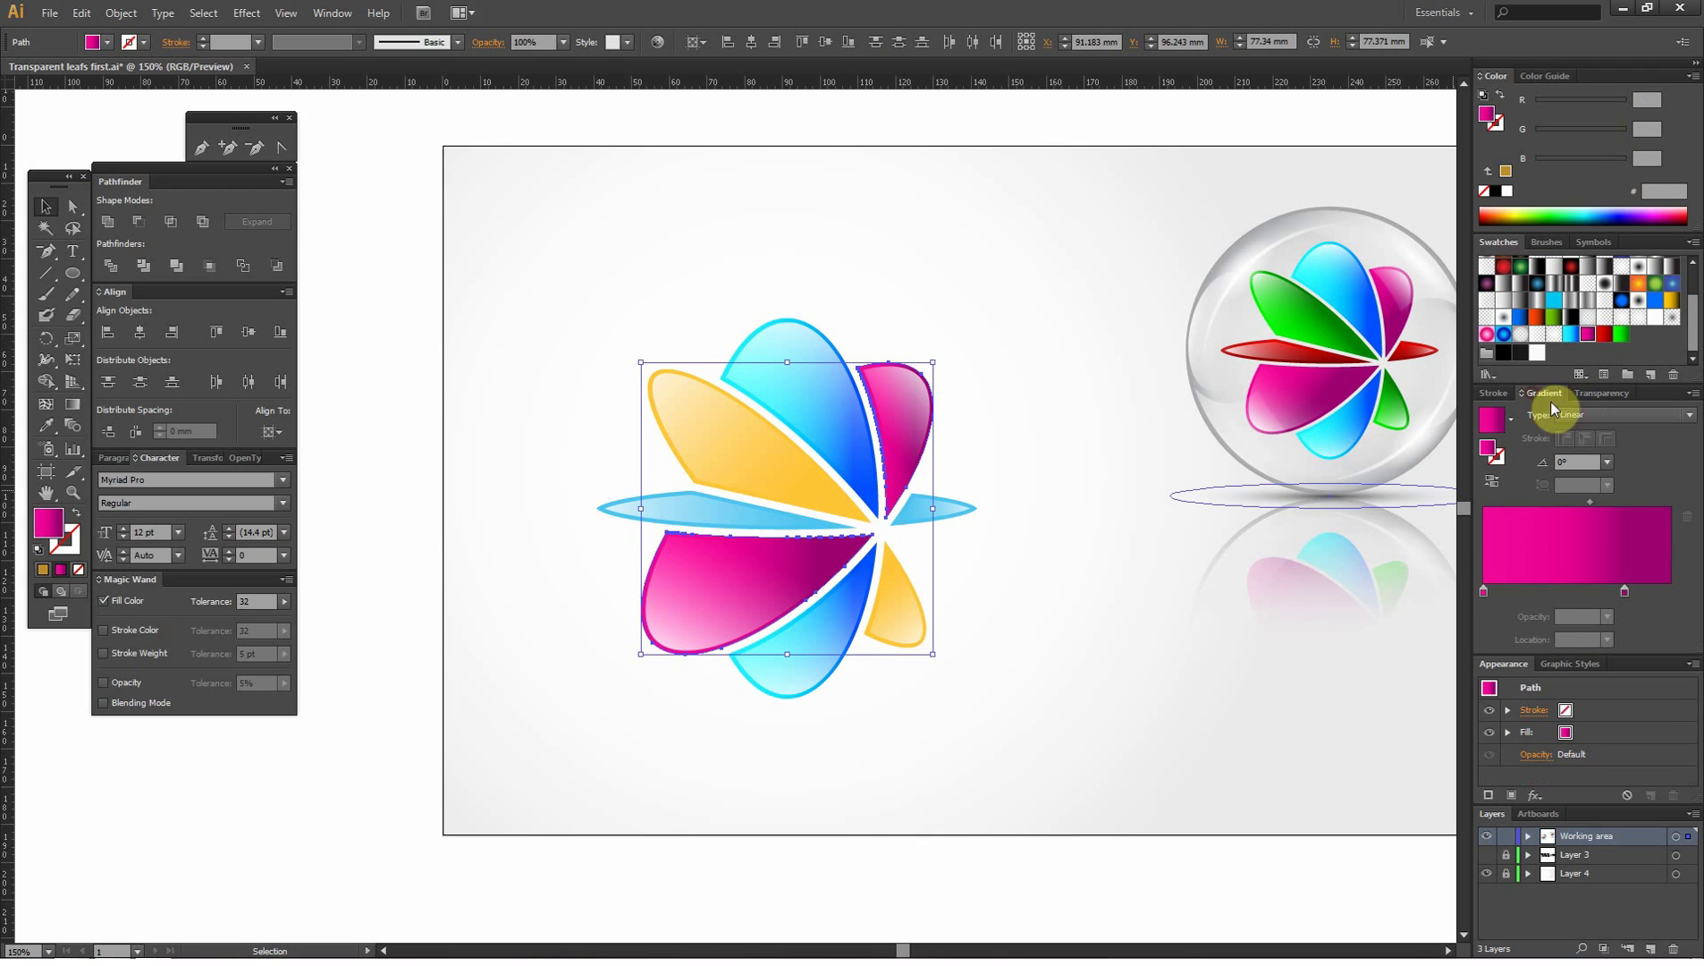
pyautogui.click(74, 402)
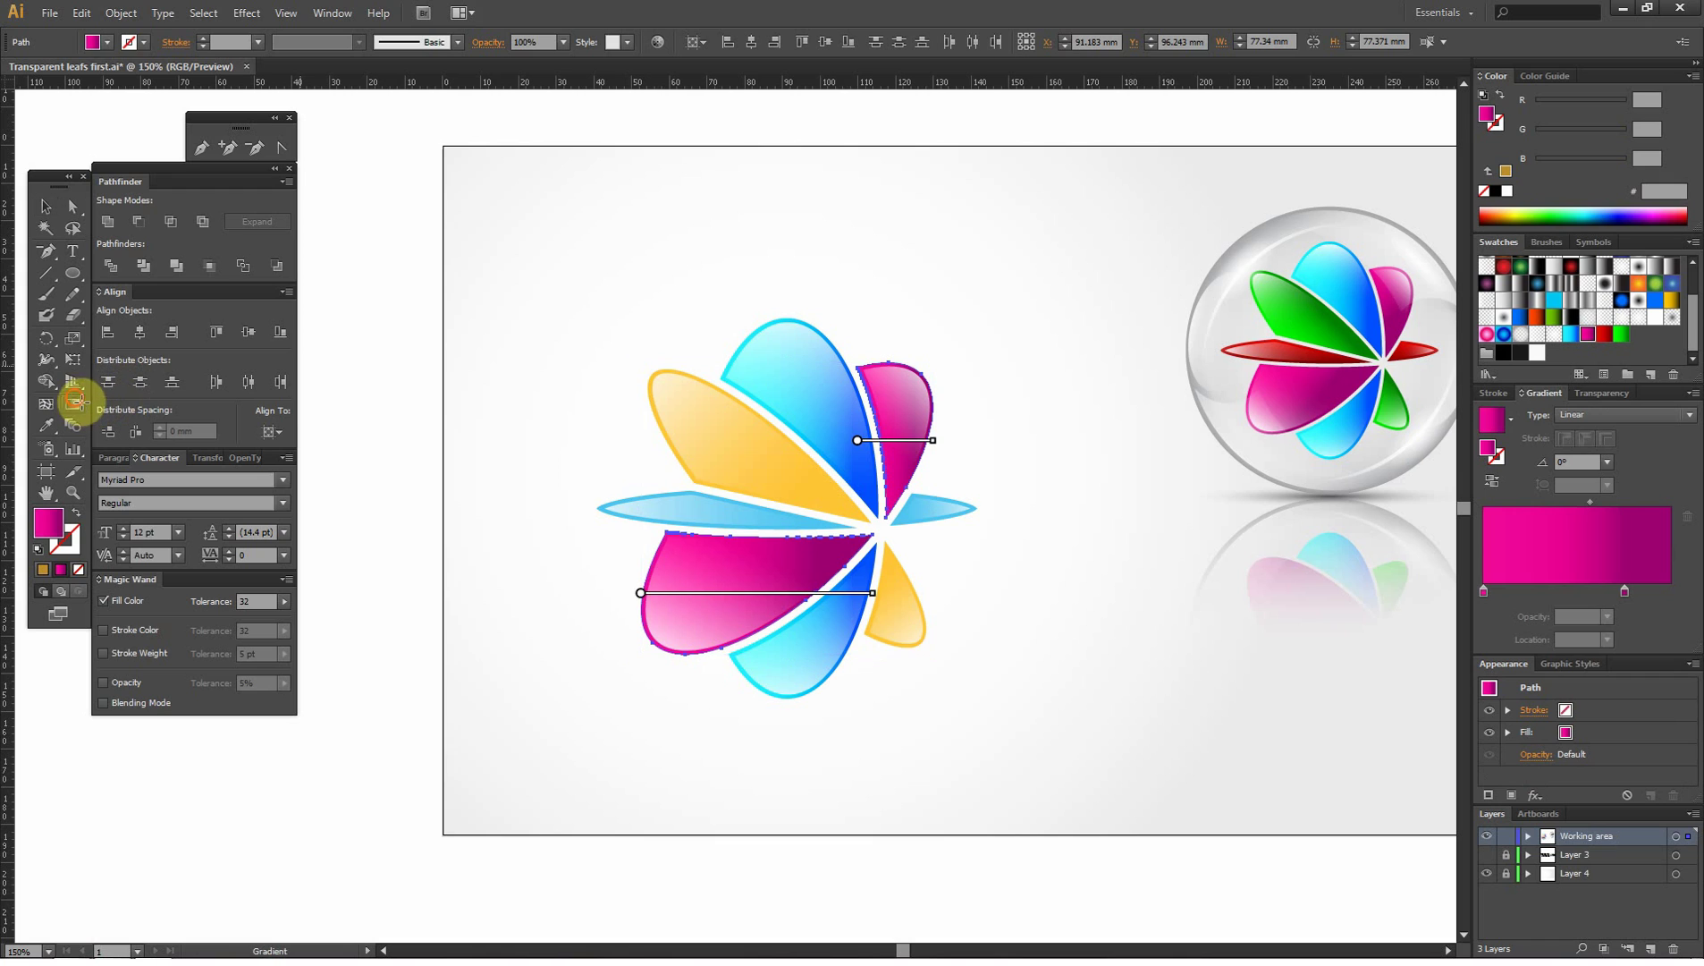
pyautogui.moveTo(732, 439); pyautogui.dragTo(878, 534)
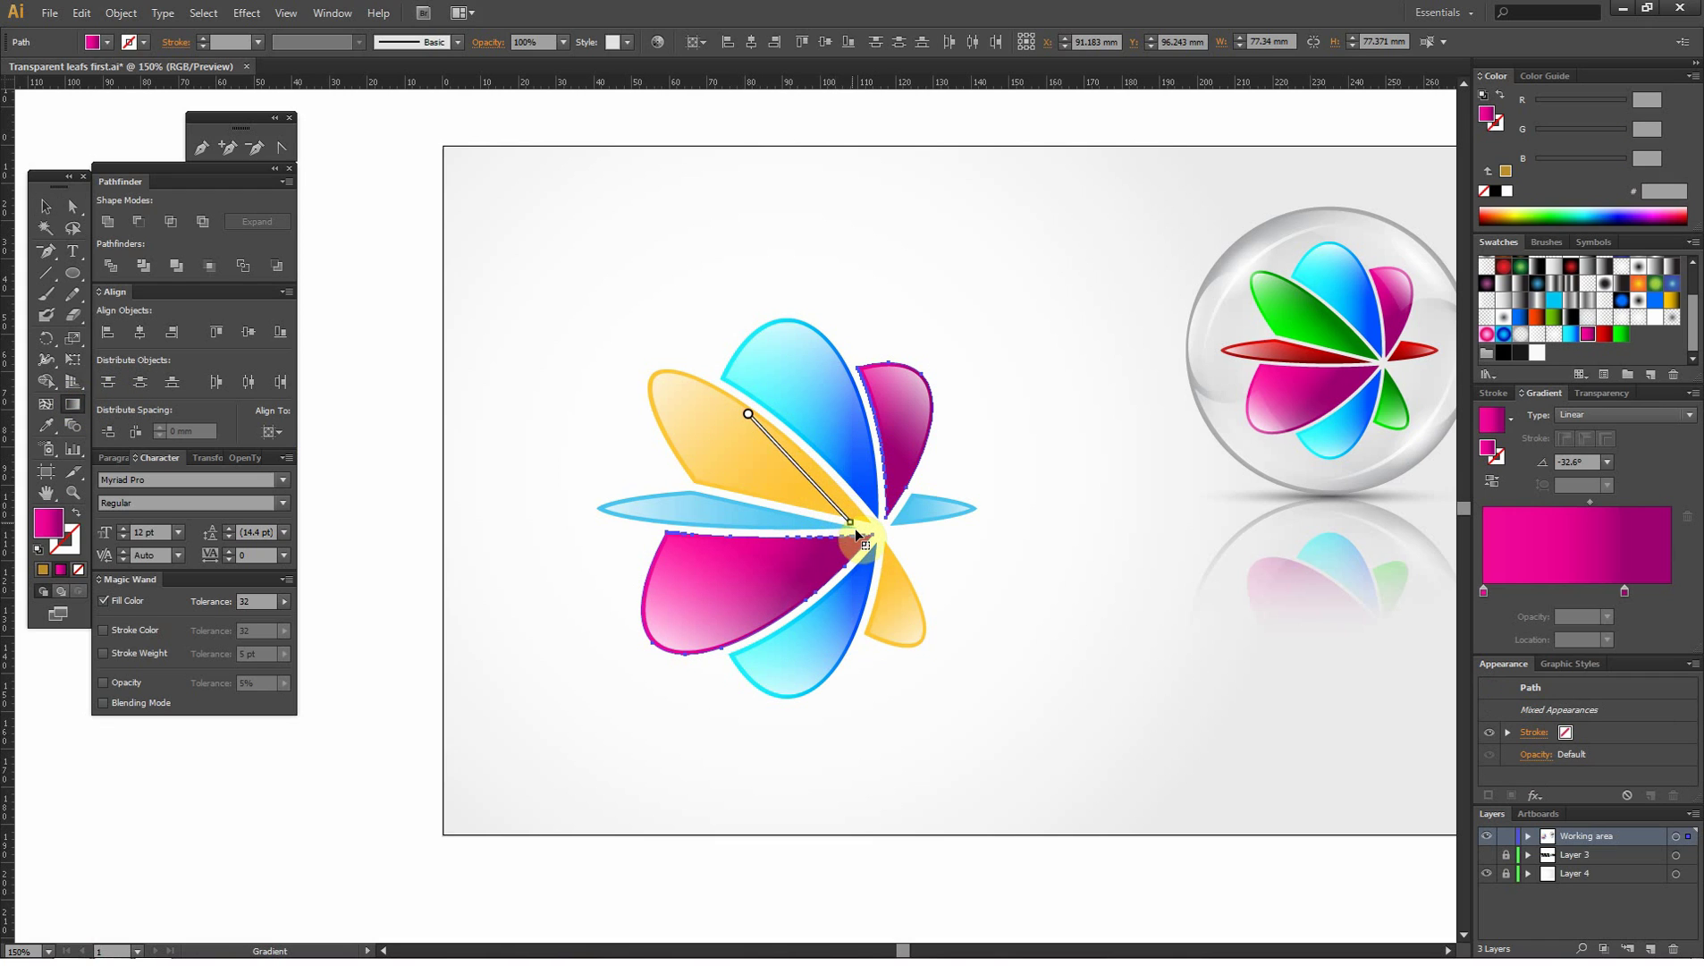
pyautogui.moveTo(869, 549); pyautogui.dragTo(868, 545)
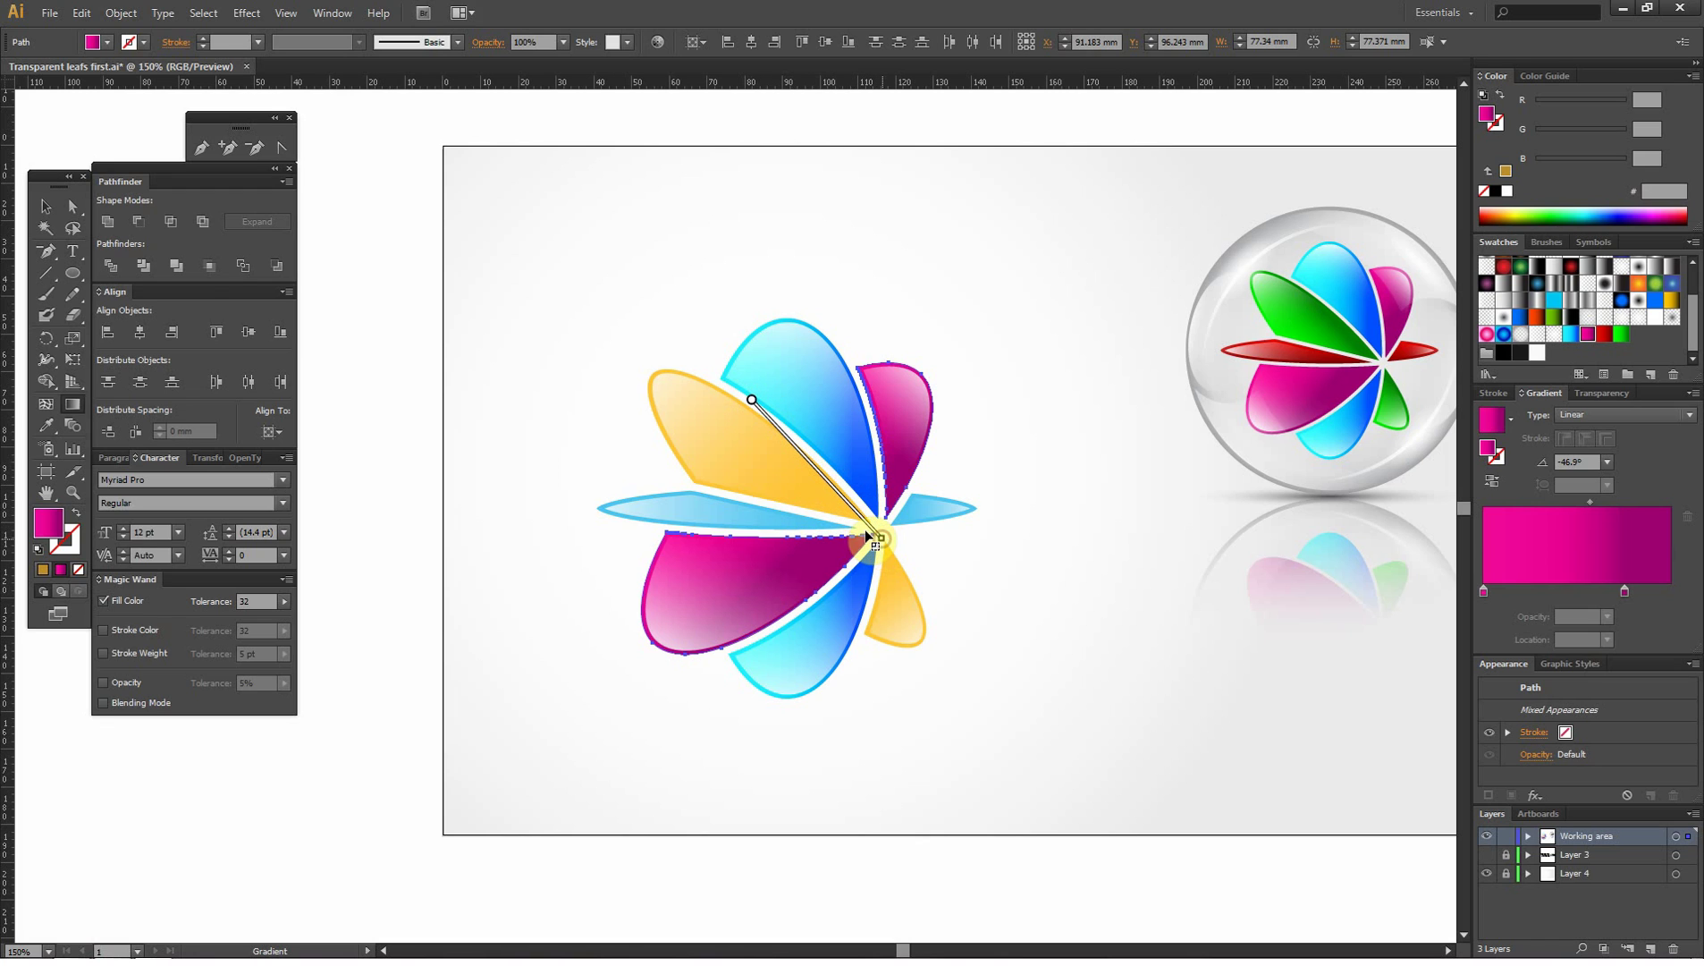
# - Turn both yellow leaves into a brightened green gradient aimed at the flower centre
pyautogui.click(46, 206)
pyautogui.click(453, 205)
pyautogui.click(653, 375)
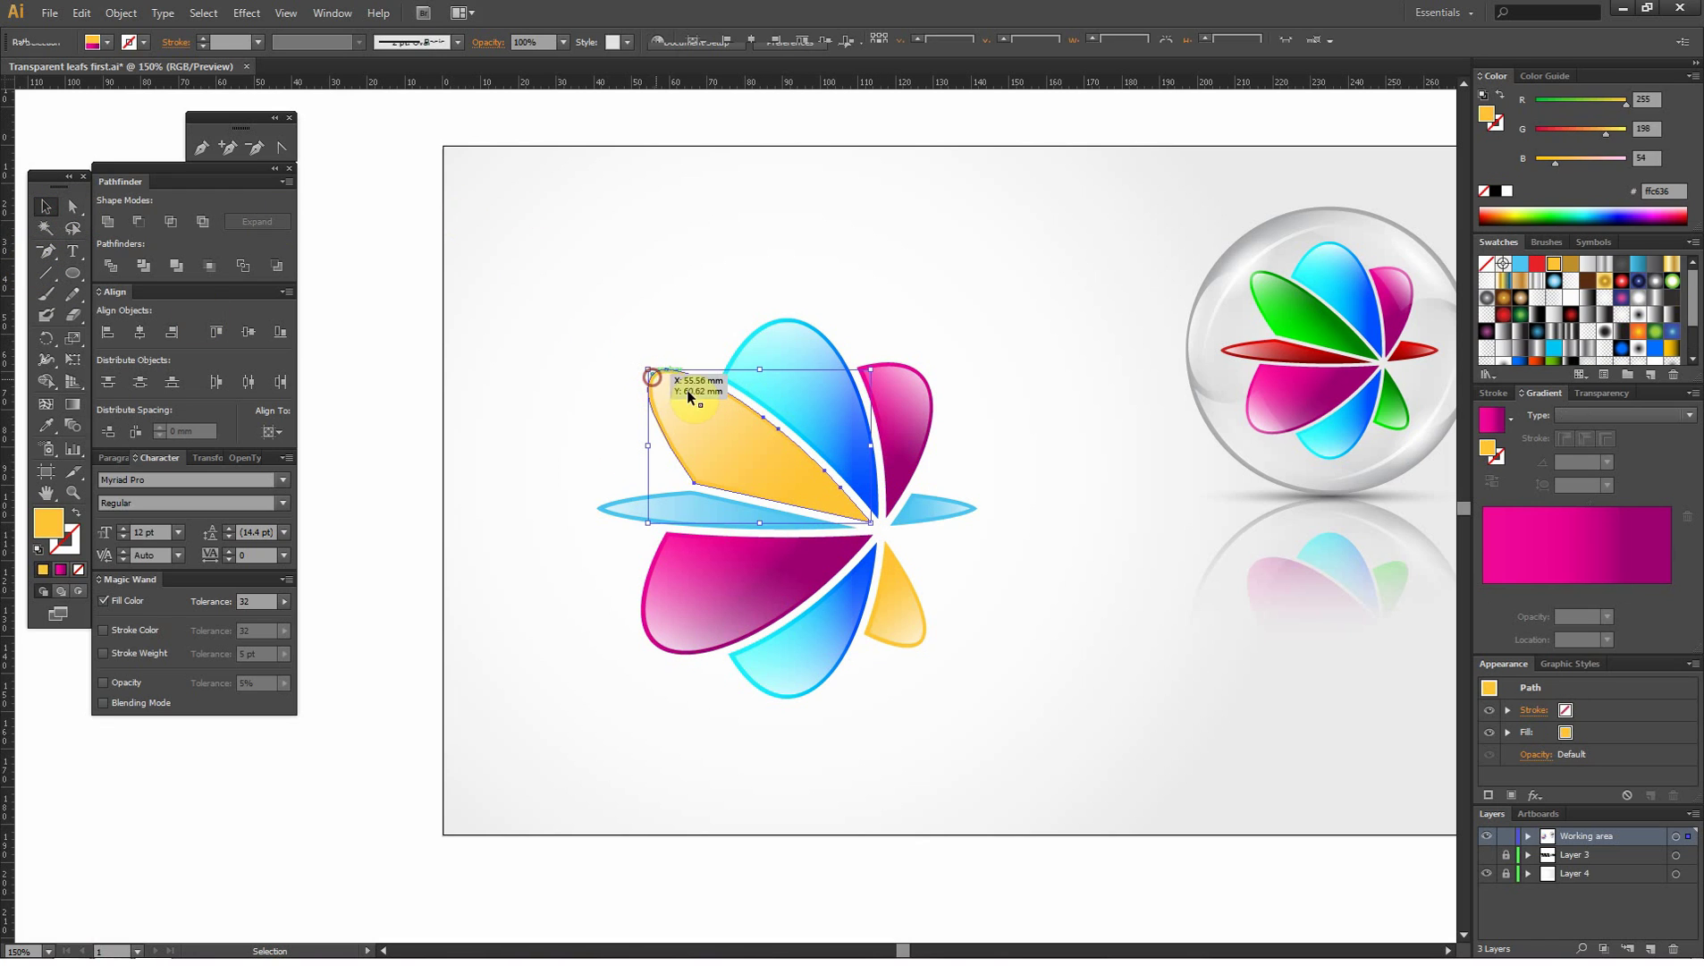
pyautogui.keyDown('shift'); pyautogui.click(929, 637); pyautogui.keyUp('shift')
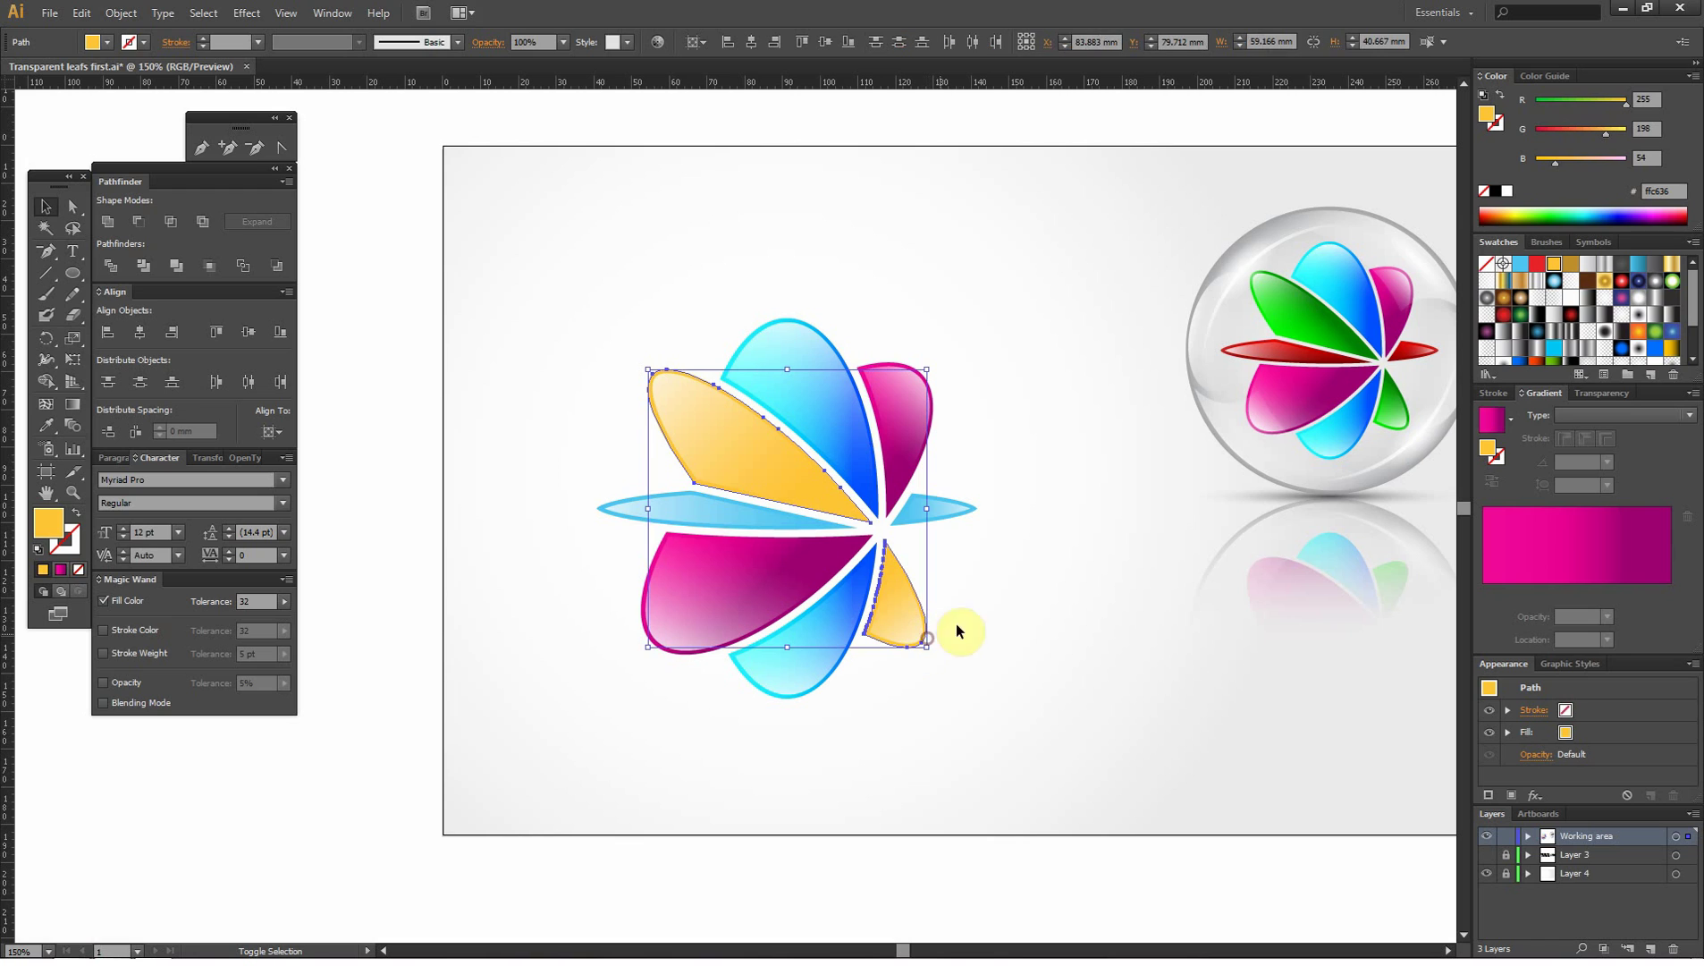
pyautogui.scroll(-2, 1571, 323)
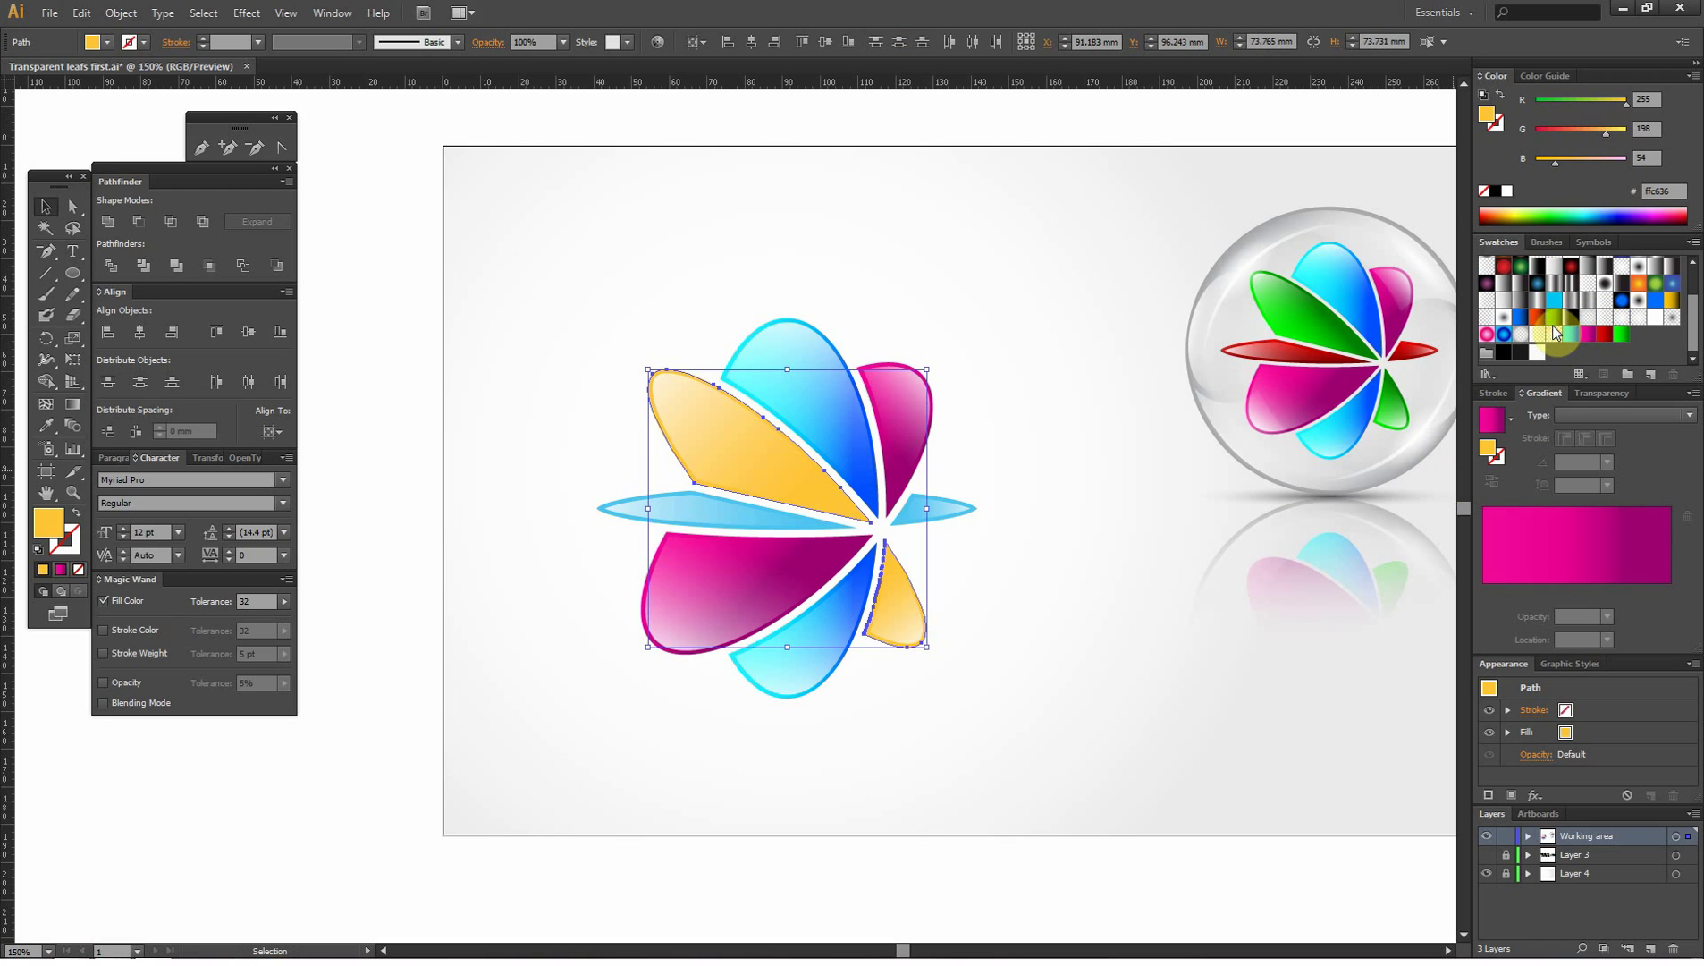
pyautogui.click(1551, 320)
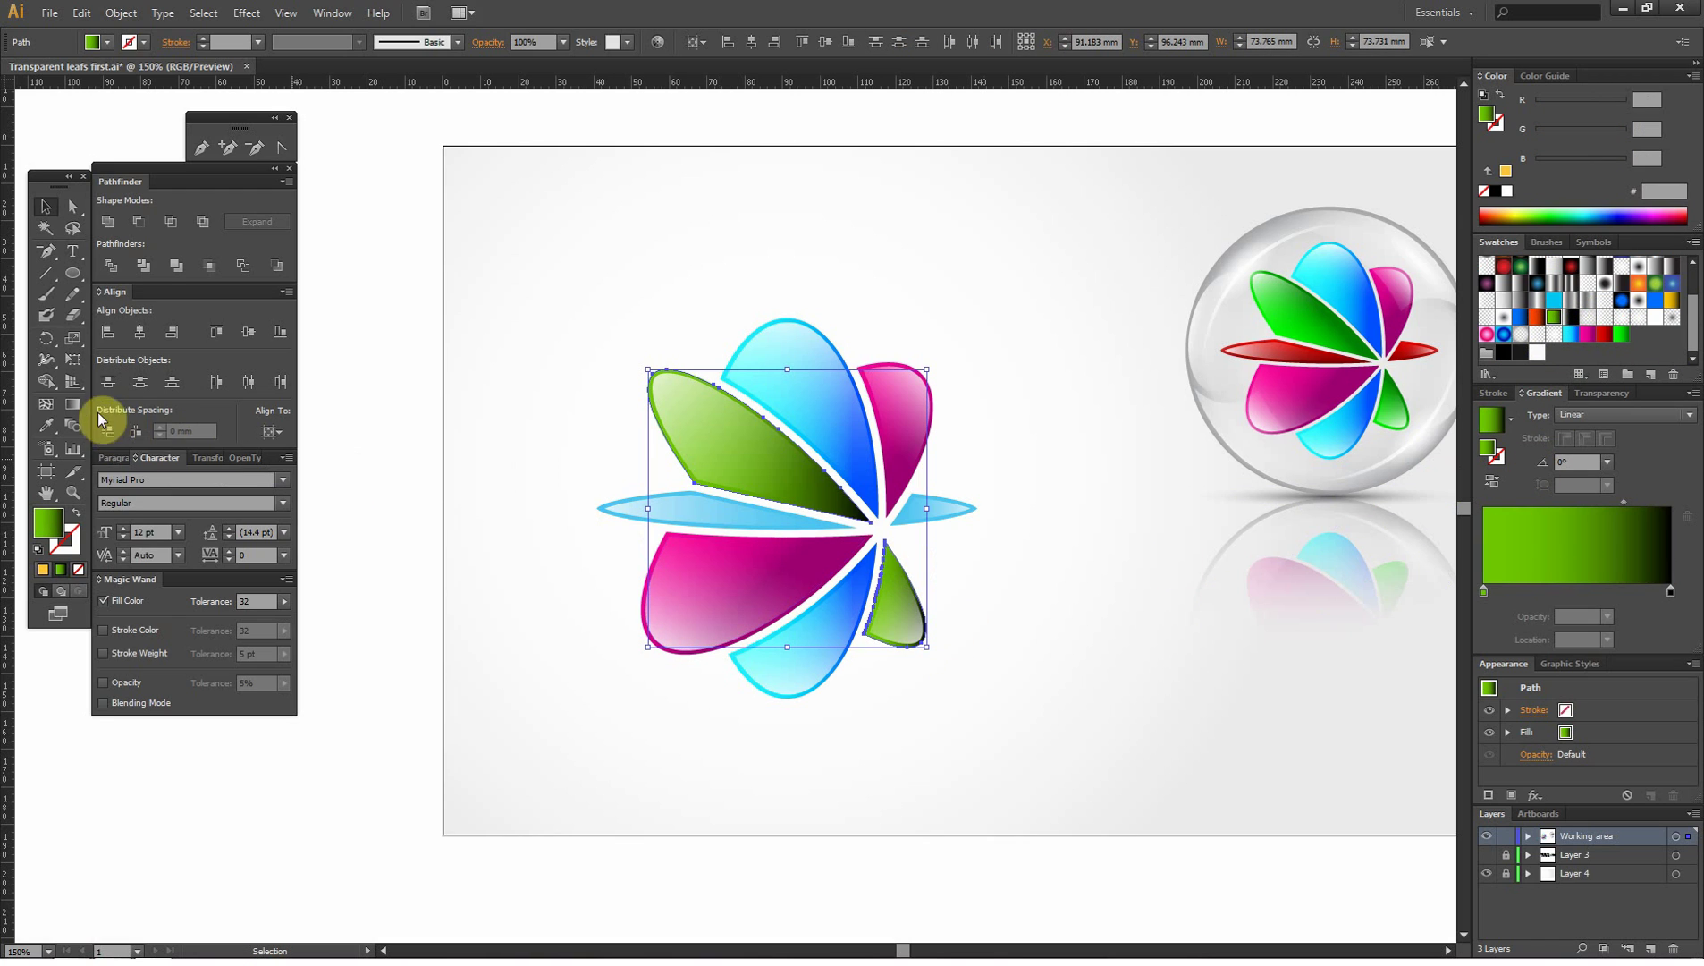
pyautogui.press('g')
pyautogui.moveTo(746, 566); pyautogui.dragTo(840, 489)
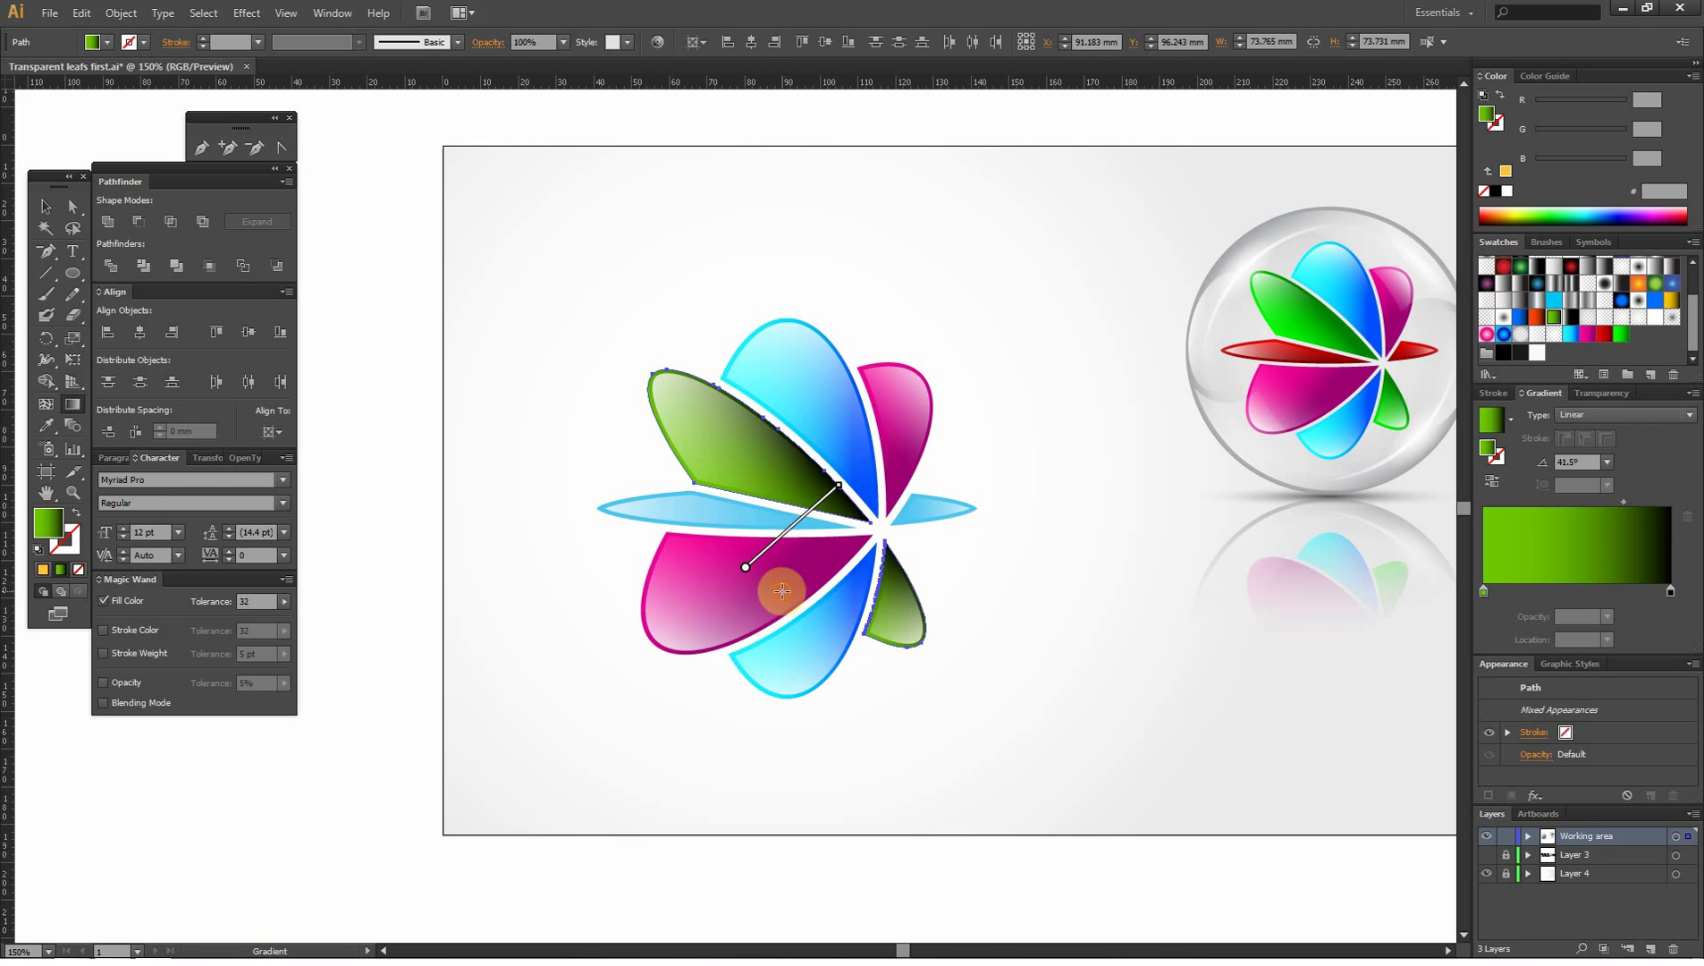
pyautogui.moveTo(782, 591); pyautogui.dragTo(869, 516)
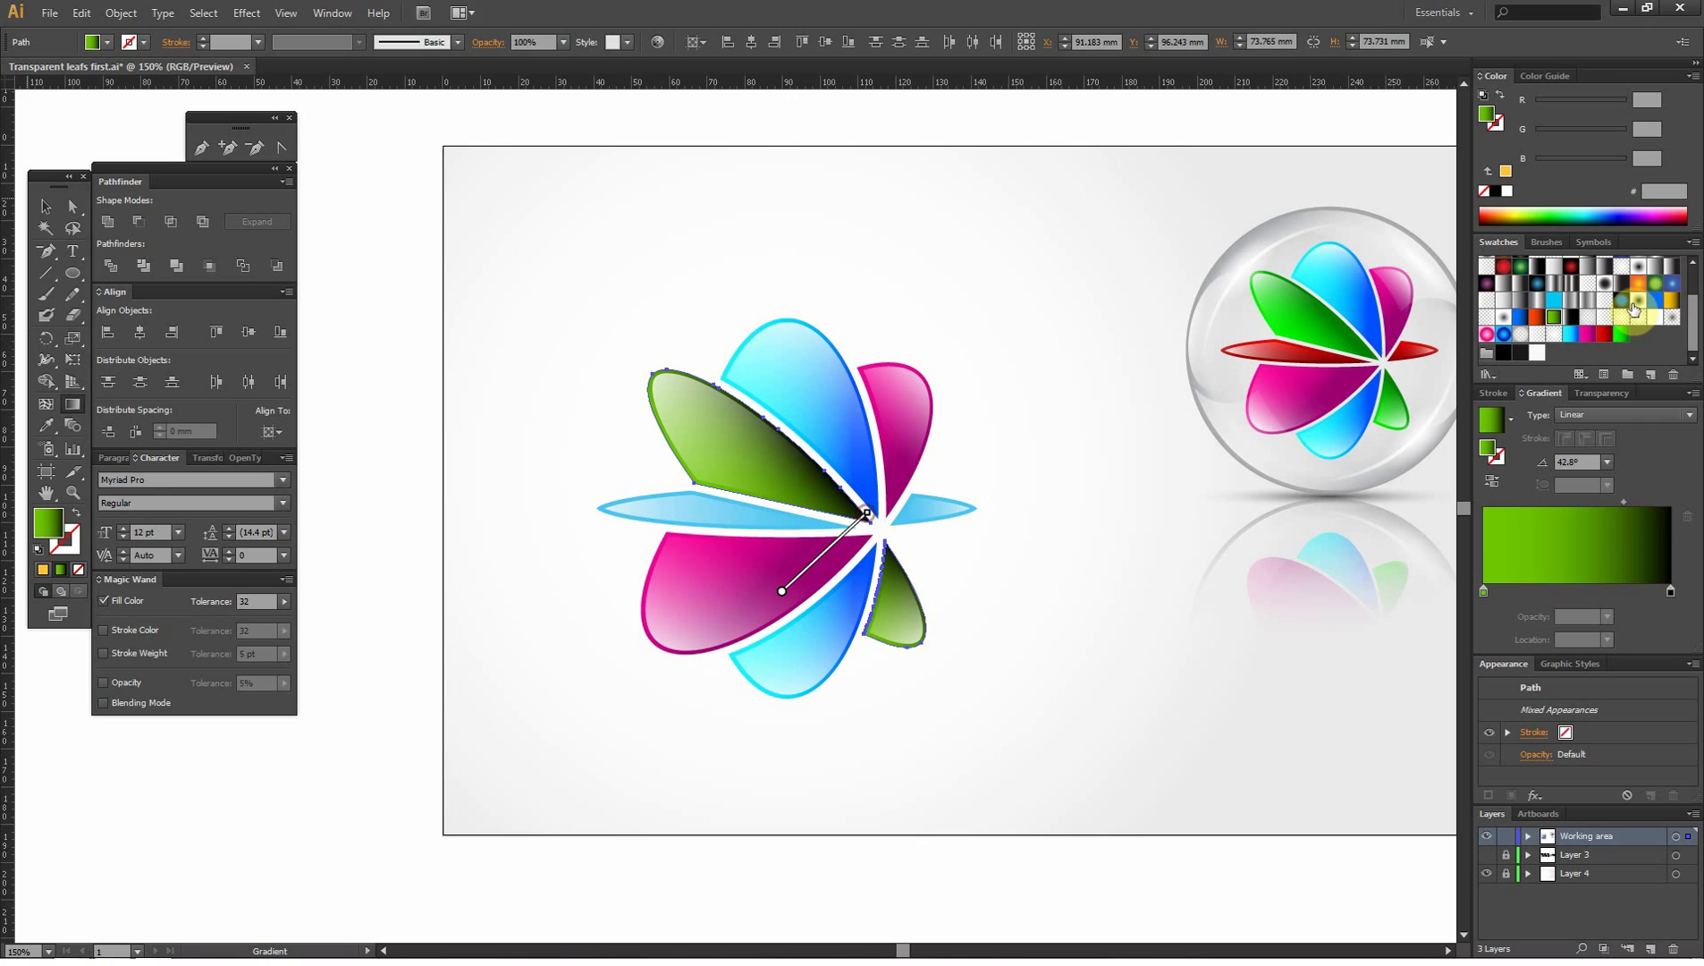
pyautogui.click(1621, 334)
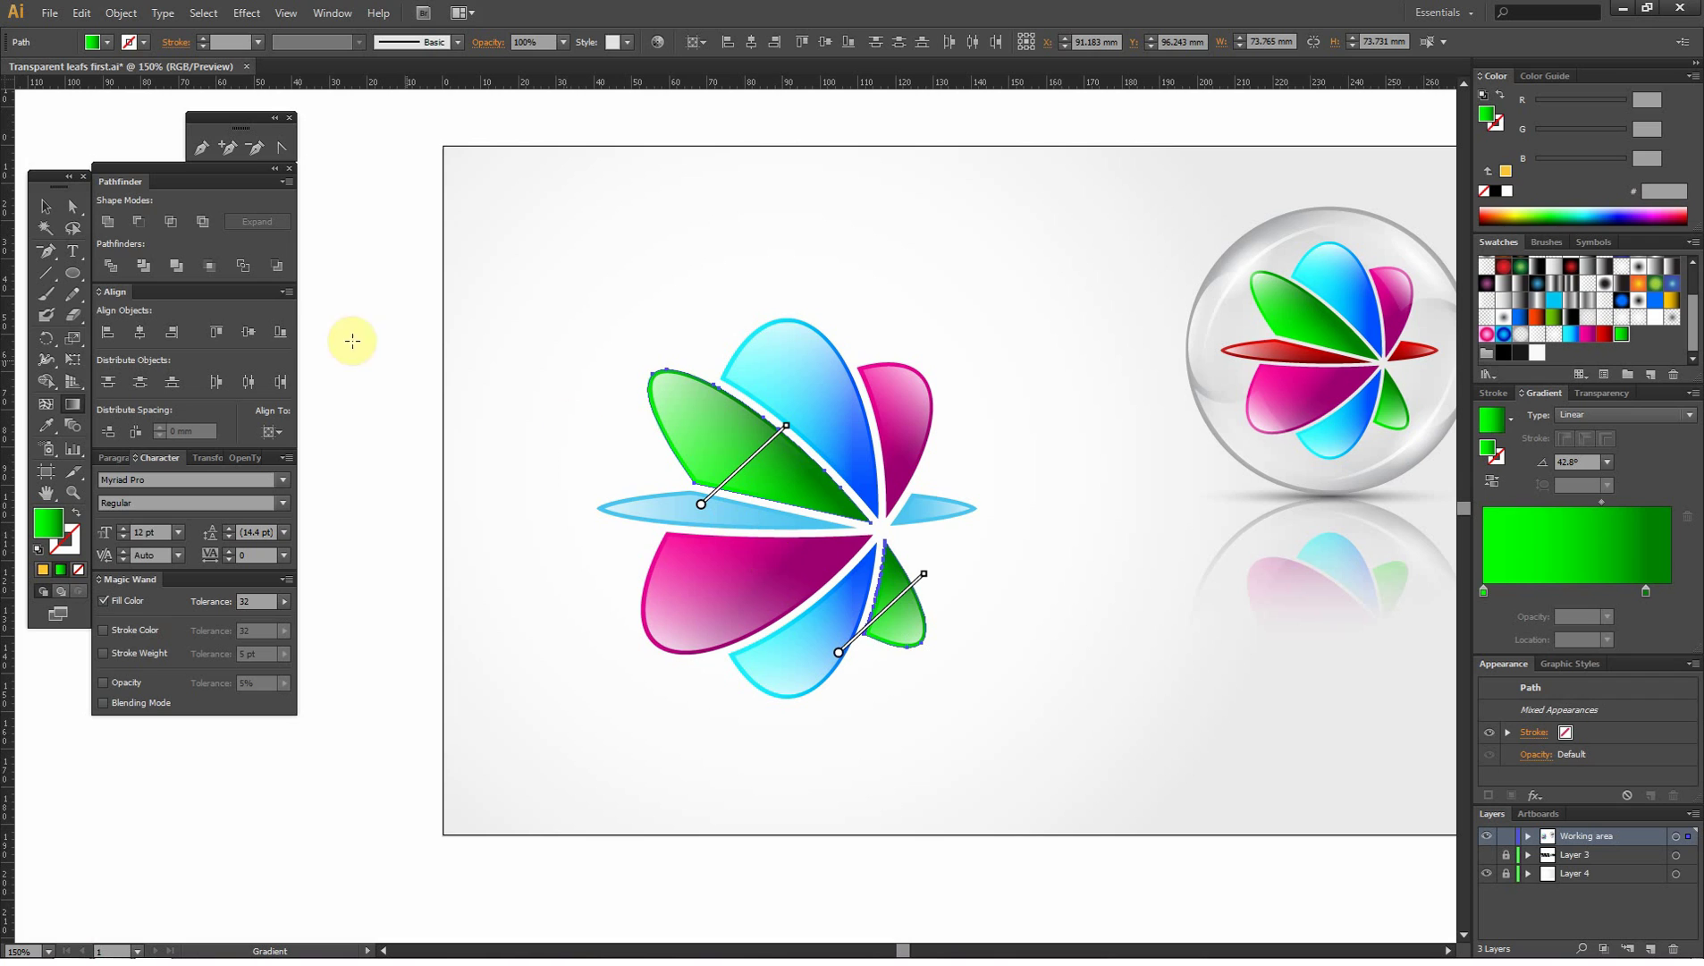
# - Fill both horizontal leaves with a red gradient running top to bottom
pyautogui.click(46, 206)
pyautogui.click(672, 166)
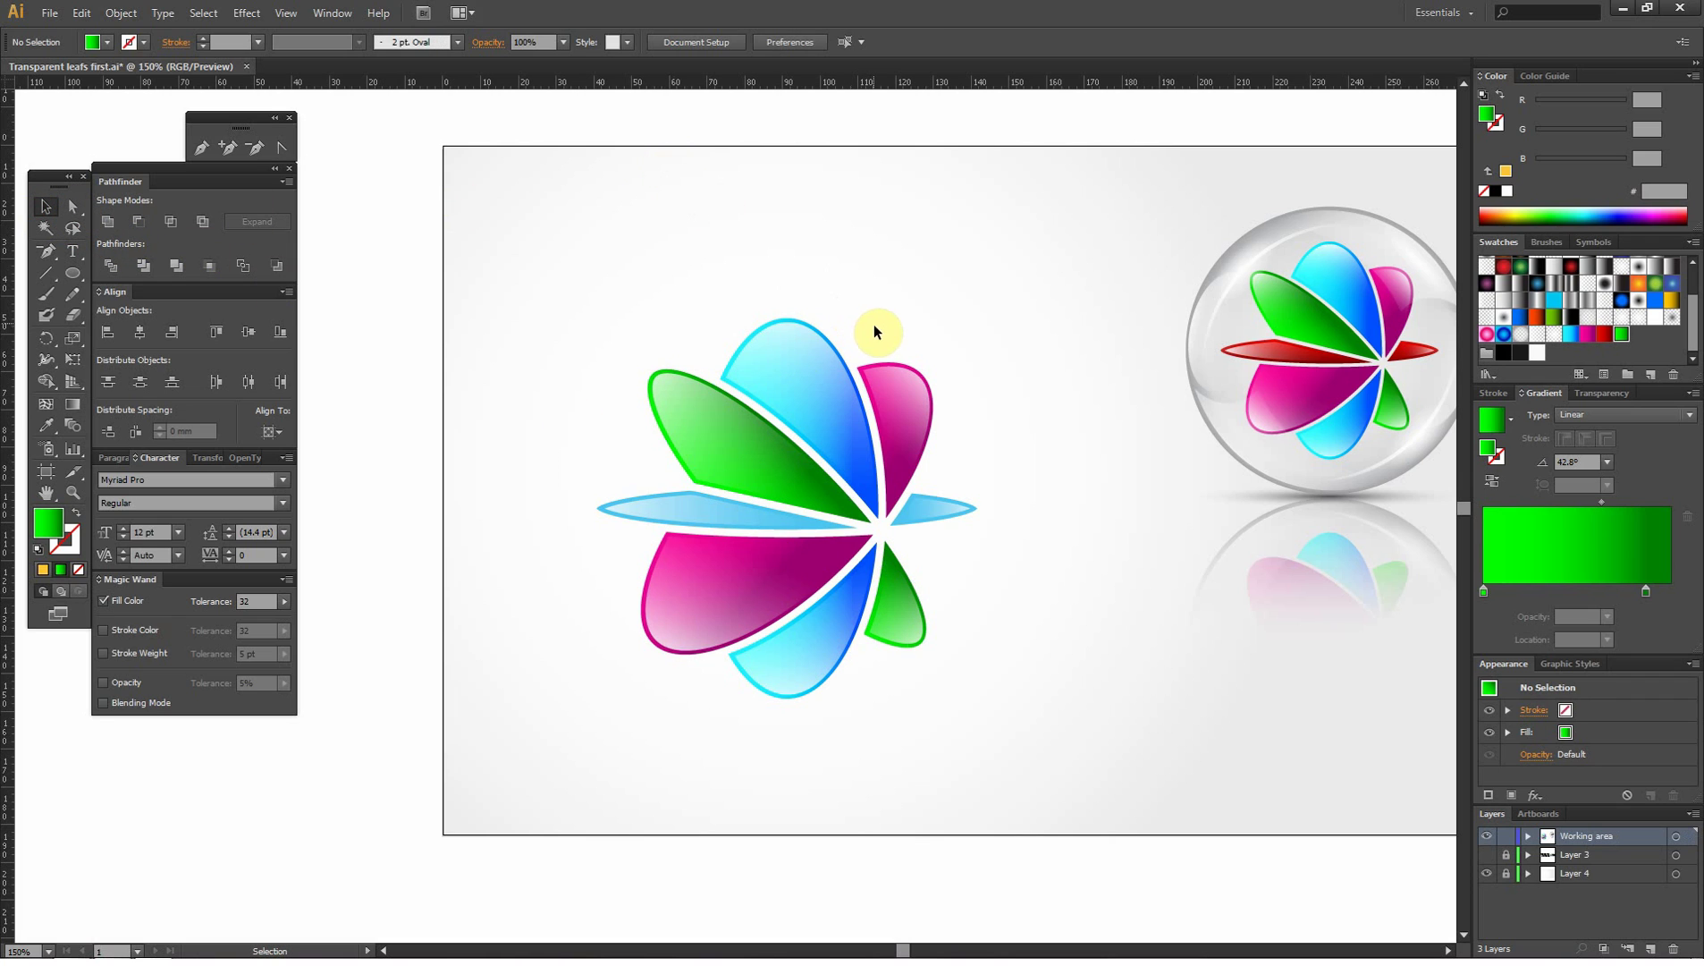
pyautogui.click(598, 504)
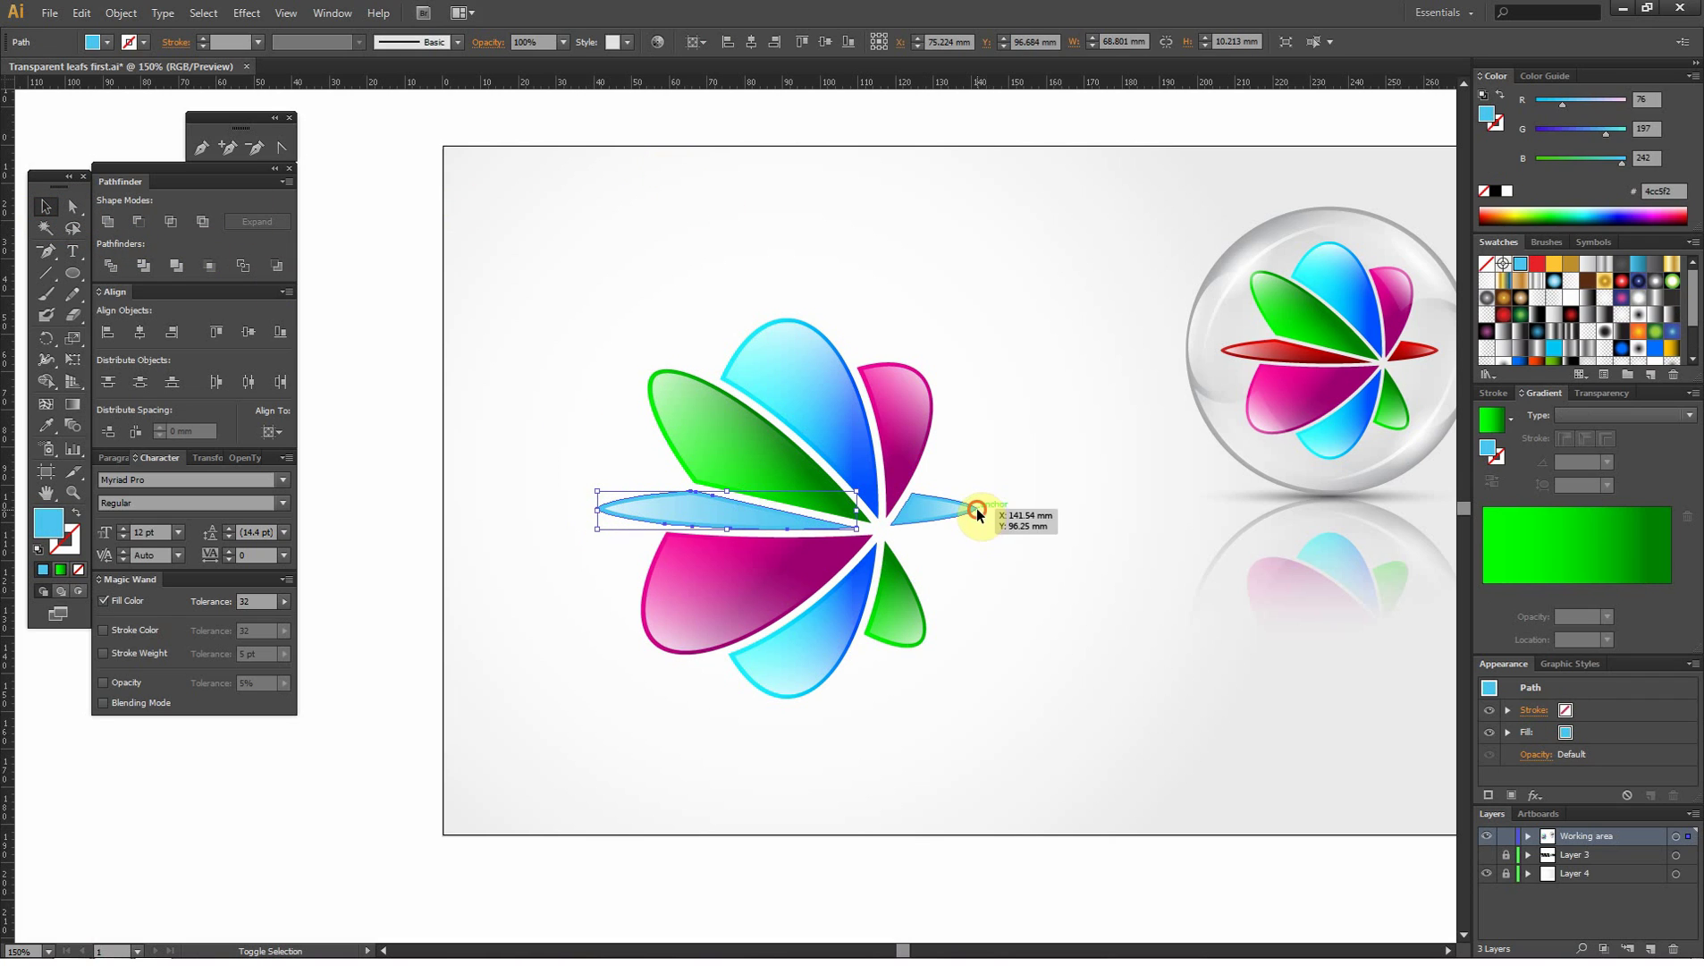
pyautogui.keyDown('shift'); pyautogui.click(975, 507); pyautogui.keyUp('shift')
pyautogui.scroll(-3, 1570, 344)
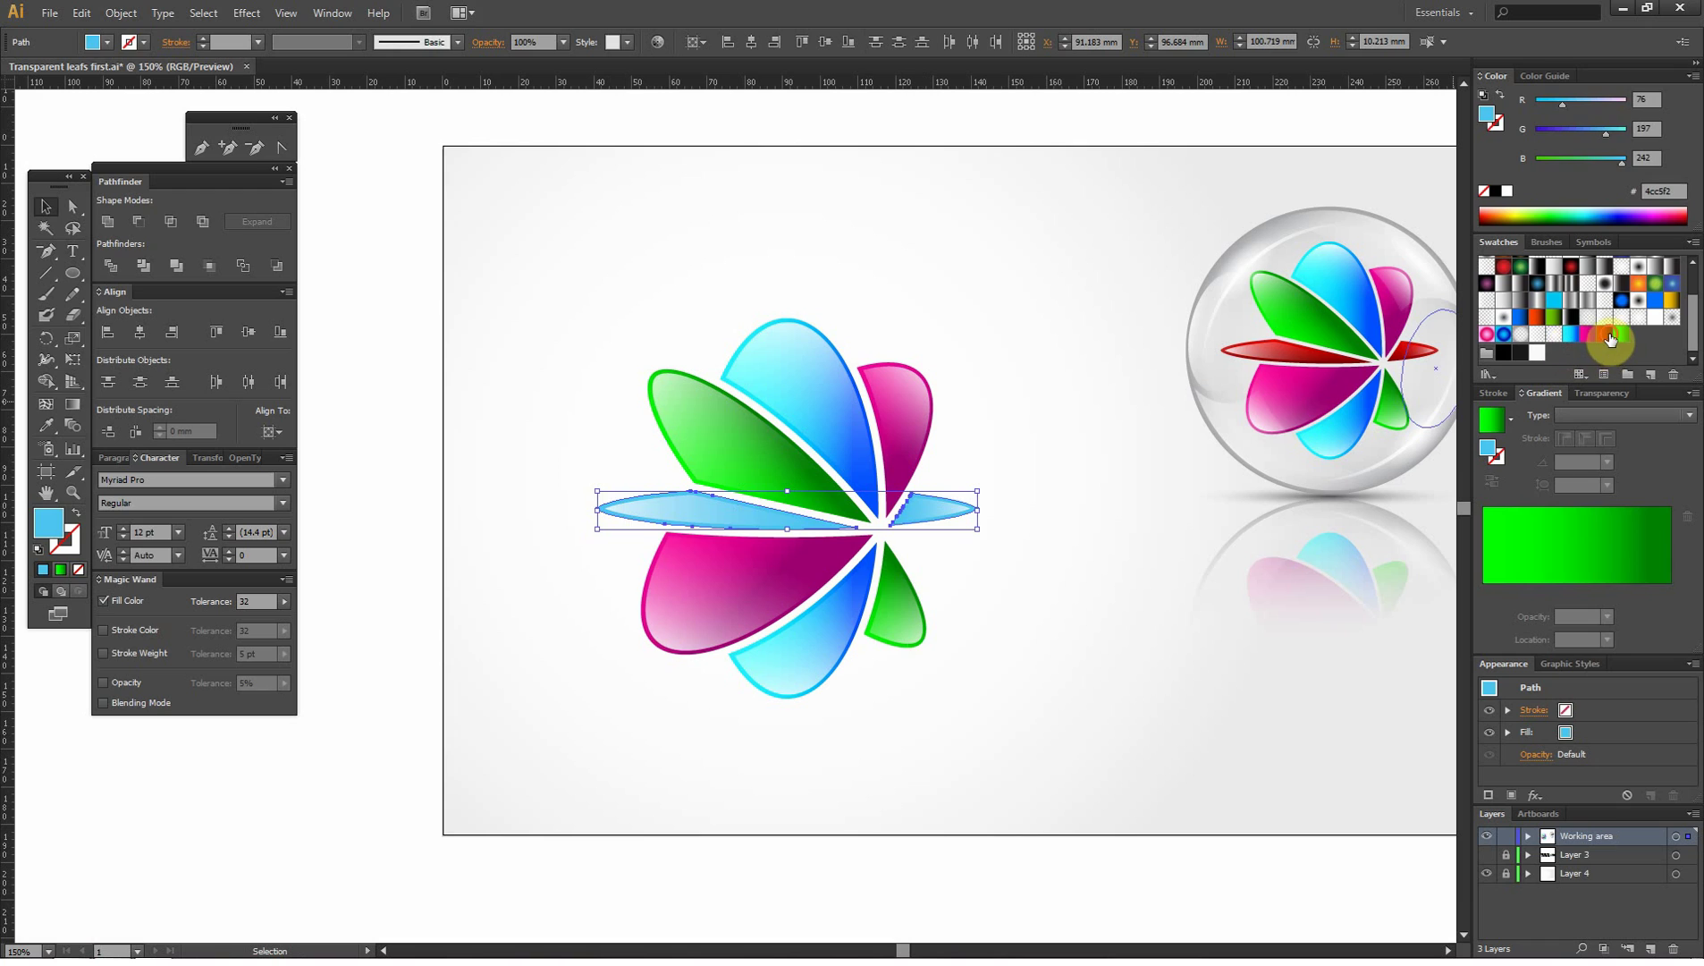
pyautogui.click(1610, 337)
pyautogui.click(73, 404)
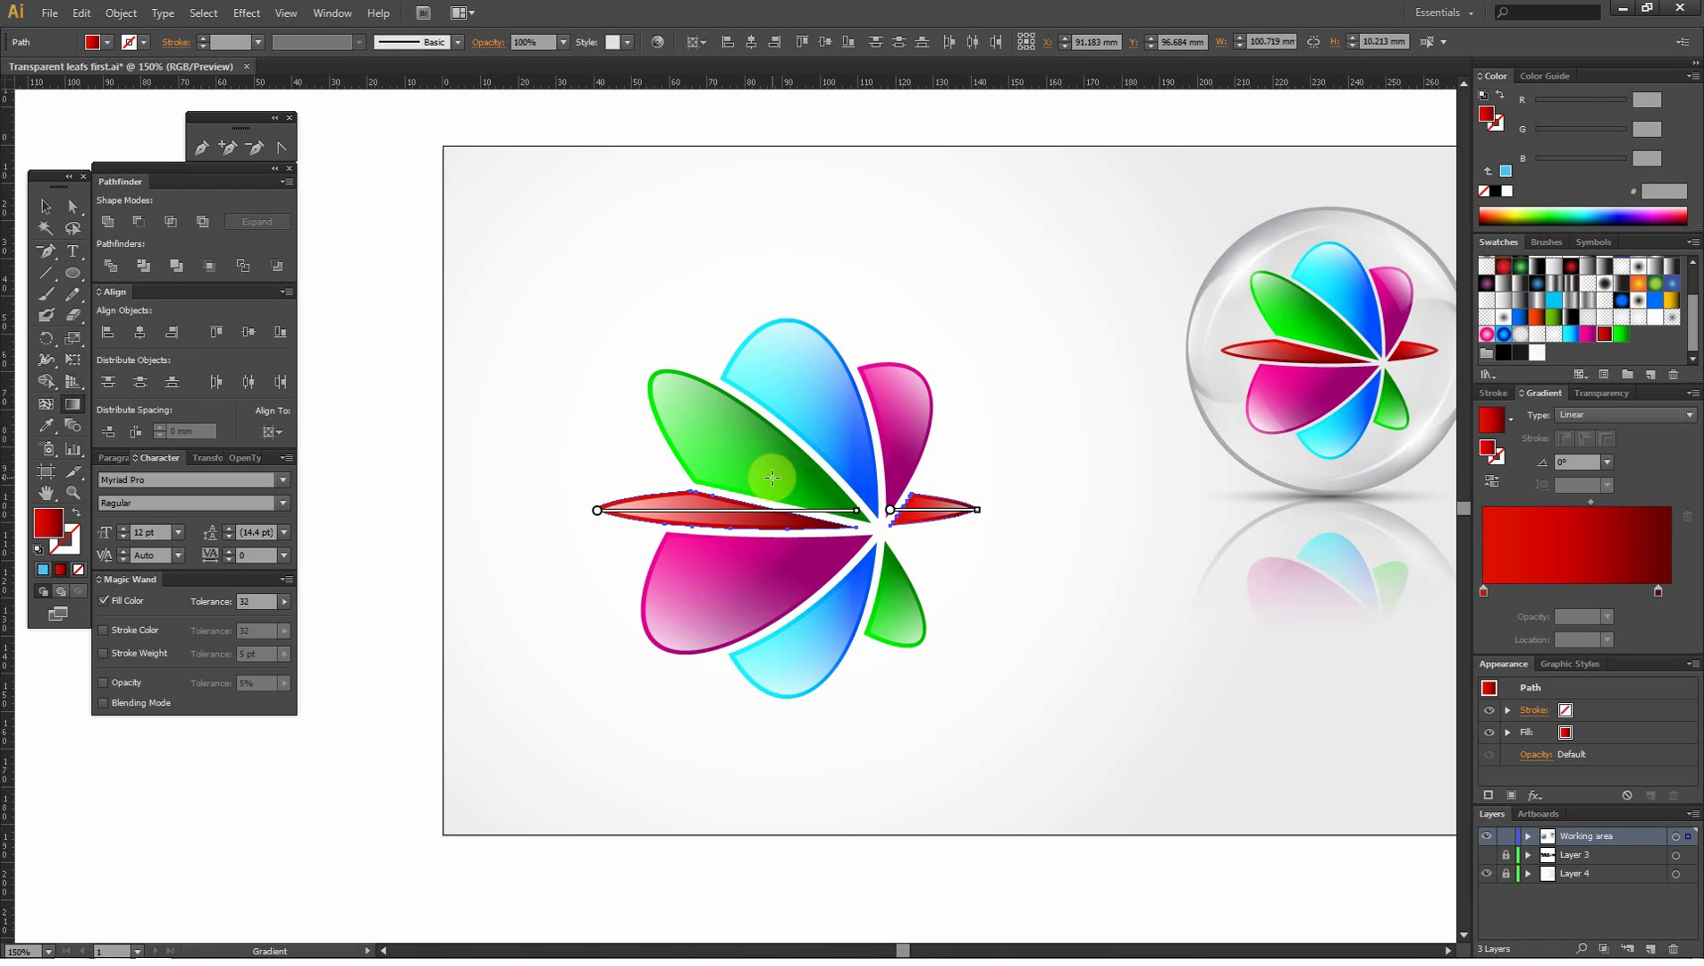
pyautogui.moveTo(779, 479)
pyautogui.mouseDown()
pyautogui.moveTo(780, 531)
pyautogui.moveTo(806, 523)
pyautogui.mouseUp()
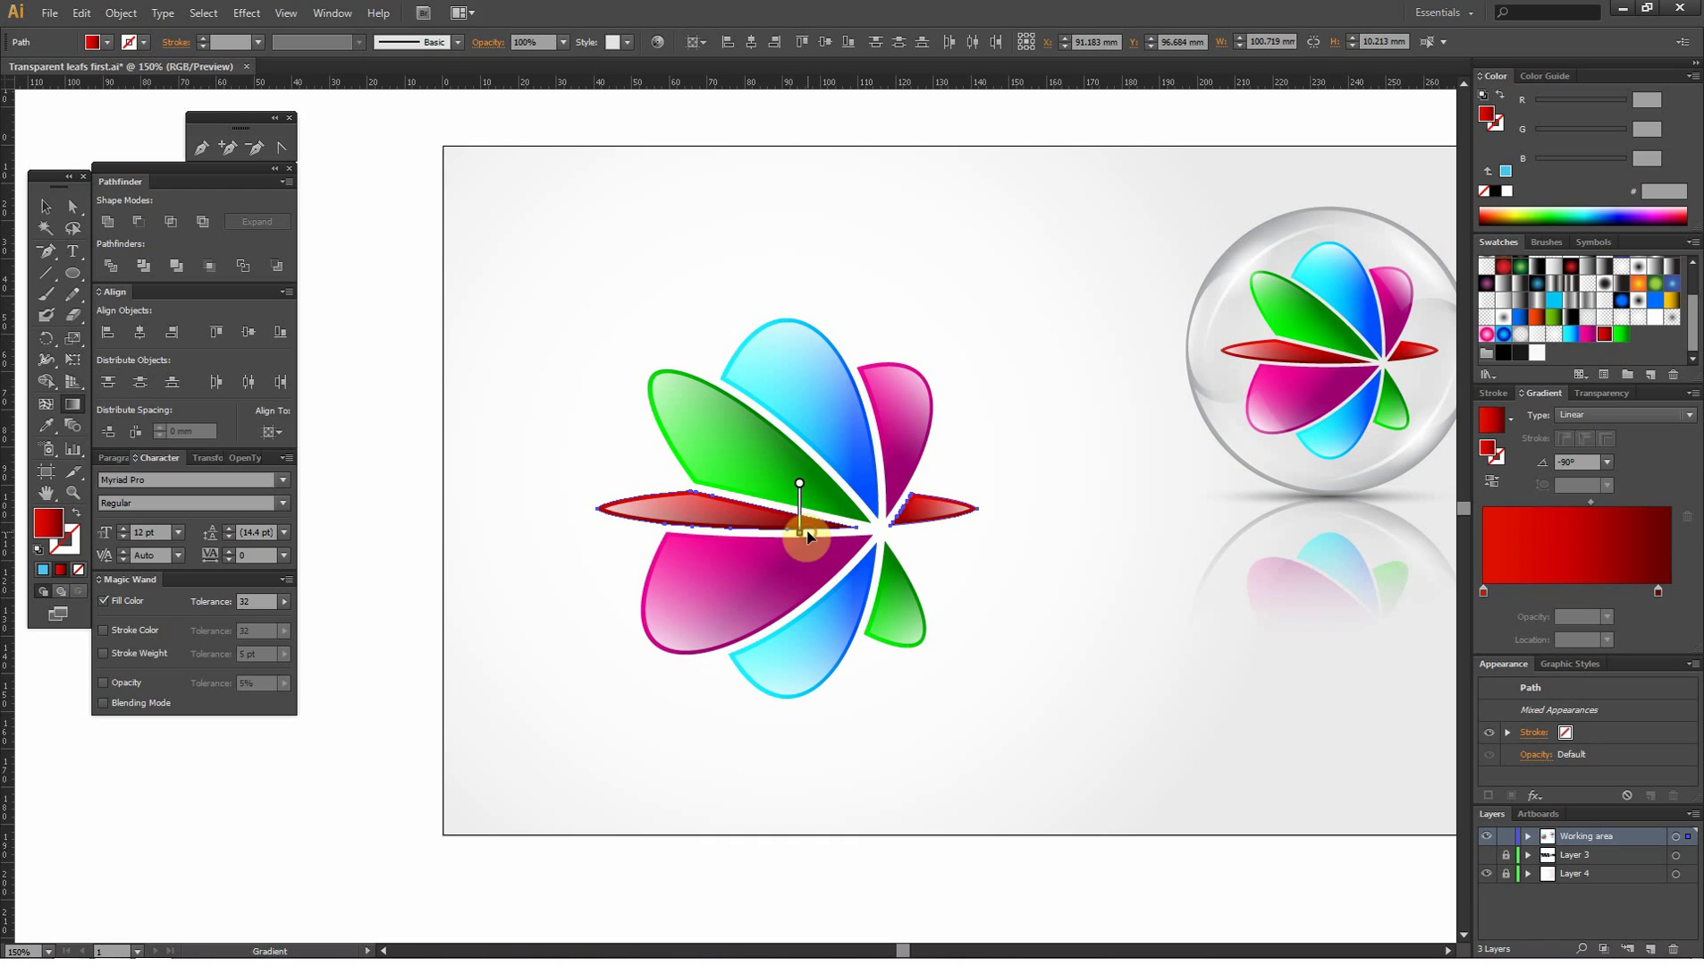
# - Marquee-select every flower leaf and group them
pyautogui.click(46, 206)
pyautogui.click(490, 270)
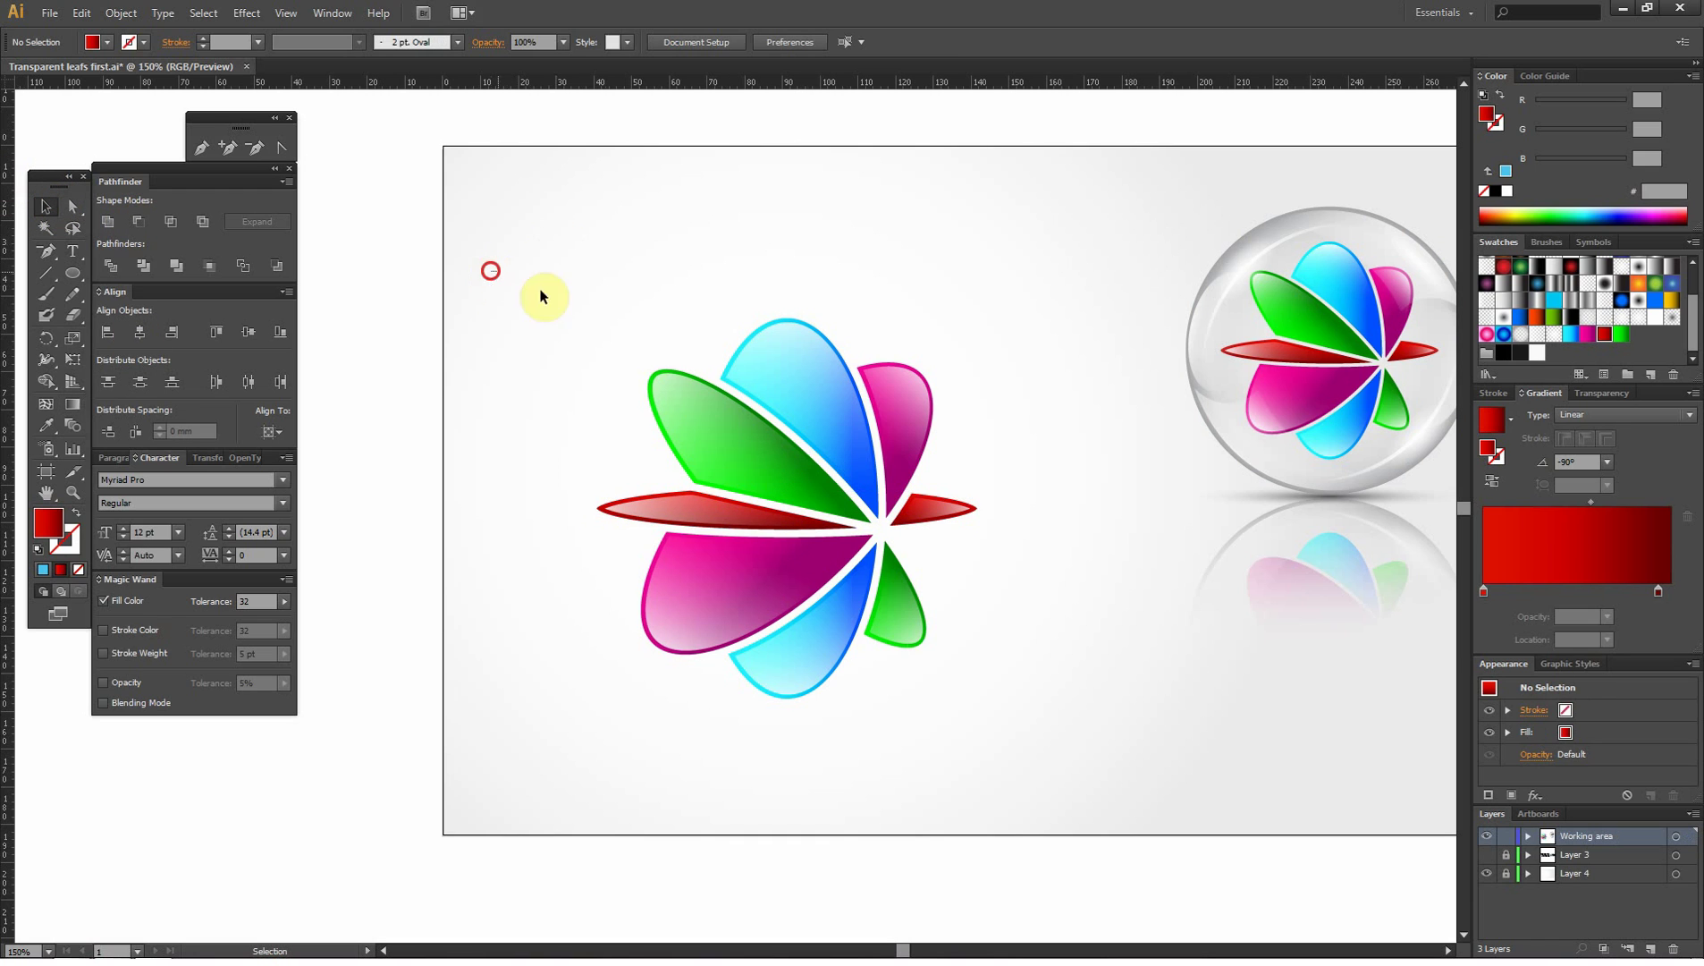
pyautogui.moveTo(490, 270); pyautogui.dragTo(1038, 705)
pyautogui.rightClick(751, 436)
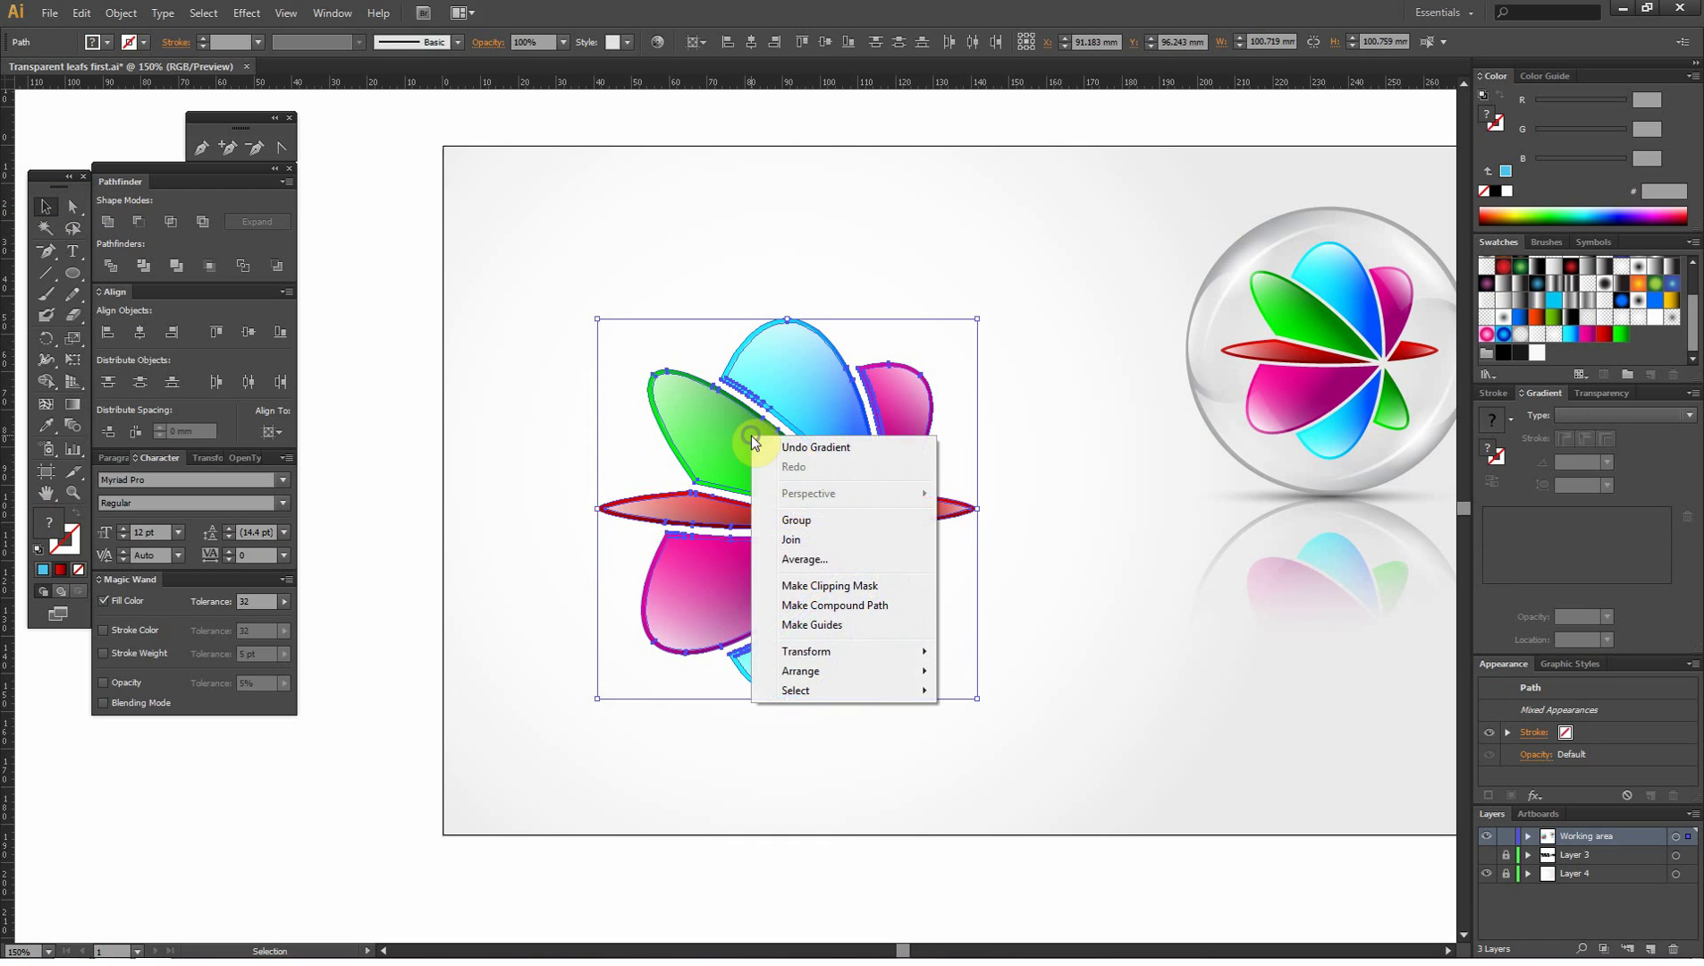
pyautogui.click(815, 522)
pyautogui.click(998, 378)
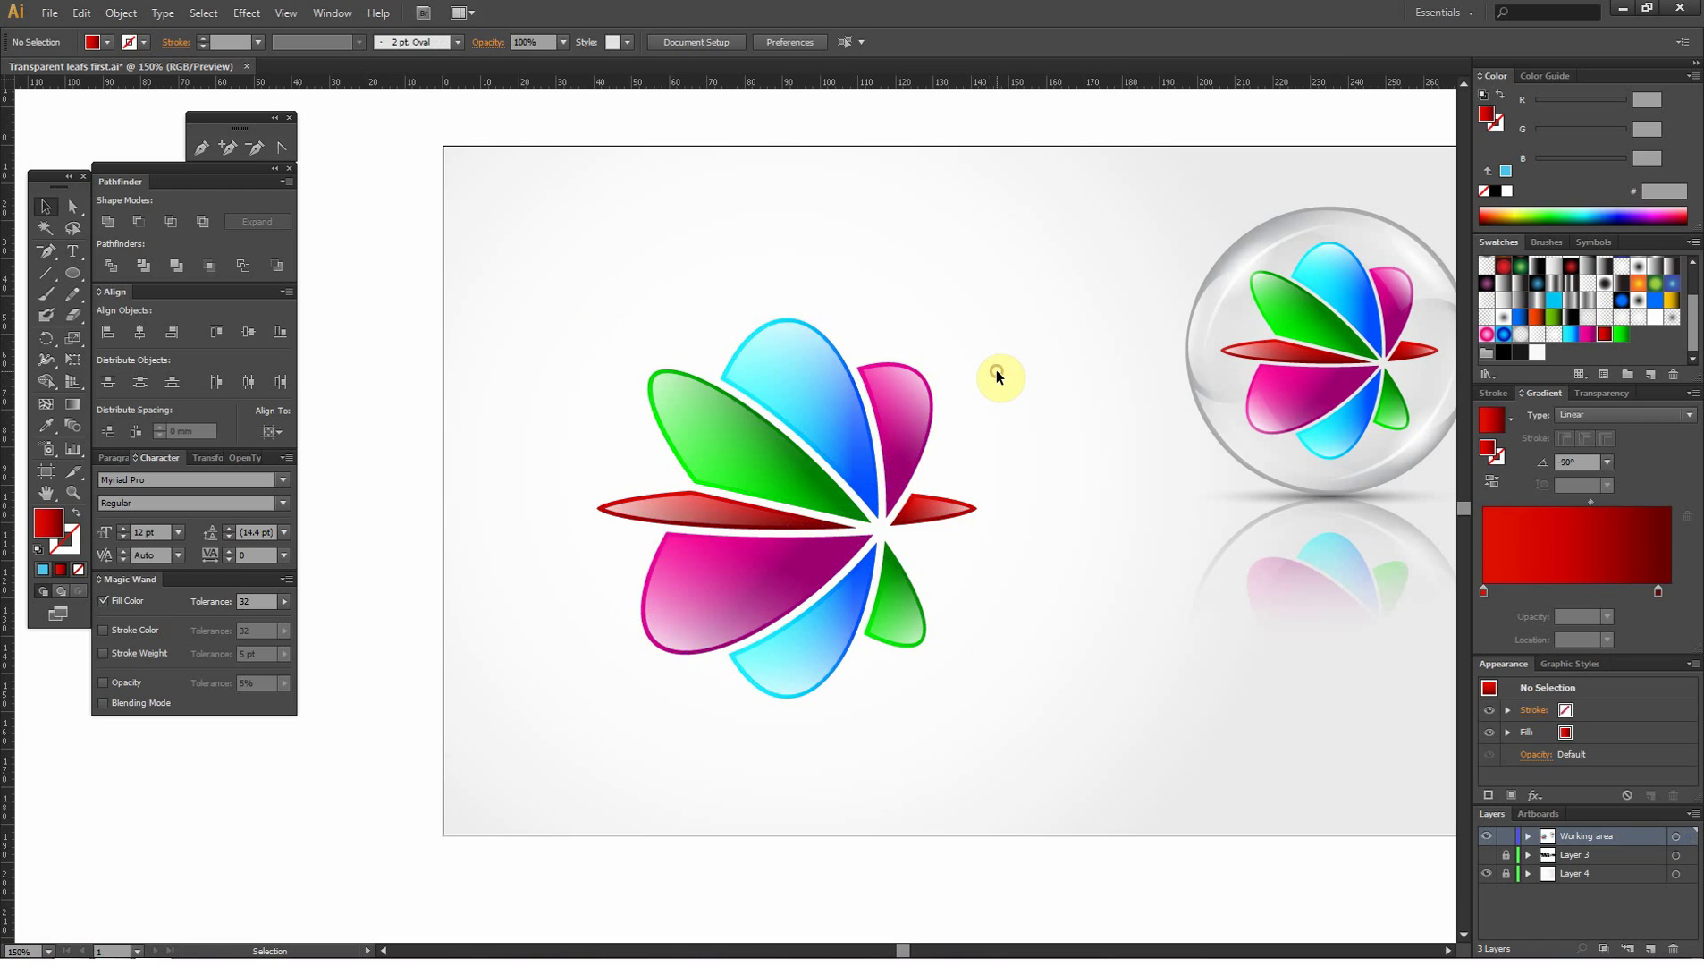
# - Draw a circle around the flower, send it to back, and align both centres
pyautogui.click(73, 273)
pyautogui.moveTo(485, 312); pyautogui.dragTo(642, 479)
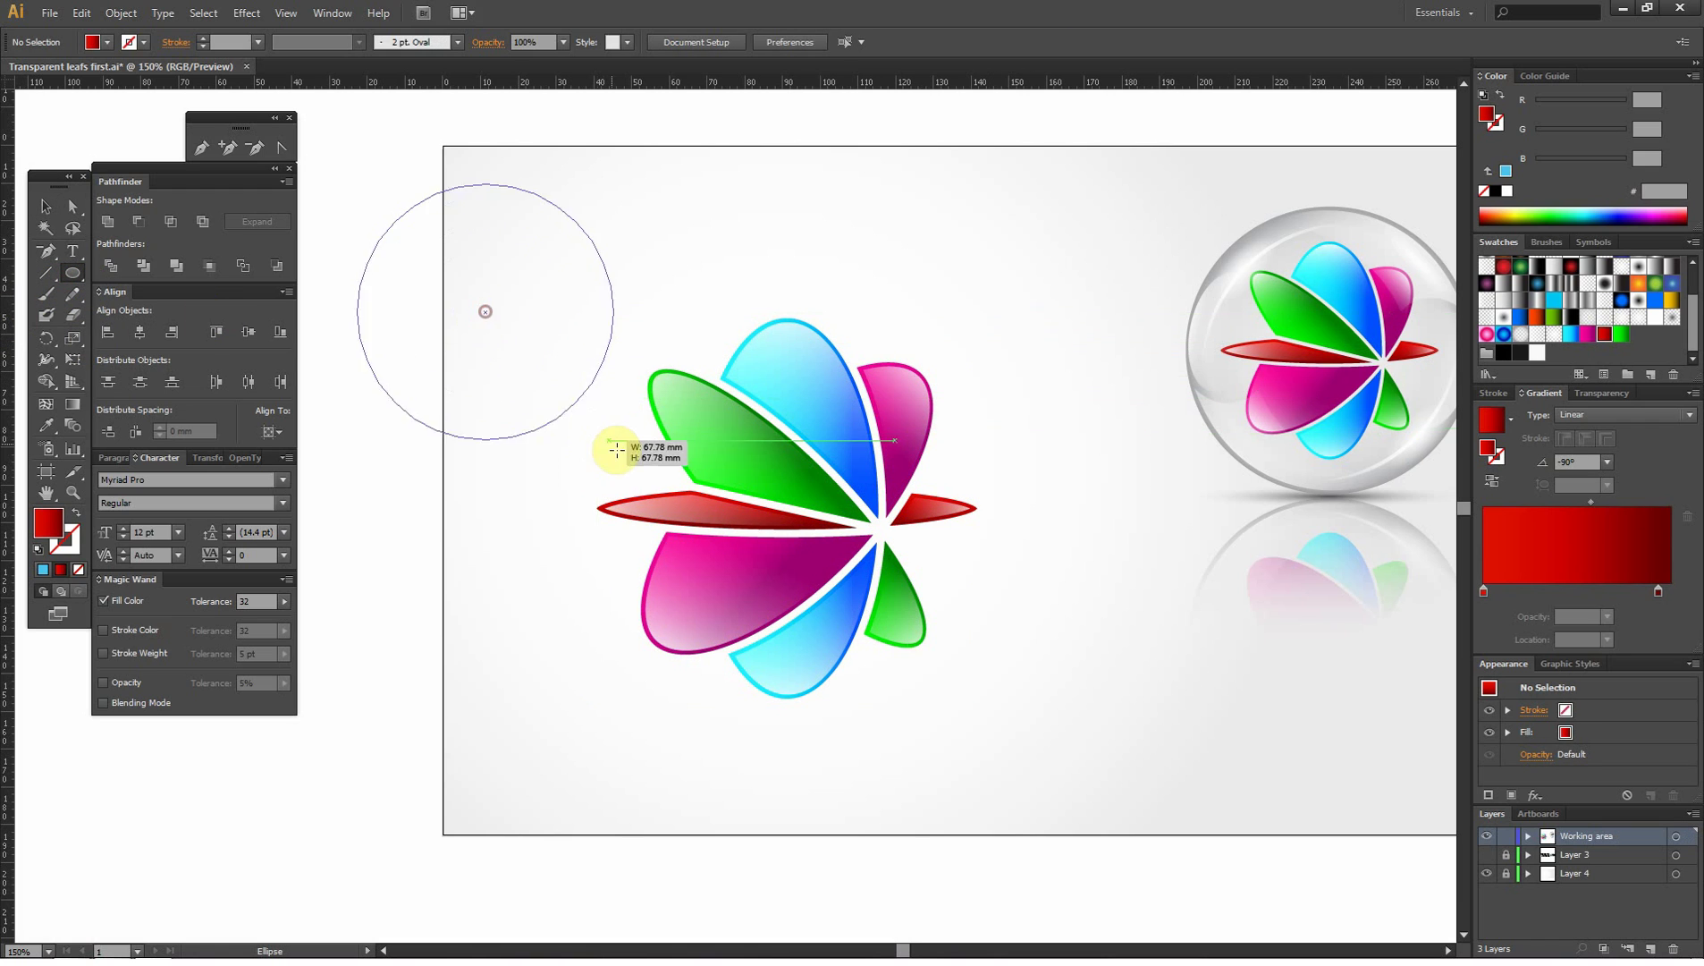
pyautogui.click(45, 206)
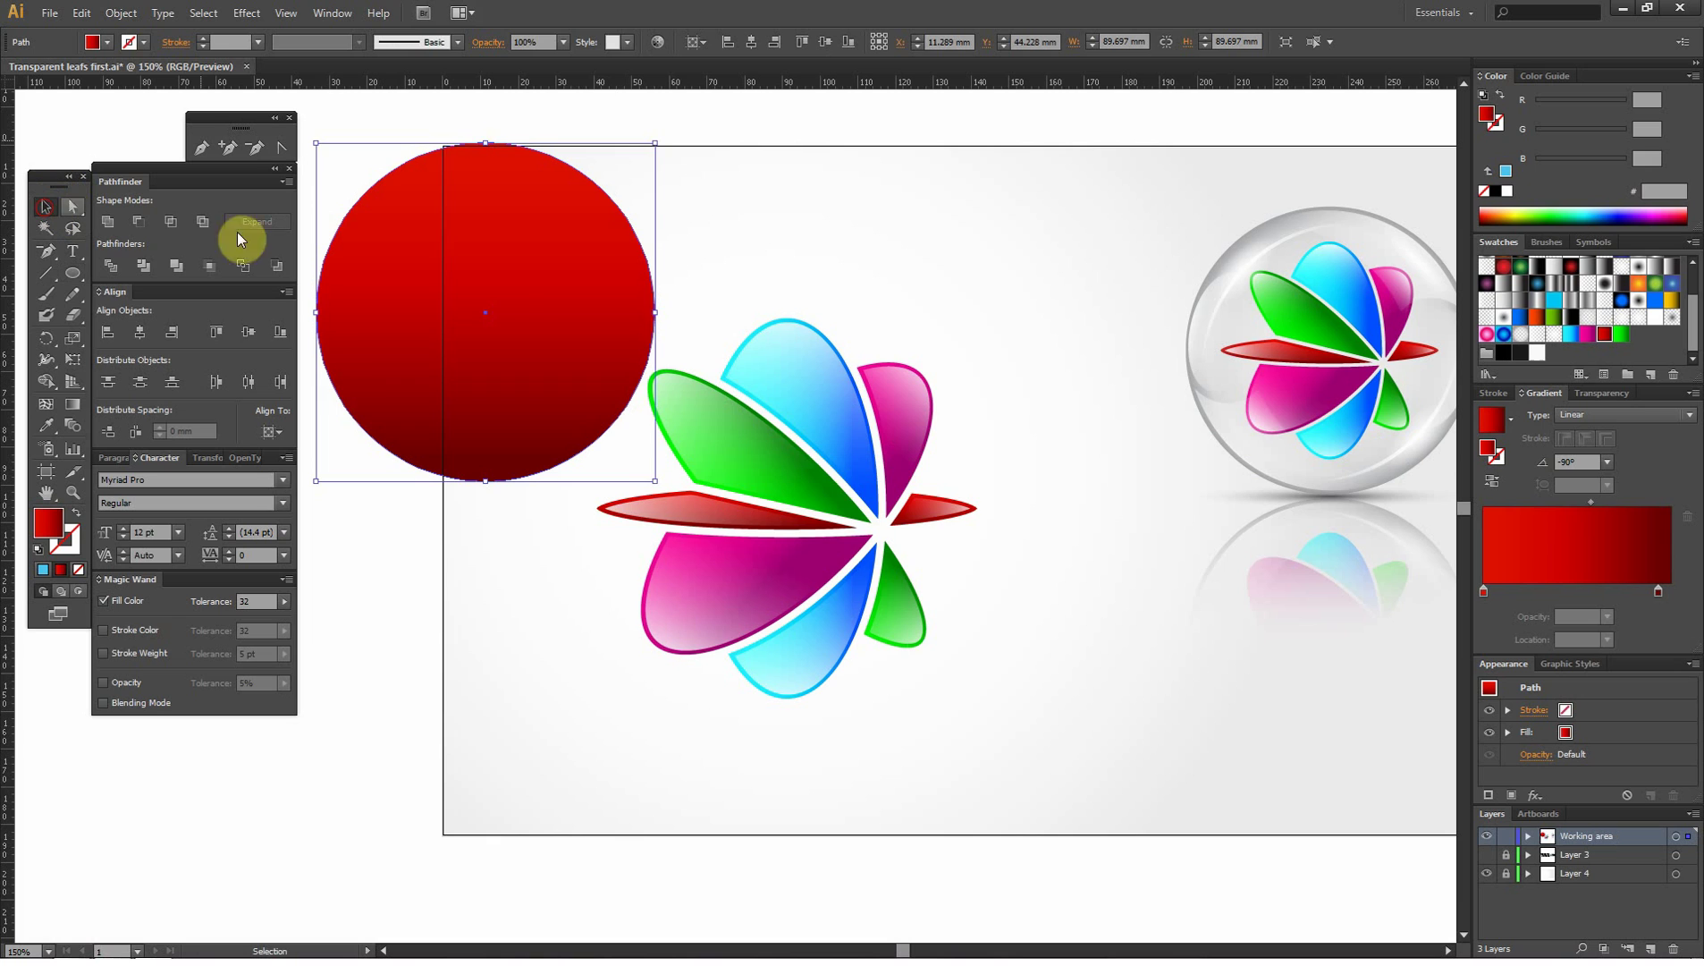
pyautogui.moveTo(507, 288); pyautogui.dragTo(799, 477)
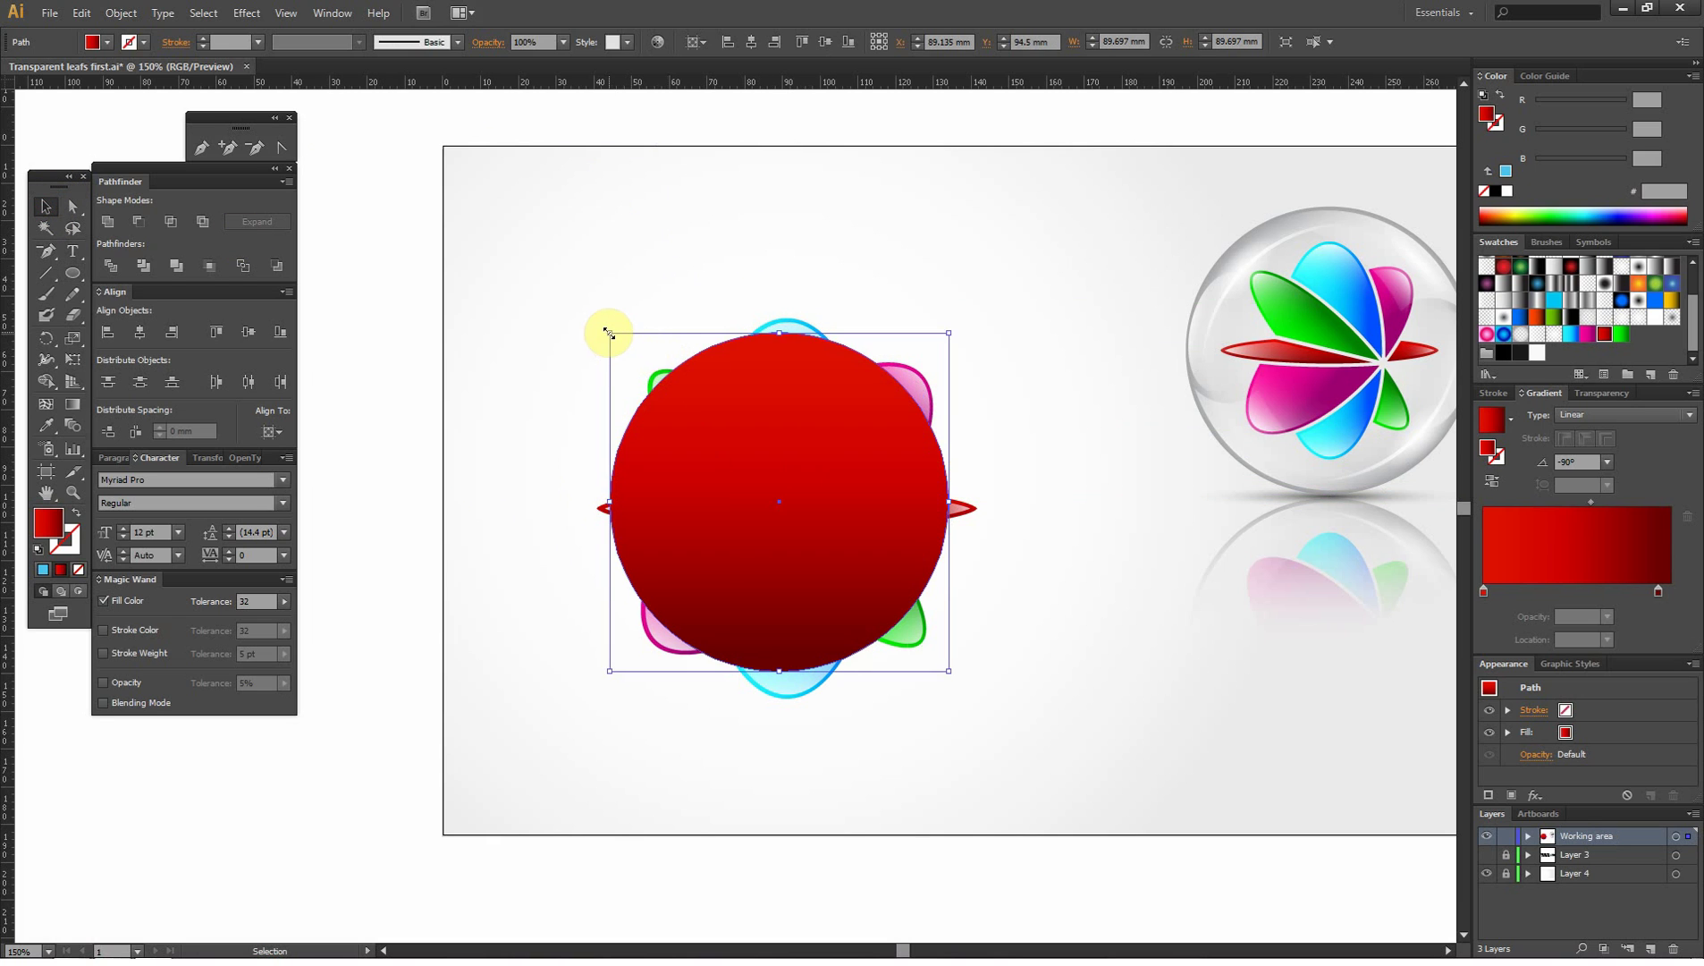
pyautogui.moveTo(609, 332); pyautogui.dragTo(499, 253)
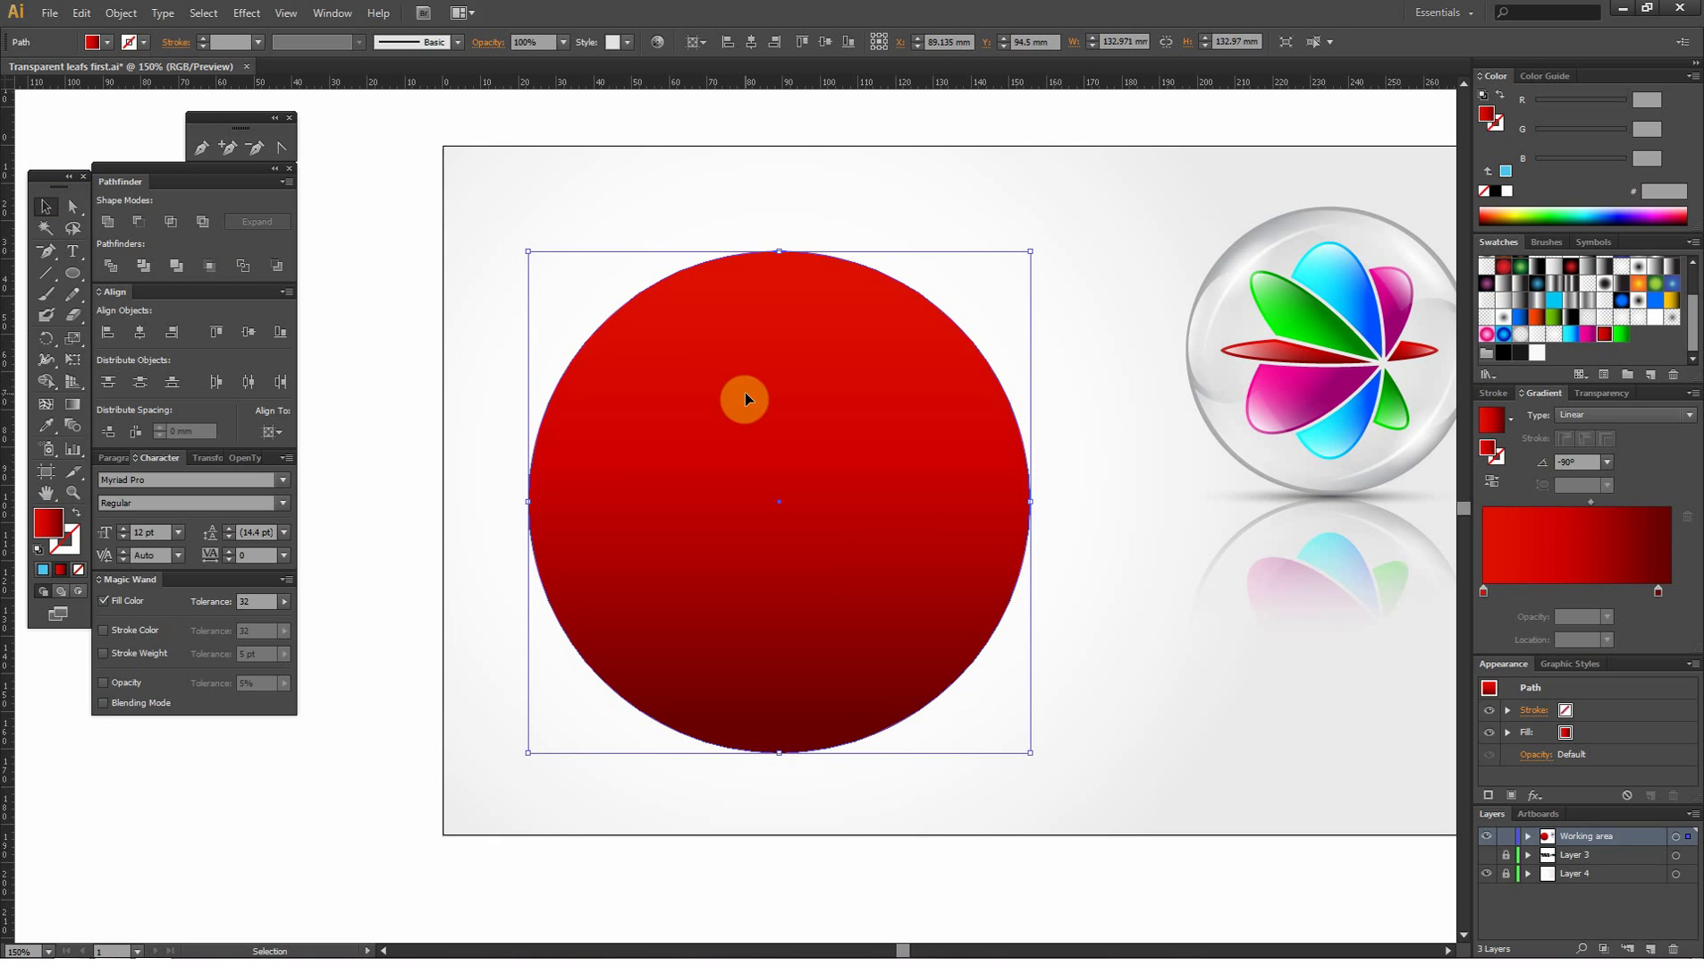
pyautogui.rightClick(746, 393)
pyautogui.moveTo(796, 648)
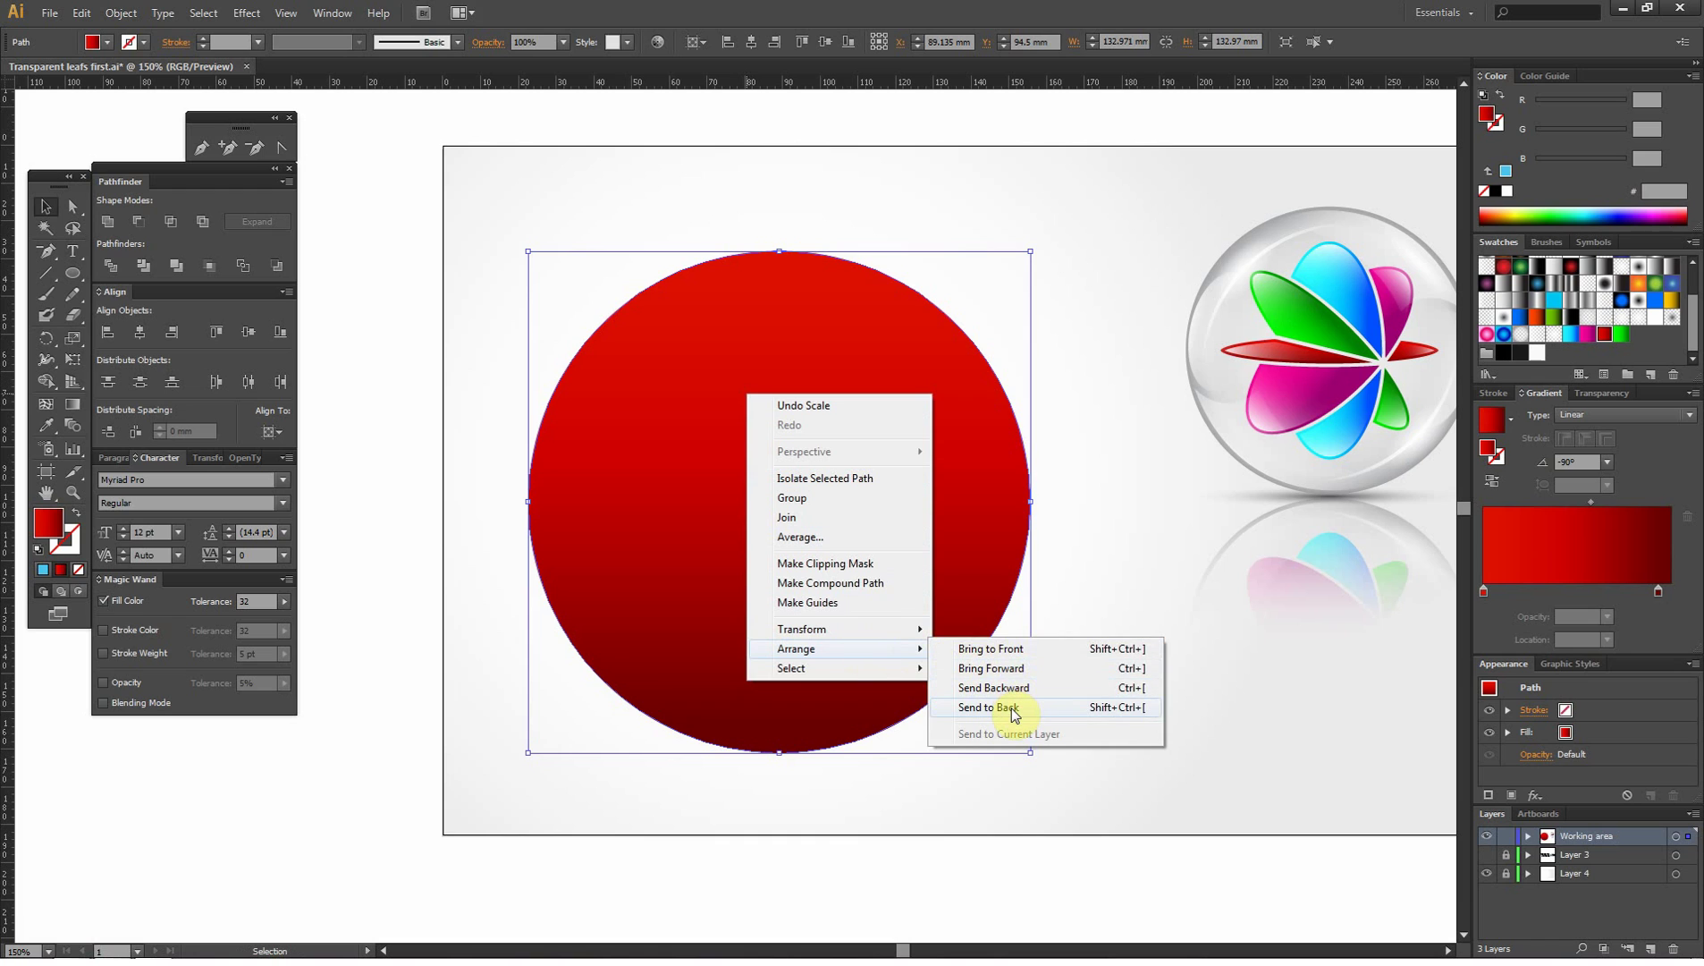
pyautogui.click(1012, 707)
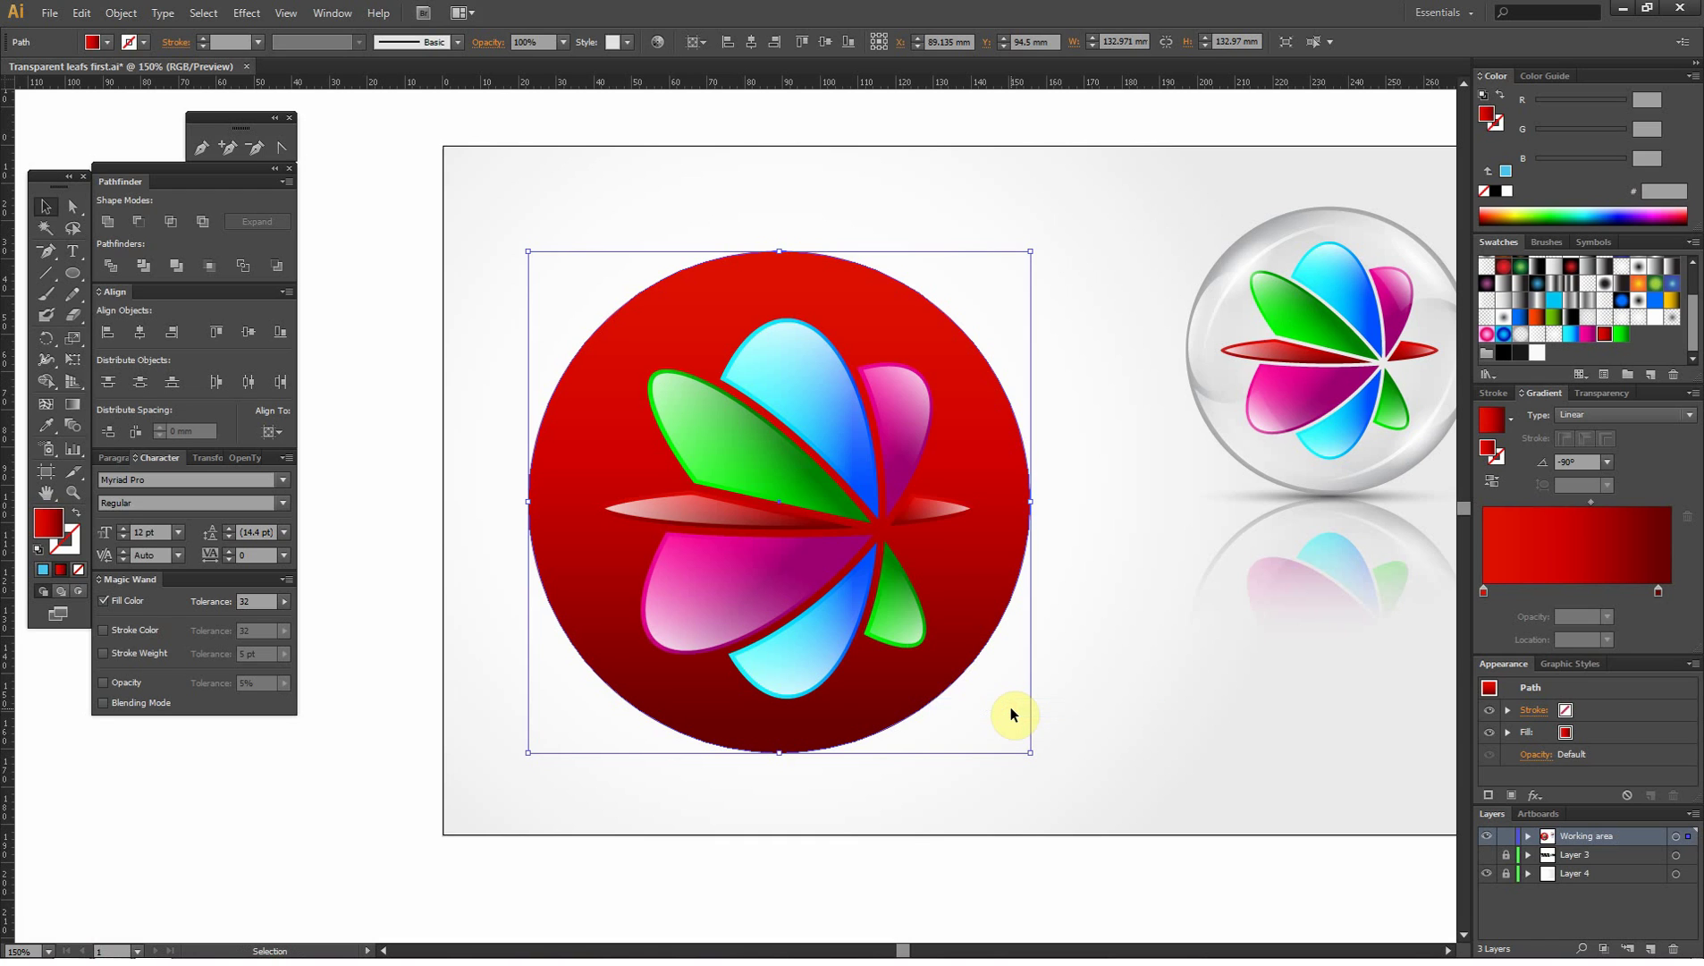
pyautogui.keyDown('shift'); pyautogui.click(867, 413); pyautogui.keyUp('shift')
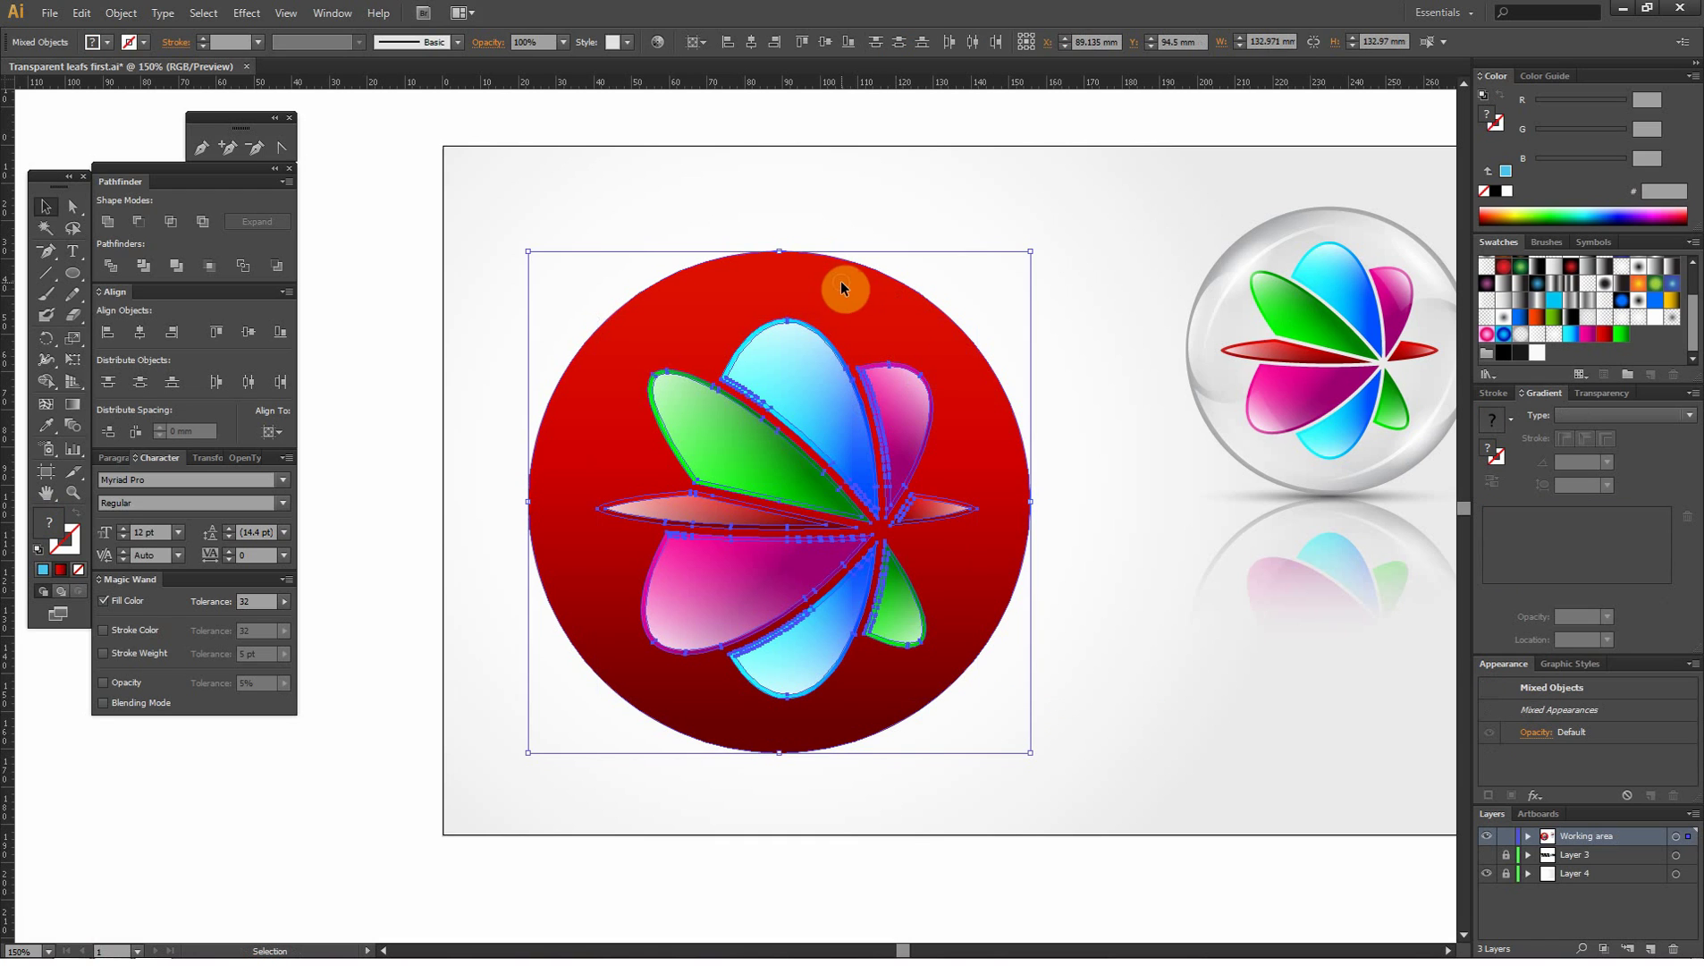
pyautogui.click(133, 327)
pyautogui.click(241, 329)
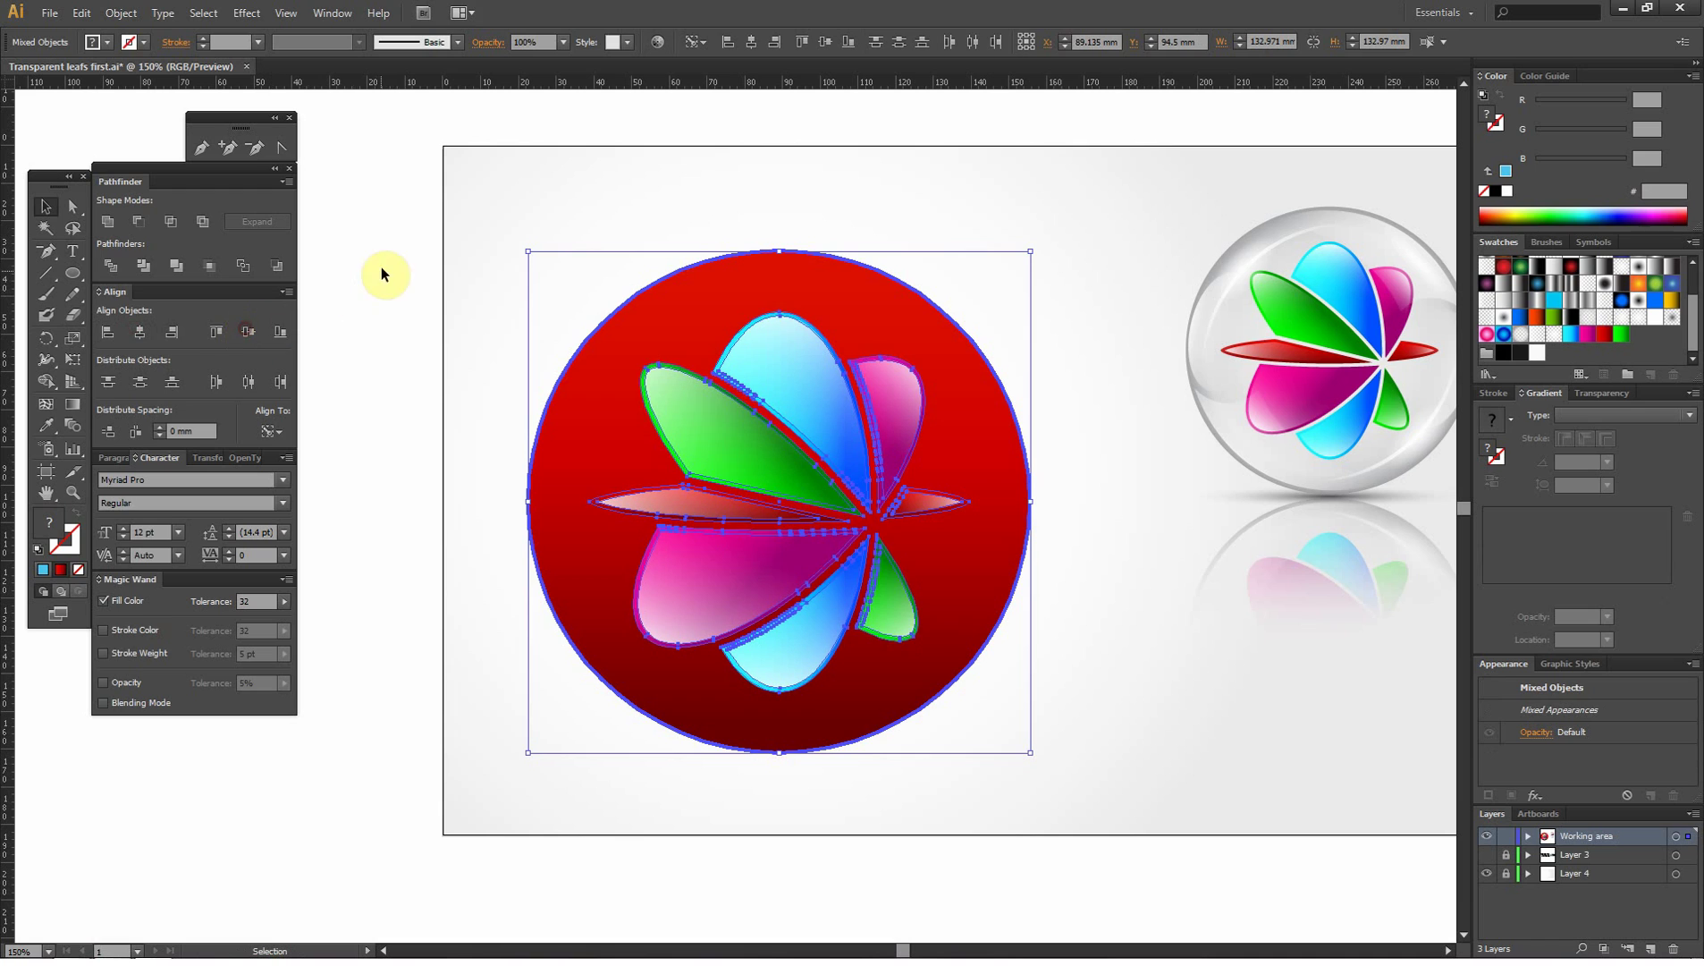
# - Give the circle a white-to-grey radial gradient with a darker outer stop at the end
pyautogui.click(669, 291)
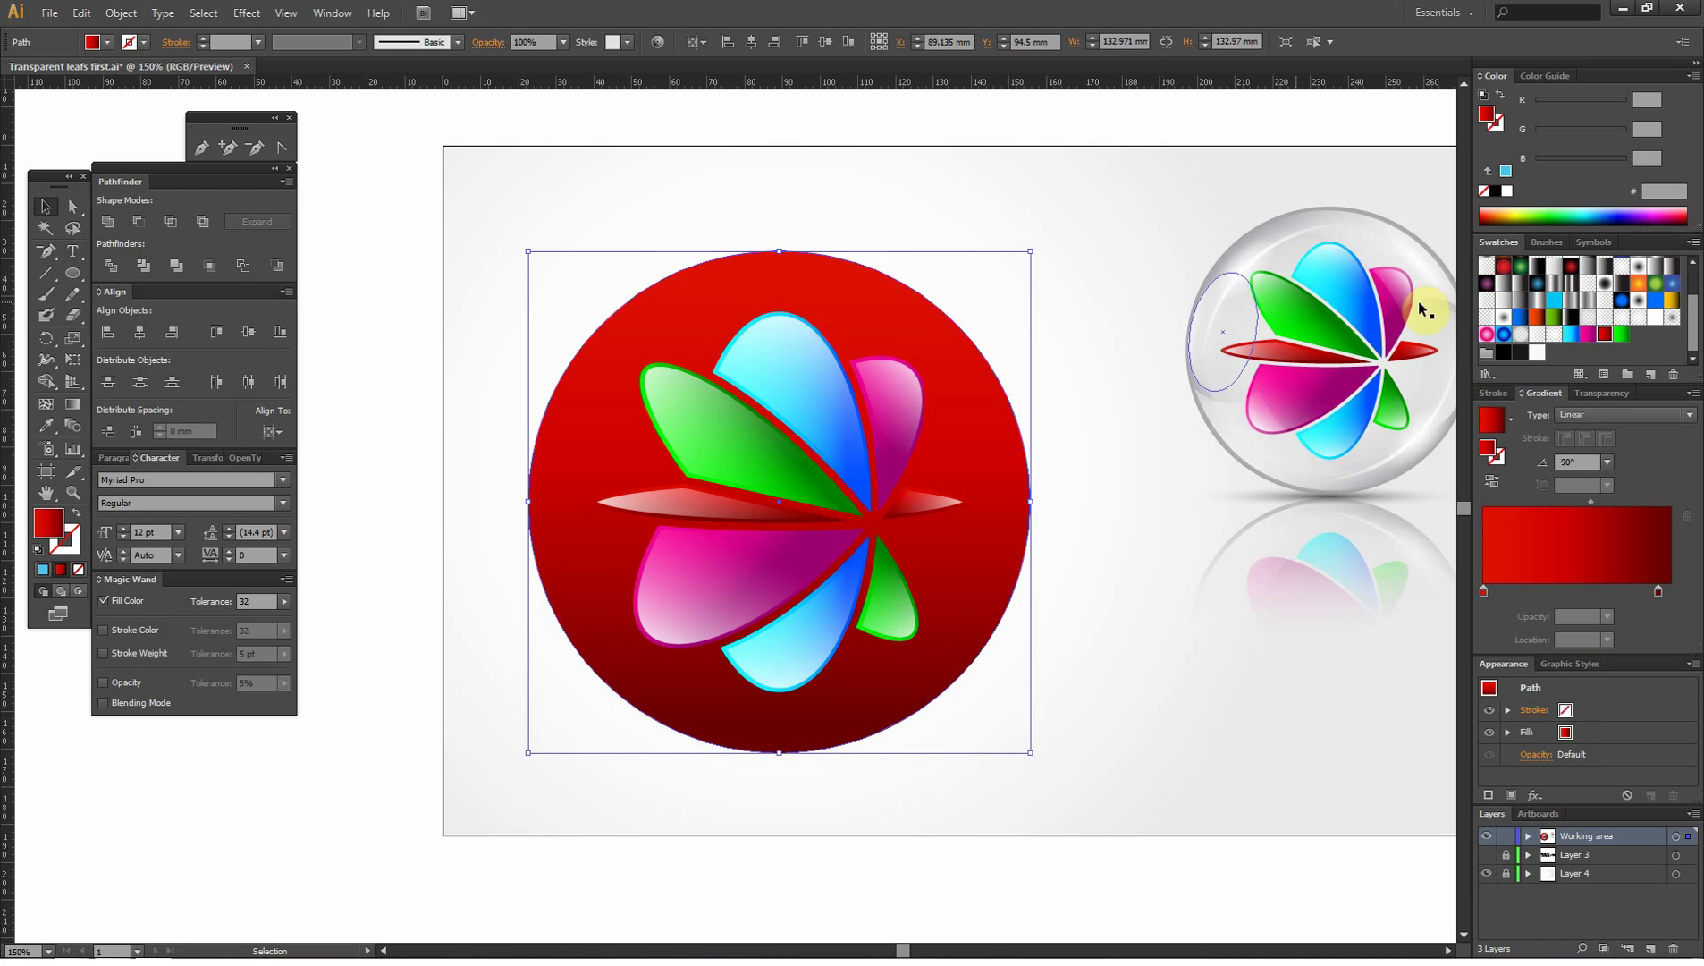
pyautogui.click(1520, 334)
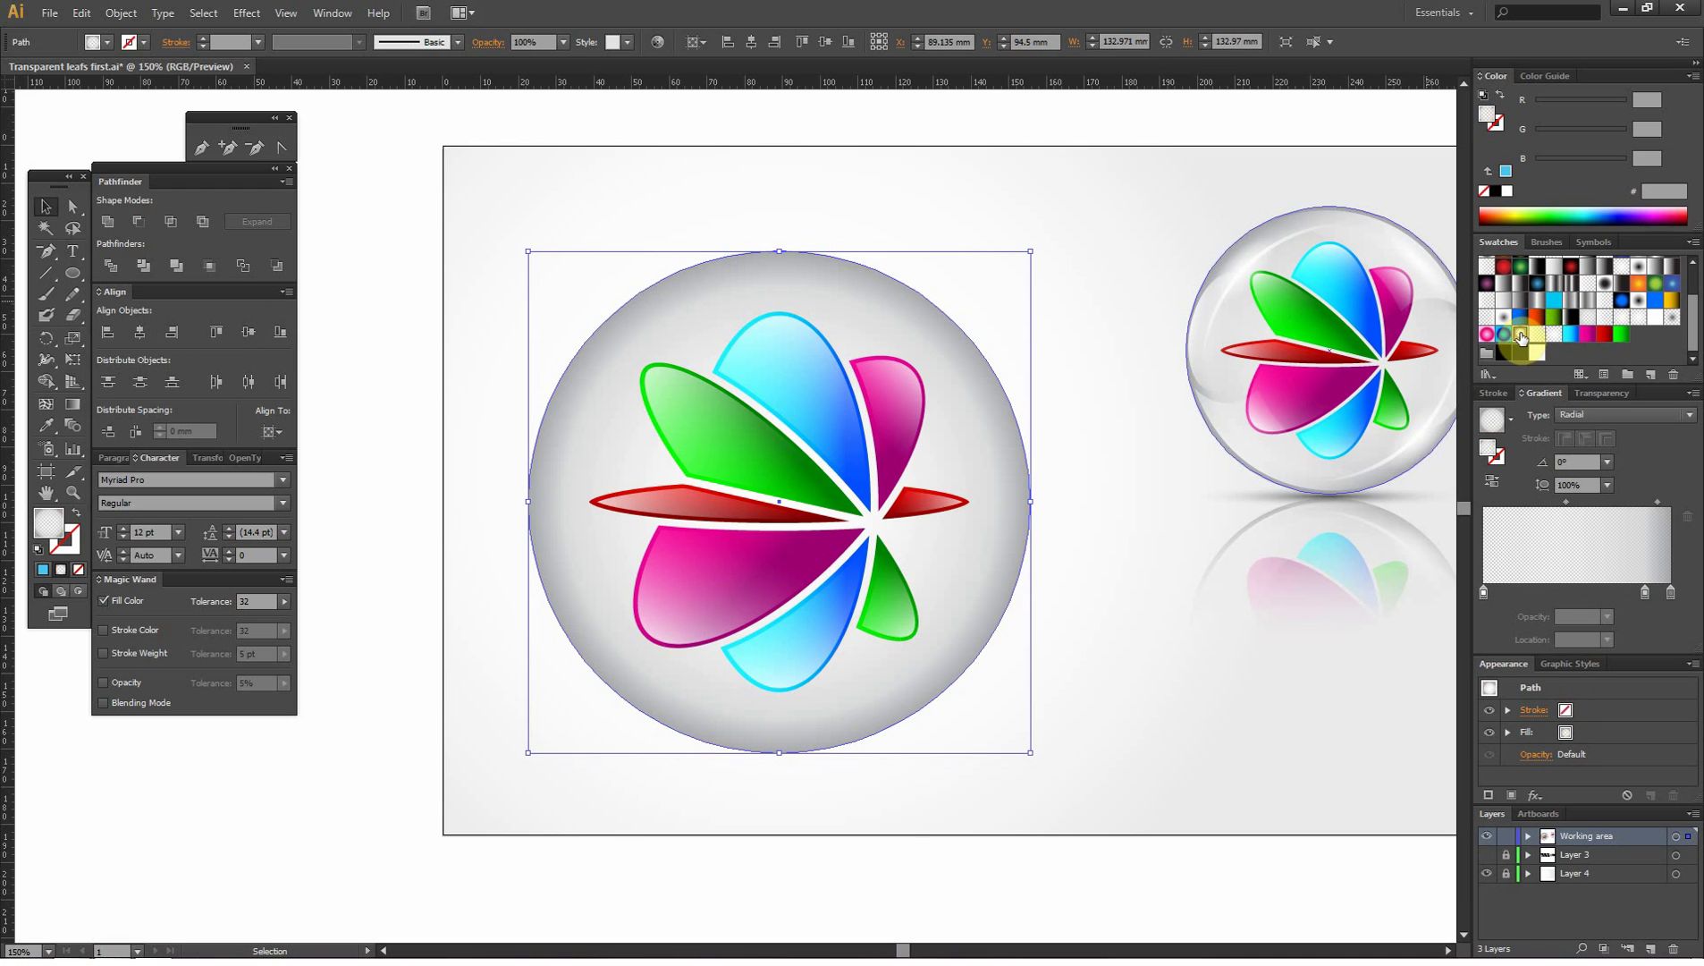
pyautogui.click(1483, 594)
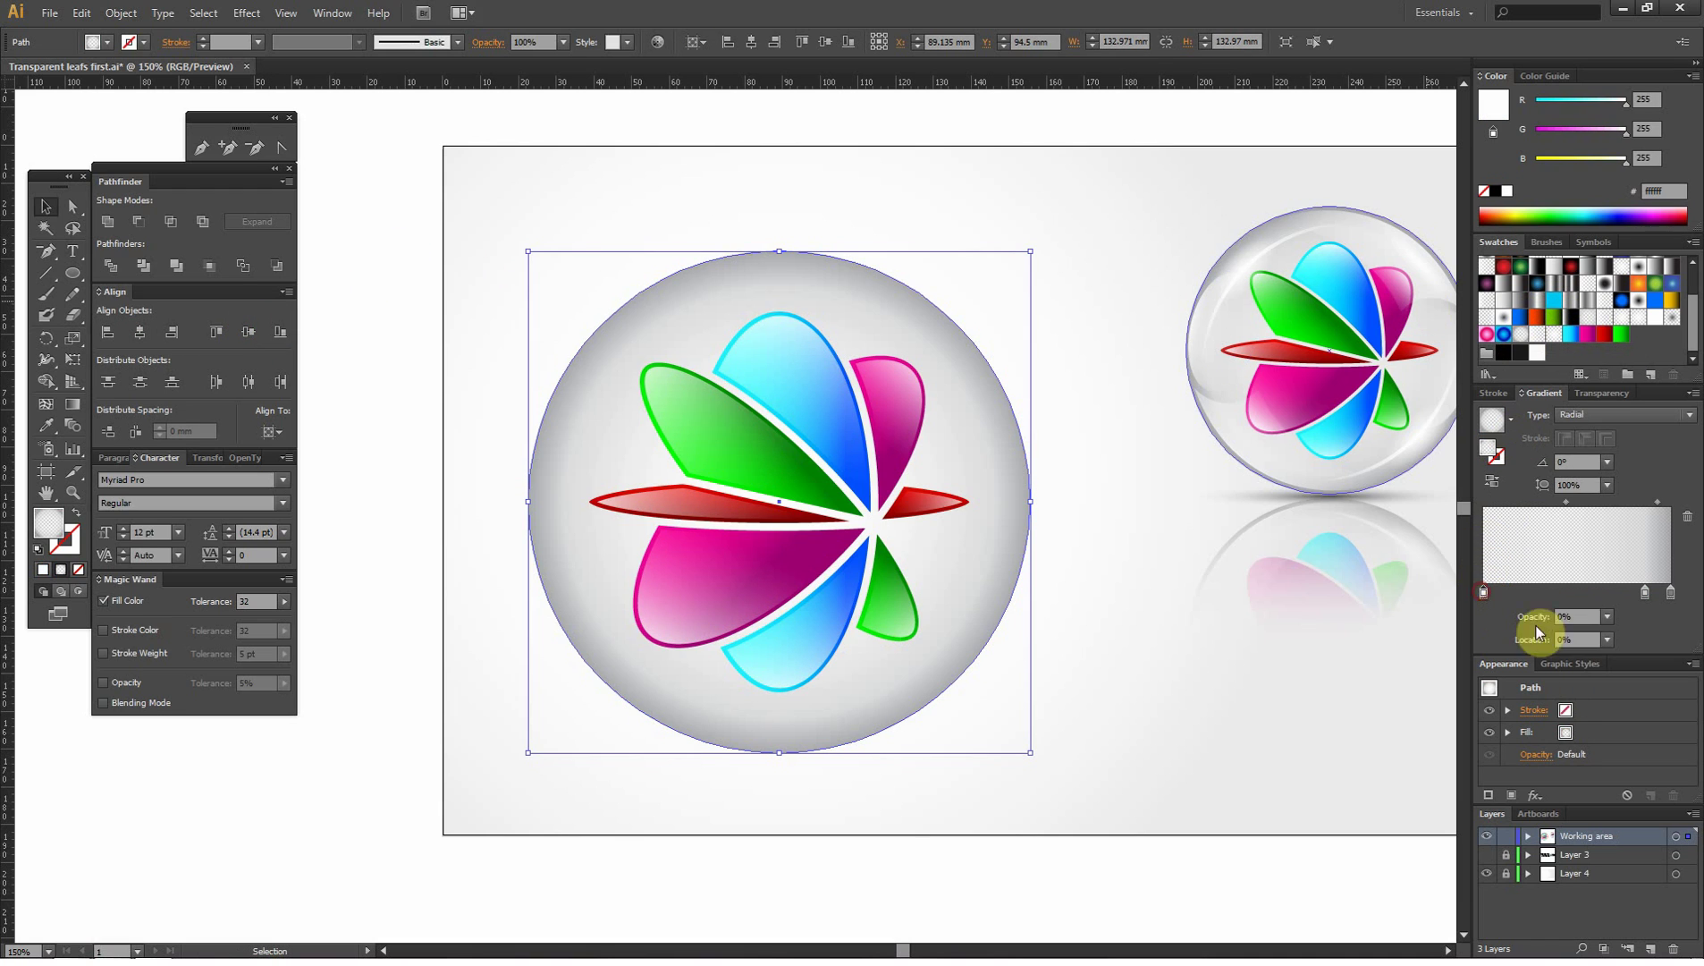
pyautogui.click(1646, 594)
pyautogui.click(1641, 95)
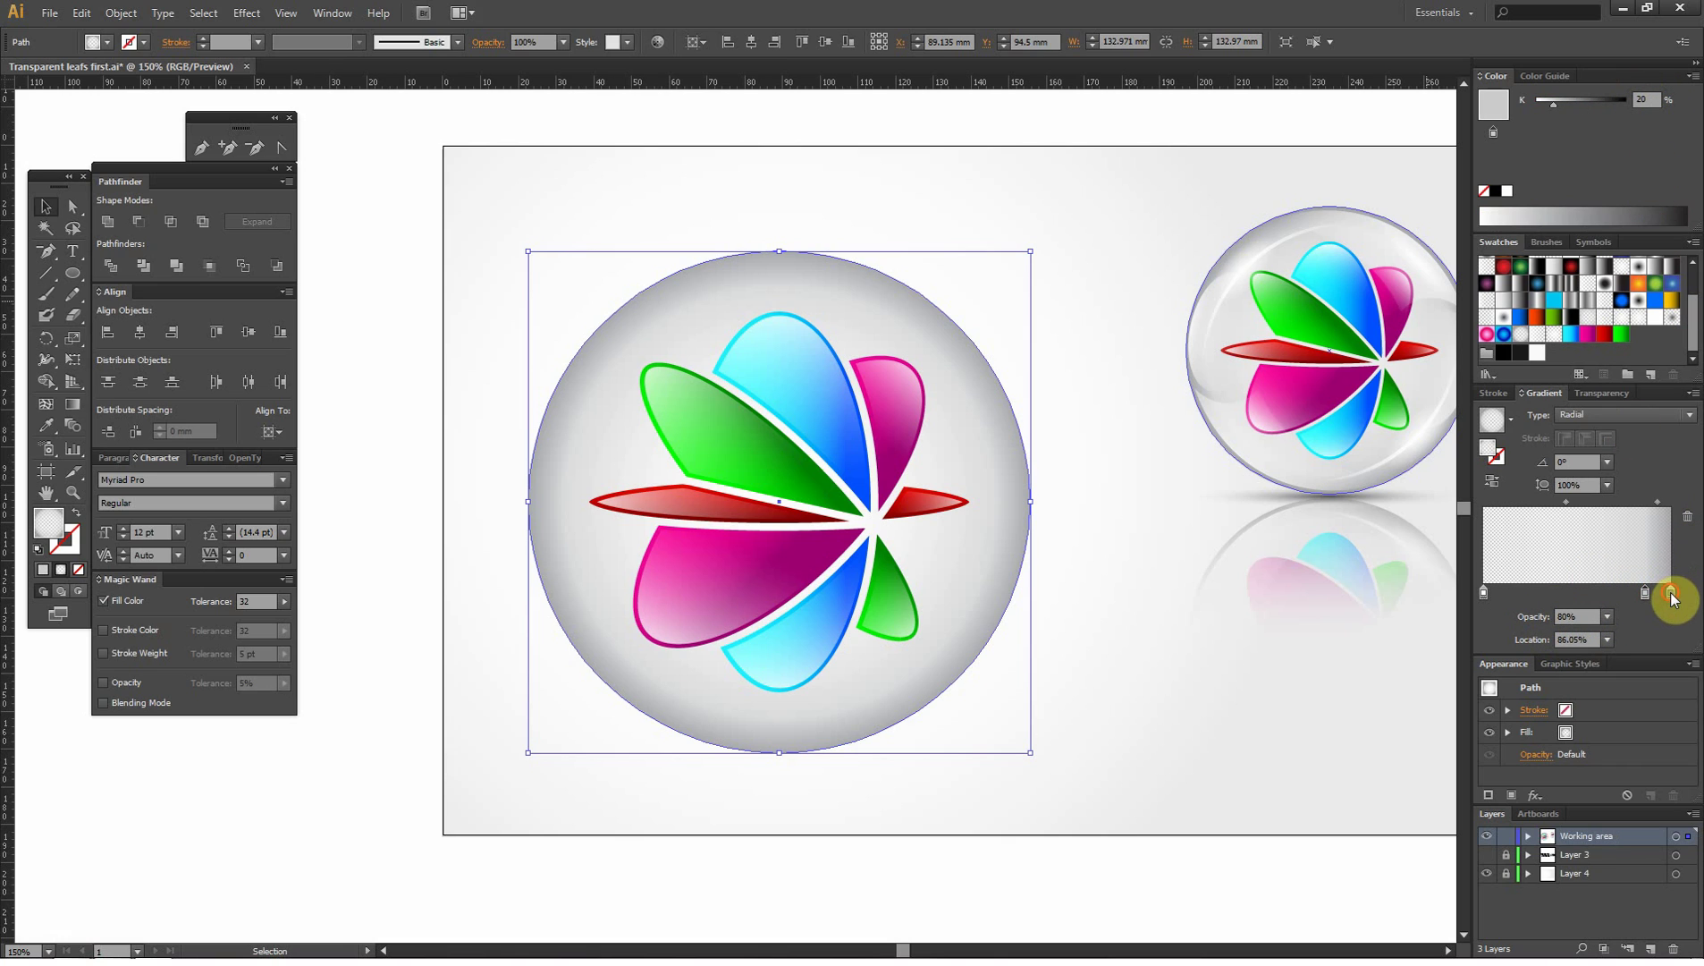
pyautogui.click(1671, 595)
pyautogui.click(1634, 96)
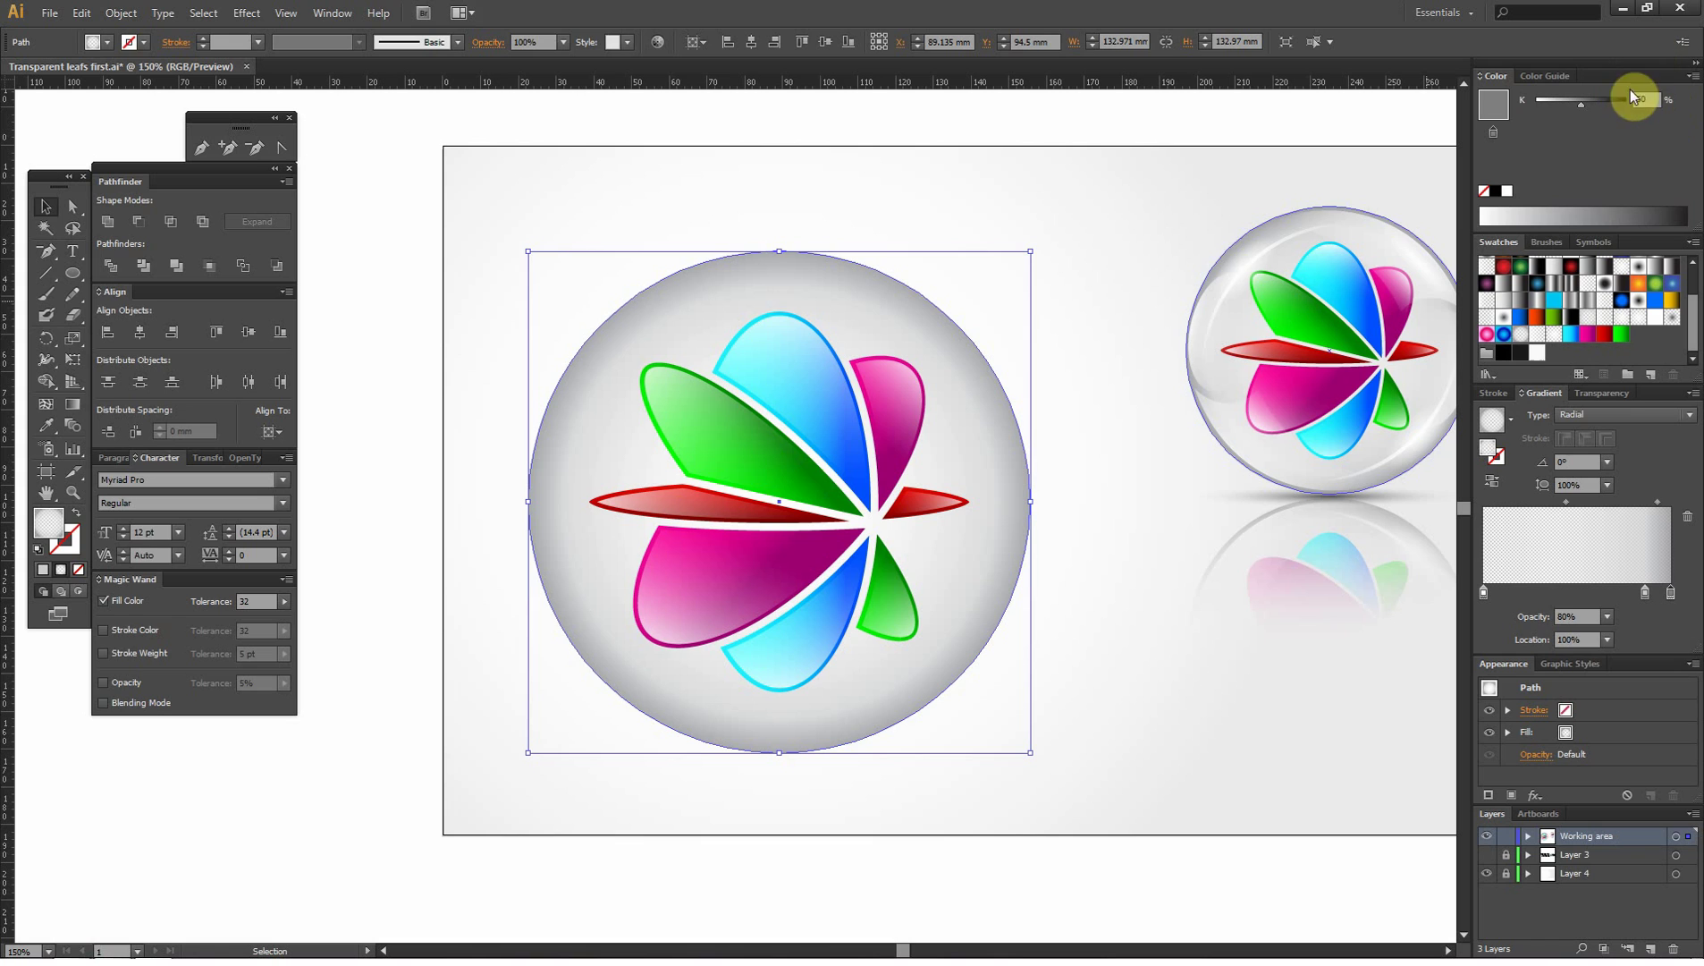
pyautogui.click(859, 201)
# - Centre the flower group horizontally and vertically on the glass circle
pyautogui.keyDown('ctrl'); pyautogui.click(884, 316); pyautogui.keyUp('ctrl')
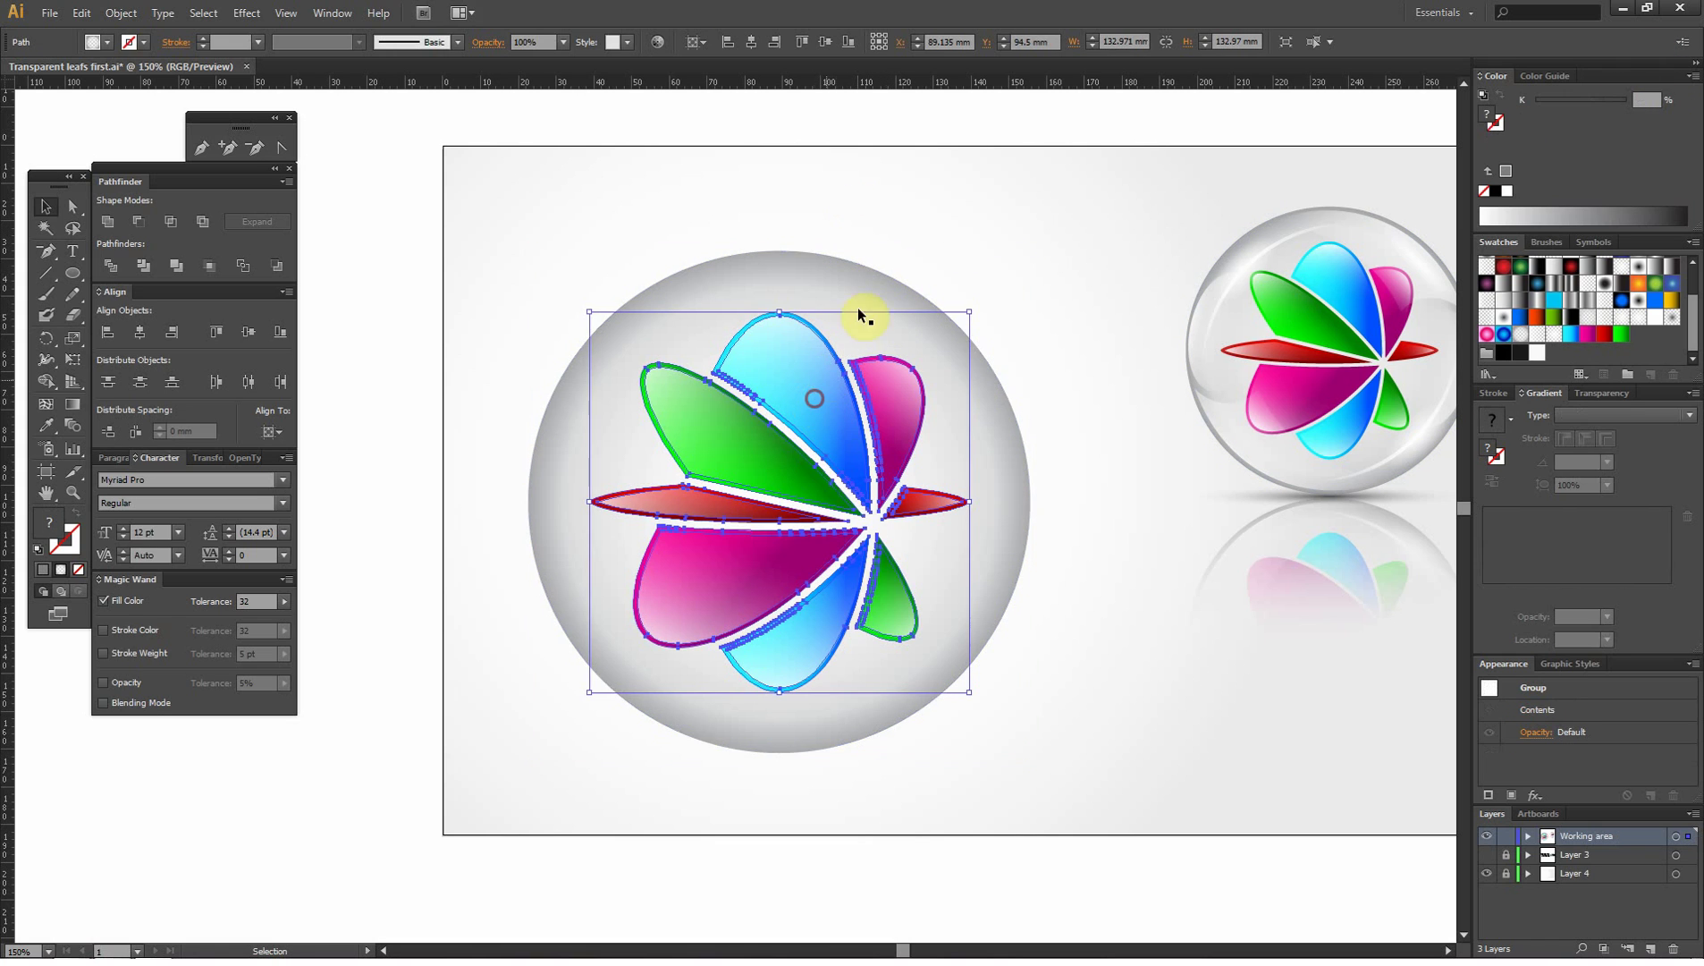
pyautogui.keyDown('shift'); pyautogui.click(855, 286); pyautogui.keyUp('shift')
pyautogui.click(139, 332)
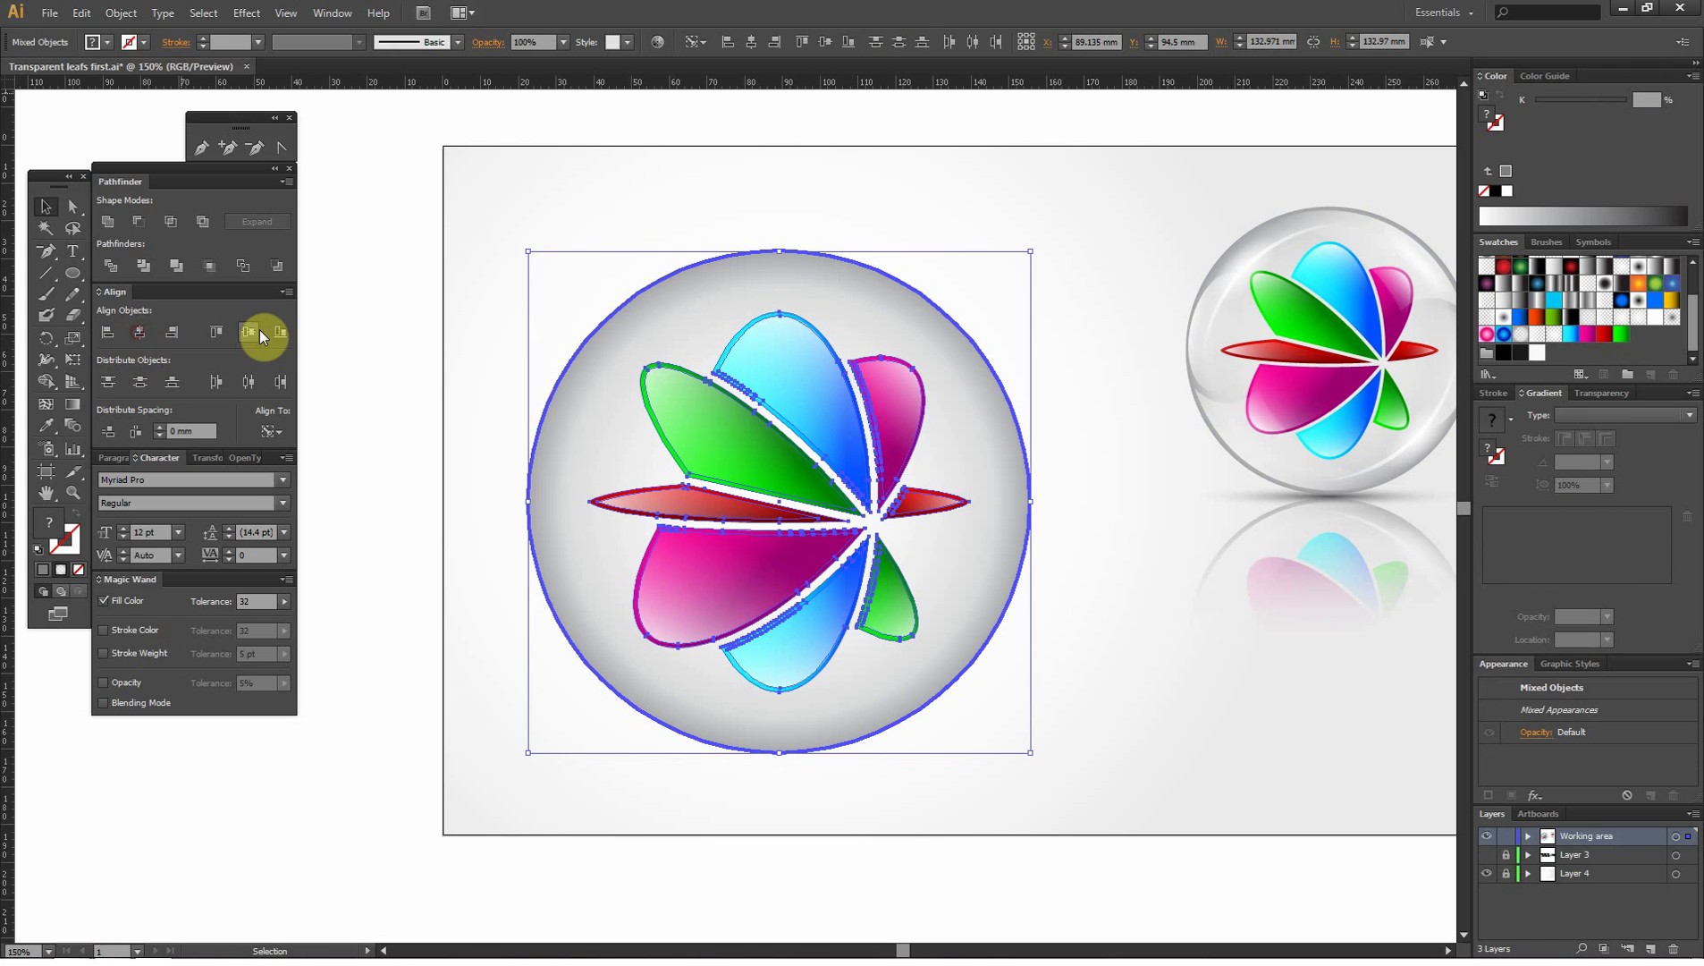
pyautogui.click(513, 243)
# - Scale the flower group up slightly inside the circle
pyautogui.click(716, 409)
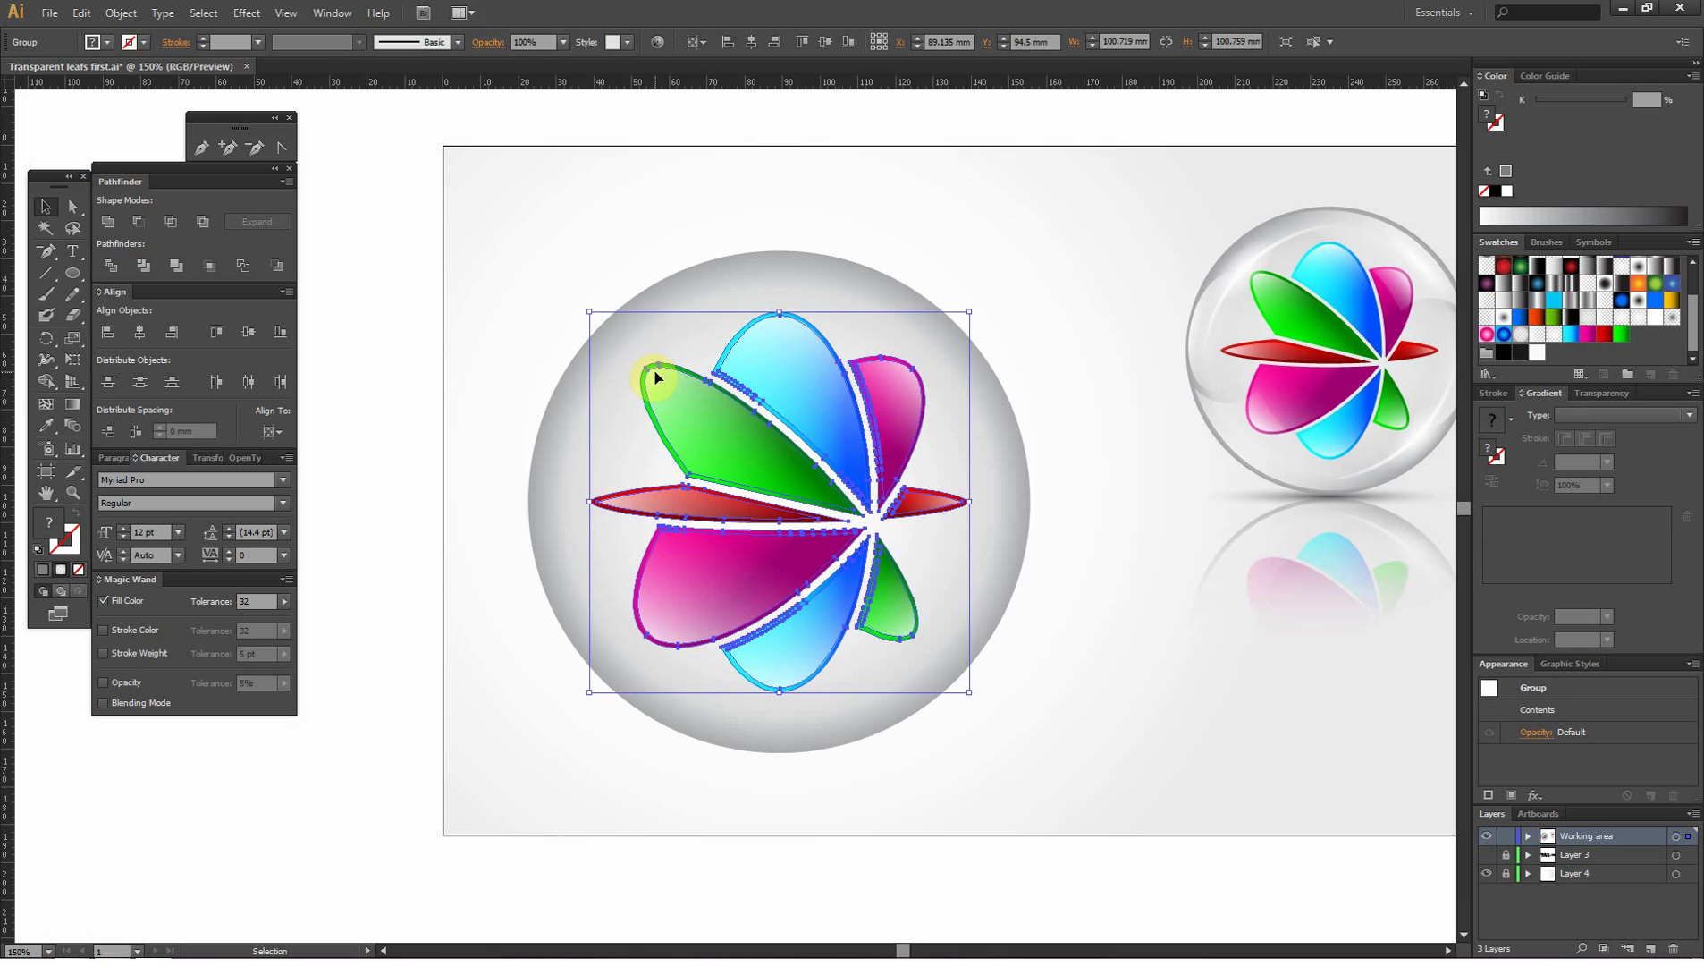
pyautogui.moveTo(589, 312); pyautogui.dragTo(572, 293)
pyautogui.click(518, 279)
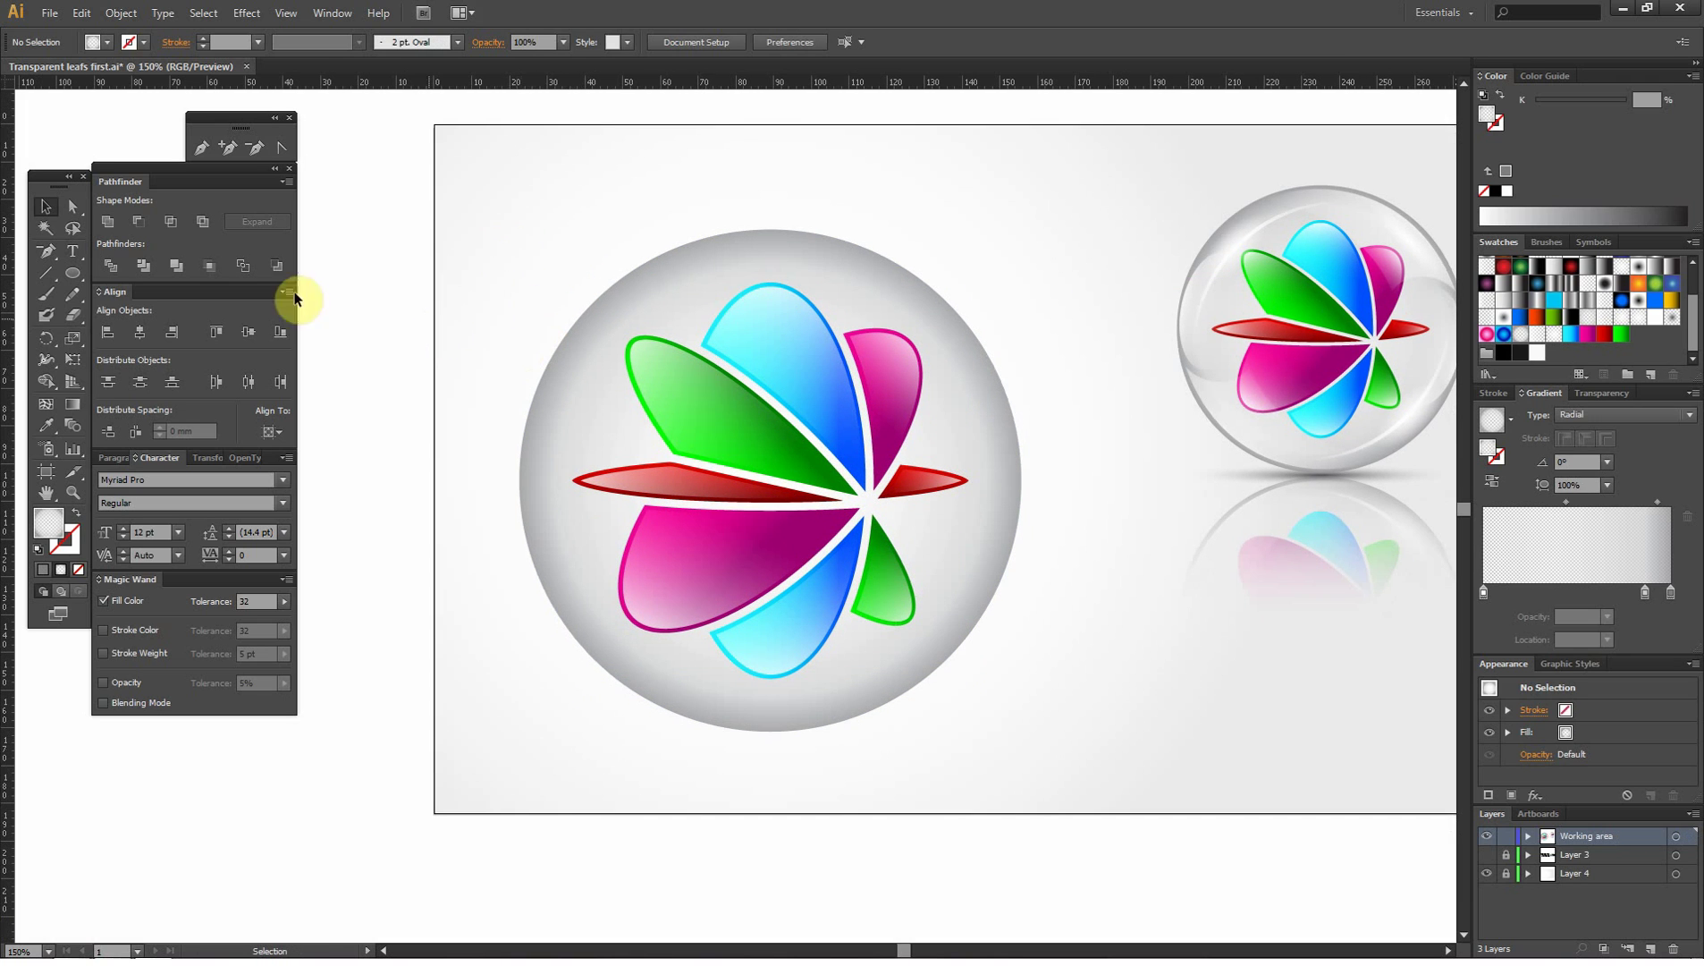
# - Draw an ellipse with a white transparent gradient and move it onto the upper leaves
pyautogui.moveTo(445, 293); pyautogui.dragTo(543, 351)
pyautogui.click(46, 206)
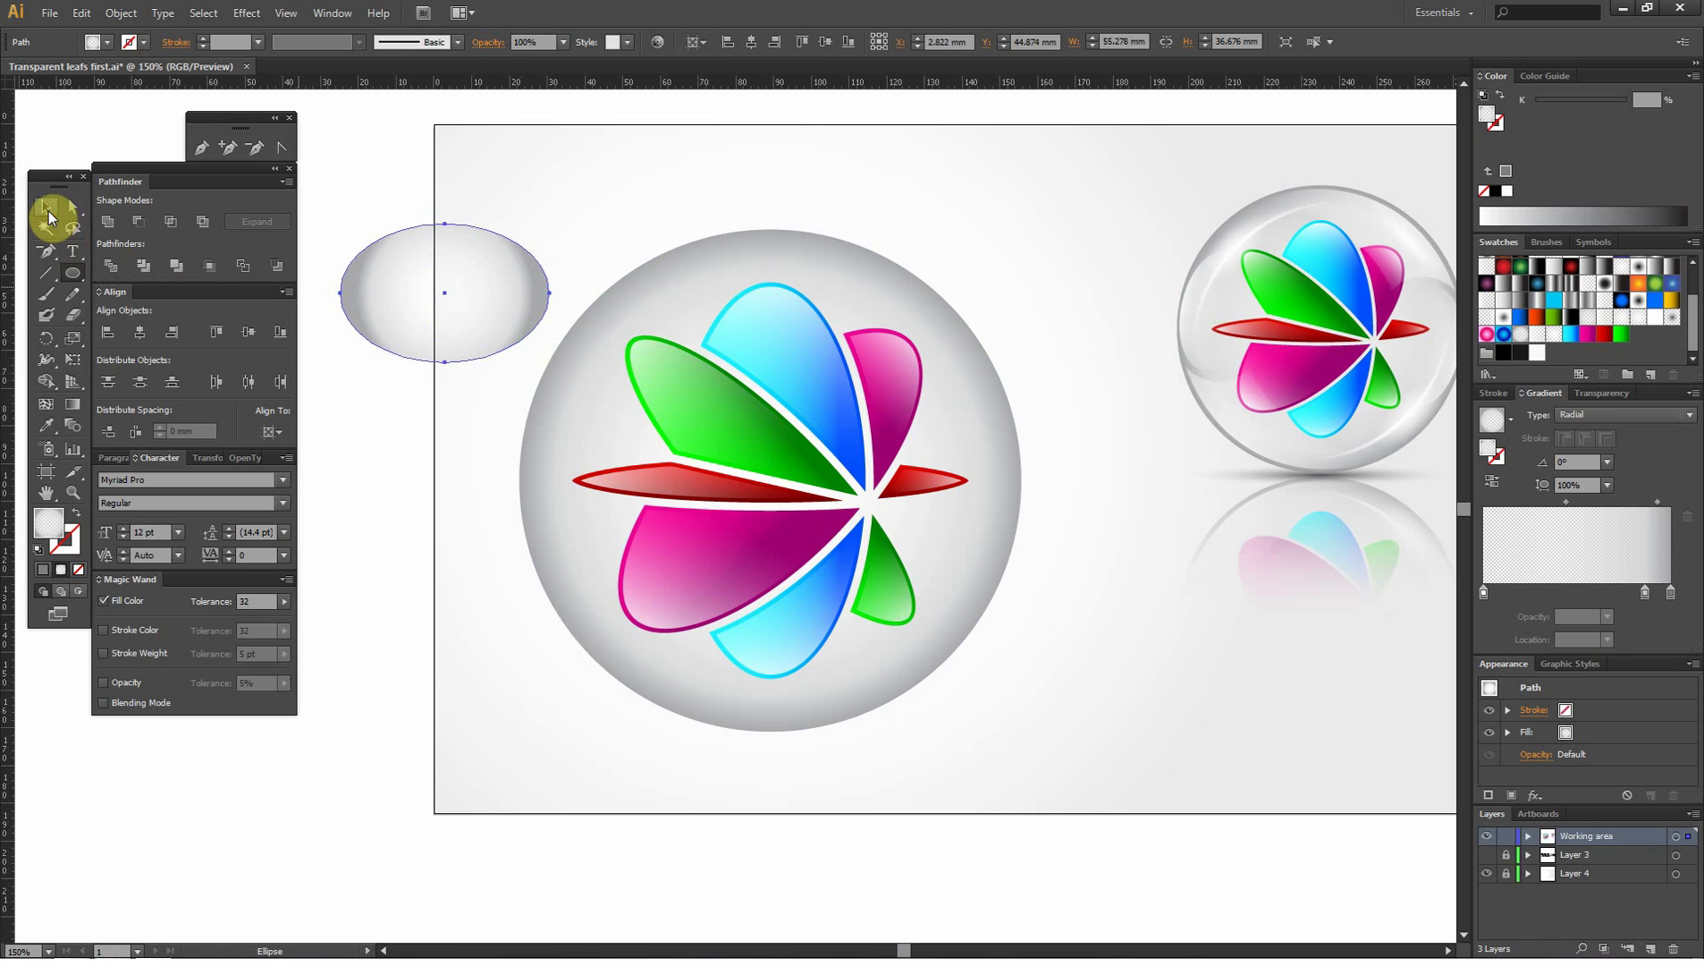
pyautogui.click(1537, 333)
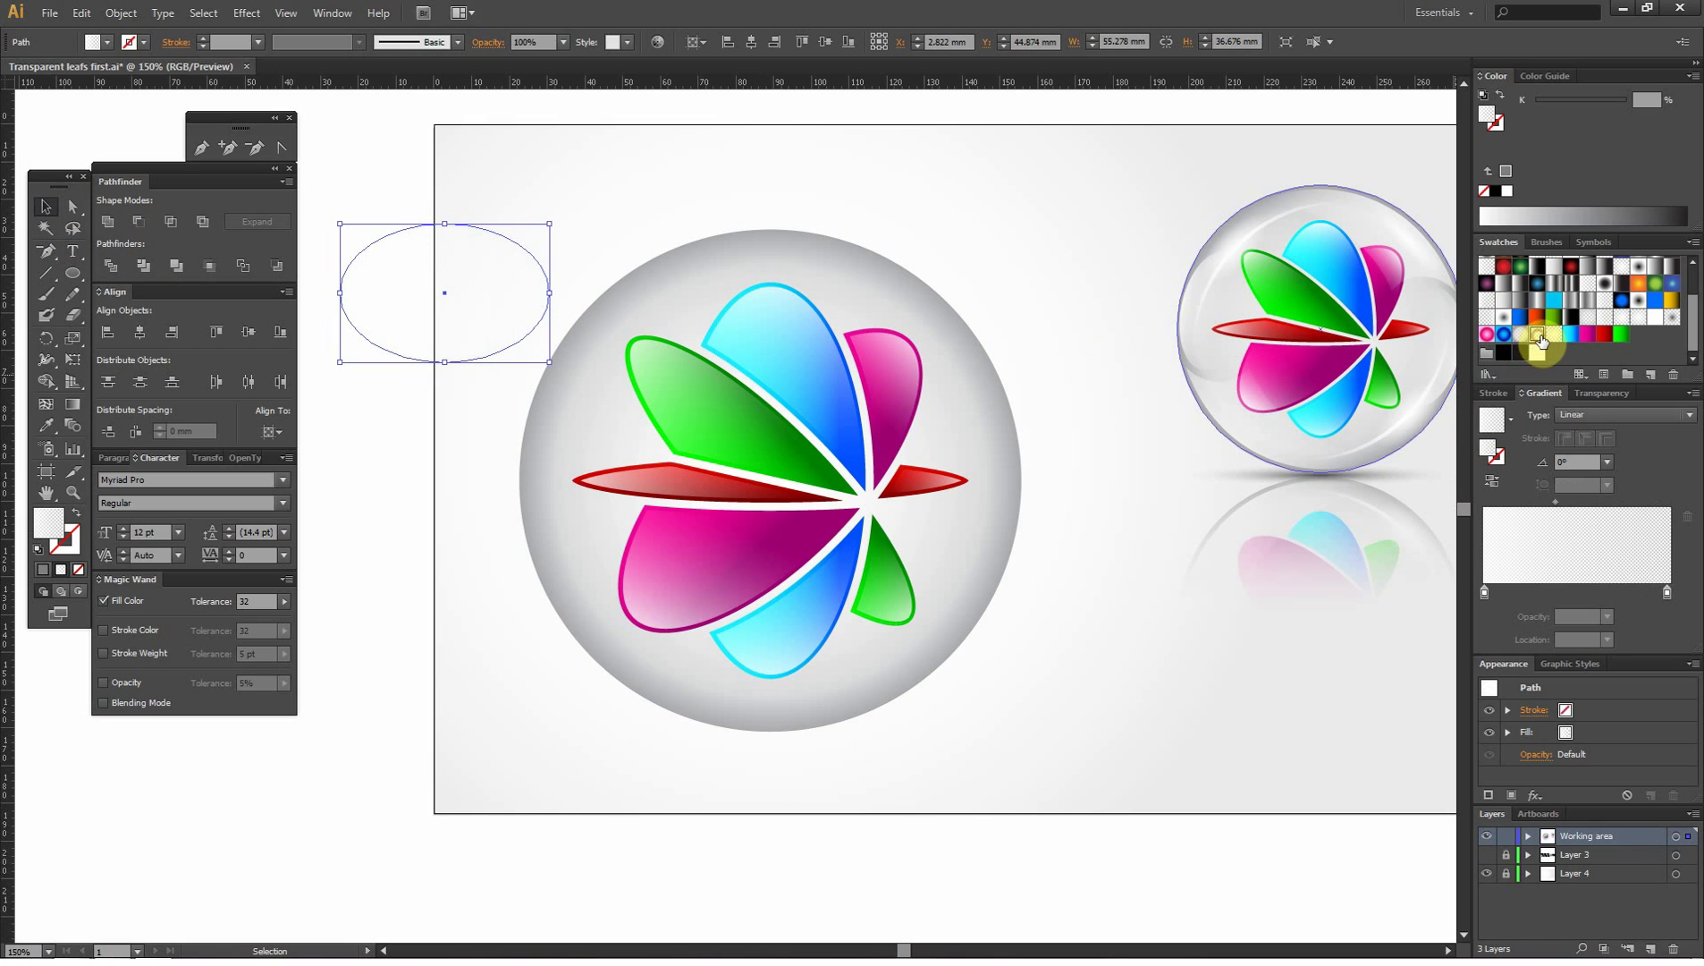
pyautogui.click(1666, 593)
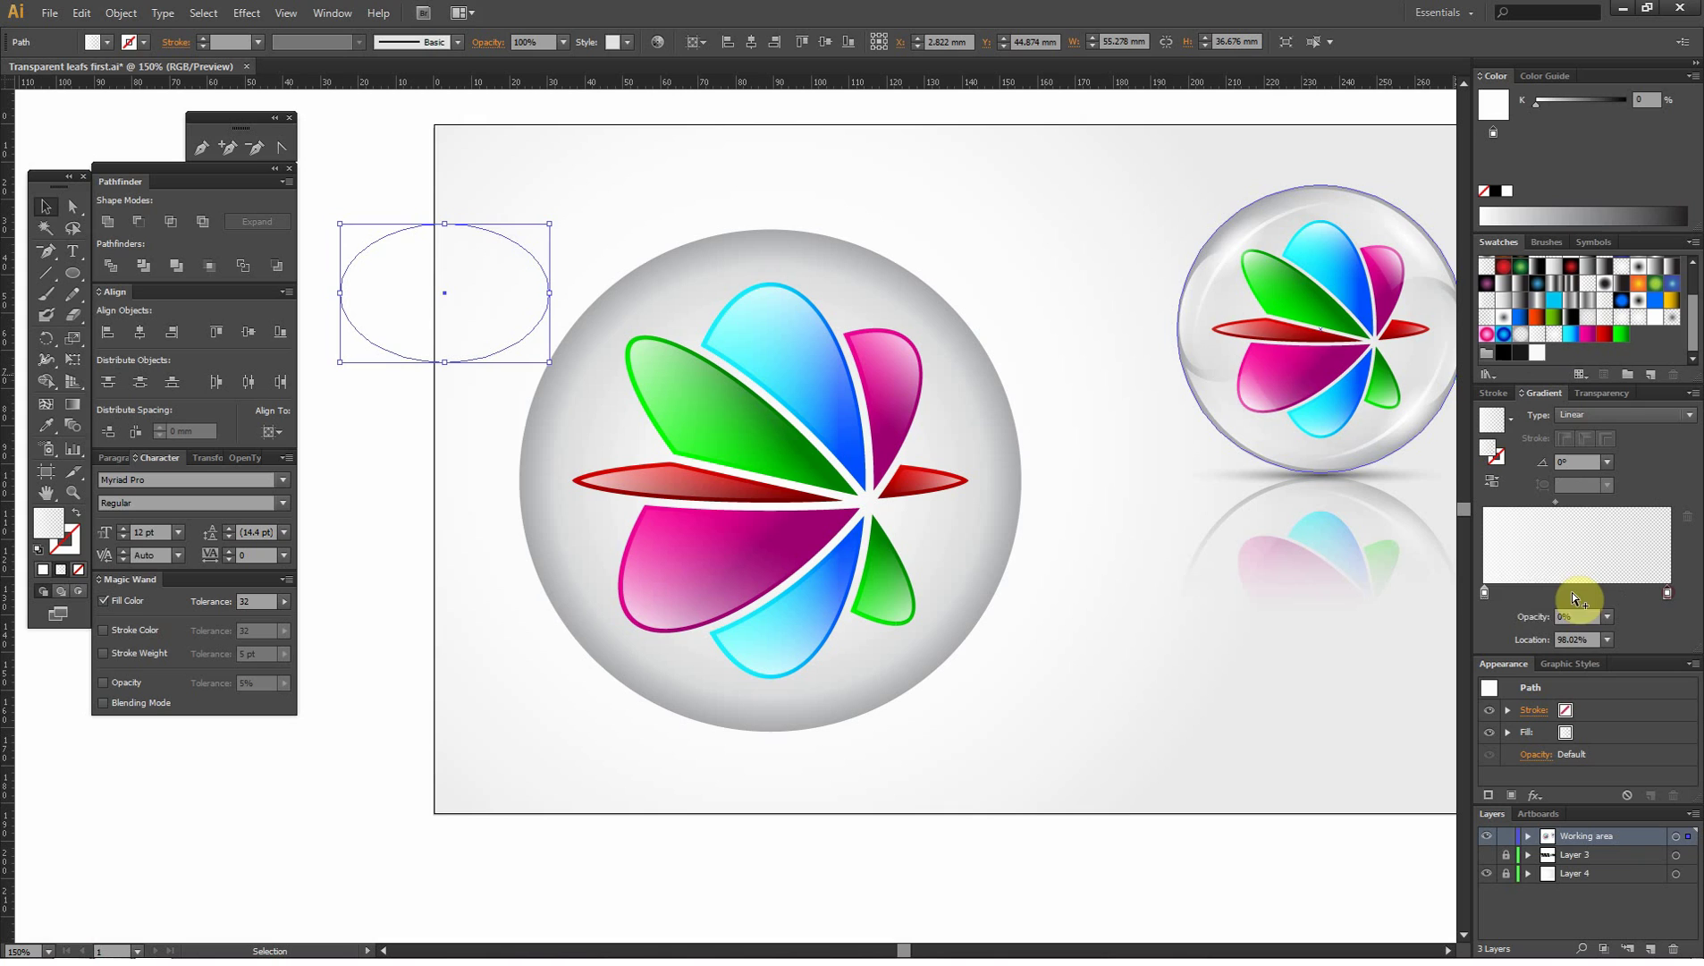
pyautogui.click(1485, 592)
pyautogui.moveTo(475, 293); pyautogui.dragTo(760, 340)
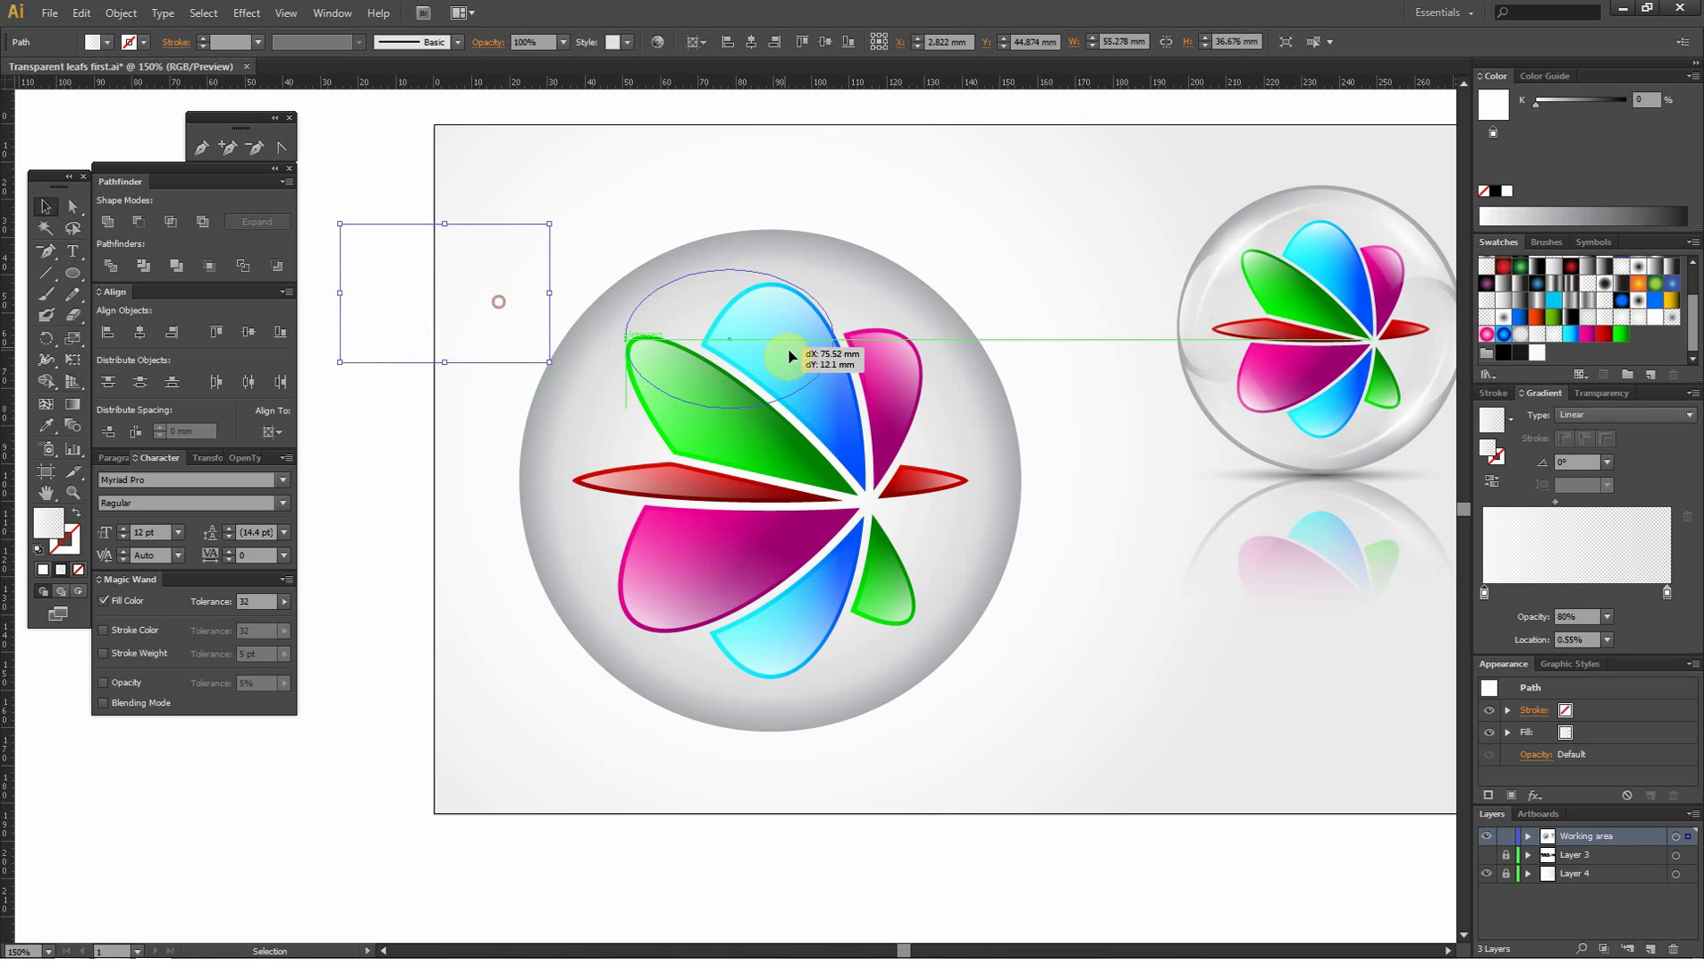
# - Make the ellipse's gradient run vertically from top to bottom
pyautogui.click(73, 404)
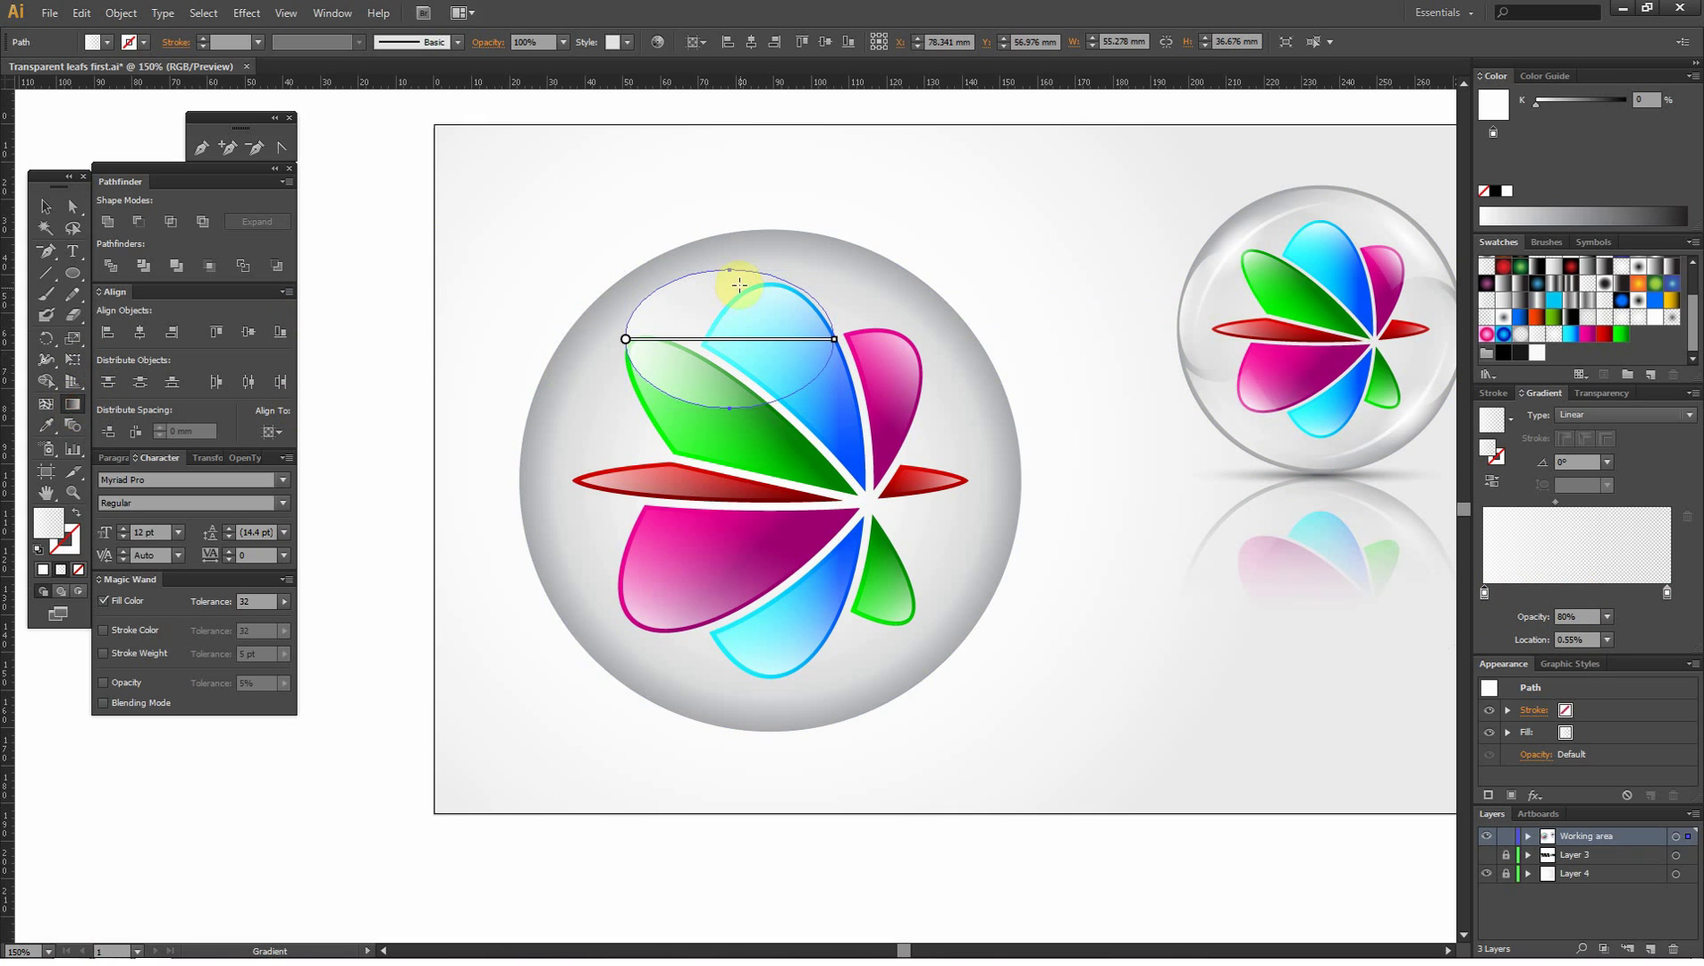
pyautogui.moveTo(731, 265); pyautogui.dragTo(731, 326)
pyautogui.moveTo(732, 407); pyautogui.dragTo(729, 408)
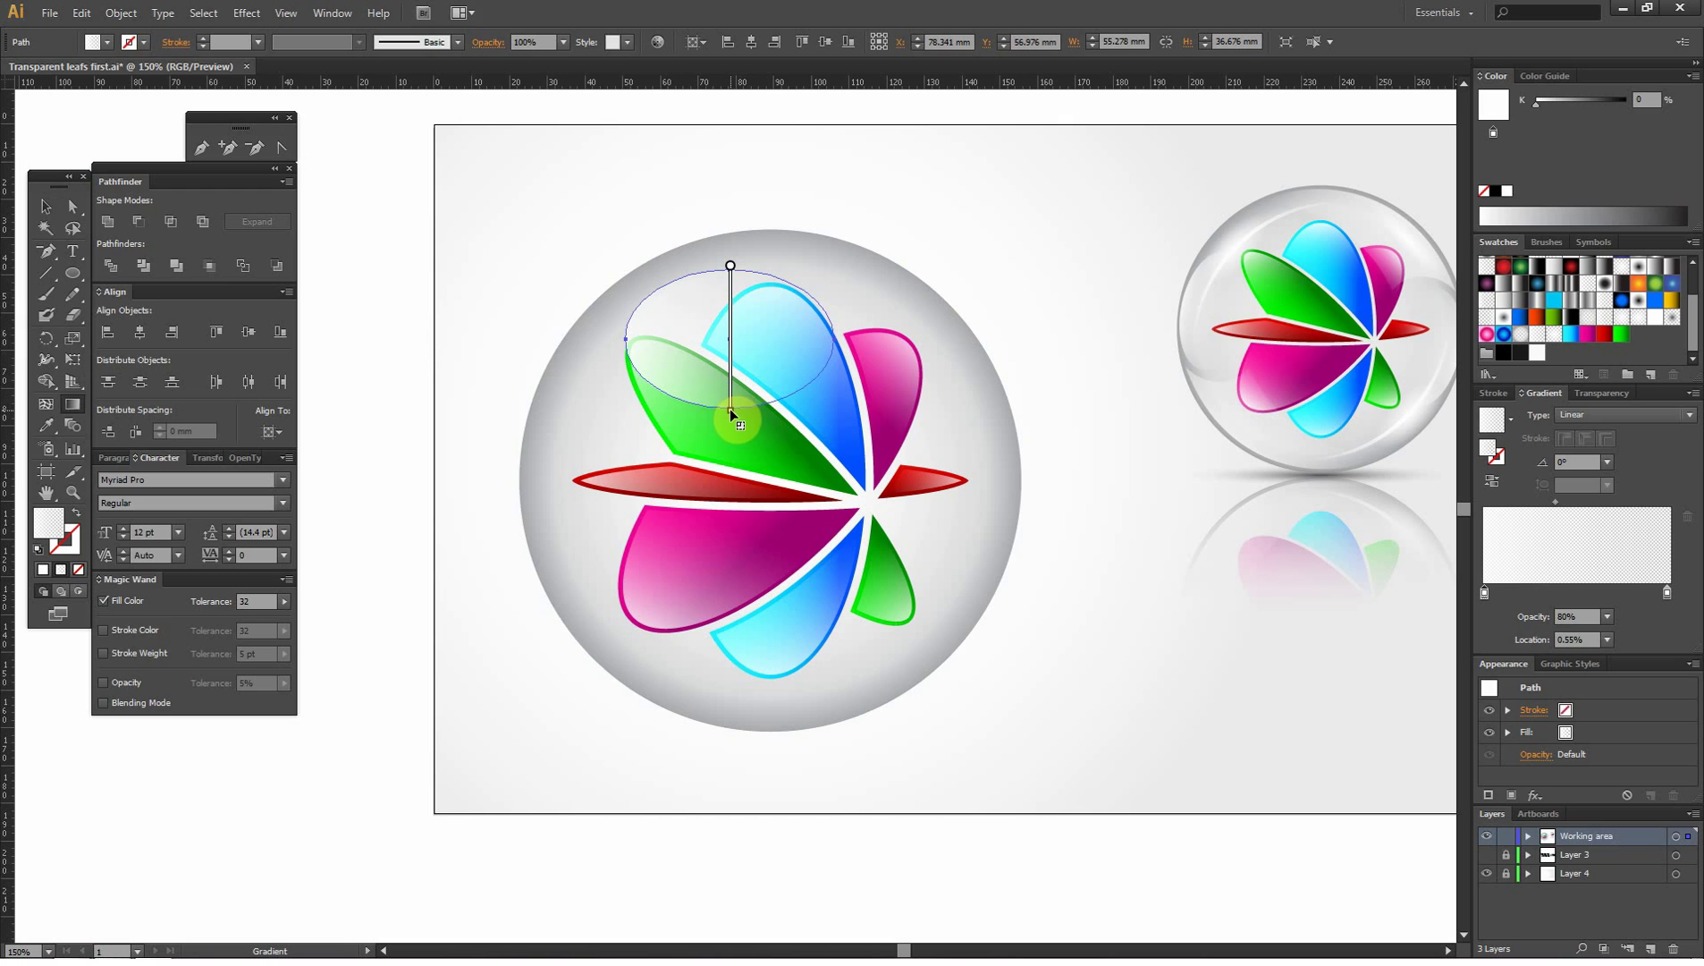
# - Rotate the highlight ellipse 90° upright and move it to the sphere's left edge
pyautogui.click(46, 205)
pyautogui.click(398, 235)
pyautogui.click(707, 329)
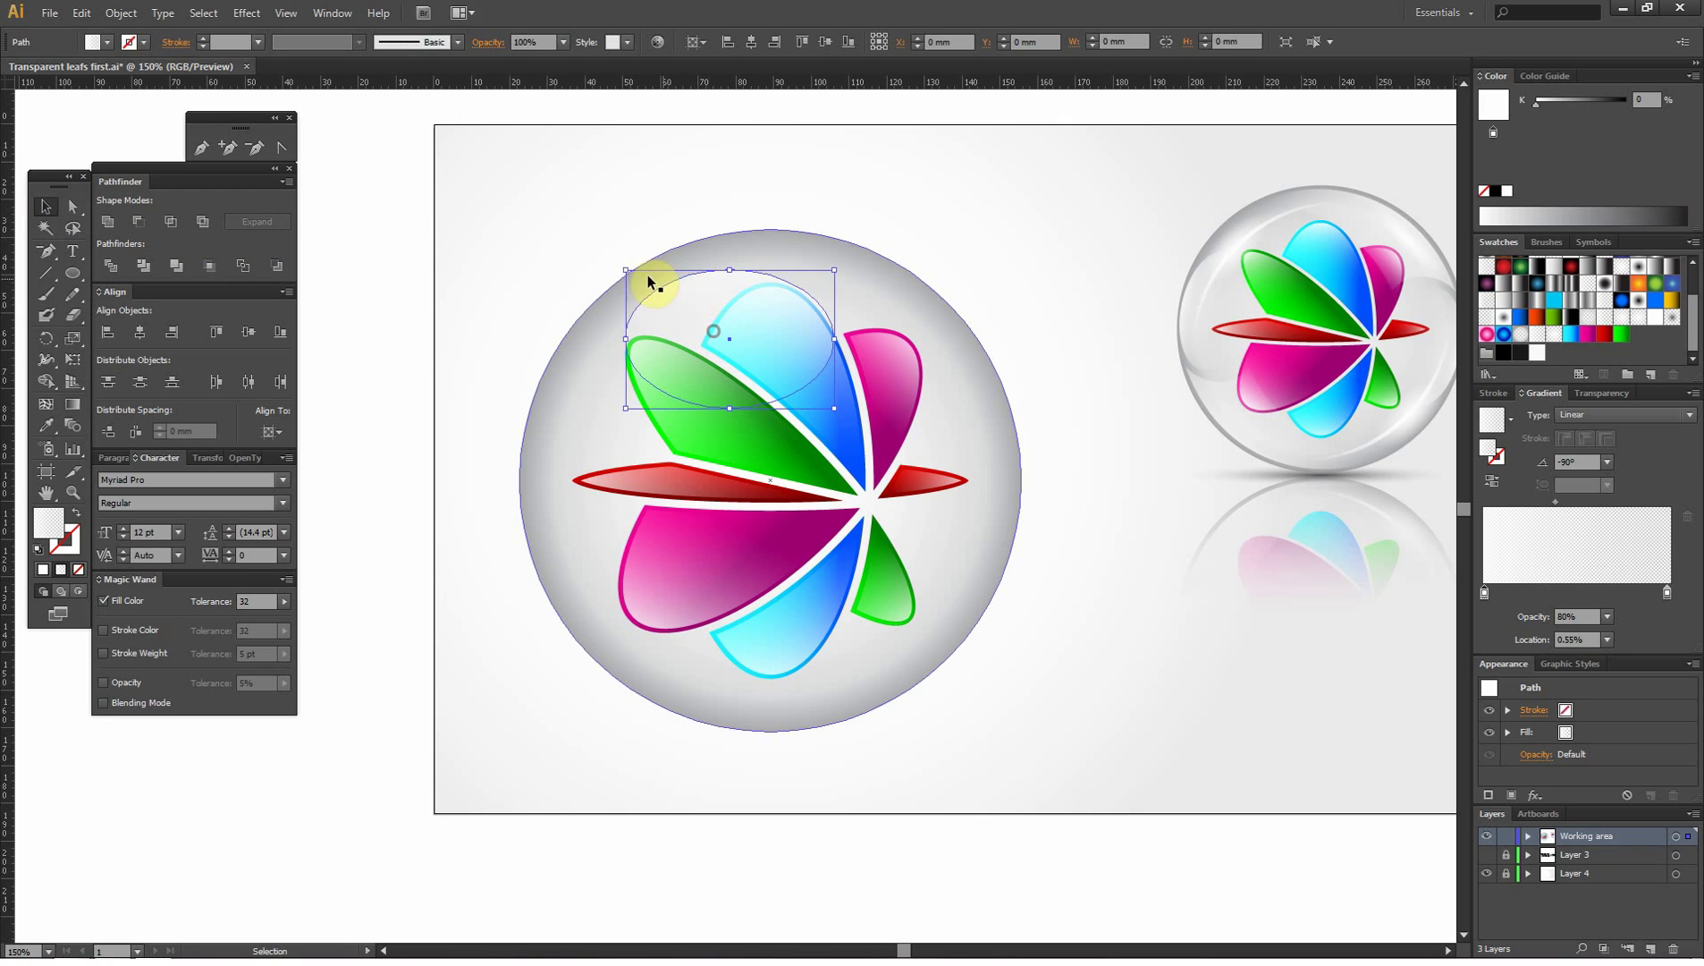
pyautogui.moveTo(617, 266); pyautogui.dragTo(663, 416)
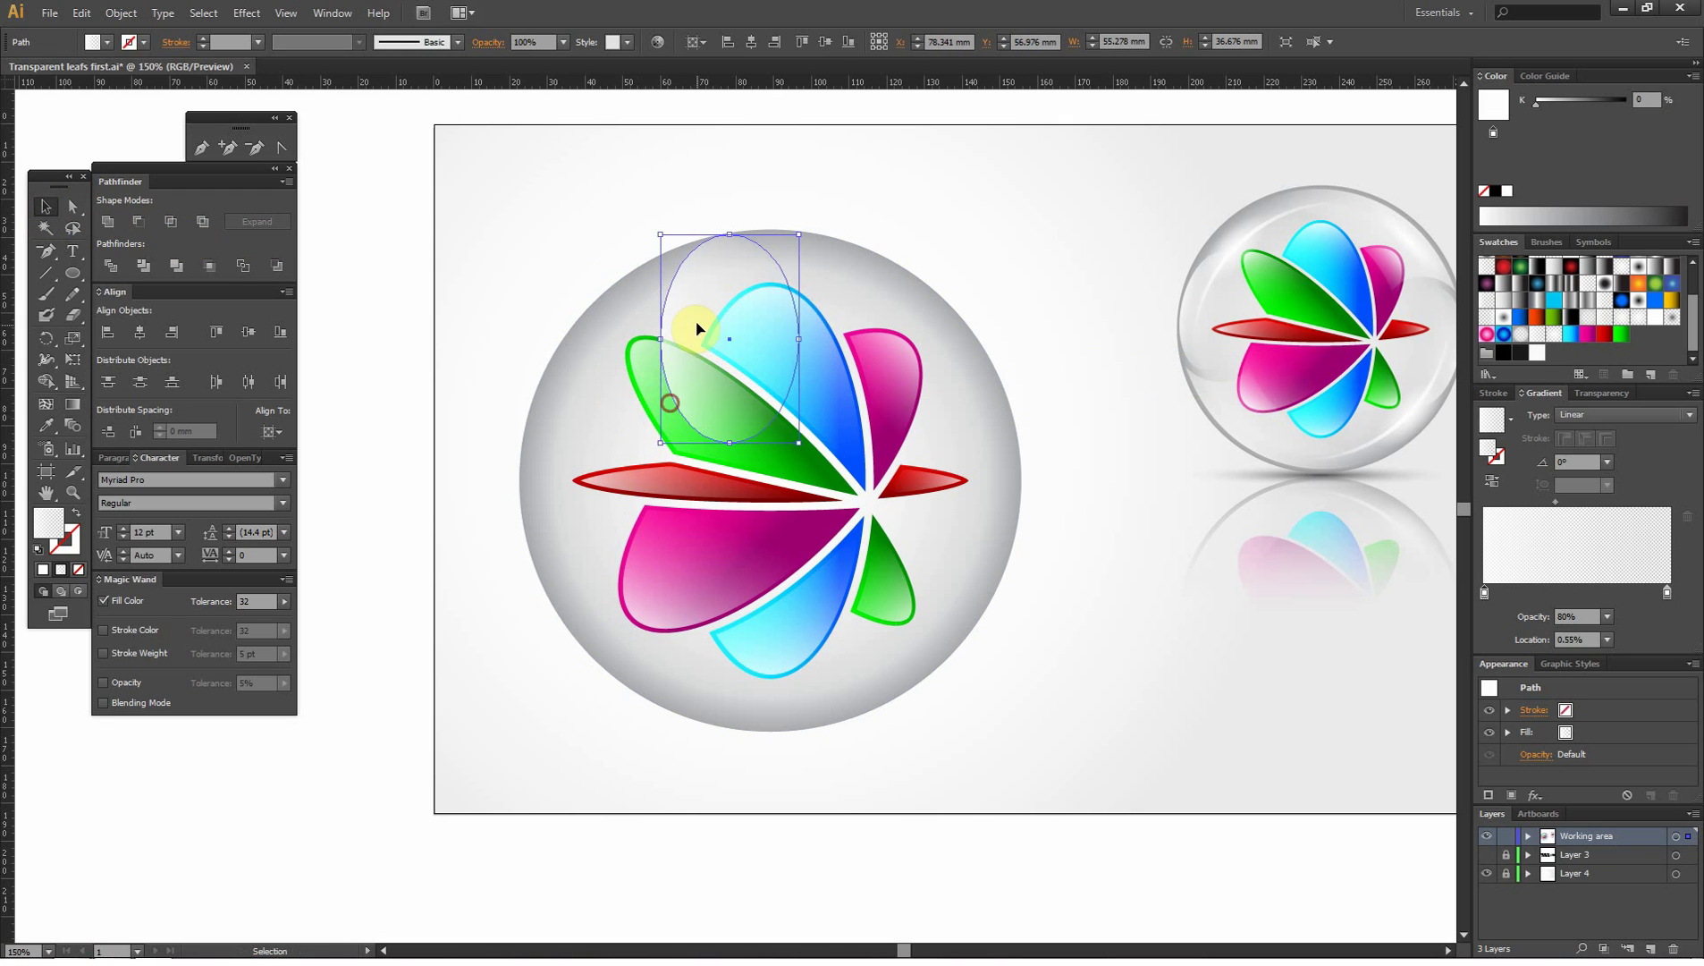
pyautogui.moveTo(697, 331); pyautogui.dragTo(567, 454)
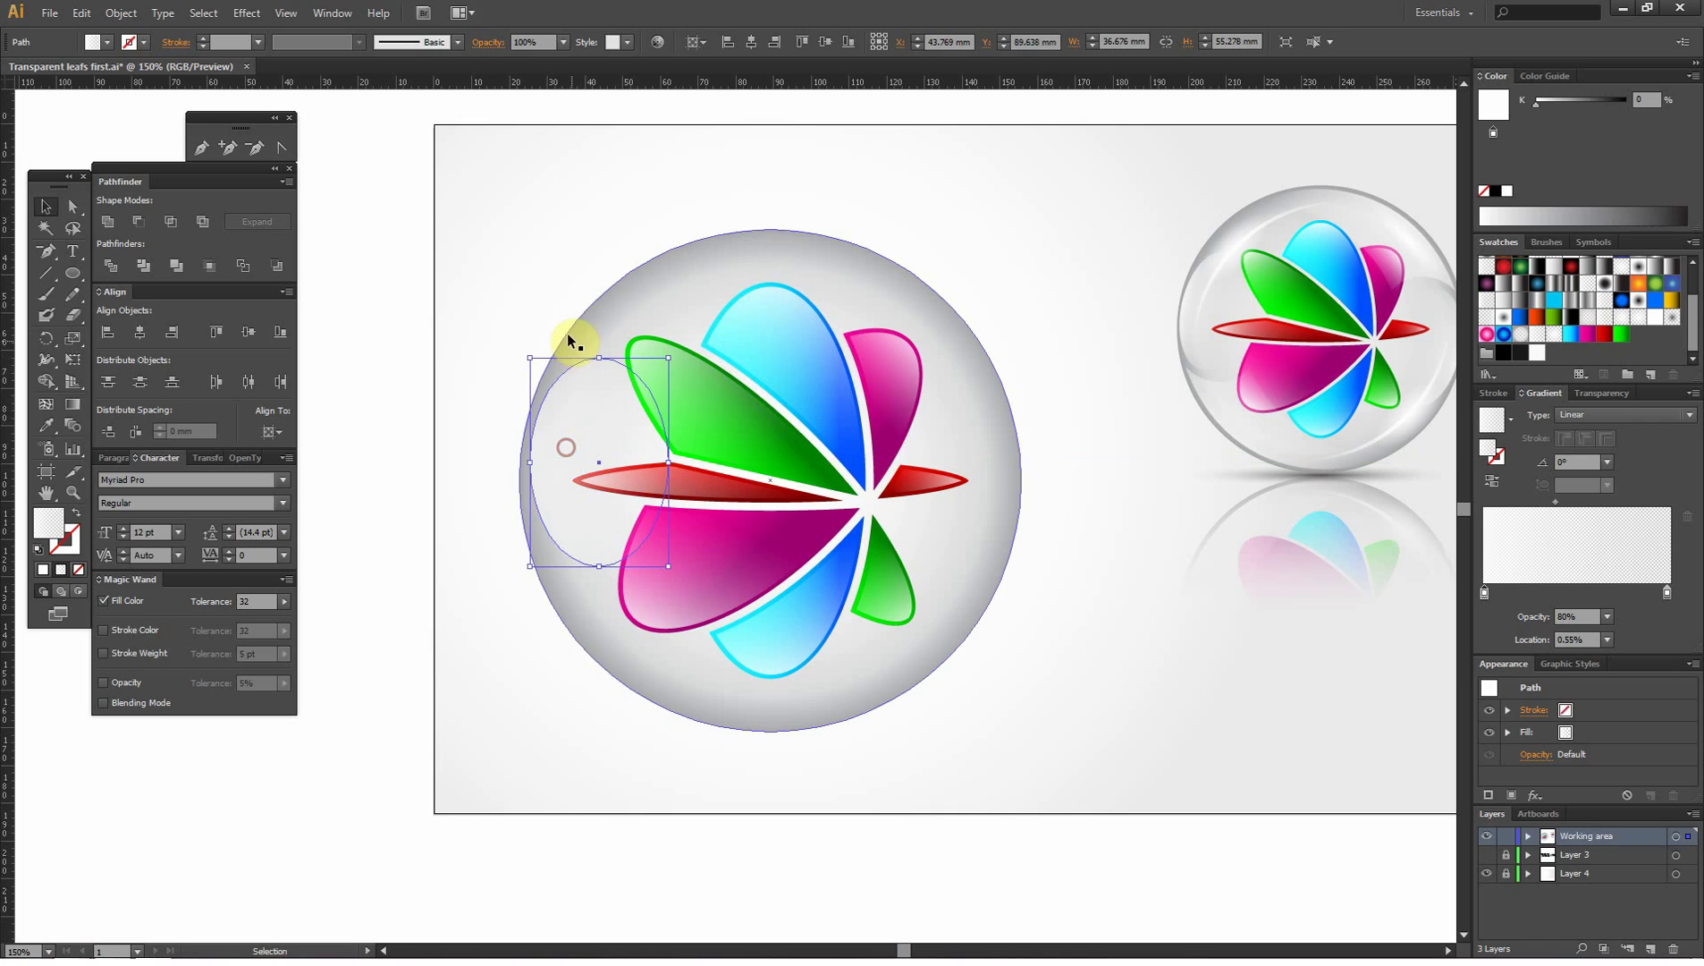
# - Slim the highlight ellipse and shift its gradient fade point inward for a softer fade
pyautogui.moveTo(527, 350); pyautogui.dragTo(542, 351)
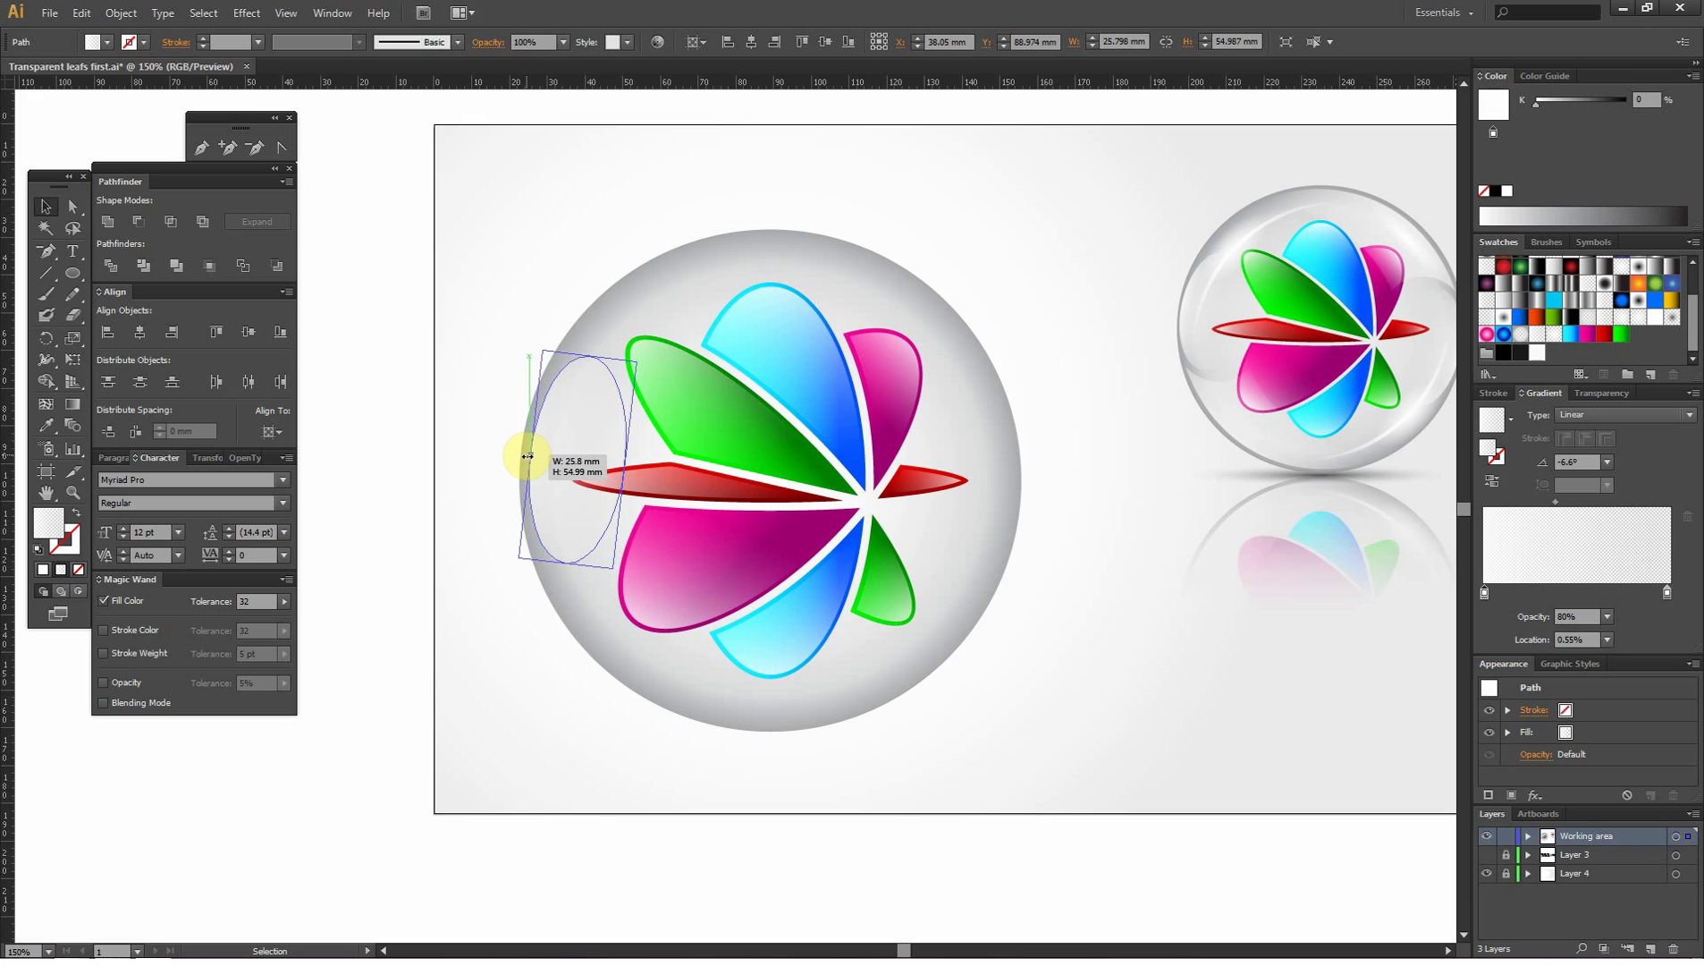
pyautogui.moveTo(526, 457); pyautogui.dragTo(523, 455)
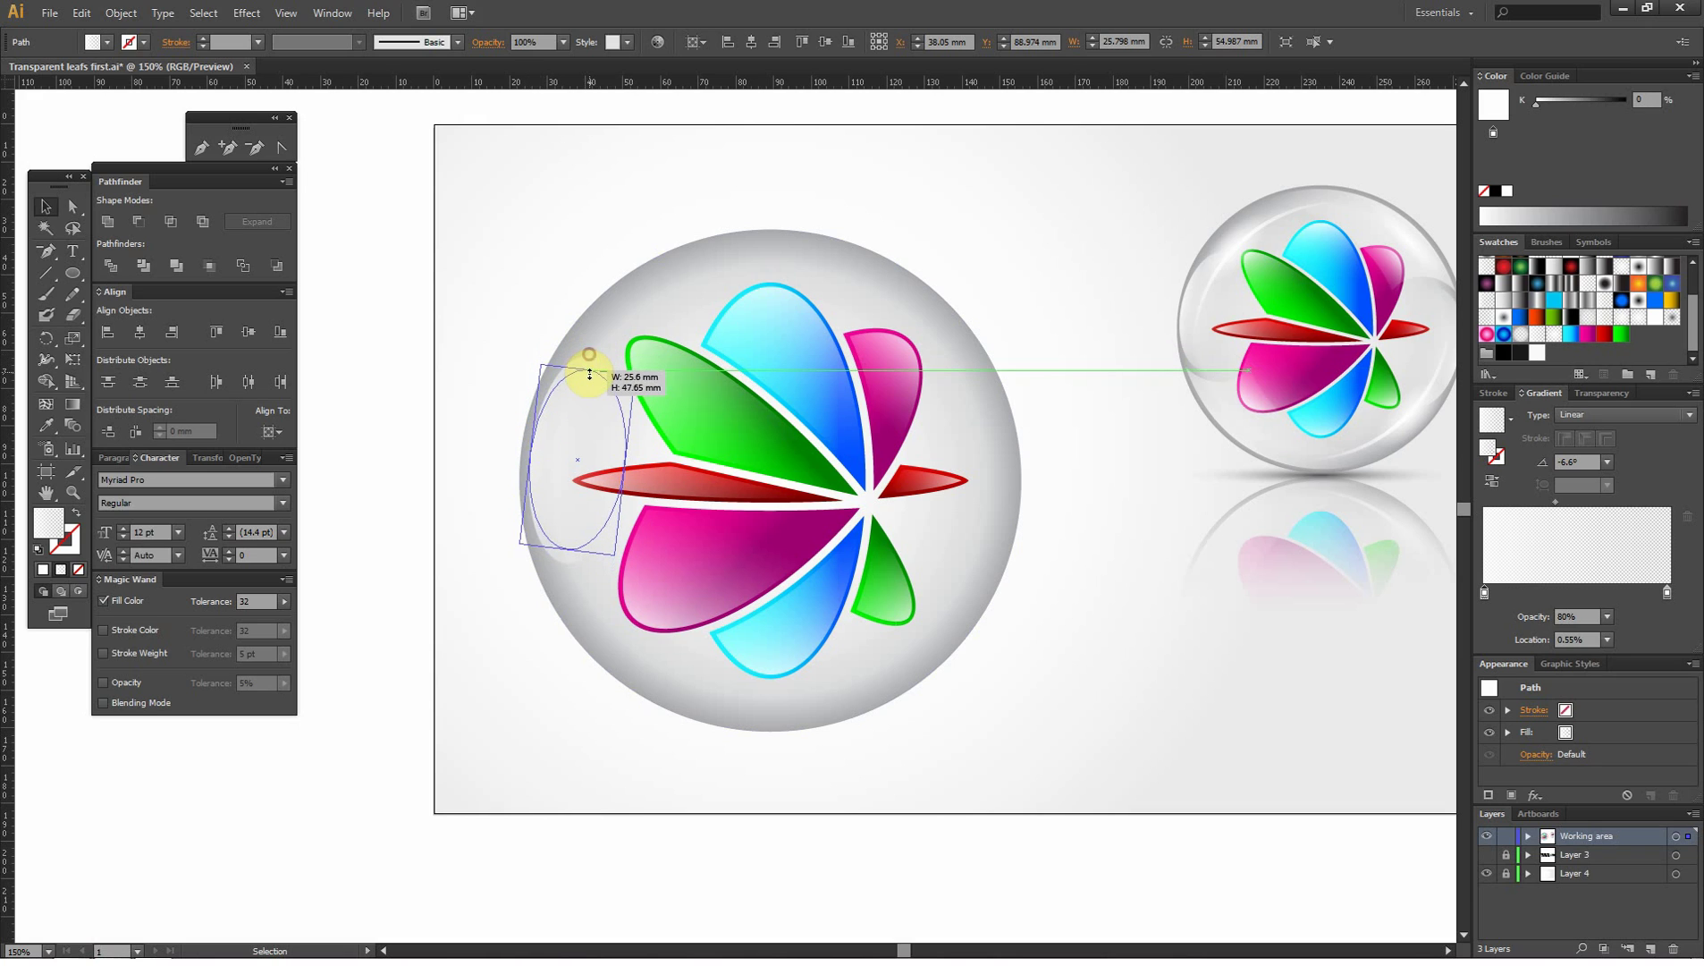
pyautogui.click(471, 281)
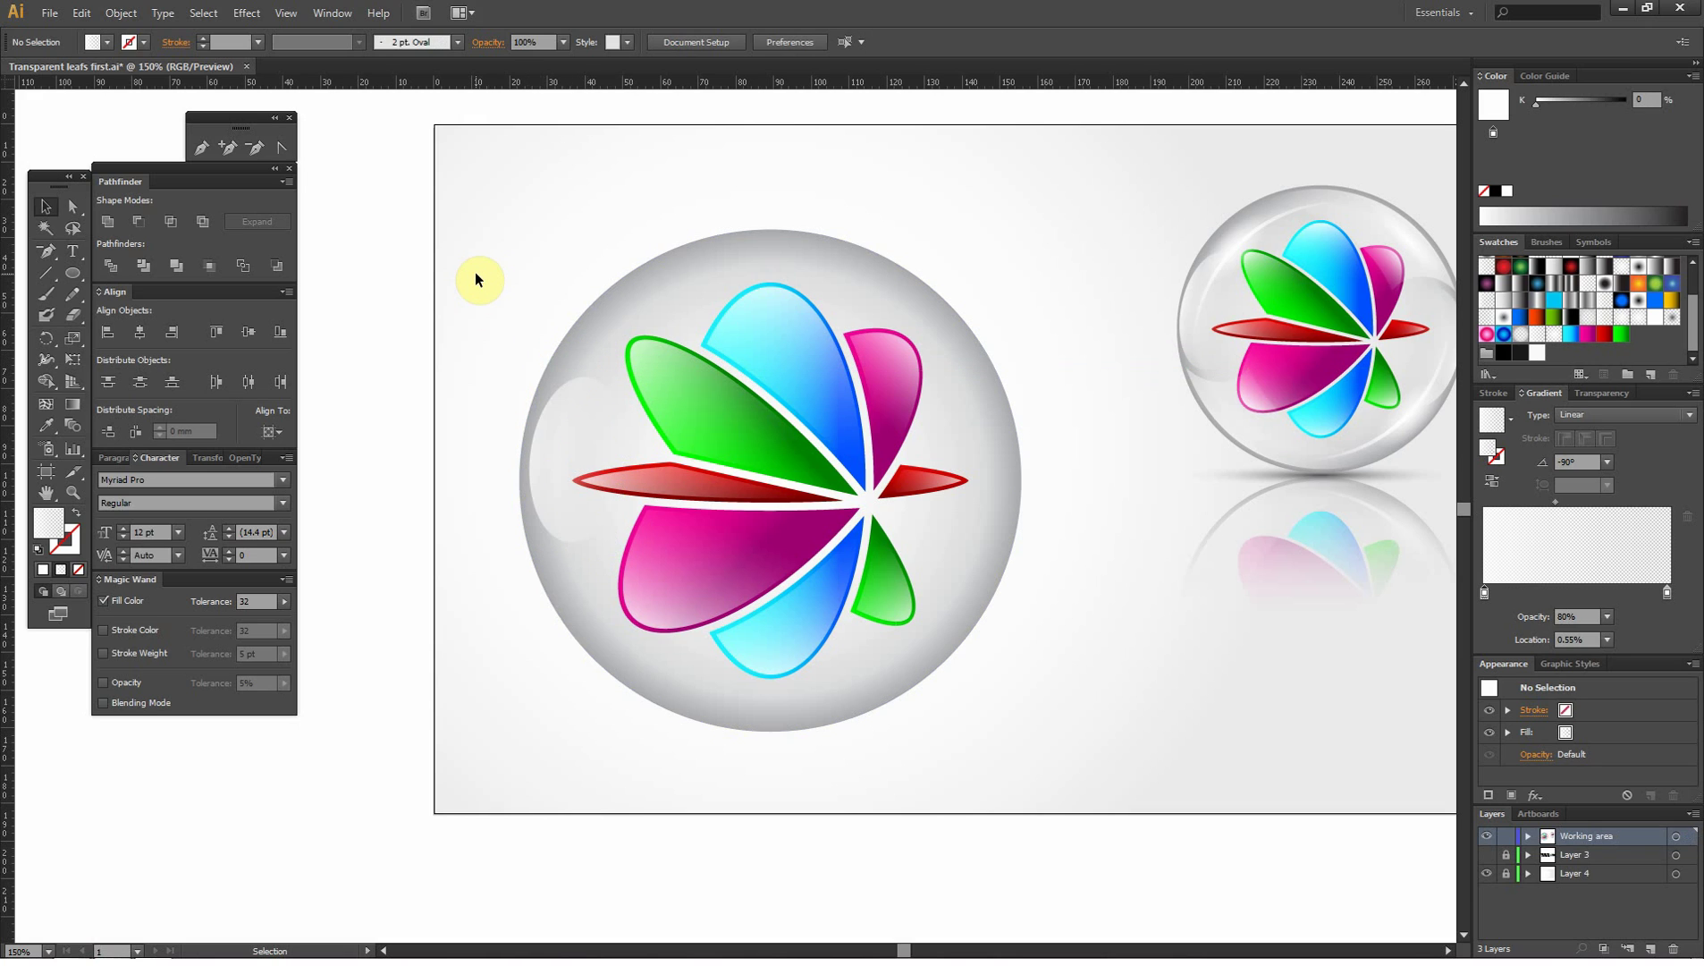
pyautogui.click(552, 477)
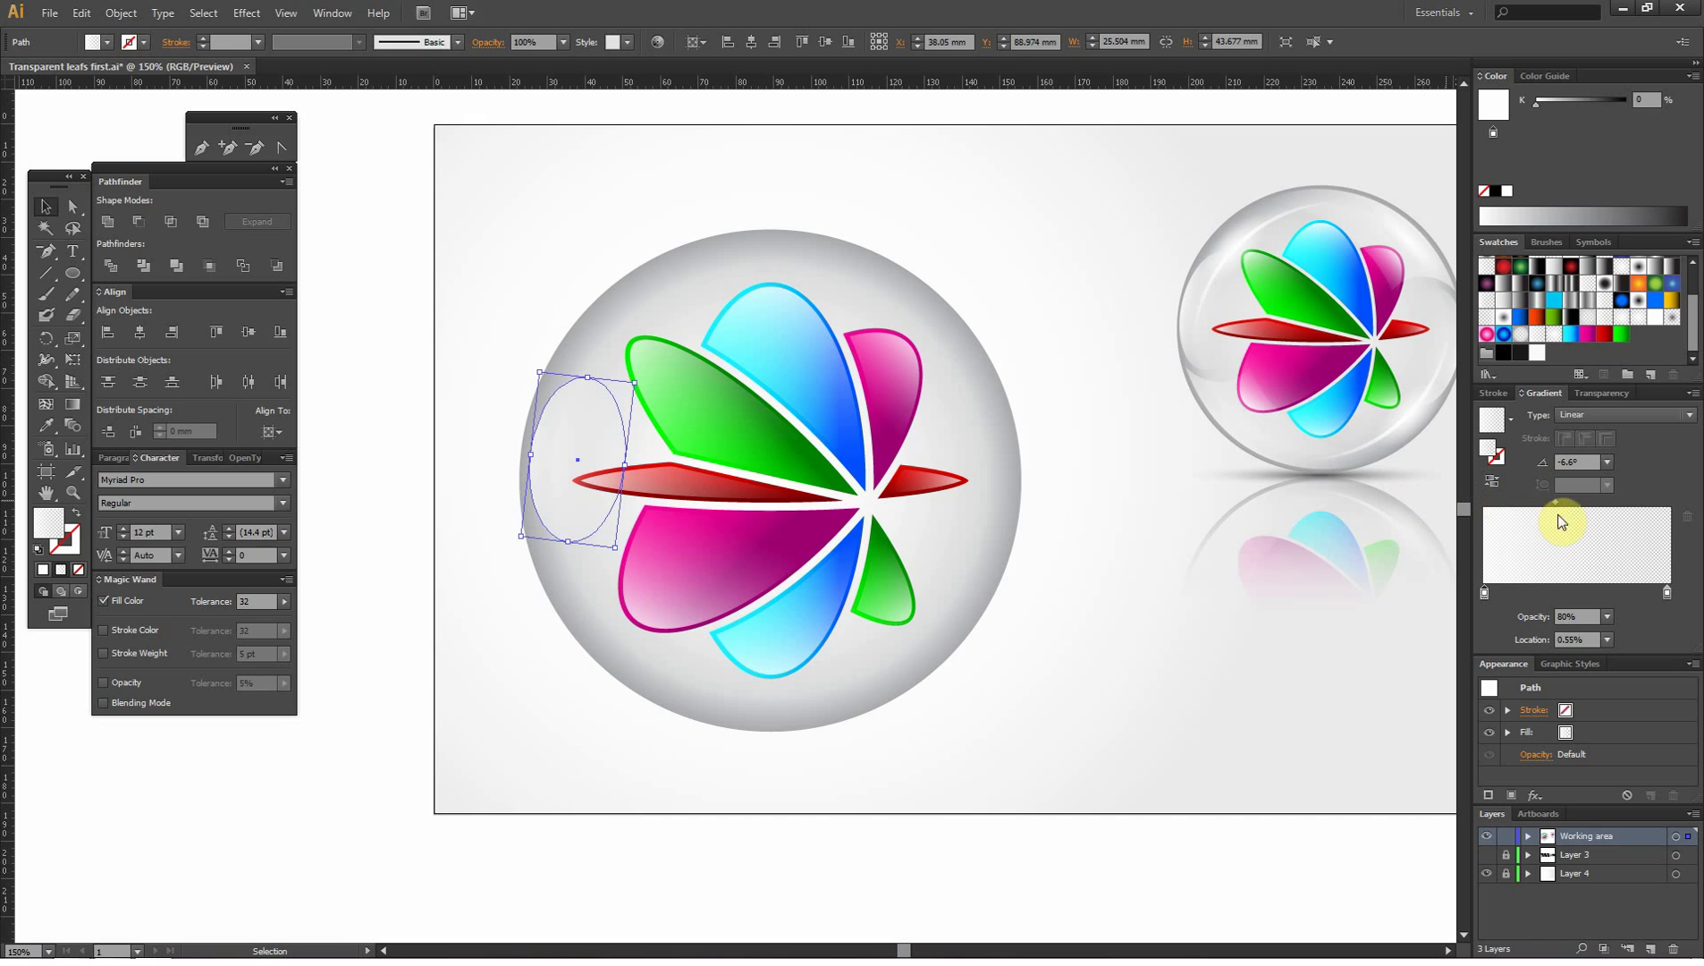
pyautogui.moveTo(1658, 593); pyautogui.dragTo(1653, 593)
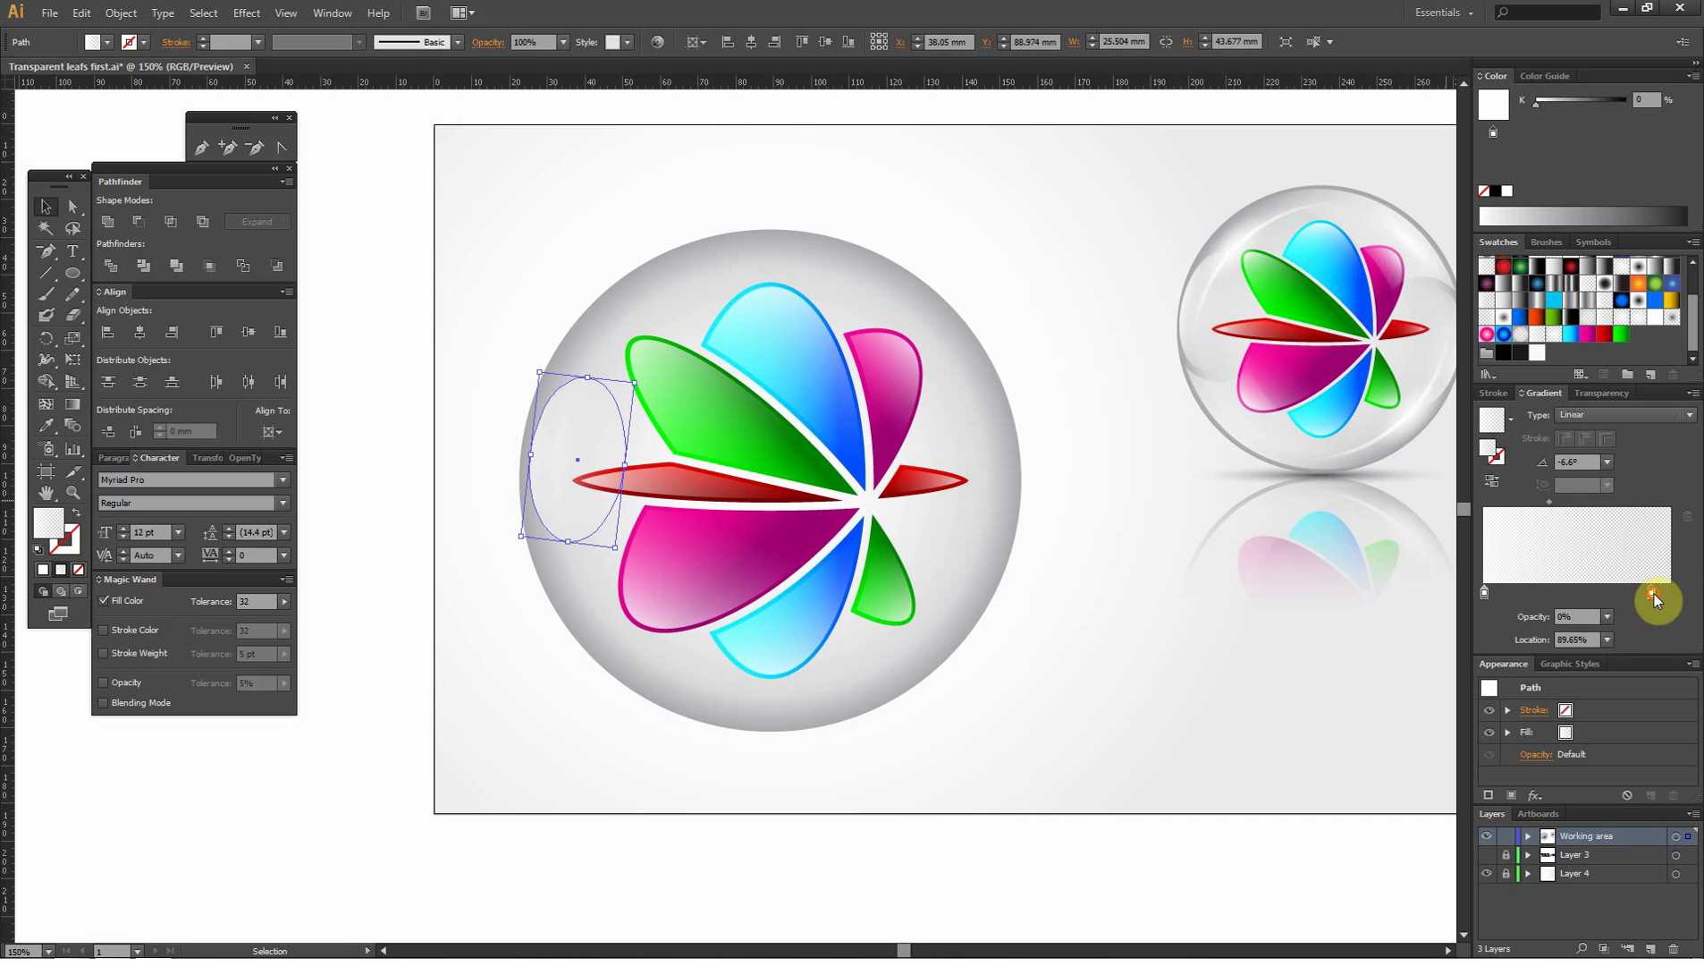
pyautogui.click(739, 192)
# - Stretch the highlight downward and tilt it to follow the sphere's curve
pyautogui.click(595, 461)
pyautogui.moveTo(567, 540); pyautogui.dragTo(565, 562)
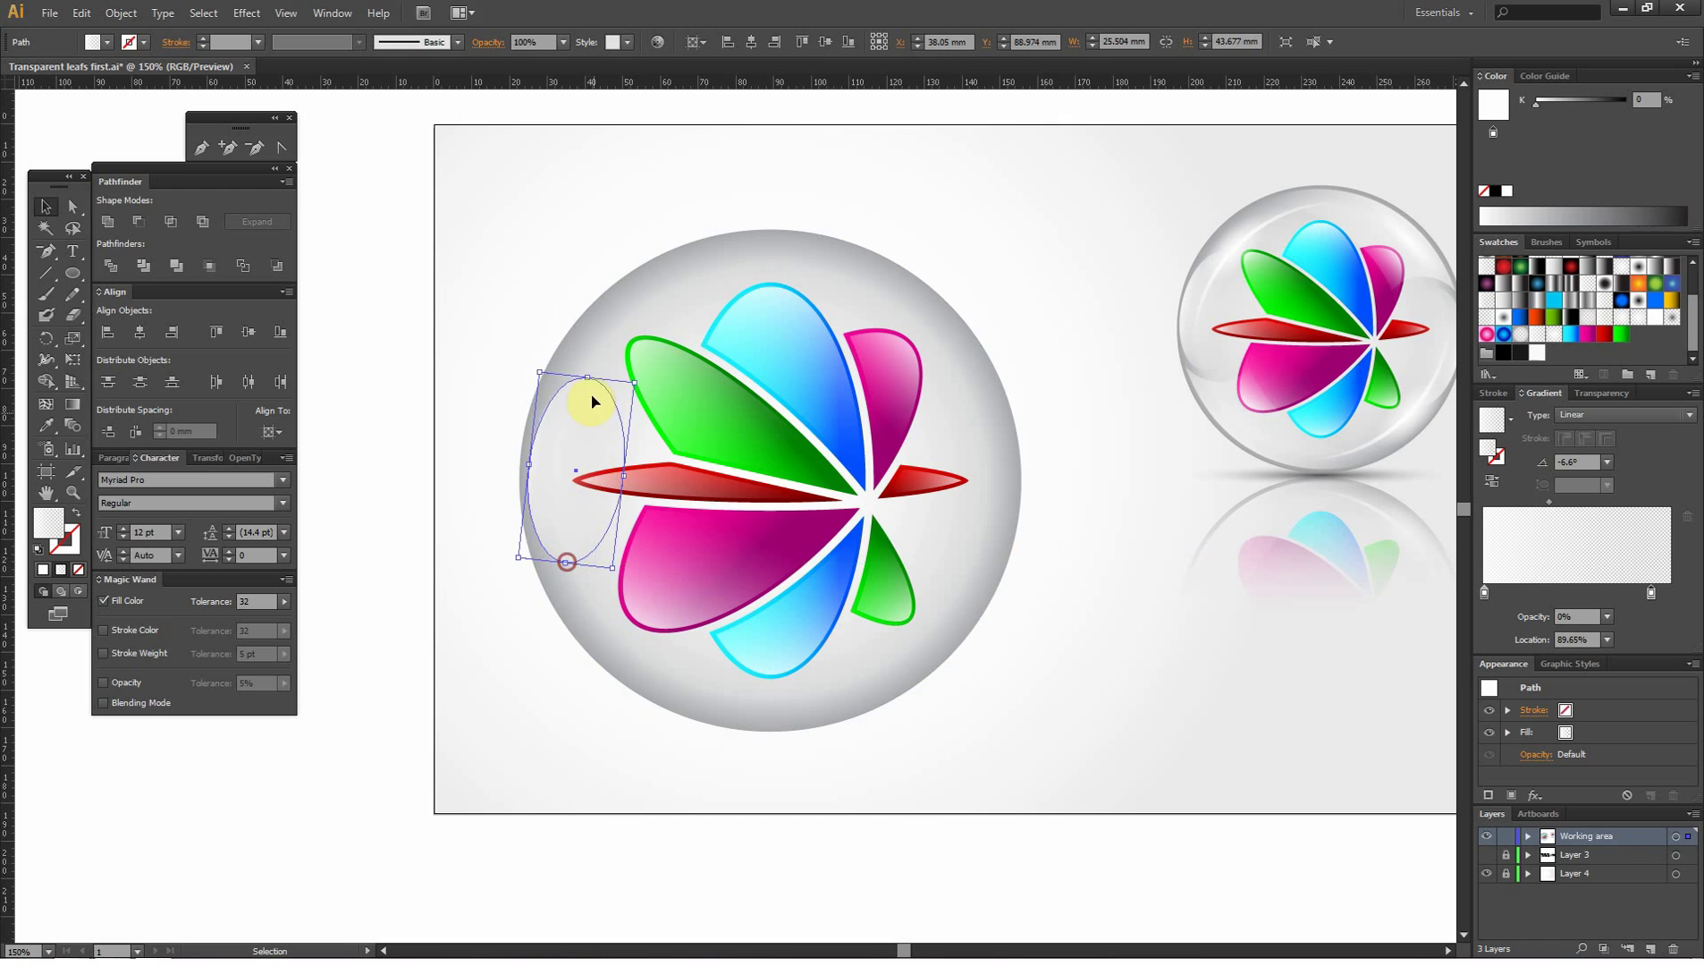
pyautogui.moveTo(533, 365); pyautogui.dragTo(533, 364)
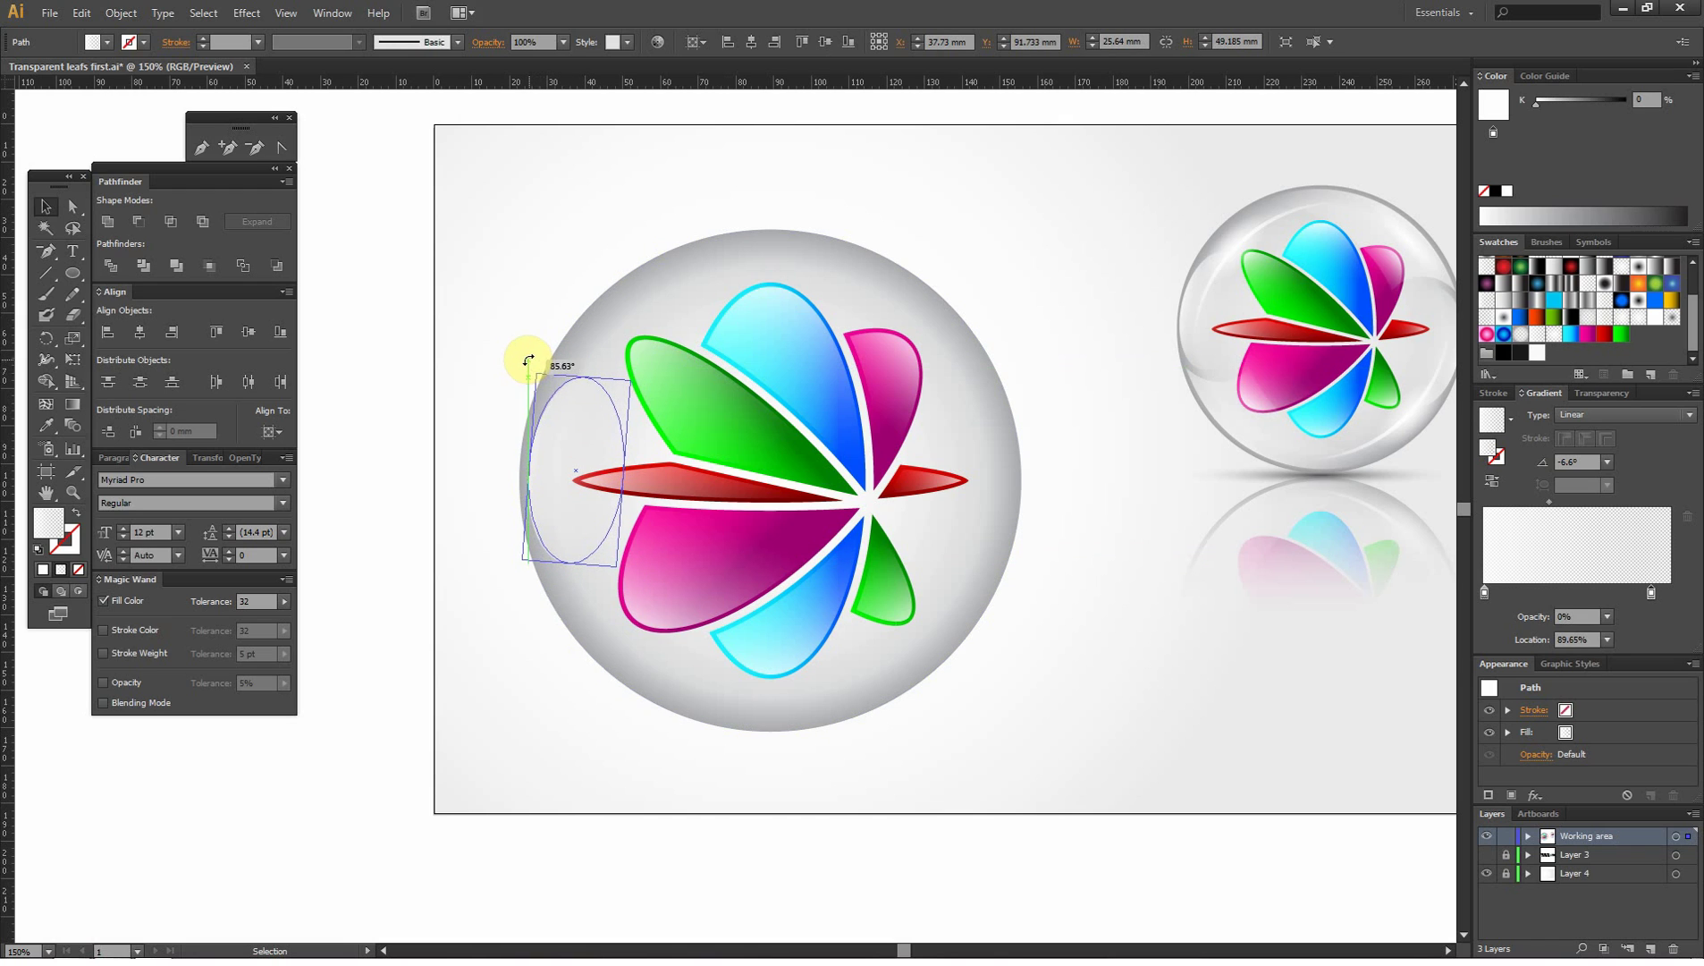
pyautogui.moveTo(595, 418); pyautogui.dragTo(626, 483)
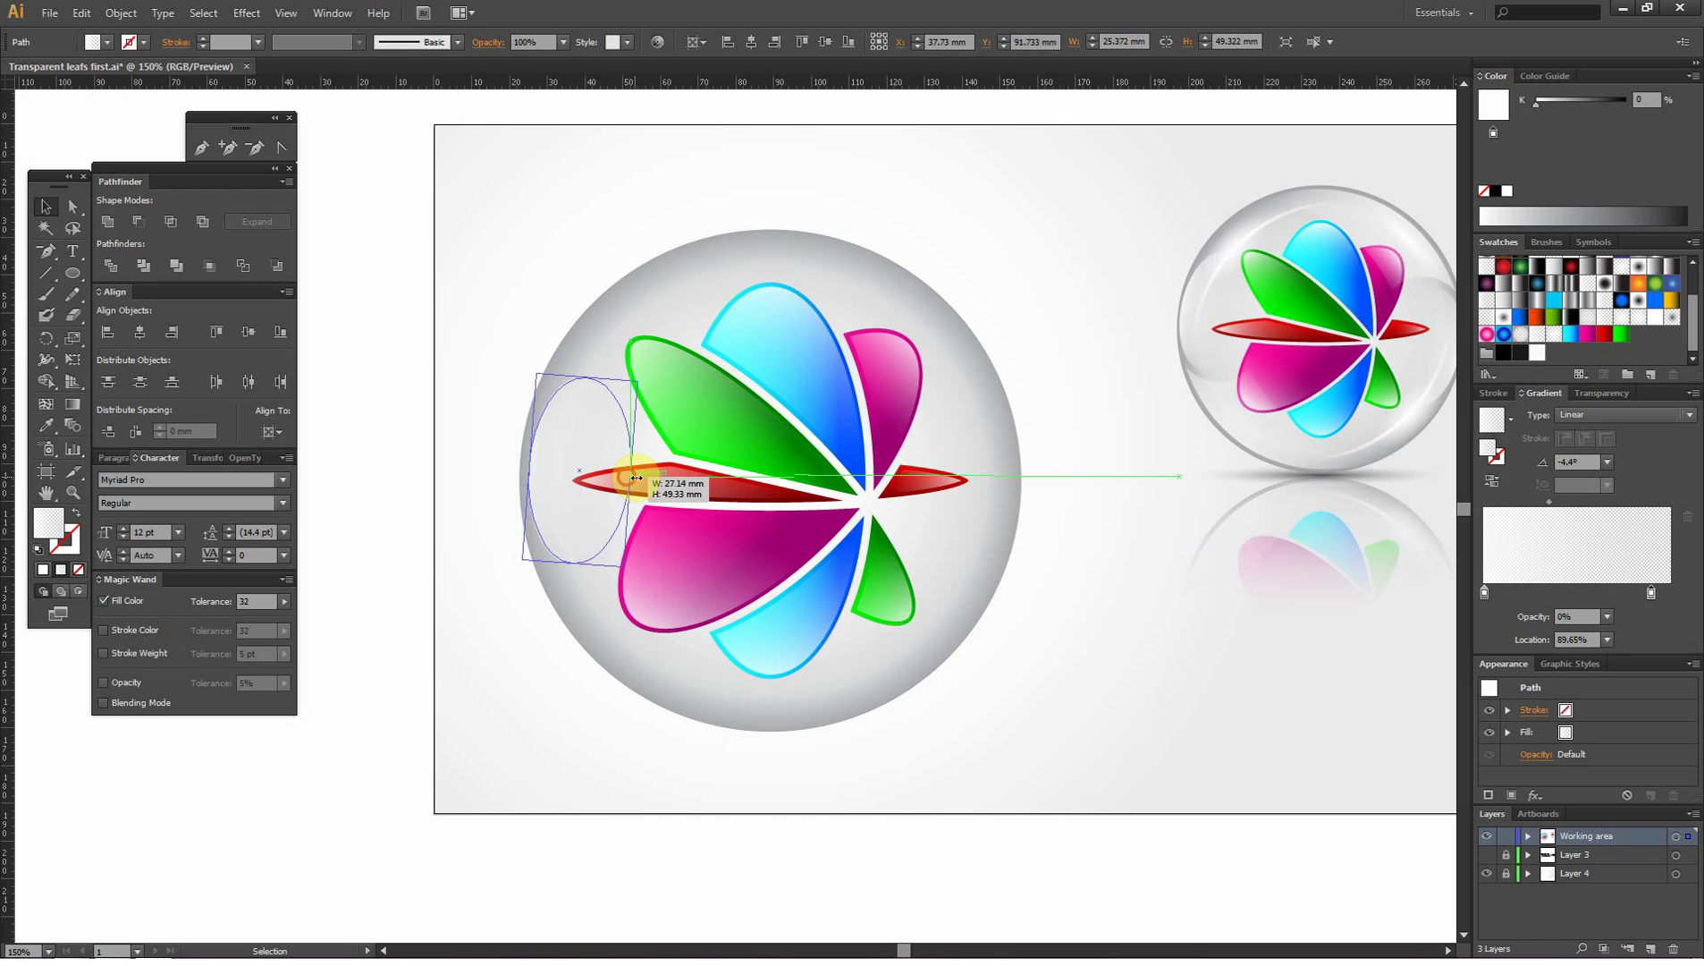
pyautogui.click(454, 444)
pyautogui.moveTo(445, 533); pyautogui.dragTo(395, 509)
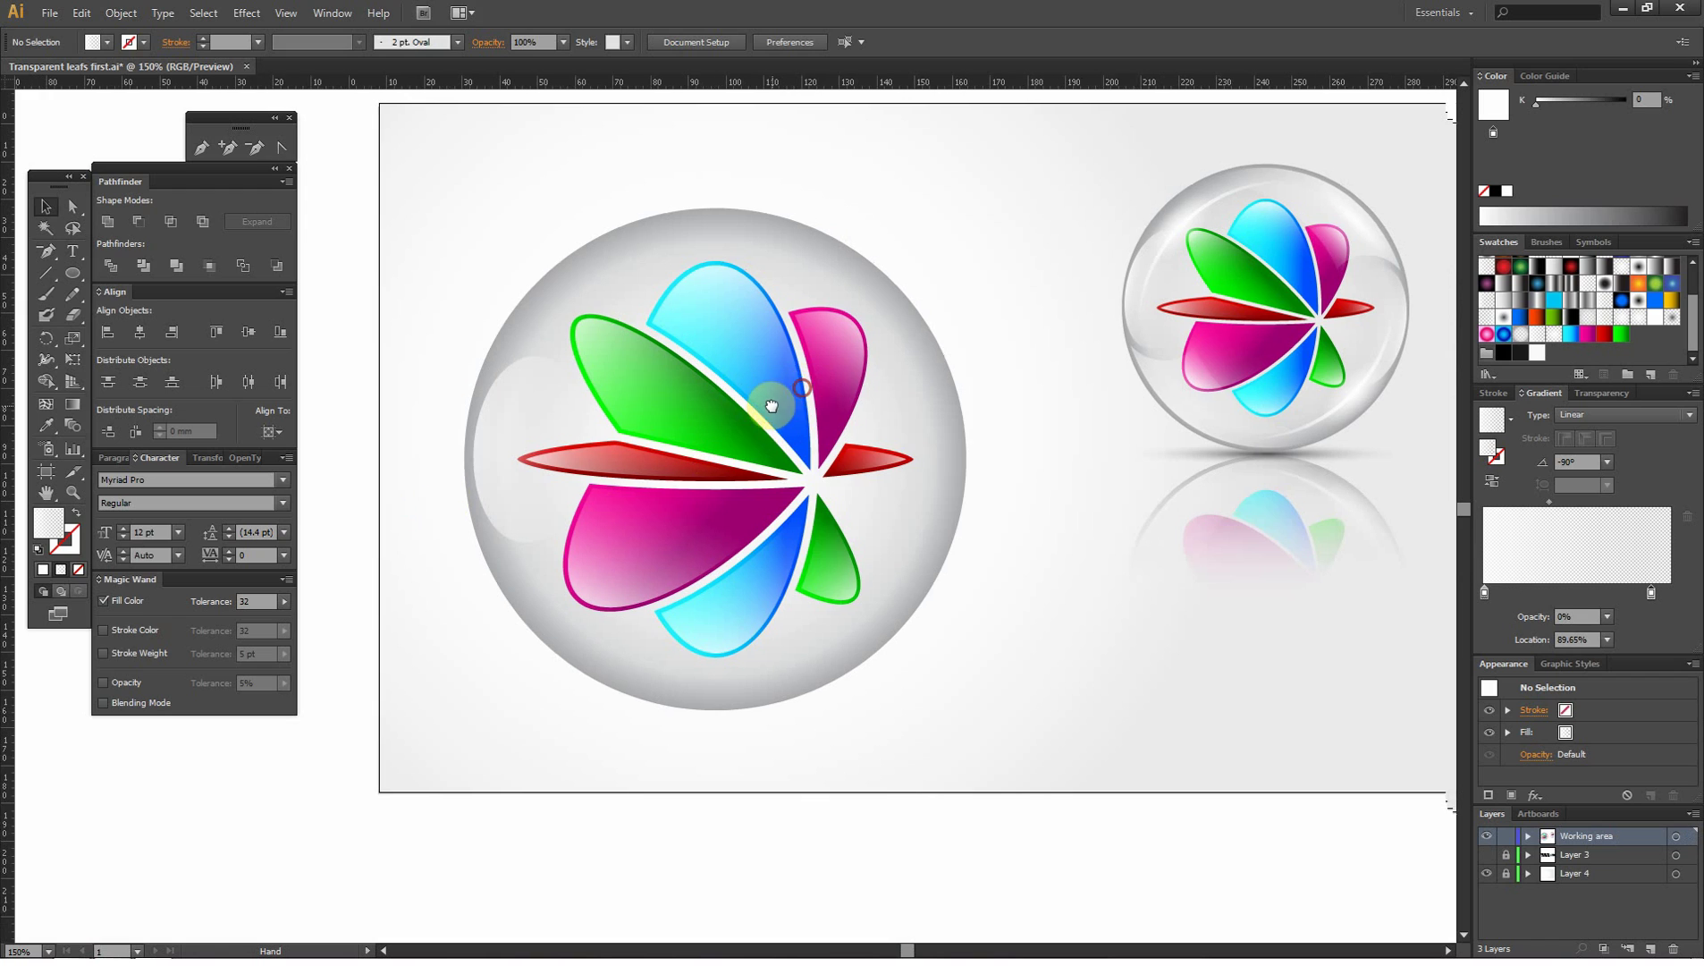
pyautogui.moveTo(803, 398); pyautogui.dragTo(764, 416)
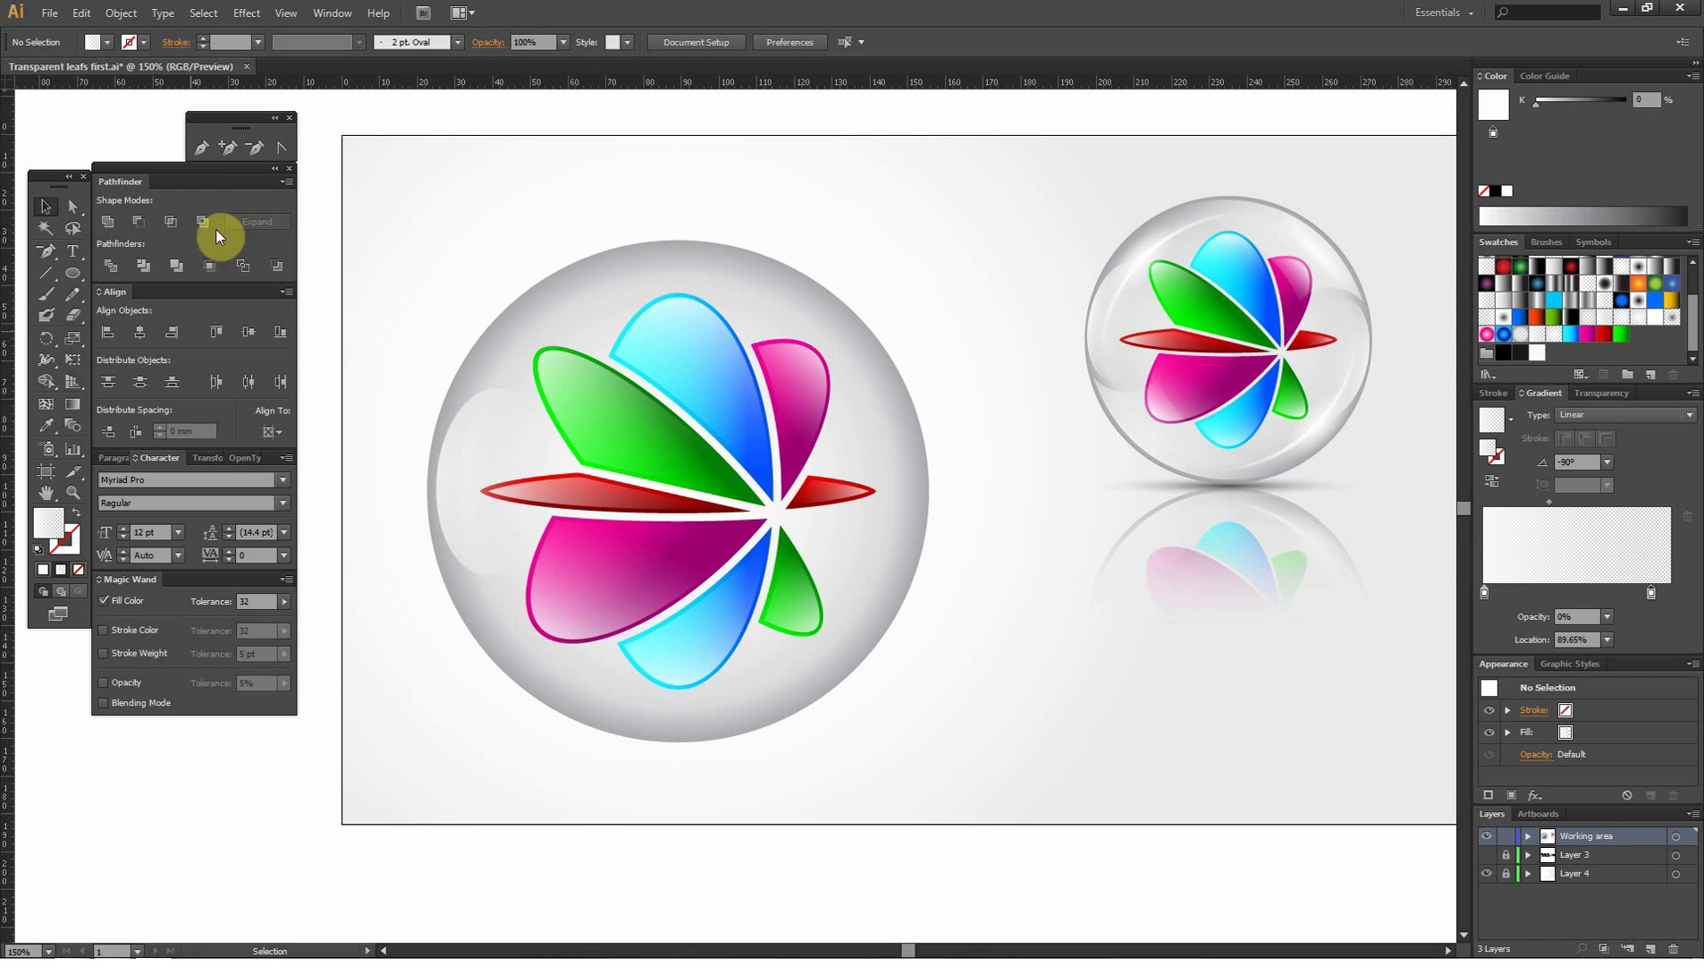
# - Pen-draw a closed crescent shape along the sphere's lower-left rim
pyautogui.click(452, 565)
pyautogui.moveTo(616, 722); pyautogui.dragTo(733, 758)
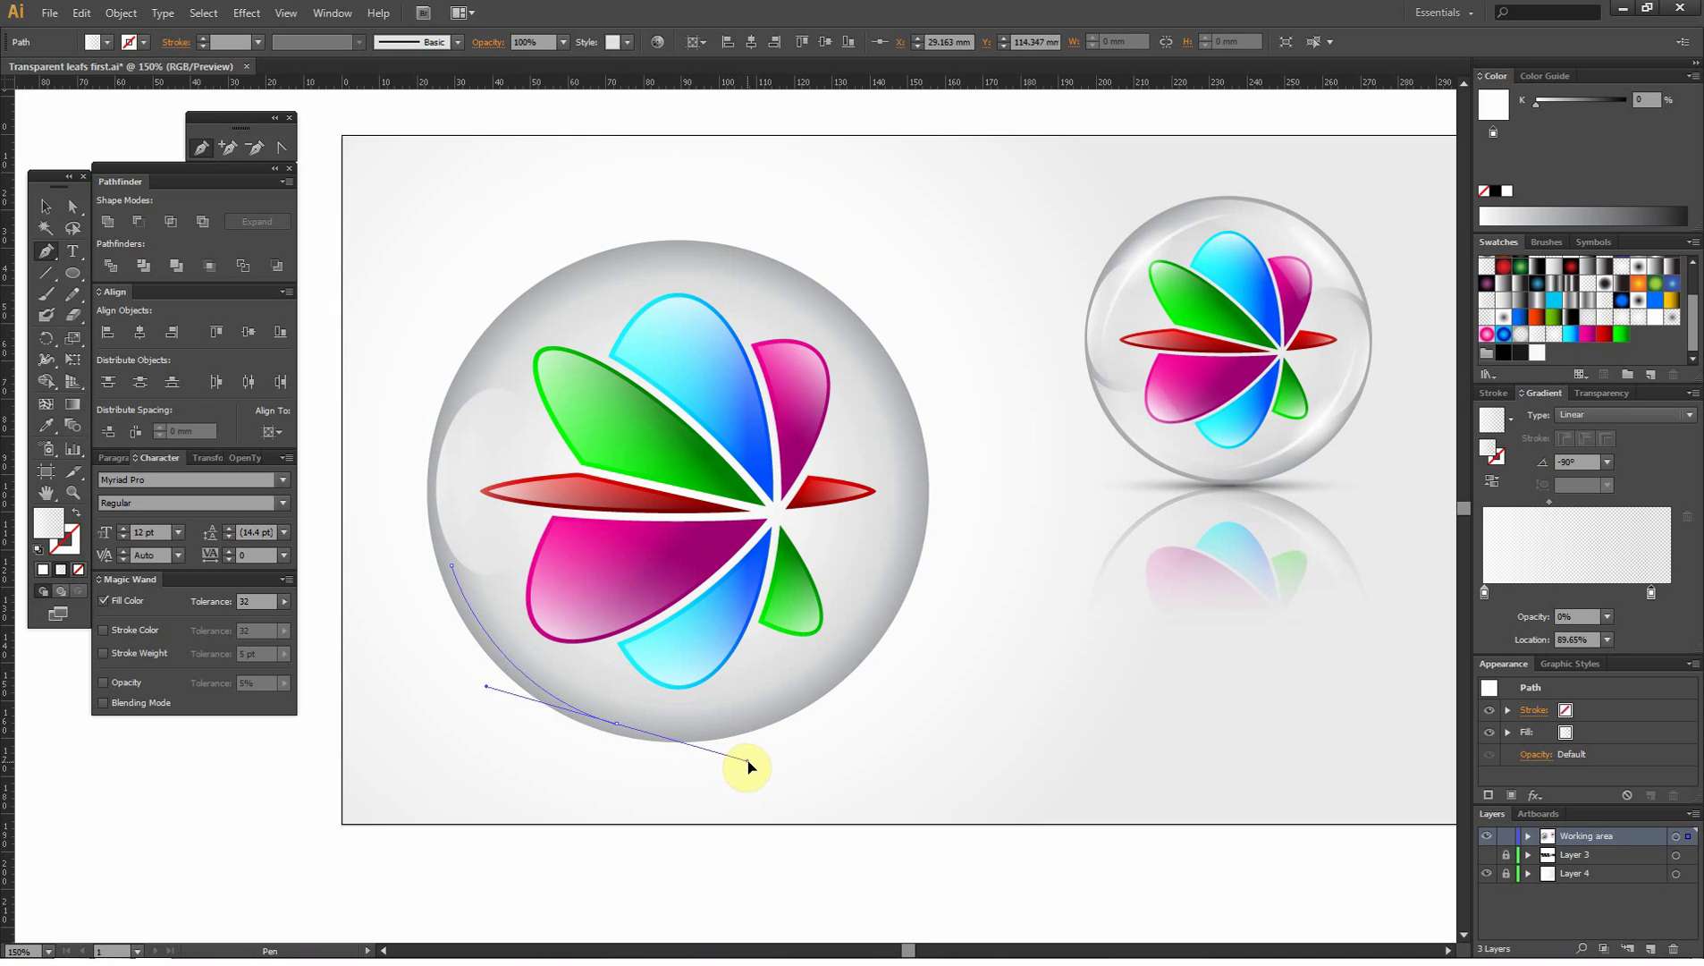
pyautogui.click(776, 712)
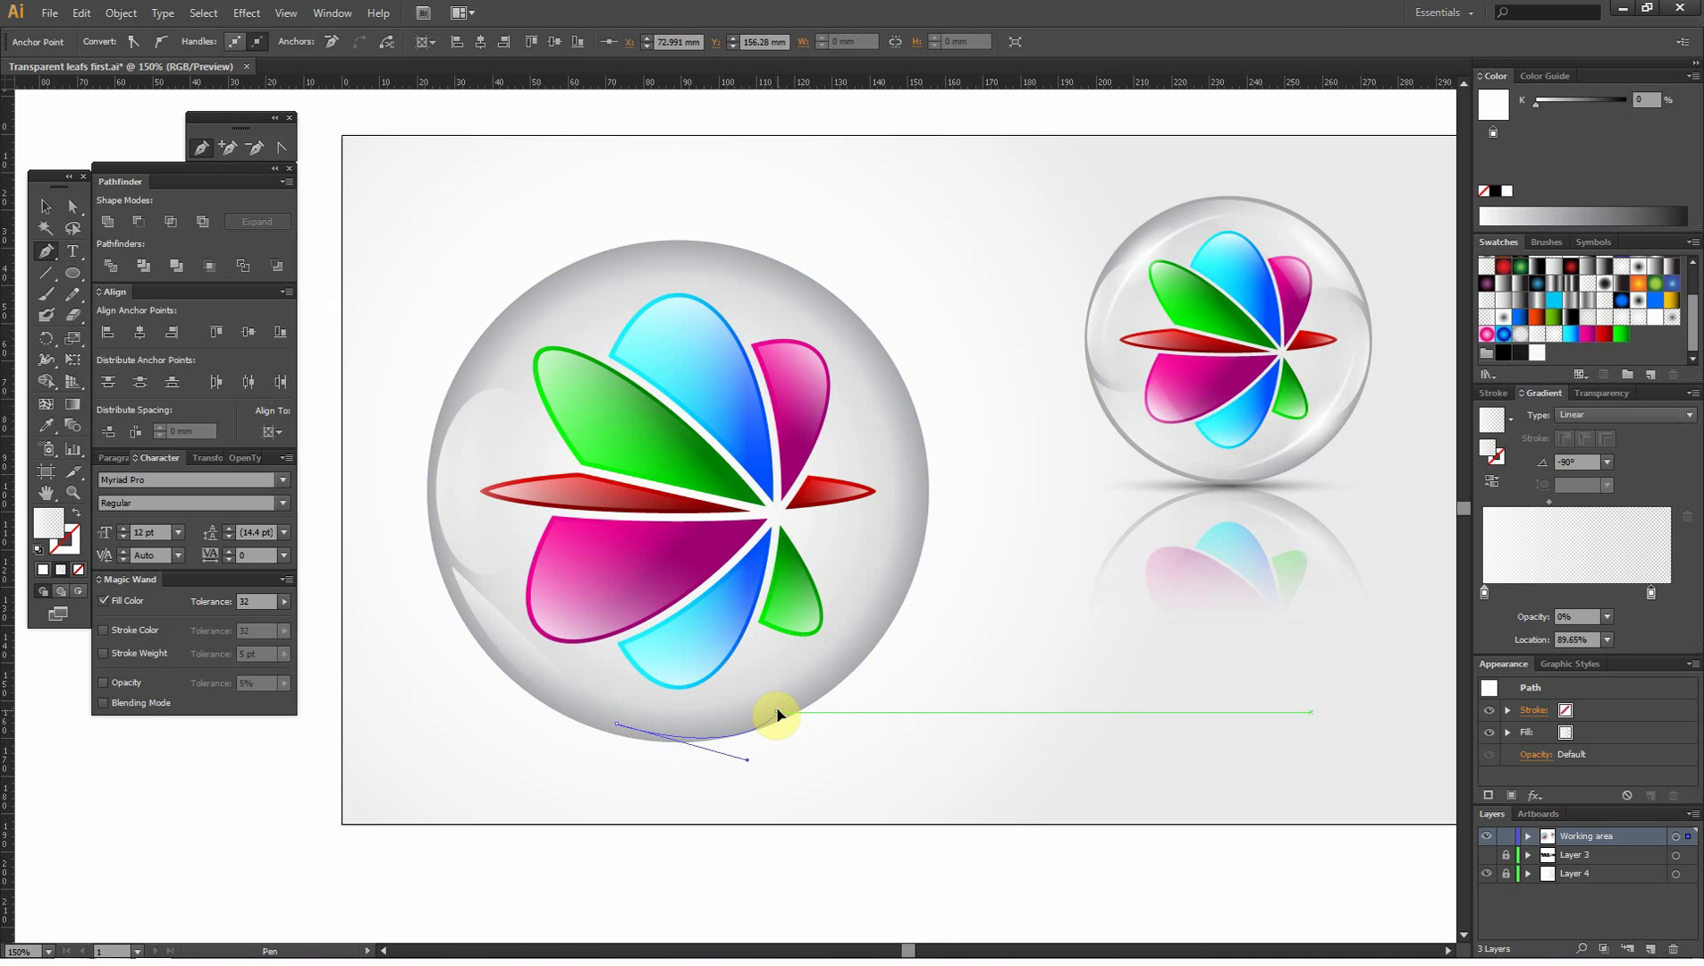
pyautogui.moveTo(562, 573); pyautogui.dragTo(559, 465)
pyautogui.click(561, 574)
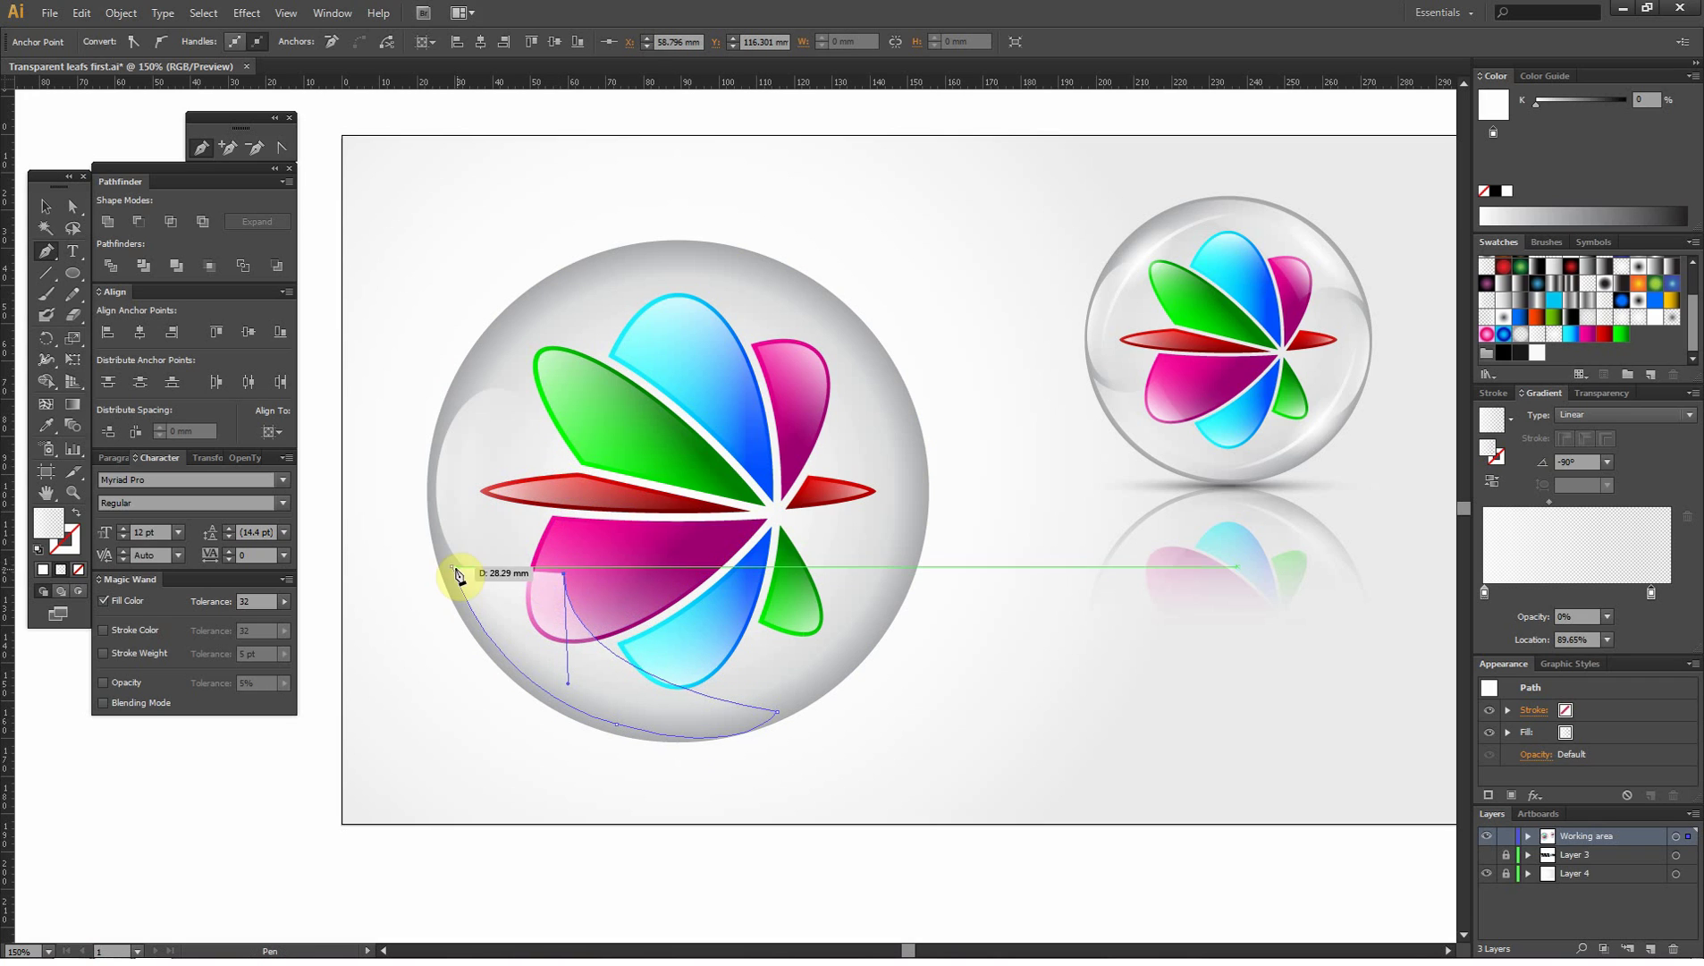
pyautogui.moveTo(452, 565); pyautogui.dragTo(420, 522)
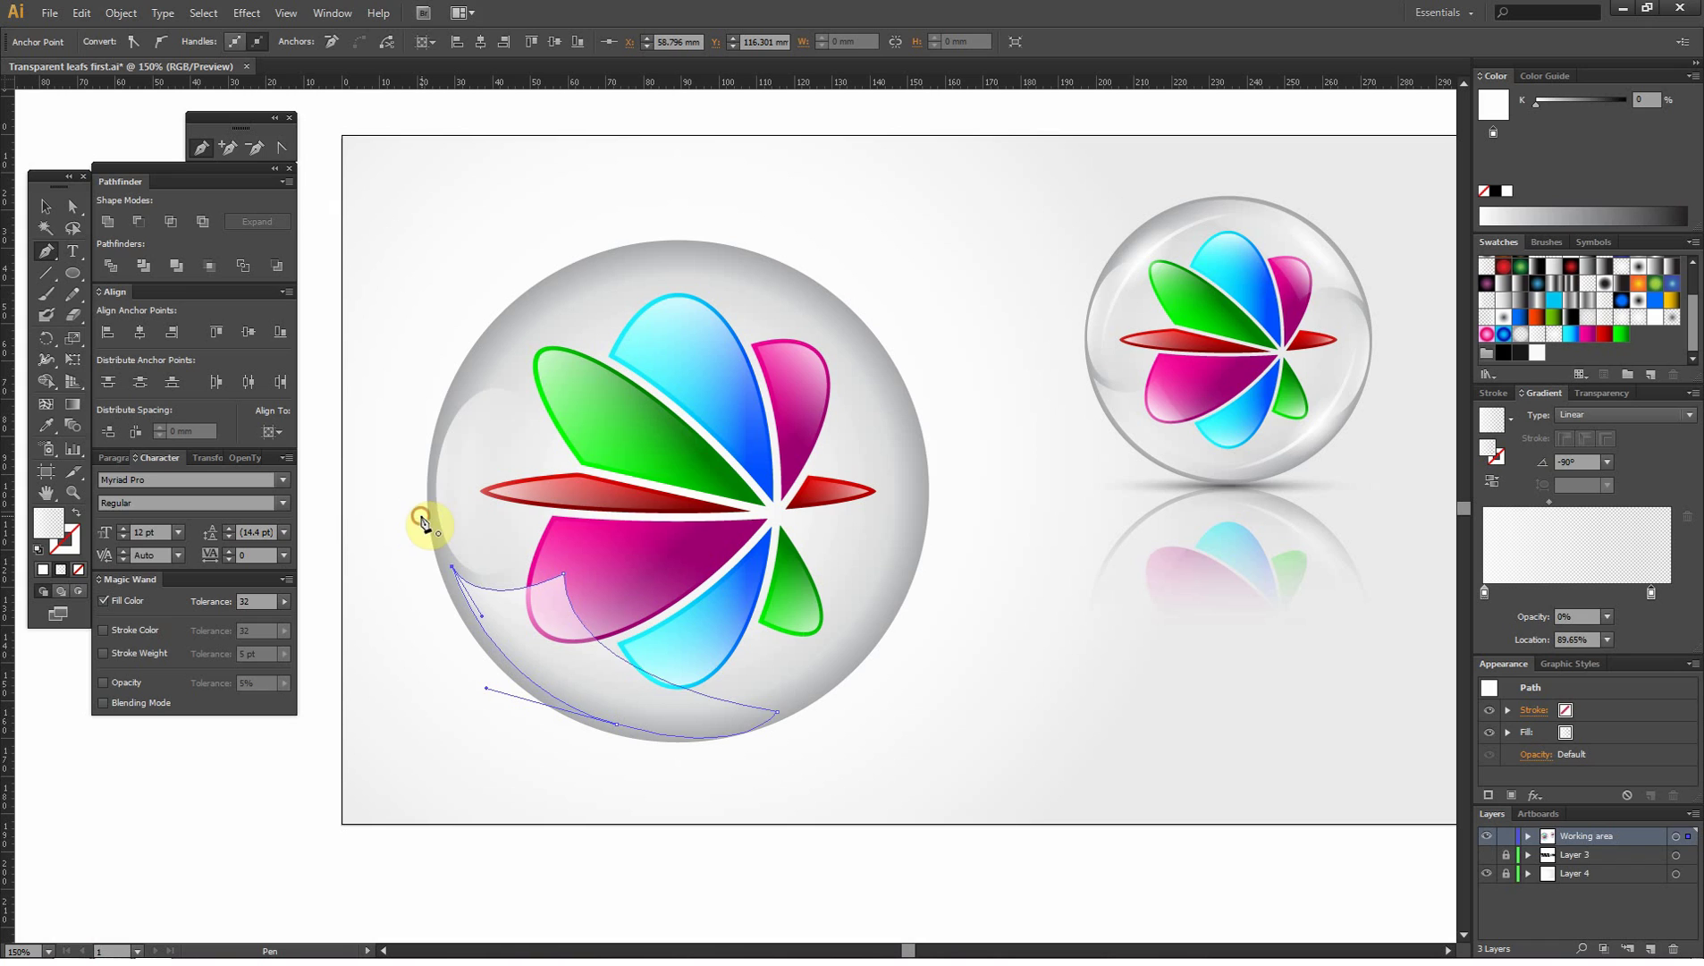
# - Refine the crescent's points and curves along the bottom edge
pyautogui.click(776, 714)
pyautogui.moveTo(749, 765); pyautogui.dragTo(711, 748)
pyautogui.click(680, 789)
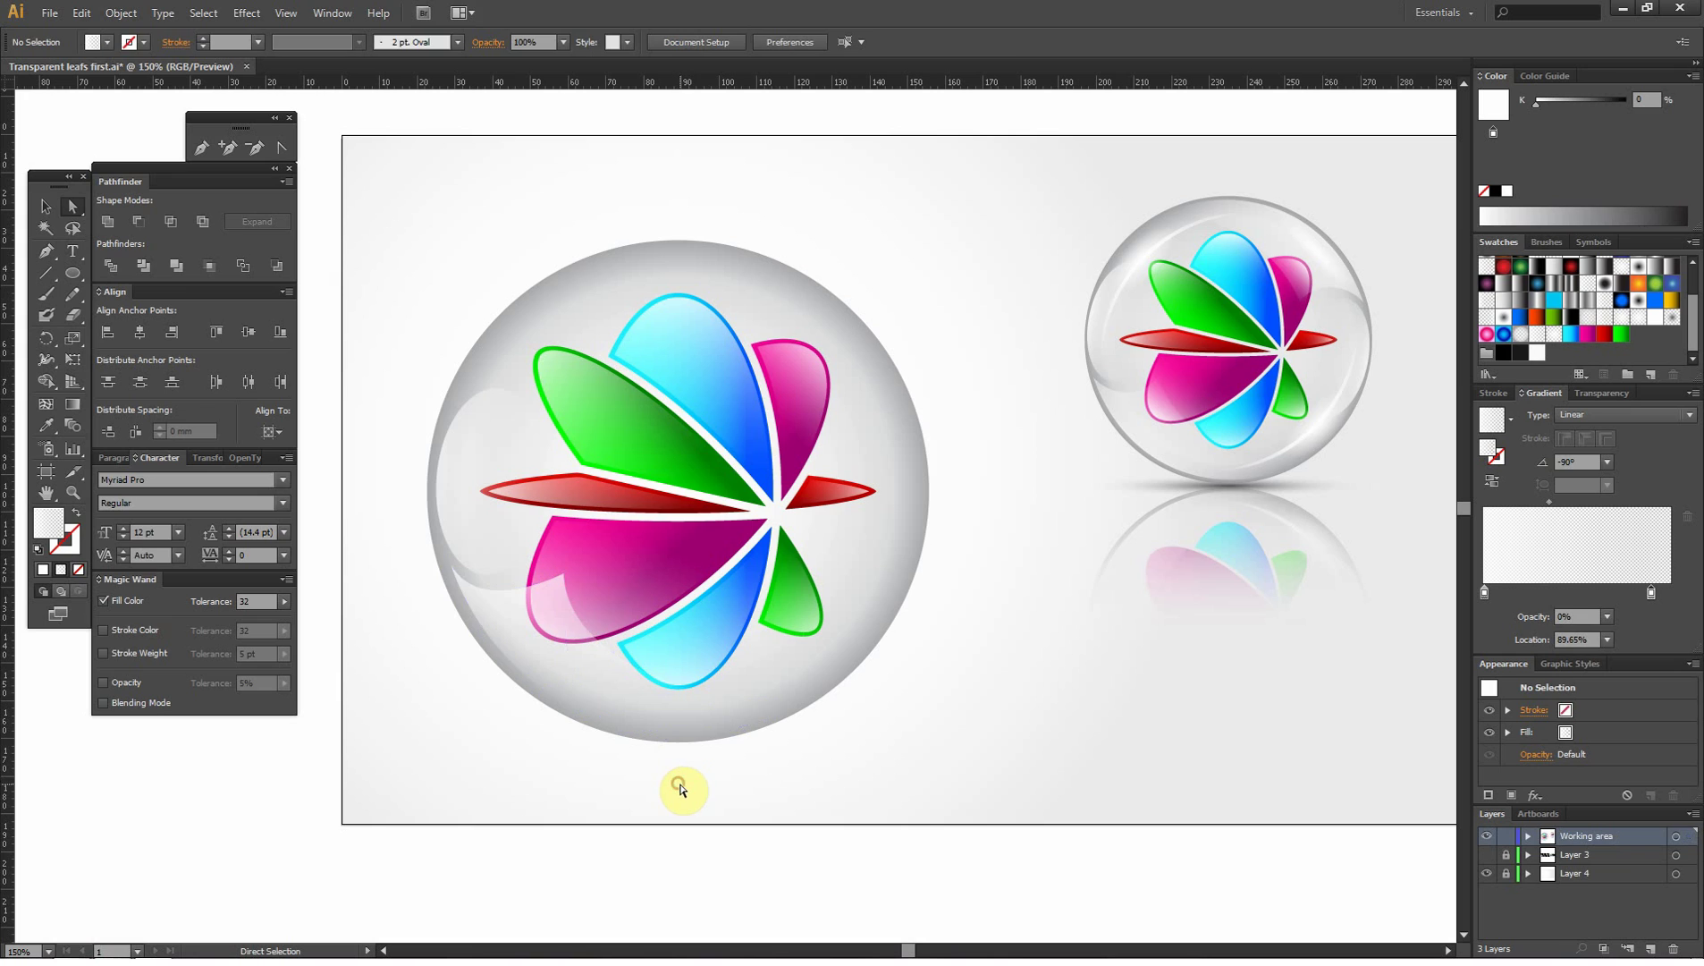
pyautogui.moveTo(562, 579); pyautogui.dragTo(573, 565)
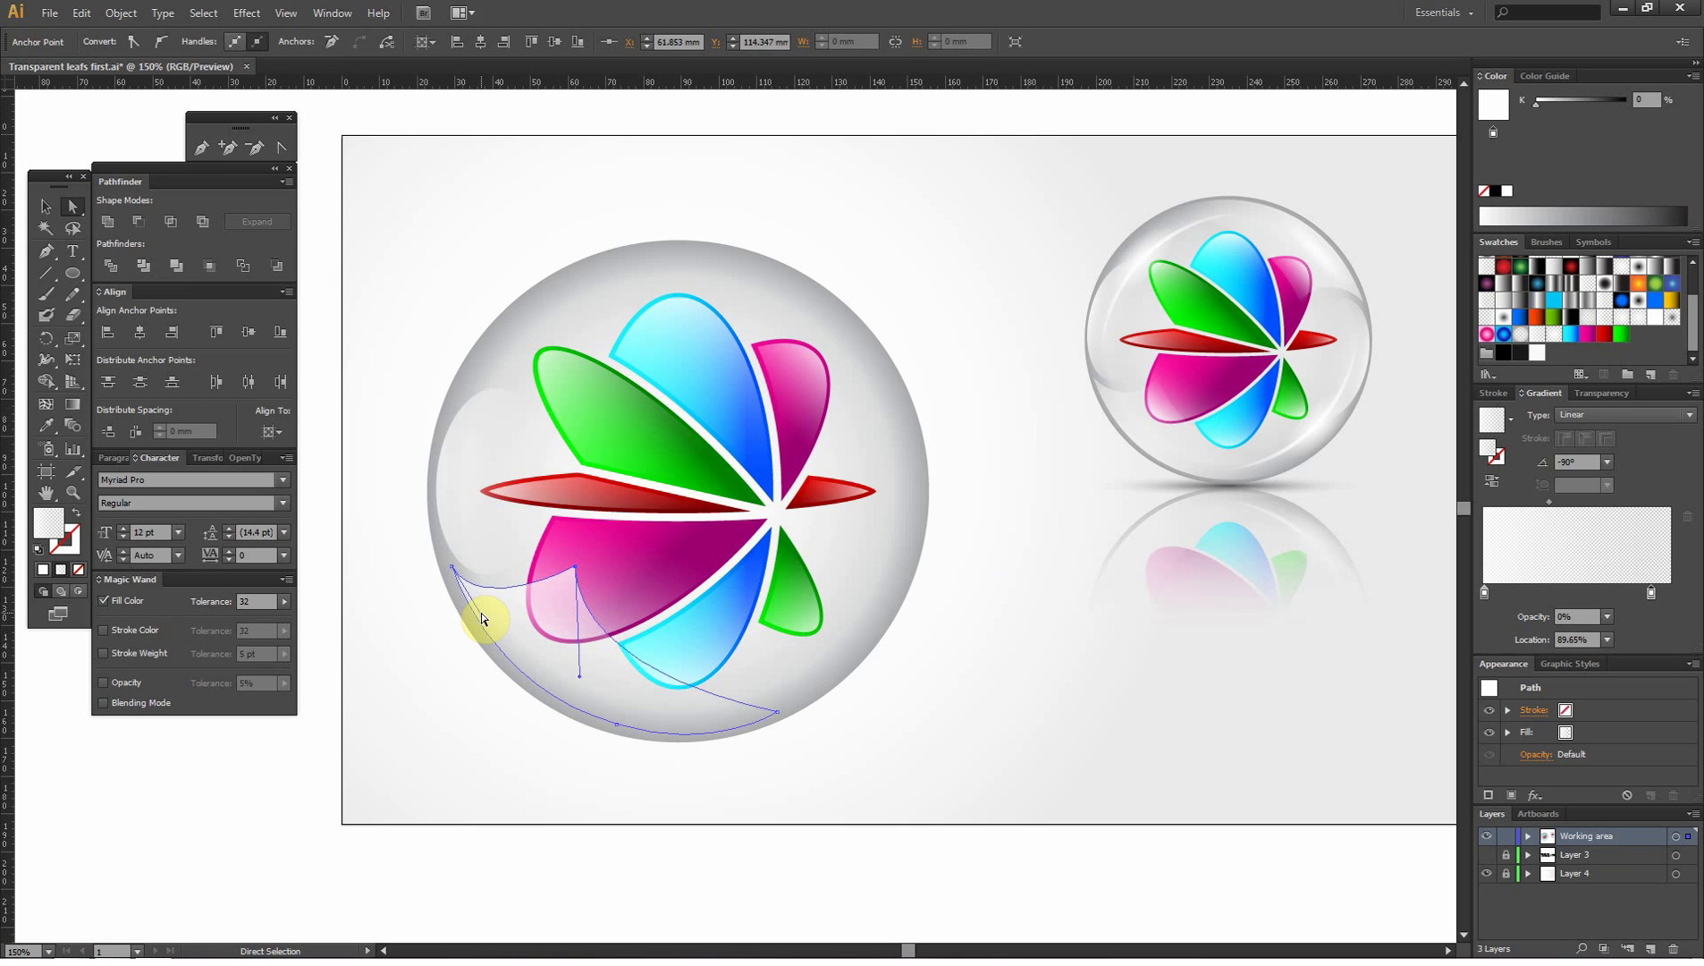
pyautogui.moveTo(779, 729)
pyautogui.mouseDown()
pyautogui.moveTo(449, 569)
pyautogui.moveTo(497, 620)
pyautogui.mouseUp()
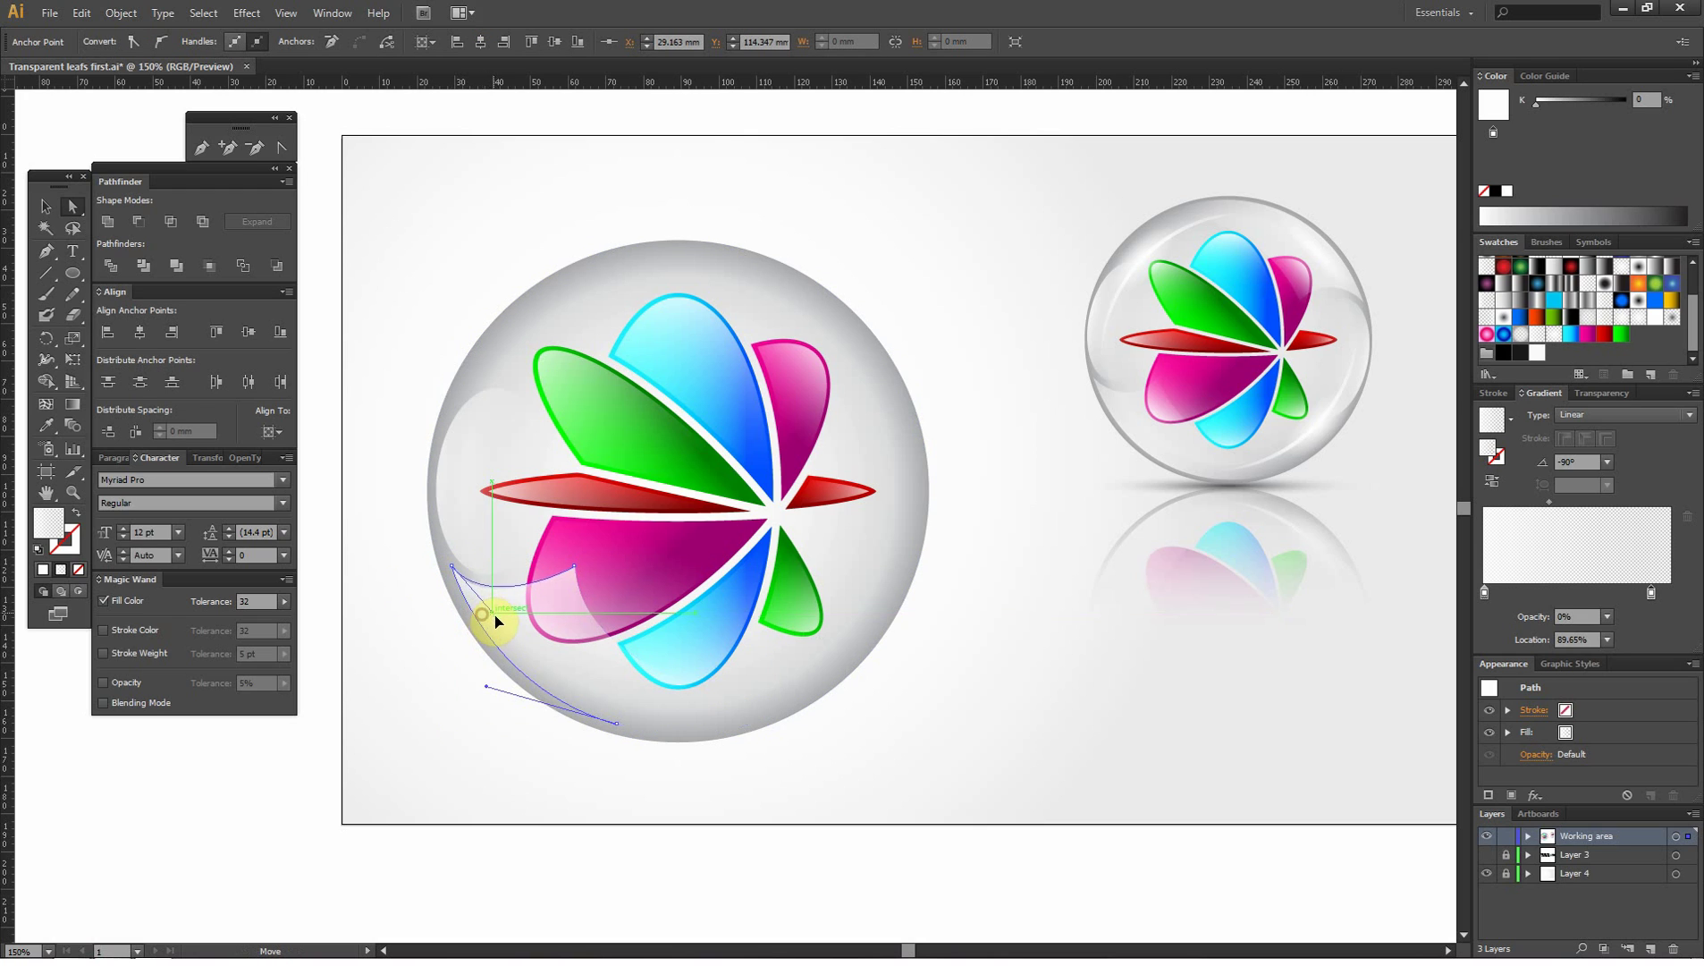
# - Widen the left highlight ellipse rightward and stretch it taller
pyautogui.moveTo(497, 620); pyautogui.dragTo(495, 528)
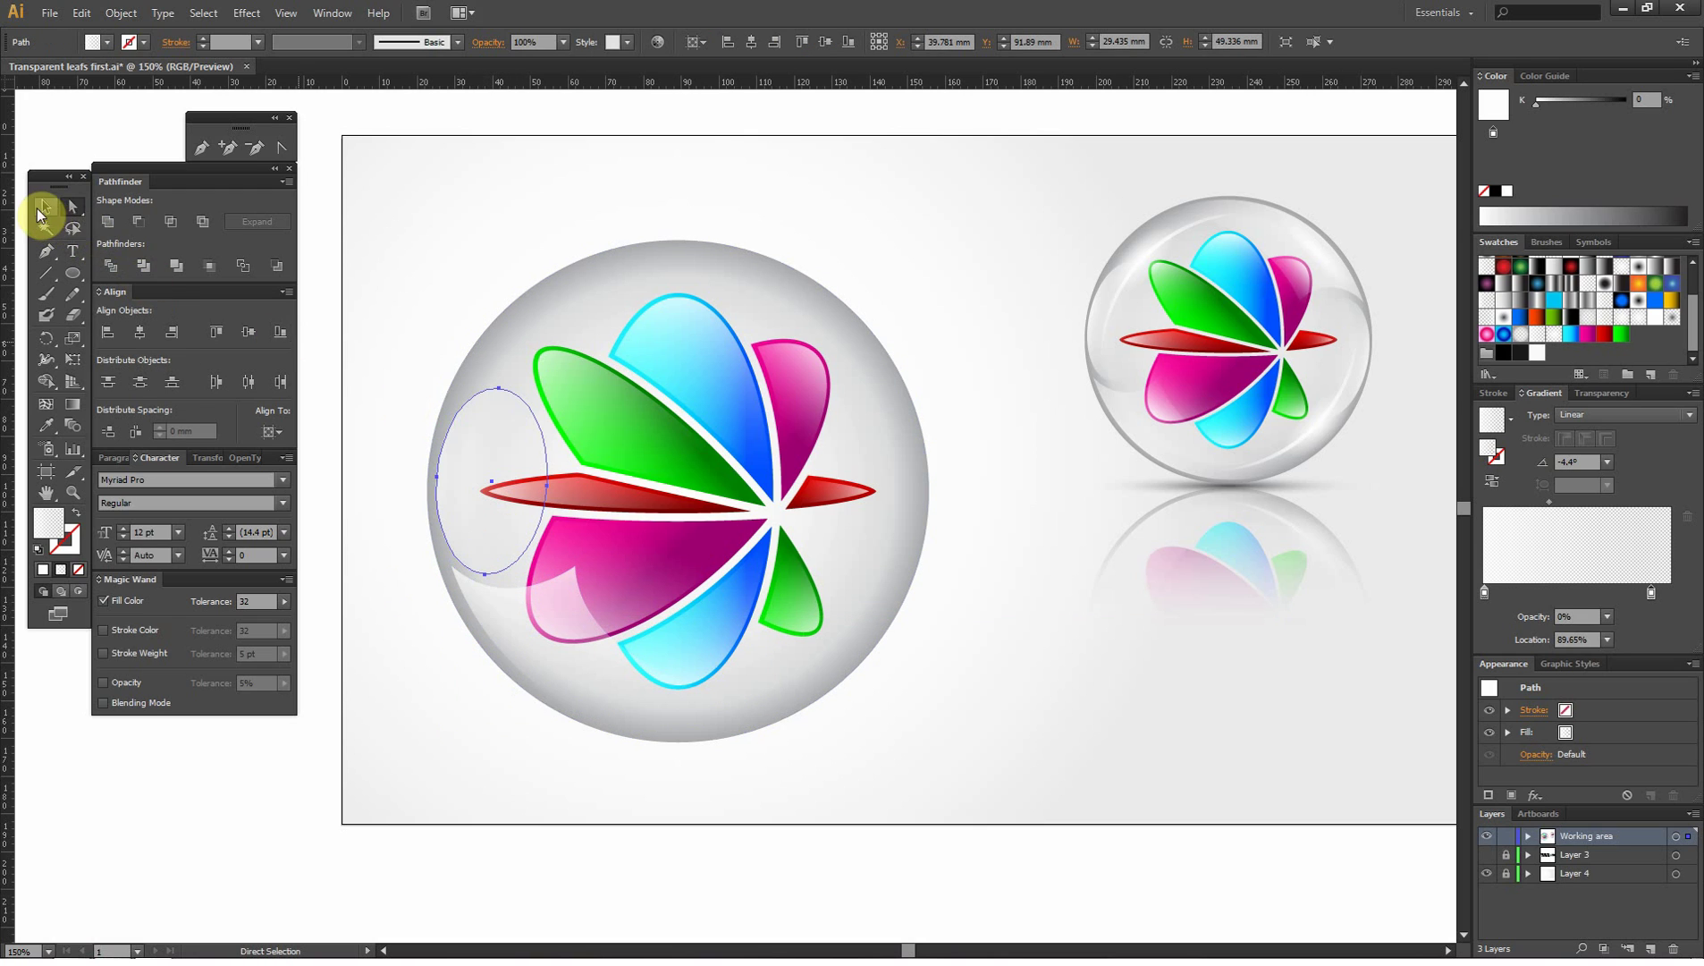
pyautogui.click(460, 271)
pyautogui.click(524, 441)
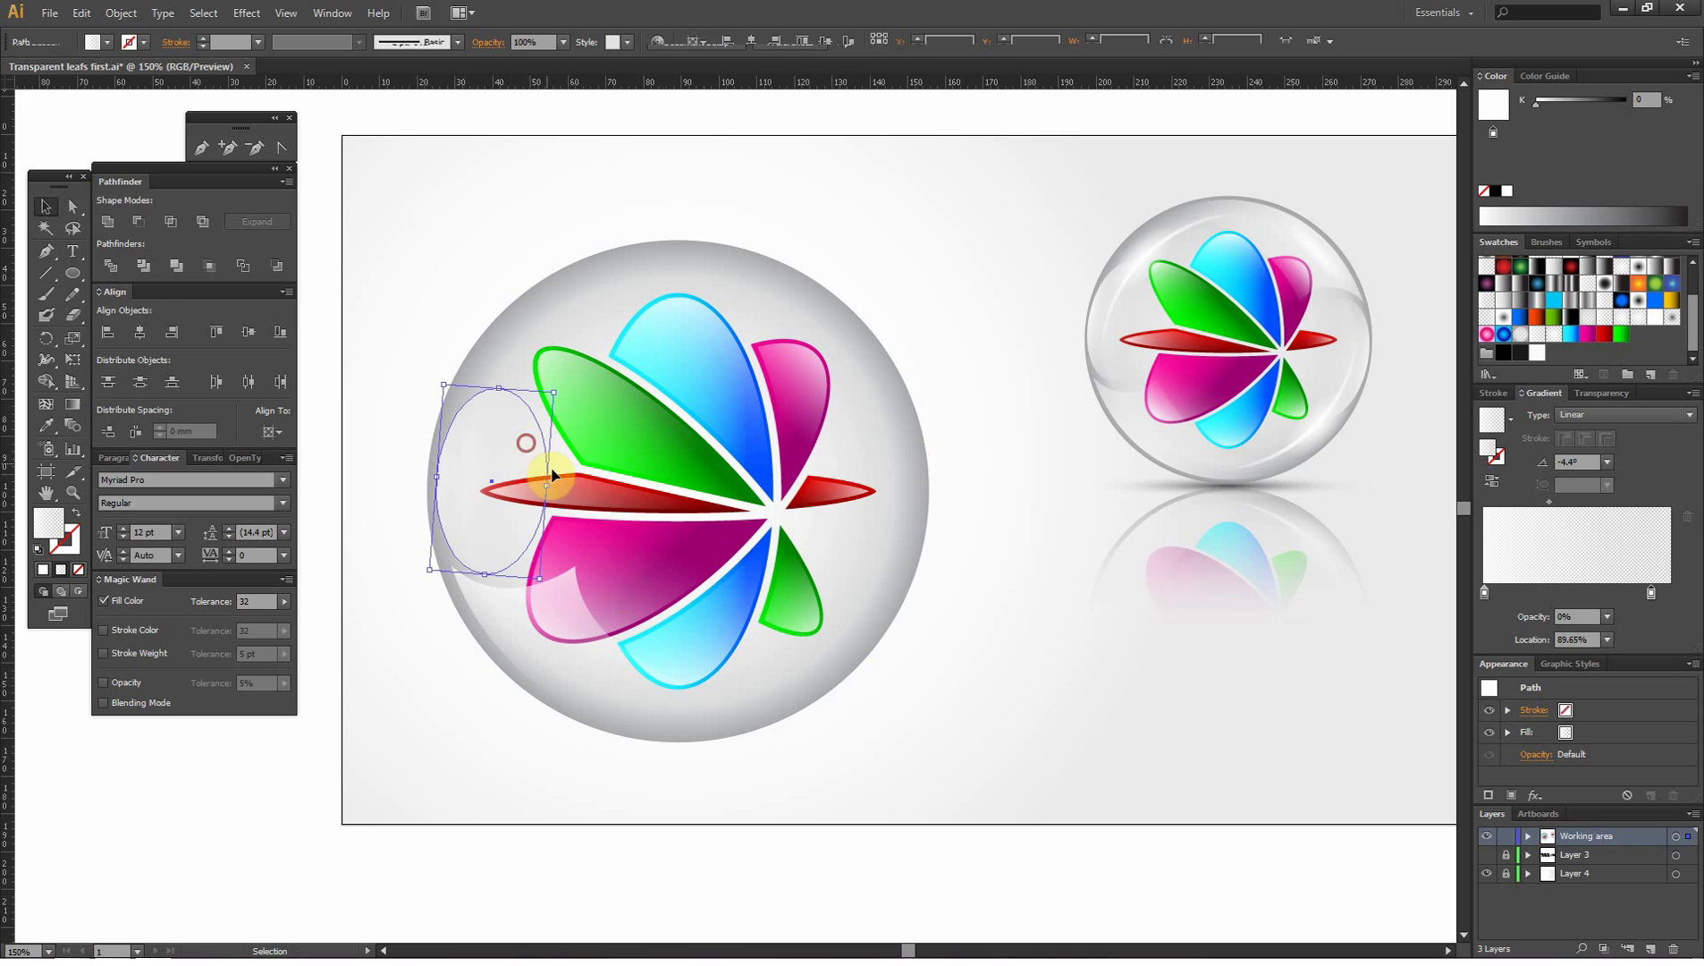
pyautogui.moveTo(546, 484); pyautogui.dragTo(579, 483)
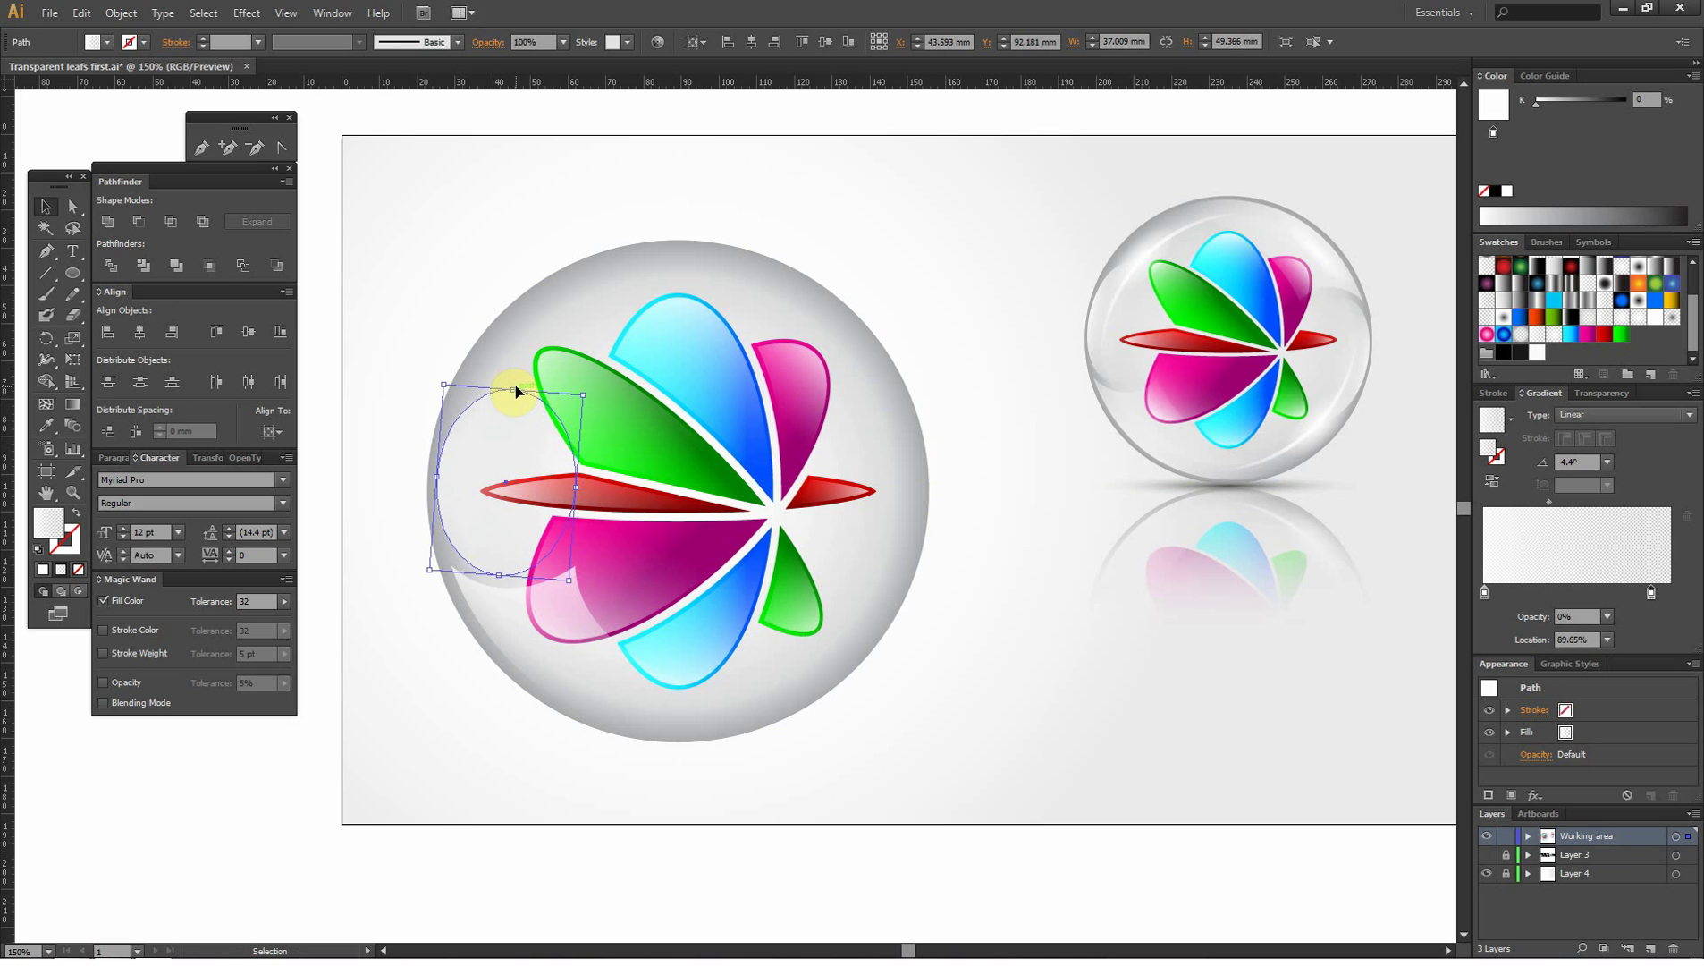
pyautogui.moveTo(512, 387); pyautogui.dragTo(516, 361)
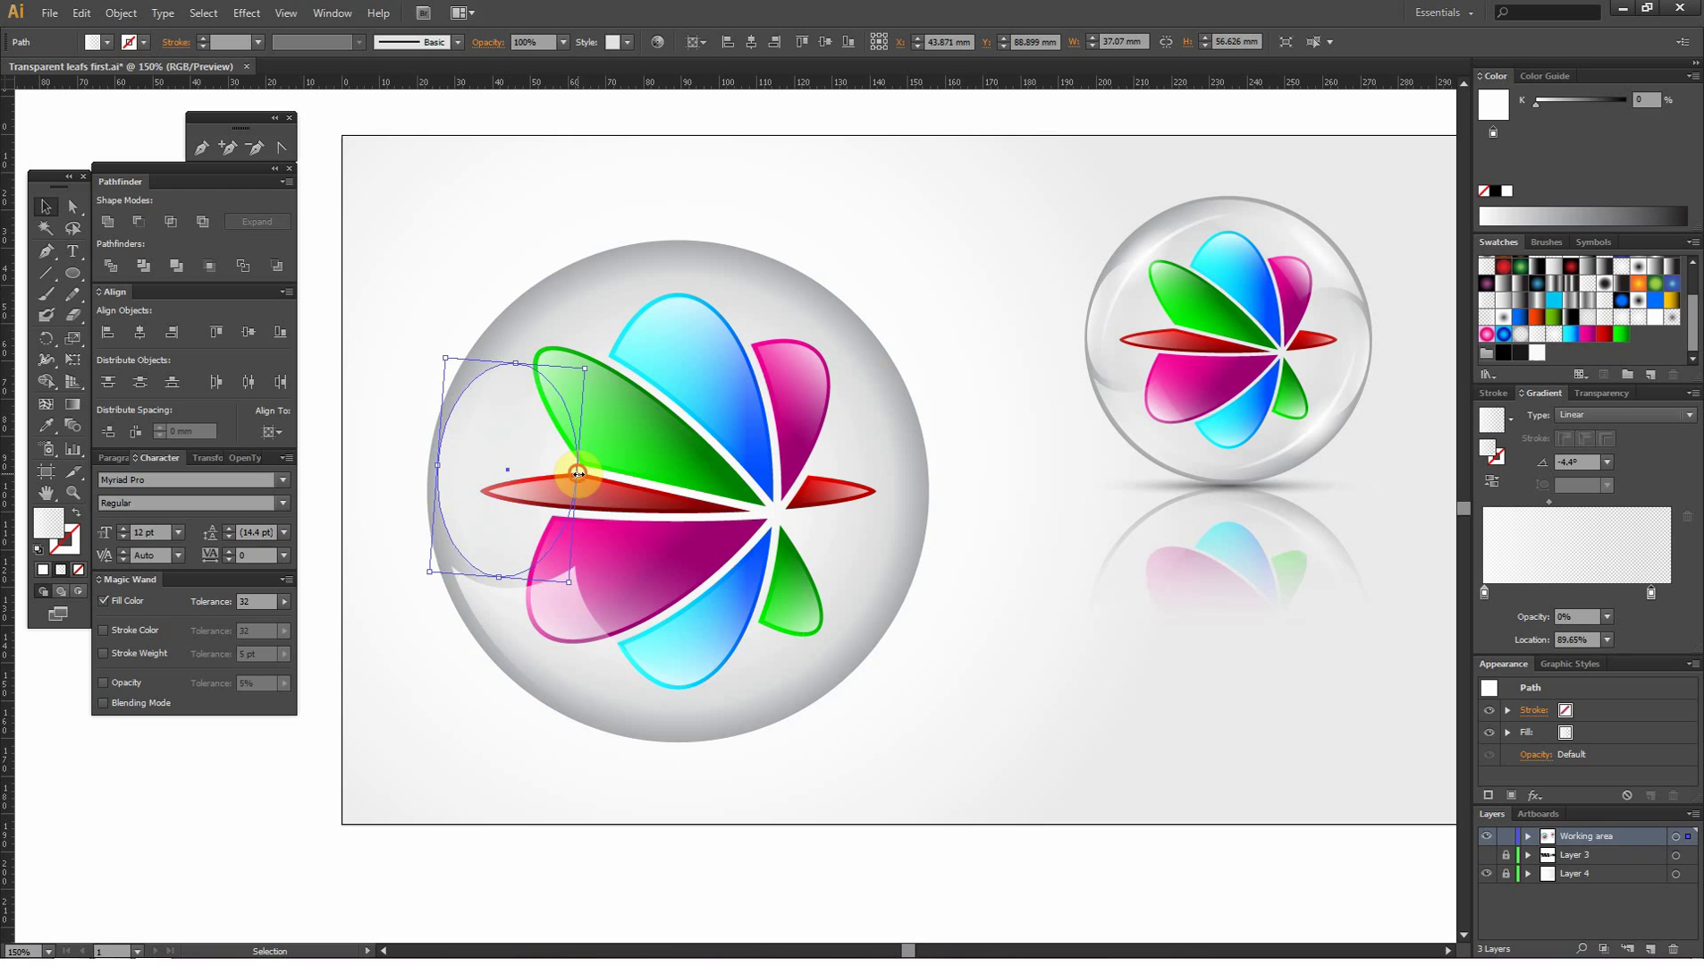
pyautogui.moveTo(582, 471); pyautogui.dragTo(588, 473)
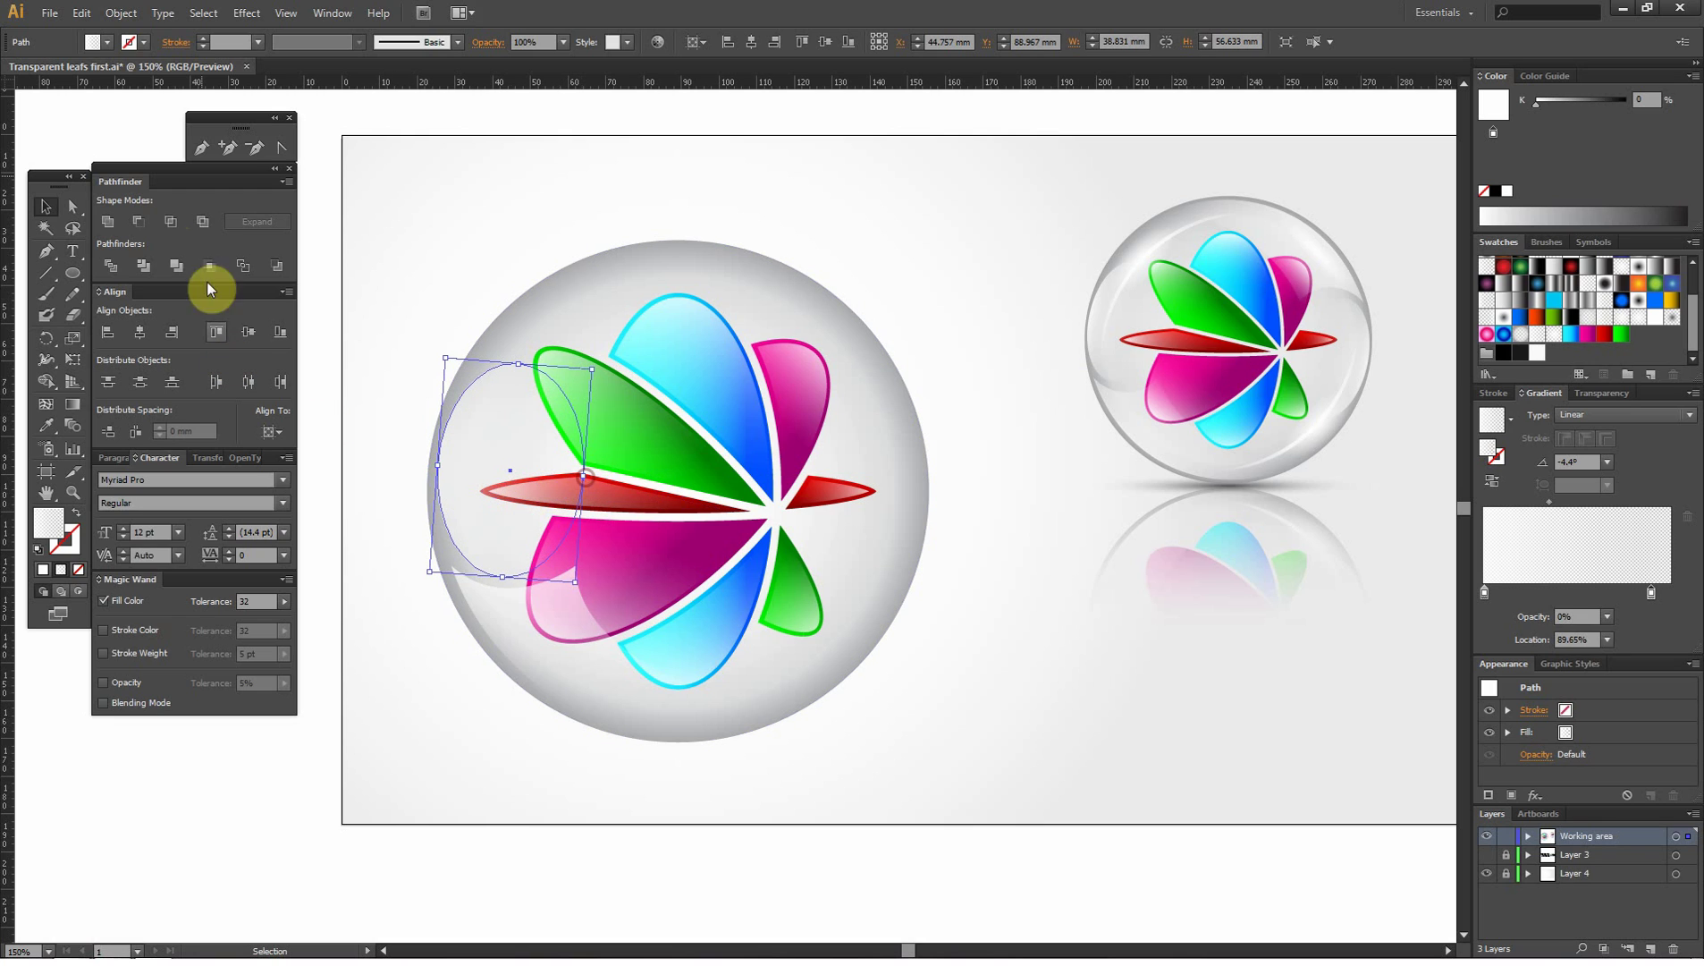
# - Reshape the crescent highlight near the pink leaf with Direct Selection
pyautogui.click(64, 209)
pyautogui.moveTo(449, 571)
pyautogui.mouseDown()
pyautogui.moveTo(509, 626)
pyautogui.moveTo(527, 604)
pyautogui.mouseUp()
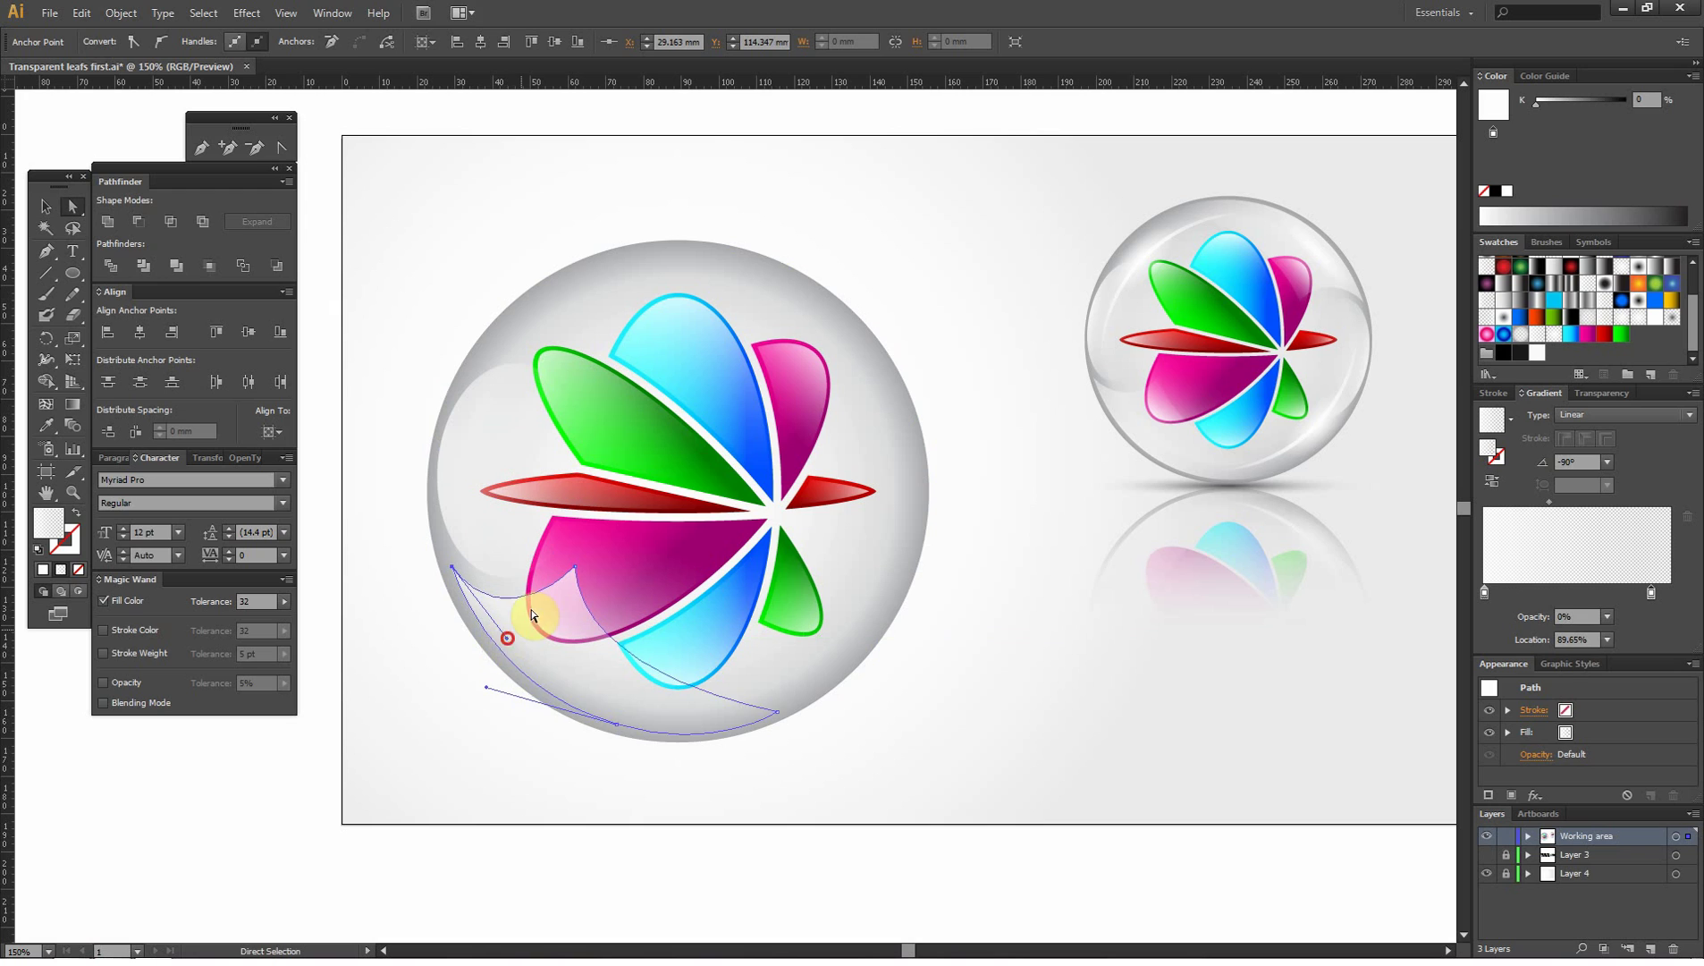
pyautogui.click(447, 711)
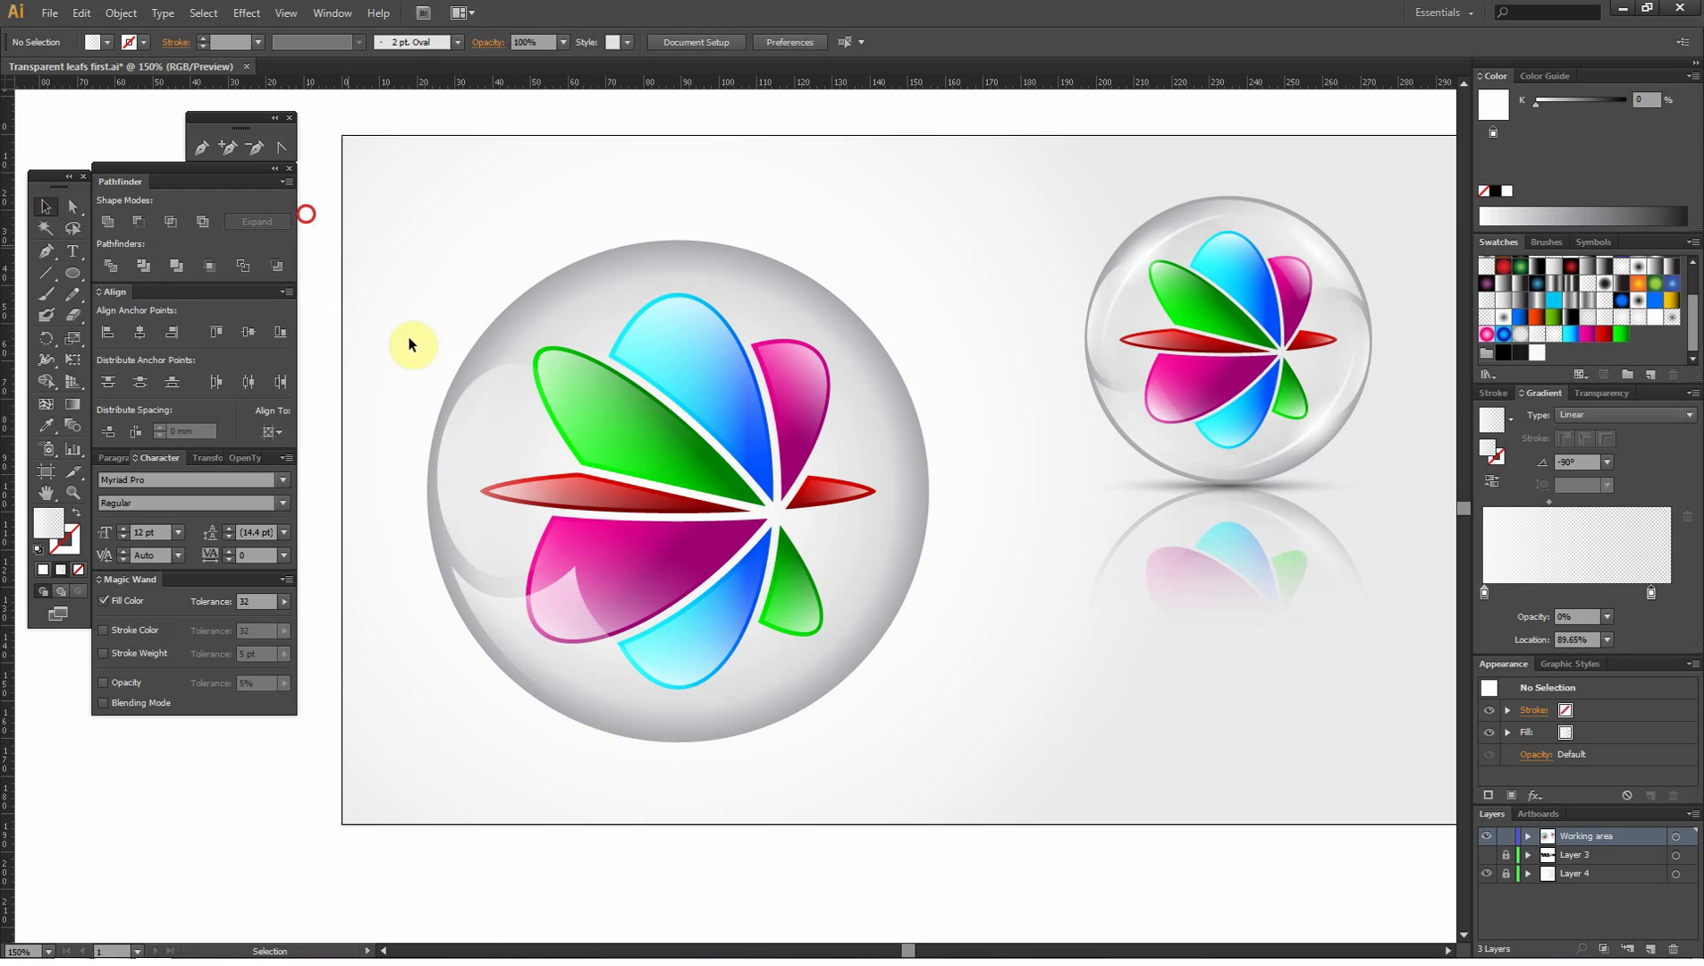
pyautogui.click(454, 580)
# - Drag a short diagonal gradient across the lower-left crescent highlight, then check it deselected
pyautogui.click(70, 406)
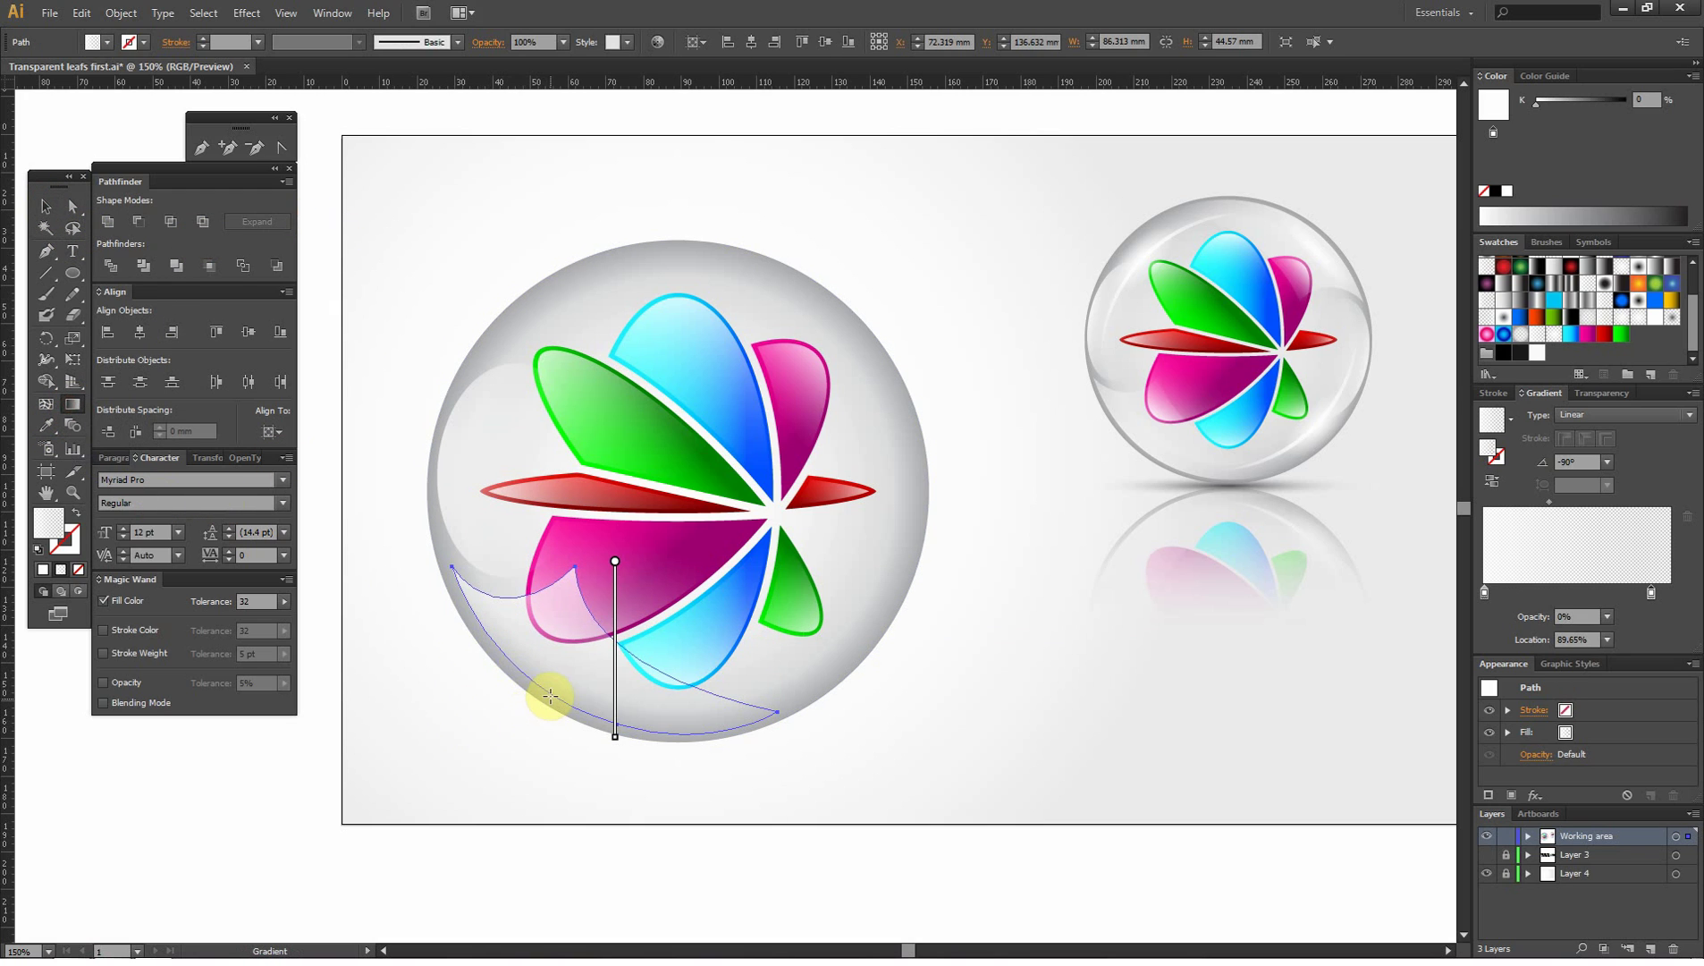
pyautogui.moveTo(548, 695); pyautogui.dragTo(613, 628)
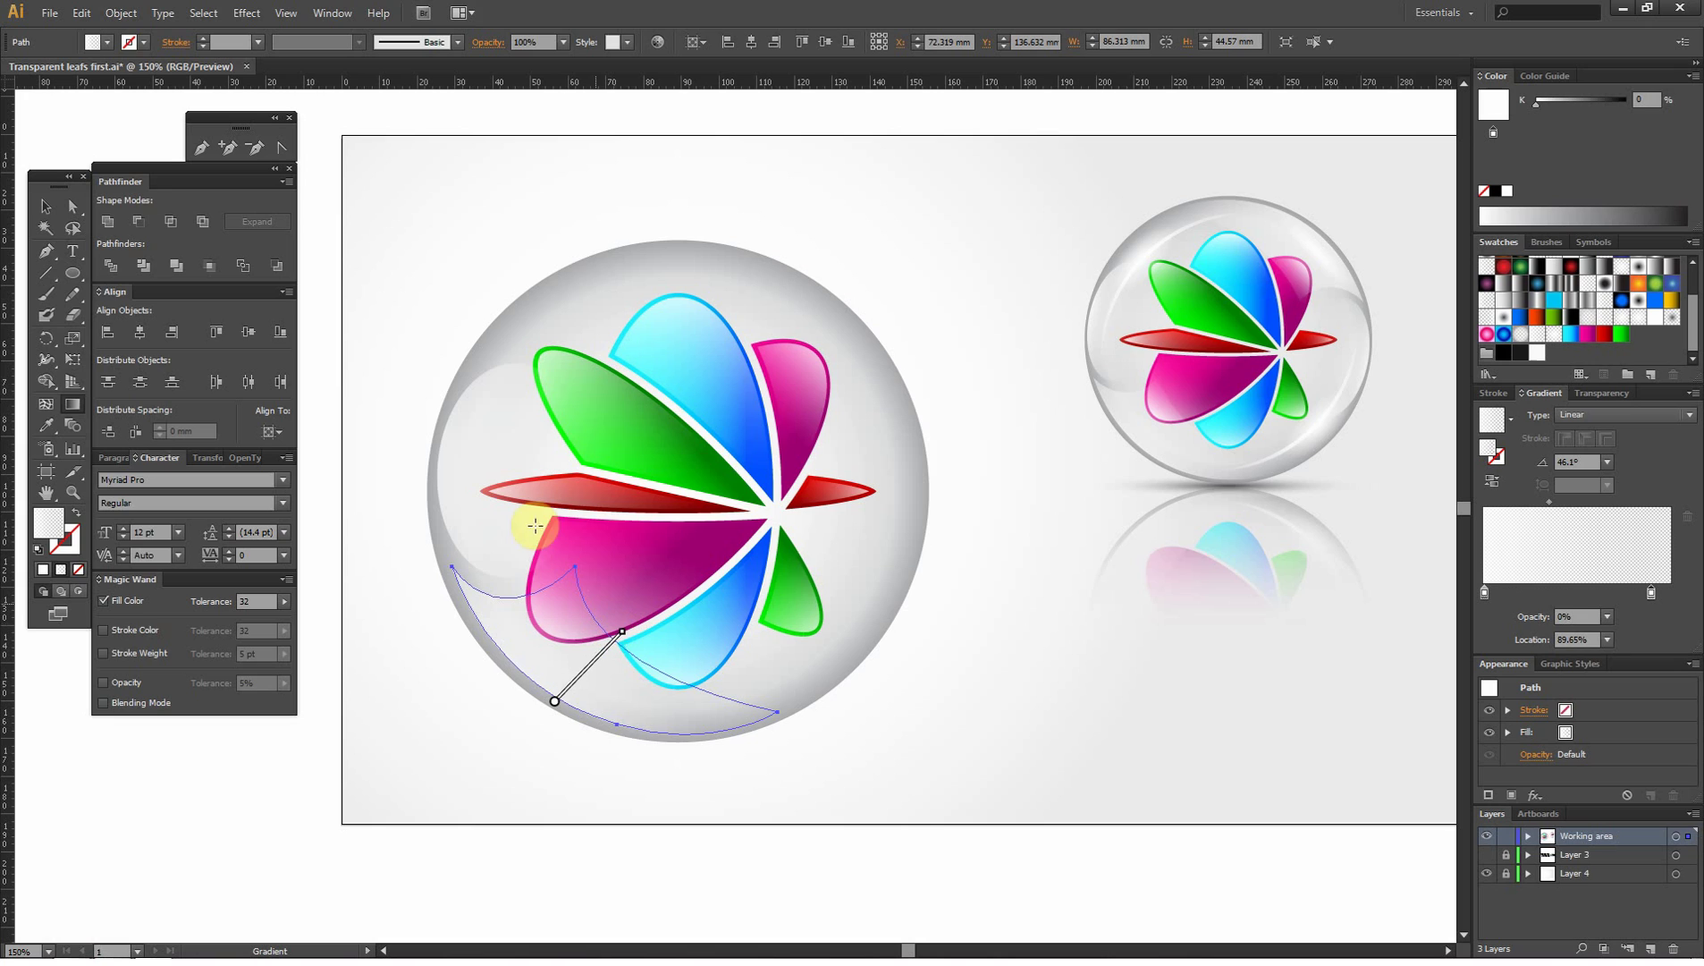
pyautogui.click(45, 206)
pyautogui.click(435, 178)
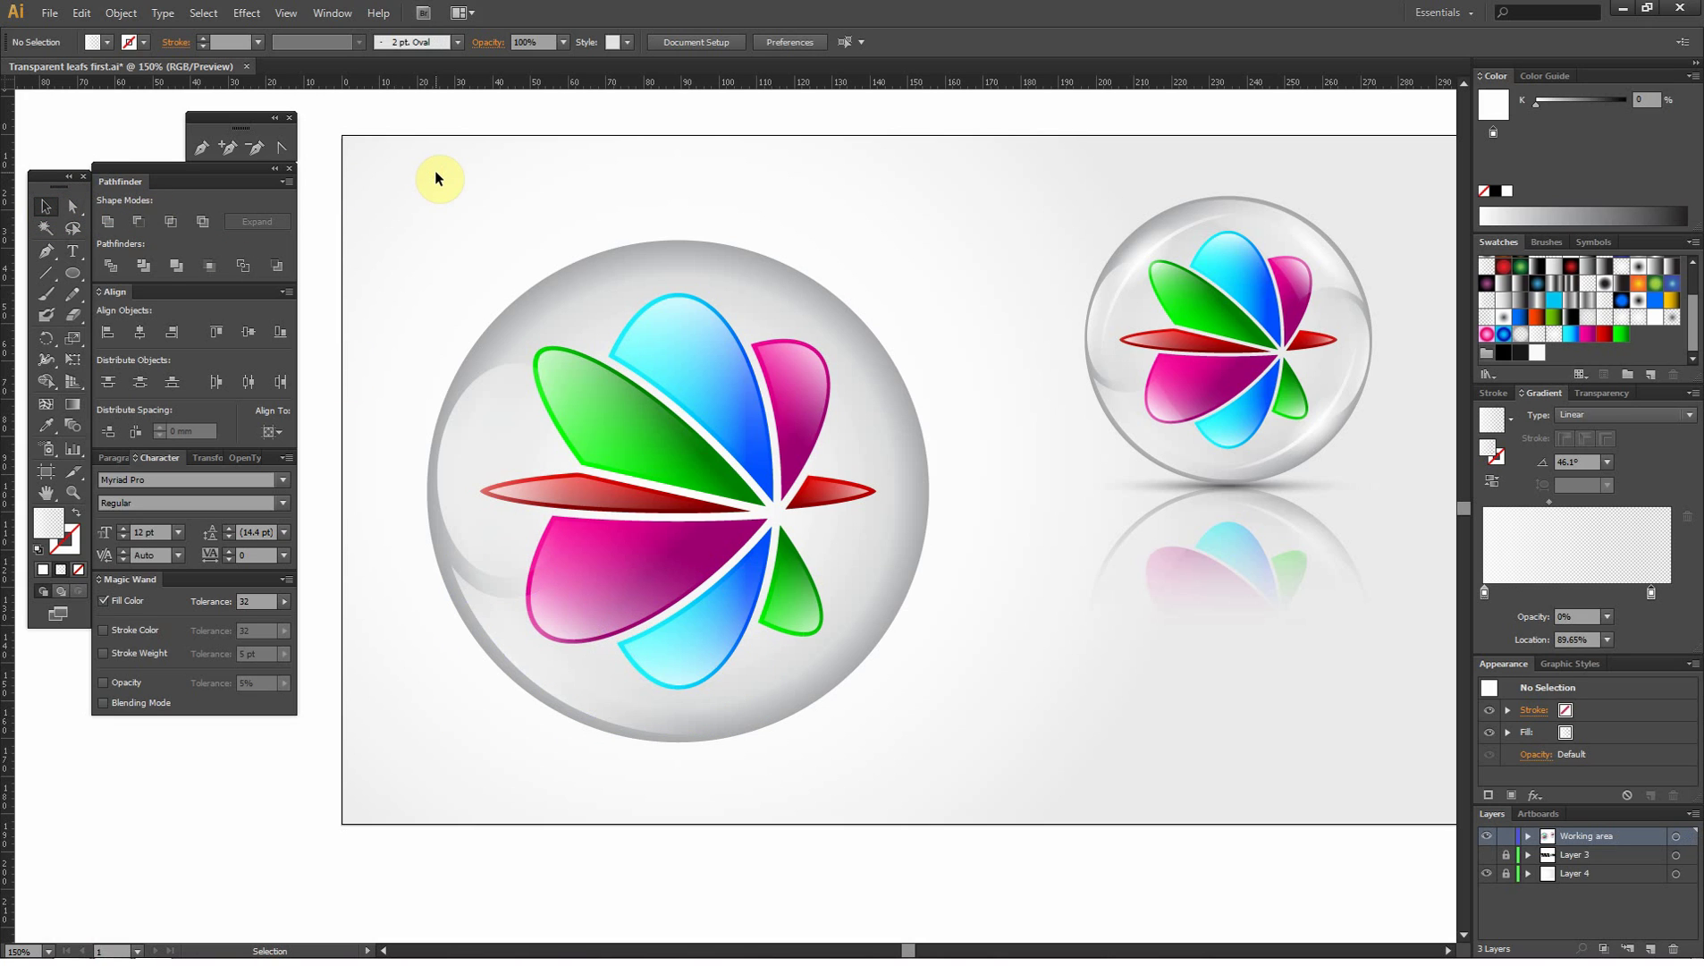
pyautogui.click(519, 563)
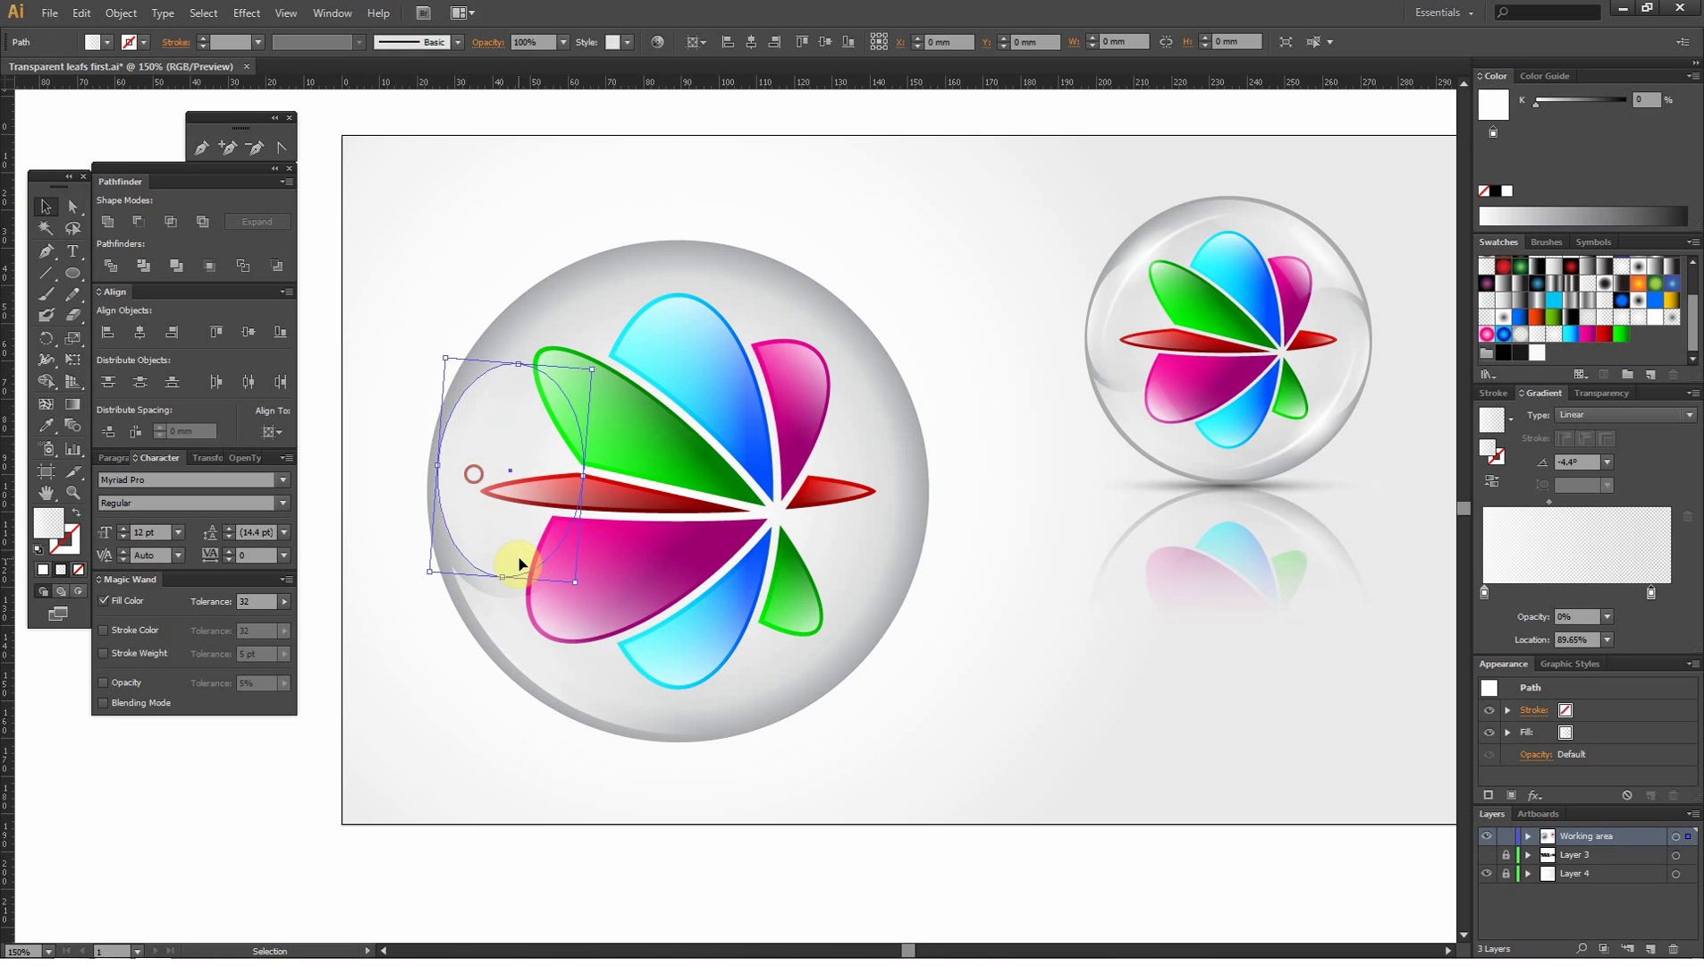
pyautogui.click(441, 291)
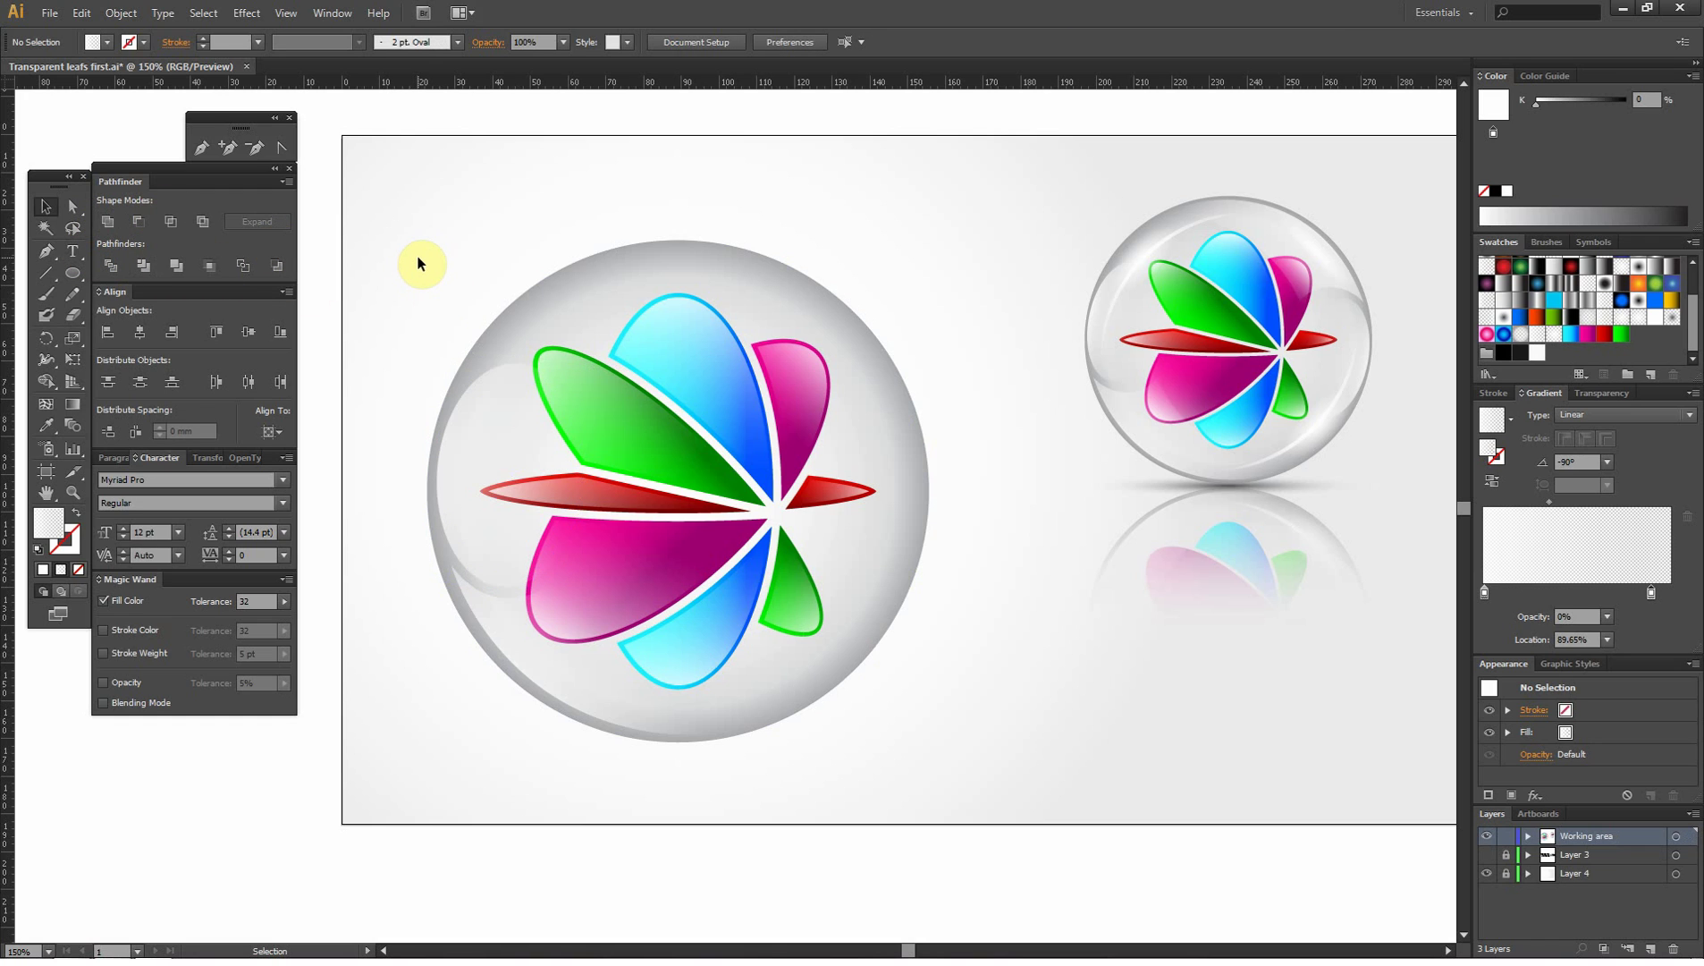
# - Duplicate the crescent, rotate the copy 180°, and nudge it onto the sphere's upper-right rim
pyautogui.click(460, 484)
pyautogui.moveTo(456, 494); pyautogui.dragTo(723, 495)
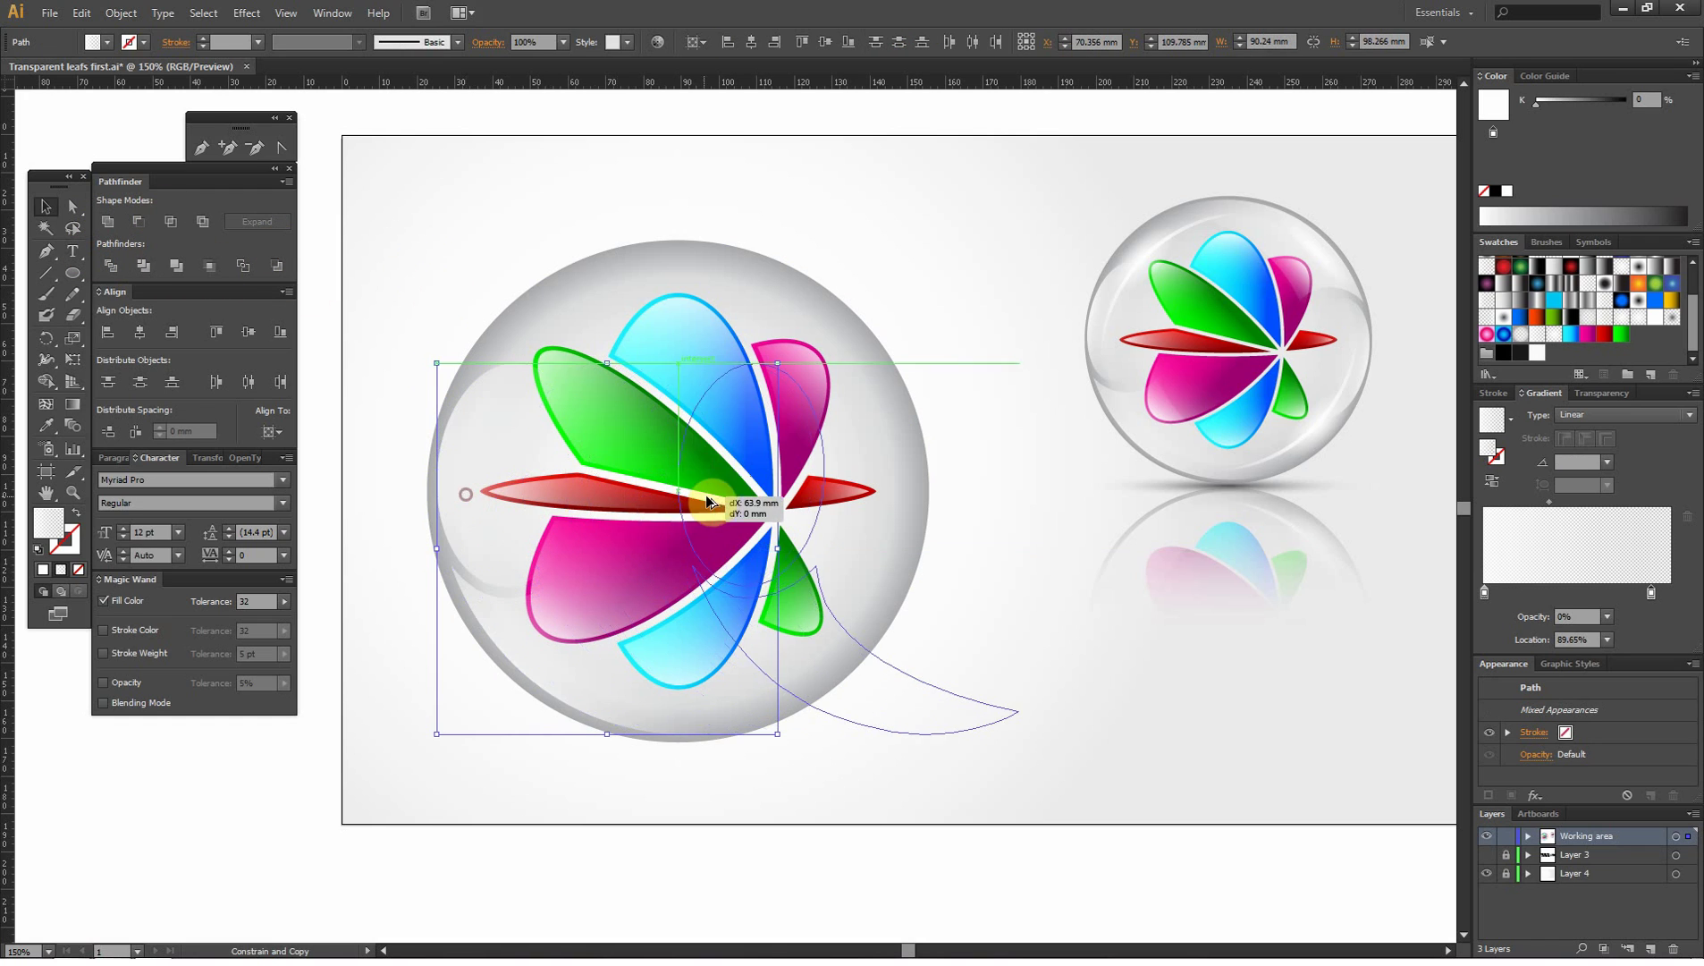
pyautogui.moveTo(694, 360); pyautogui.dragTo(966, 667)
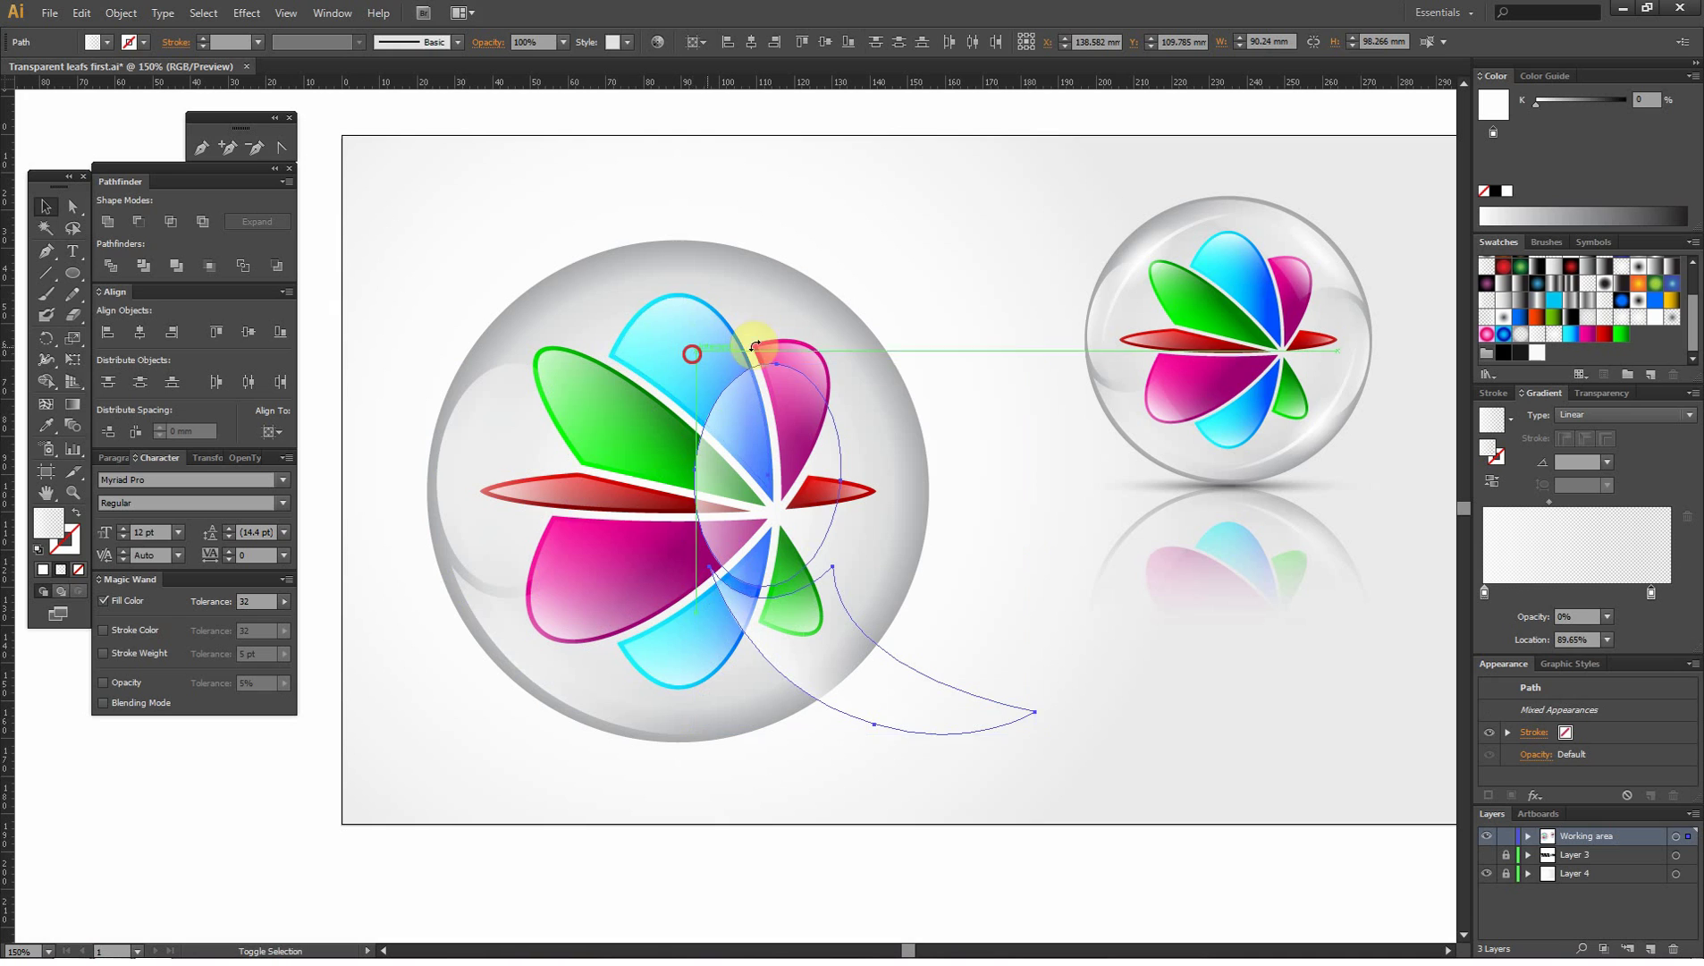
pyautogui.moveTo(911, 433); pyautogui.dragTo(809, 320)
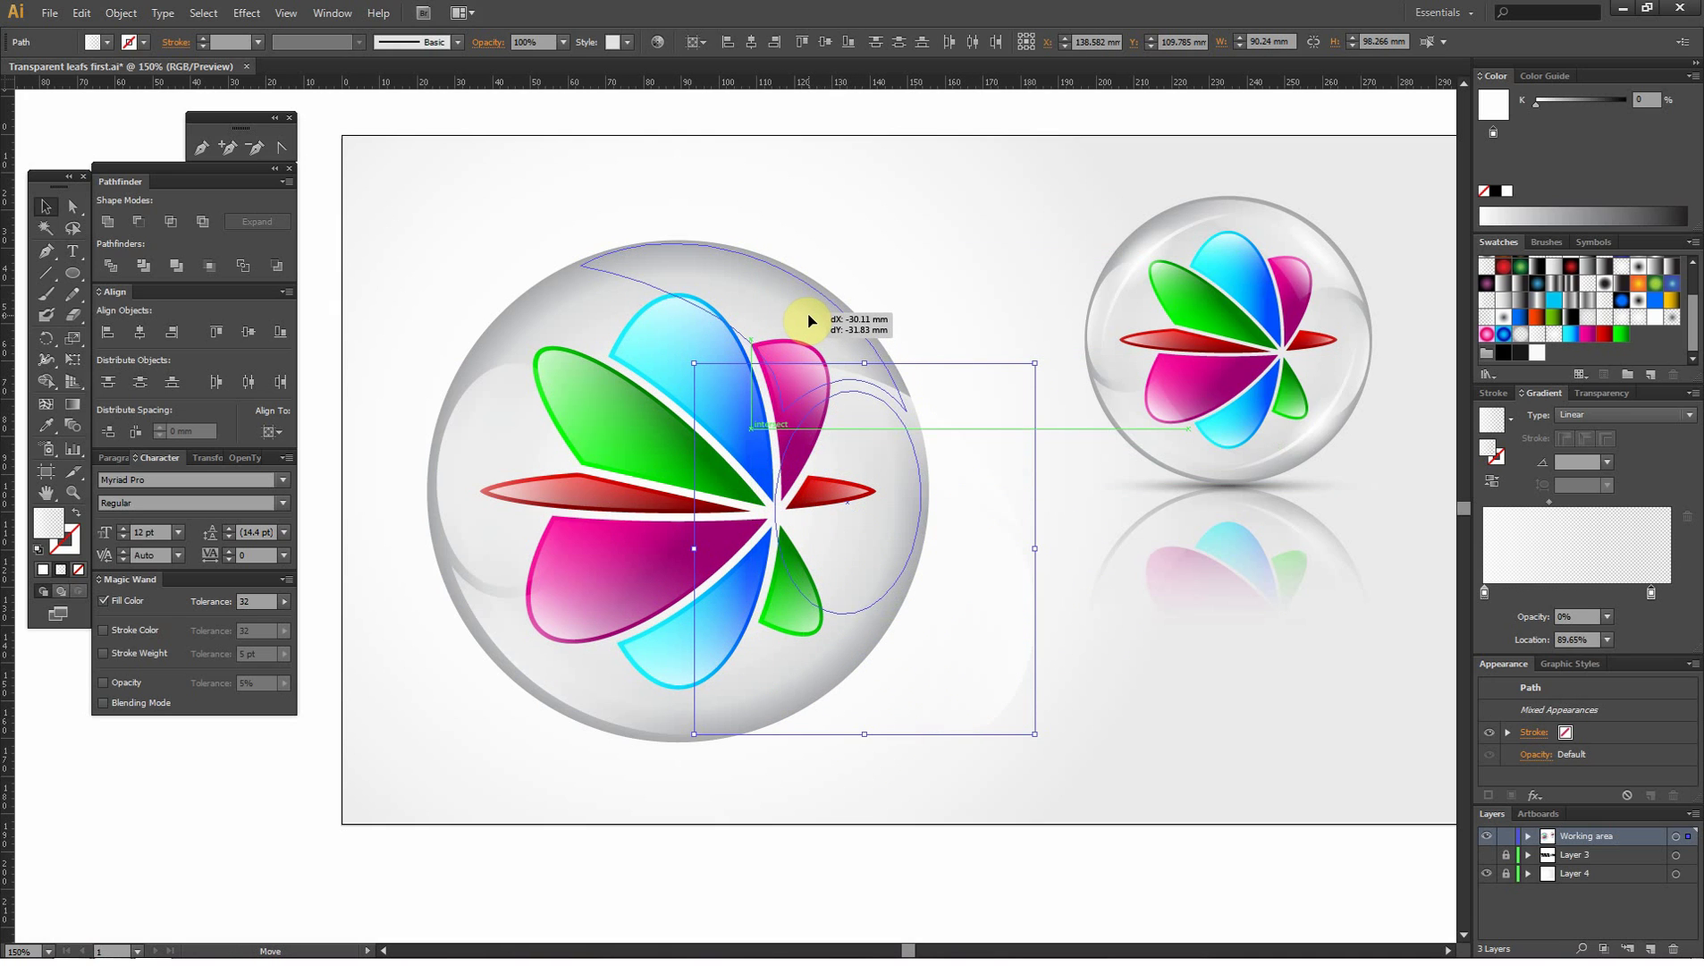
pyautogui.moveTo(809, 320); pyautogui.dragTo(809, 321)
pyautogui.press('Right')
pyautogui.press('Down')
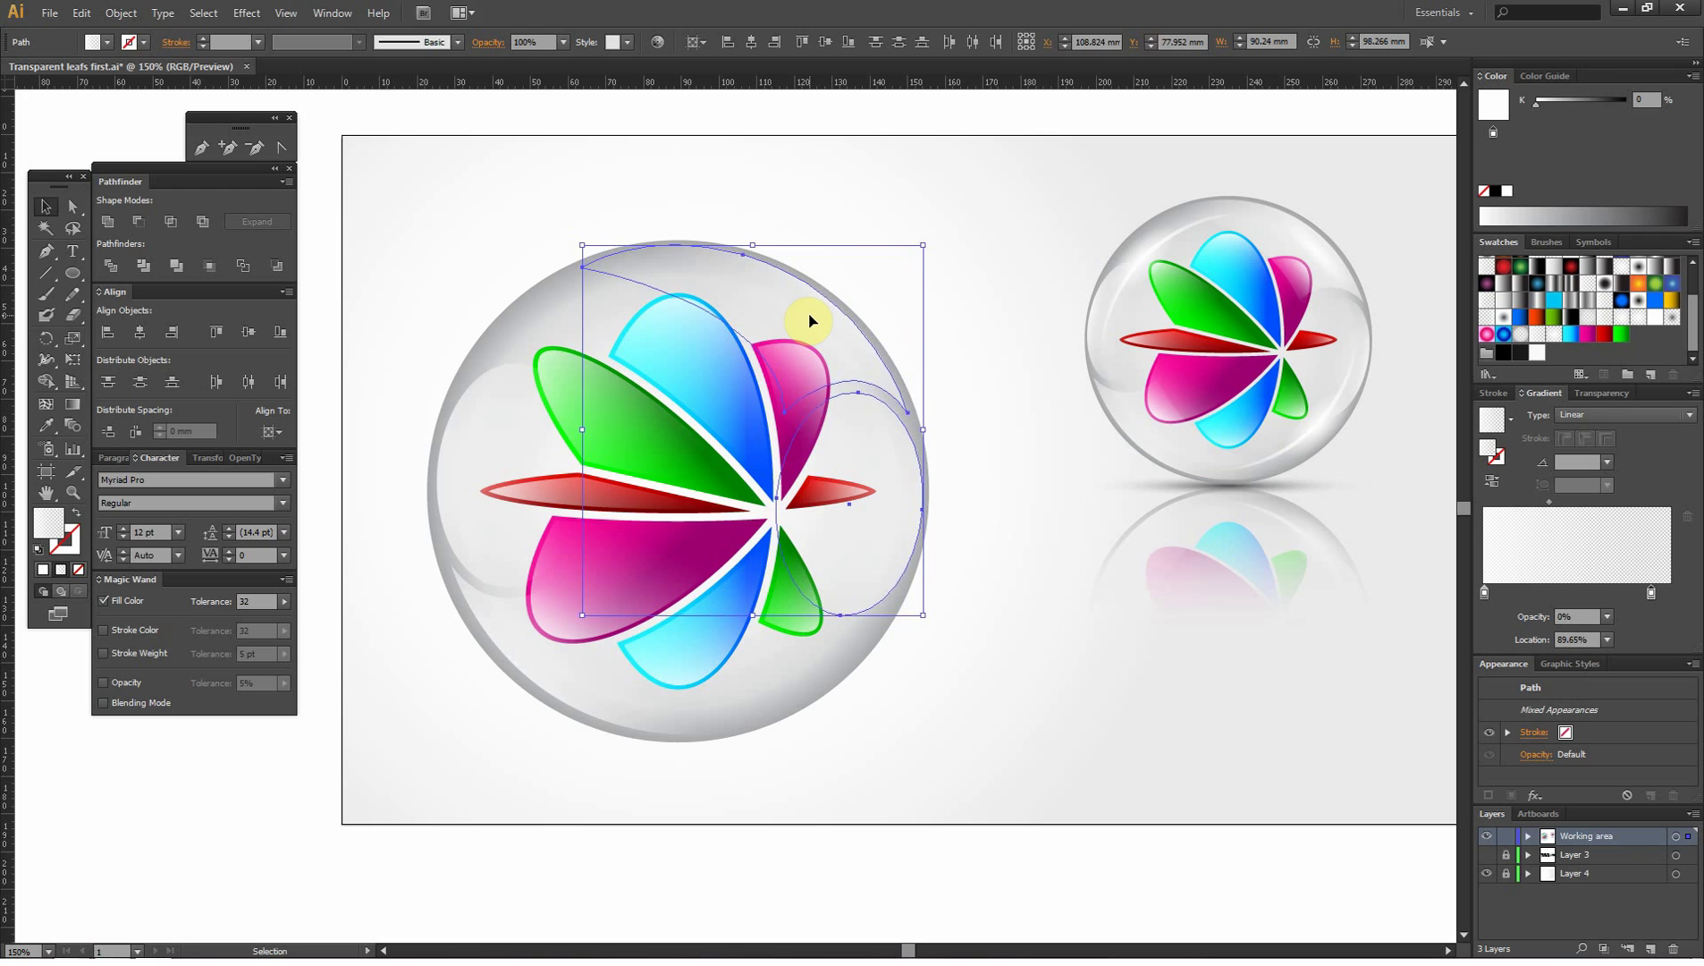
pyautogui.press('Down')
pyautogui.press('Right')
pyautogui.click(947, 277)
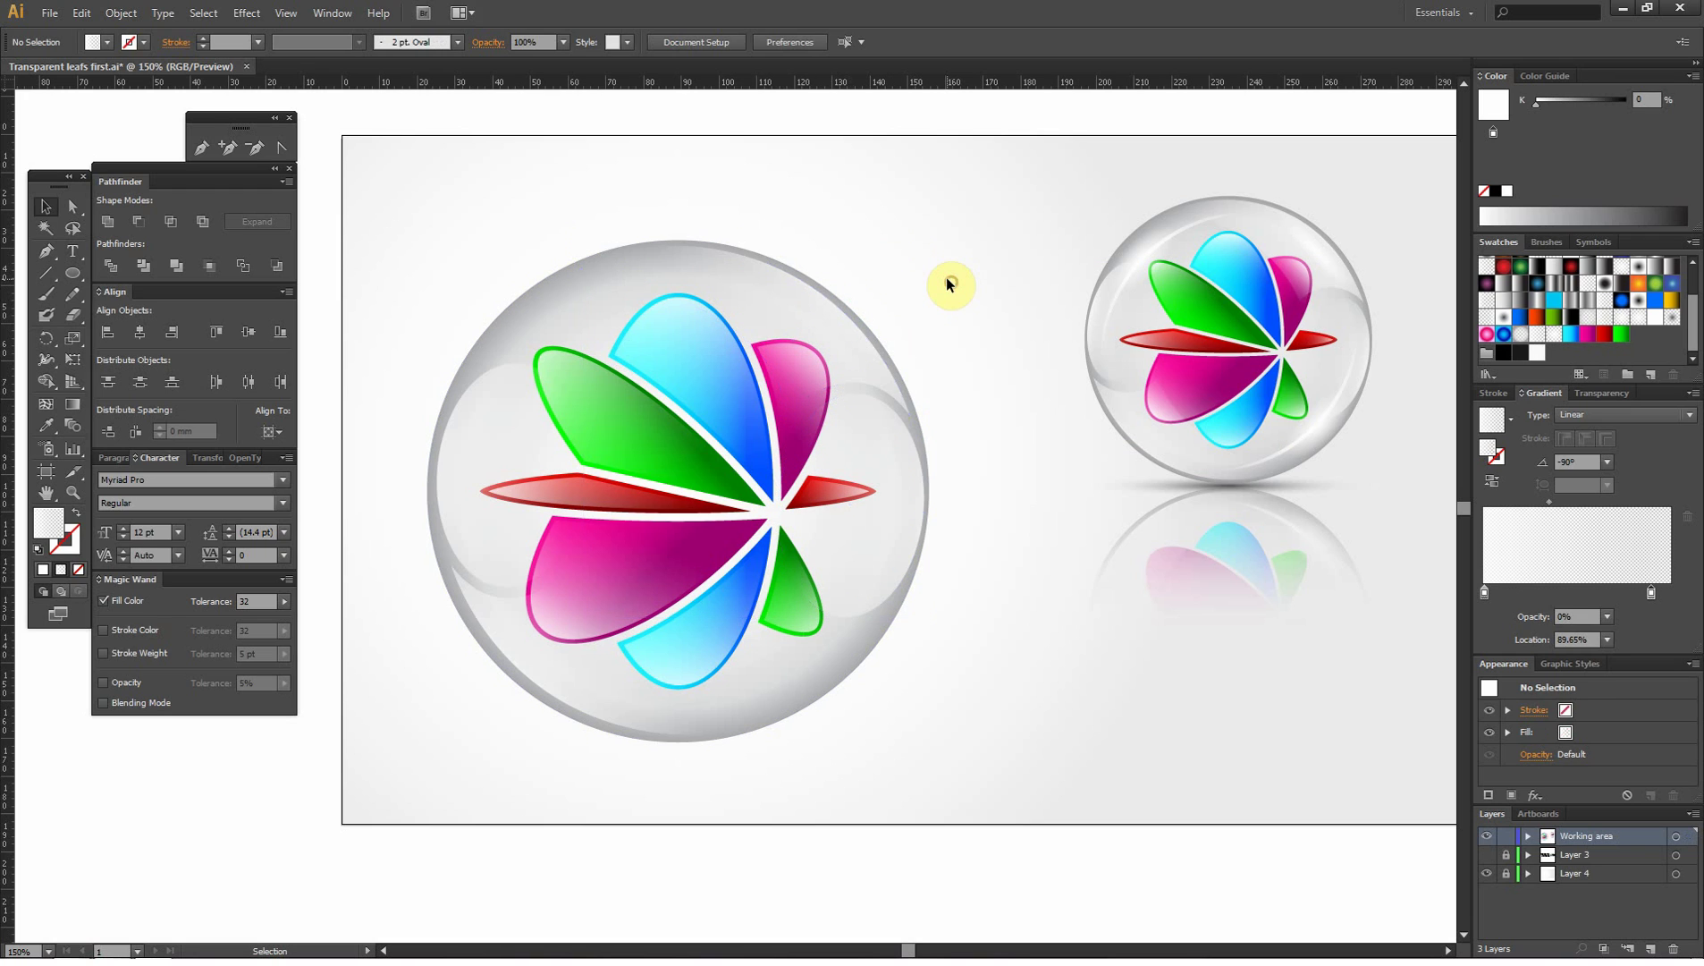
# - Draw a circle left of the artboard and fill it black
pyautogui.click(72, 273)
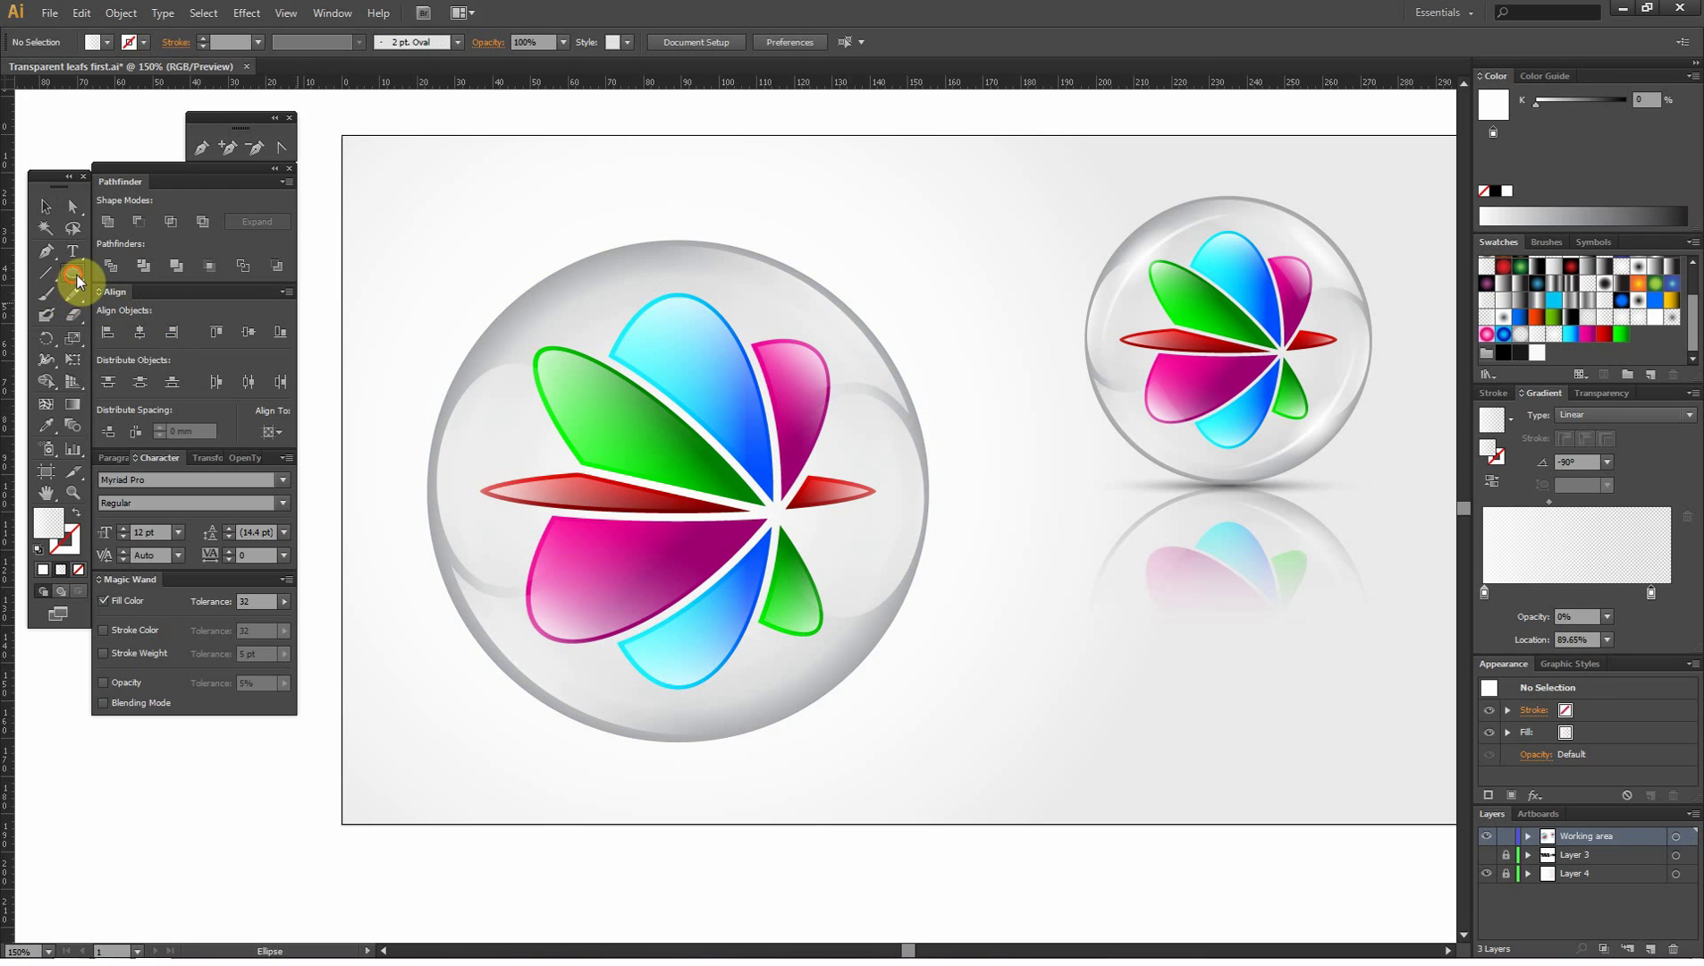
pyautogui.moveTo(390, 317); pyautogui.dragTo(668, 308)
pyautogui.moveTo(452, 319); pyautogui.dragTo(616, 481)
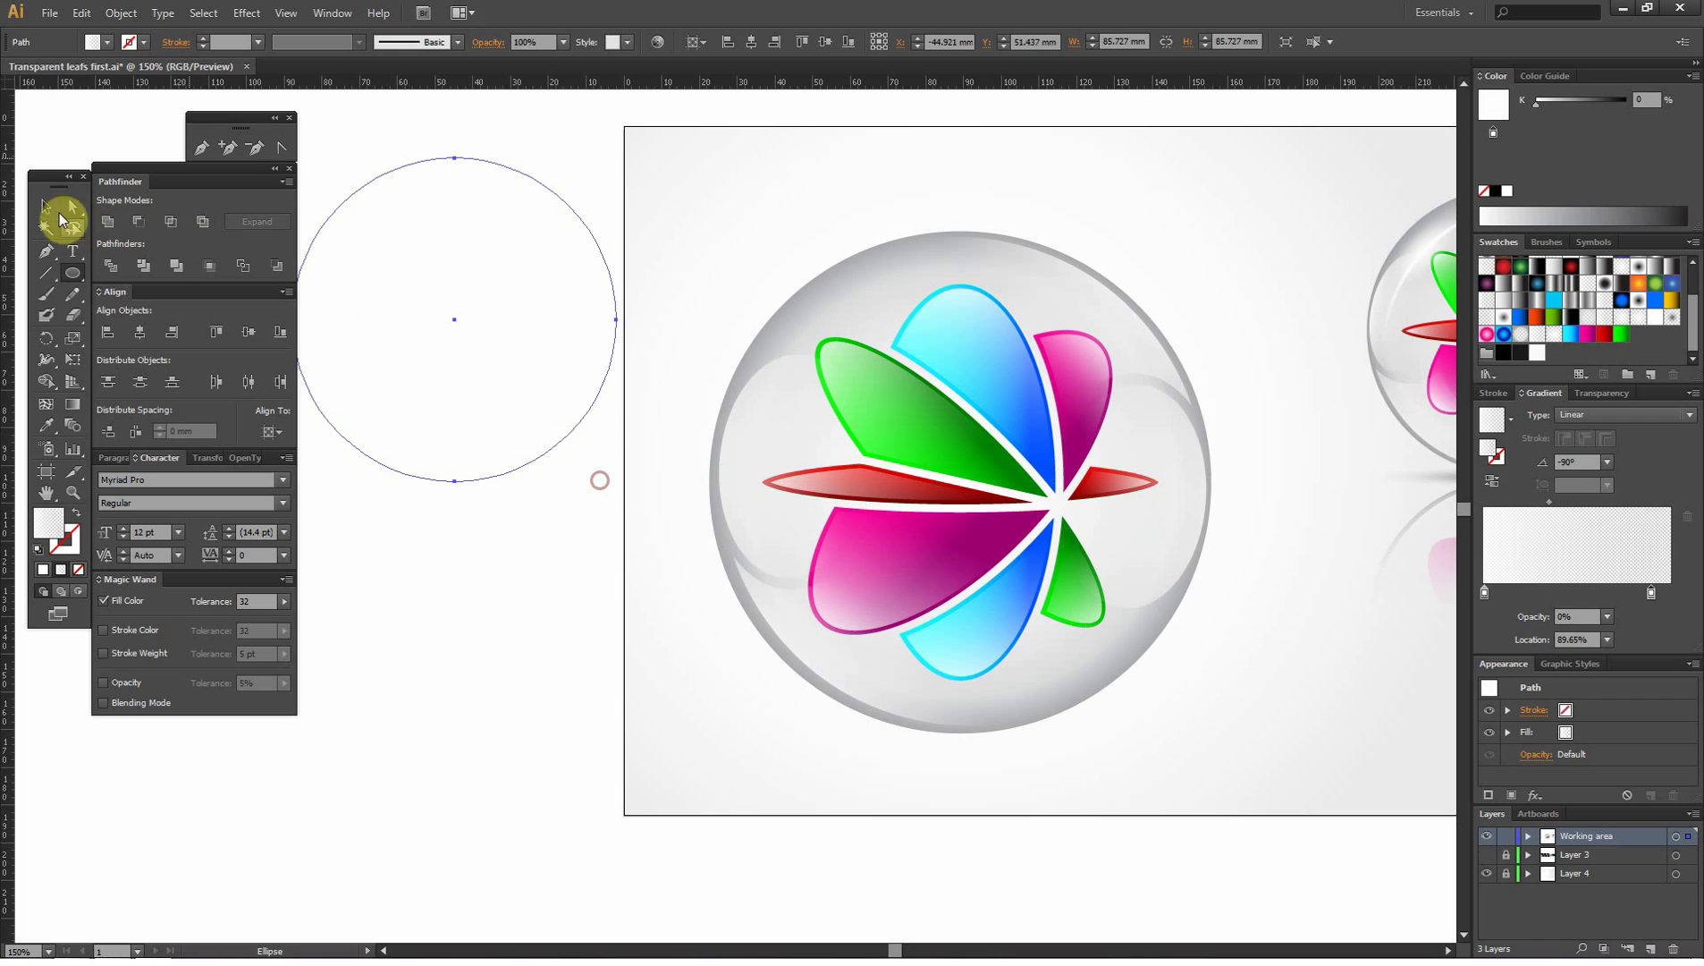
pyautogui.click(47, 205)
pyautogui.click(1504, 354)
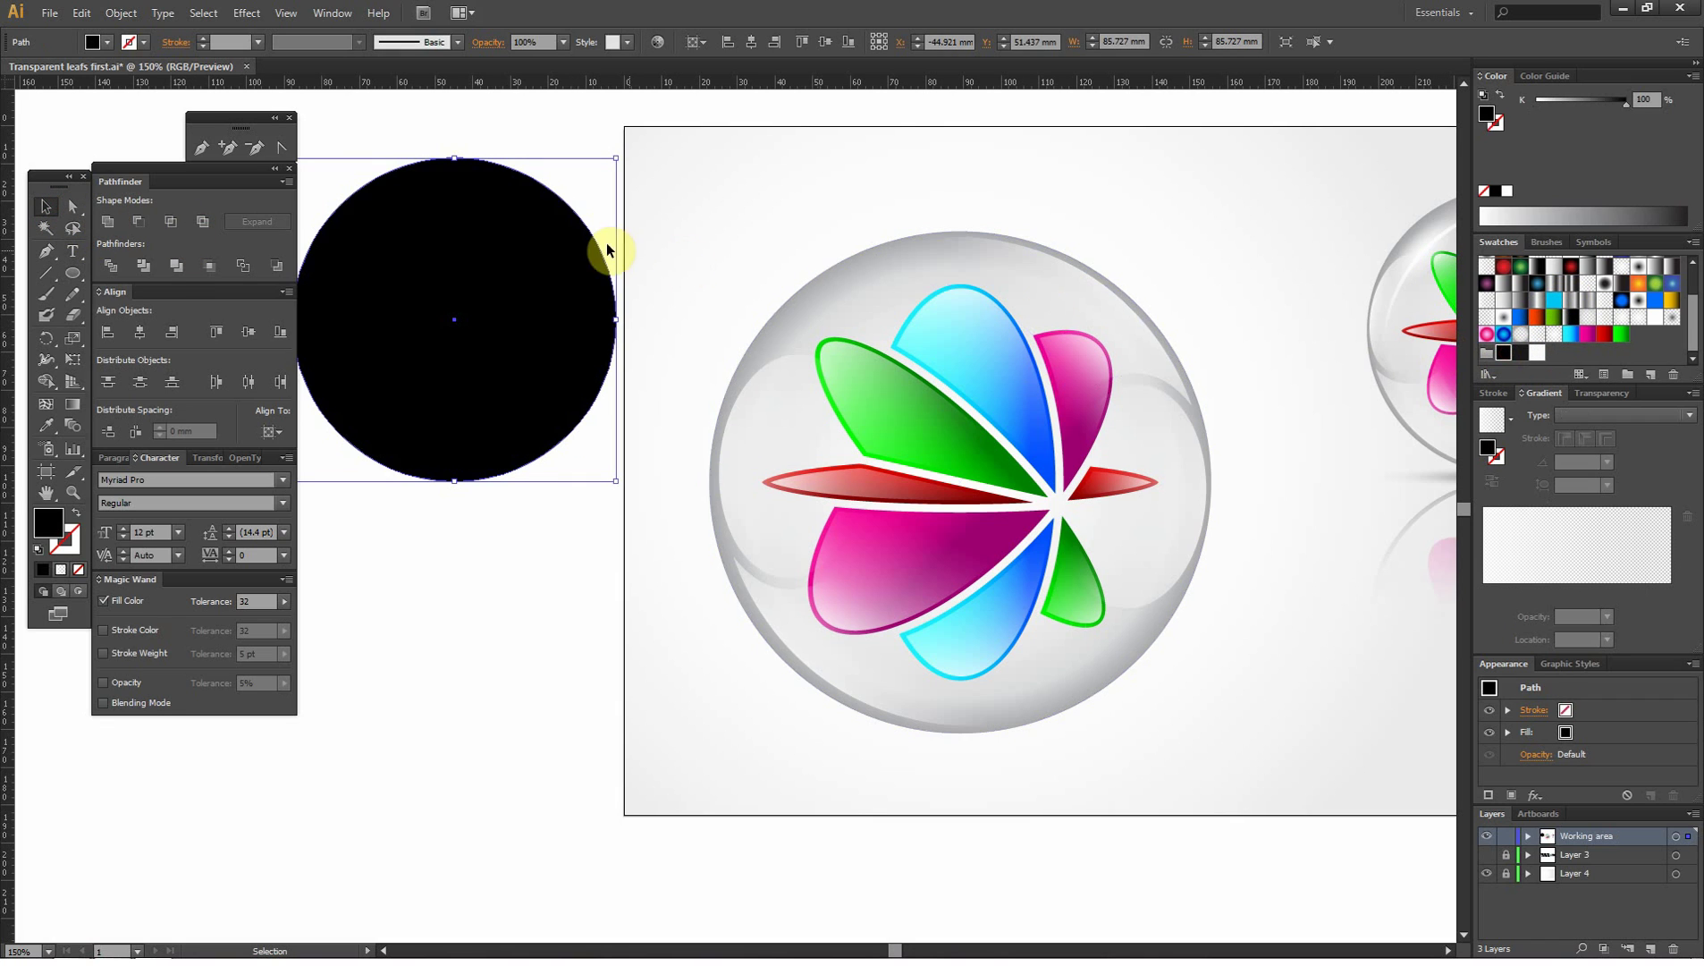
# - Cut the circle at its left and right points, delete the bottom half, and swap fill to stroke
pyautogui.moveTo(426, 333); pyautogui.dragTo(525, 361)
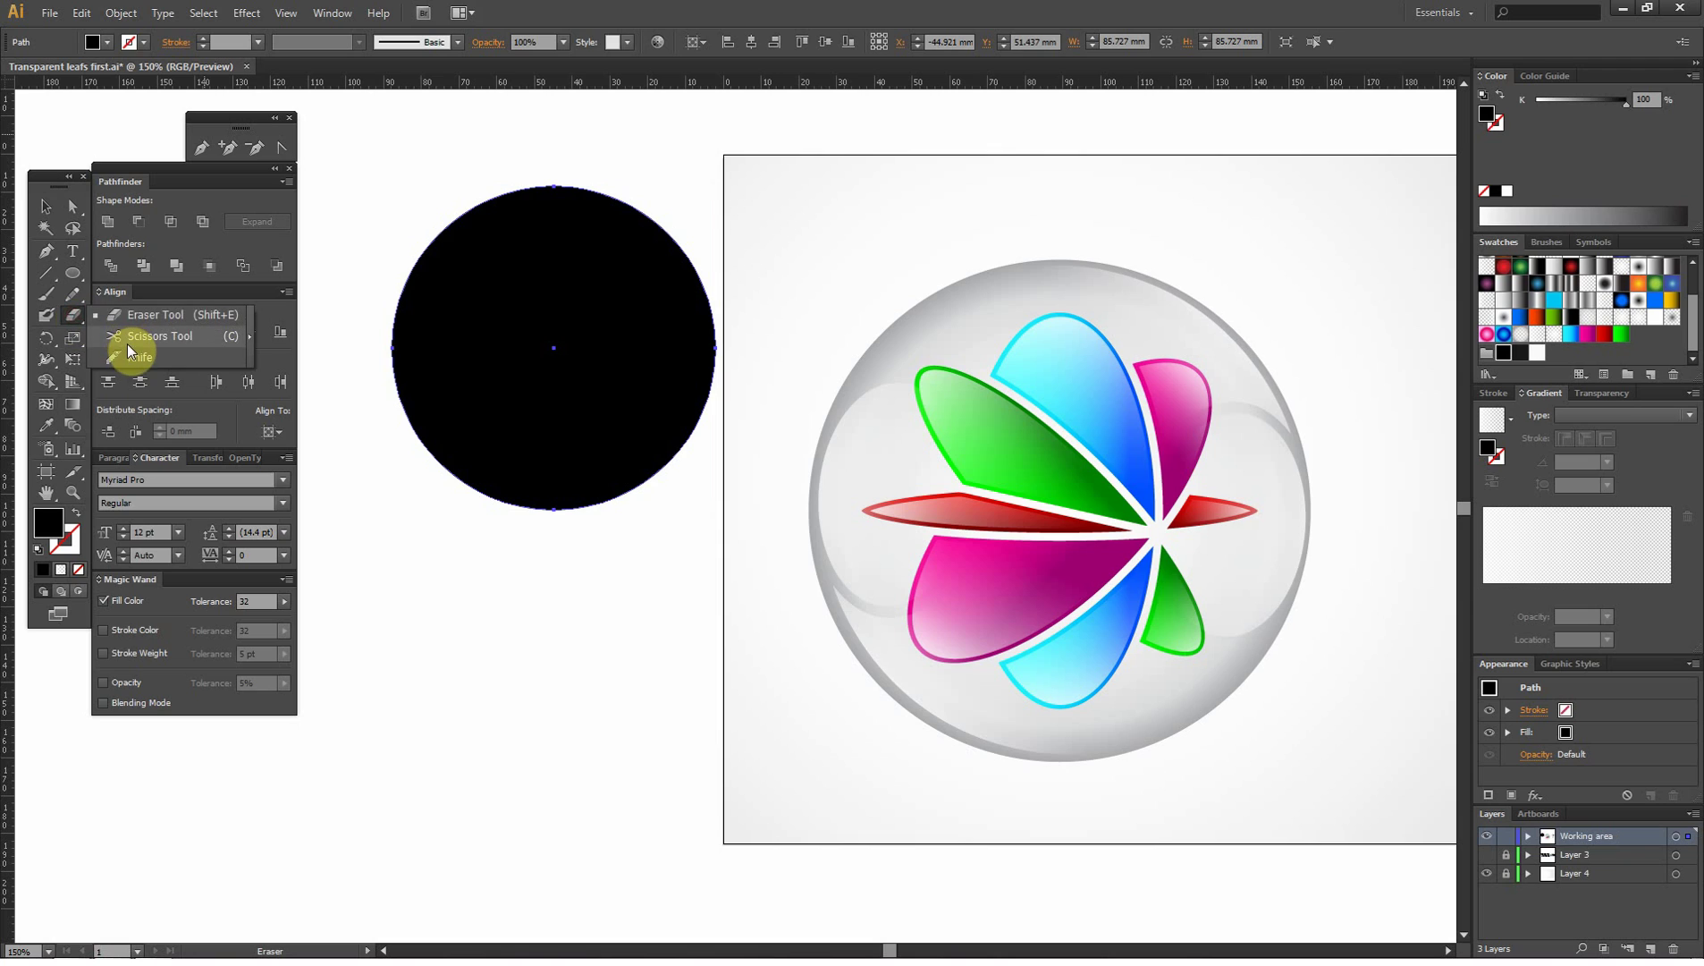
pyautogui.moveTo(72, 315); pyautogui.dragTo(127, 338)
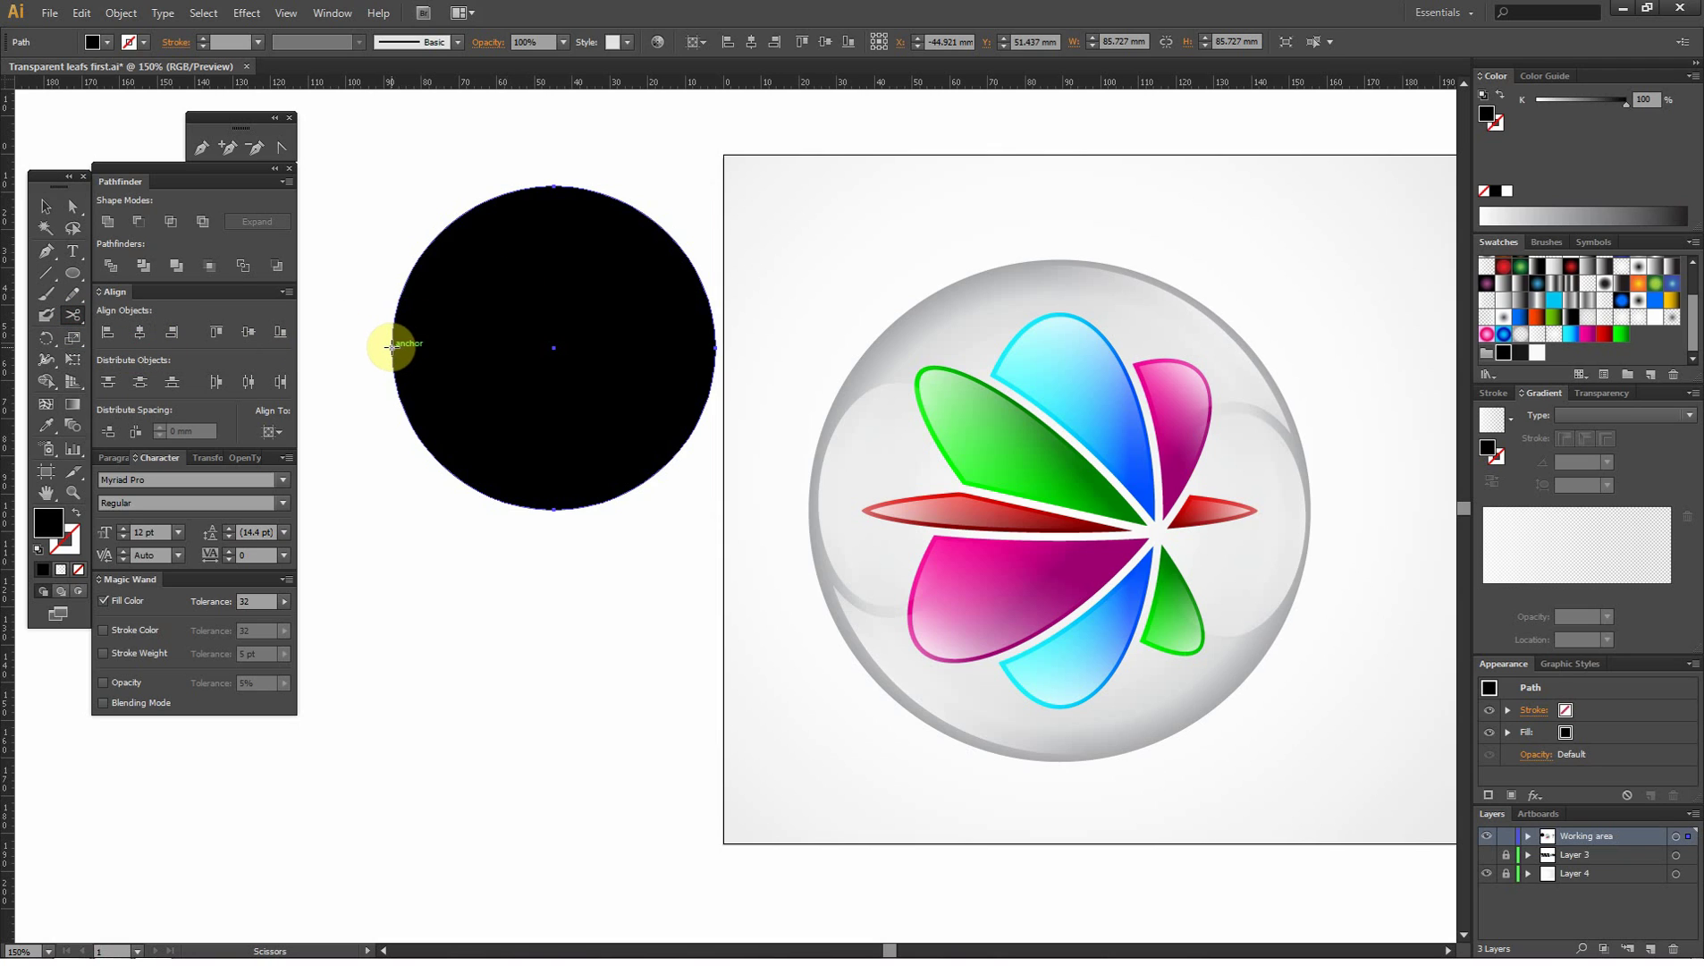
pyautogui.click(392, 320)
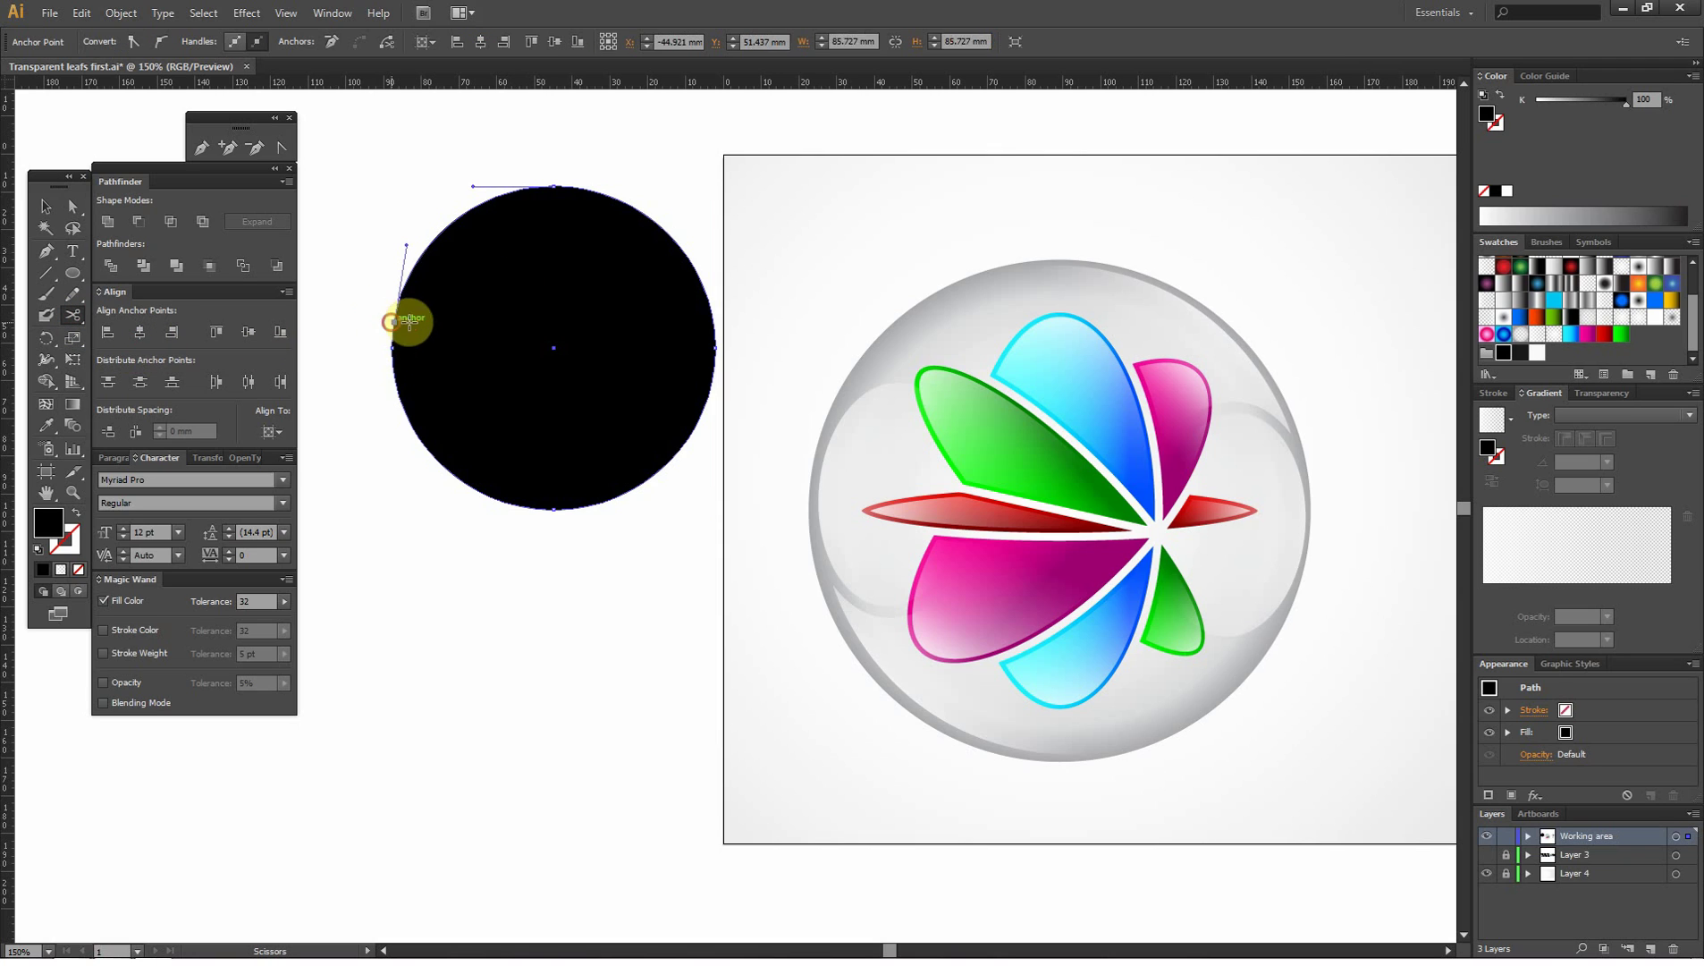
pyautogui.click(710, 319)
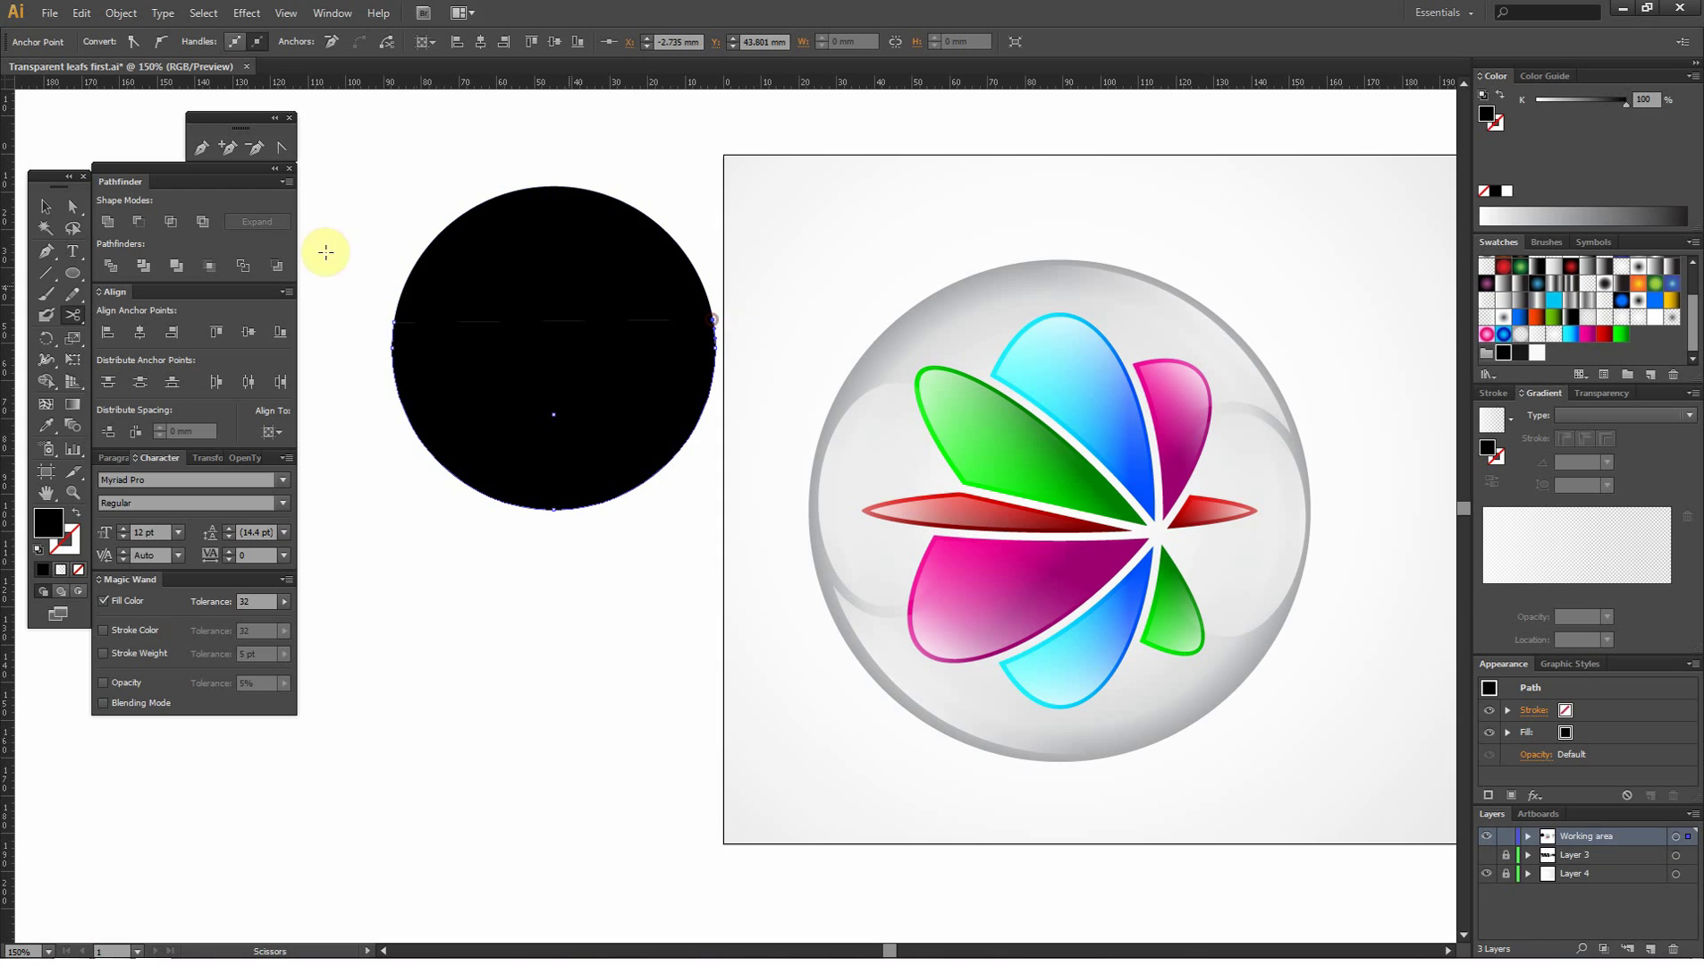
pyautogui.click(45, 205)
pyautogui.click(545, 267)
pyautogui.click(571, 418)
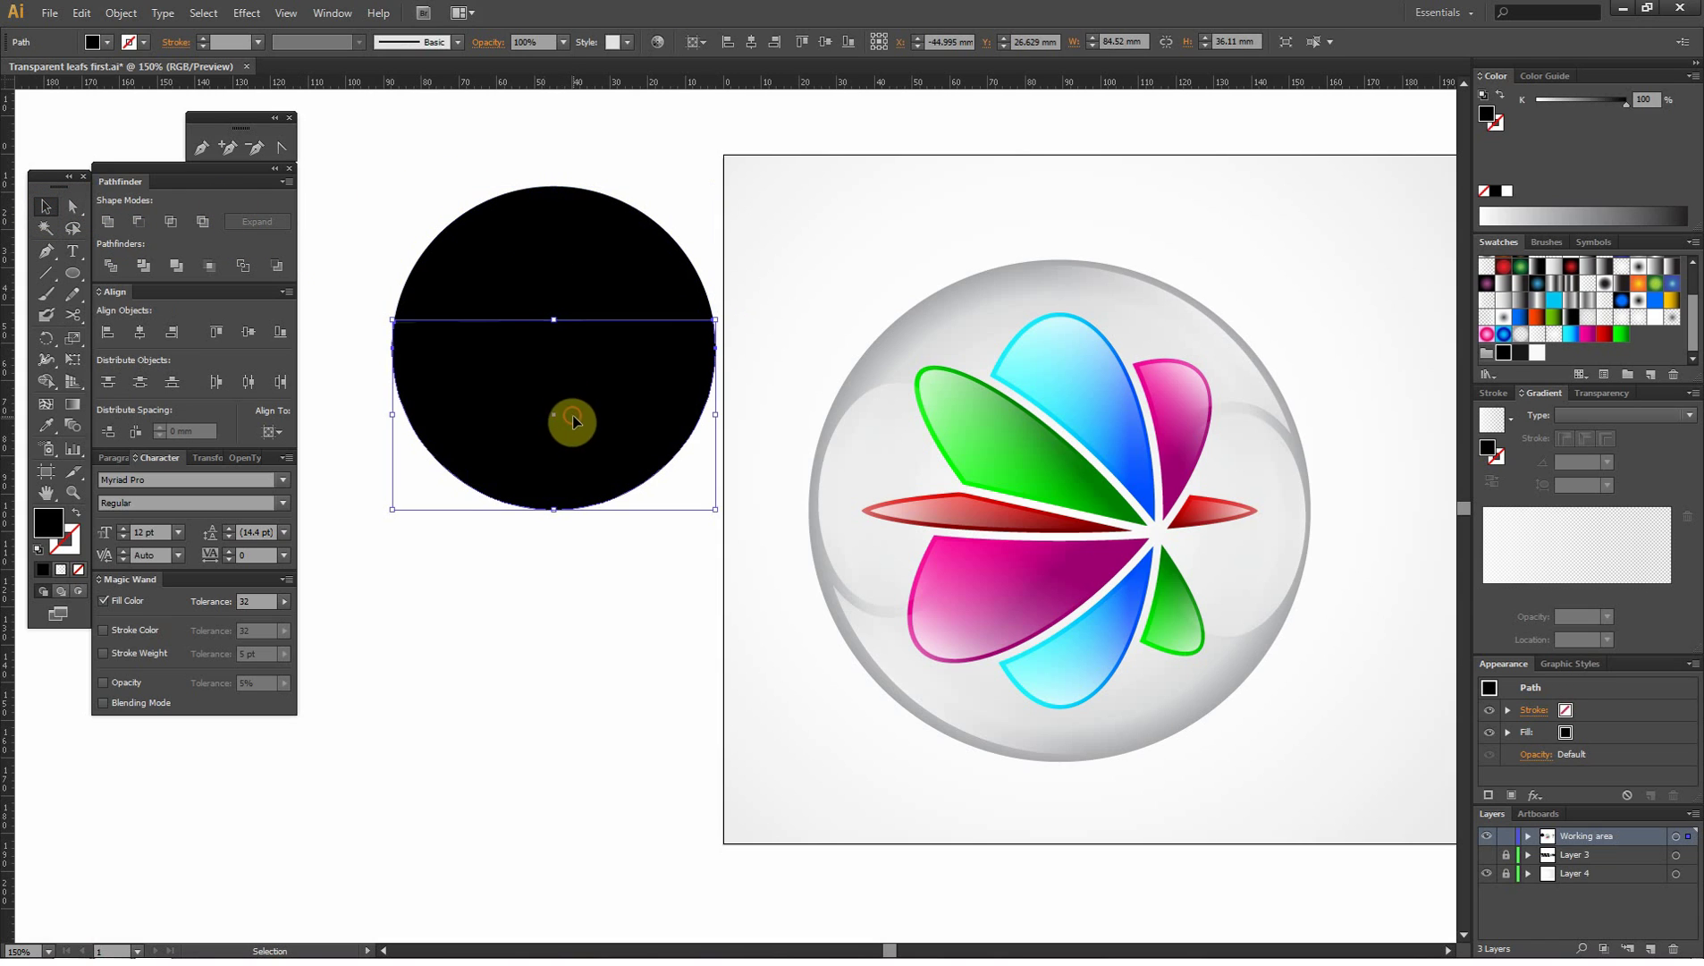
pyautogui.press('Delete')
pyautogui.click(627, 295)
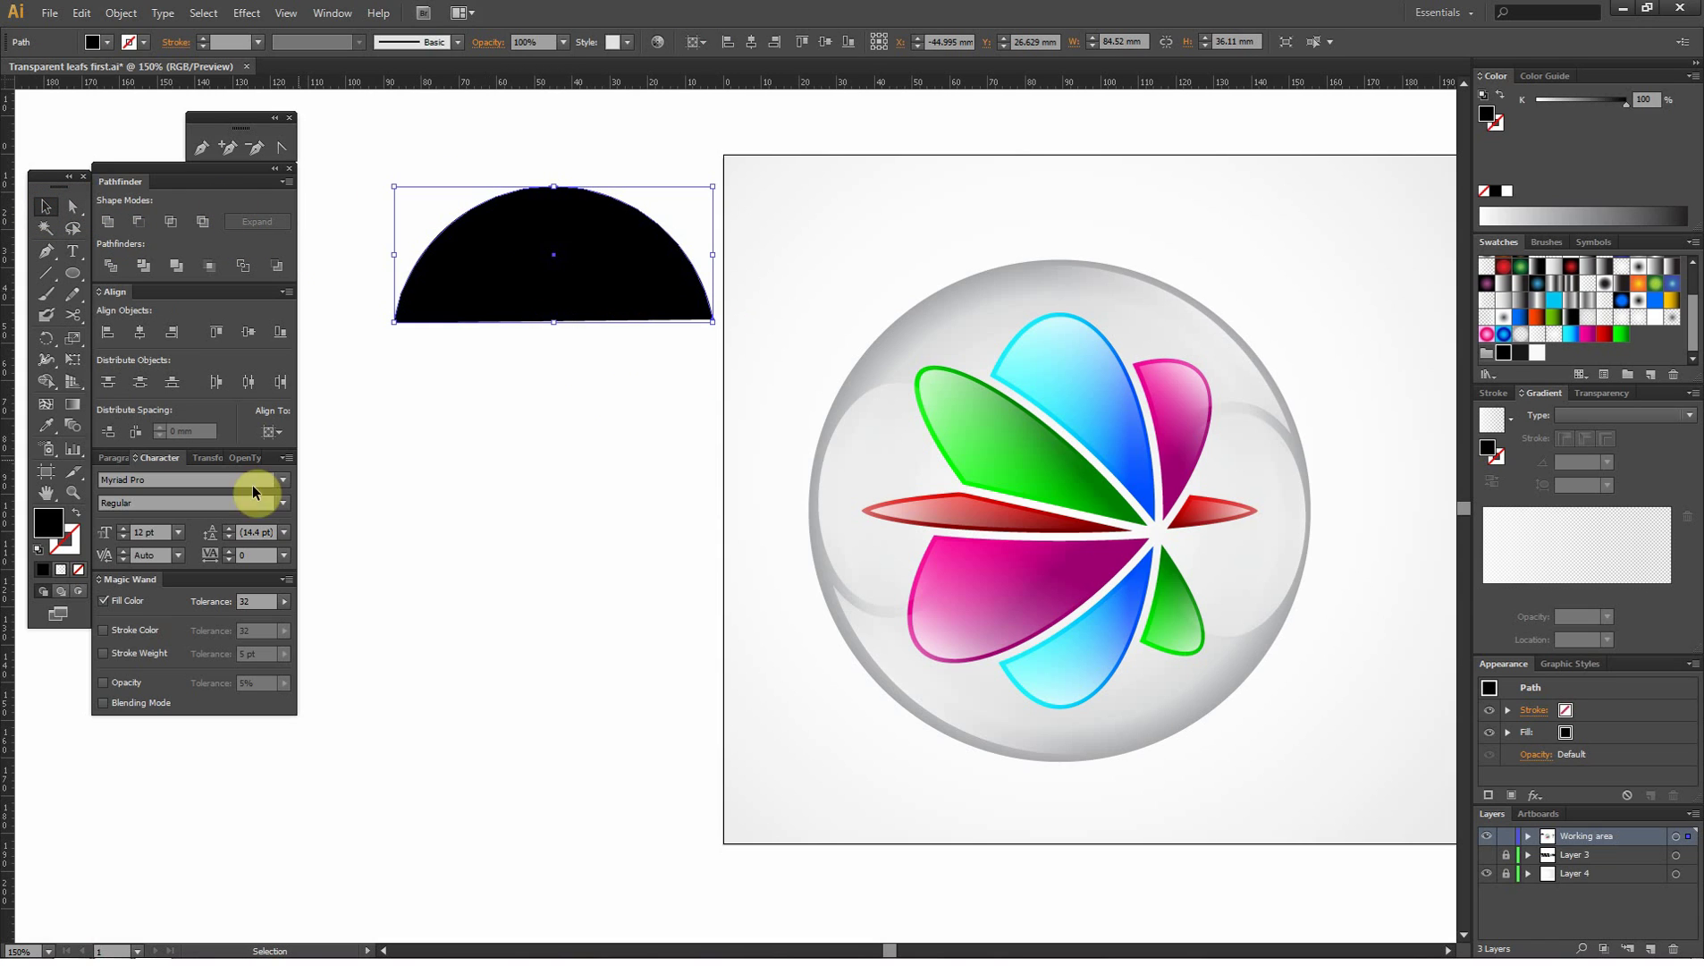
pyautogui.click(79, 512)
# - Apply the elliptical Width Profile 1 to the half-circle arc
pyautogui.click(536, 458)
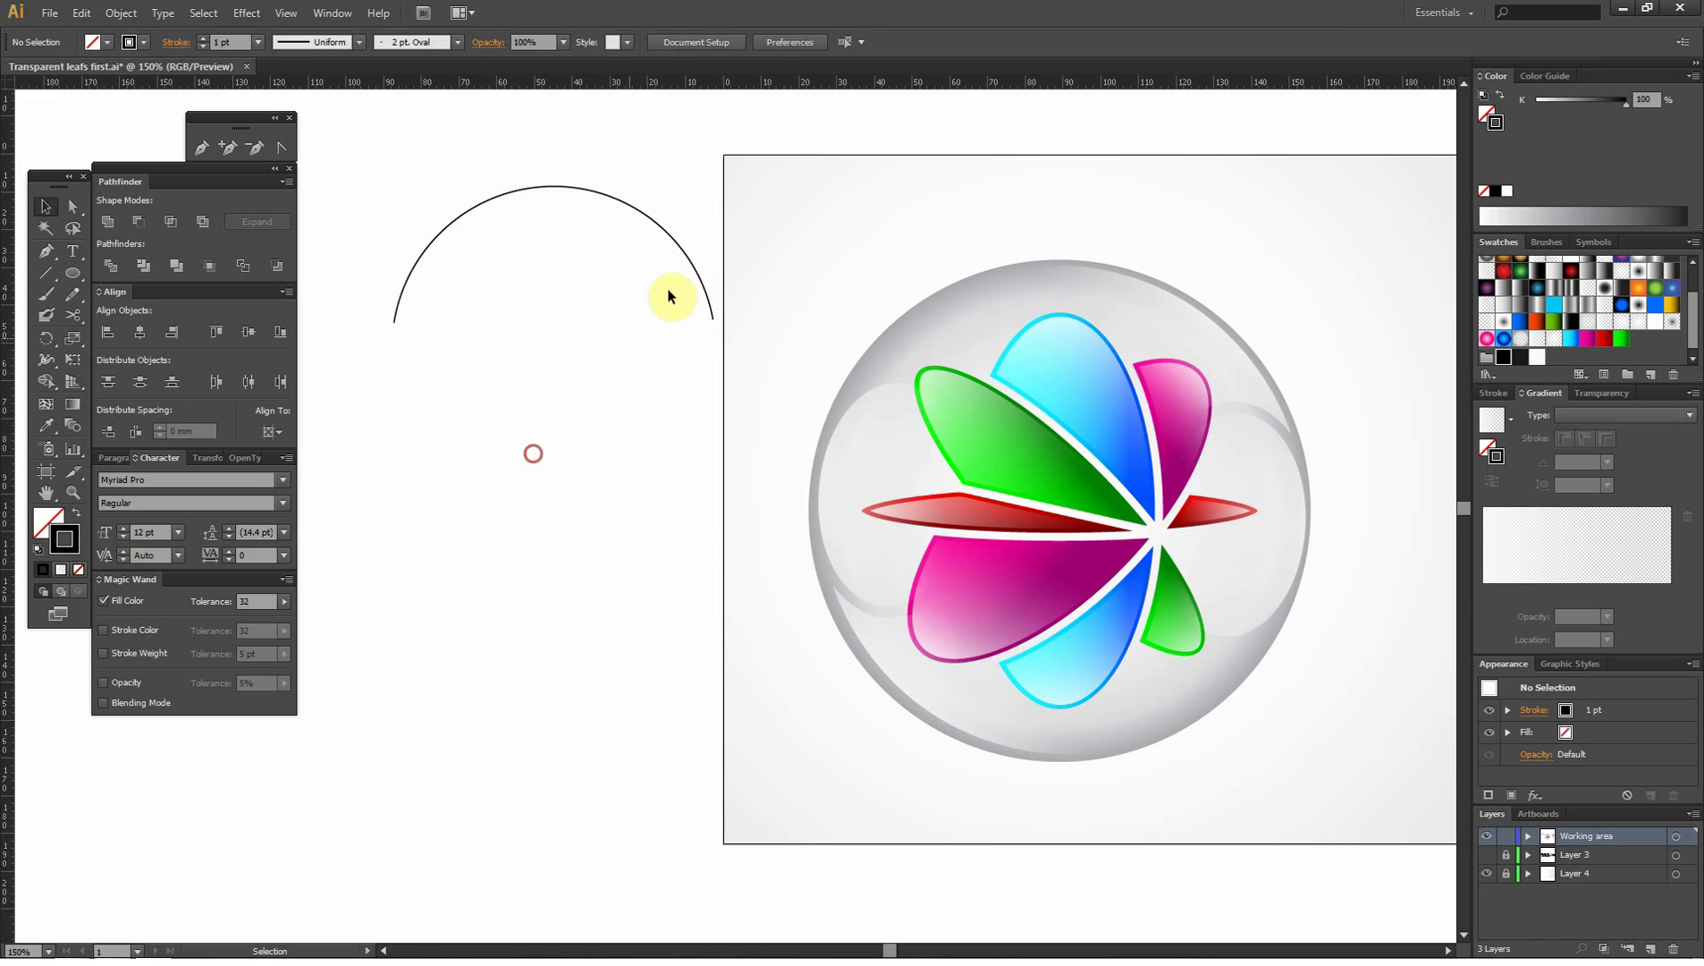
pyautogui.moveTo(690, 184); pyautogui.dragTo(534, 320)
pyautogui.click(359, 45)
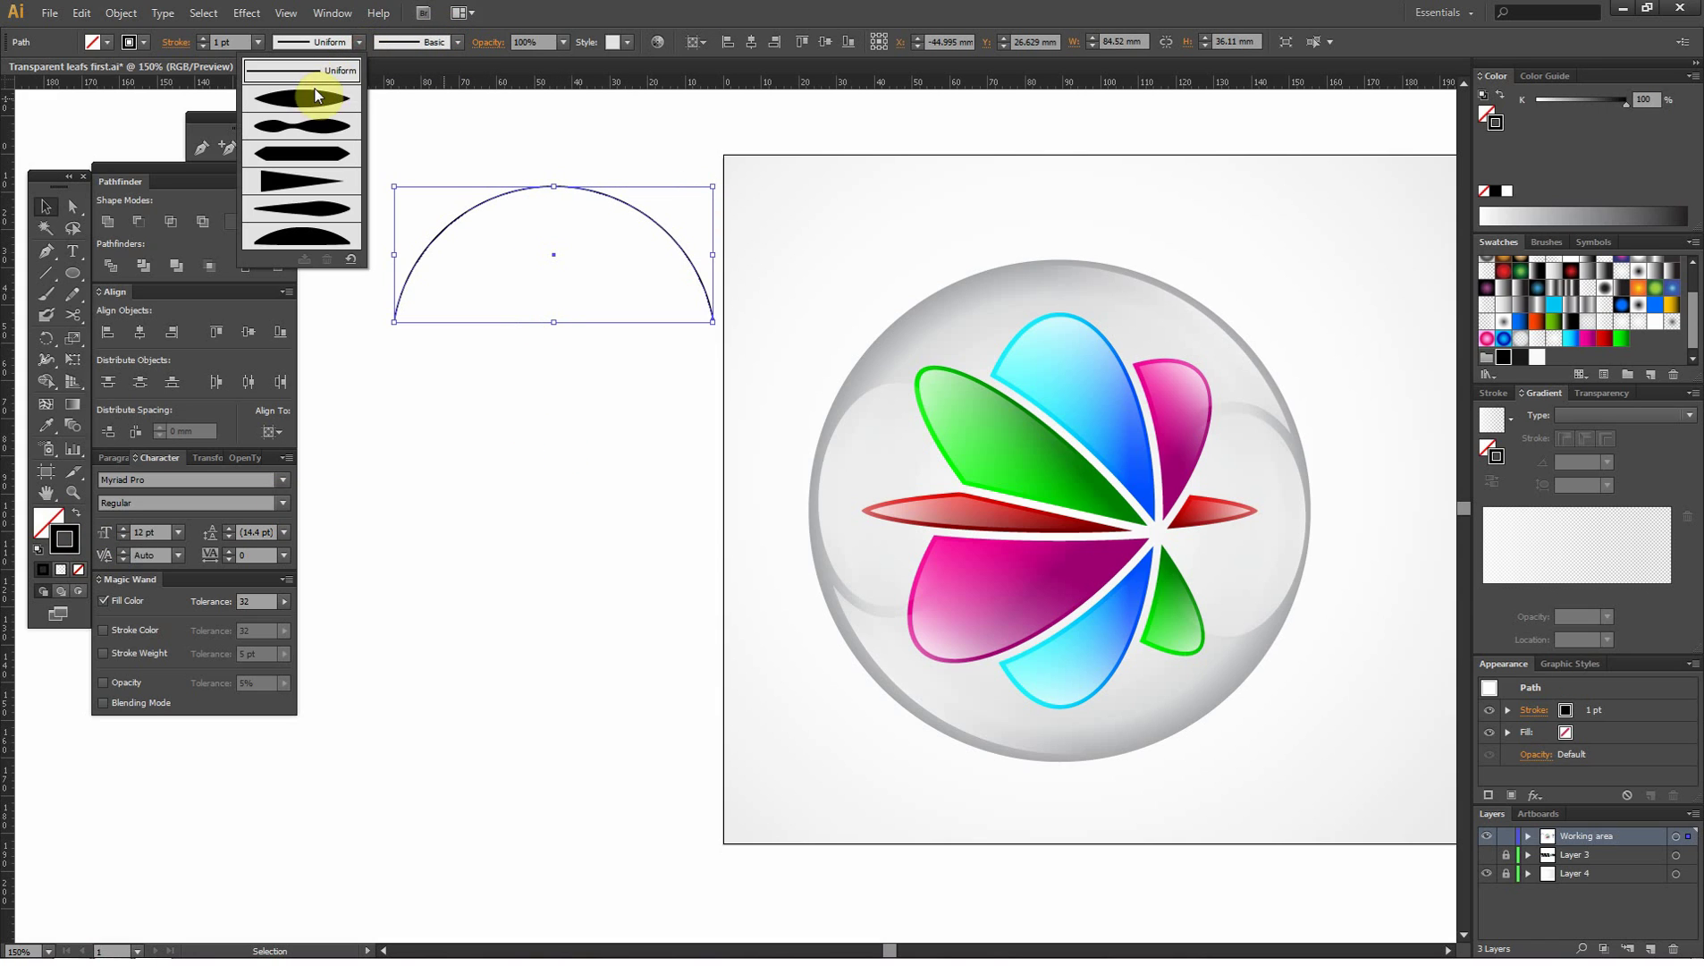
pyautogui.click(313, 94)
# - Set the arc's stroke weight to 8 pt in the Stroke panel
pyautogui.click(657, 125)
pyautogui.moveTo(702, 144); pyautogui.dragTo(590, 346)
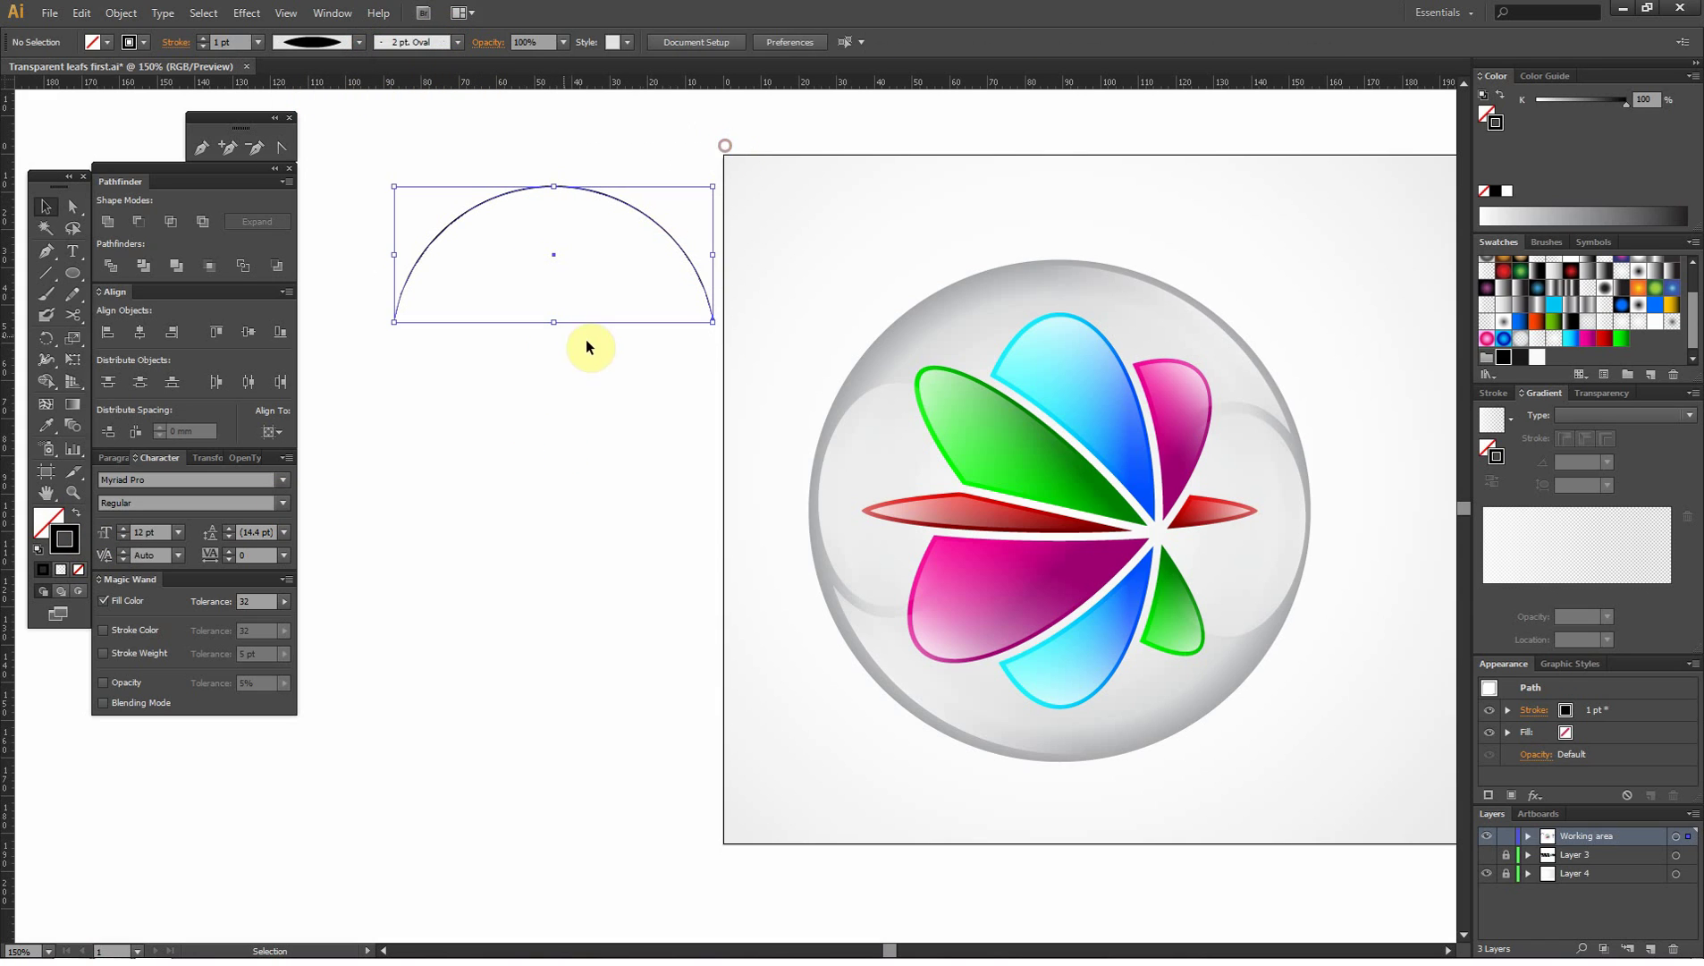
pyautogui.click(1499, 397)
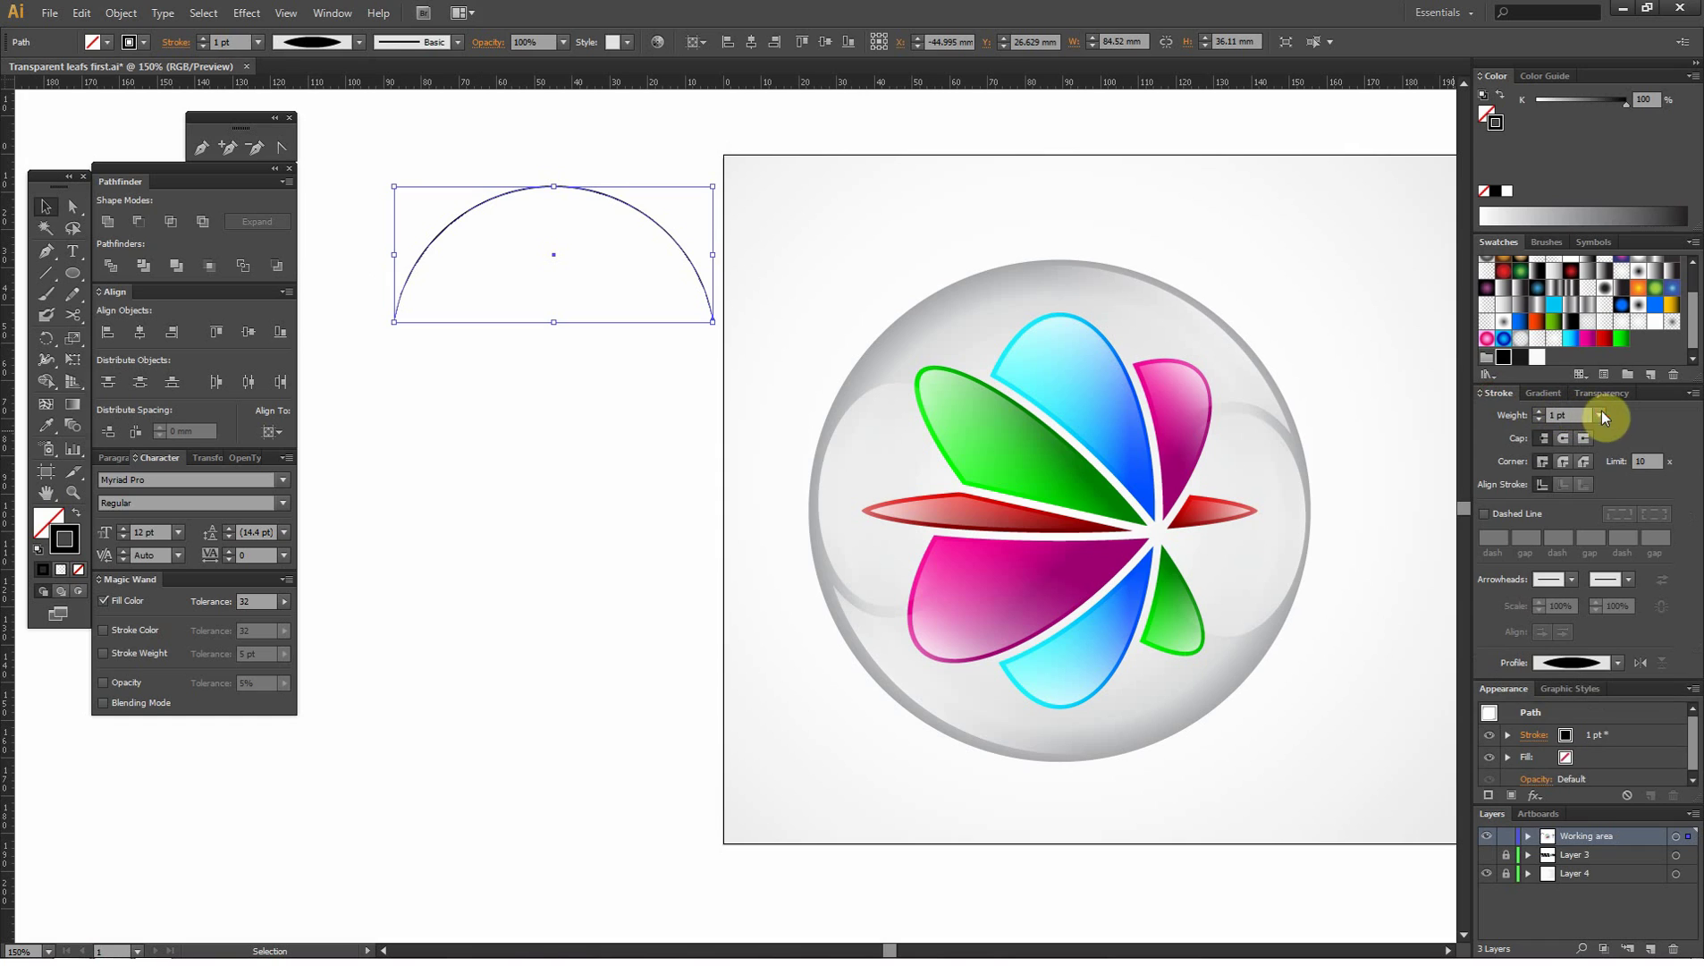
pyautogui.click(1600, 416)
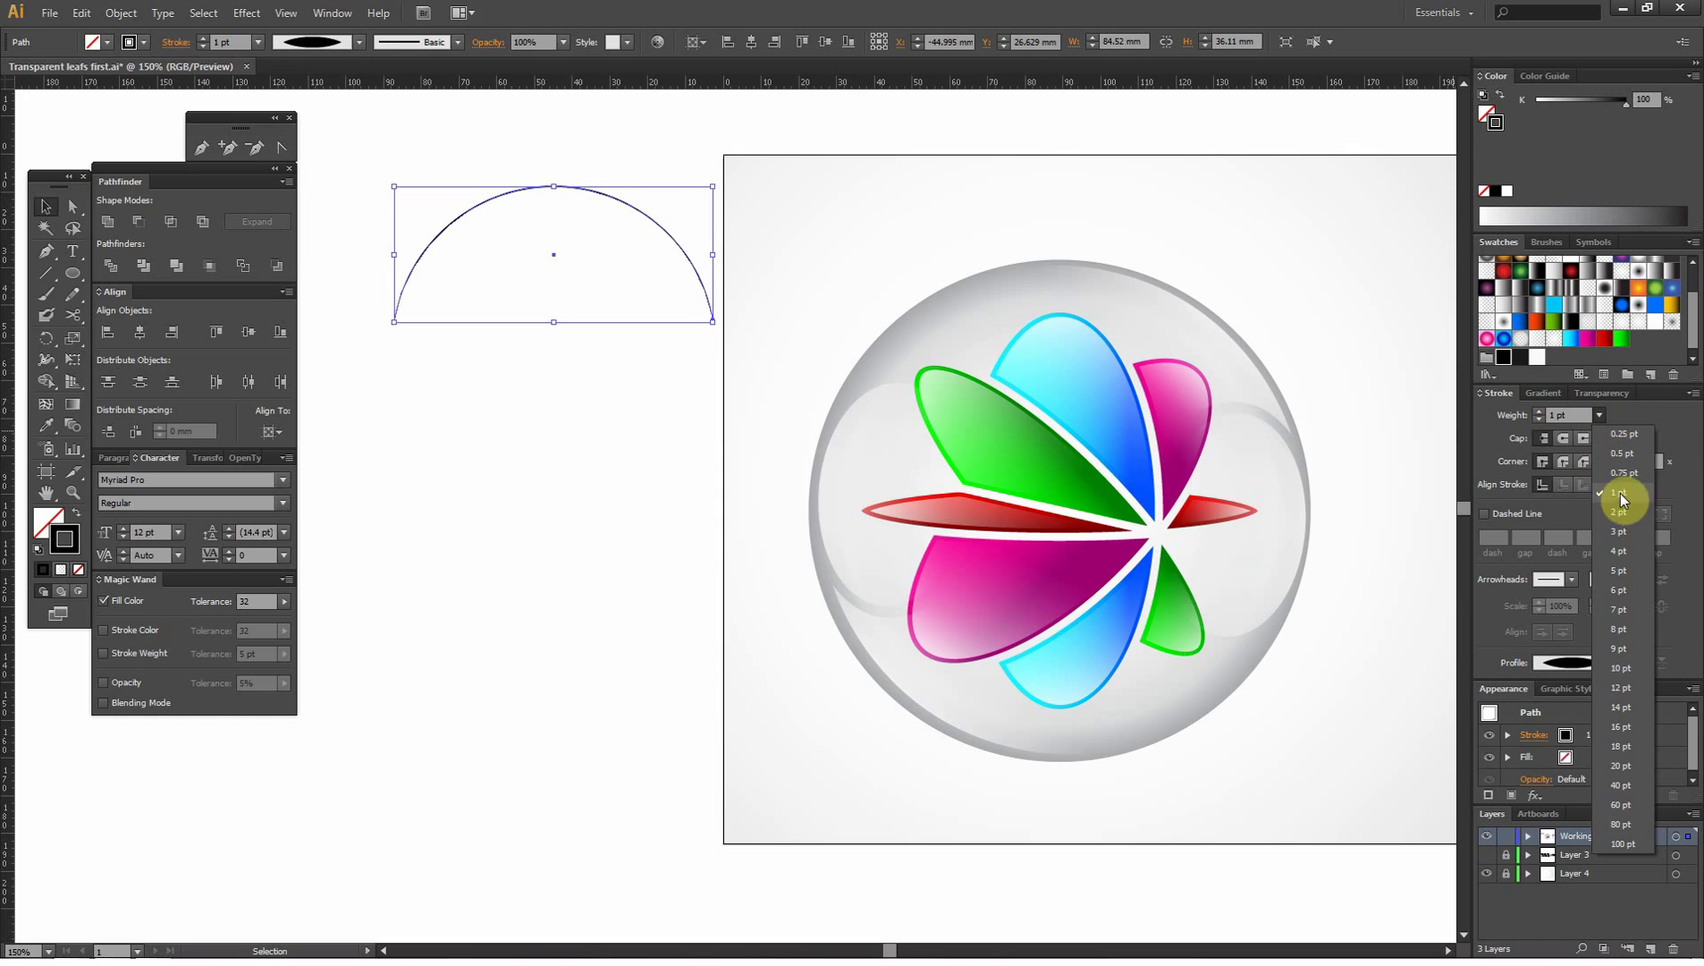
pyautogui.click(1627, 562)
pyautogui.click(1600, 415)
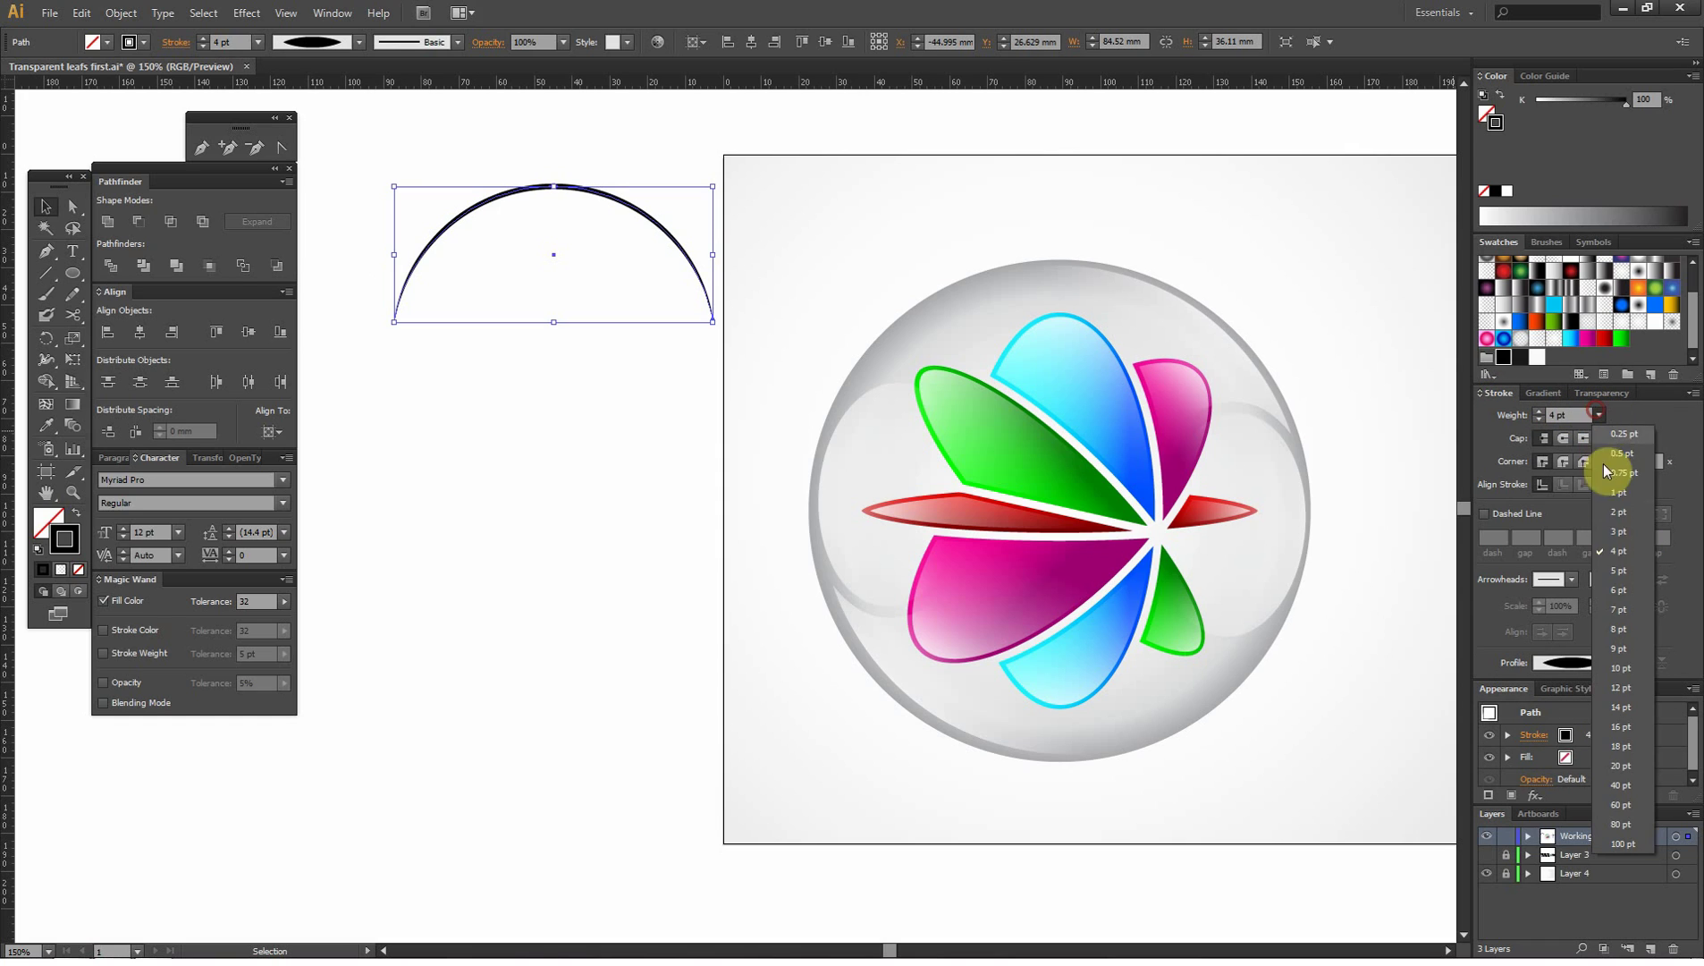
pyautogui.click(1625, 590)
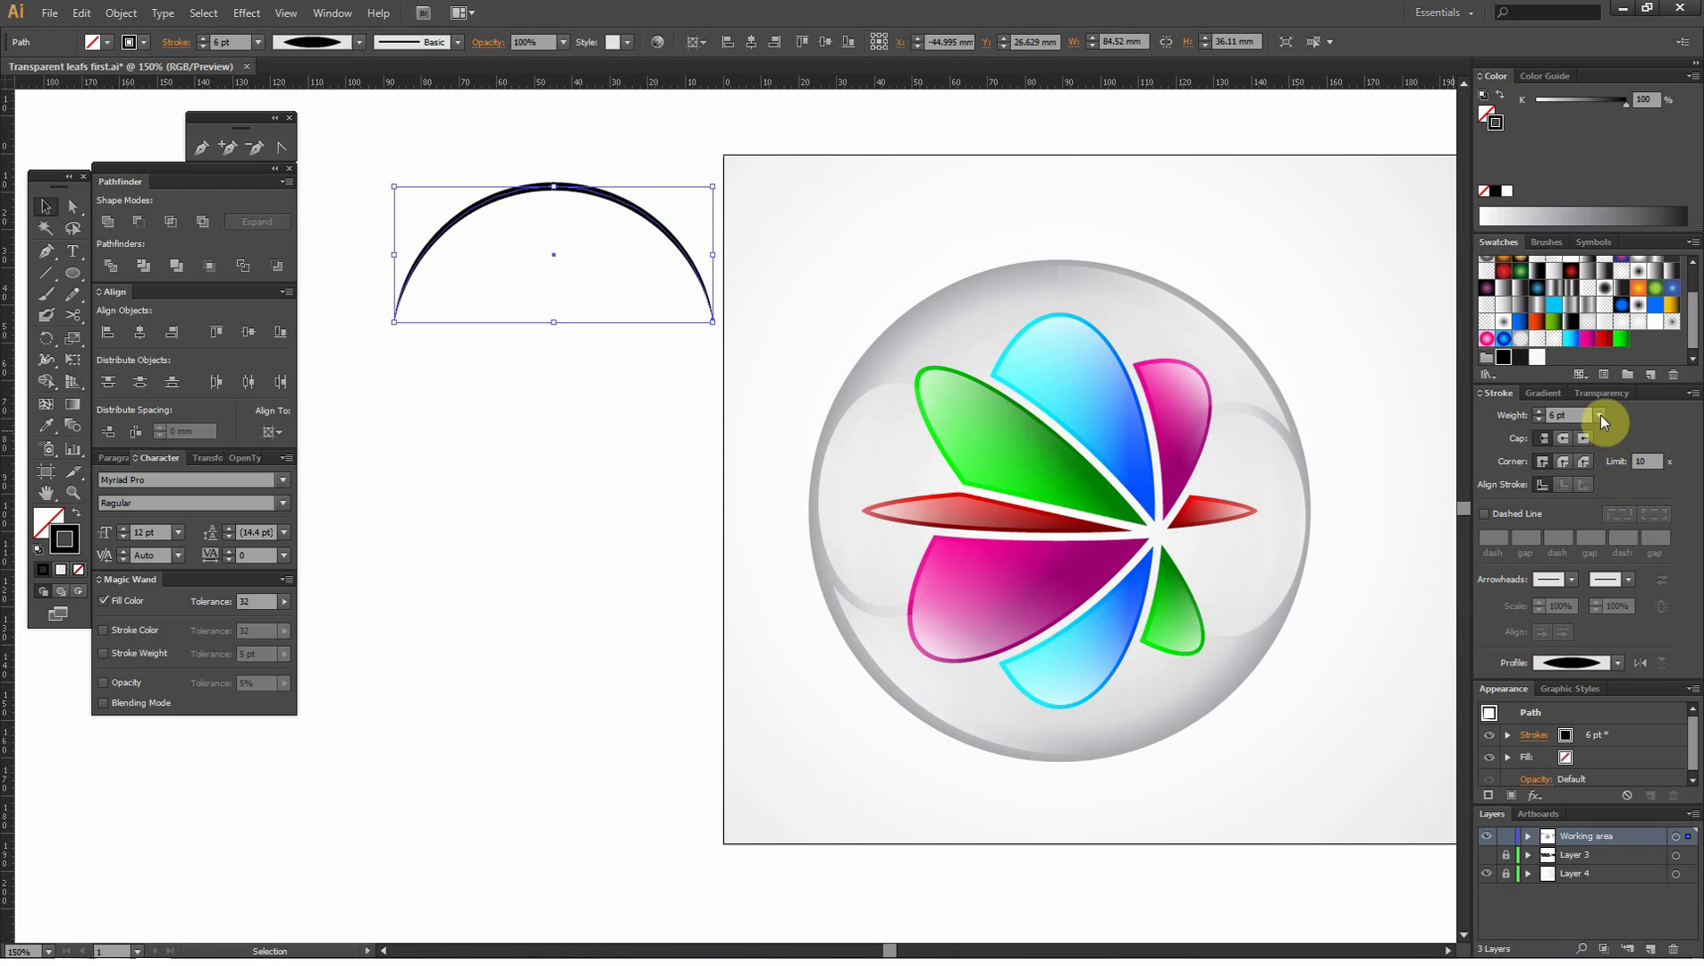
pyautogui.click(1629, 626)
pyautogui.click(654, 443)
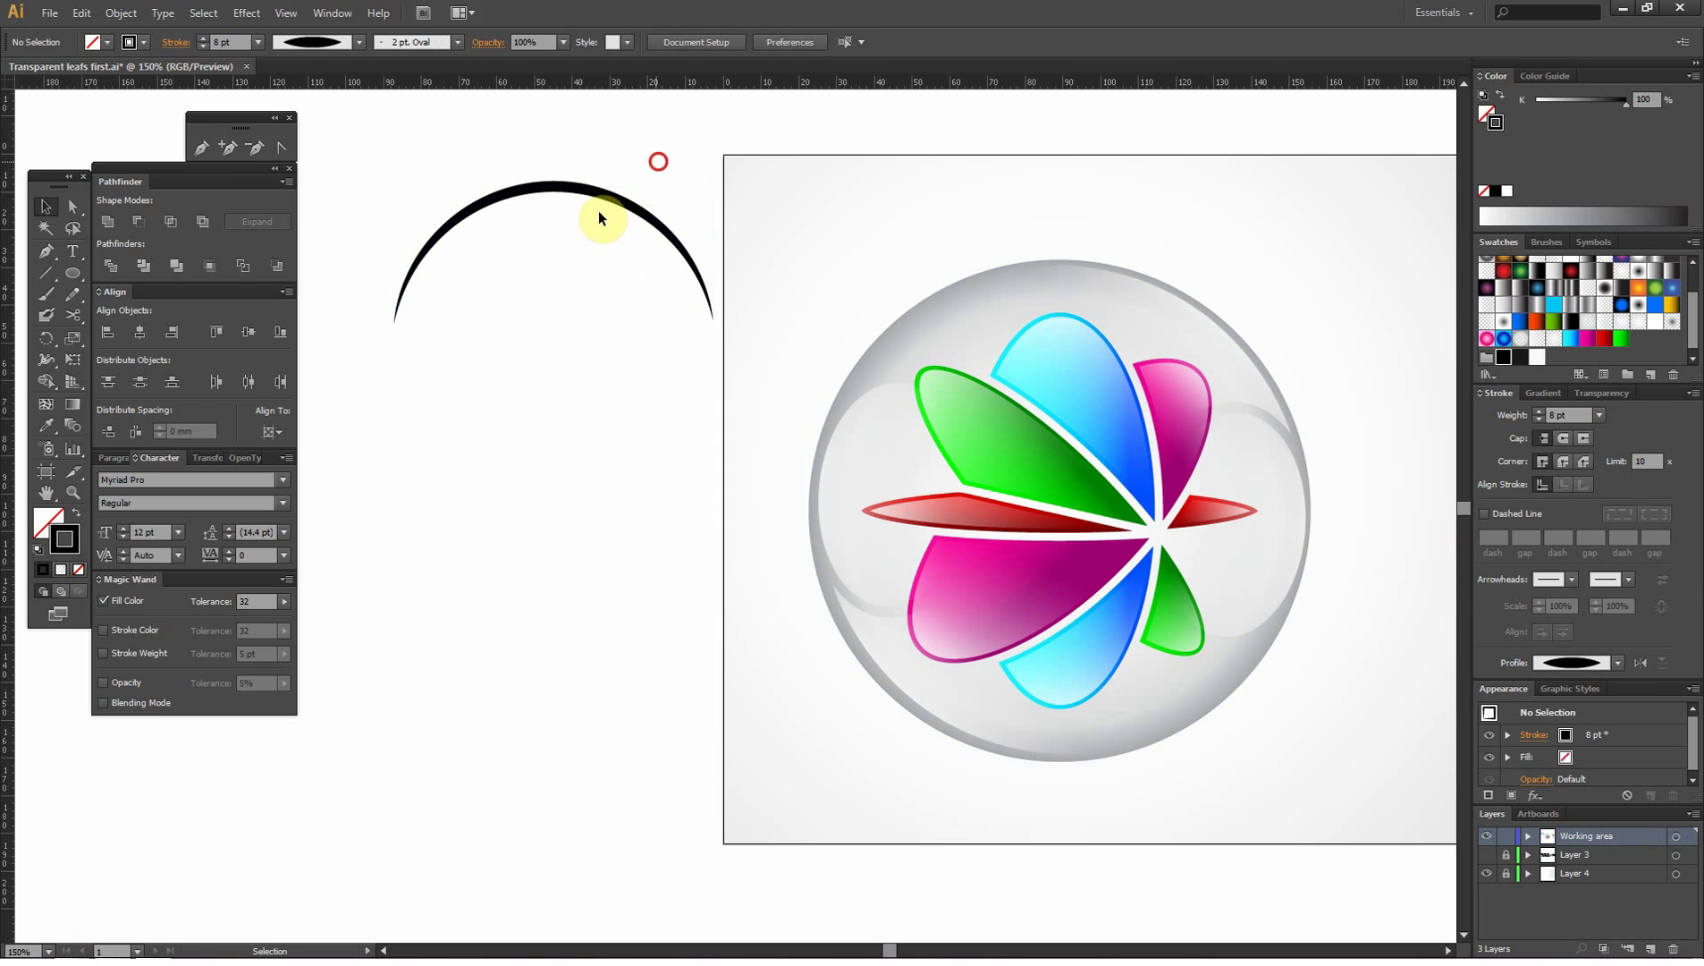
pyautogui.click(598, 212)
pyautogui.moveTo(1055, 304)
pyautogui.mouseDown()
pyautogui.moveTo(893, 304)
pyautogui.moveTo(917, 301)
pyautogui.mouseUp()
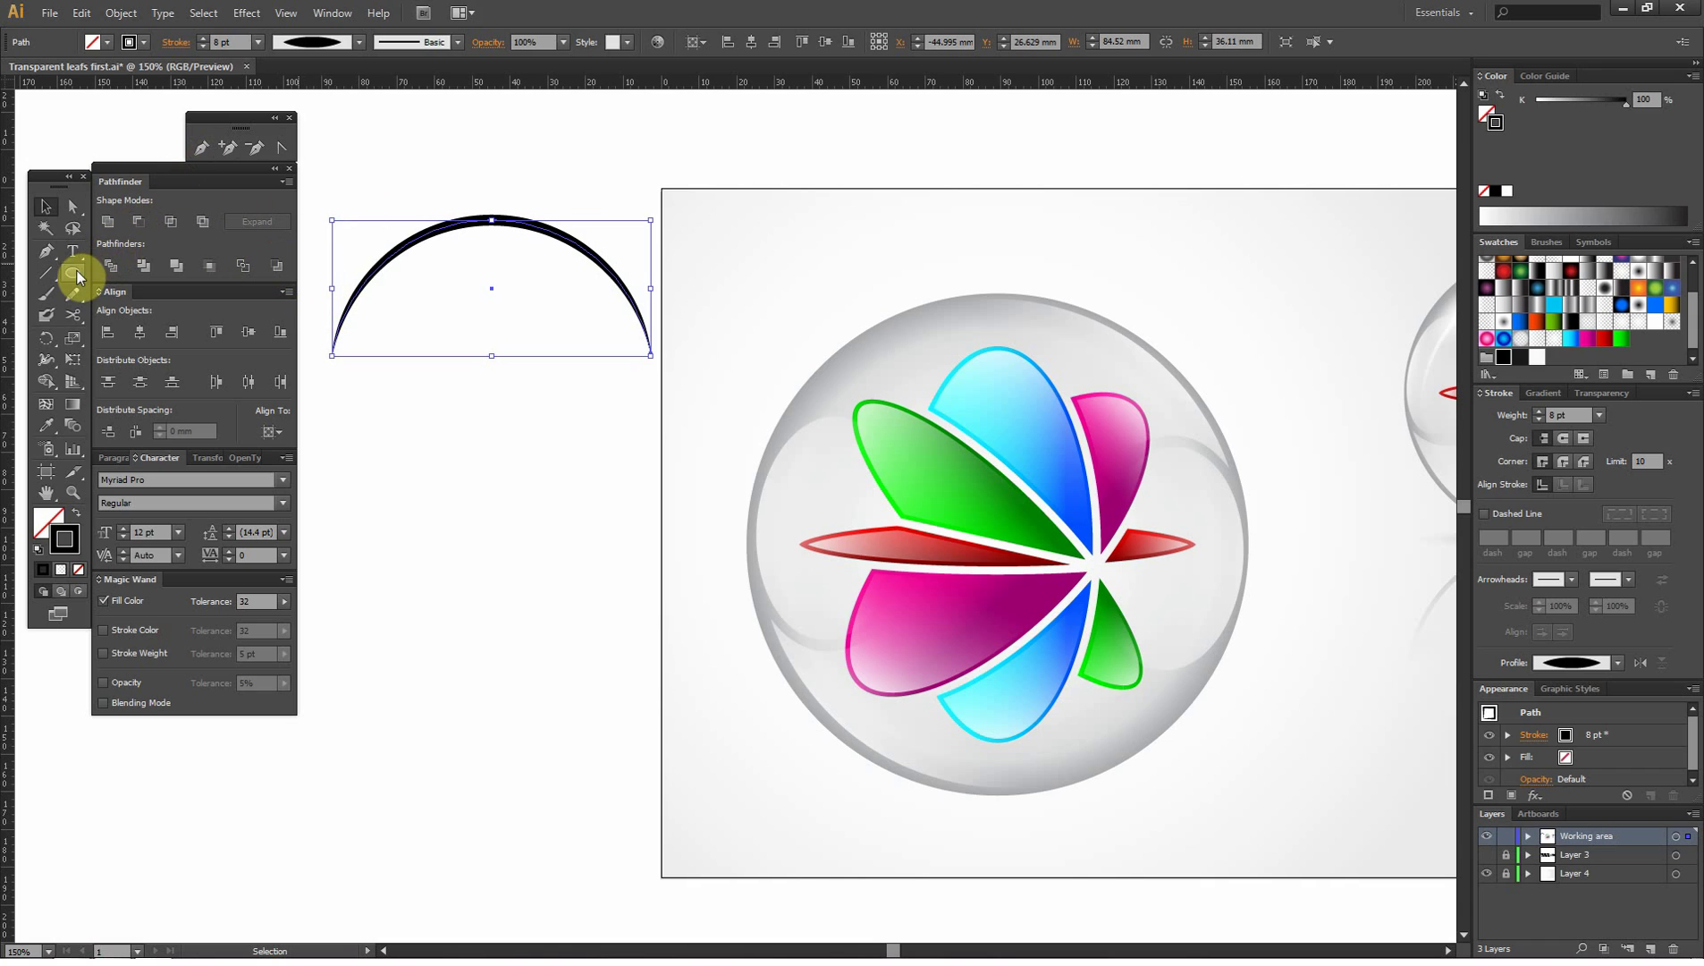
# - Cut the tapered arc near both its right and left ends with Scissors
pyautogui.moveTo(73, 315); pyautogui.dragTo(160, 335)
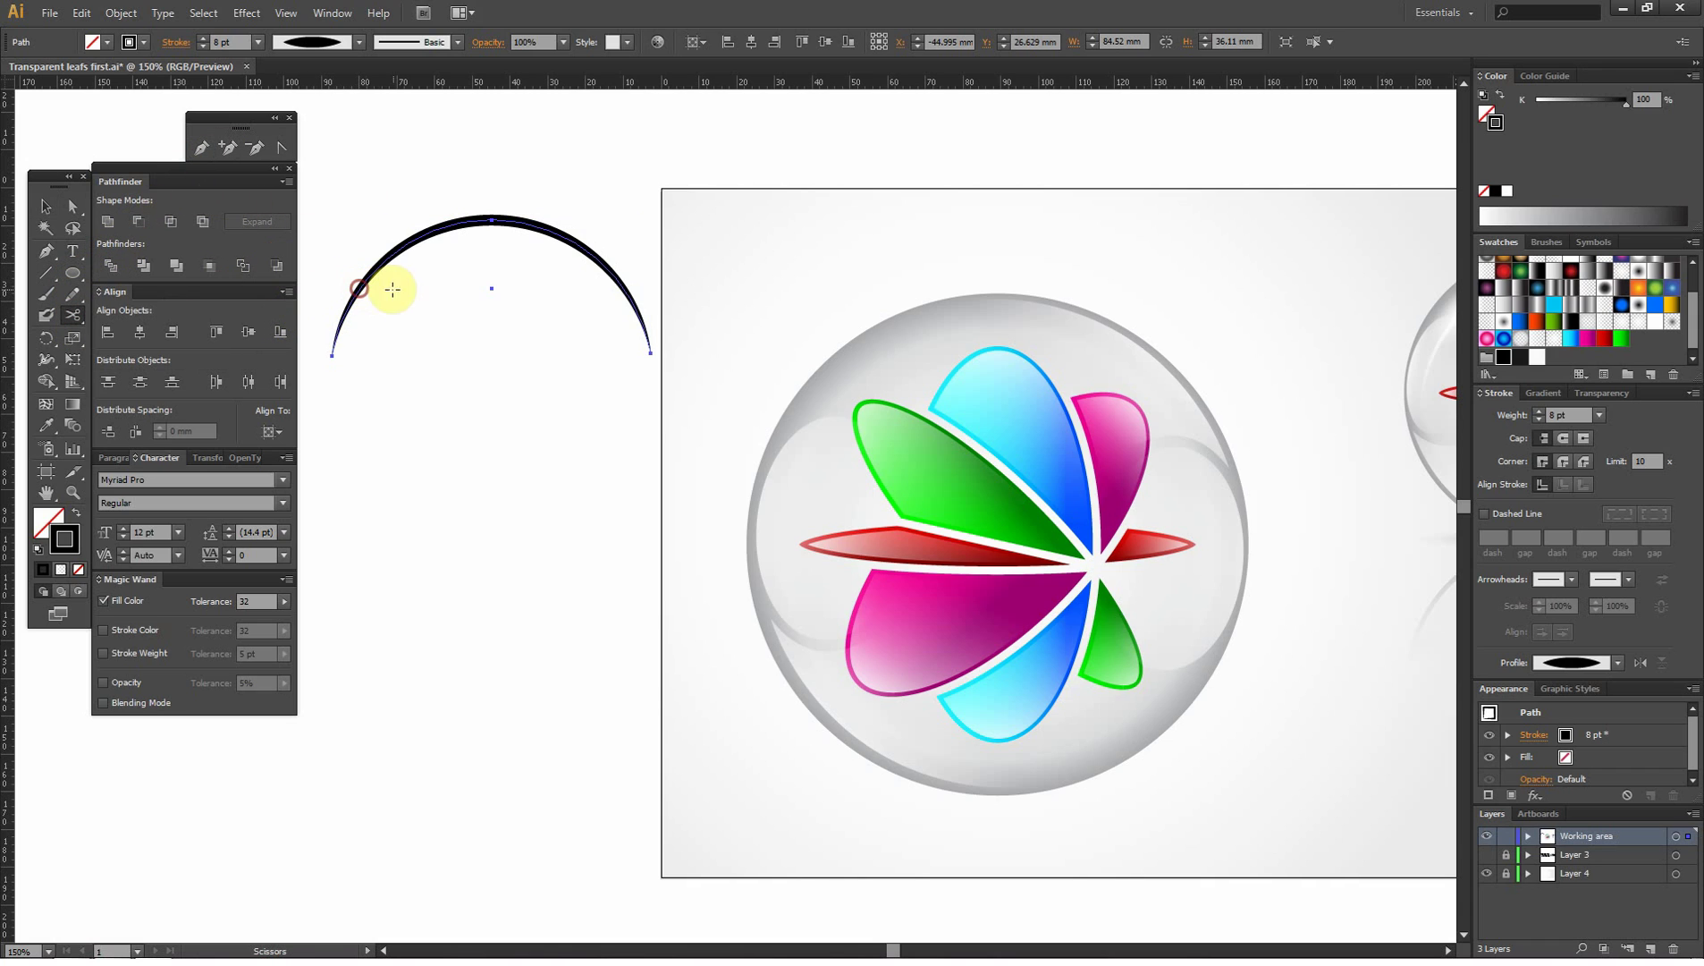
pyautogui.click(626, 289)
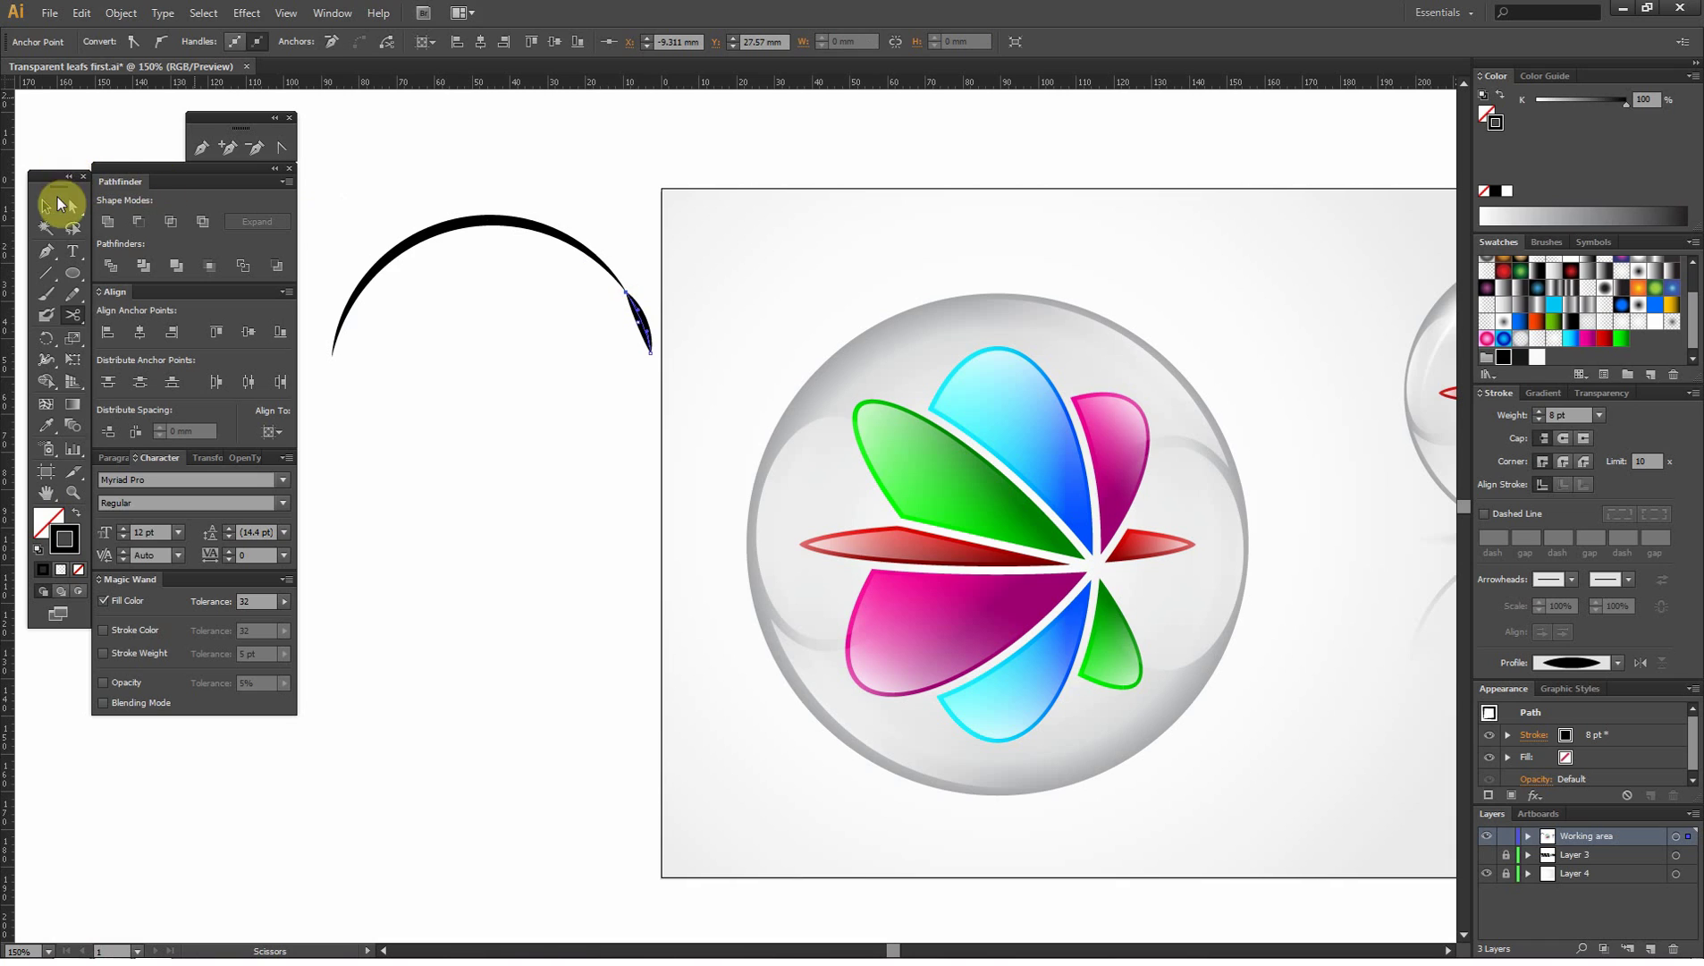
pyautogui.click(516, 371)
pyautogui.click(465, 234)
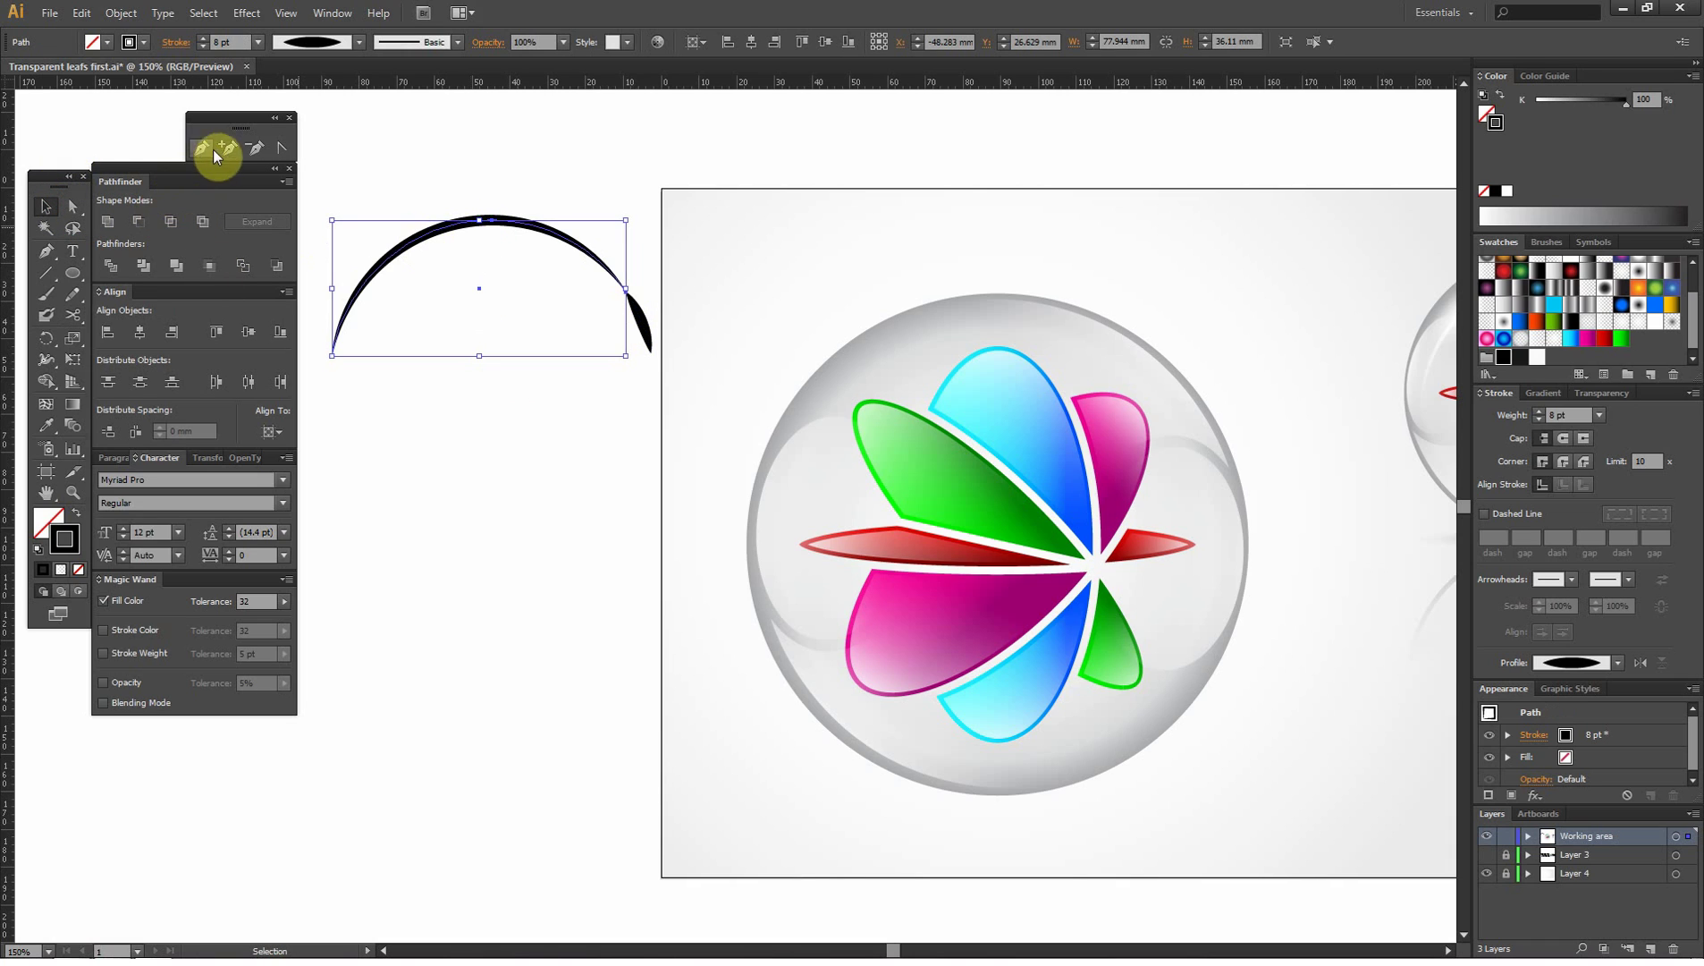
pyautogui.click(73, 314)
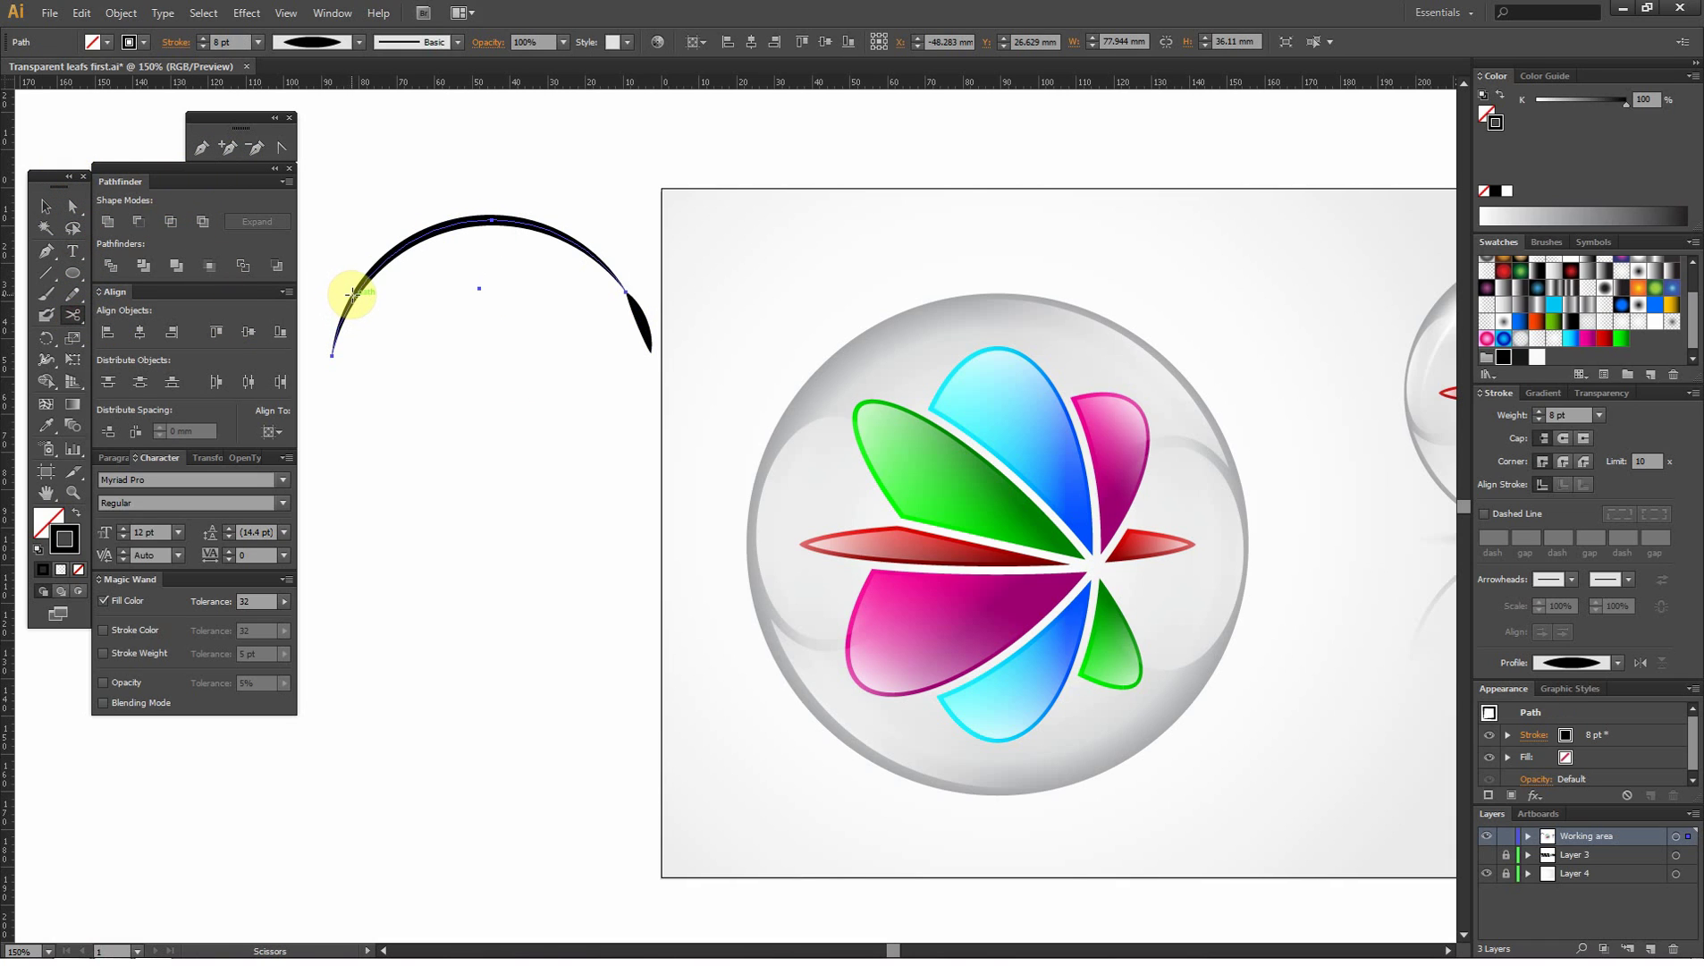
pyautogui.click(350, 294)
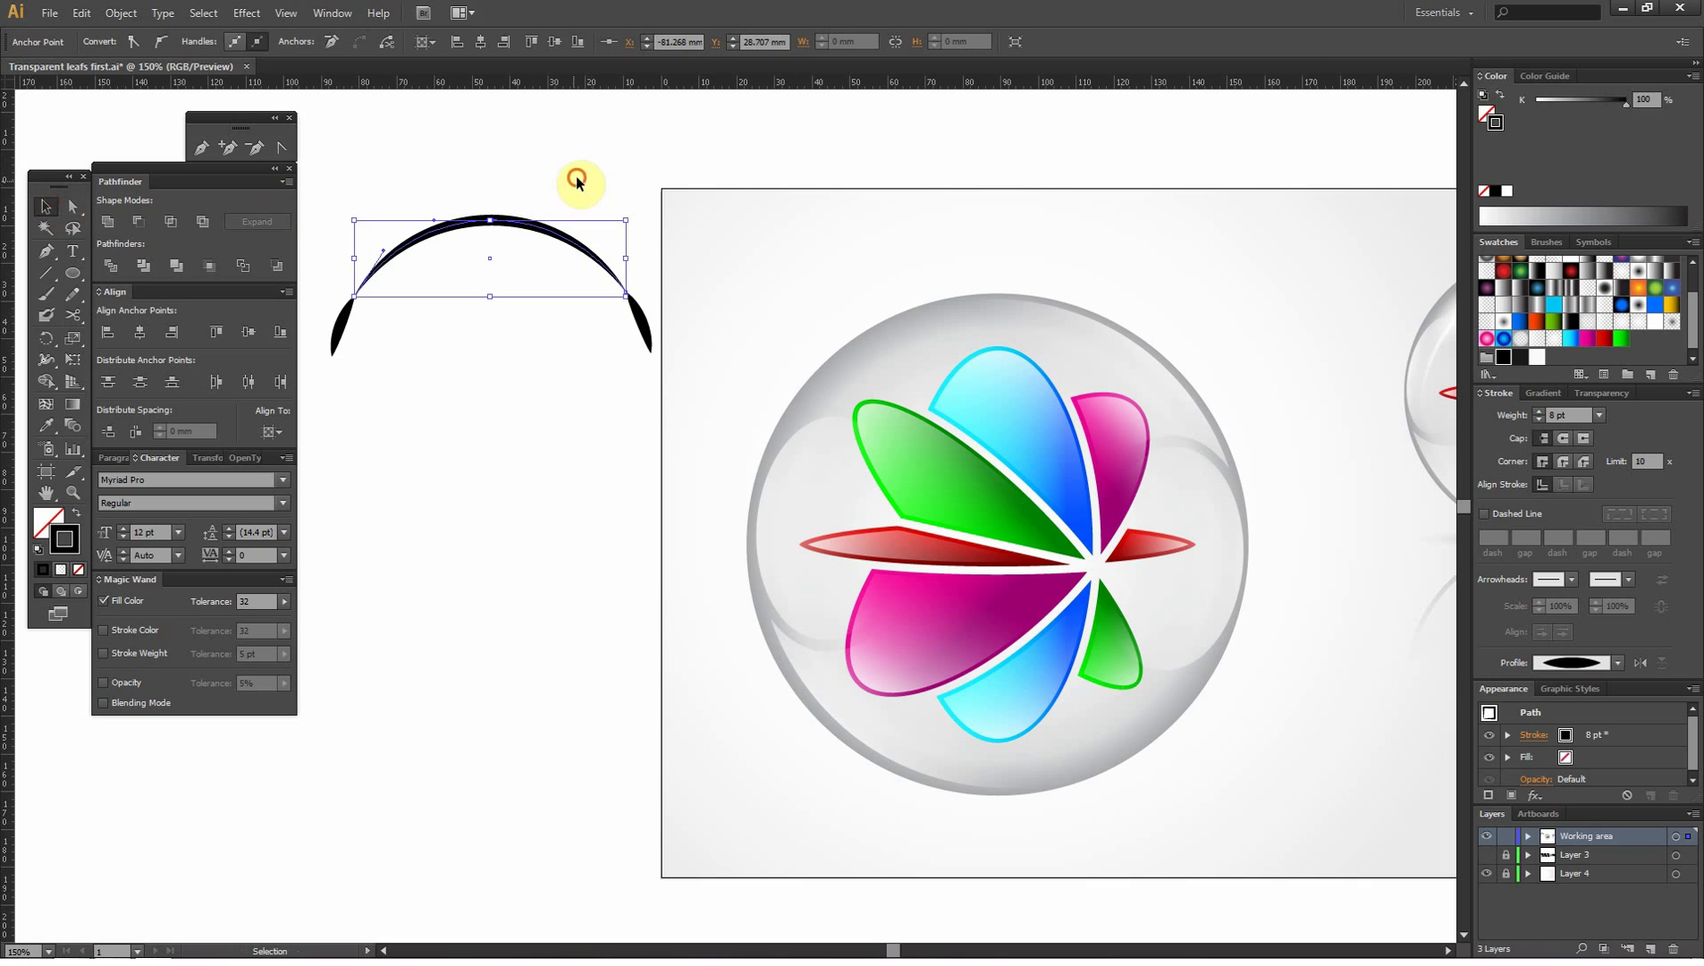
# - Move the arc down, delete the two small side curves, and reselect the arc
pyautogui.moveTo(513, 228); pyautogui.dragTo(514, 383)
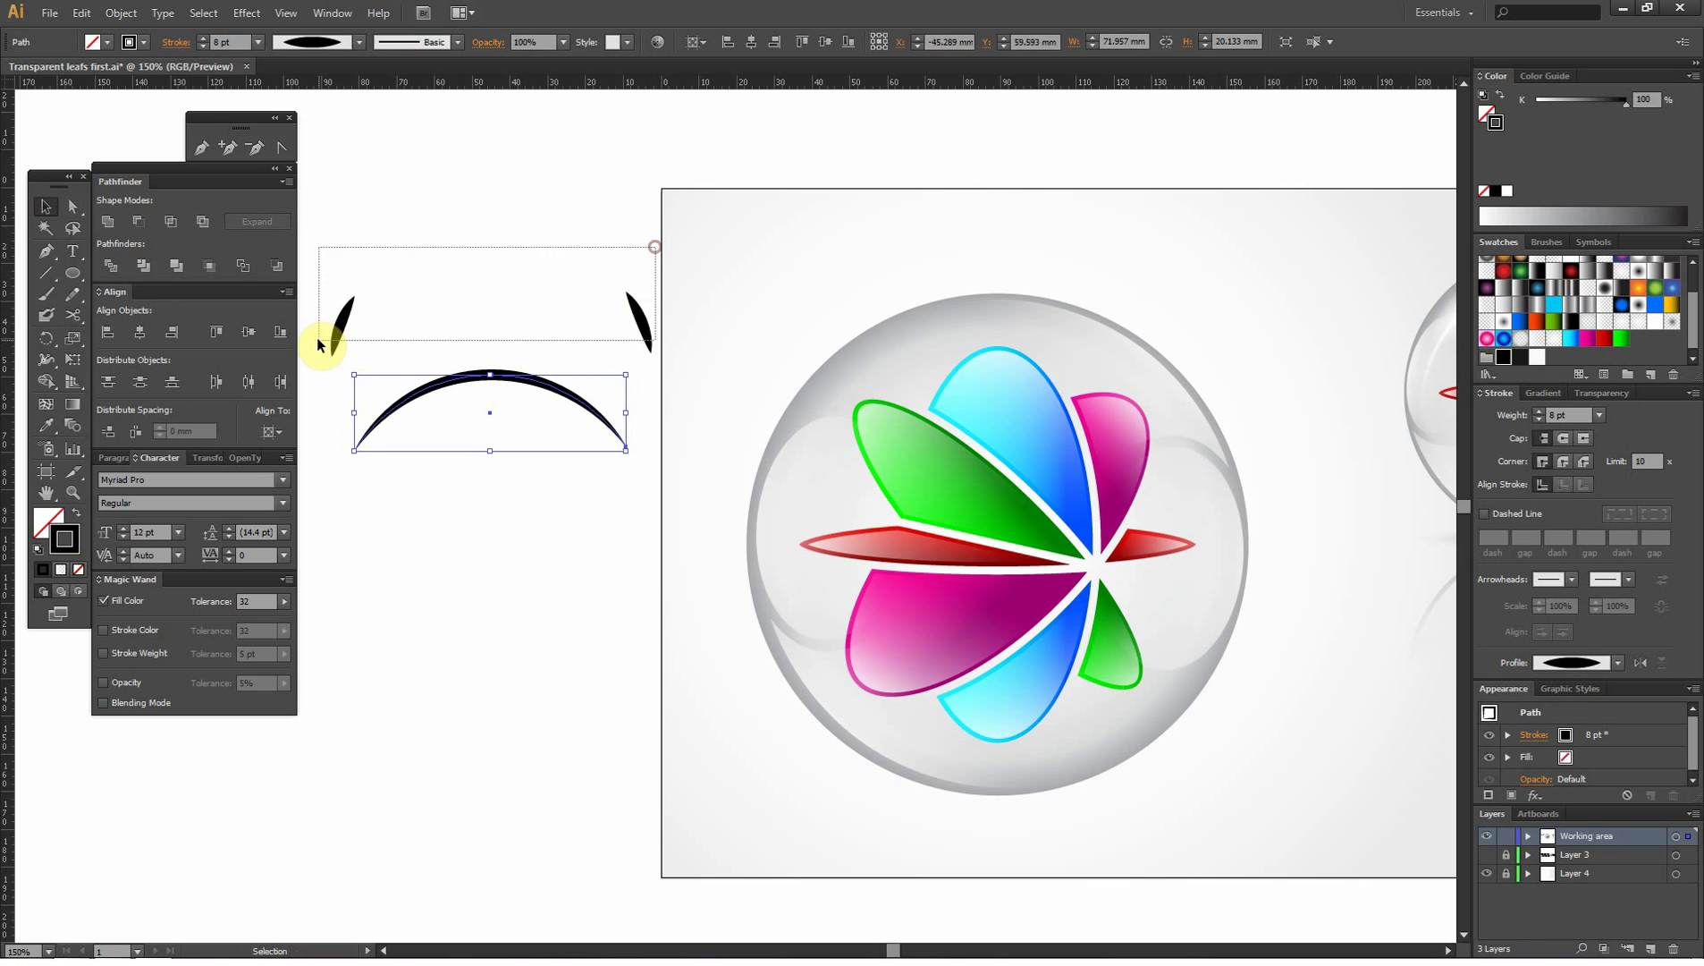
pyautogui.moveTo(318, 345); pyautogui.dragTo(365, 331)
pyautogui.press('Delete')
pyautogui.moveTo(544, 285); pyautogui.dragTo(390, 379)
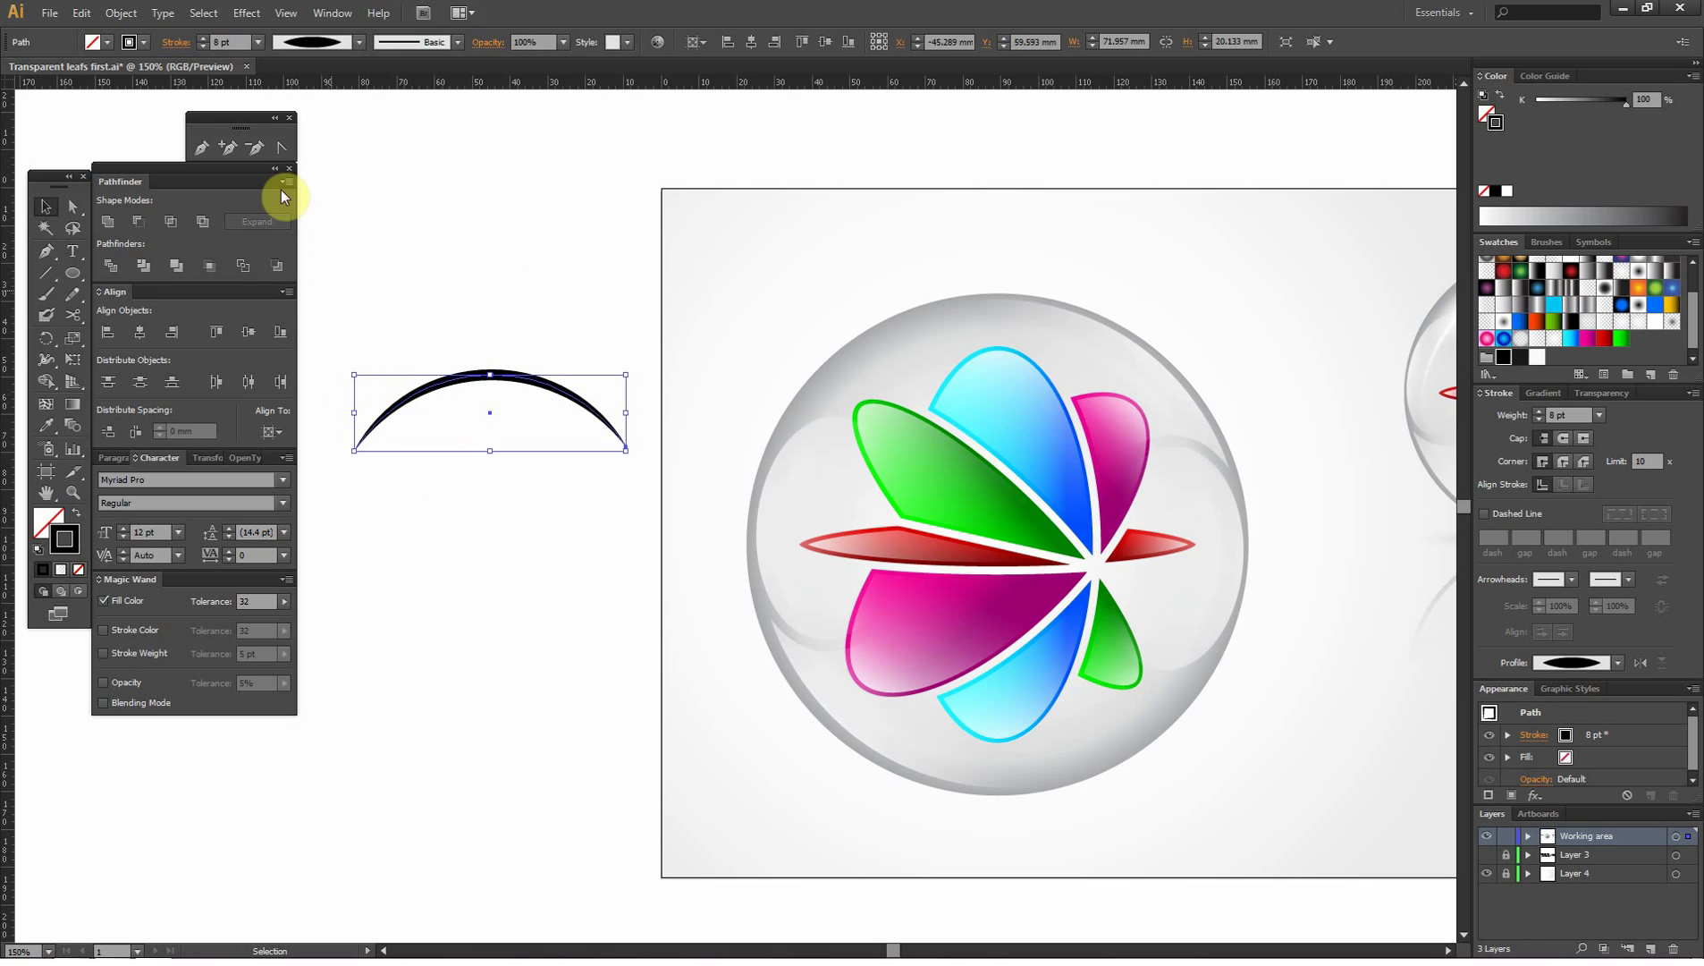
pyautogui.click(121, 13)
# - Expand the arc's appearance, flatten it, rotate it about 45°, and place it on the upper-left rim
pyautogui.click(171, 225)
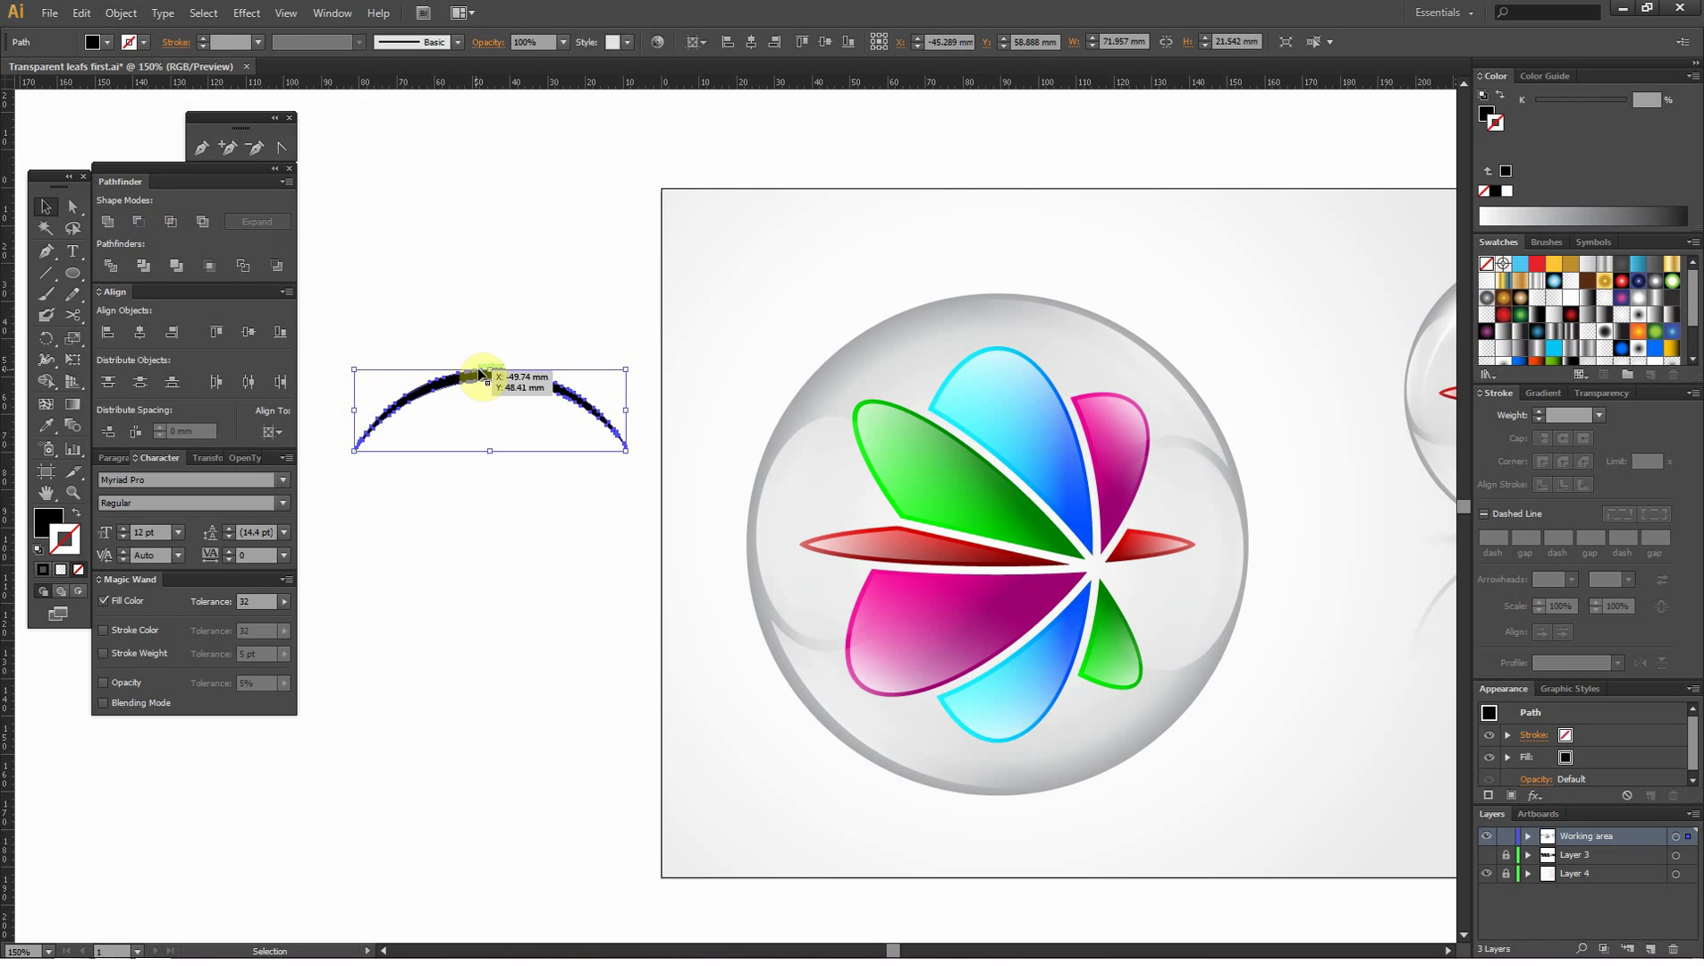
pyautogui.moveTo(488, 370); pyautogui.dragTo(490, 393)
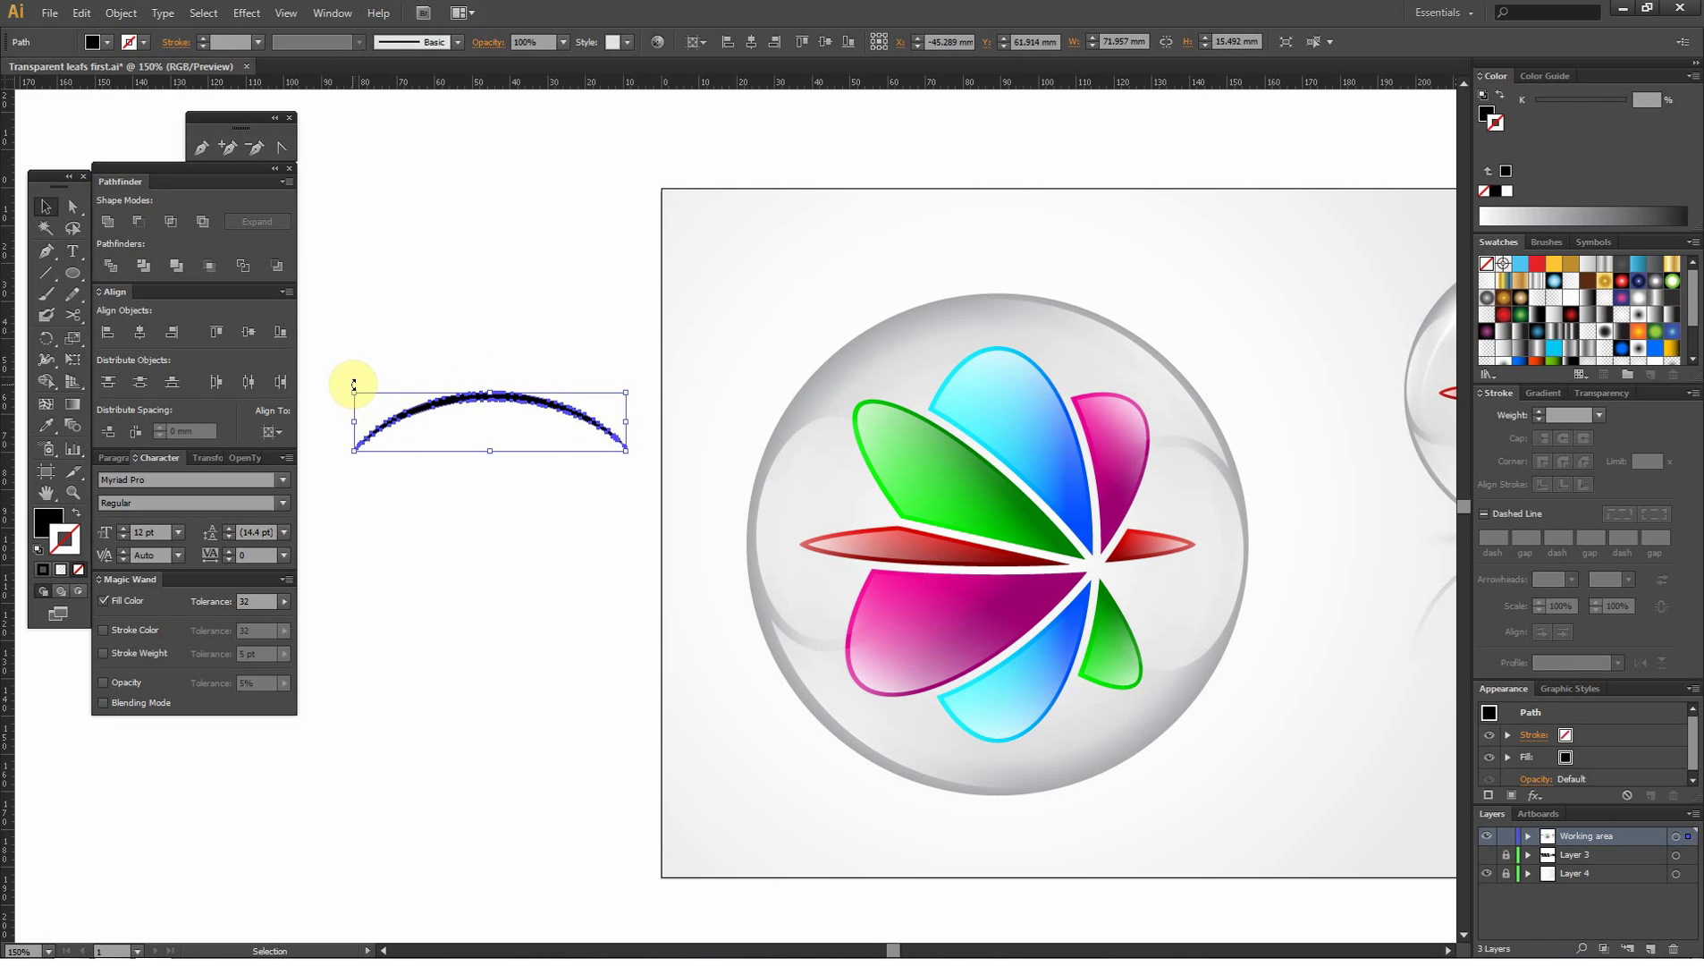
pyautogui.moveTo(353, 385); pyautogui.dragTo(378, 490)
pyautogui.moveTo(476, 385); pyautogui.dragTo(880, 366)
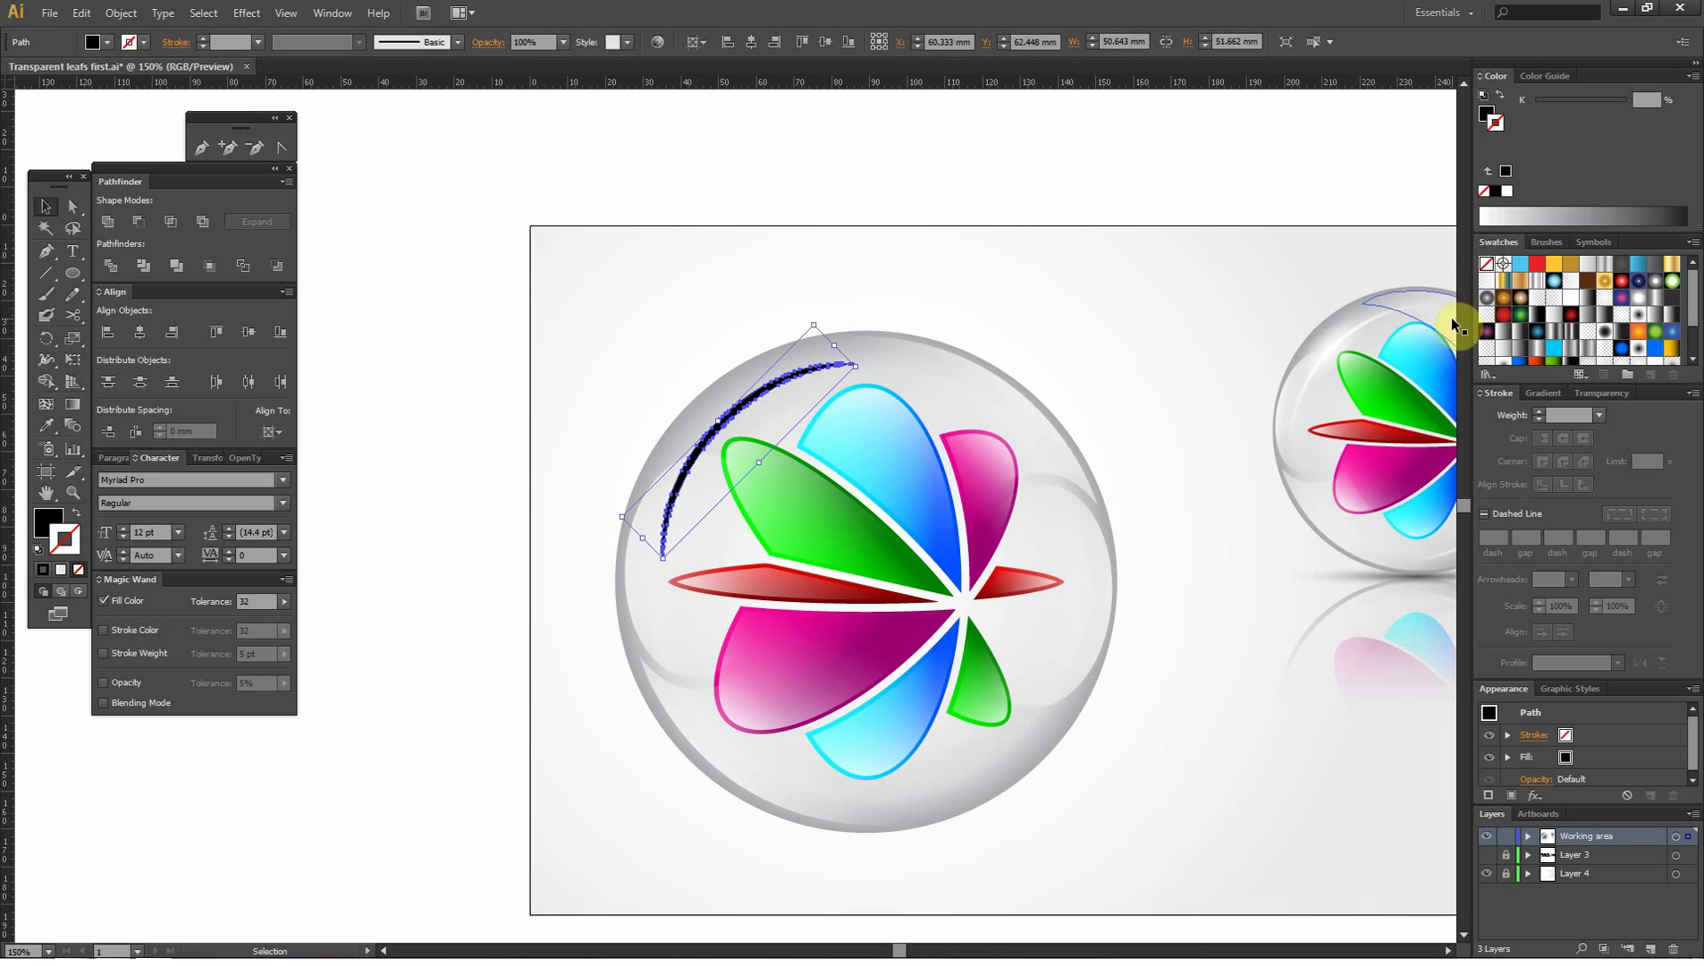
# - Give the arc a pale gradient fill and set its stroke to None
pyautogui.moveTo(1095, 297); pyautogui.dragTo(1006, 294)
pyautogui.scroll(-3, 1542, 347)
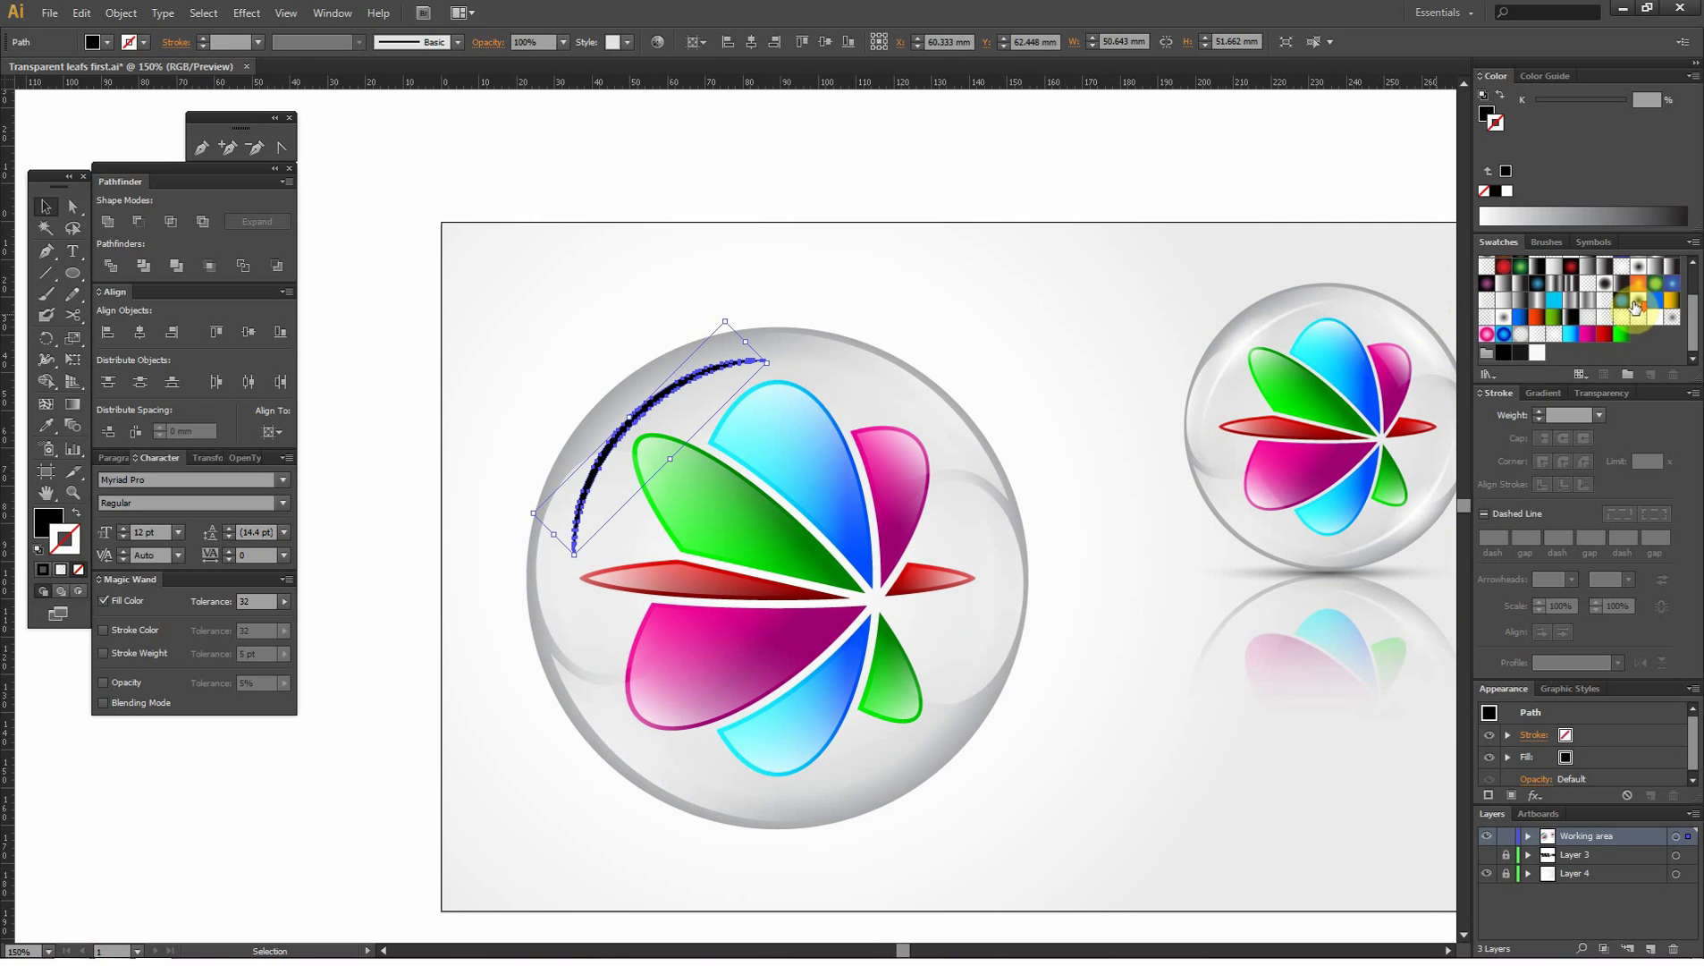
pyautogui.click(1554, 344)
pyautogui.click(1543, 393)
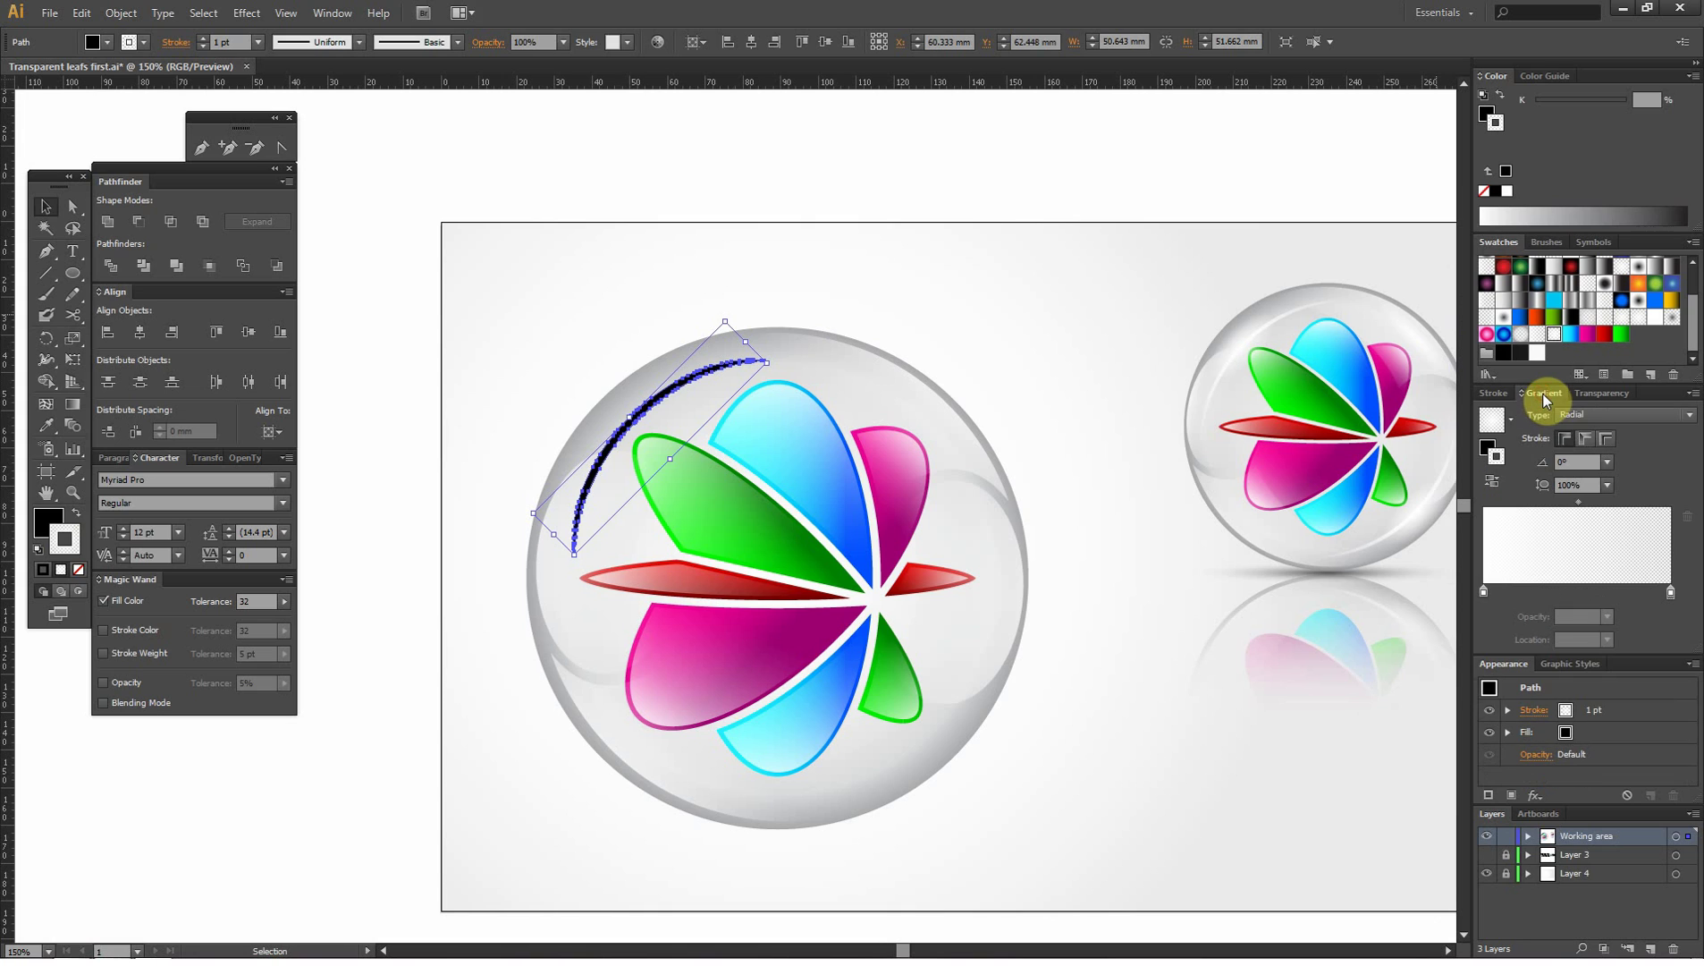
pyautogui.click(76, 517)
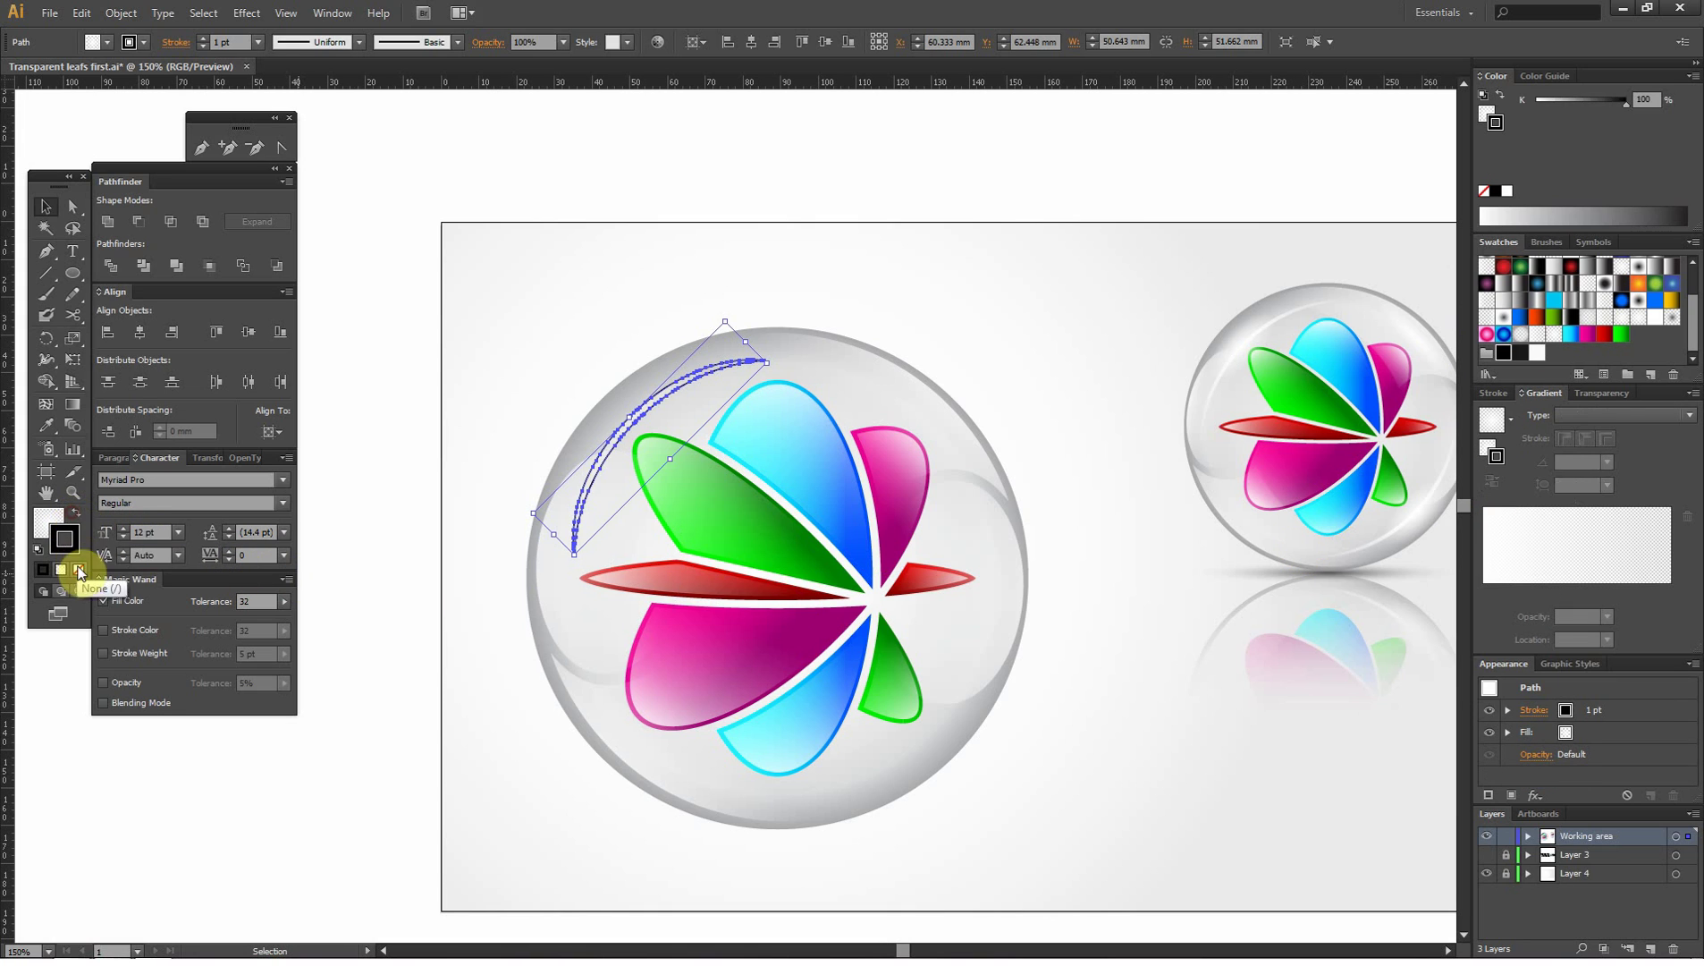
pyautogui.click(654, 340)
# - Angle the arc's gradient to run along its length with the Gradient tool
pyautogui.click(657, 381)
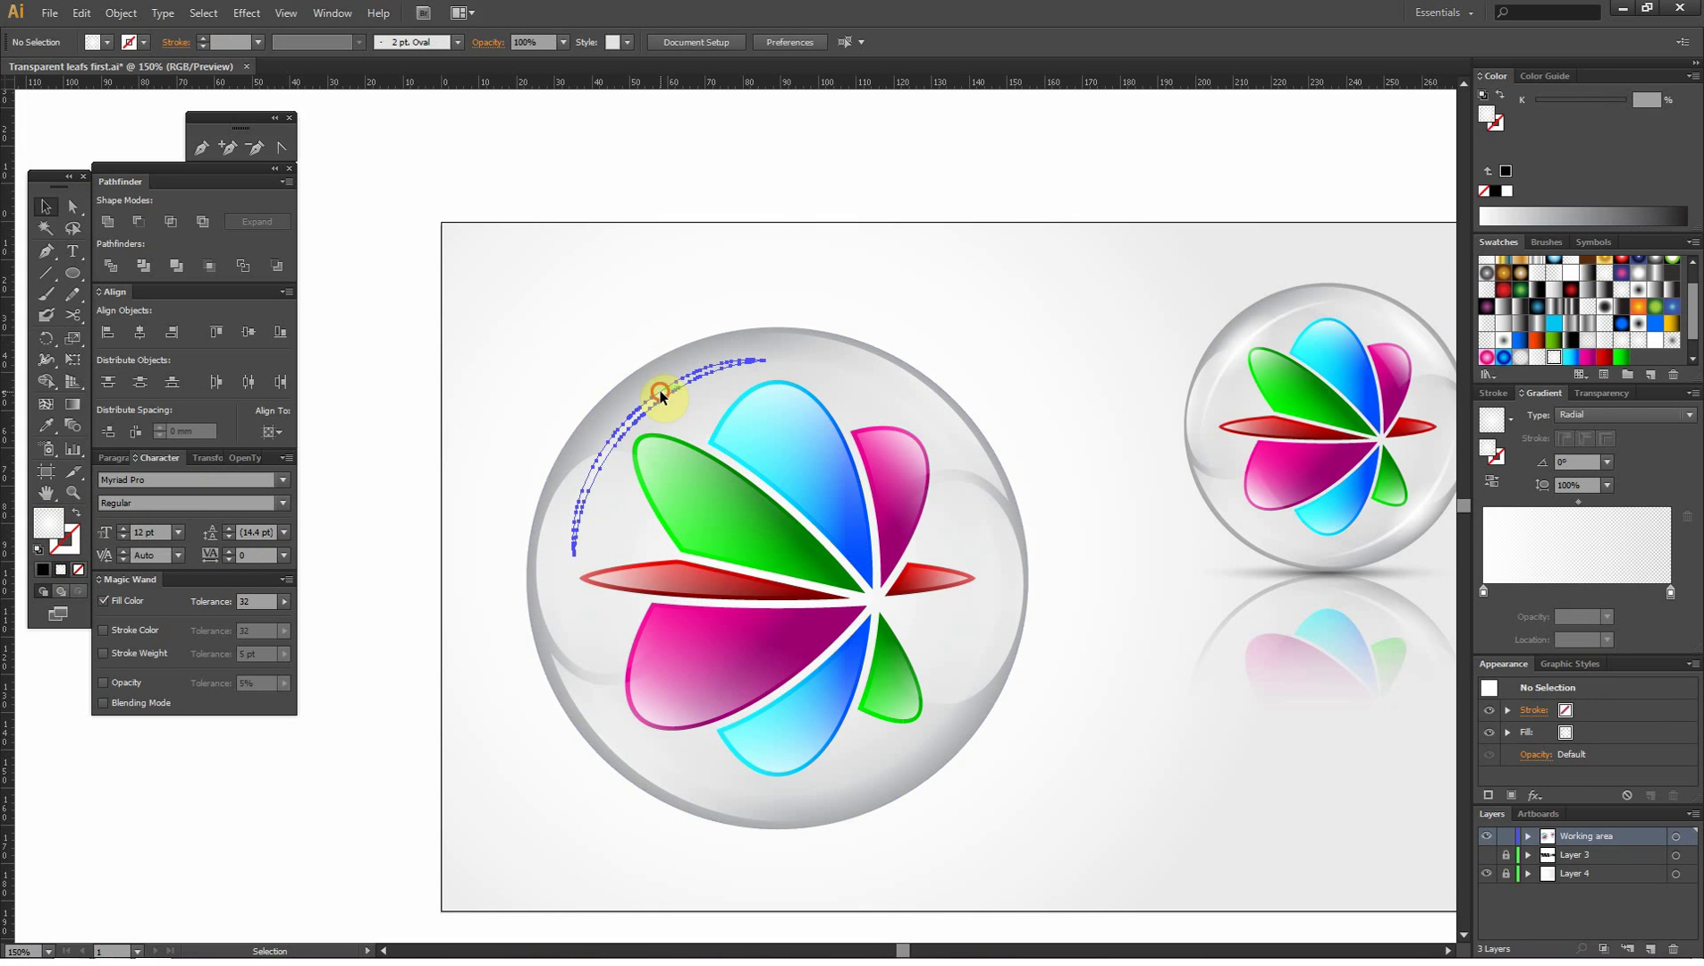
pyautogui.click(73, 403)
pyautogui.moveTo(624, 431); pyautogui.dragTo(769, 362)
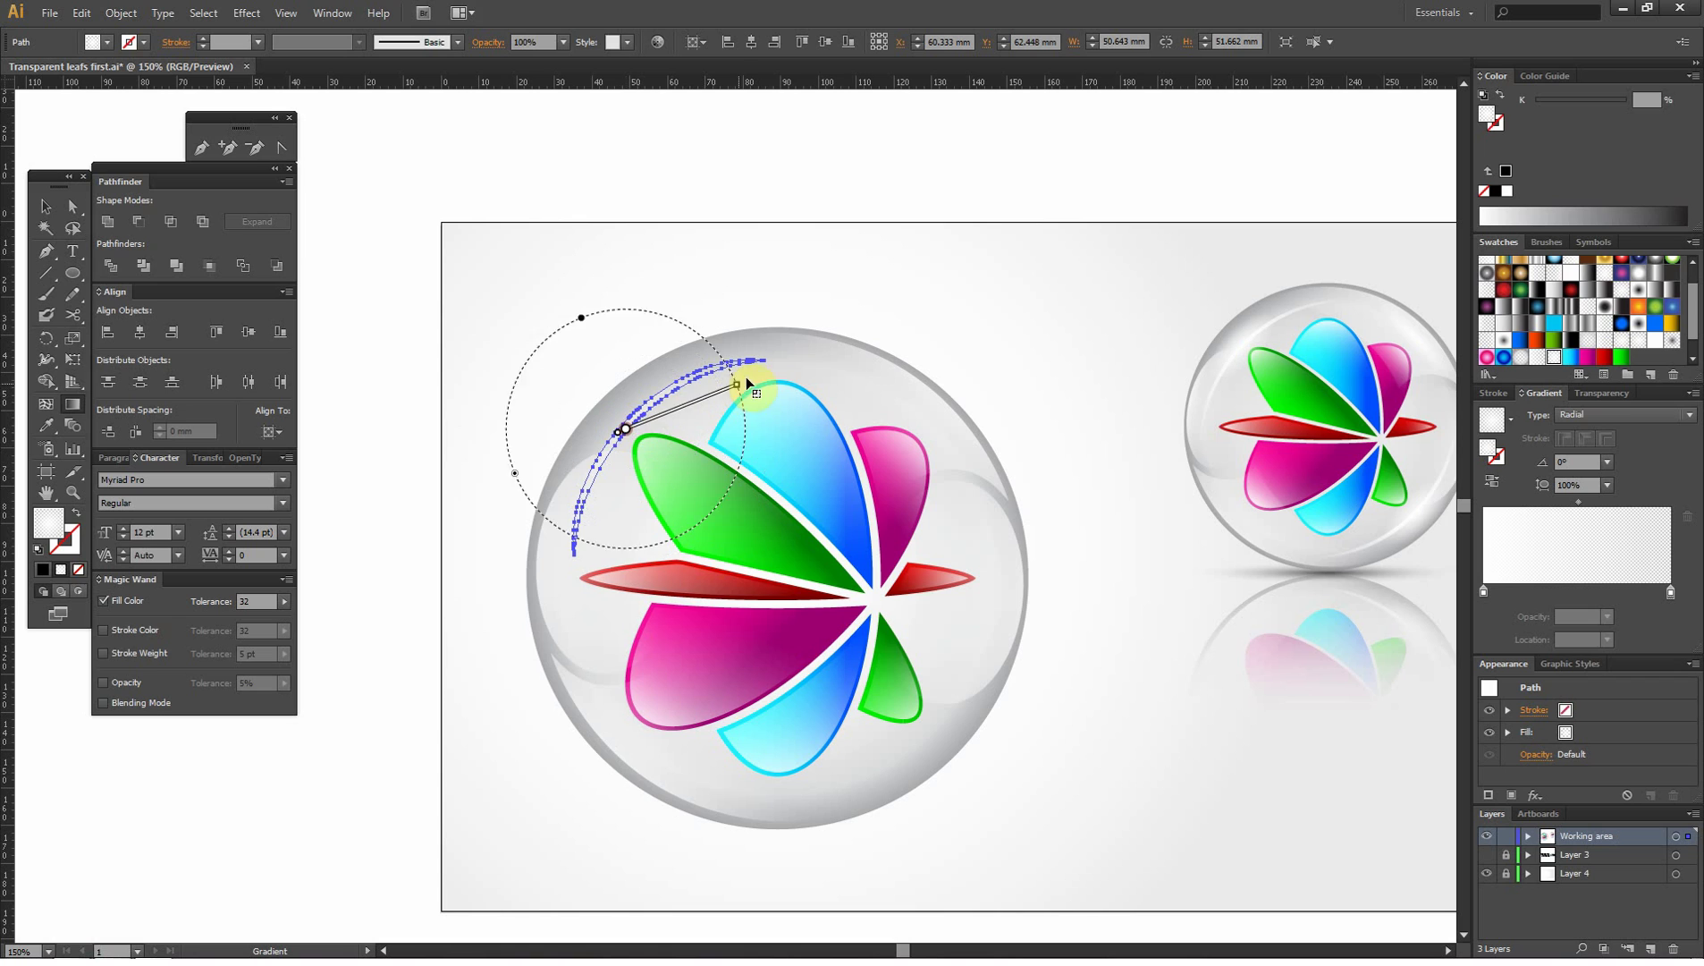
pyautogui.click(46, 206)
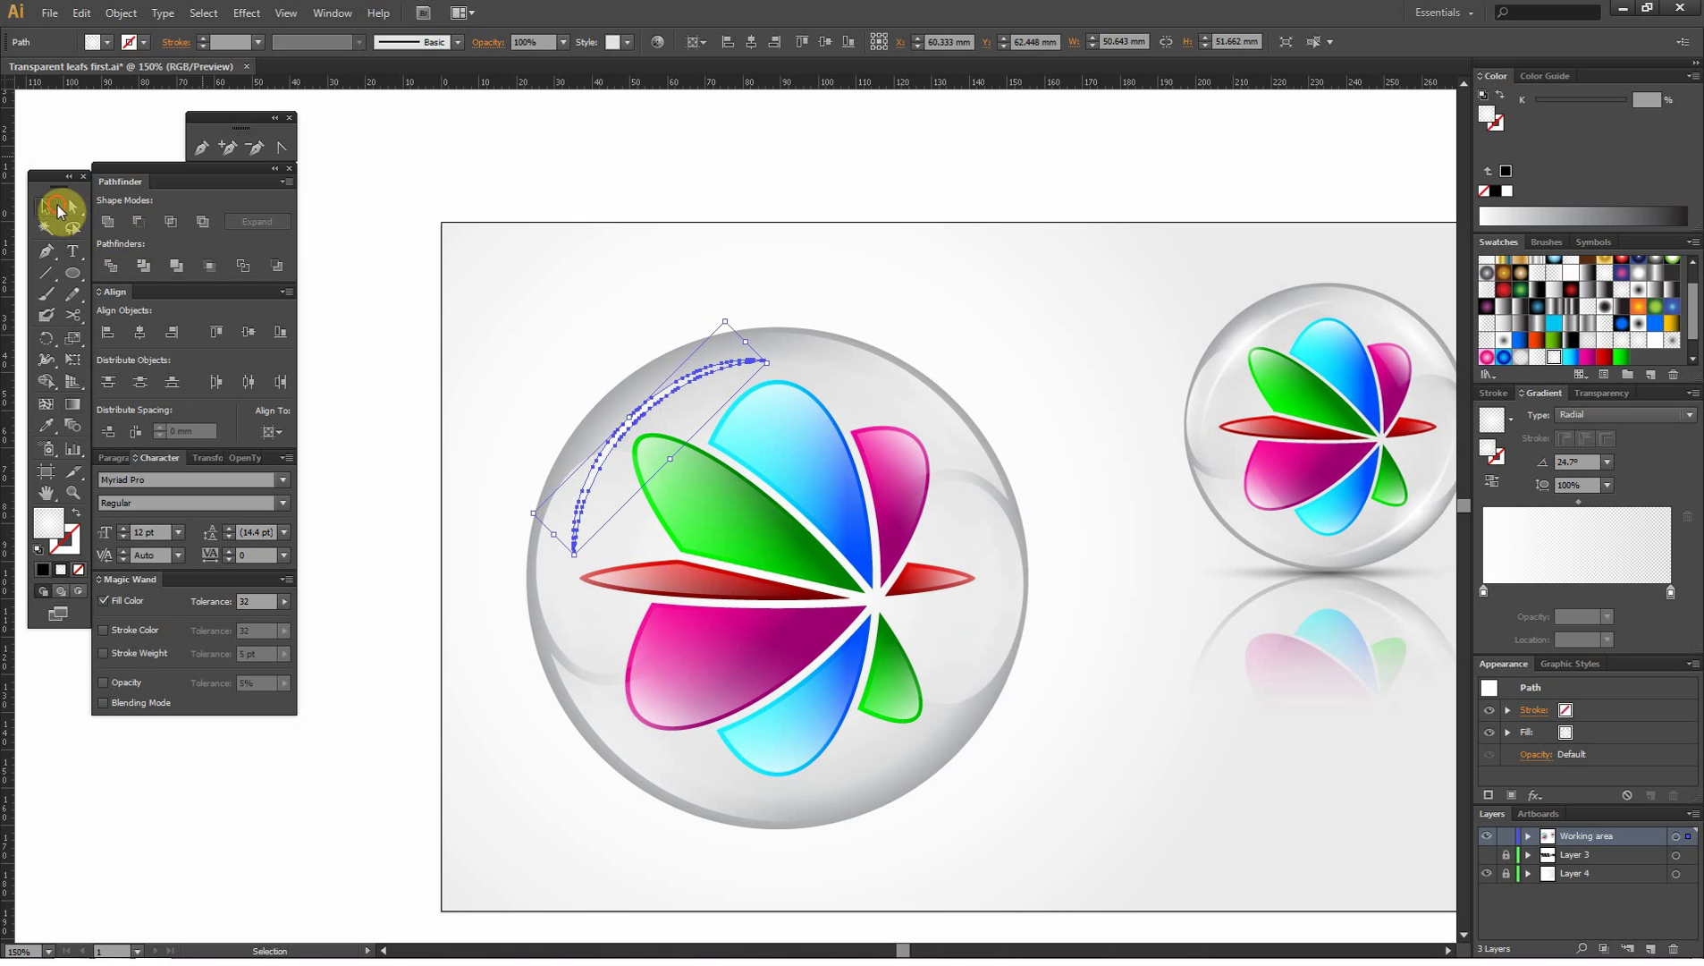
# - Enlarge both arc paths slightly, nudge them into place, and draw a circle at the sphere's upper left
pyautogui.click(613, 289)
pyautogui.click(650, 410)
pyautogui.keyDown('shift'); pyautogui.click(758, 368); pyautogui.keyUp('shift')
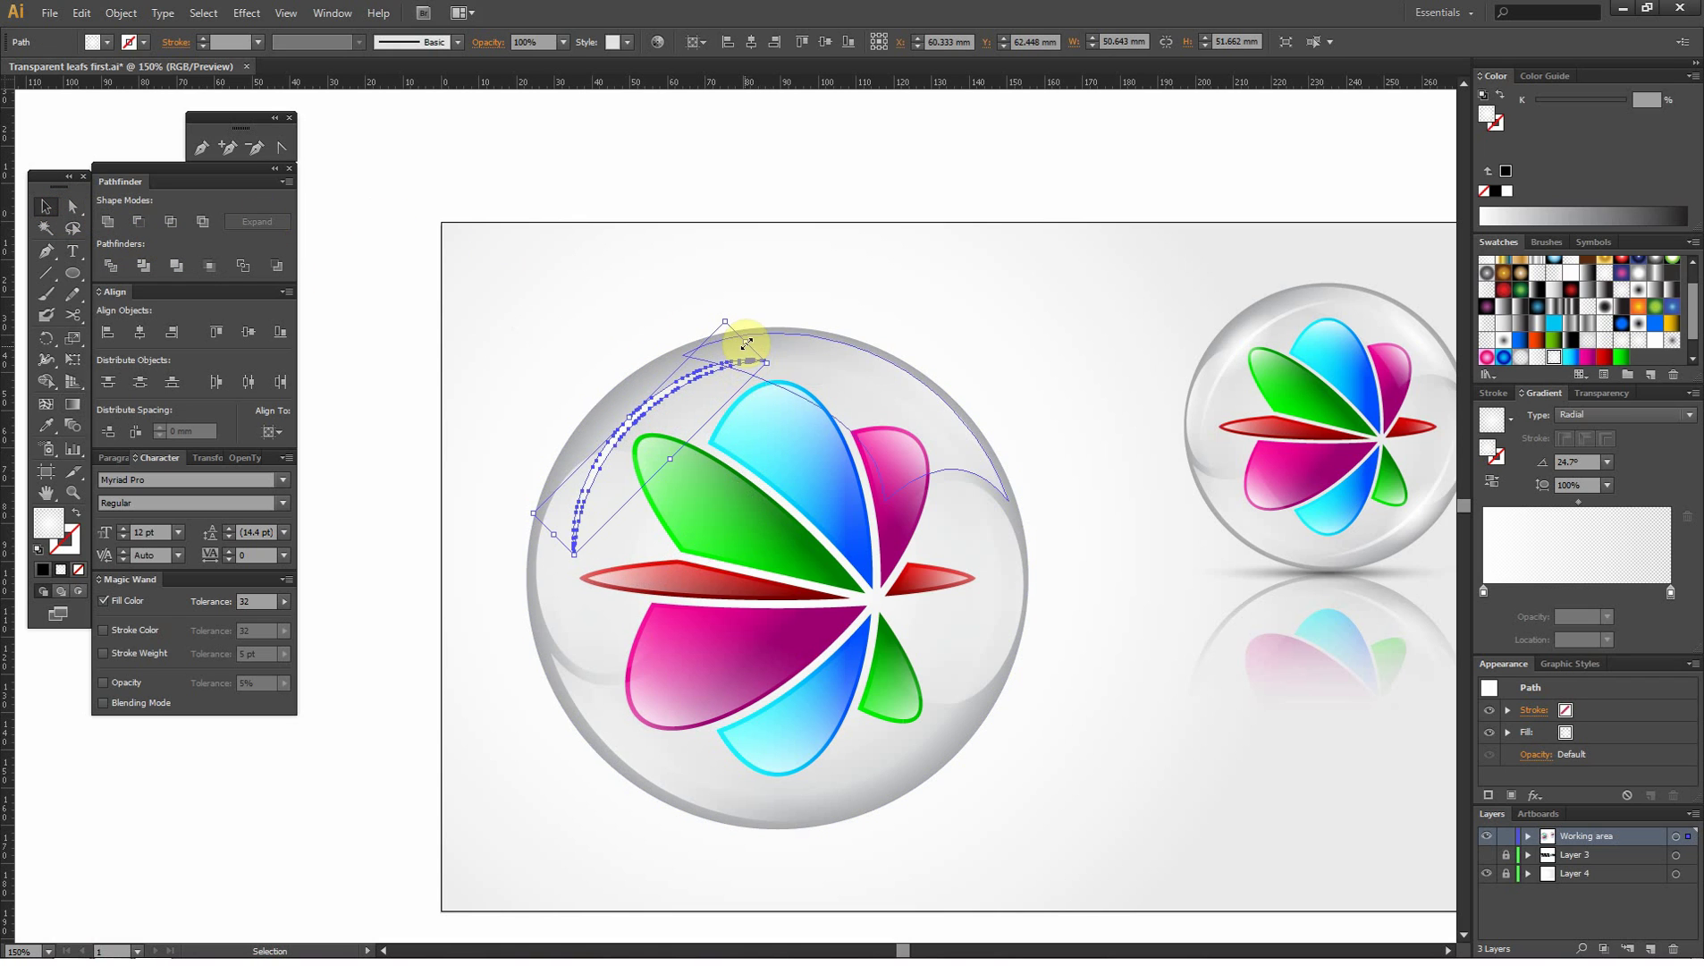
pyautogui.moveTo(746, 343); pyautogui.dragTo(760, 330)
pyautogui.moveTo(665, 388); pyautogui.dragTo(683, 398)
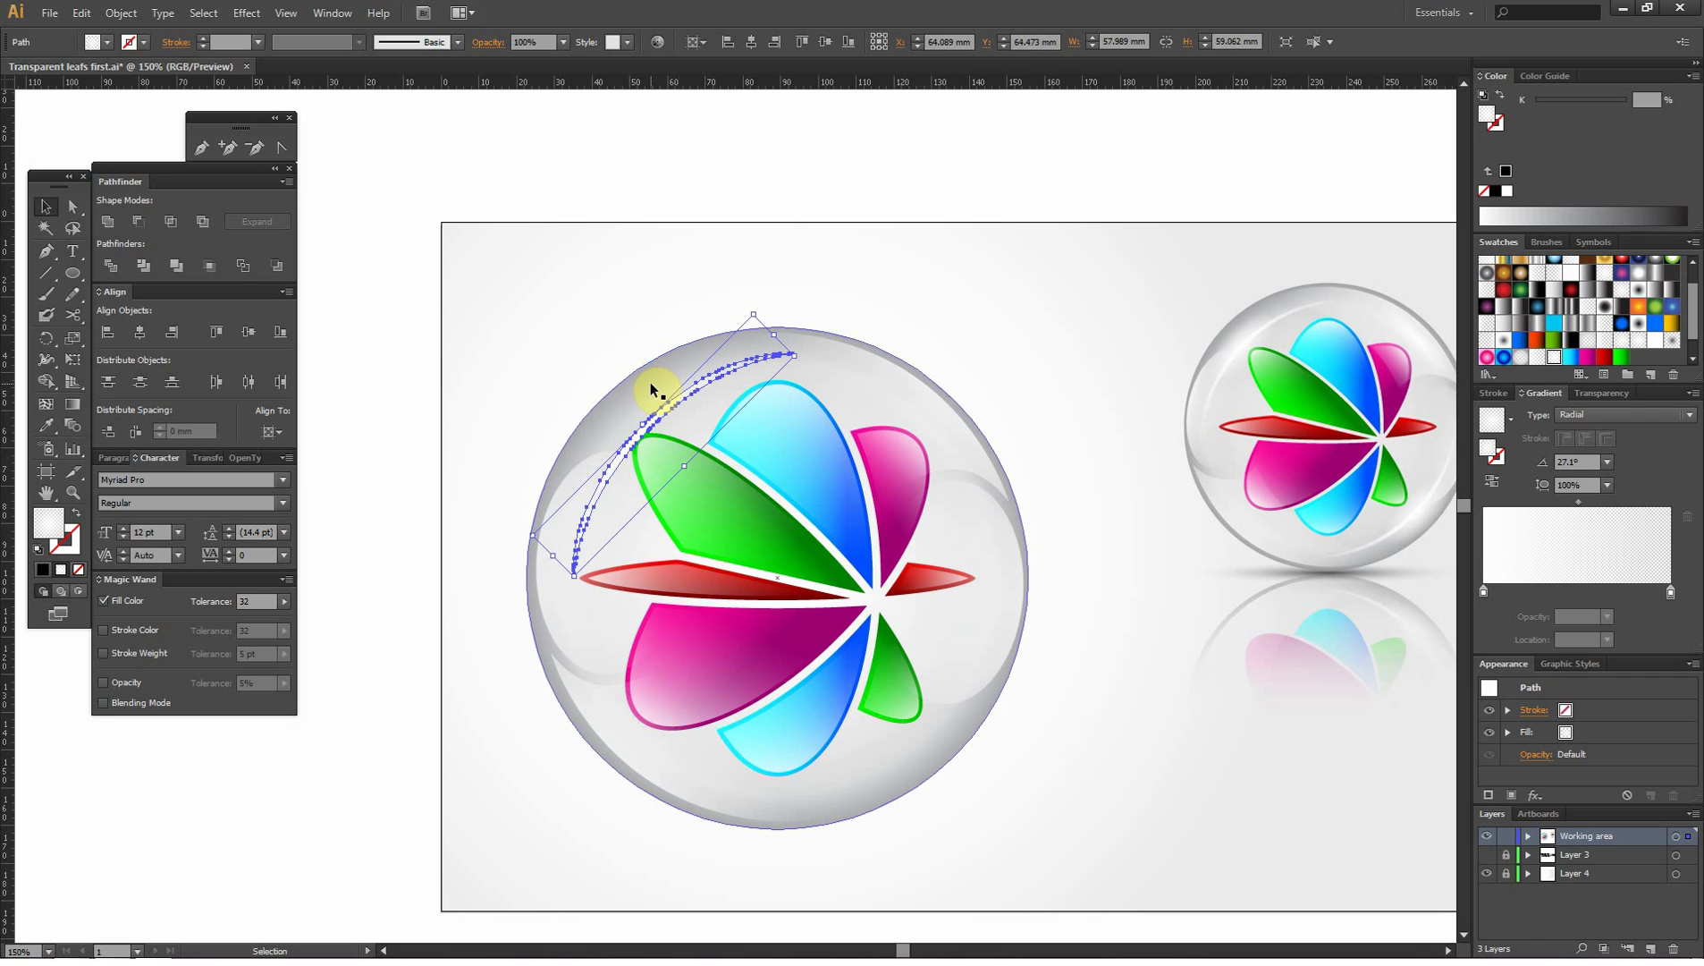
pyautogui.click(642, 297)
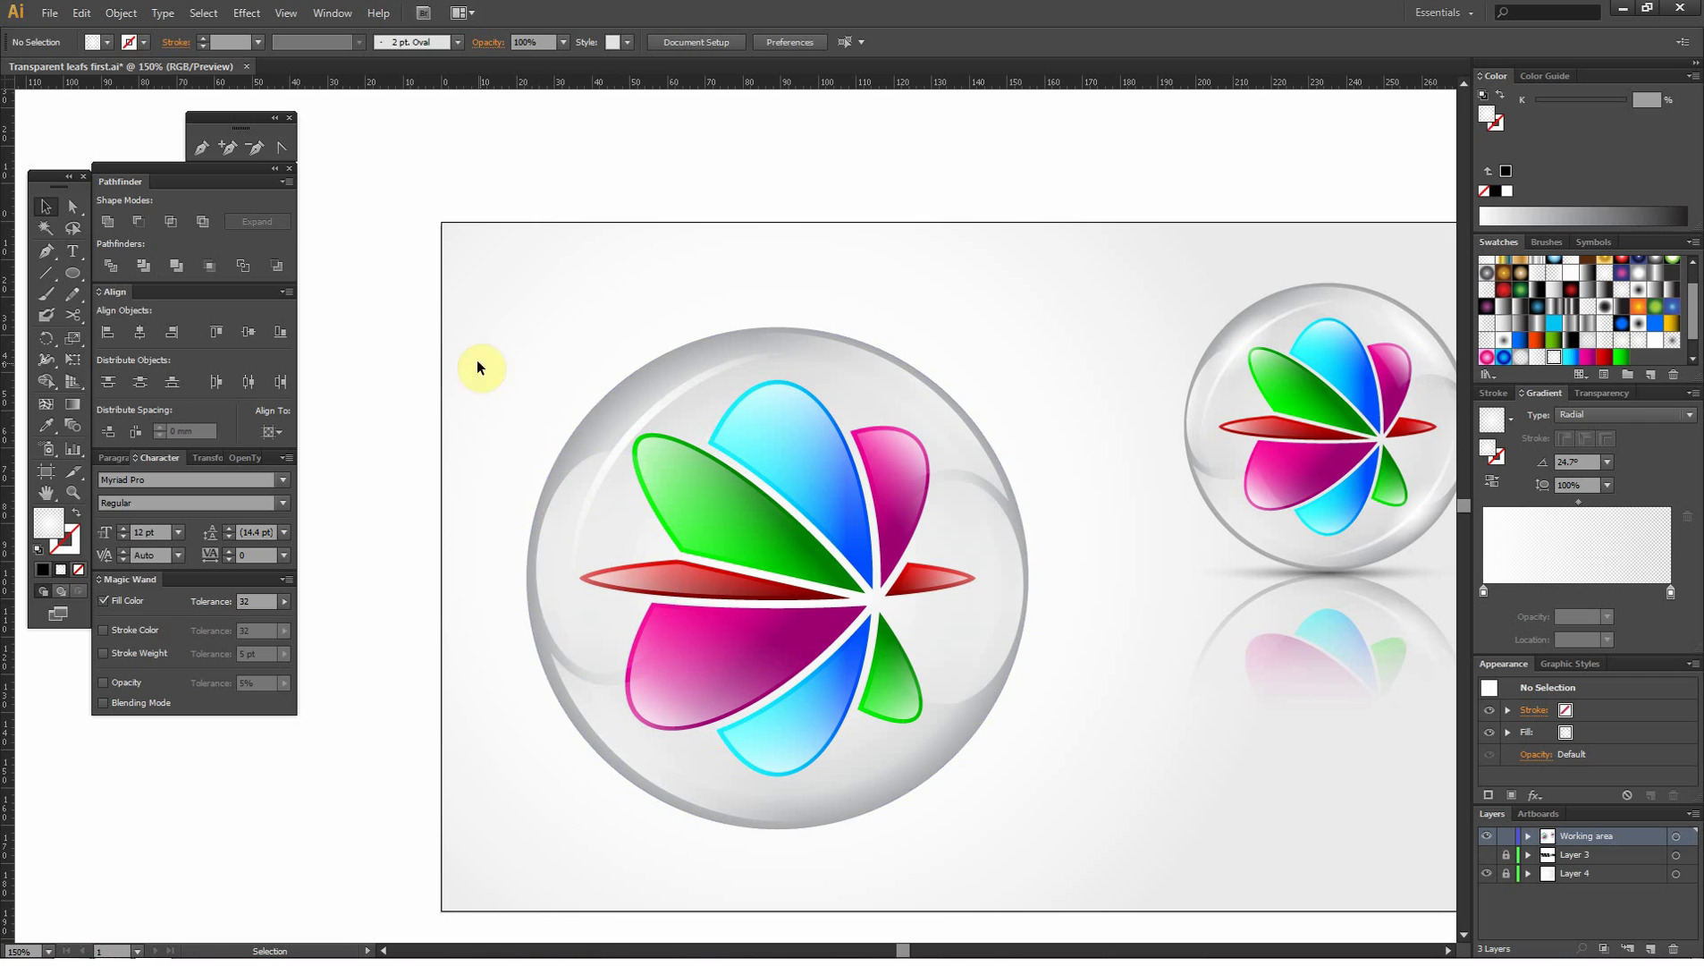
pyautogui.moveTo(404, 294)
pyautogui.mouseDown()
pyautogui.moveTo(503, 334)
pyautogui.moveTo(747, 524)
pyautogui.mouseUp()
# - Aim the circle's radial gradient upward, squash it into a small ellipse, and place it on the upper-left rim
pyautogui.click(52, 208)
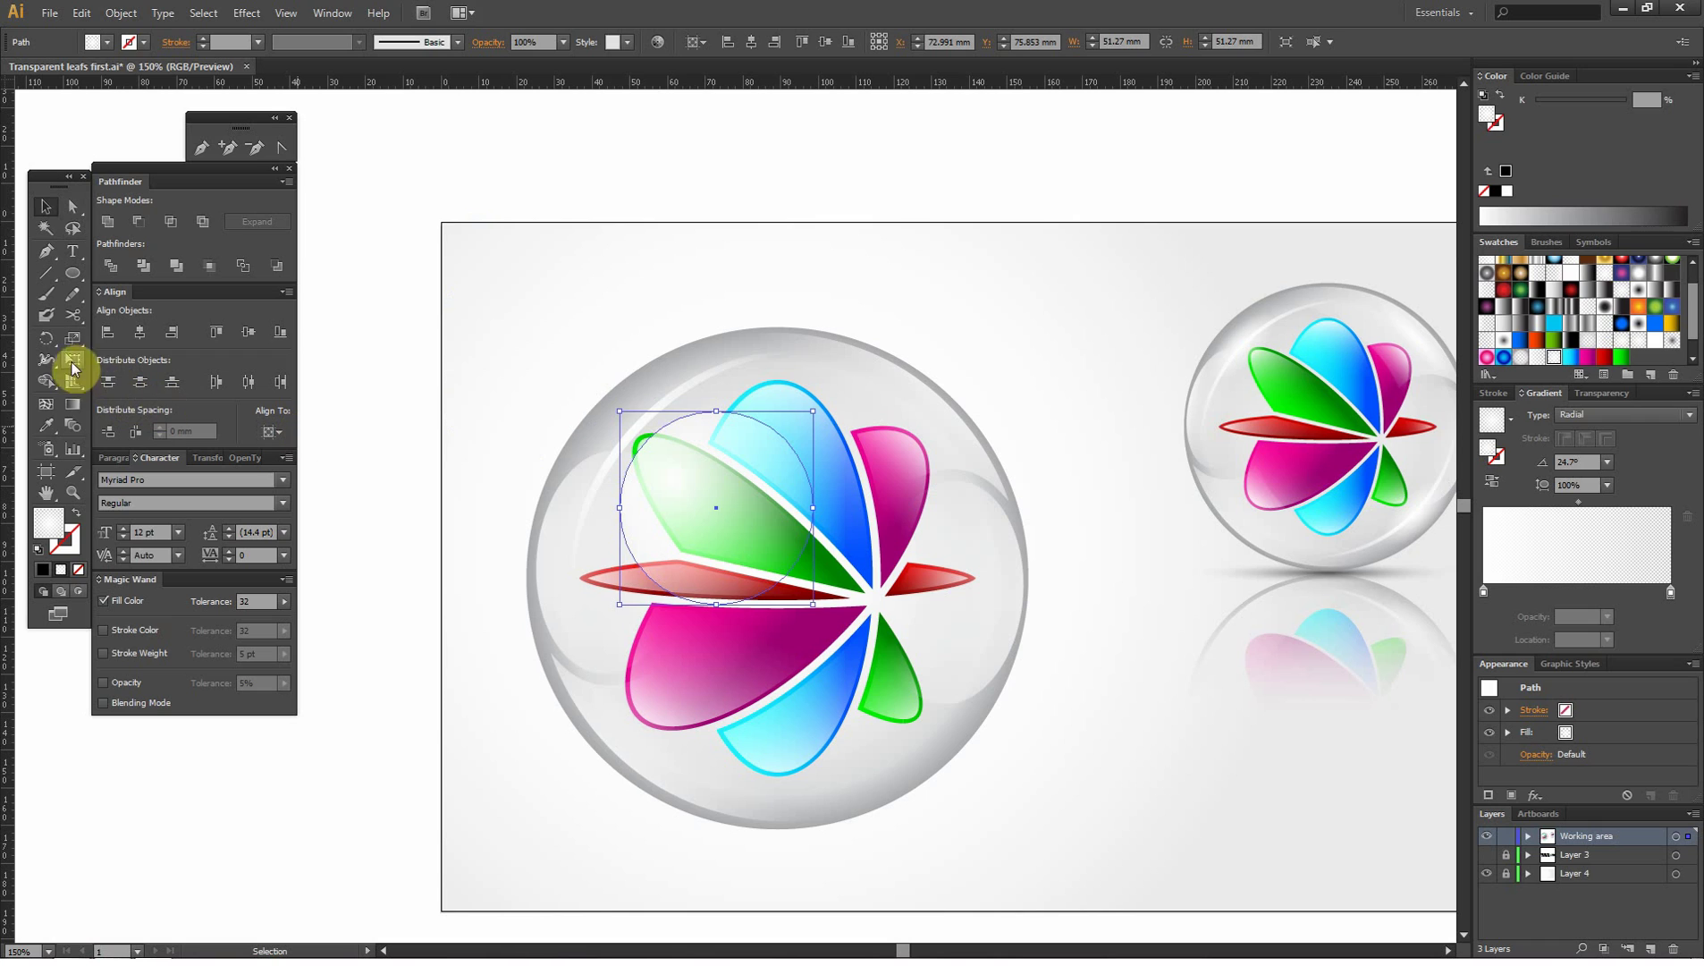
pyautogui.click(73, 404)
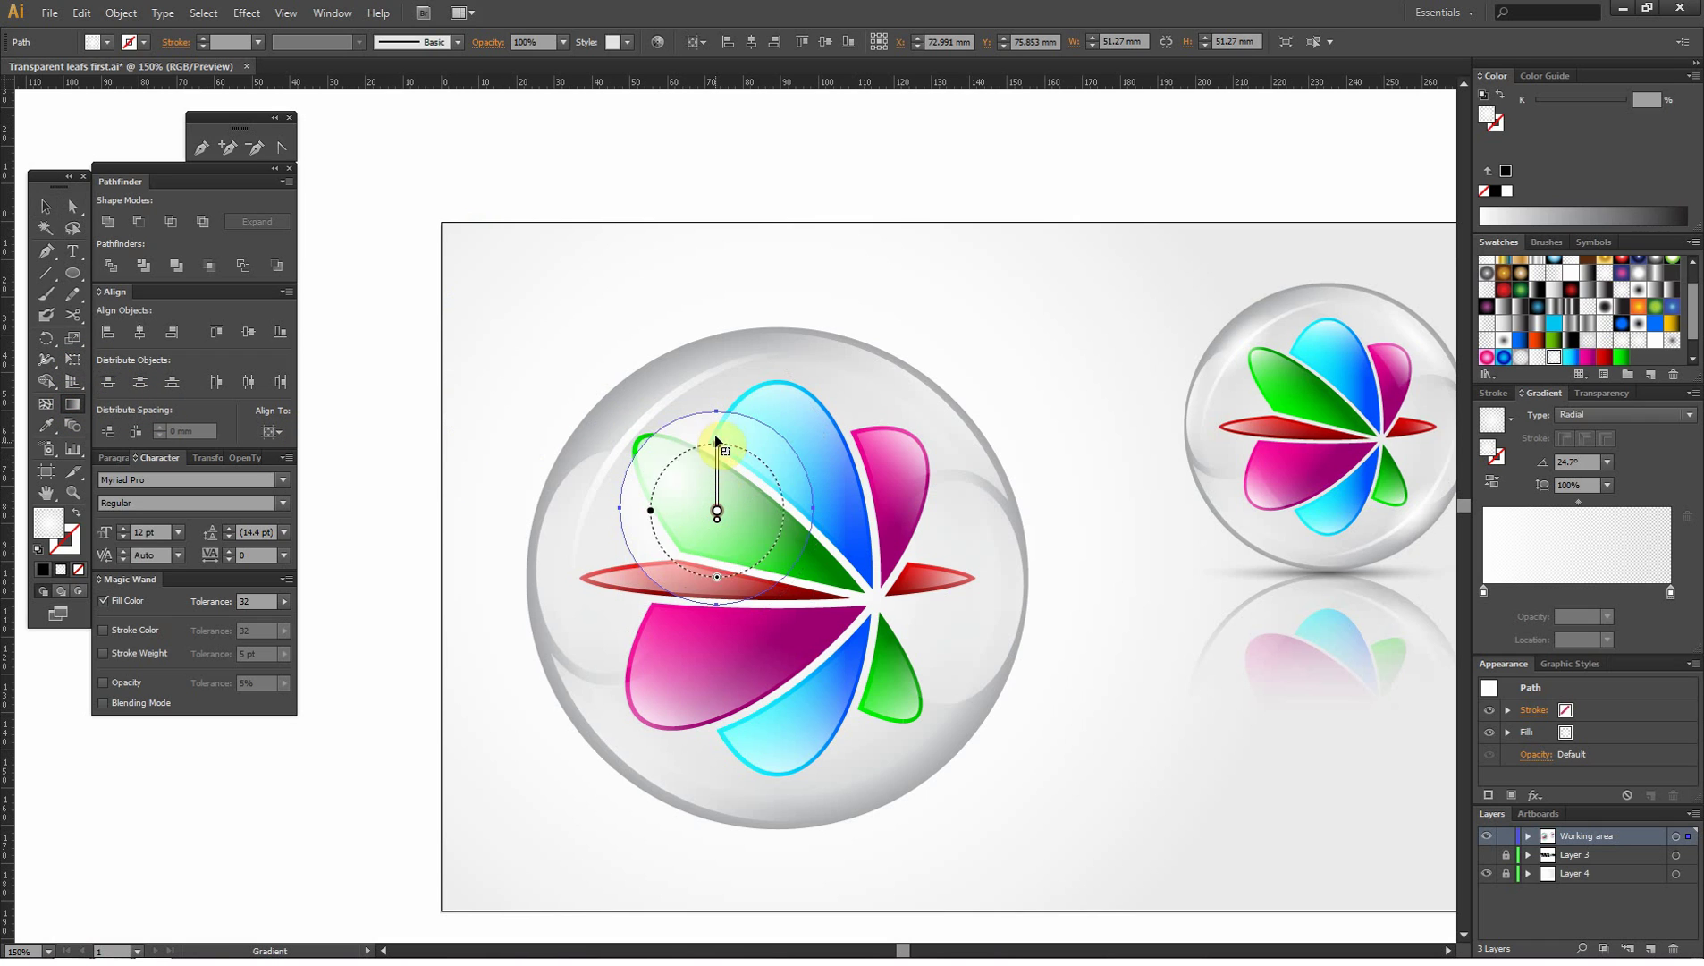
pyautogui.moveTo(717, 510); pyautogui.dragTo(717, 414)
pyautogui.click(46, 206)
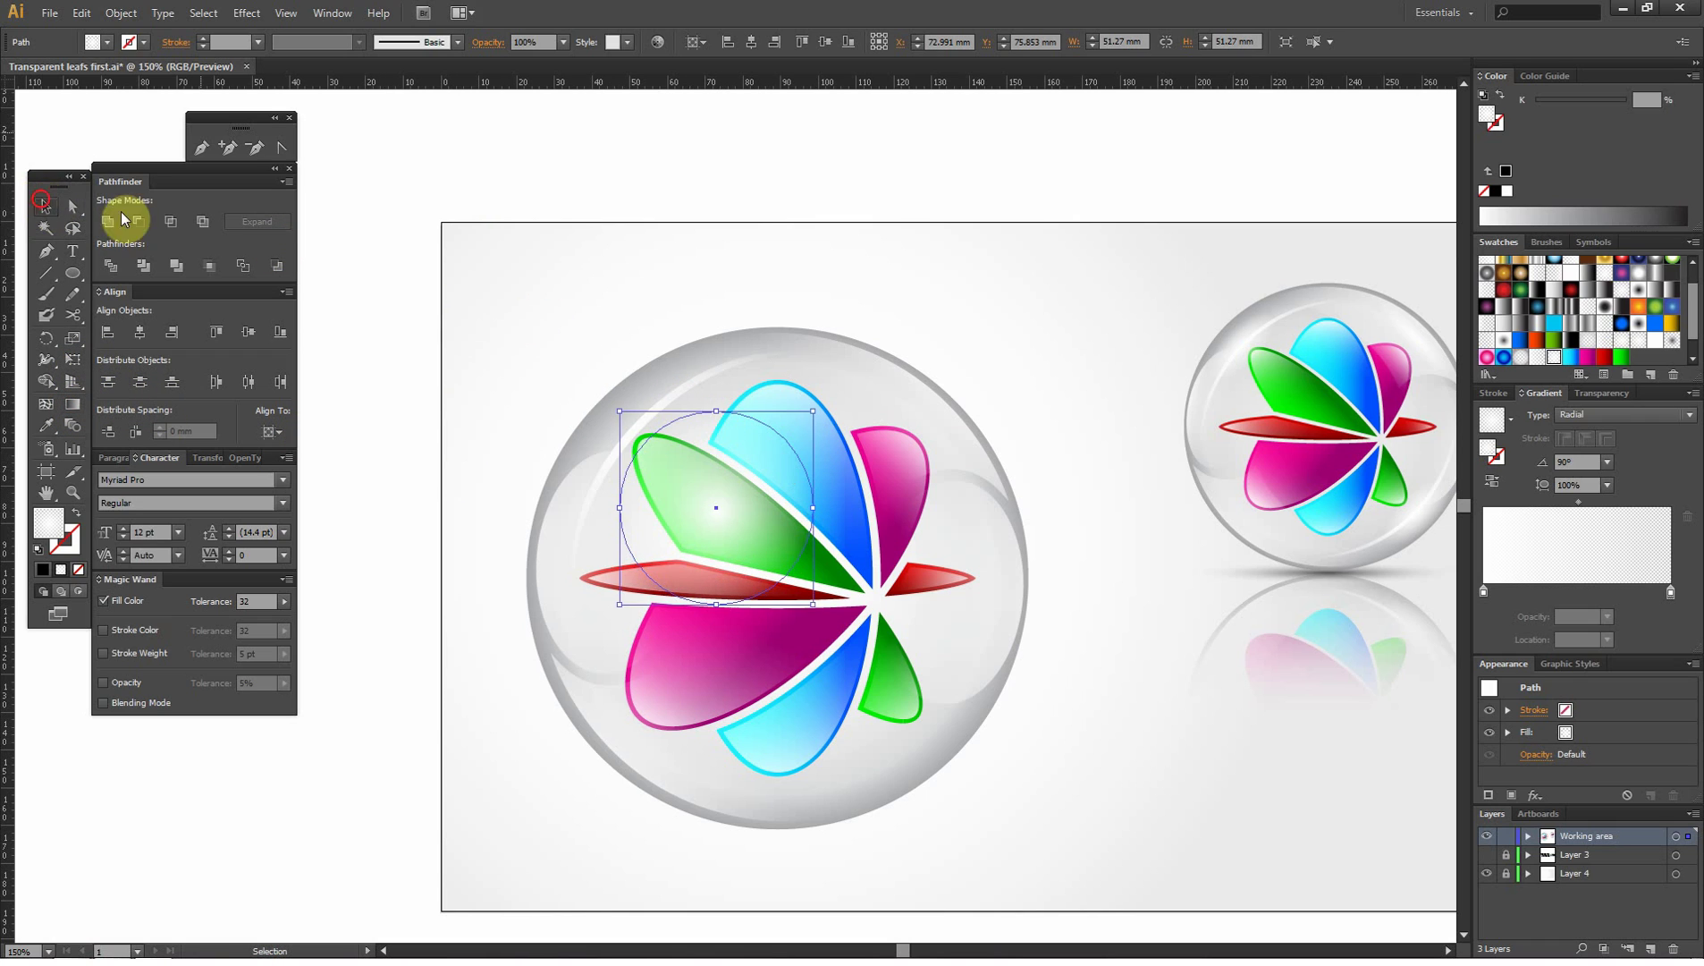
pyautogui.moveTo(716, 416)
pyautogui.mouseDown()
pyautogui.moveTo(605, 464)
pyautogui.moveTo(638, 532)
pyautogui.moveTo(623, 402)
pyautogui.mouseUp()
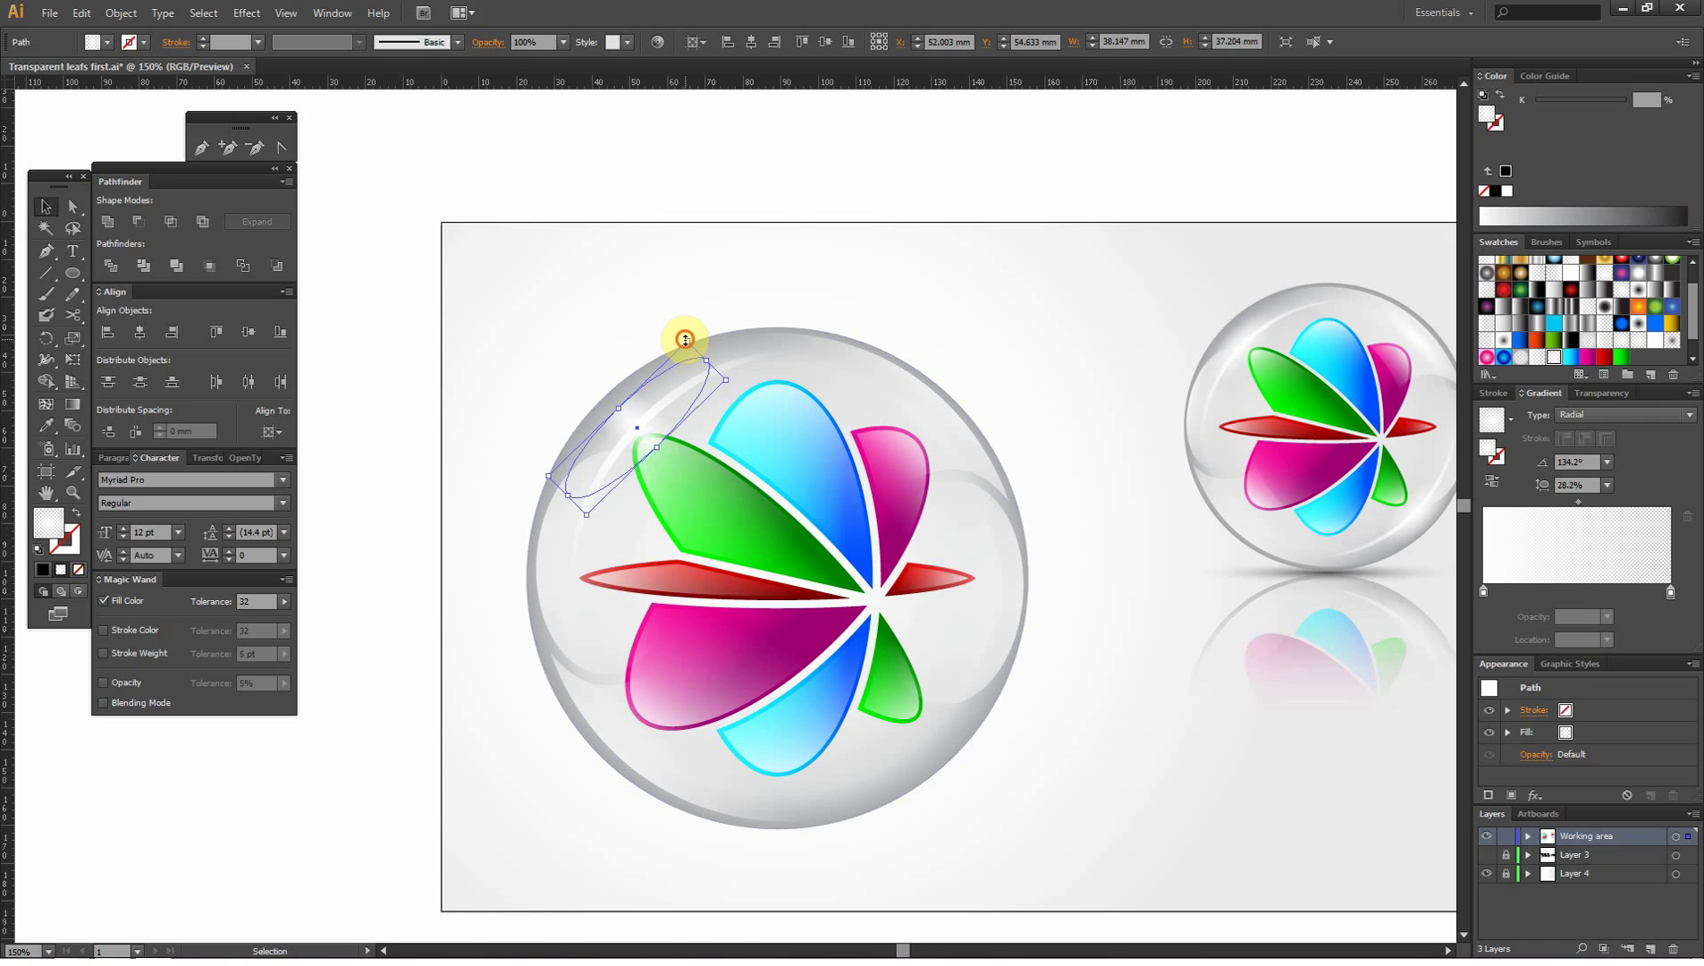
pyautogui.moveTo(685, 346); pyautogui.dragTo(684, 353)
pyautogui.moveTo(668, 413); pyautogui.dragTo(672, 409)
# - Redraw the ellipse's radial gradient, tilted and elongated to follow its shape
pyautogui.click(72, 404)
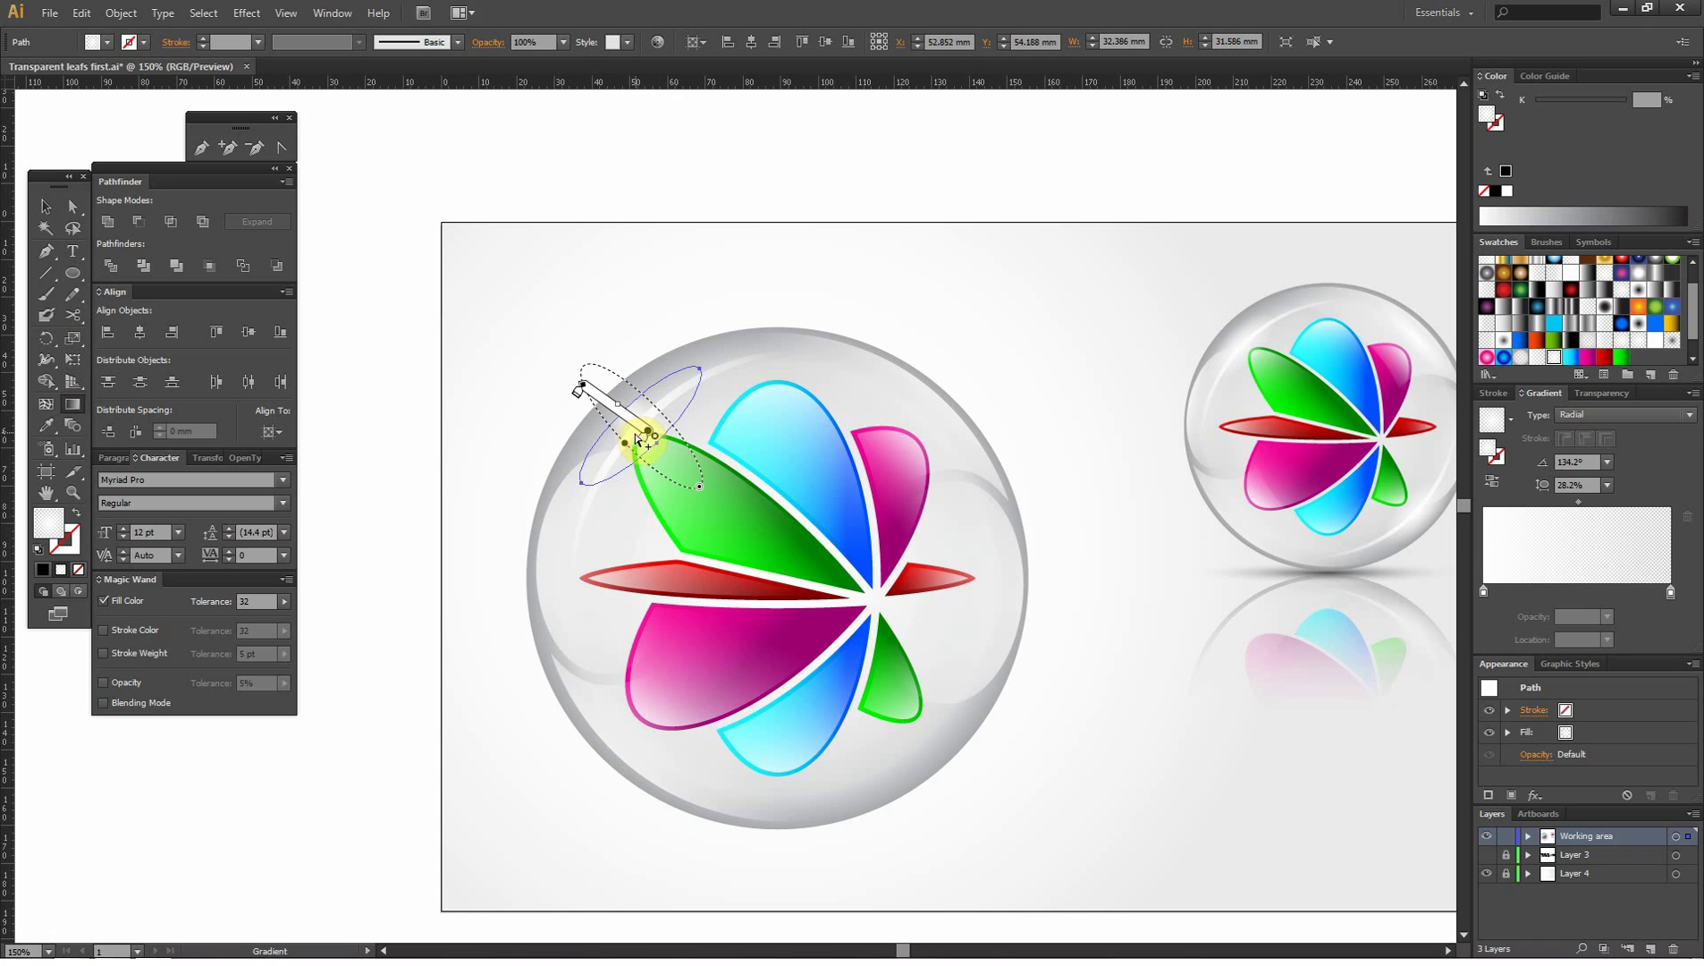
pyautogui.moveTo(501, 441); pyautogui.dragTo(554, 445)
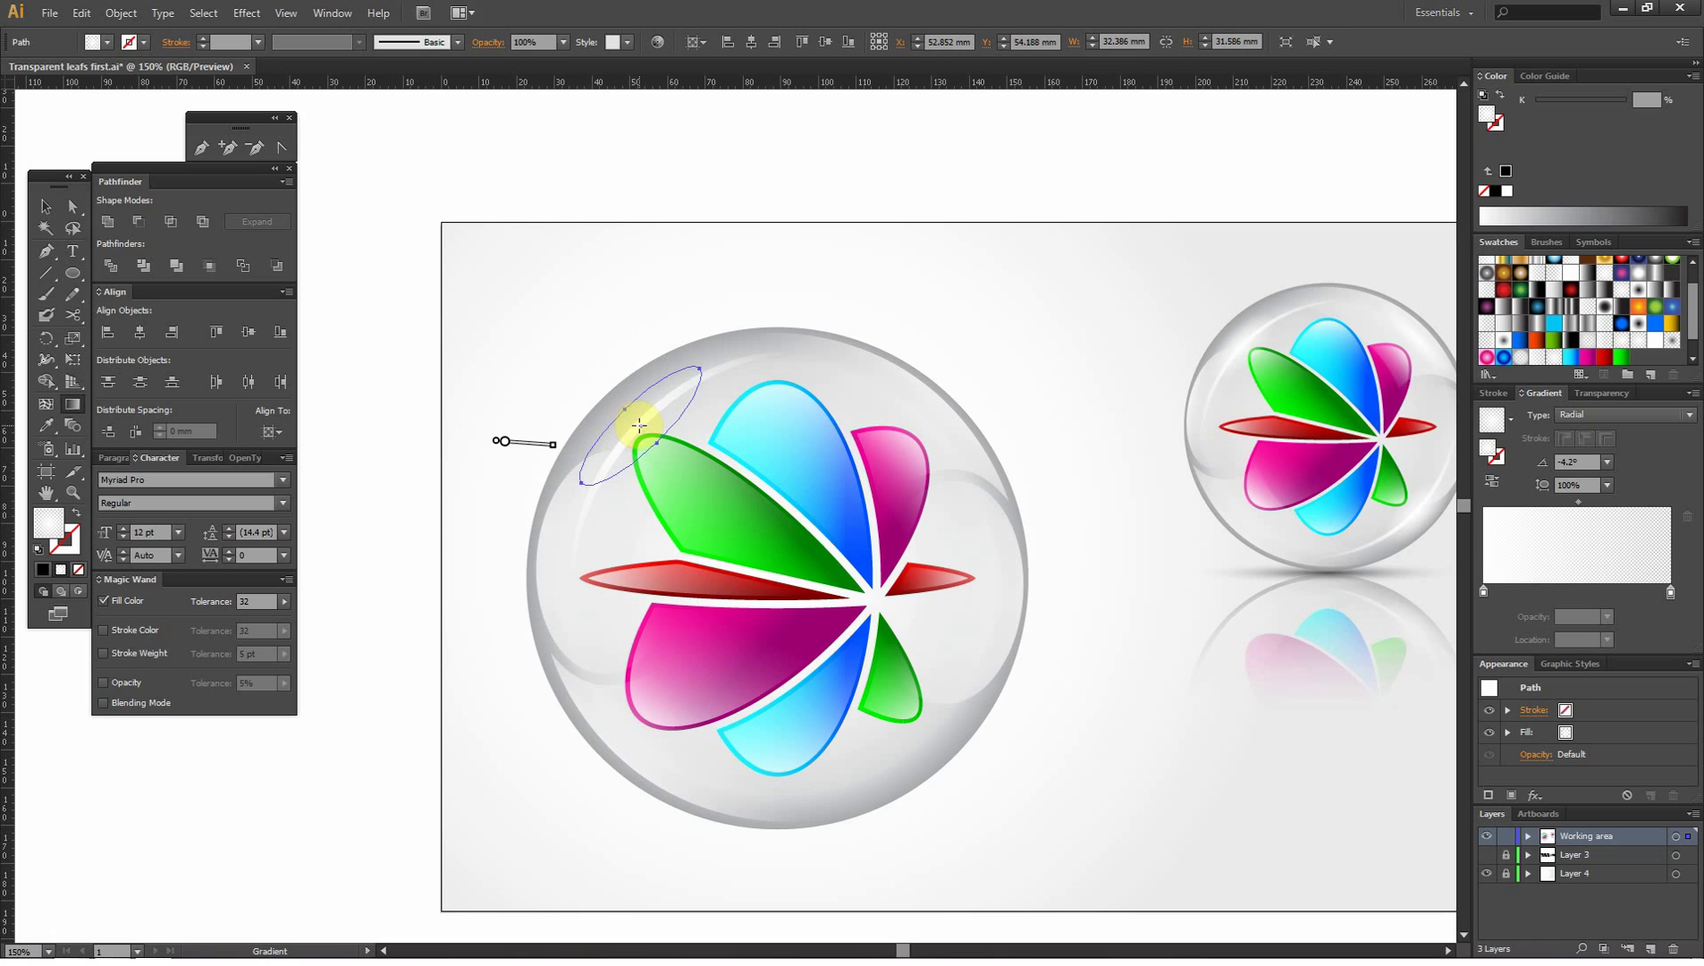
pyautogui.moveTo(702, 370)
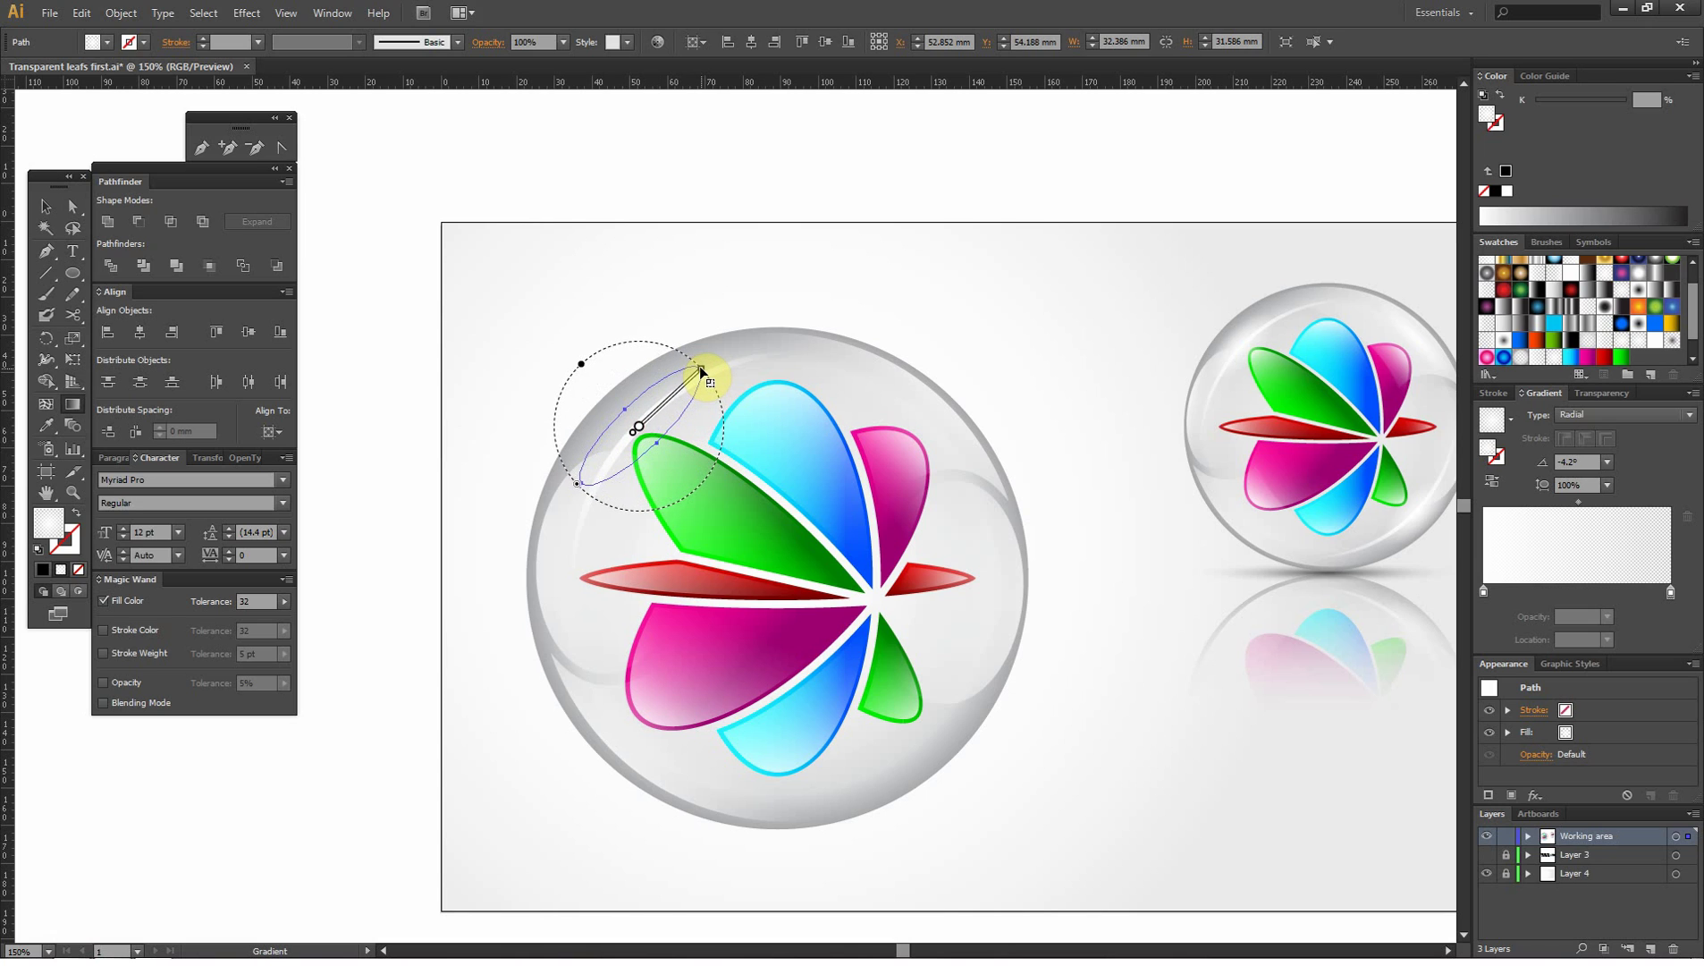
pyautogui.moveTo(702, 370); pyautogui.dragTo(702, 371)
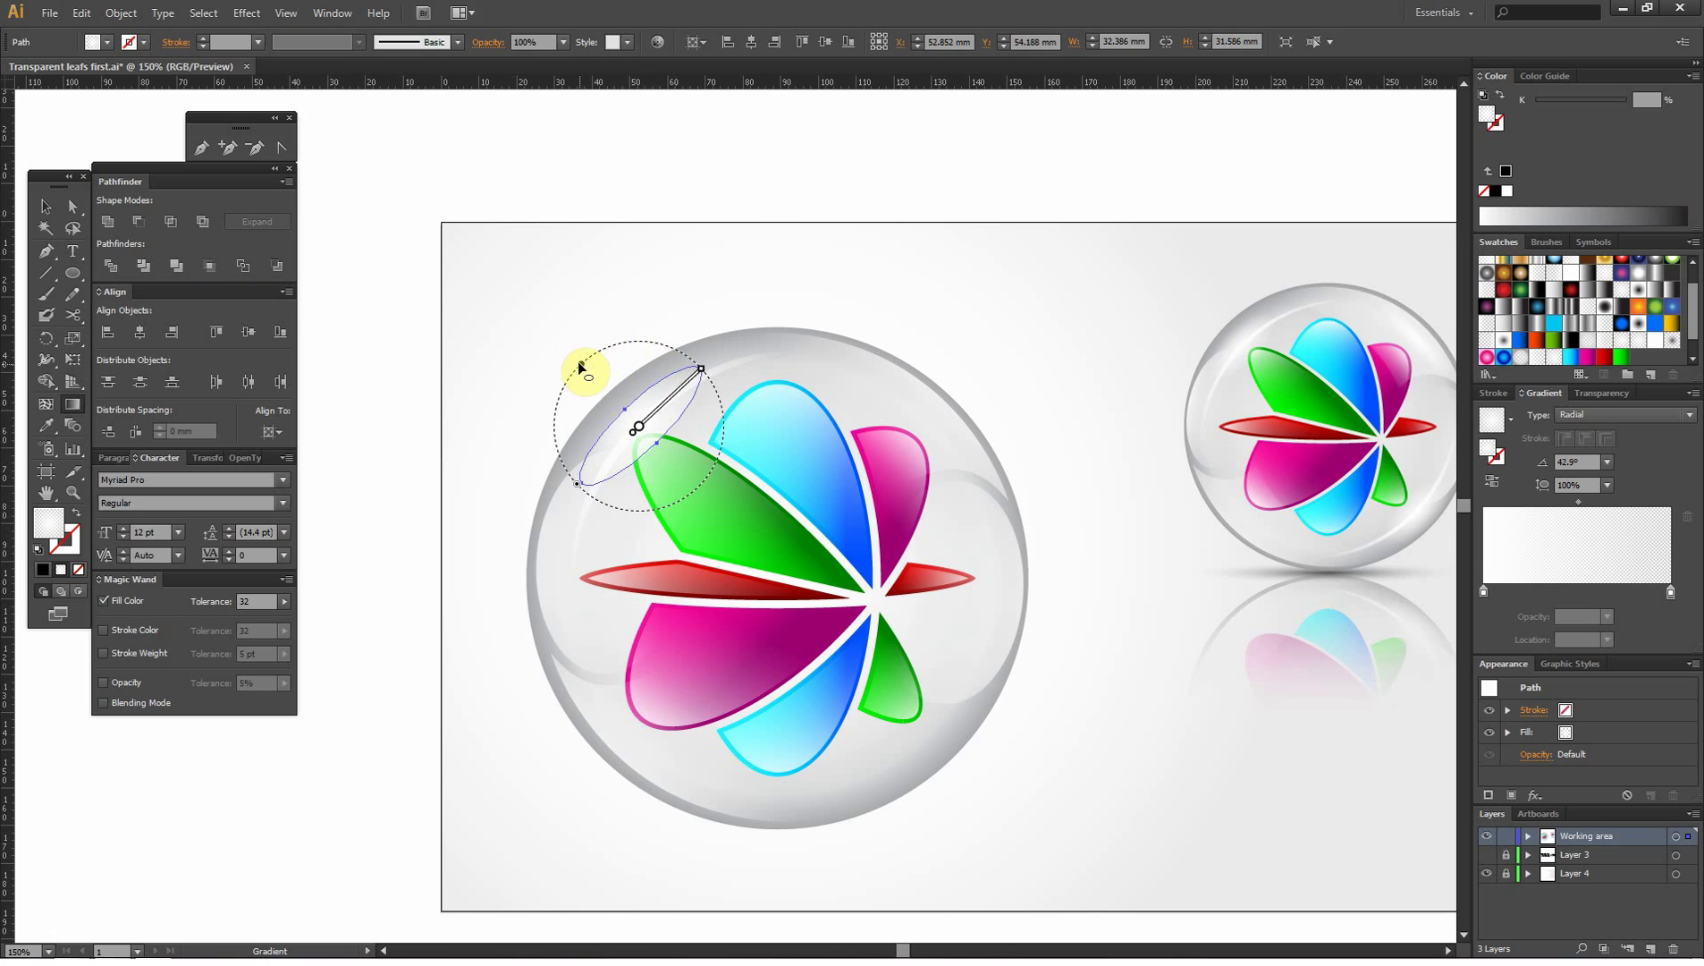
pyautogui.moveTo(579, 367); pyautogui.dragTo(630, 412)
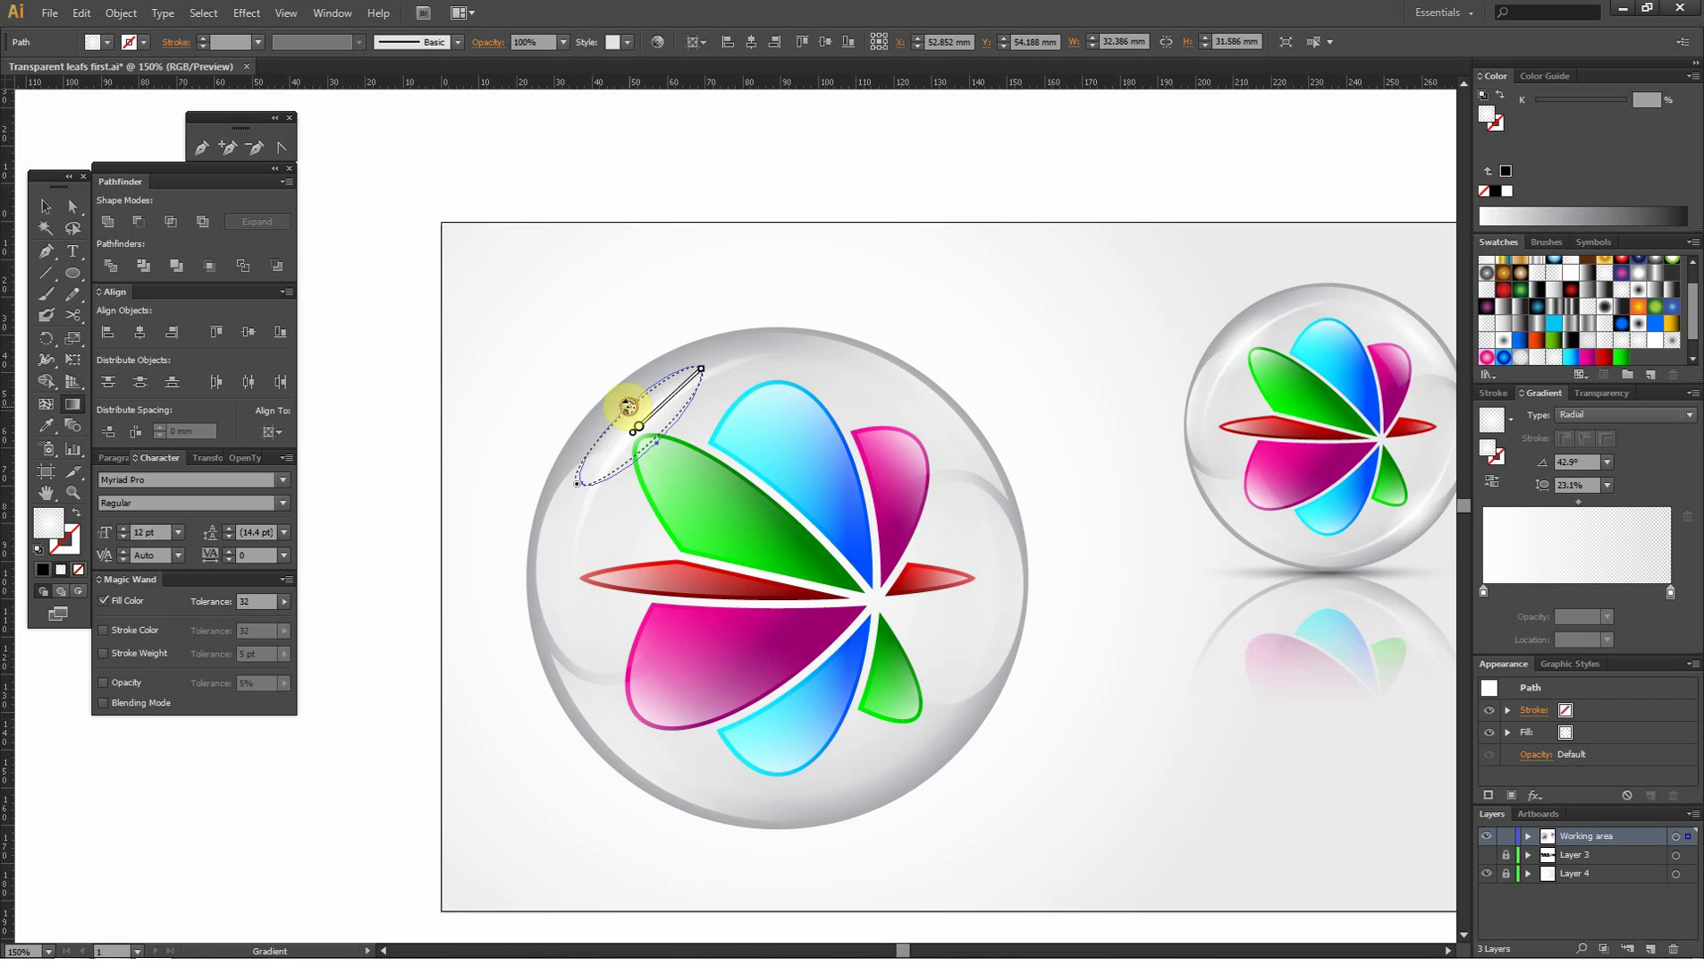
pyautogui.click(46, 207)
# - Nudge the highlight ellipse into place on the rim and deselect it
pyautogui.click(386, 231)
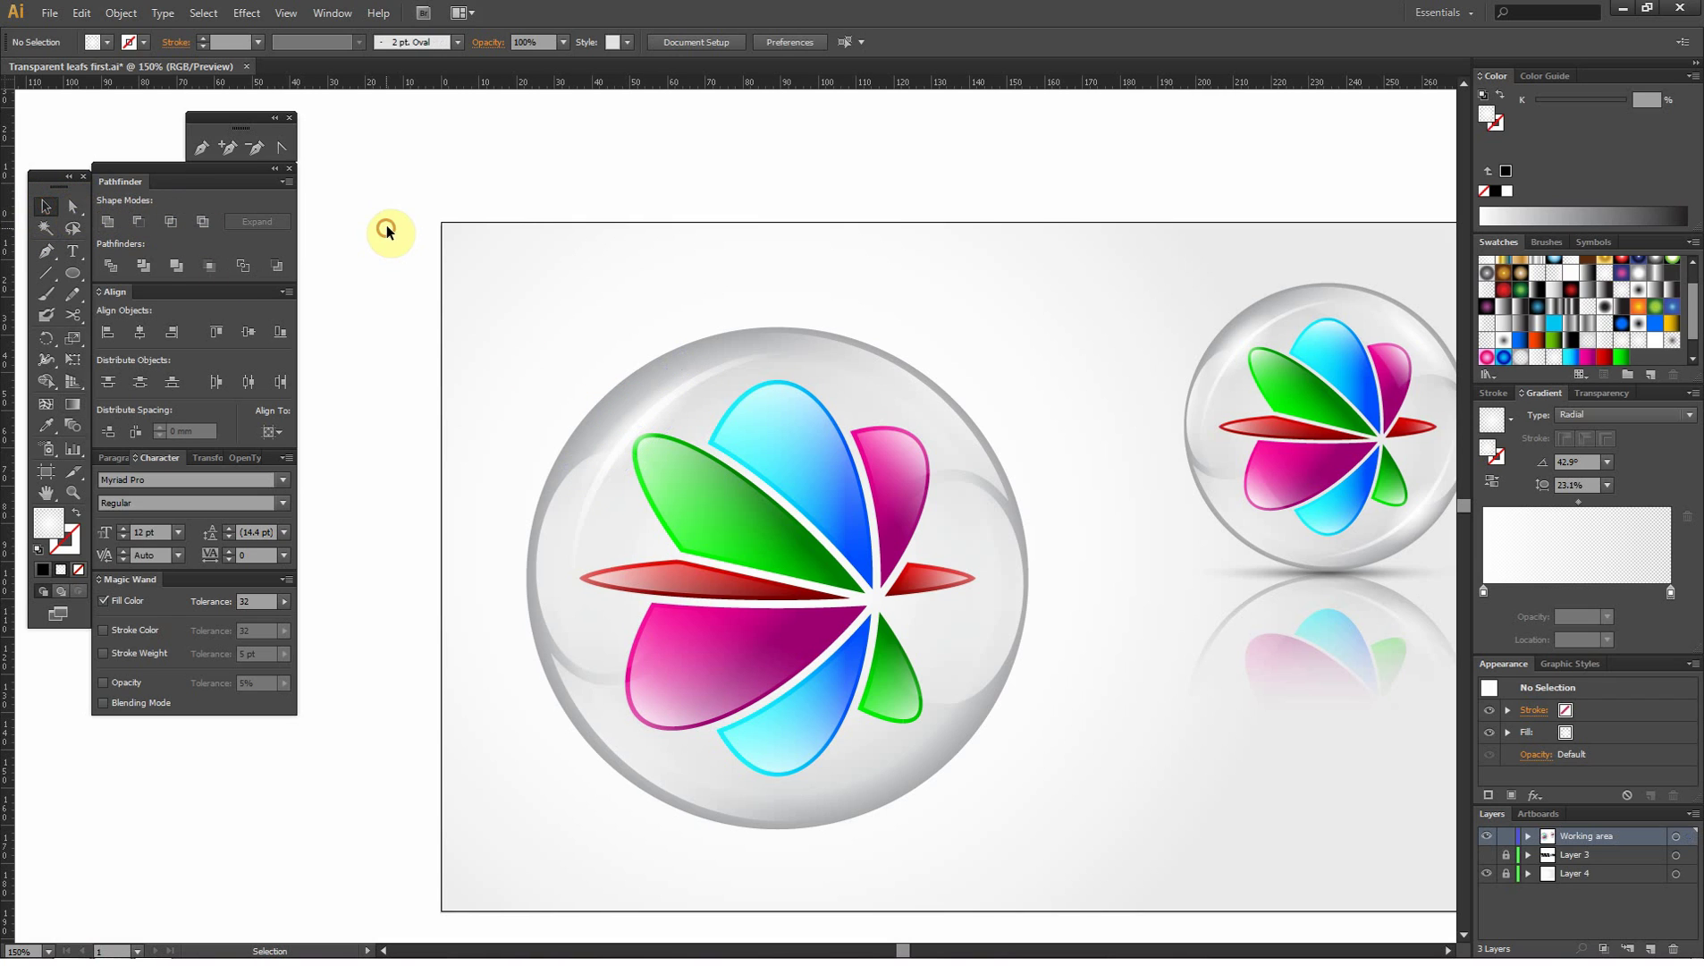
pyautogui.click(631, 412)
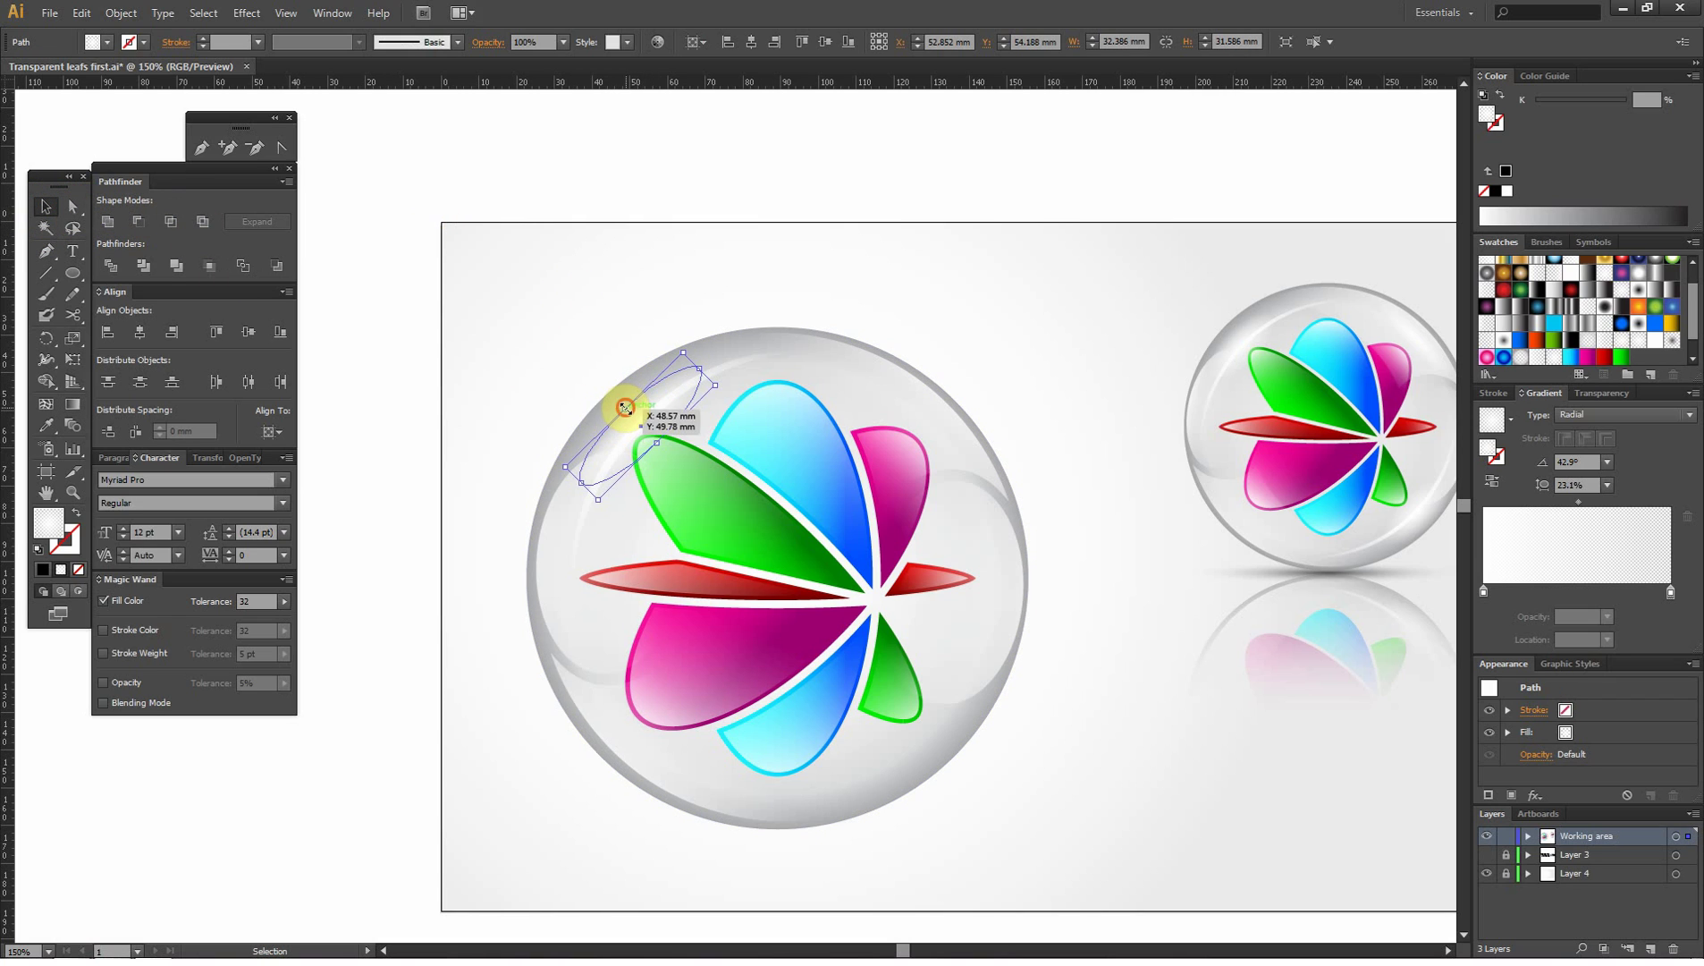
pyautogui.click(475, 358)
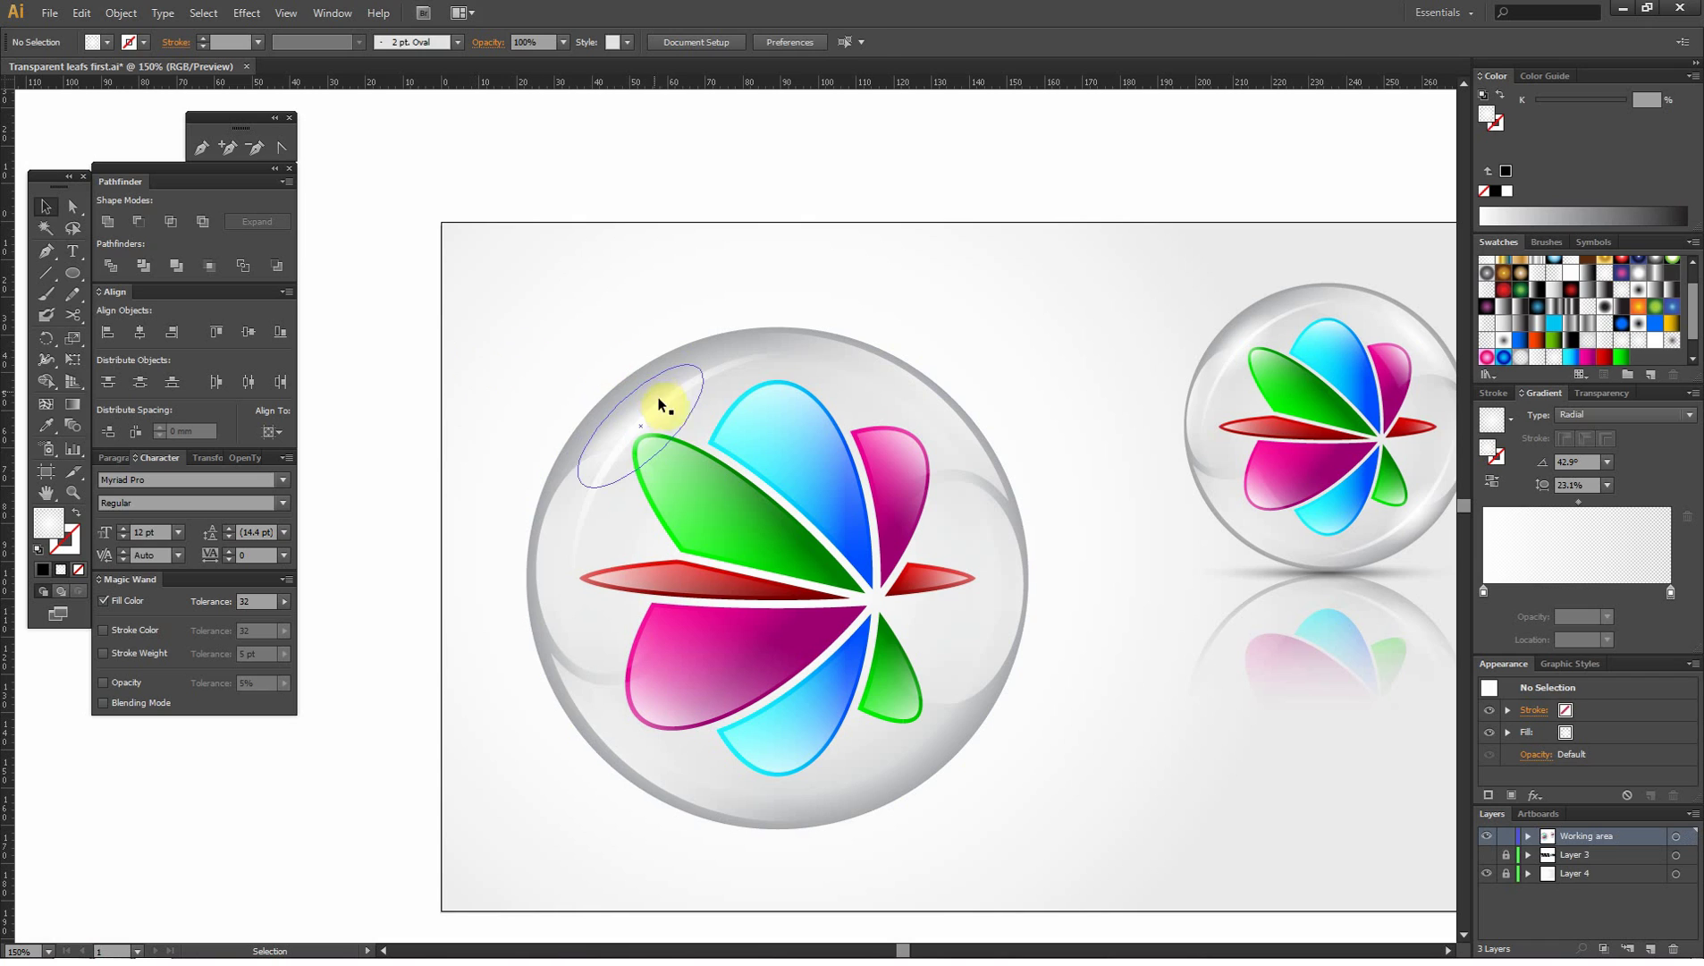
pyautogui.moveTo(659, 405); pyautogui.dragTo(677, 414)
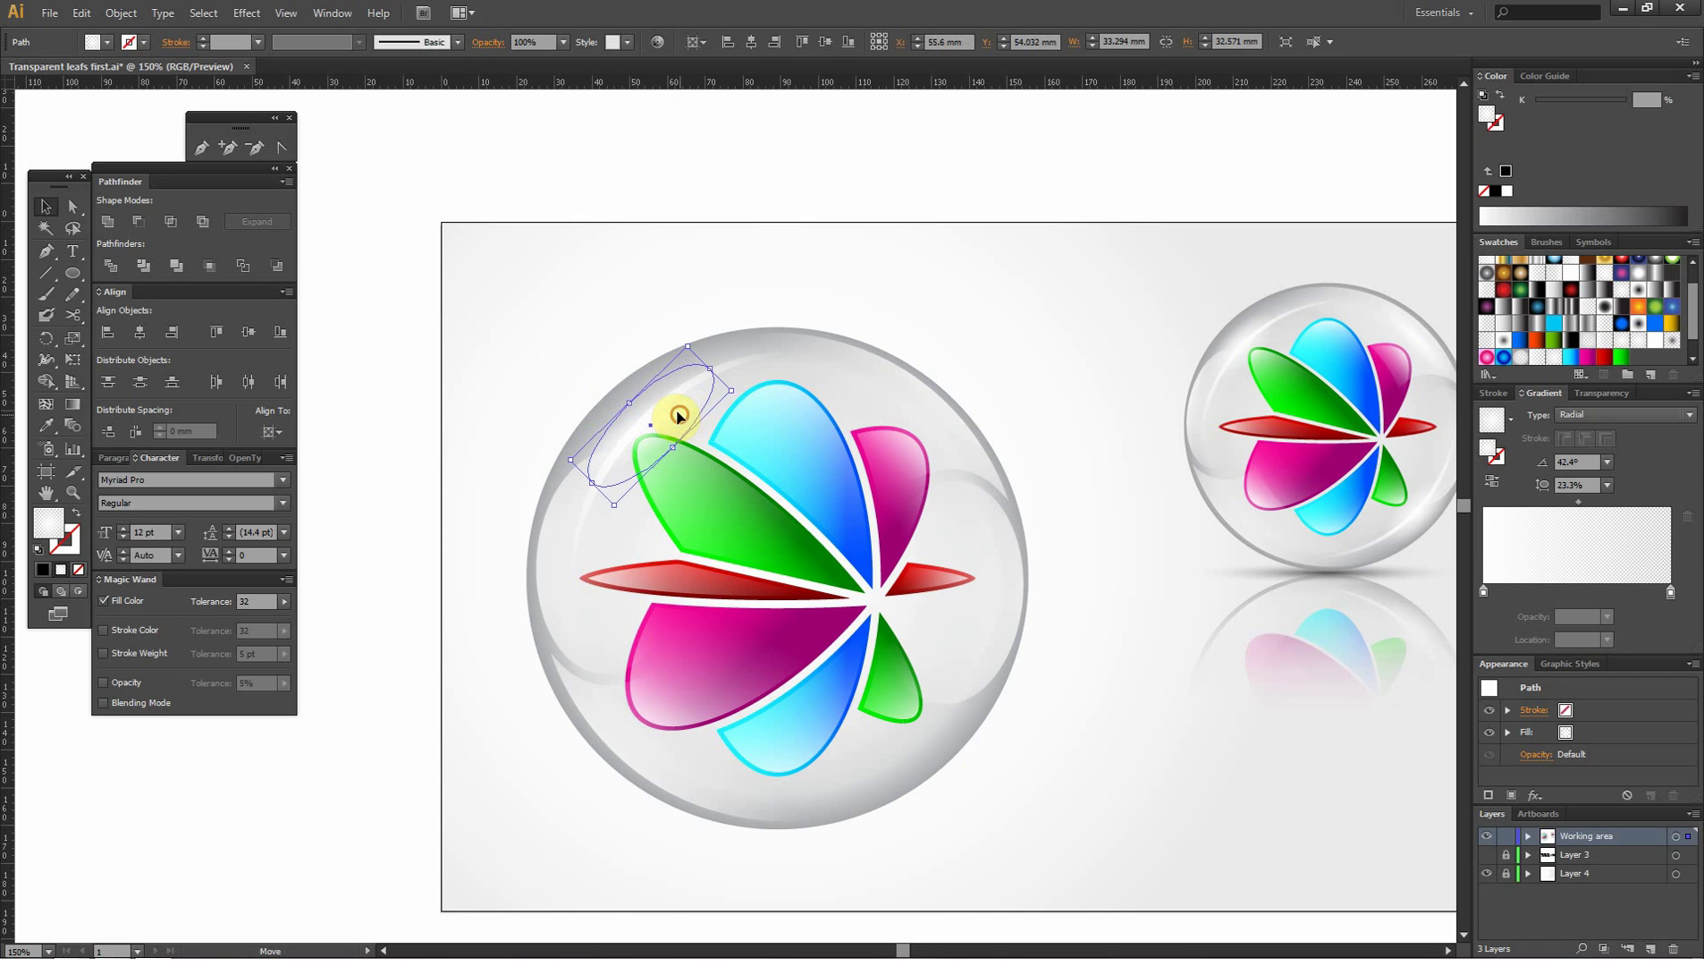
pyautogui.click(666, 270)
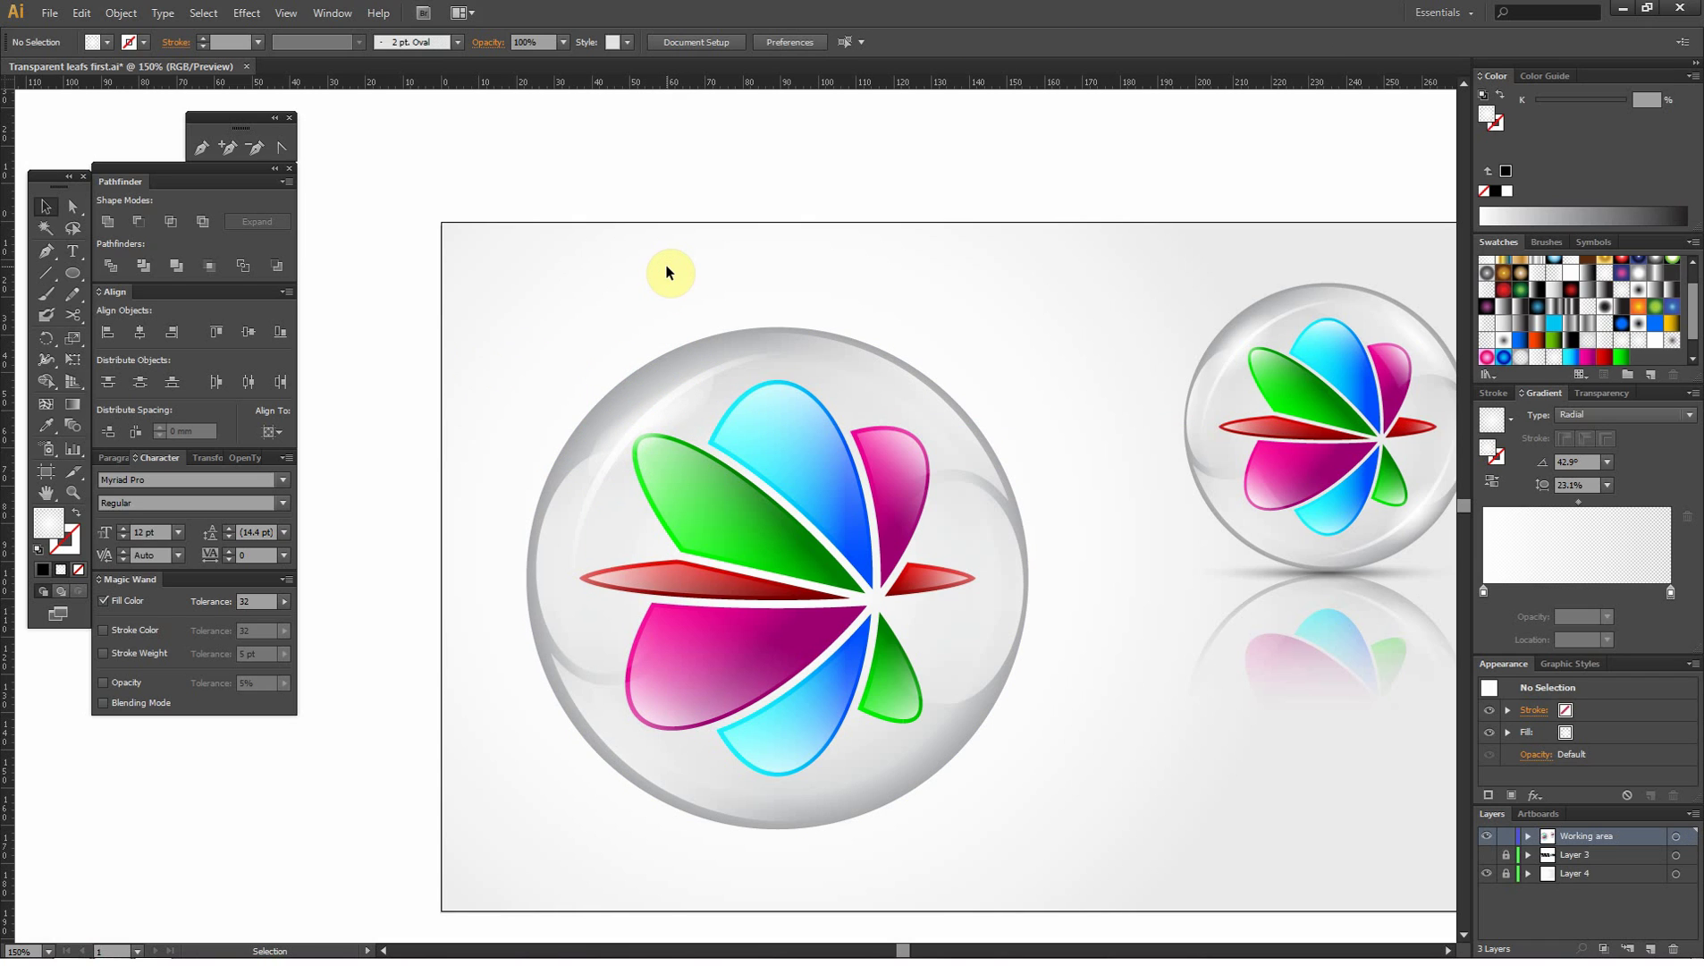
pyautogui.click(626, 412)
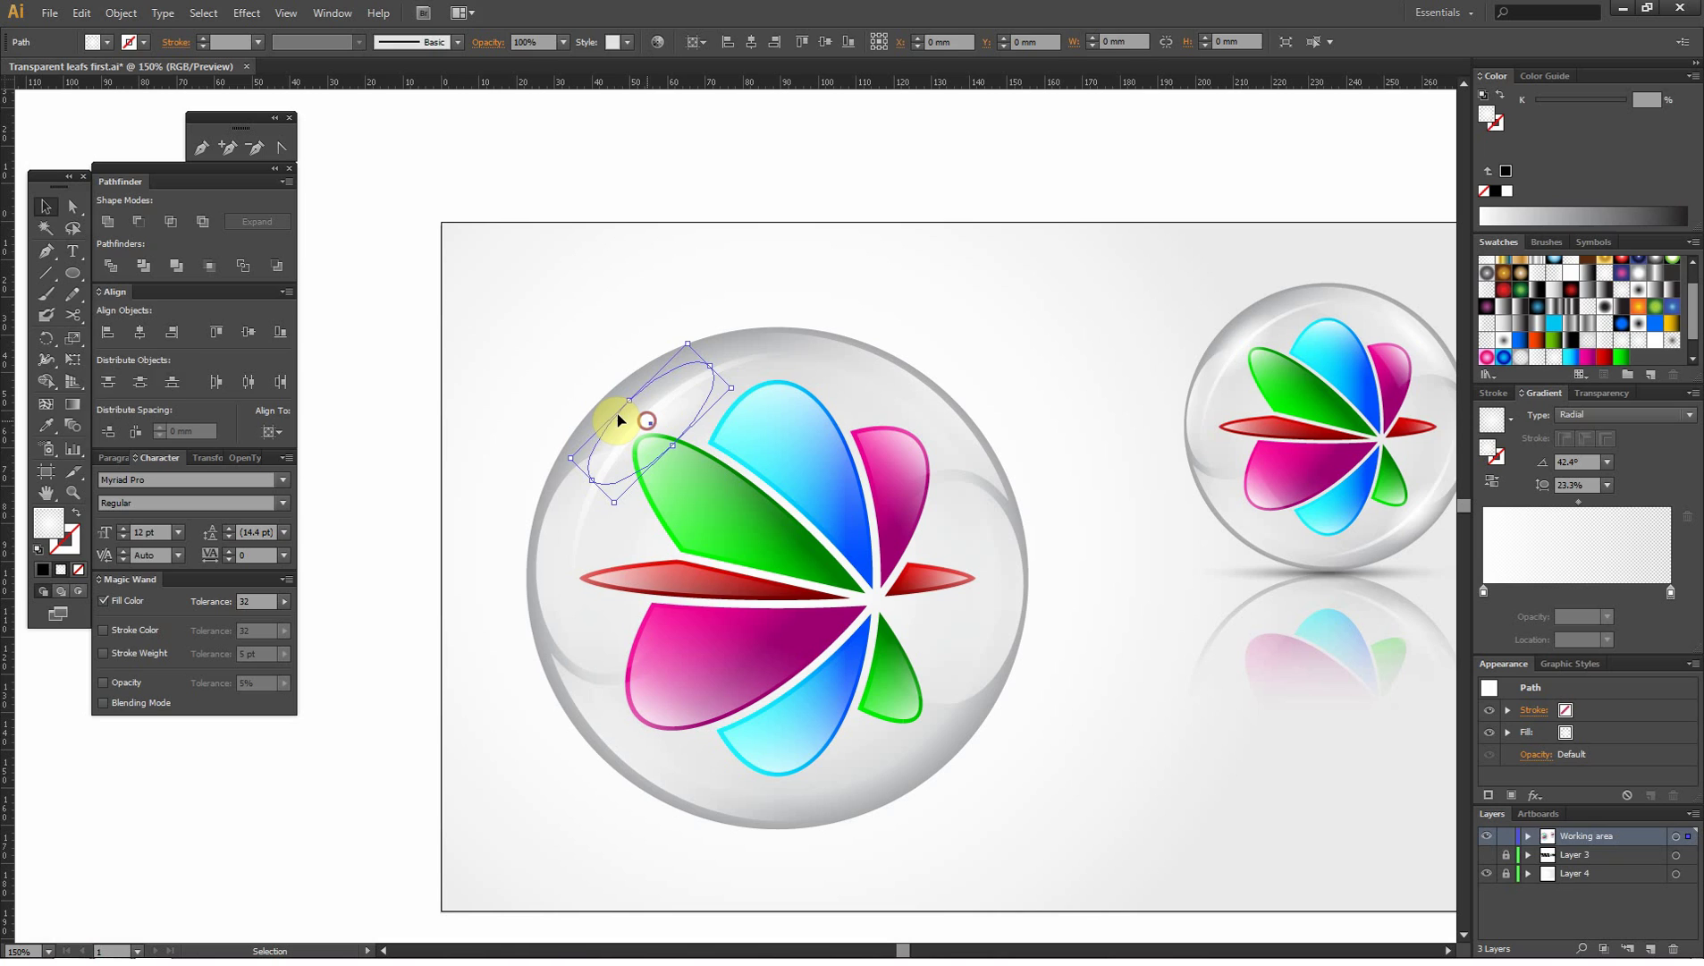
pyautogui.click(73, 405)
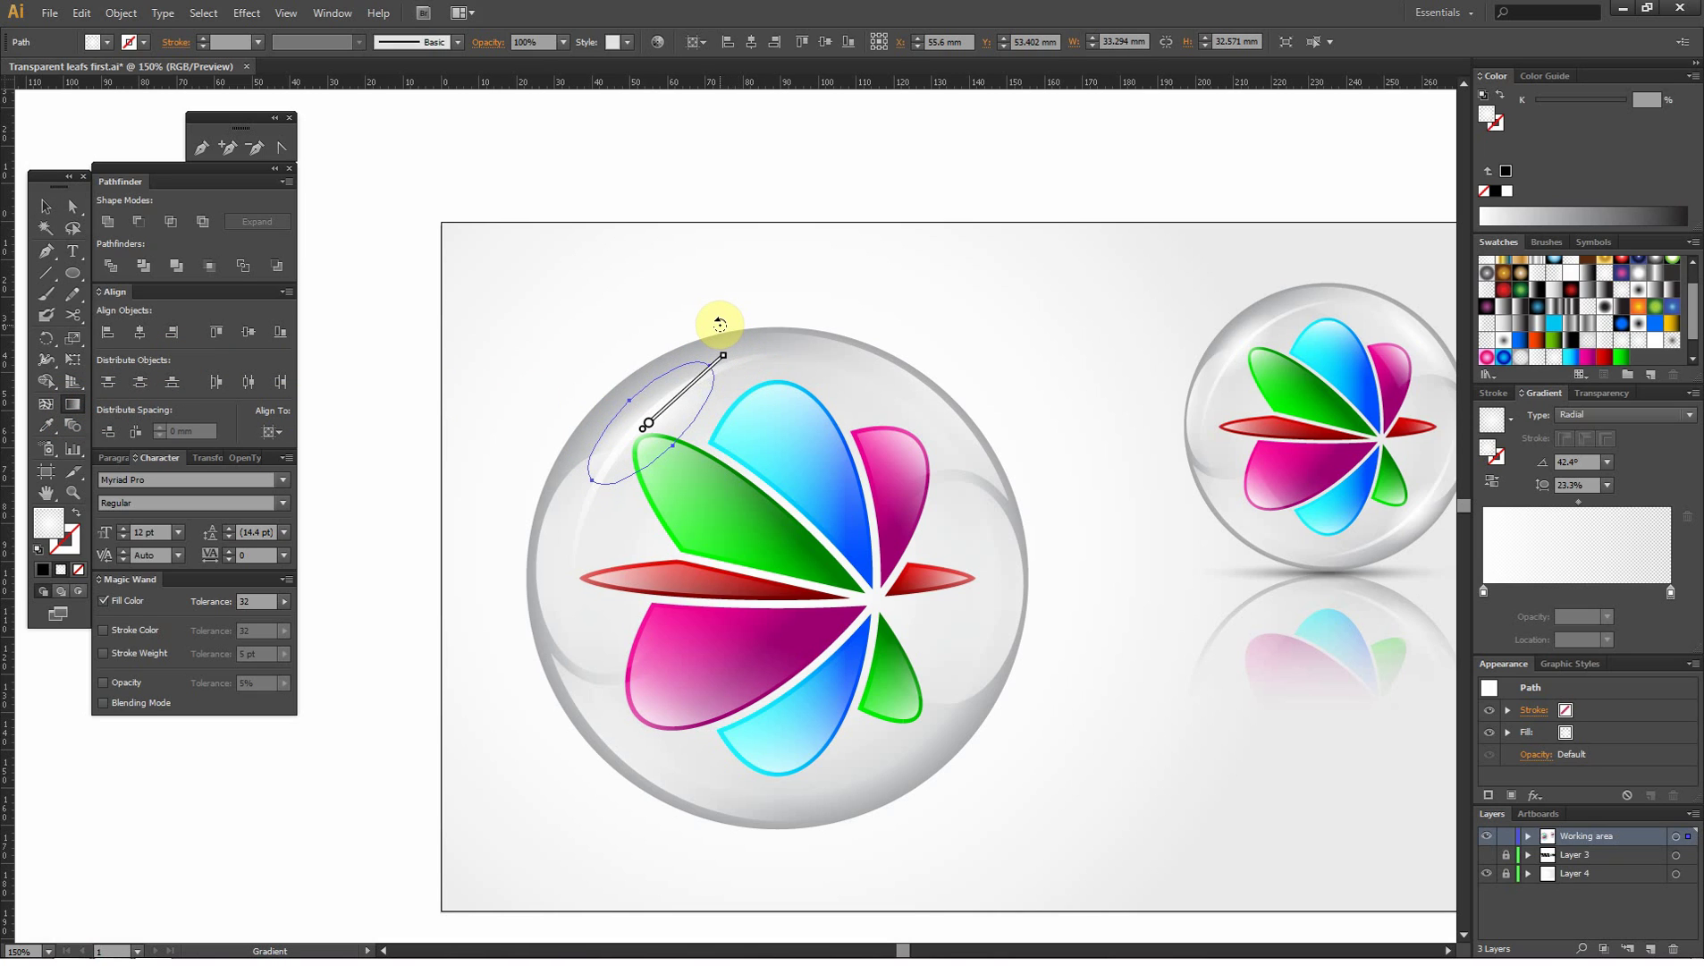
pyautogui.click(45, 206)
pyautogui.click(431, 226)
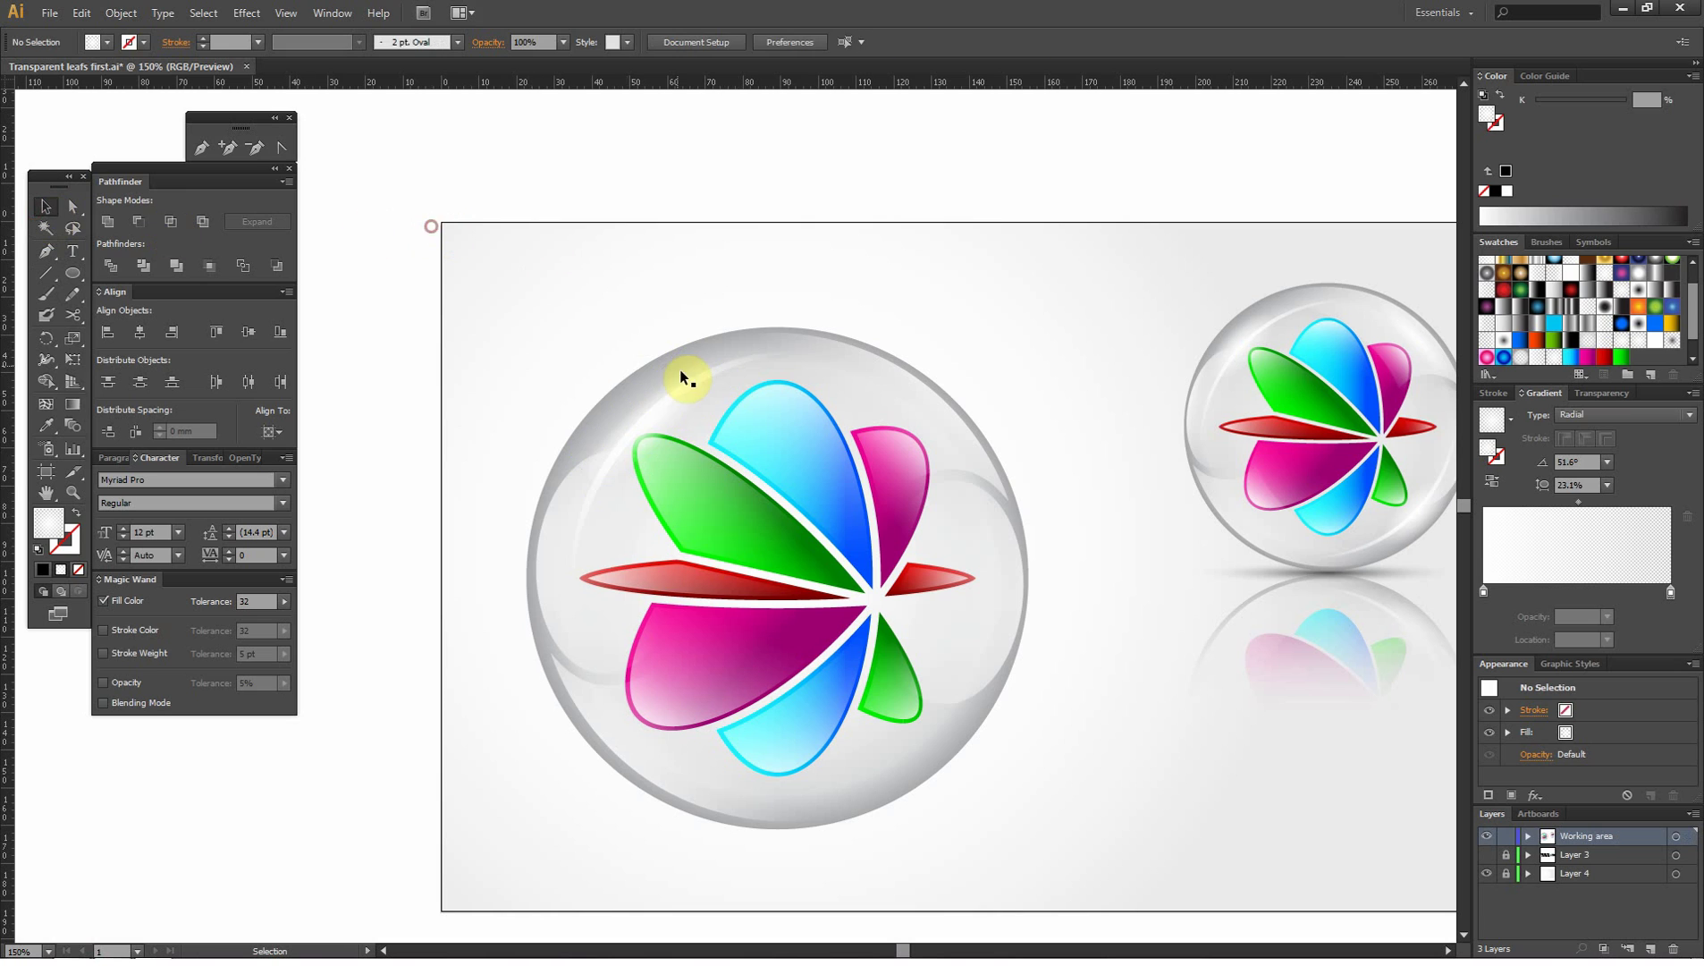
# - Rotate the highlight ellipse and rim arc 180° and move them to the sphere's lower right
pyautogui.keyDown('shift'); pyautogui.click(734, 369); pyautogui.keyUp('shift')
pyautogui.moveTo(734, 369); pyautogui.dragTo(581, 242)
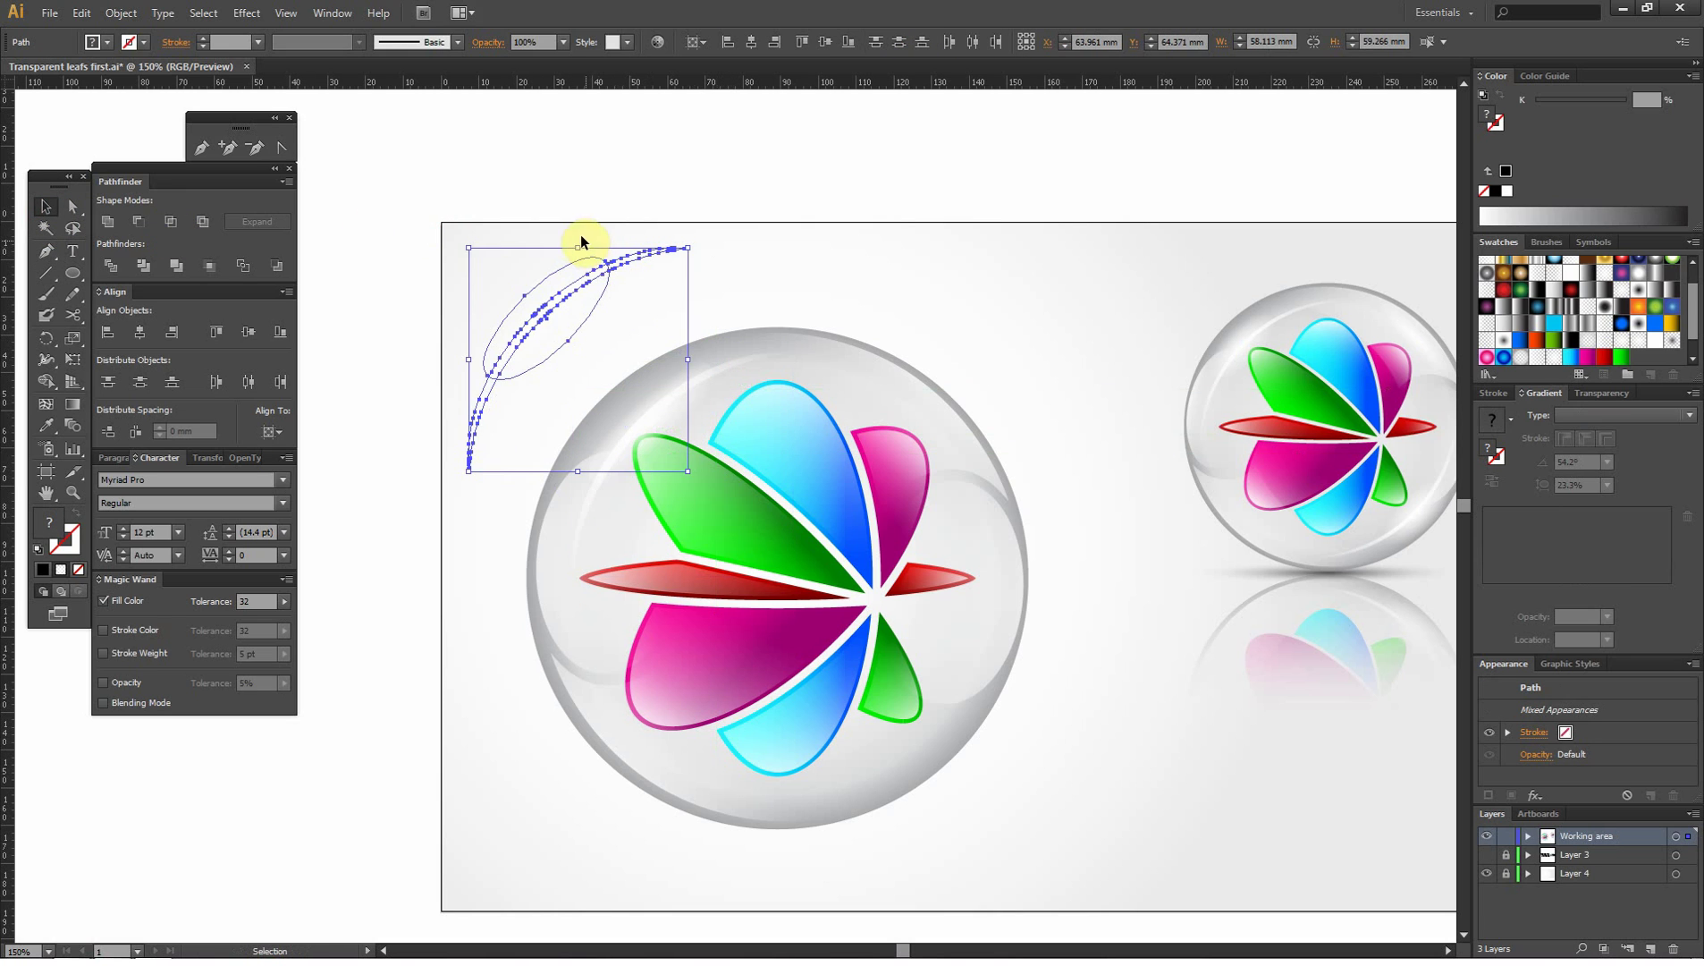
pyautogui.moveTo(458, 242)
pyautogui.mouseDown()
pyautogui.moveTo(616, 449)
pyautogui.moveTo(830, 534)
pyautogui.moveTo(907, 704)
pyautogui.mouseUp()
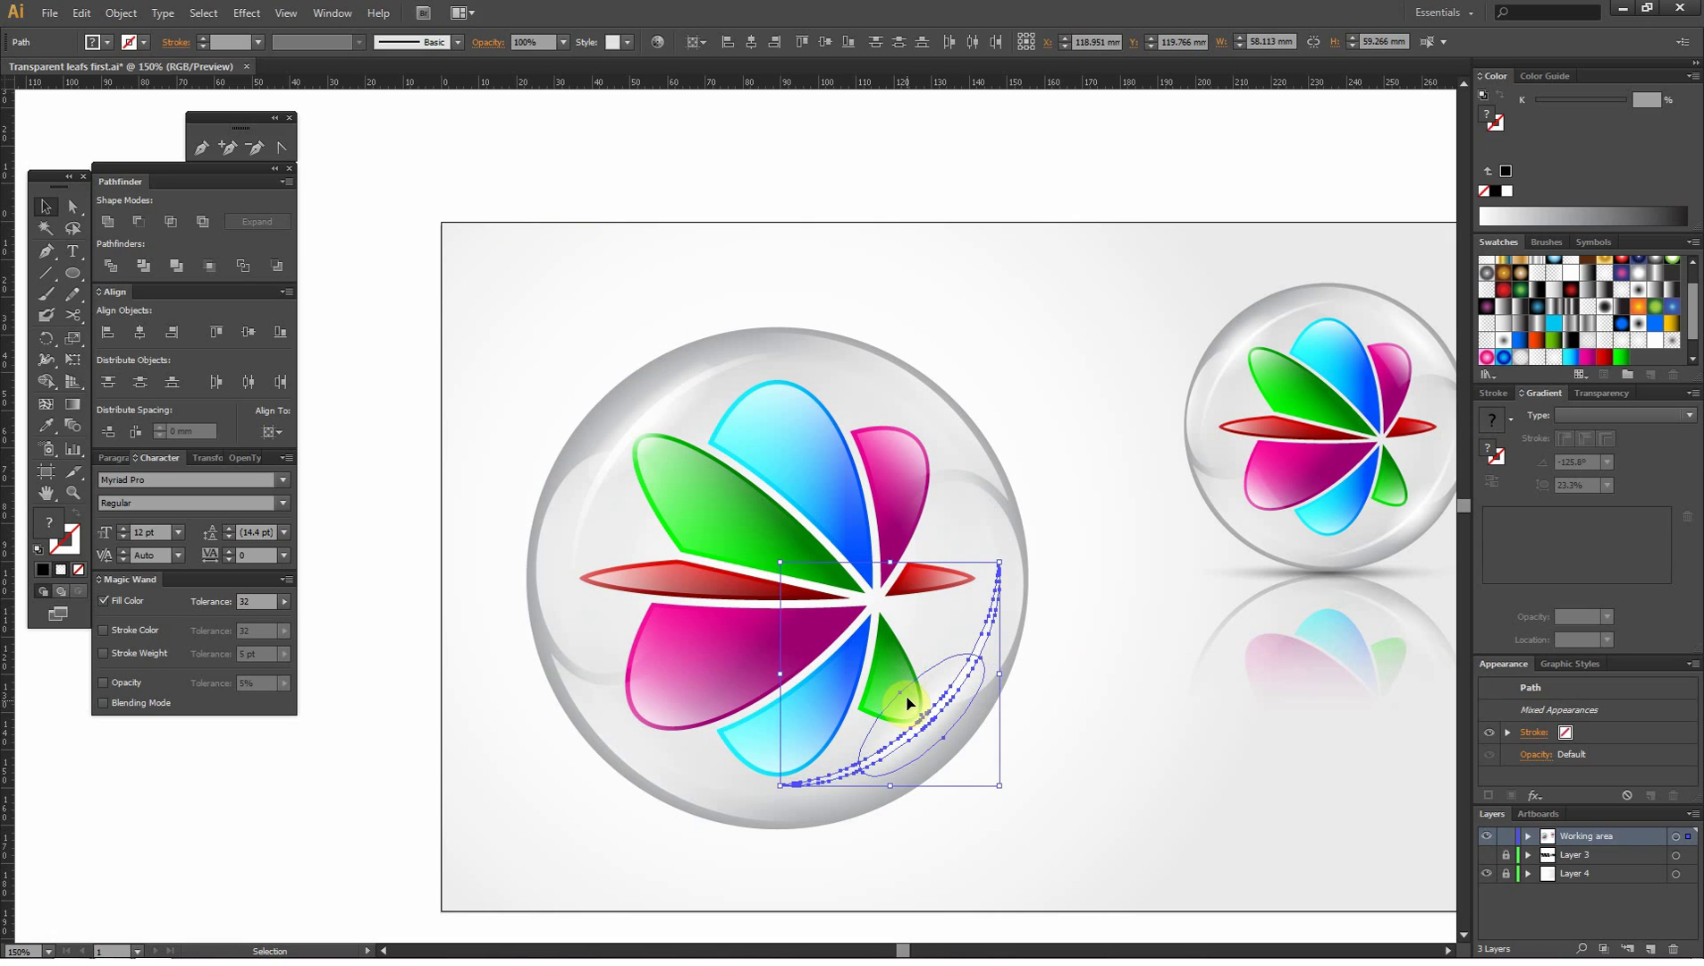
pyautogui.click(905, 281)
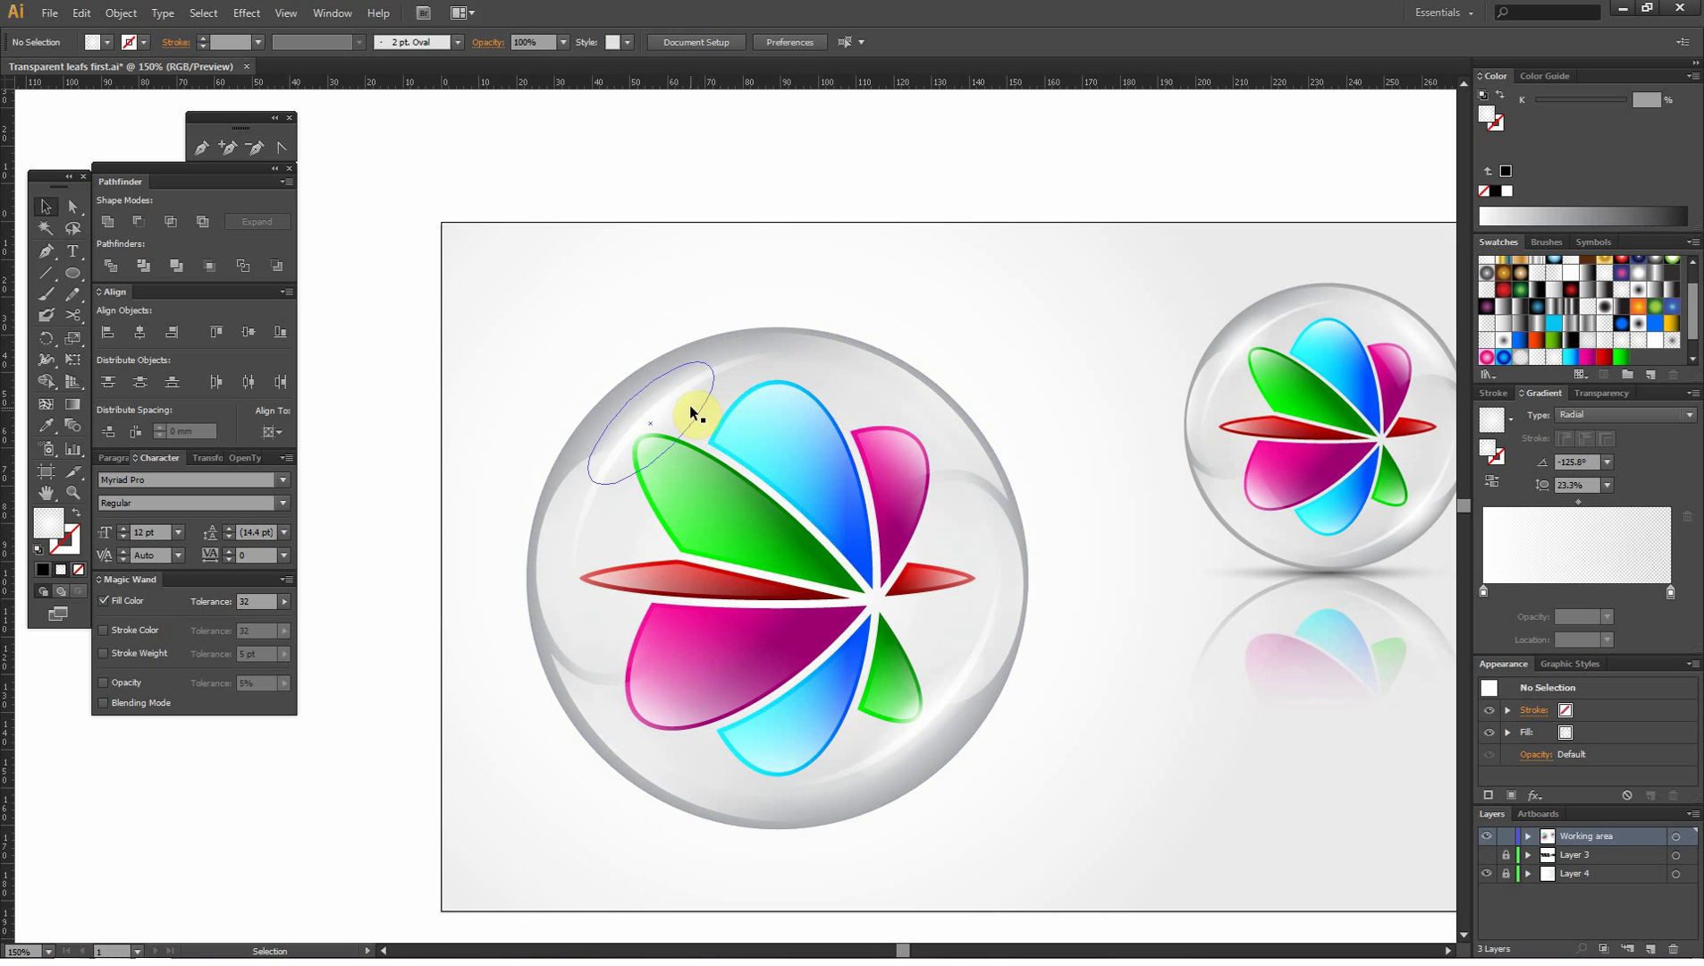
# - Rotate the highlight over the blue petal a quarter turn, shrink it, and move it near the top rim
pyautogui.click(761, 440)
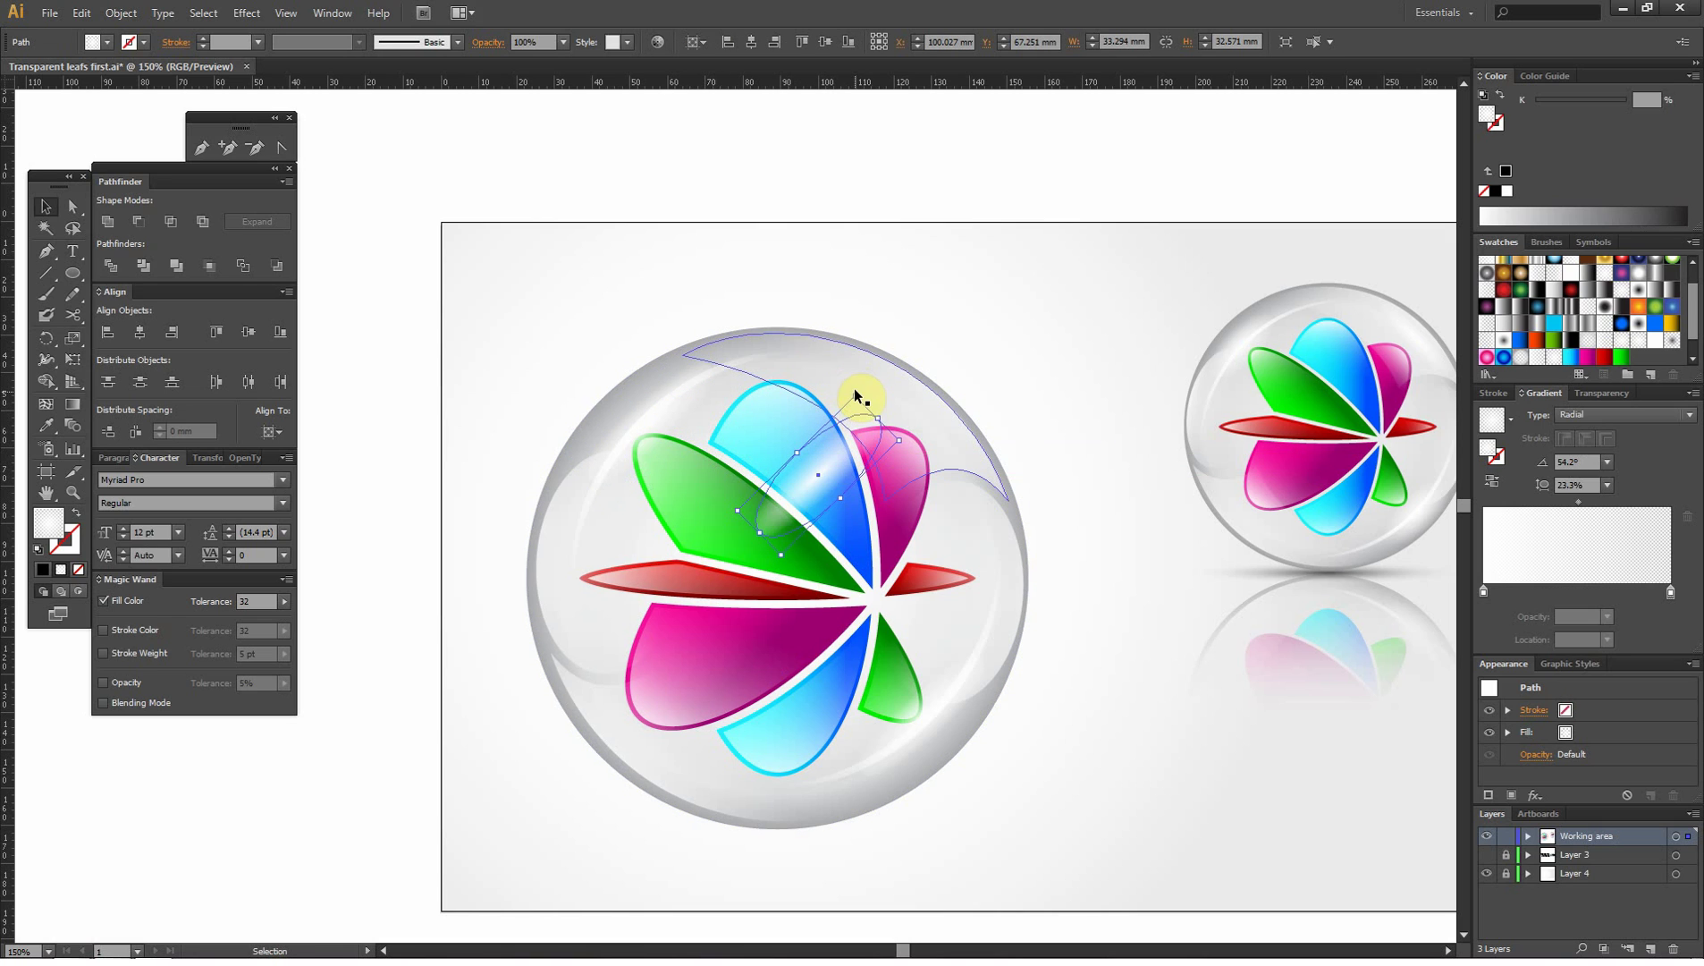
pyautogui.moveTo(853, 388); pyautogui.dragTo(930, 485)
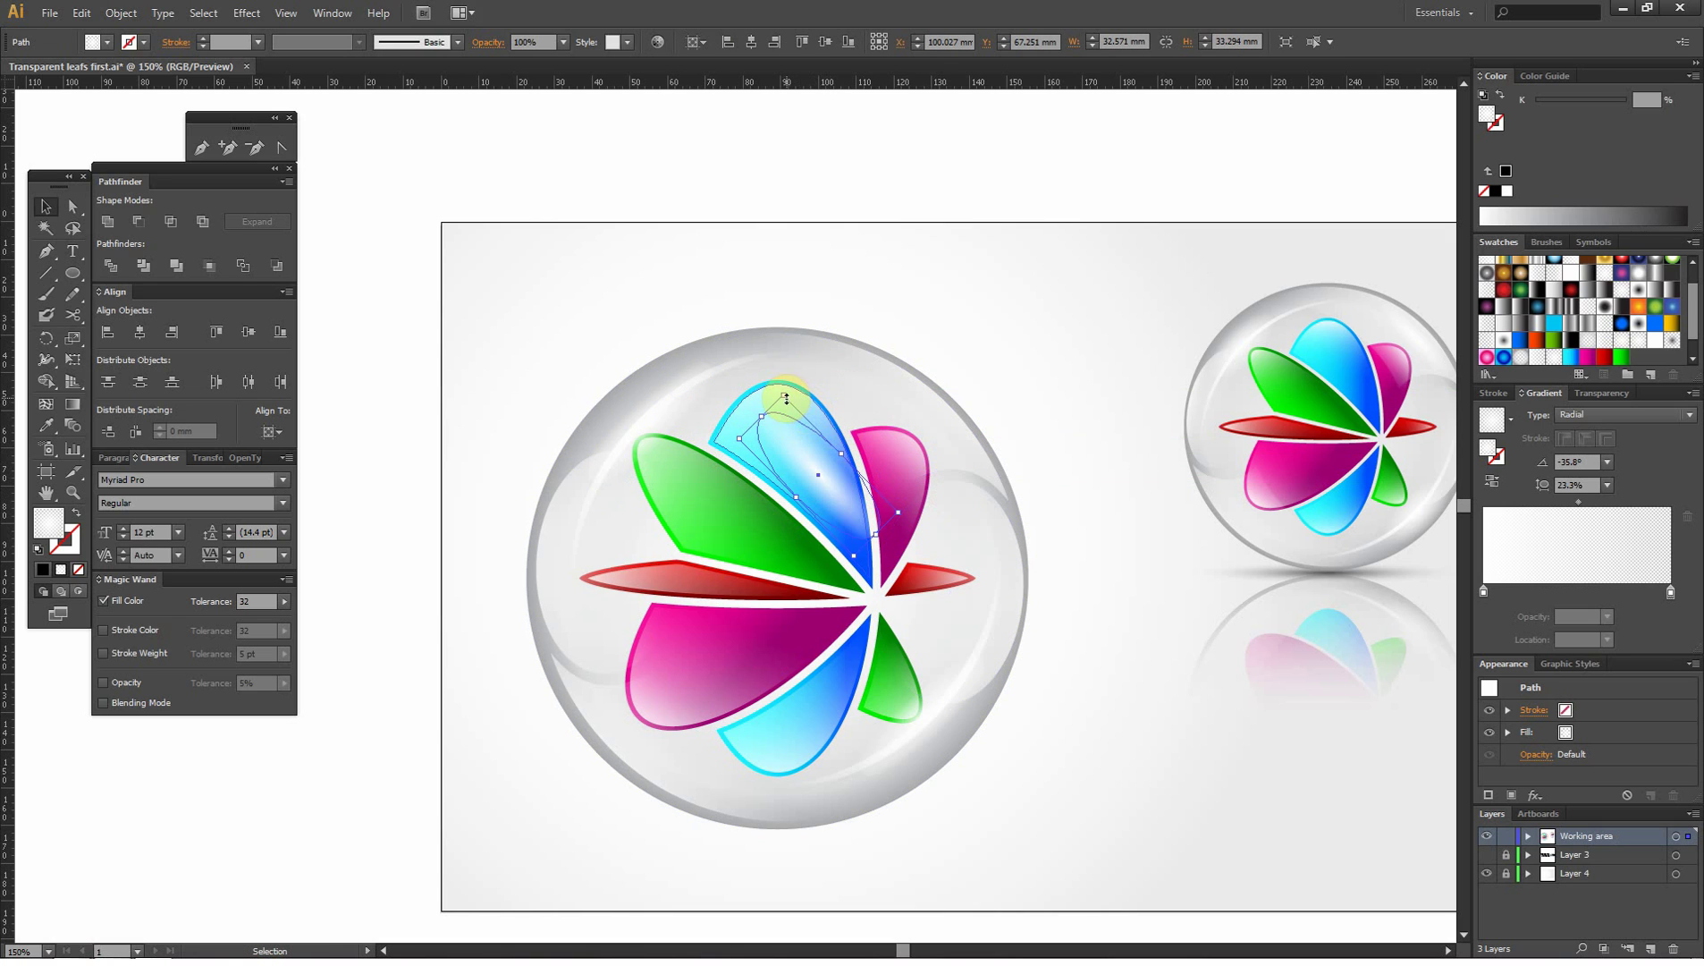
pyautogui.moveTo(783, 396); pyautogui.dragTo(795, 420)
pyautogui.moveTo(829, 494); pyautogui.dragTo(904, 430)
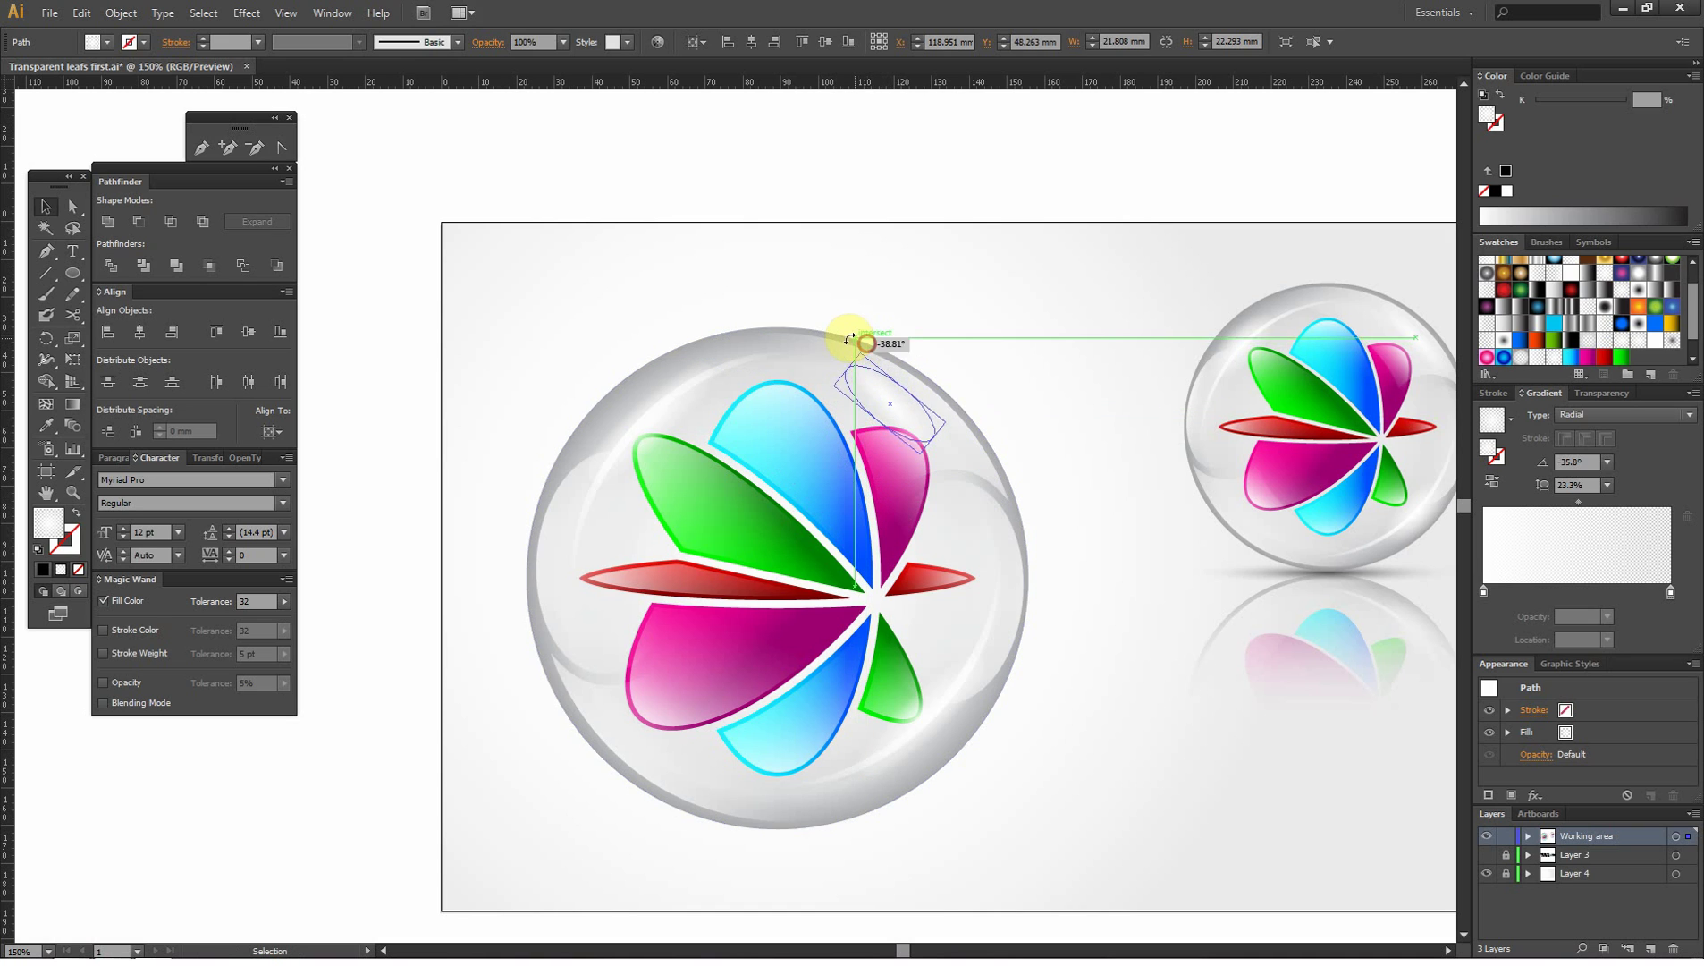
pyautogui.moveTo(1054, 313); pyautogui.dragTo(970, 274)
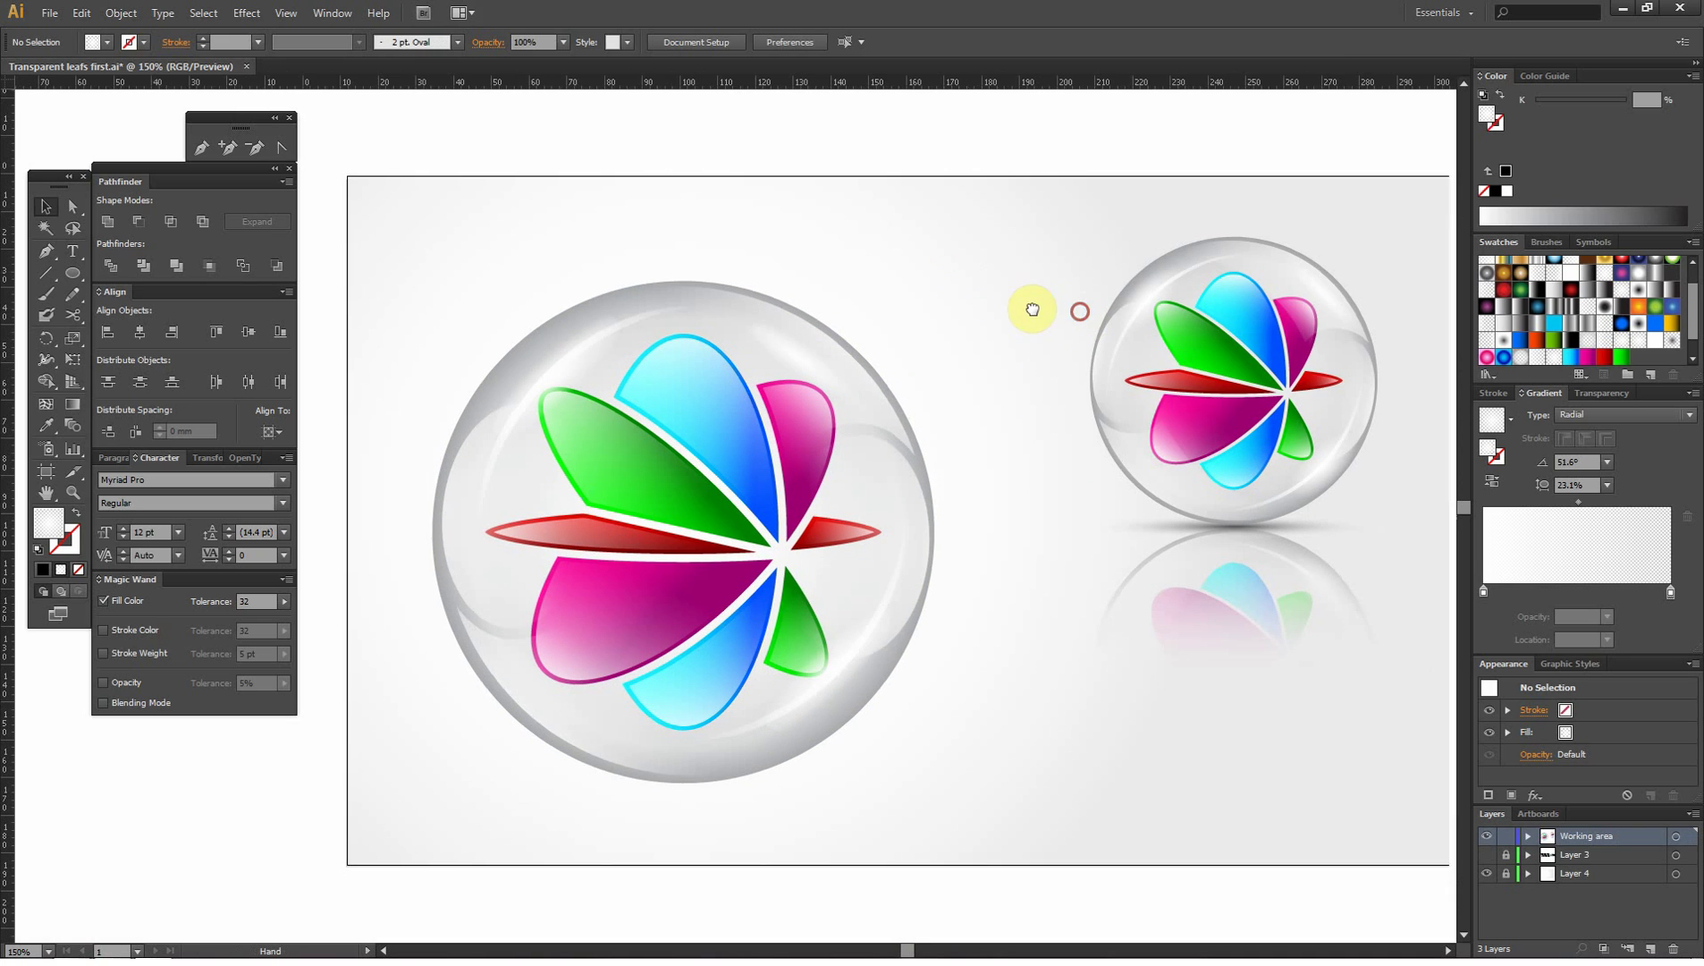
# - Enlarge the whole large bubble slightly and reposition it
pyautogui.moveTo(1076, 311); pyautogui.dragTo(1022, 315)
pyautogui.moveTo(627, 545); pyautogui.dragTo(356, 828)
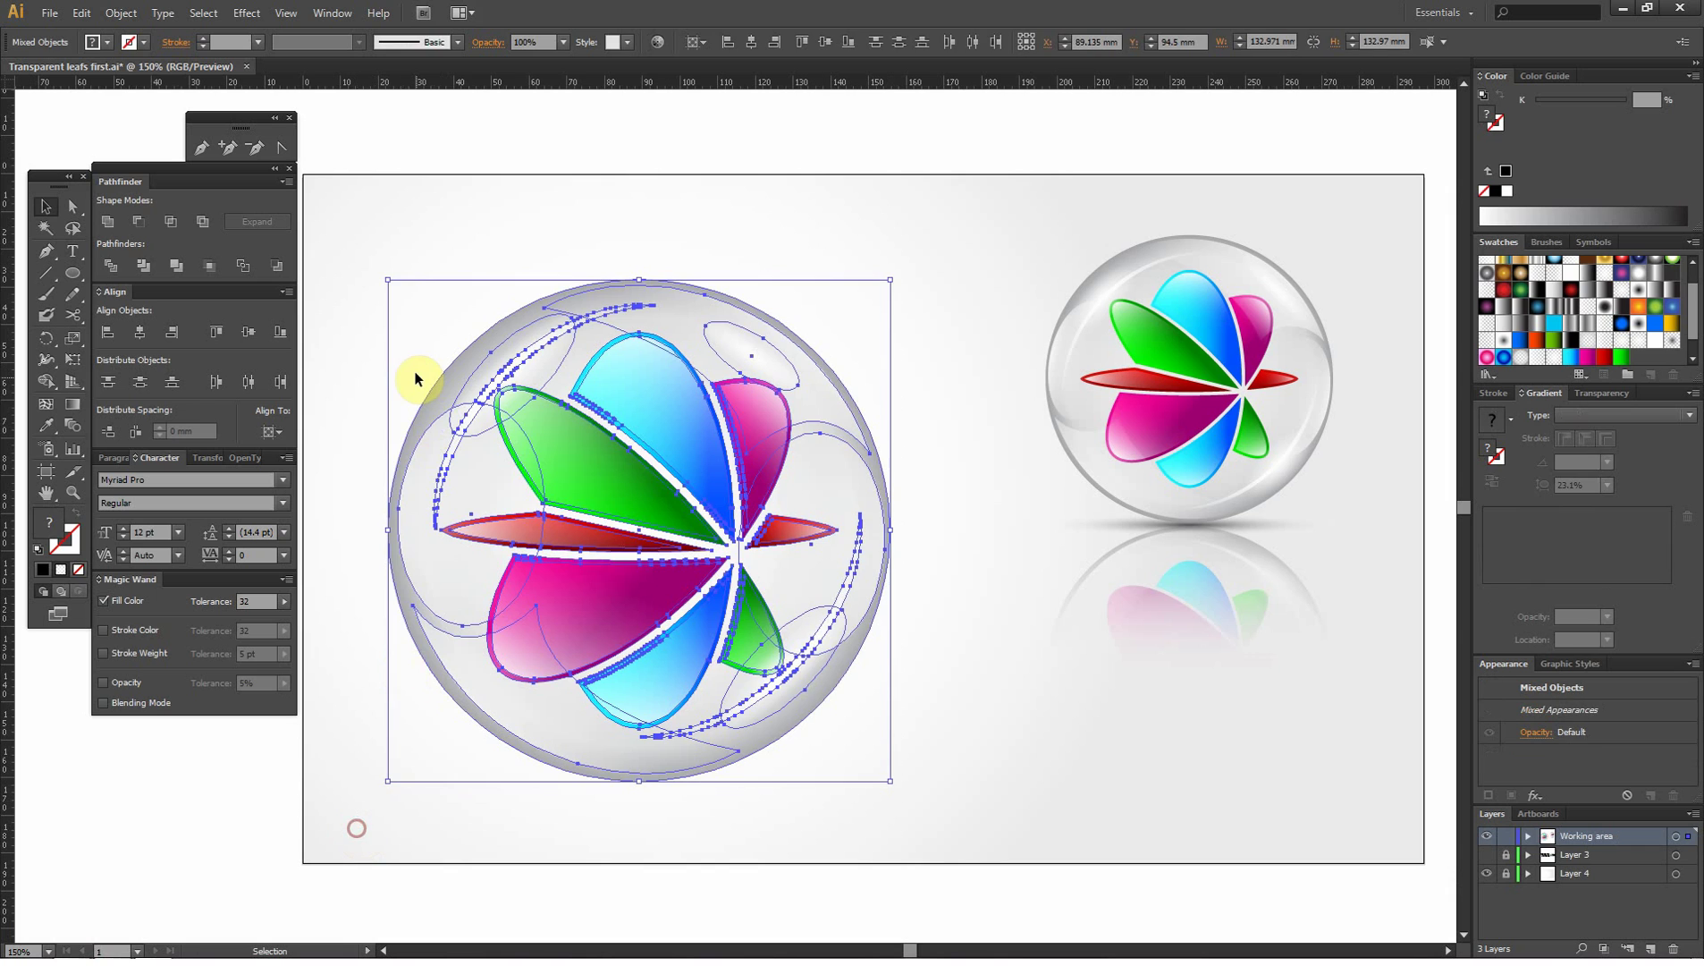
pyautogui.moveTo(385, 284); pyautogui.dragTo(361, 258)
pyautogui.moveTo(644, 468); pyautogui.dragTo(637, 450)
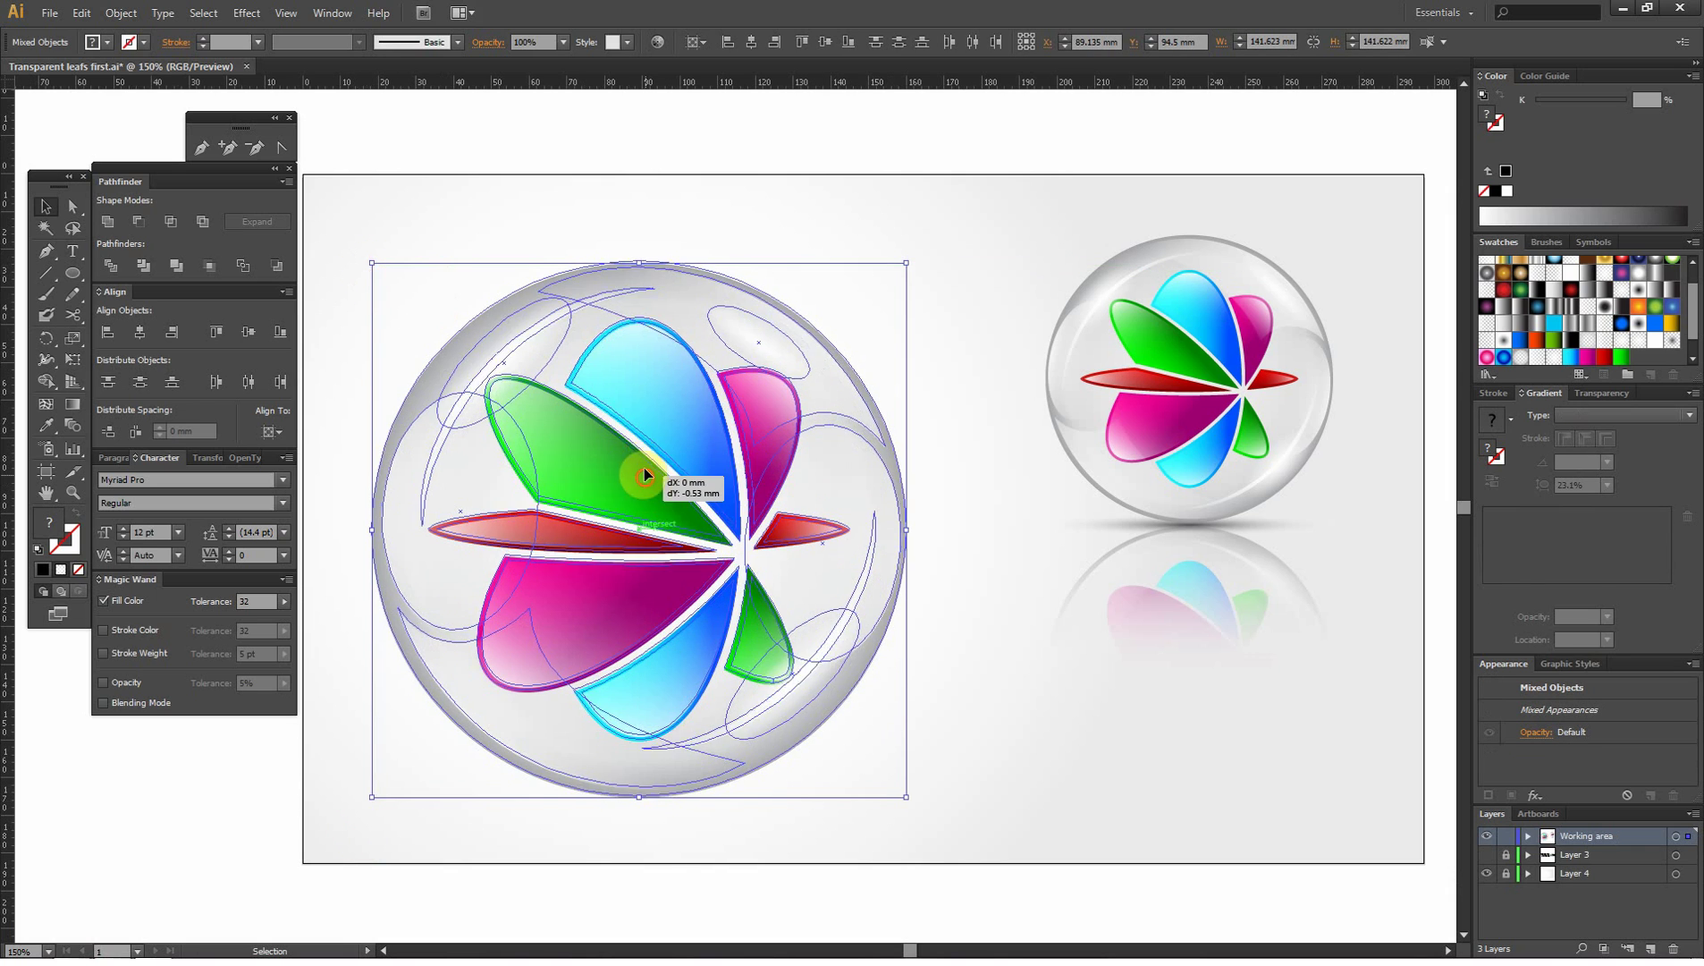
# - Shrink the flower's leaf group around its centre
pyautogui.click(976, 256)
pyautogui.click(661, 380)
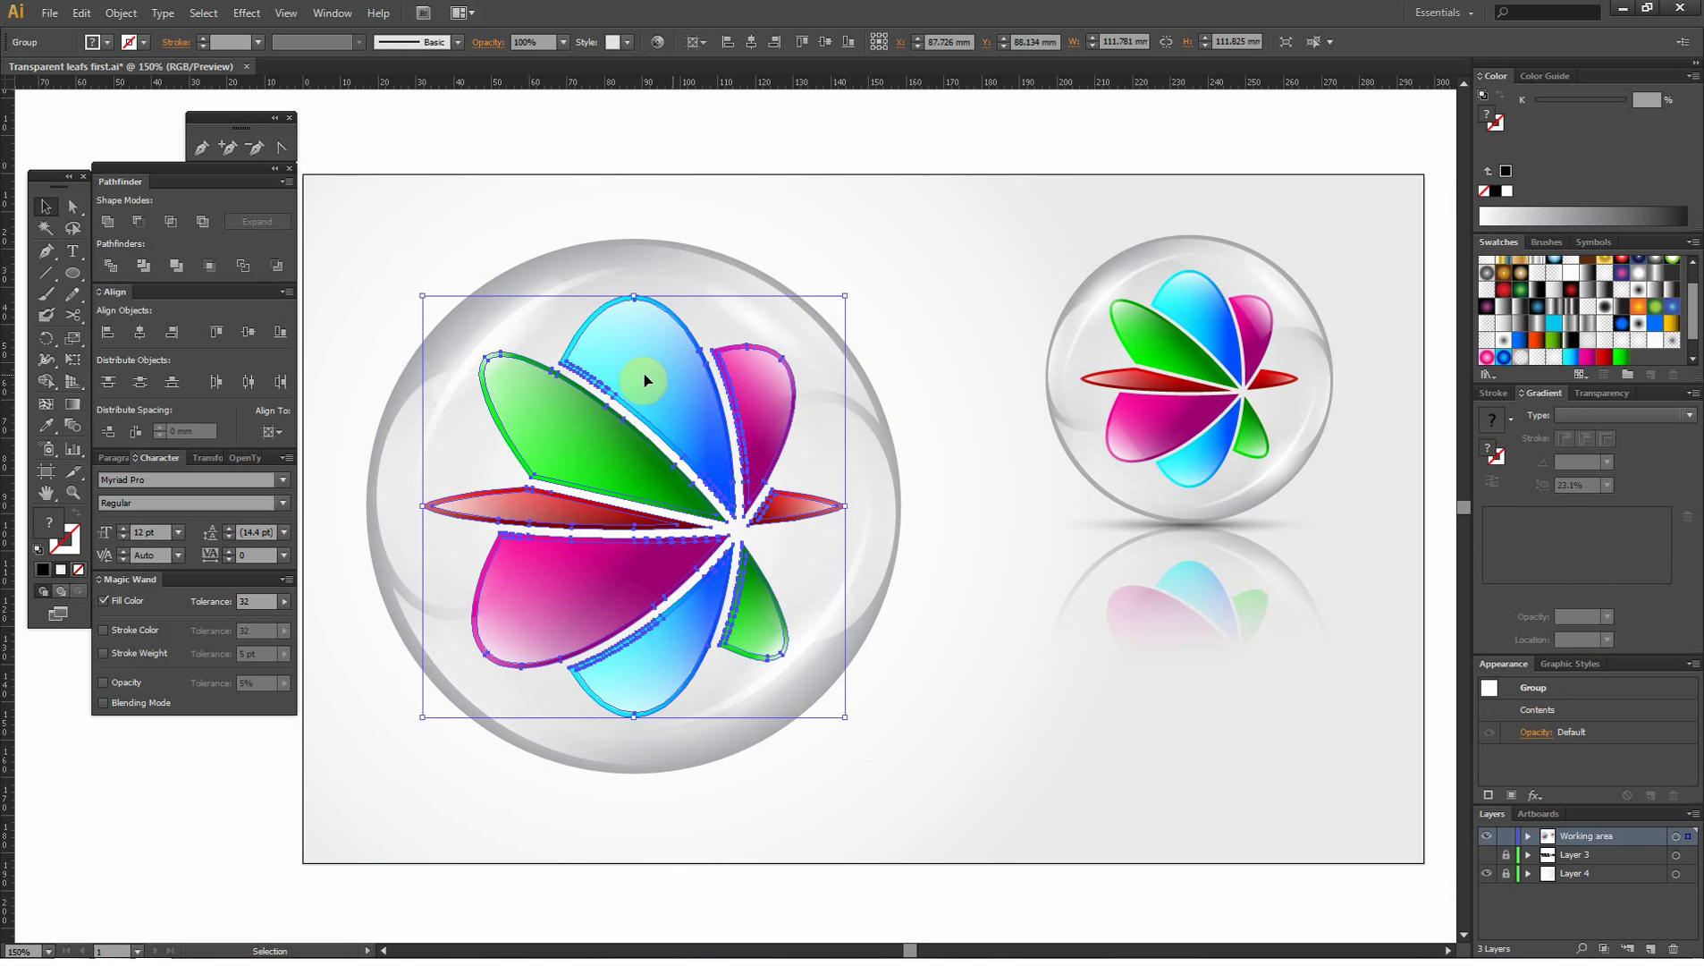
pyautogui.moveTo(425, 295); pyautogui.dragTo(437, 307)
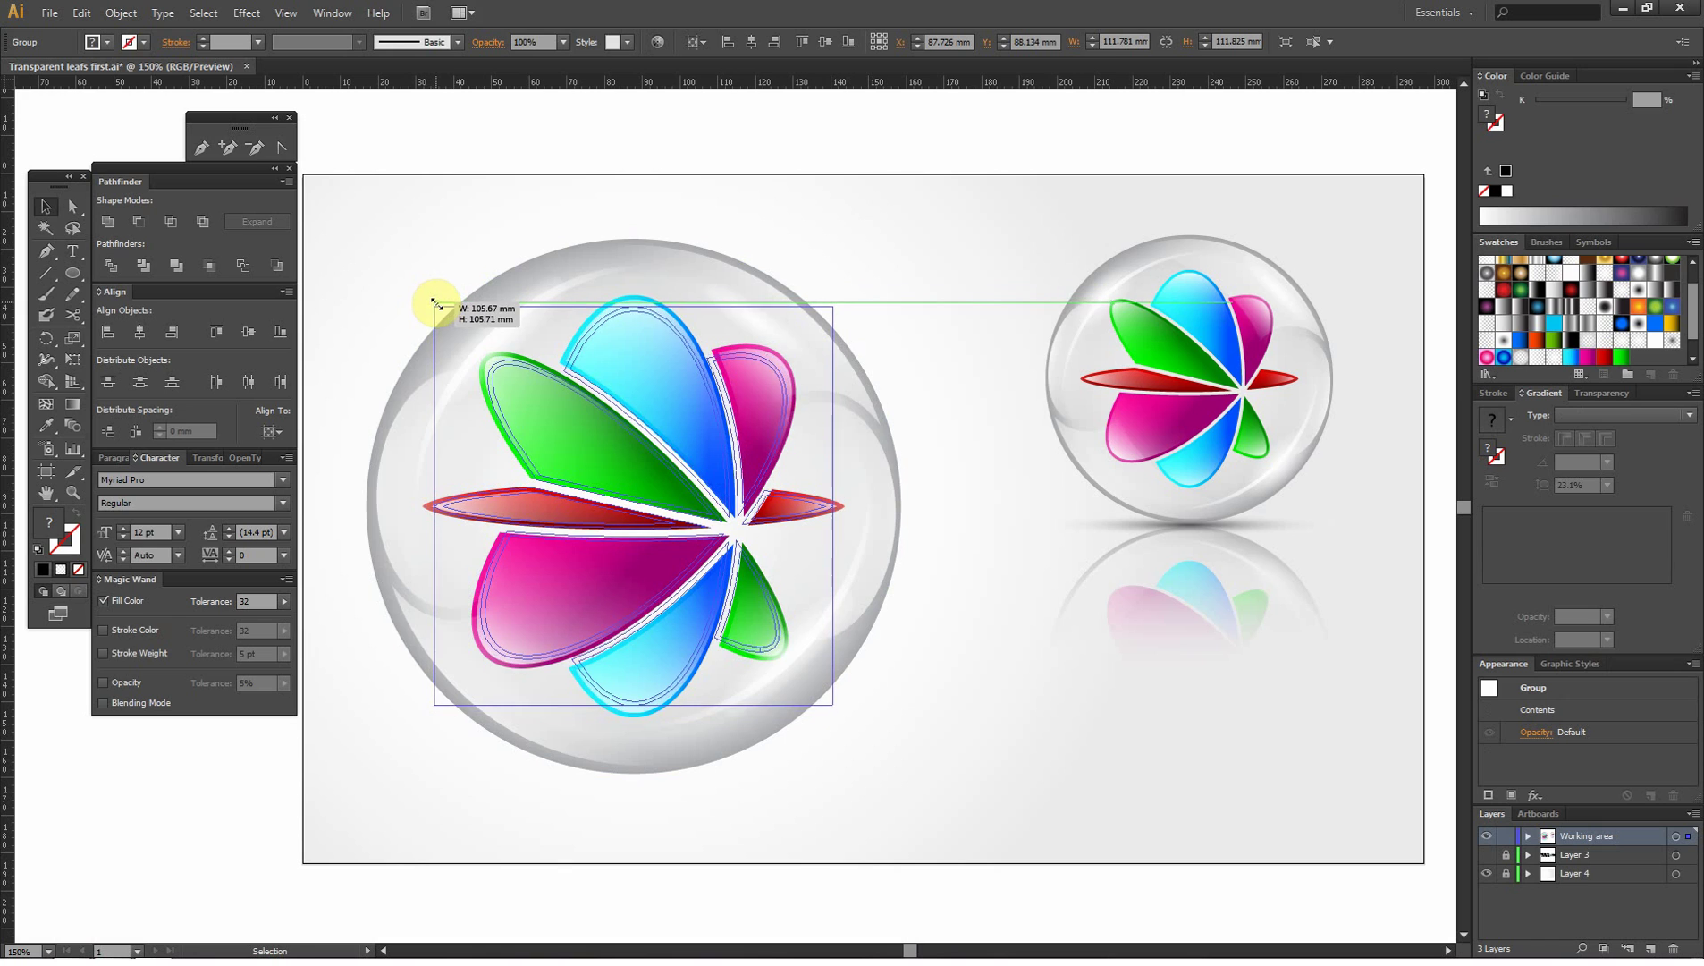
pyautogui.click(411, 222)
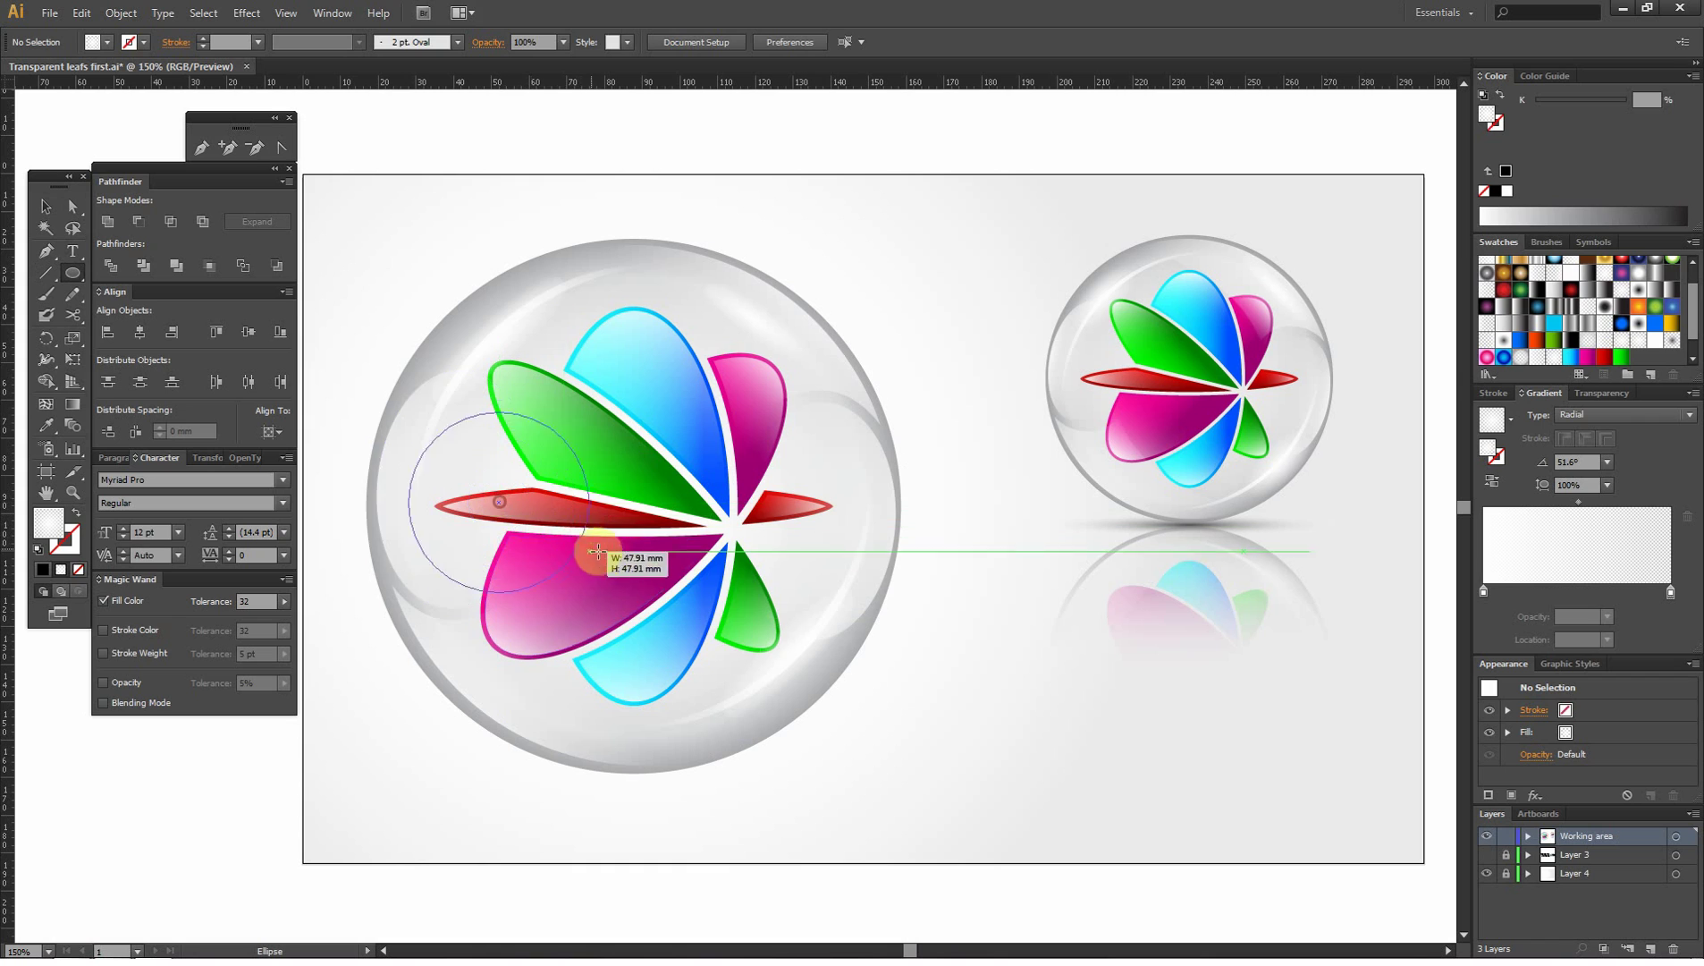
# - Draw a circle with a black-to-white radial gradient fill in Multiply blend mode
pyautogui.moveTo(498, 501); pyautogui.dragTo(667, 573)
pyautogui.click(43, 207)
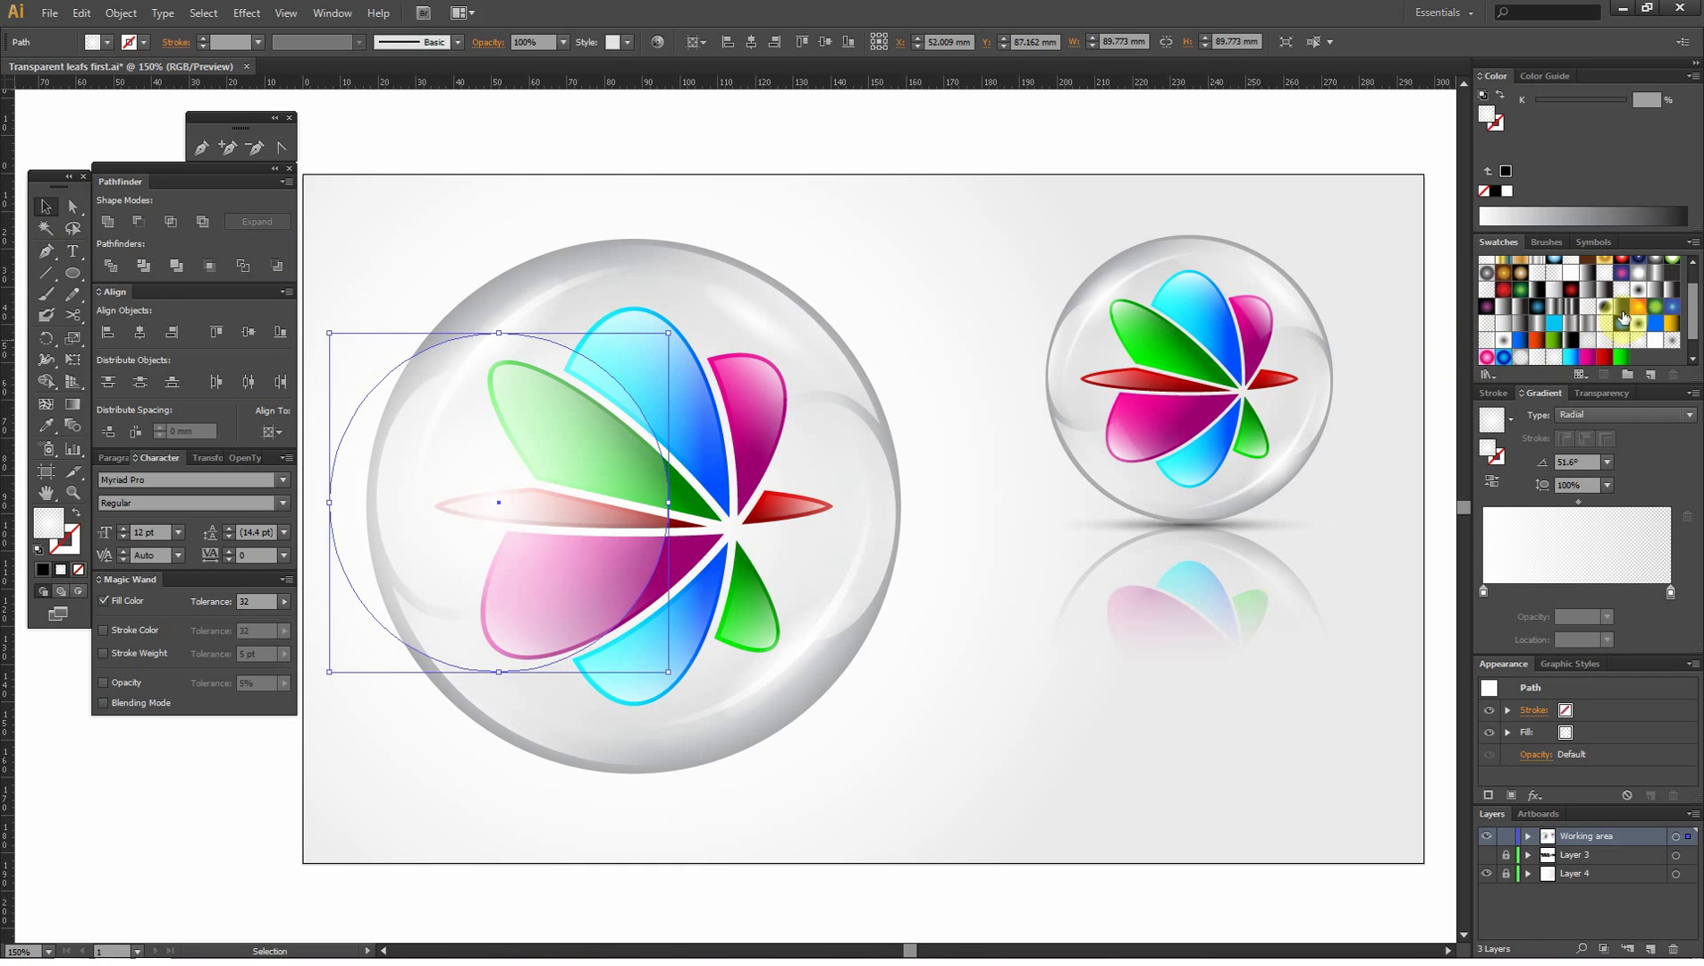
pyautogui.click(1637, 328)
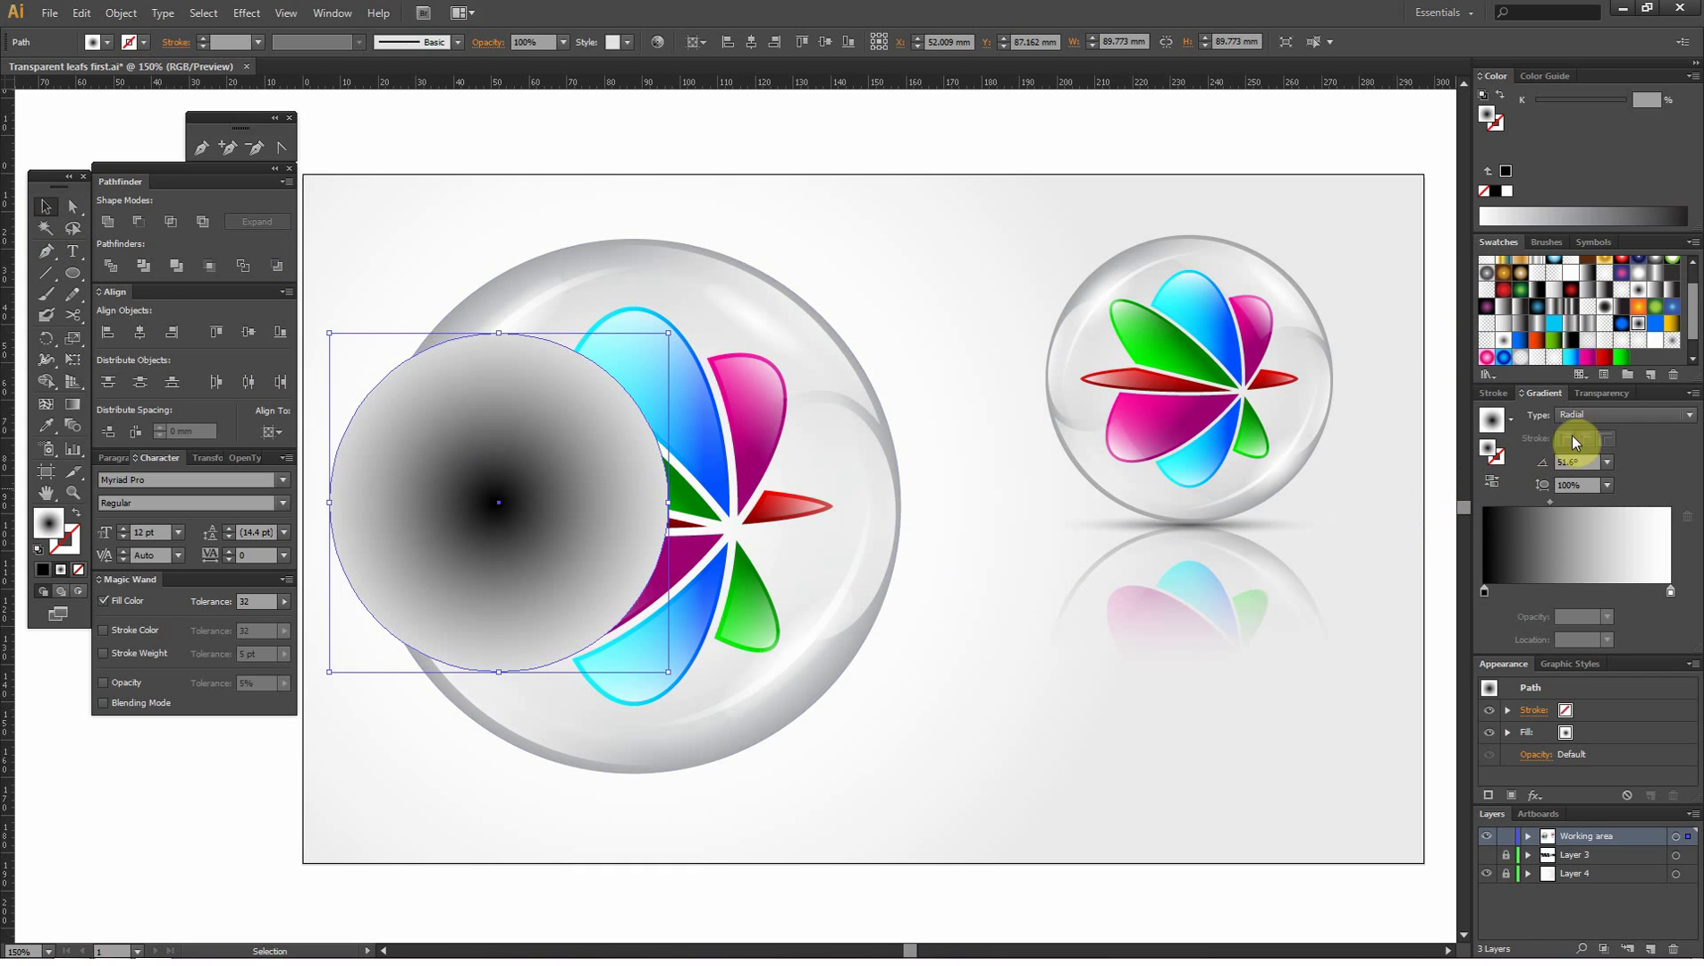
pyautogui.click(1600, 392)
pyautogui.click(1554, 415)
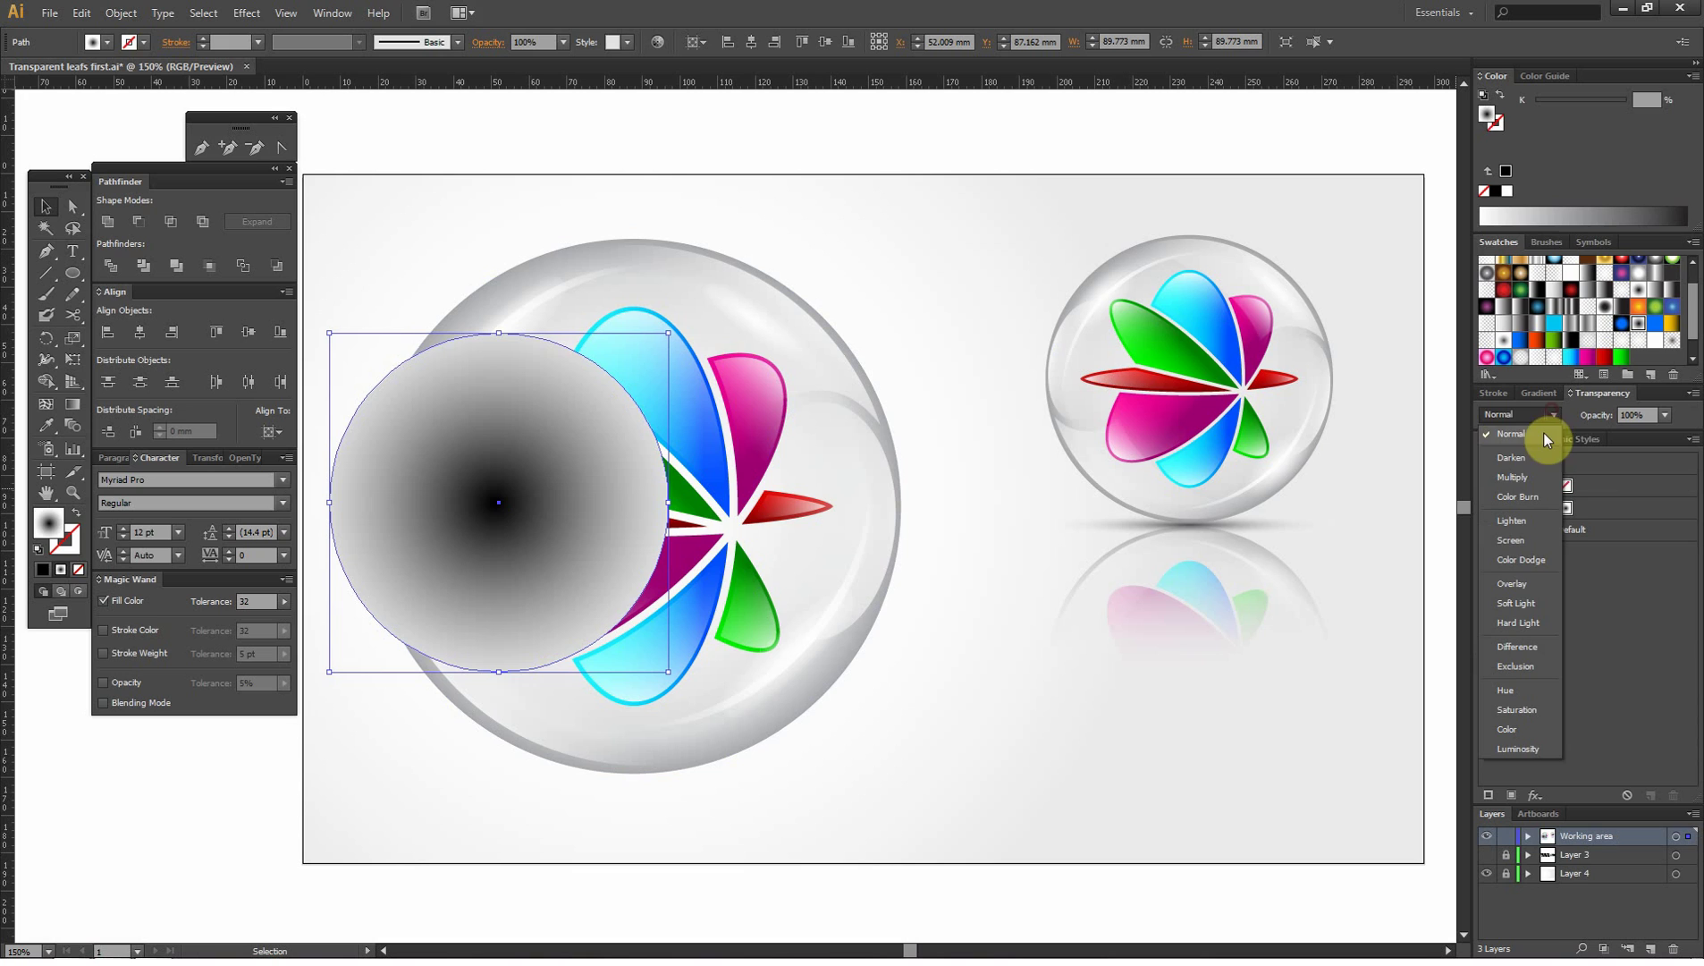
pyautogui.click(1513, 477)
# - Squash the circle into a thin ellipse at the sphere's base and stretch its gradient horizontally
pyautogui.moveTo(498, 333)
pyautogui.mouseDown()
pyautogui.moveTo(498, 468)
pyautogui.moveTo(607, 767)
pyautogui.moveTo(631, 782)
pyautogui.mouseUp()
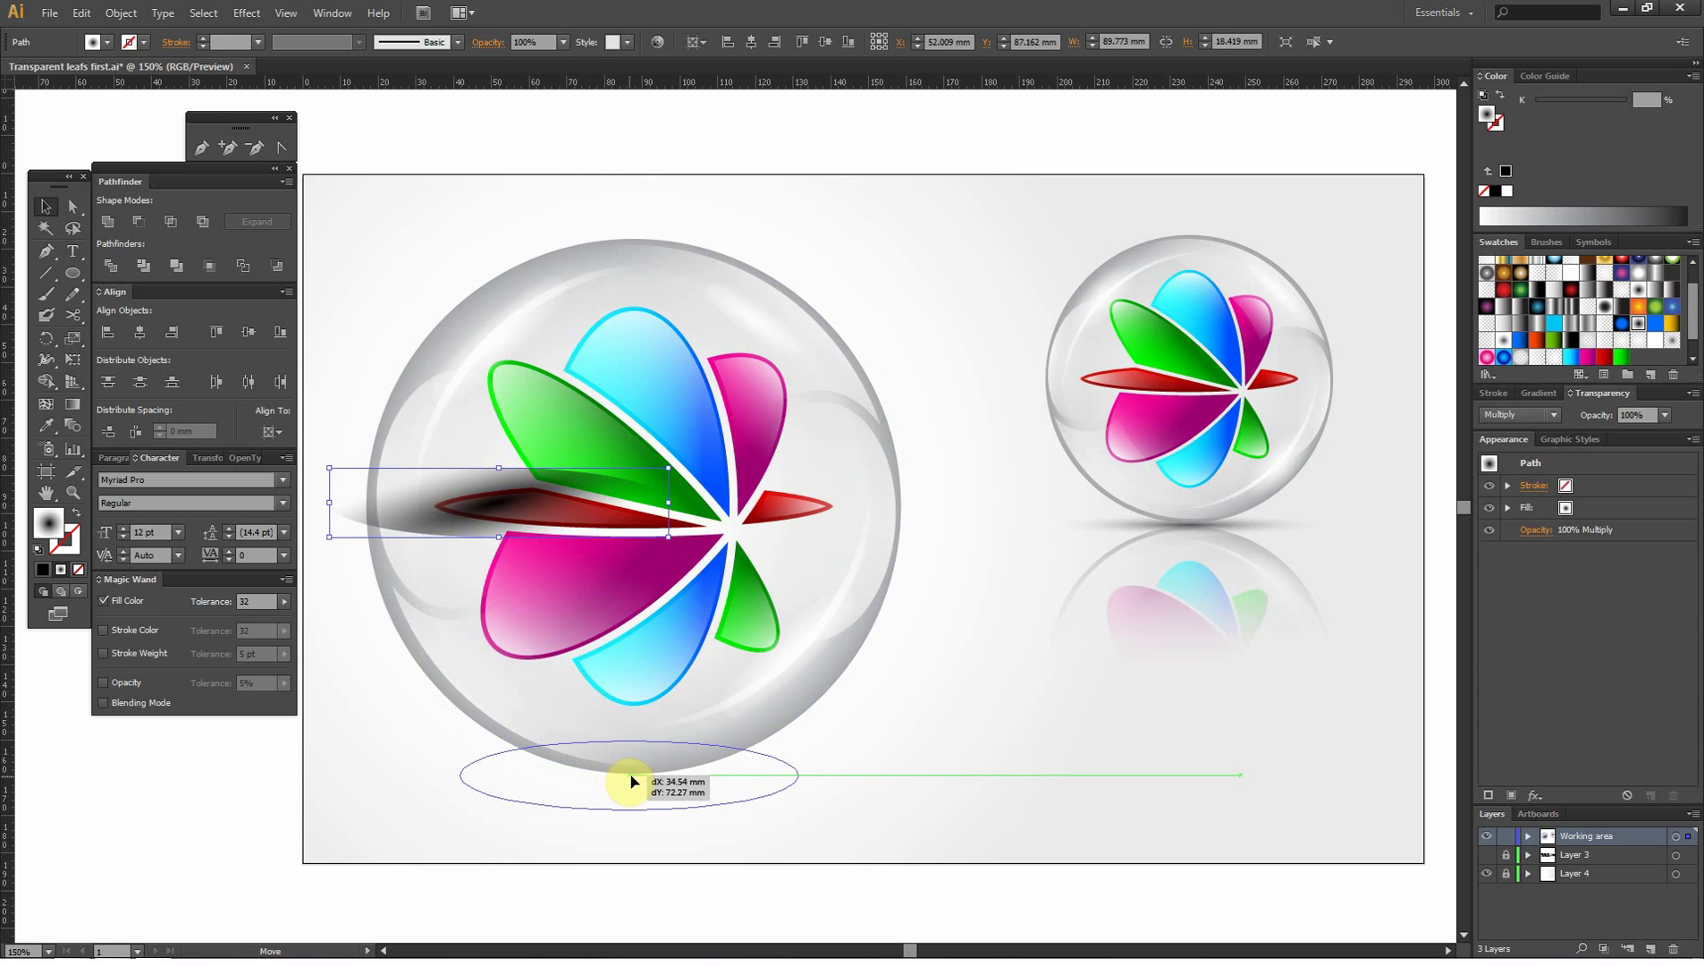
pyautogui.click(73, 404)
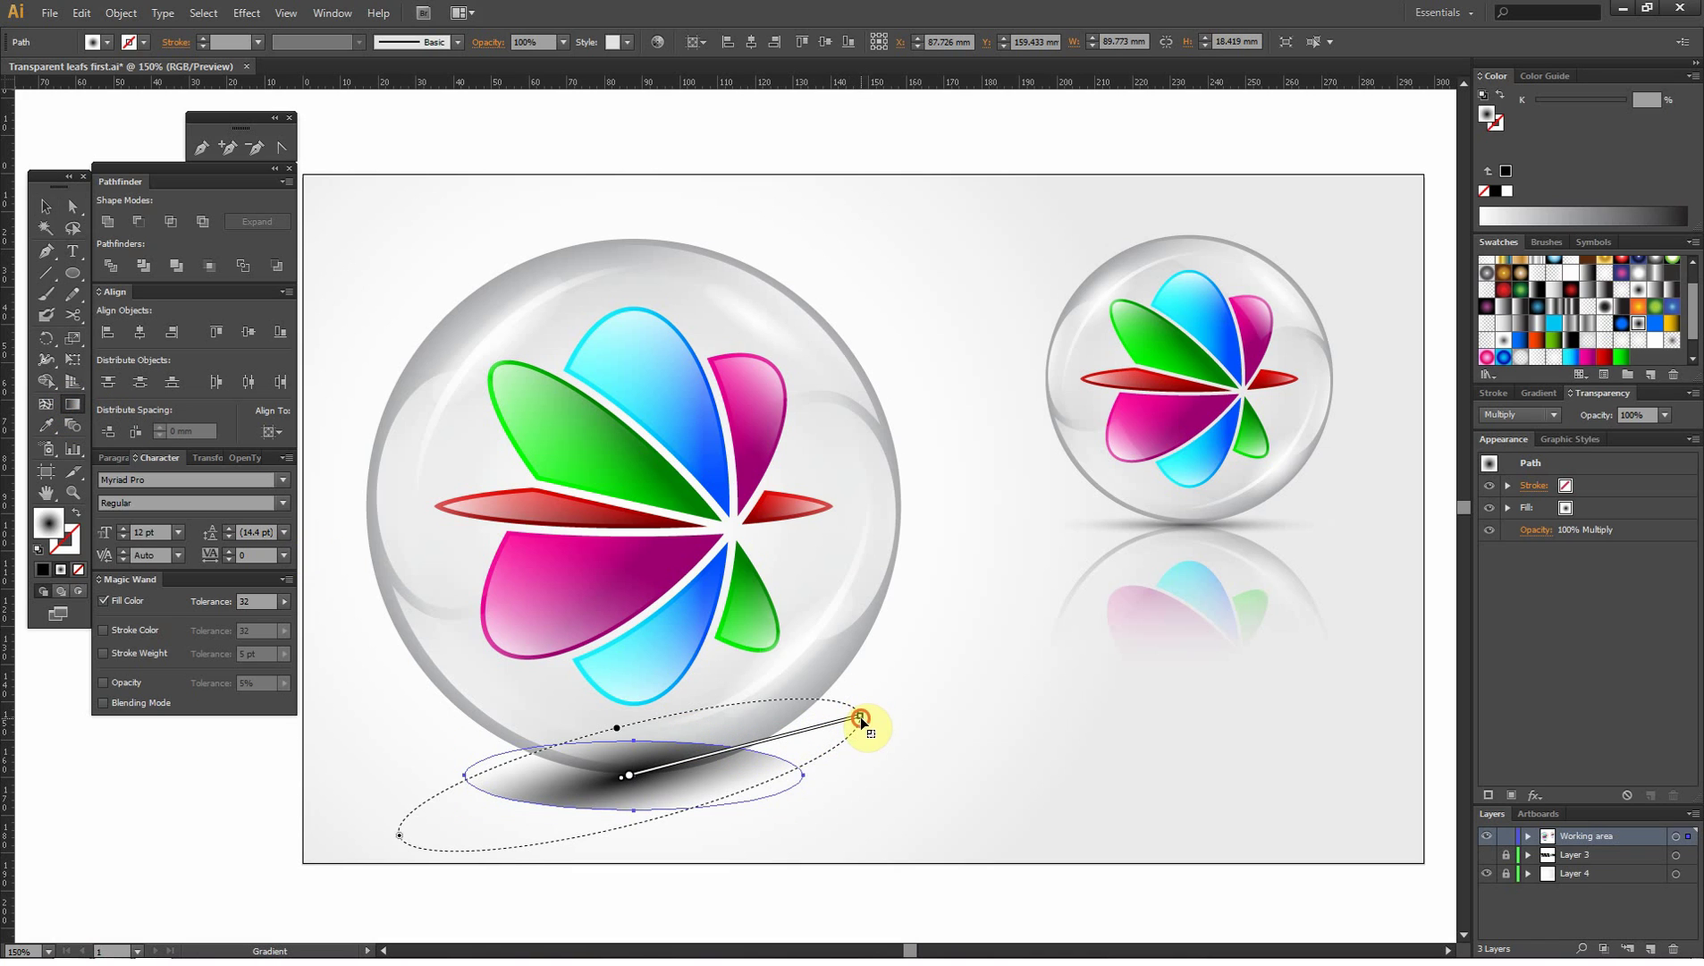
pyautogui.moveTo(860, 716)
pyautogui.mouseDown()
pyautogui.moveTo(810, 775)
pyautogui.moveTo(798, 734)
pyautogui.moveTo(810, 722)
pyautogui.moveTo(827, 774)
pyautogui.mouseUp()
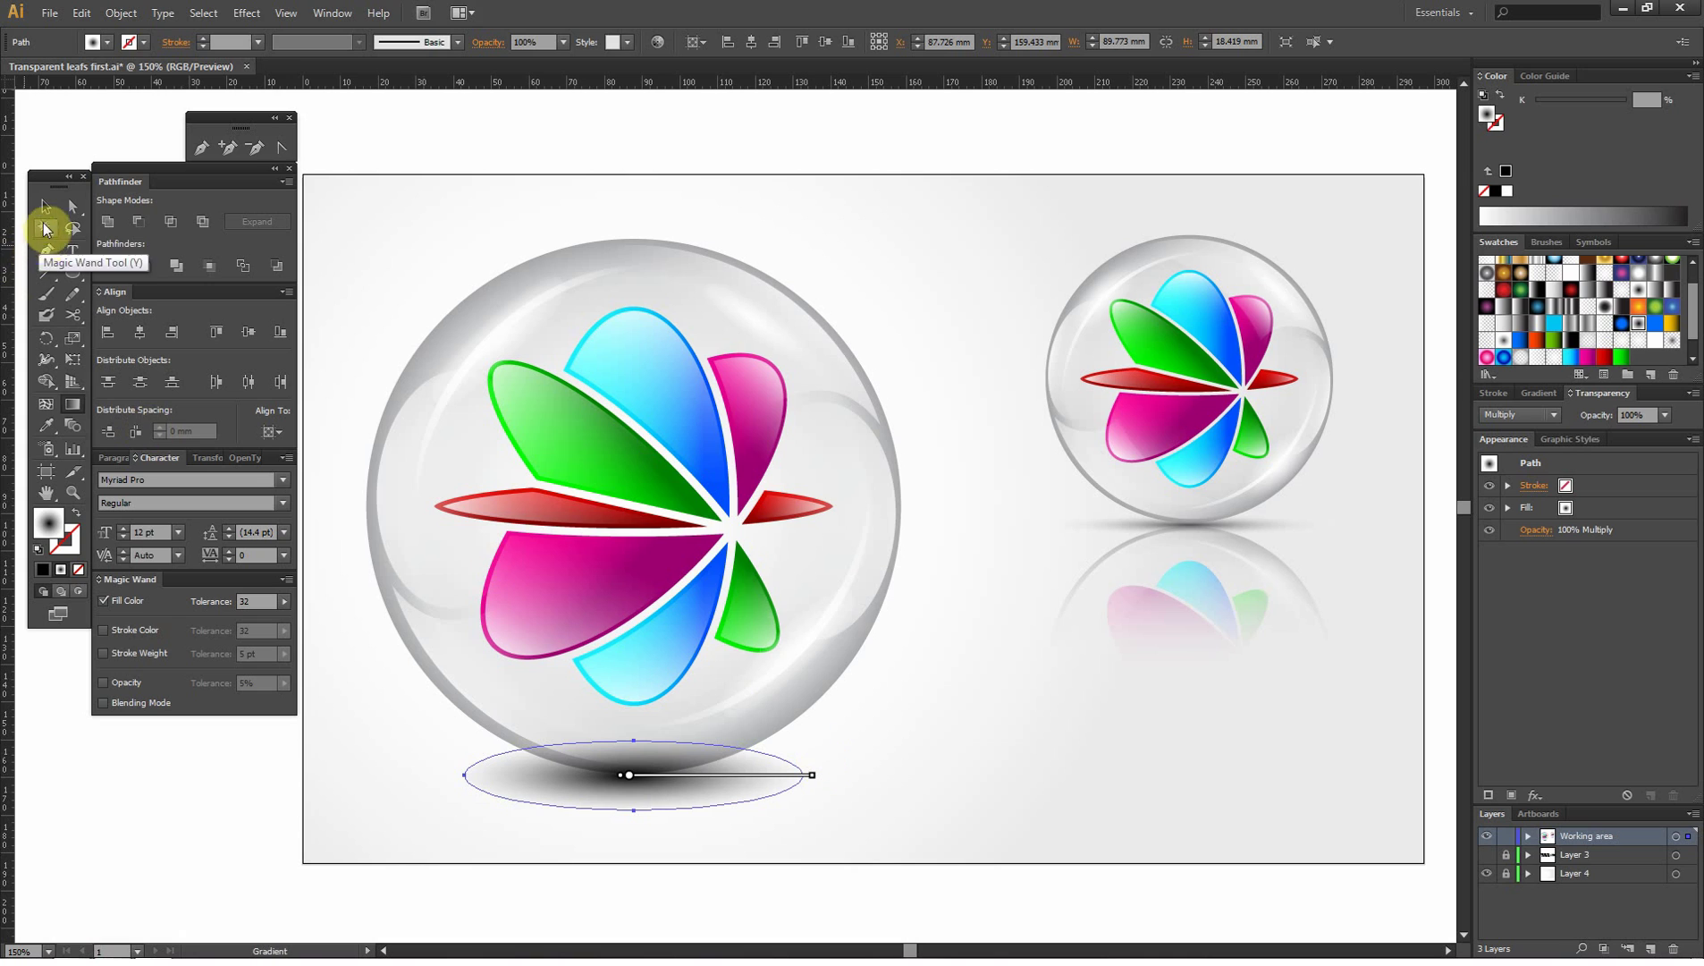
# - Send the shadow ellipse behind the sphere, then flatten it and widen both sides
pyautogui.click(46, 206)
pyautogui.rightClick(691, 781)
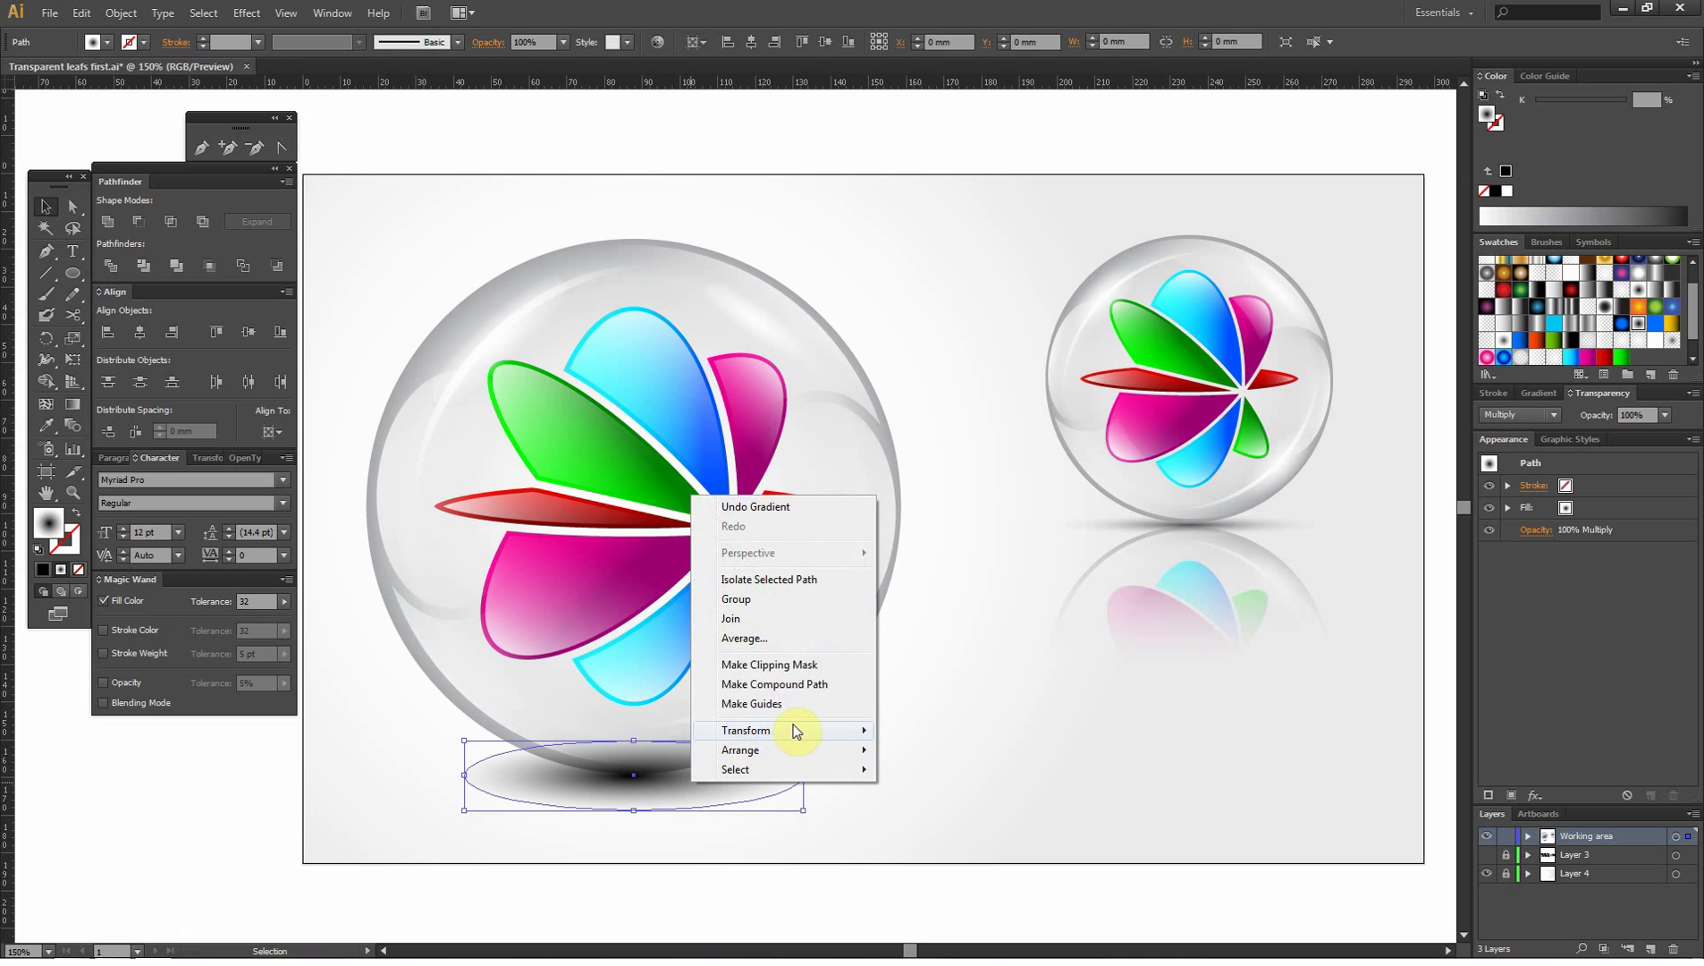
pyautogui.click(937, 810)
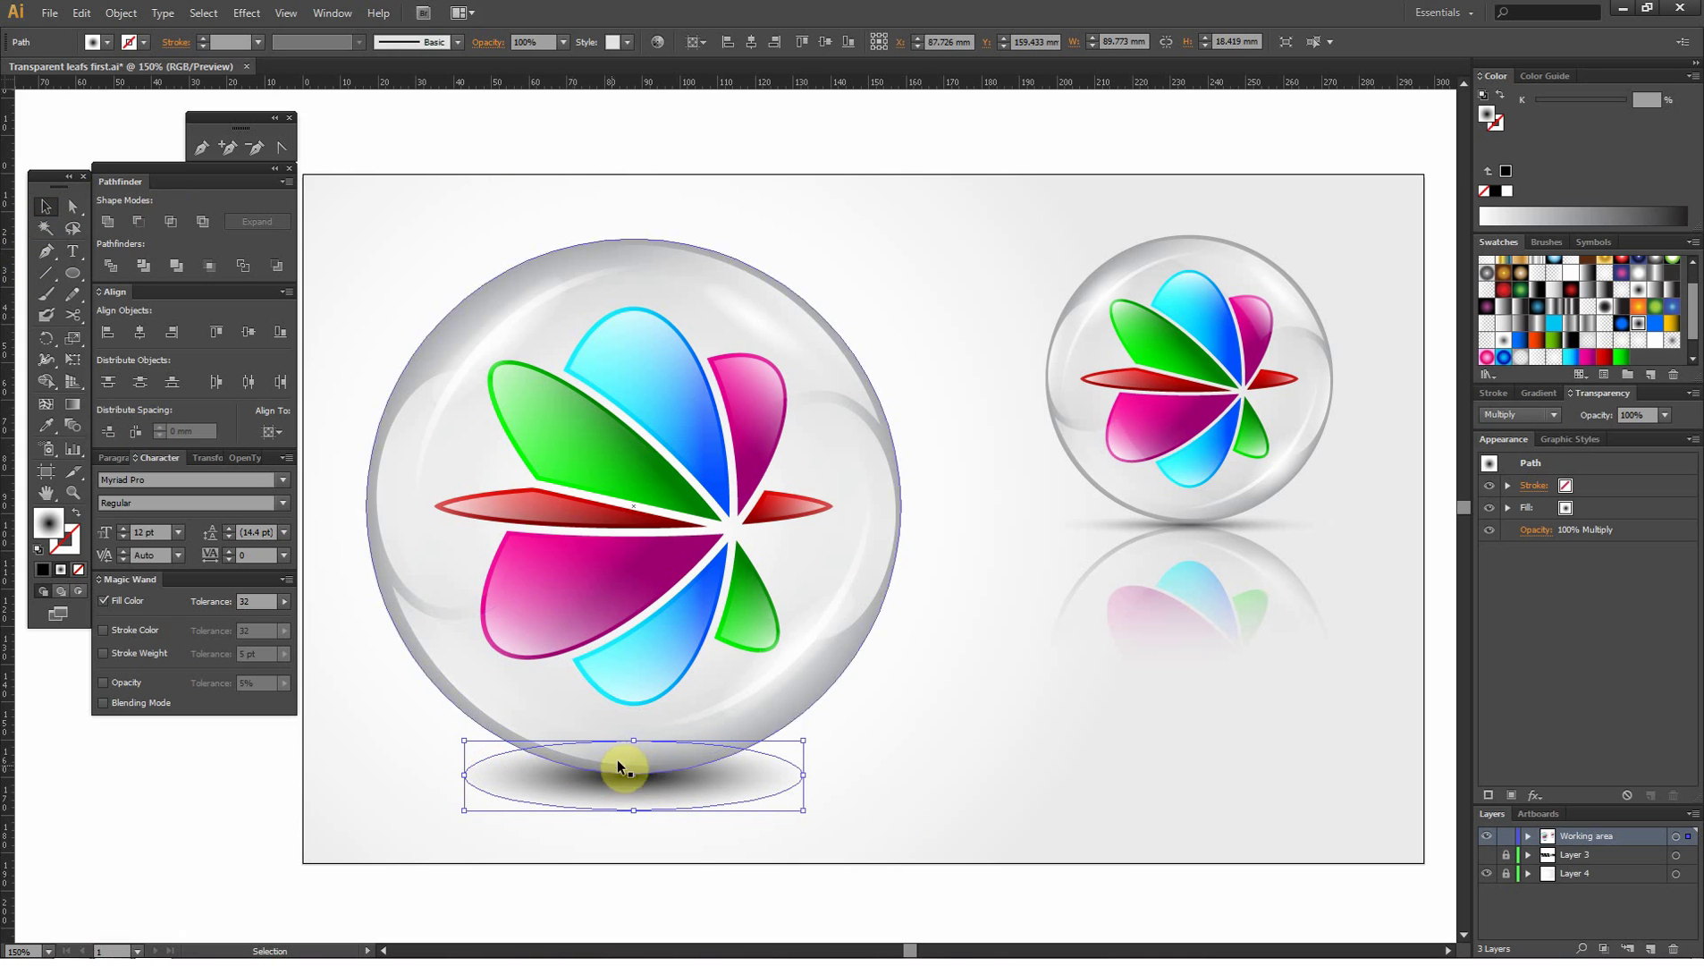
pyautogui.moveTo(633, 740); pyautogui.dragTo(632, 751)
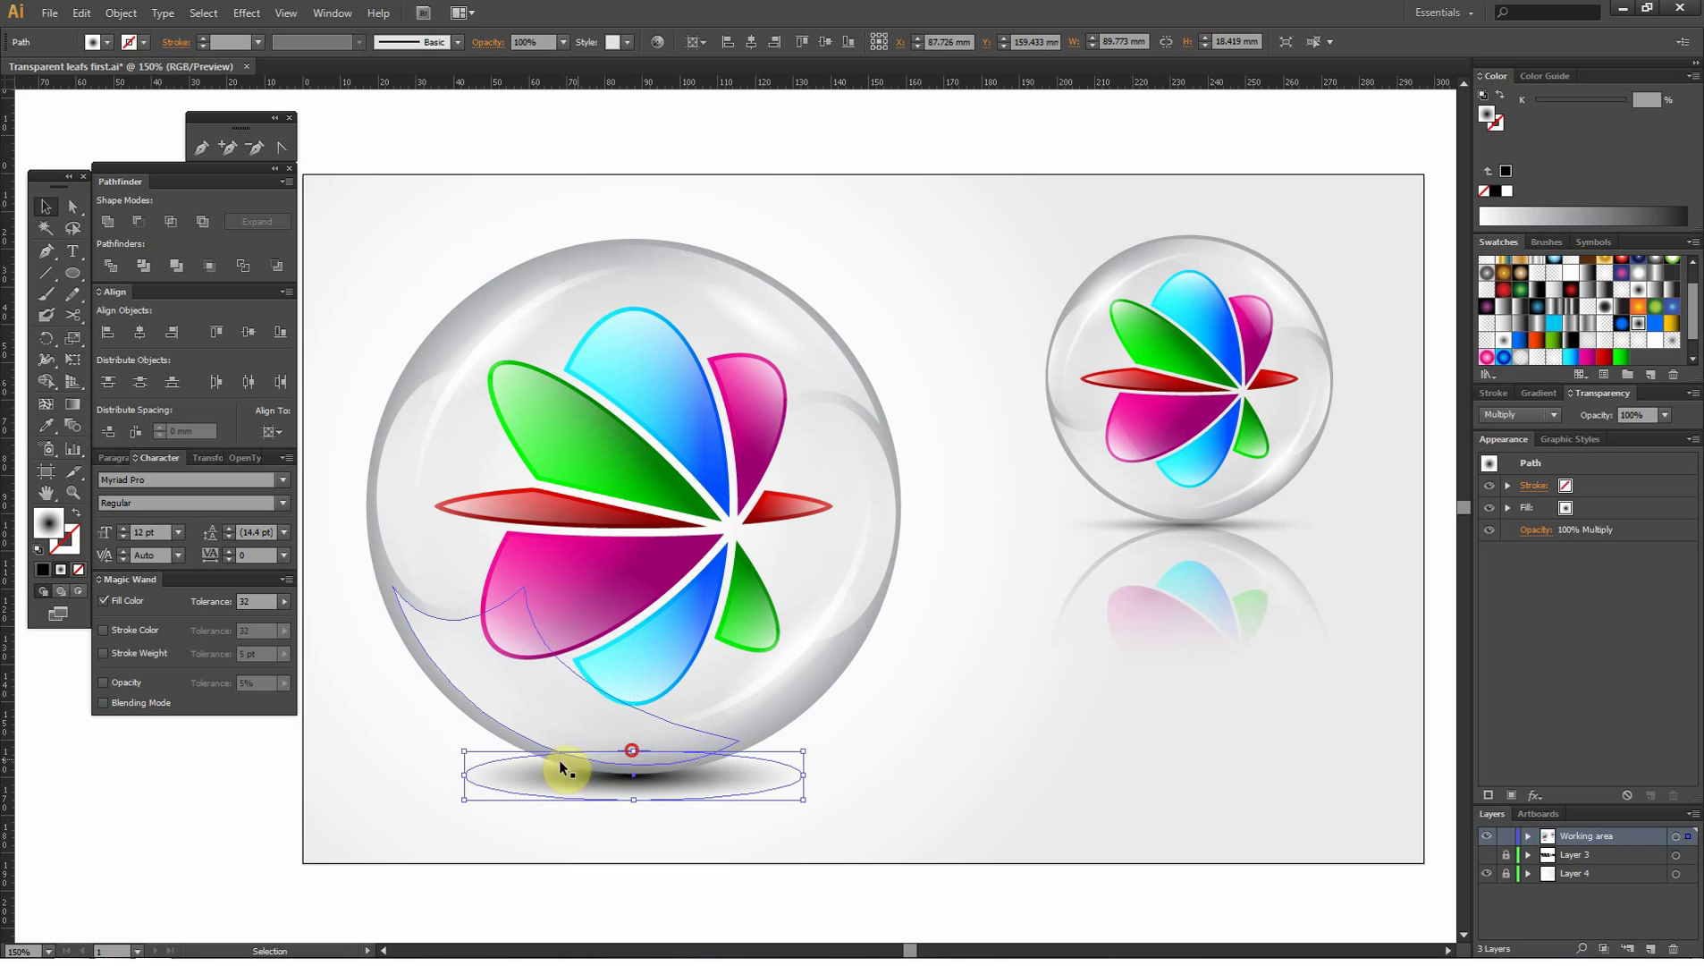
pyautogui.moveTo(464, 775); pyautogui.dragTo(436, 770)
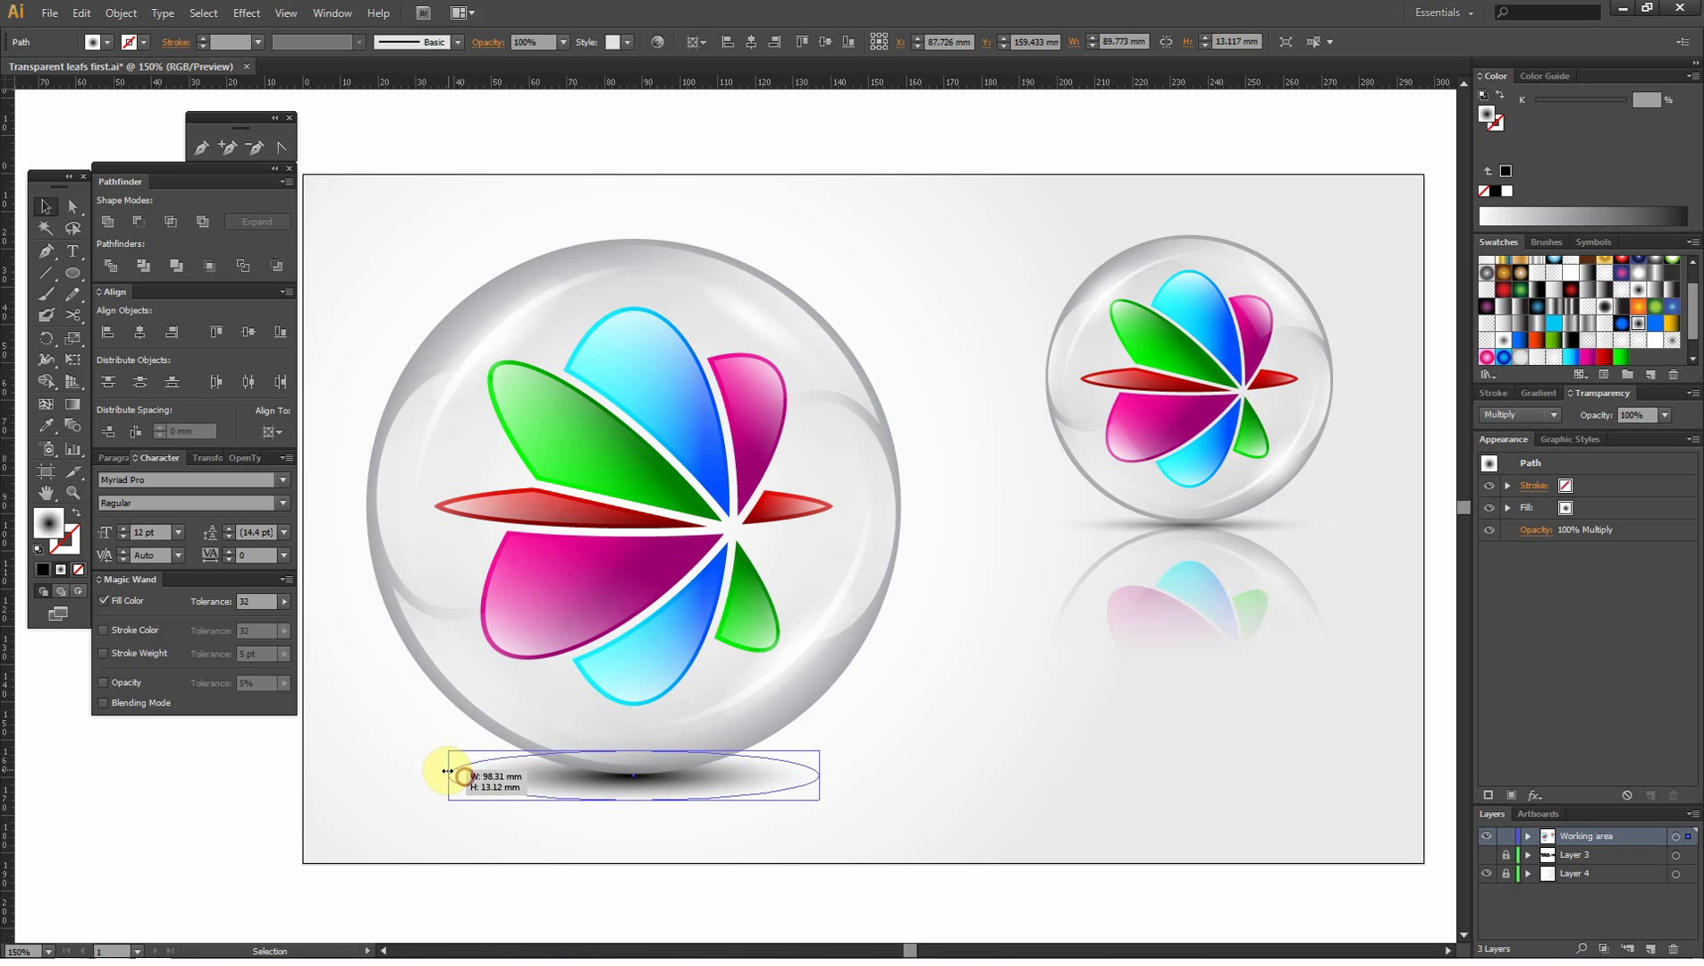
# - Select the large sphere, clear the selection, and return to the Selection tool
pyautogui.click(458, 325)
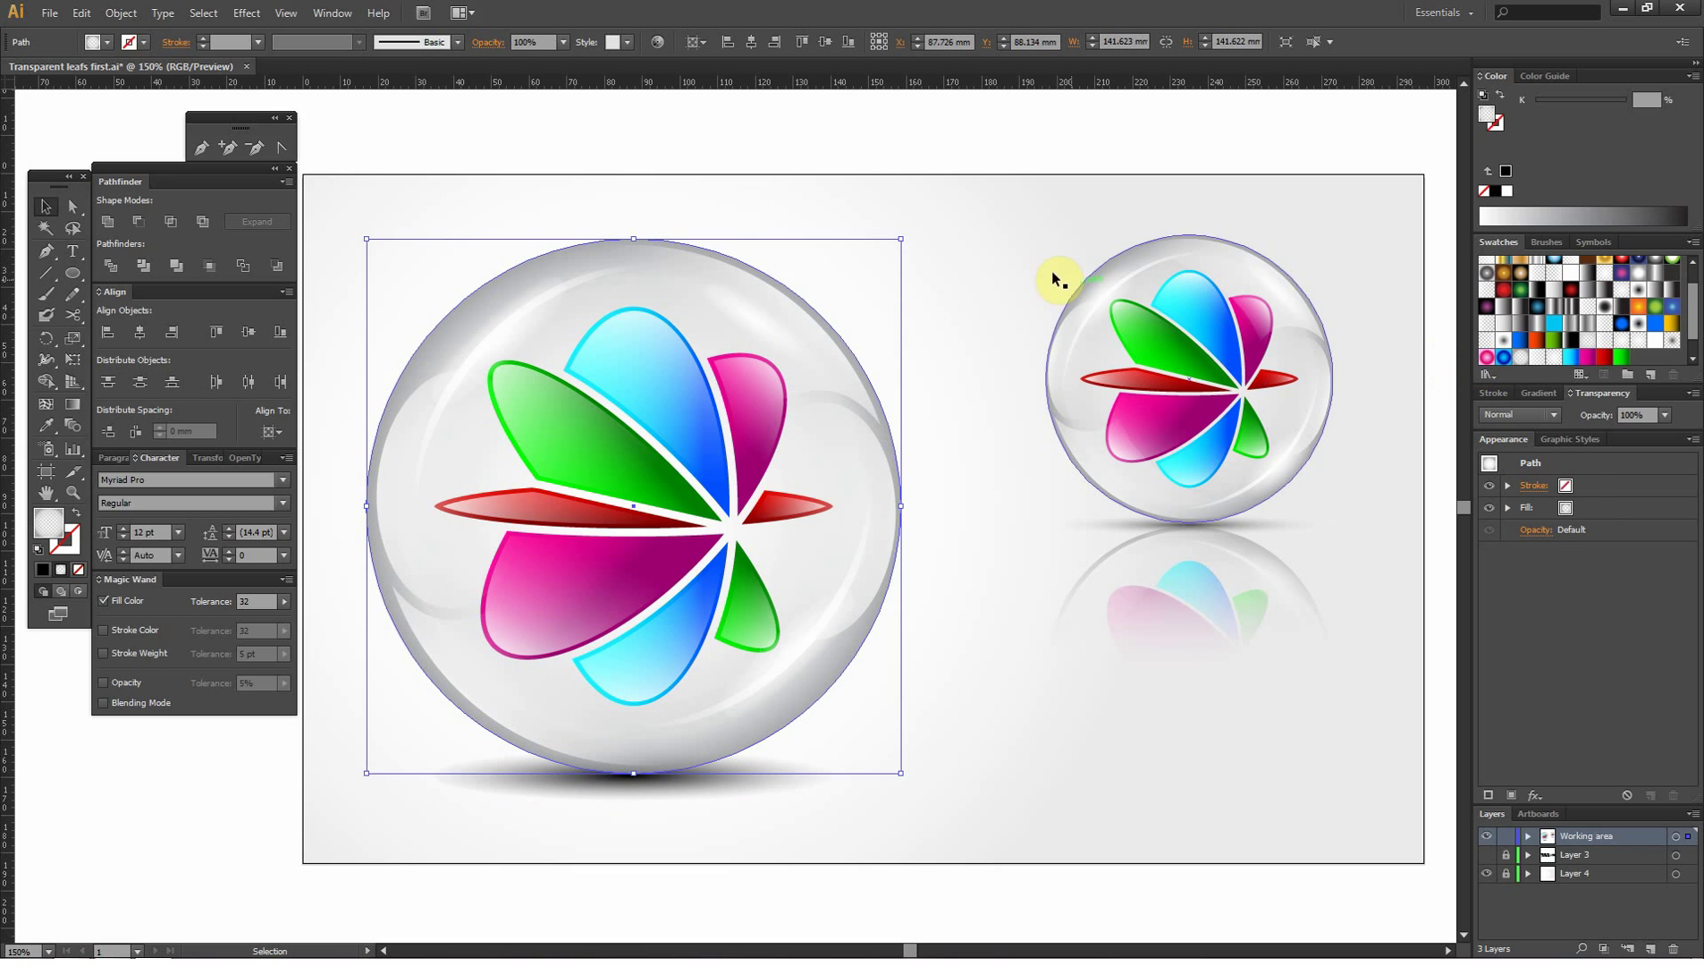
pyautogui.click(1088, 284)
pyautogui.click(928, 221)
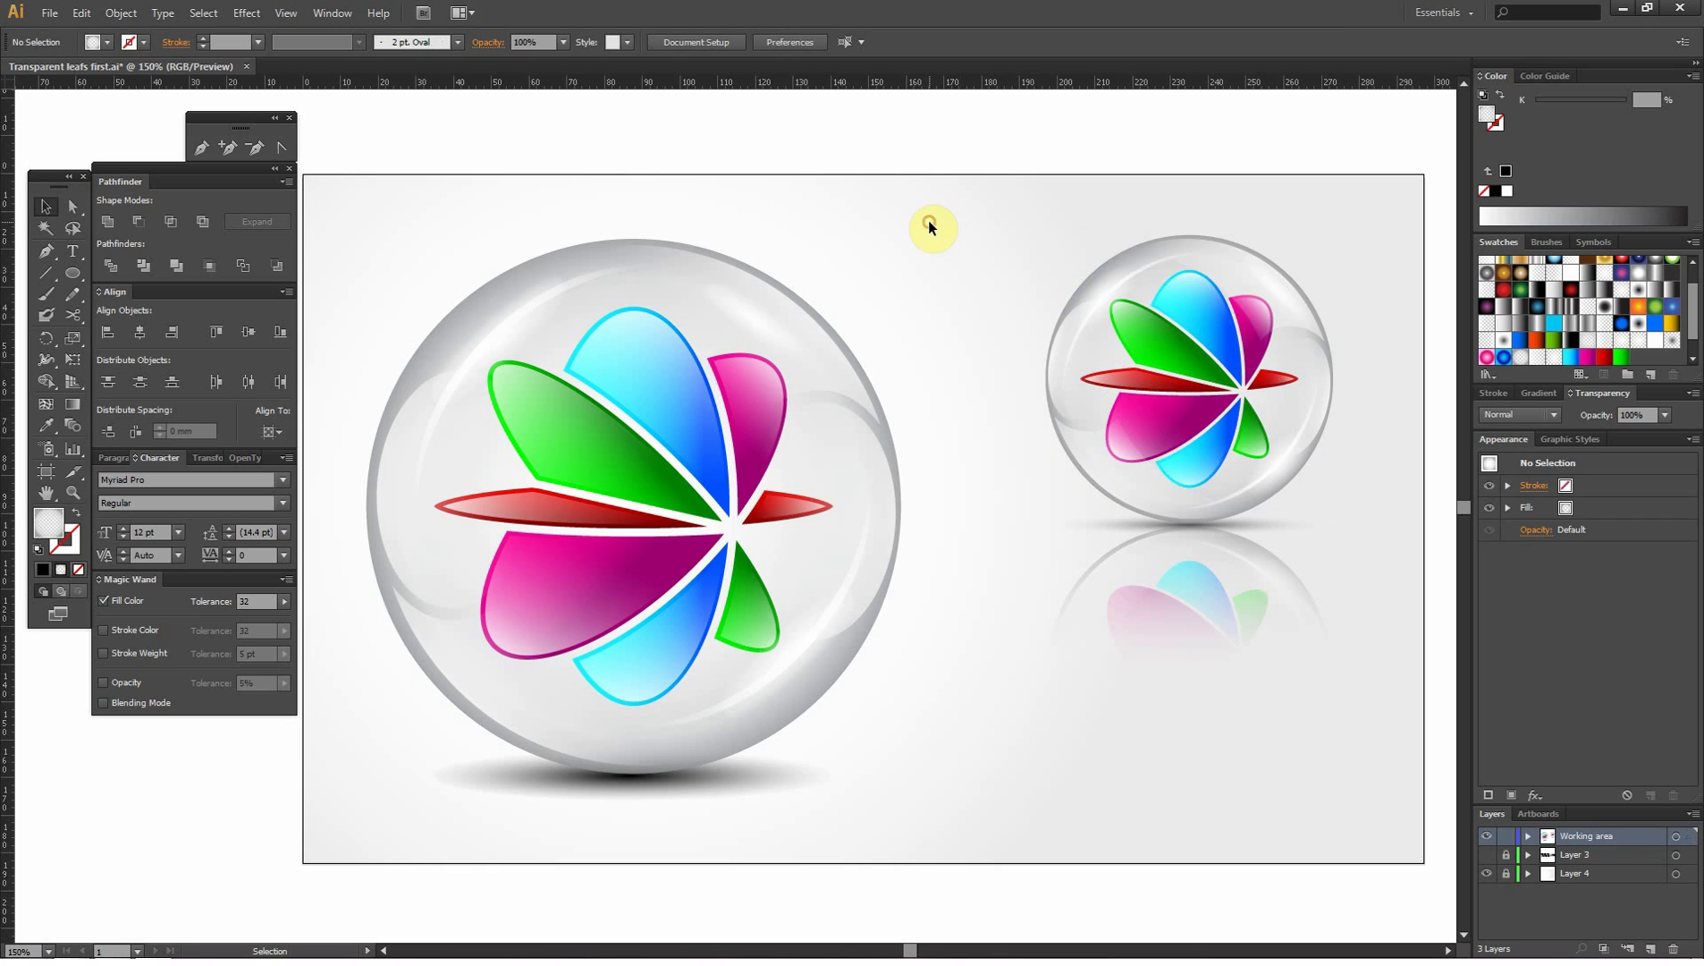
pyautogui.click(83, 488)
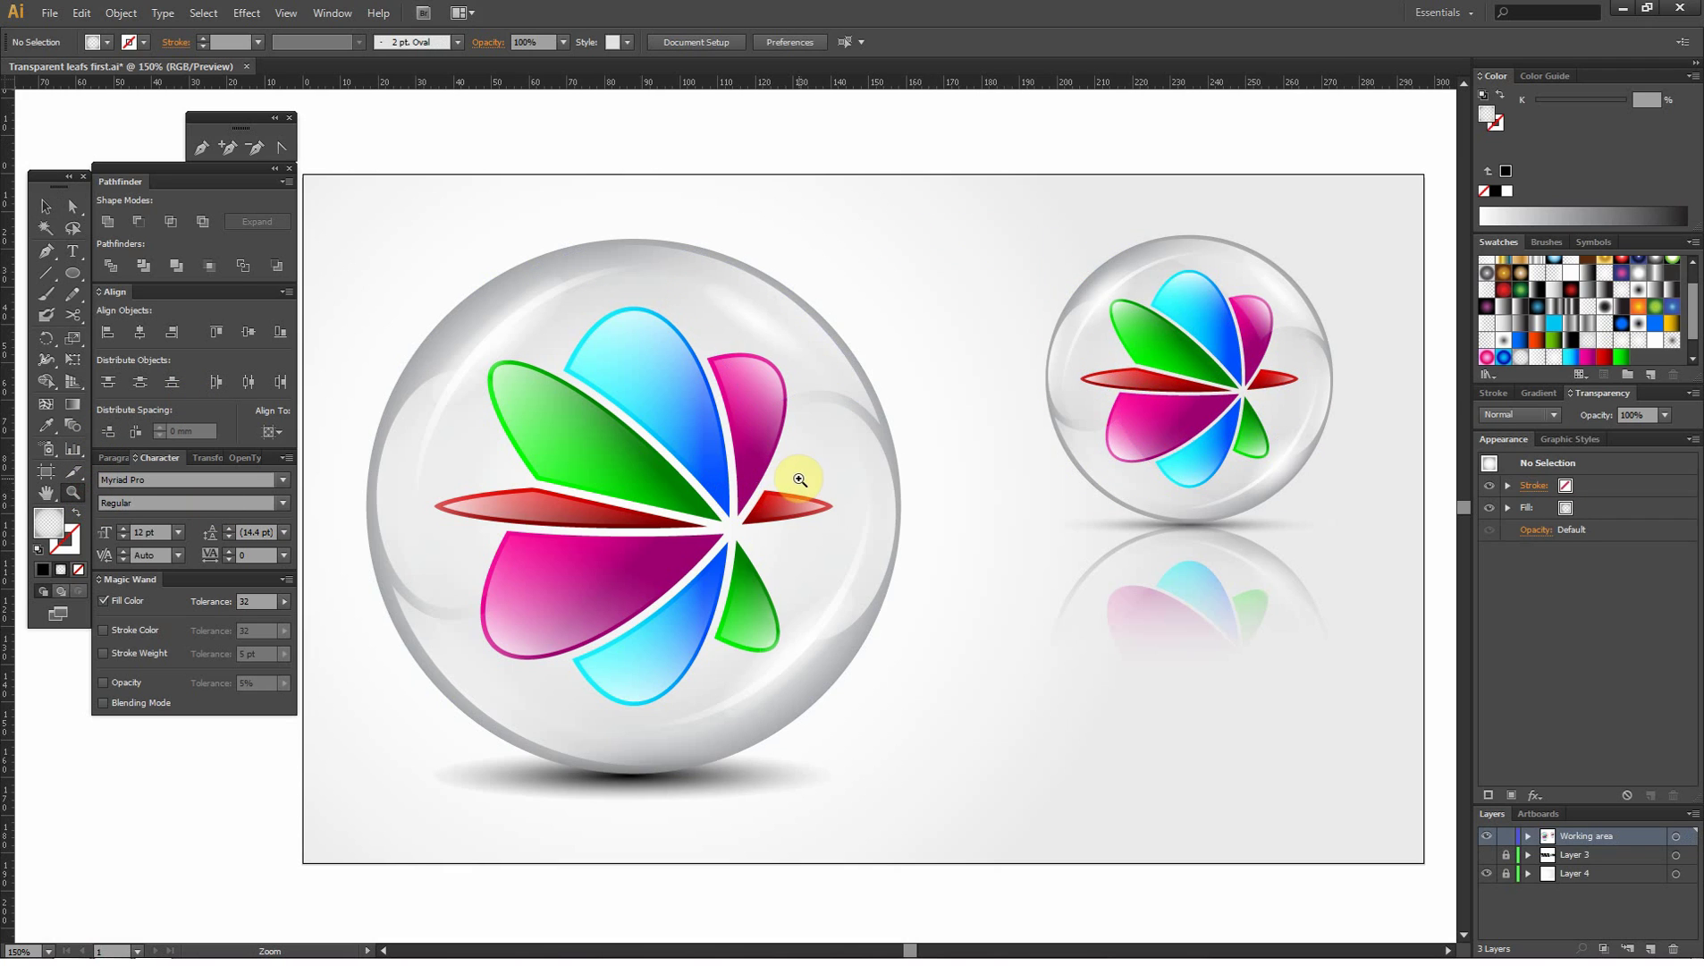
pyautogui.click(46, 207)
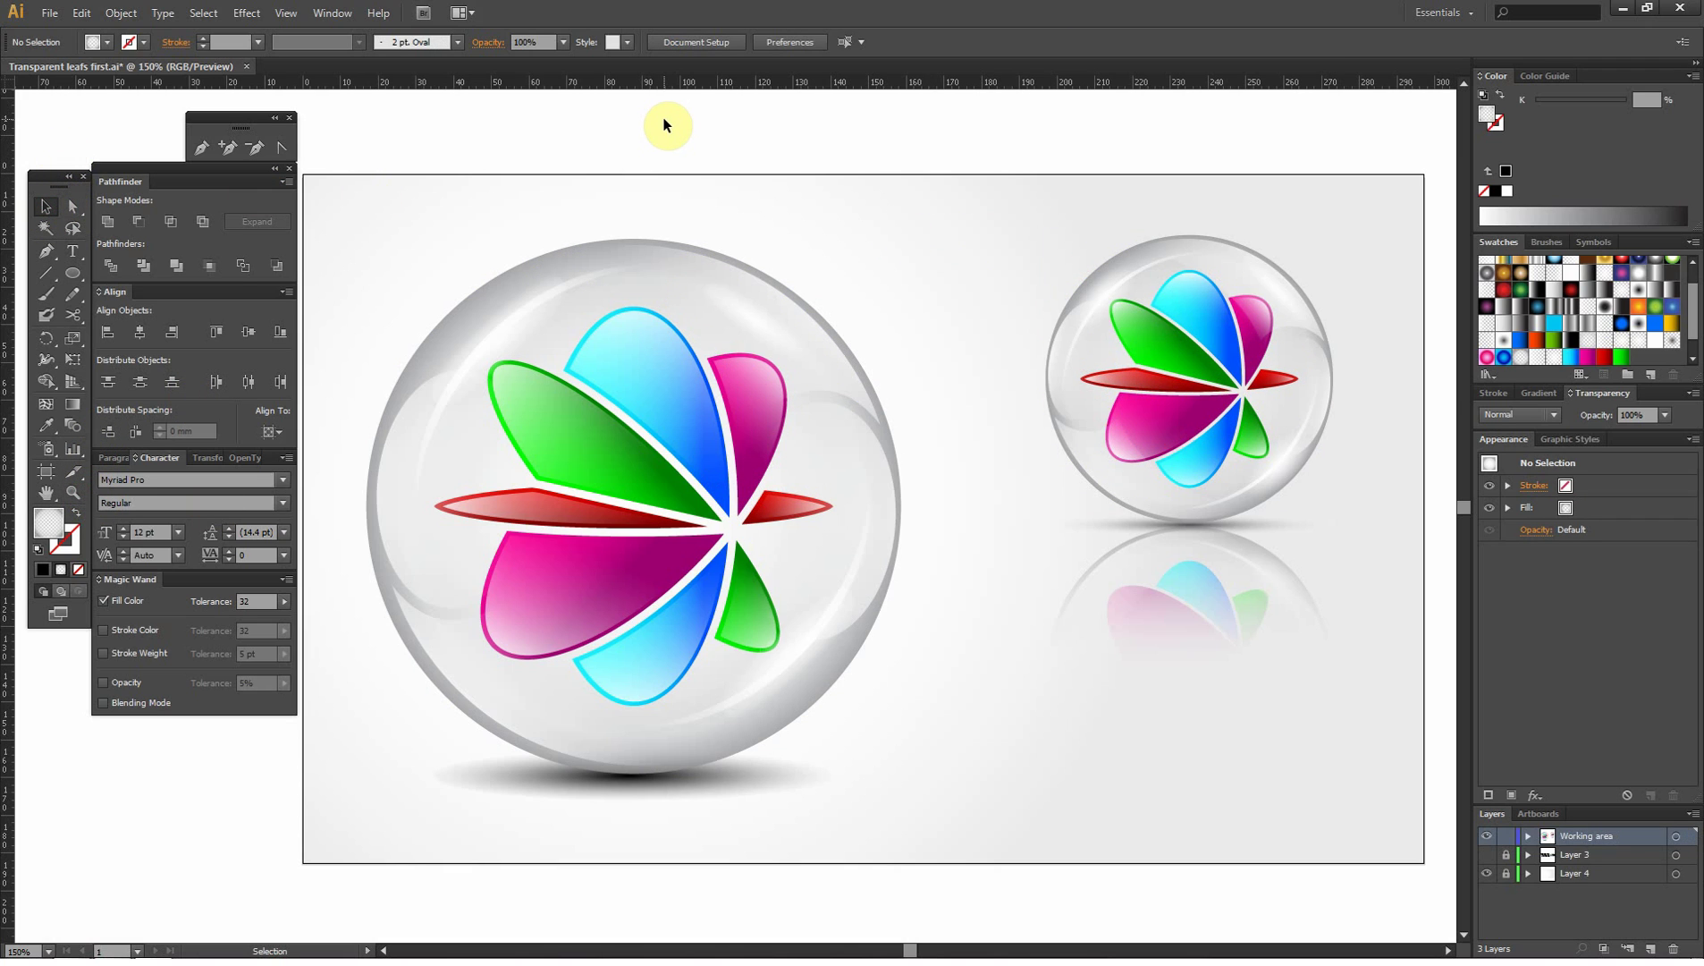